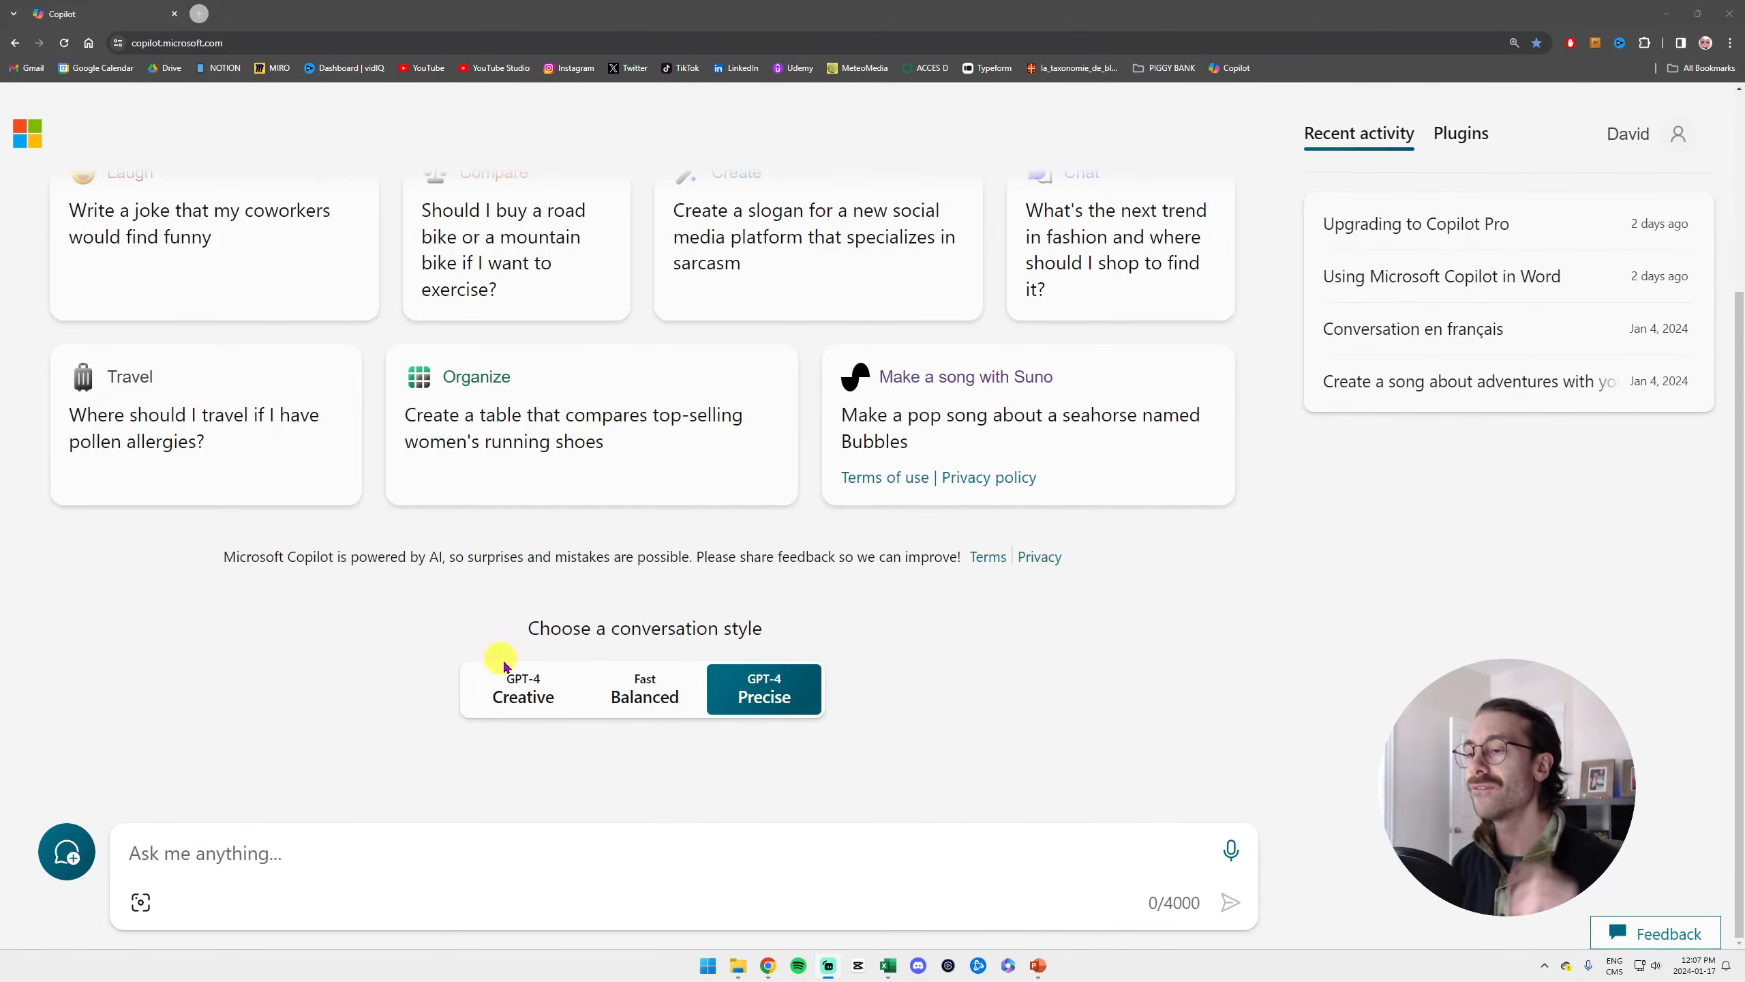
Try the Creative, Balanced and Precise conversation styles in turn, finishing on Precise
click(526, 689)
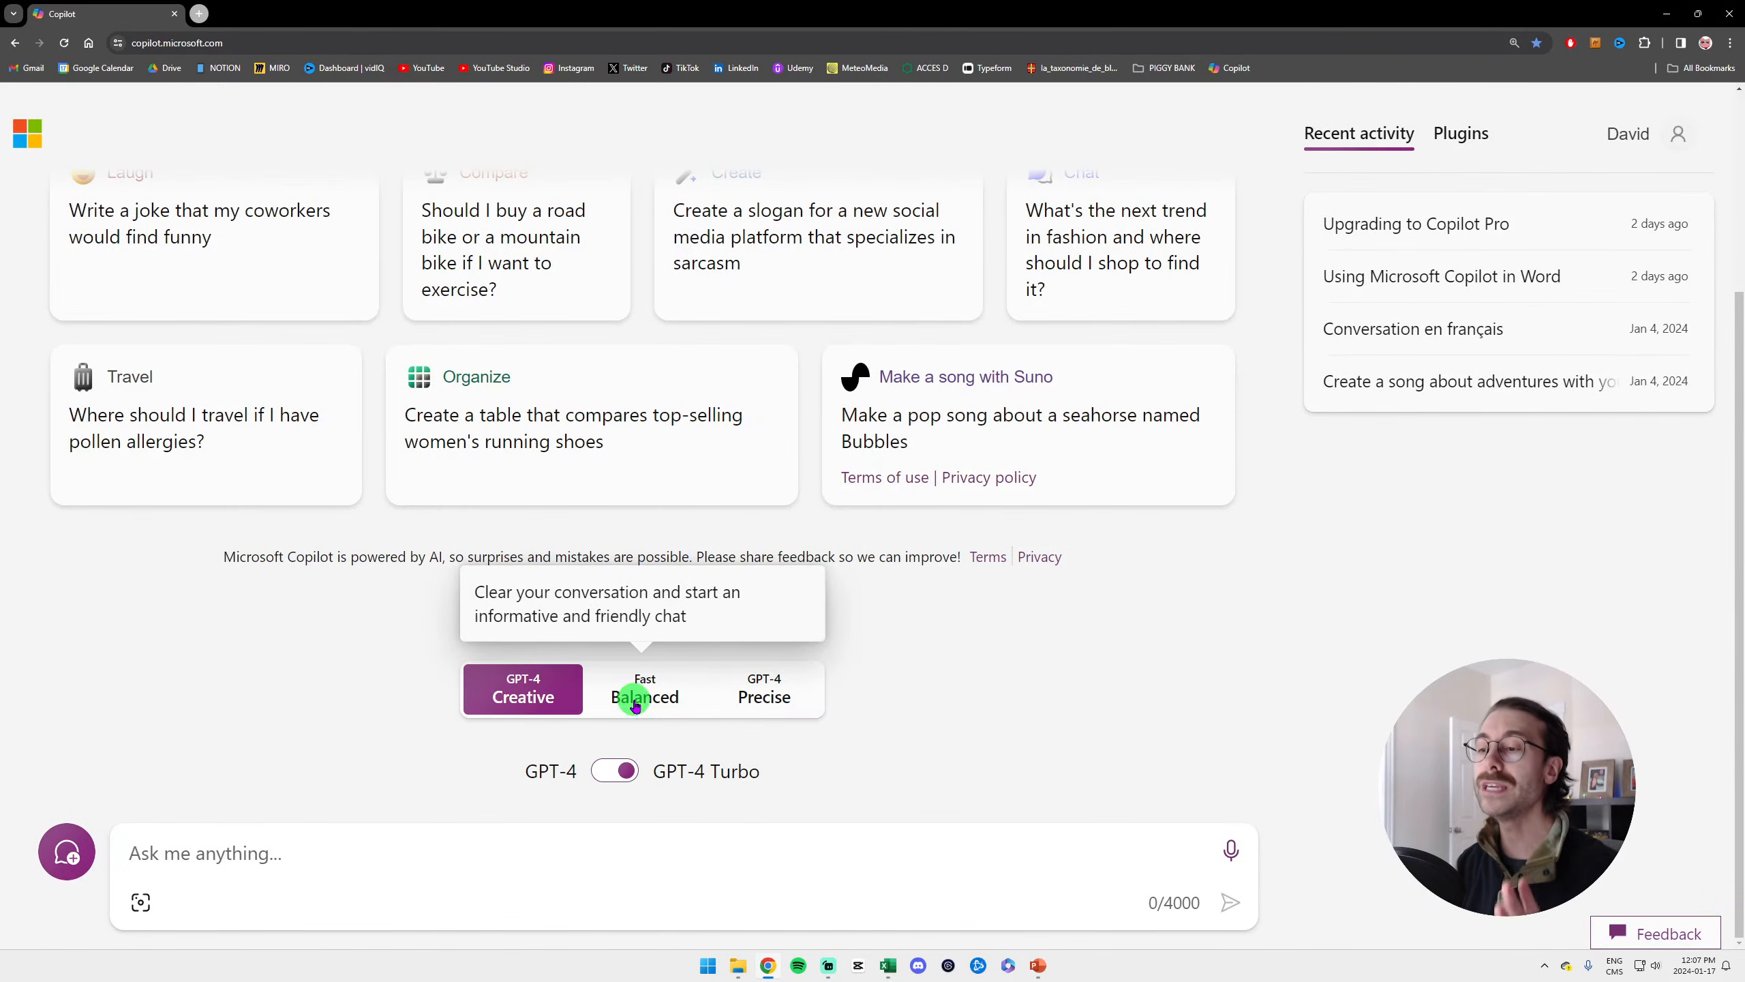
click(634, 702)
click(765, 701)
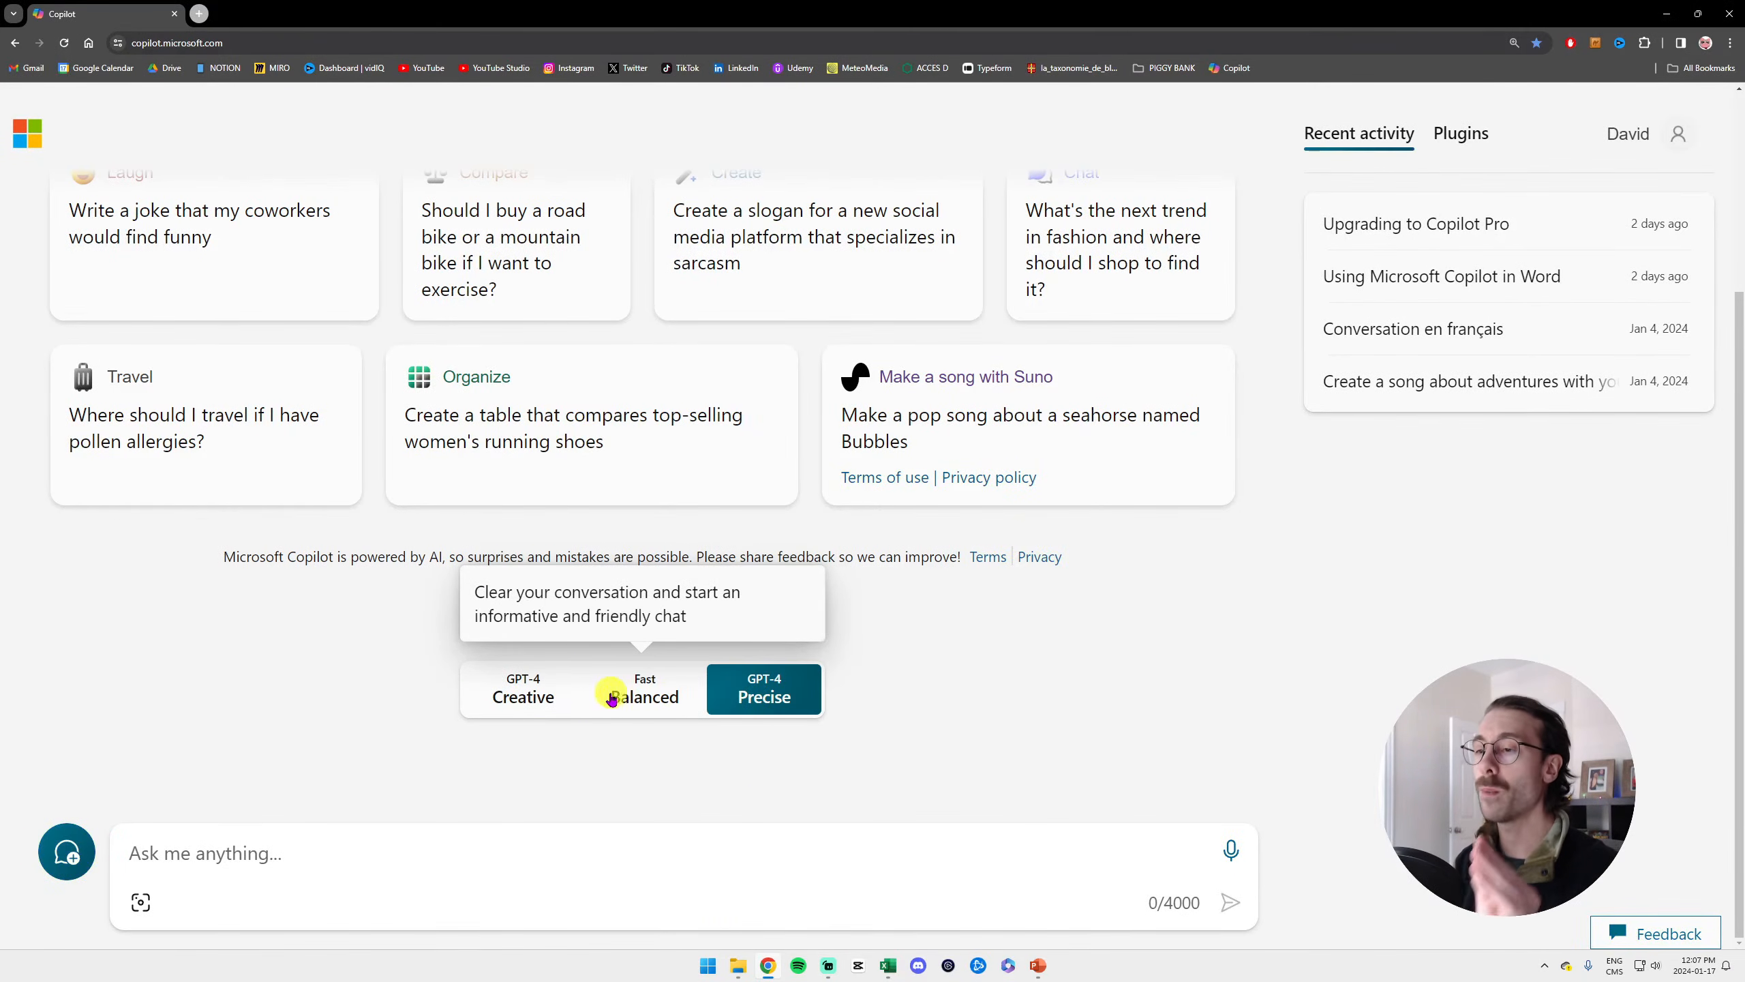
click(523, 701)
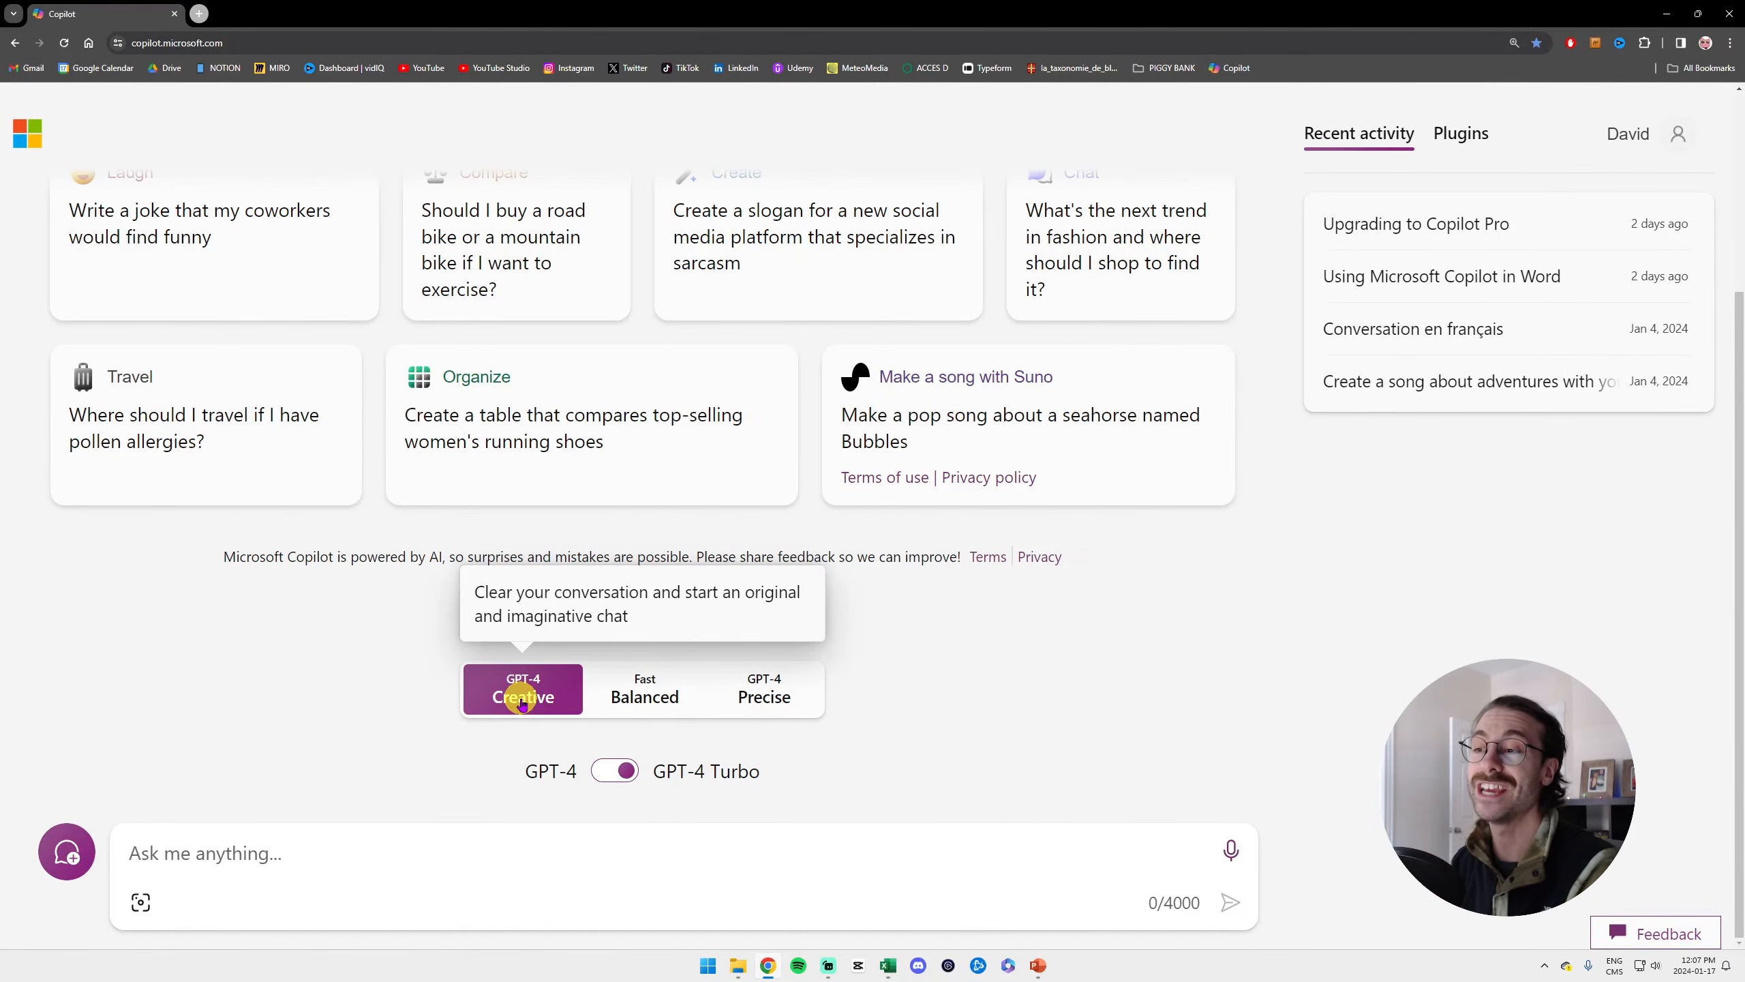
click(643, 705)
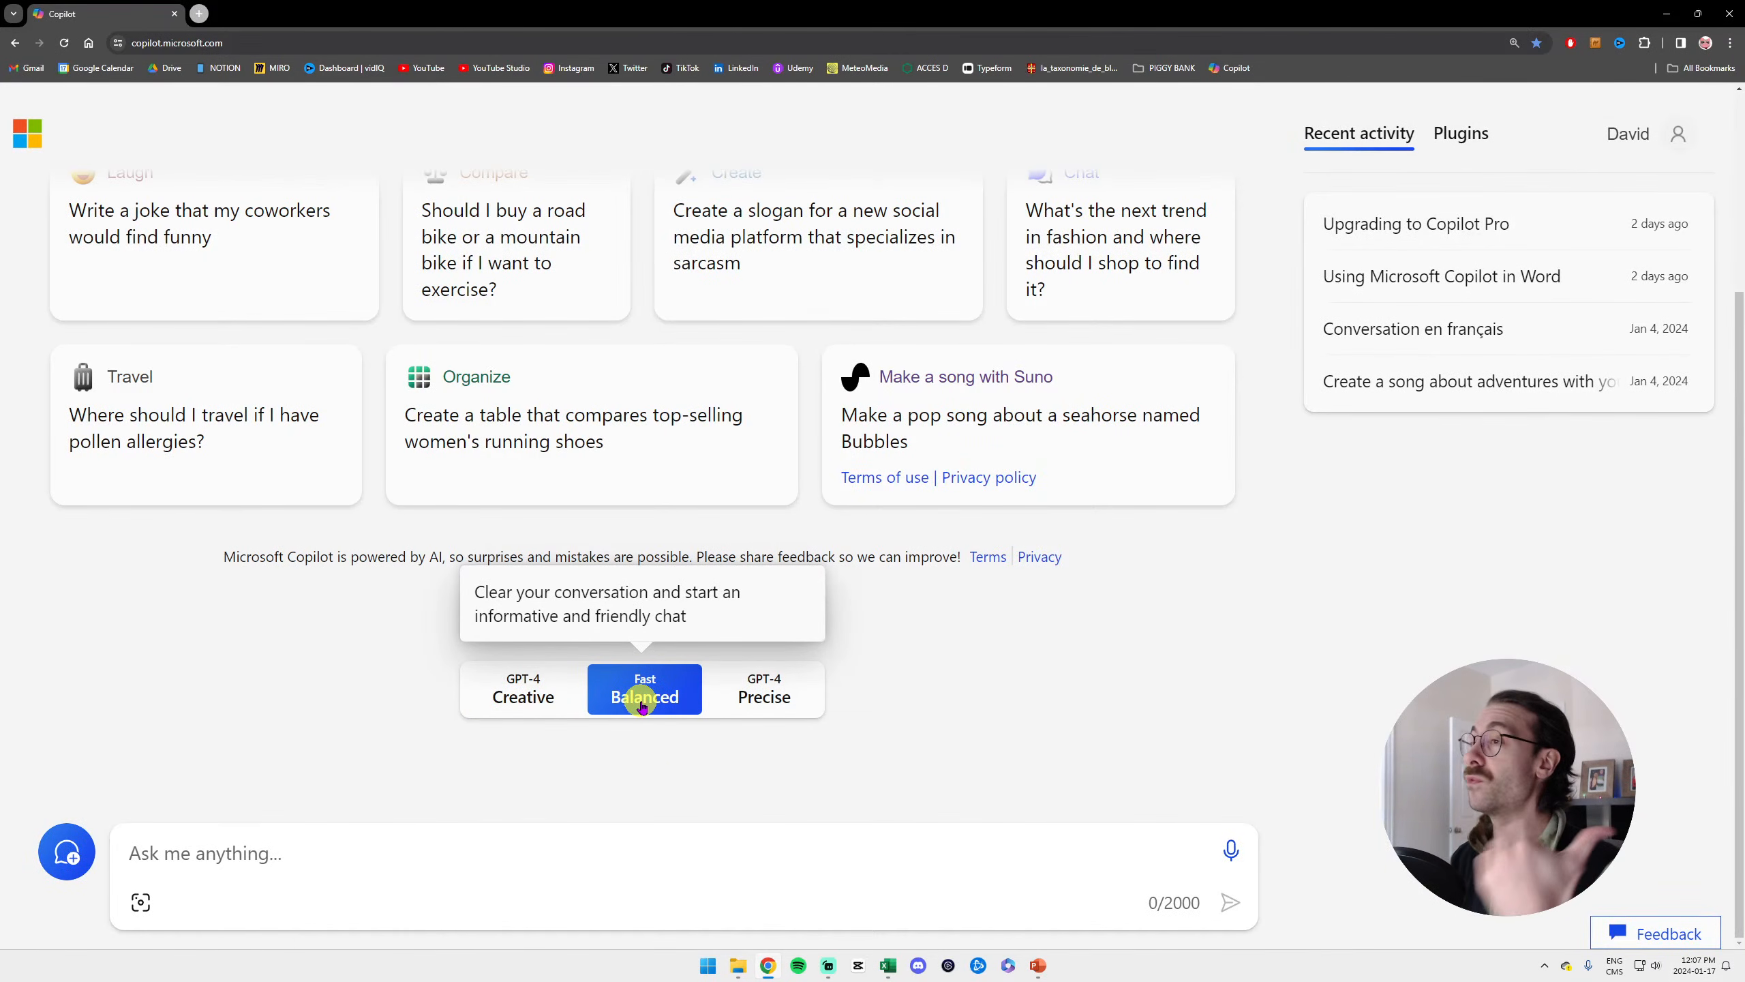
click(752, 702)
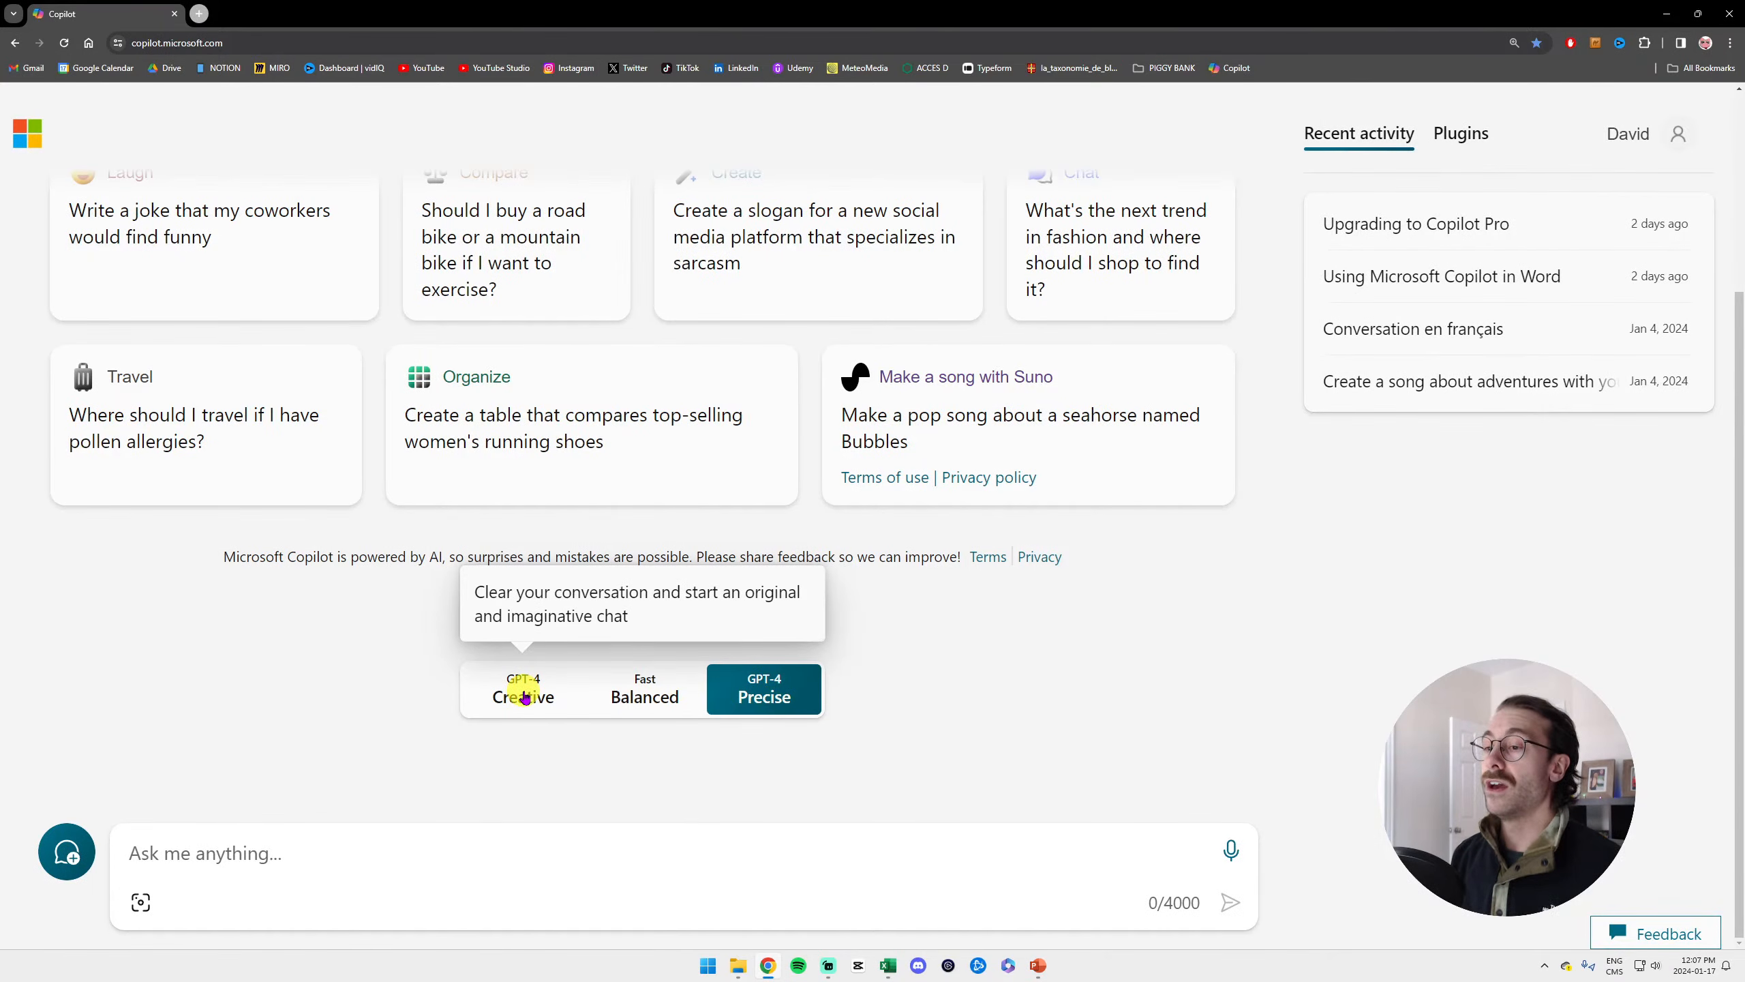
click(524, 696)
click(644, 691)
click(760, 690)
click(512, 687)
click(616, 685)
click(738, 688)
click(512, 685)
click(611, 685)
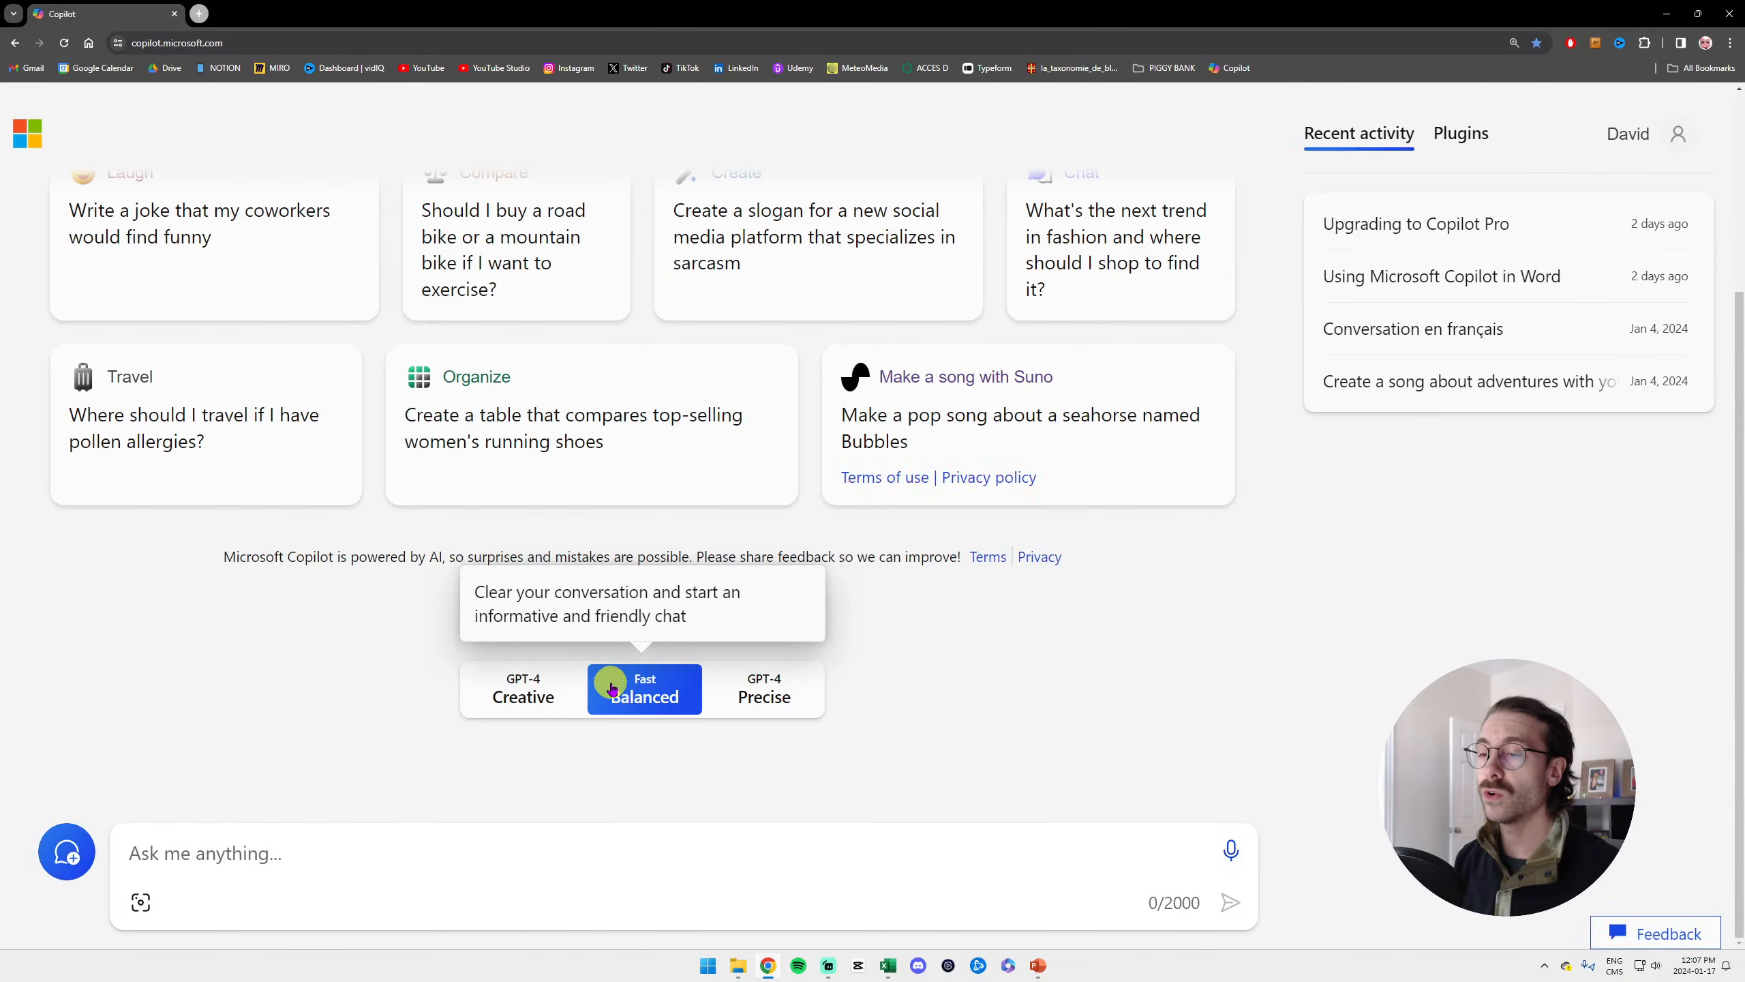
click(765, 690)
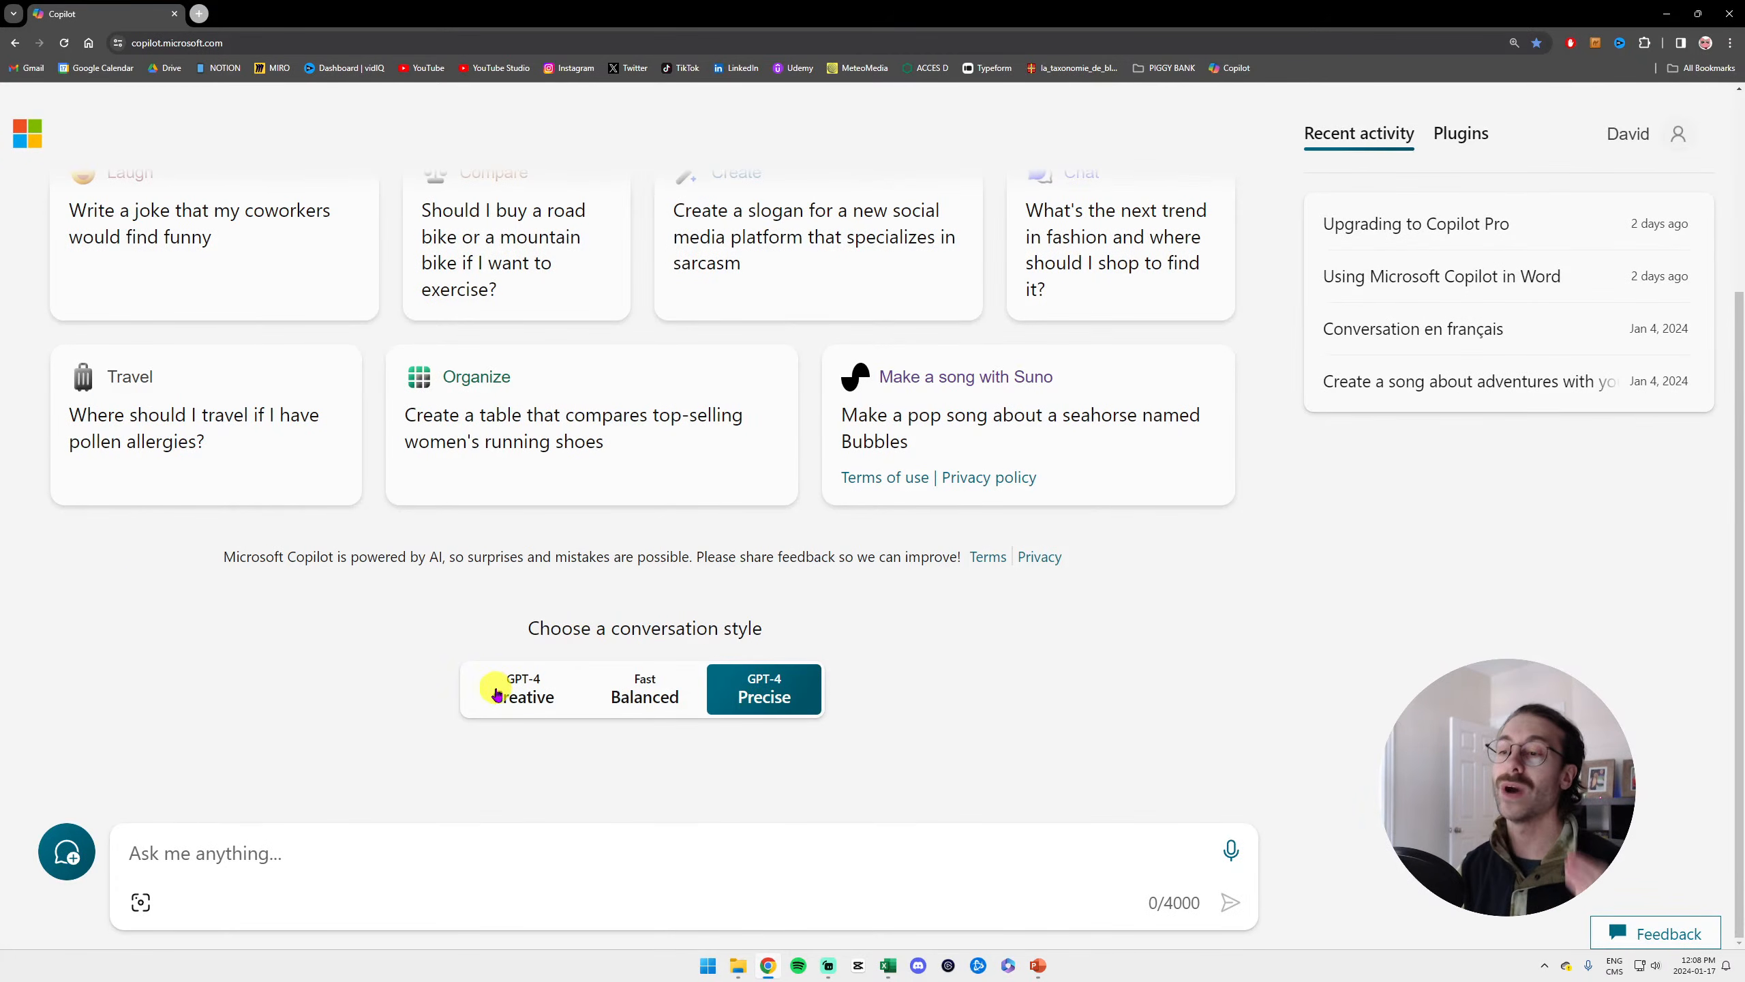
click(509, 690)
click(625, 690)
click(794, 698)
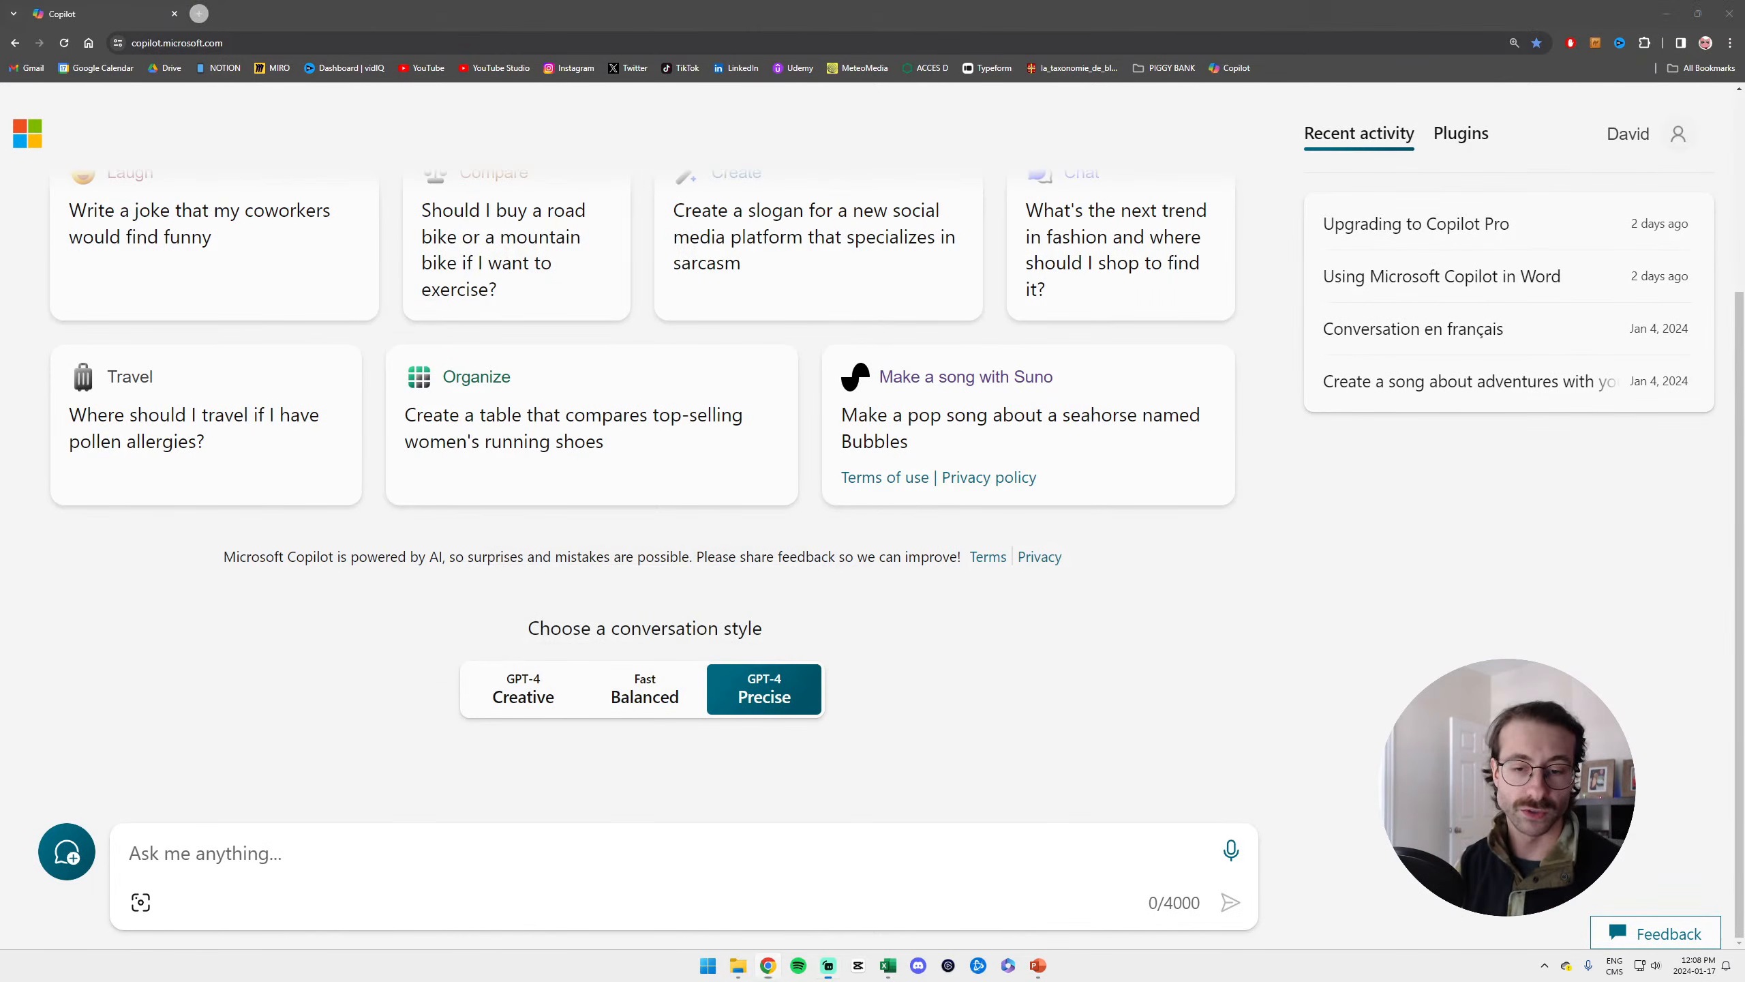
click(474, 679)
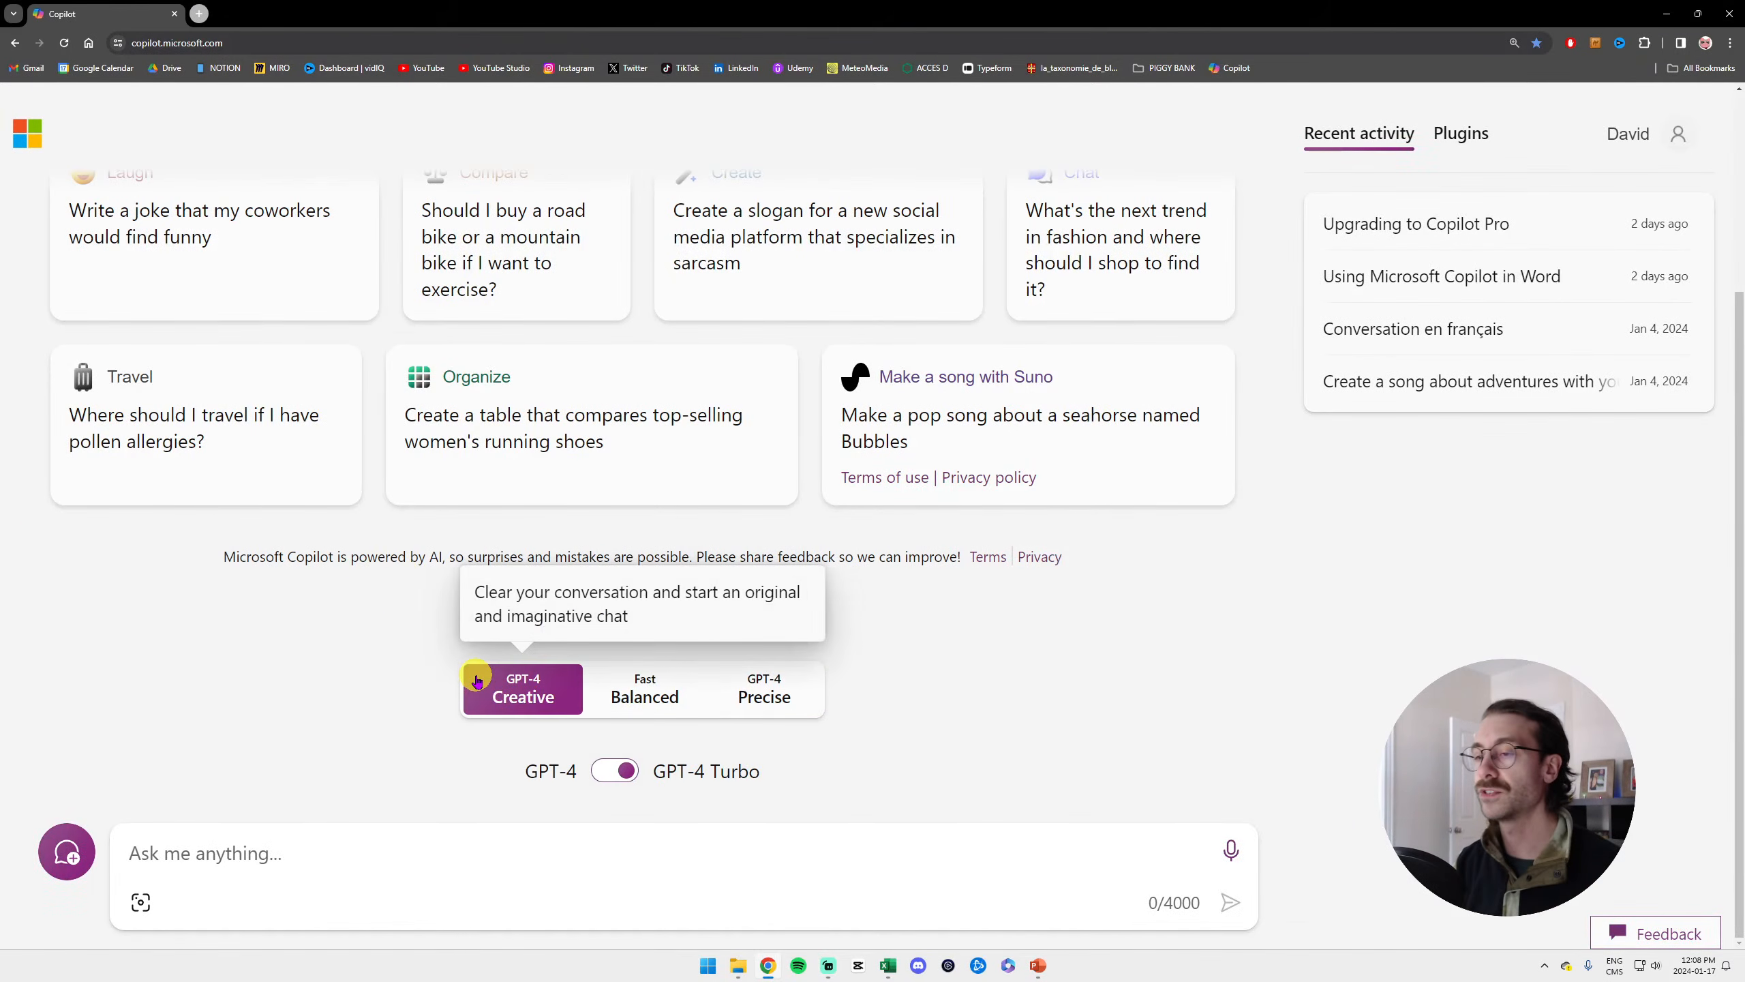
click(695, 699)
click(746, 696)
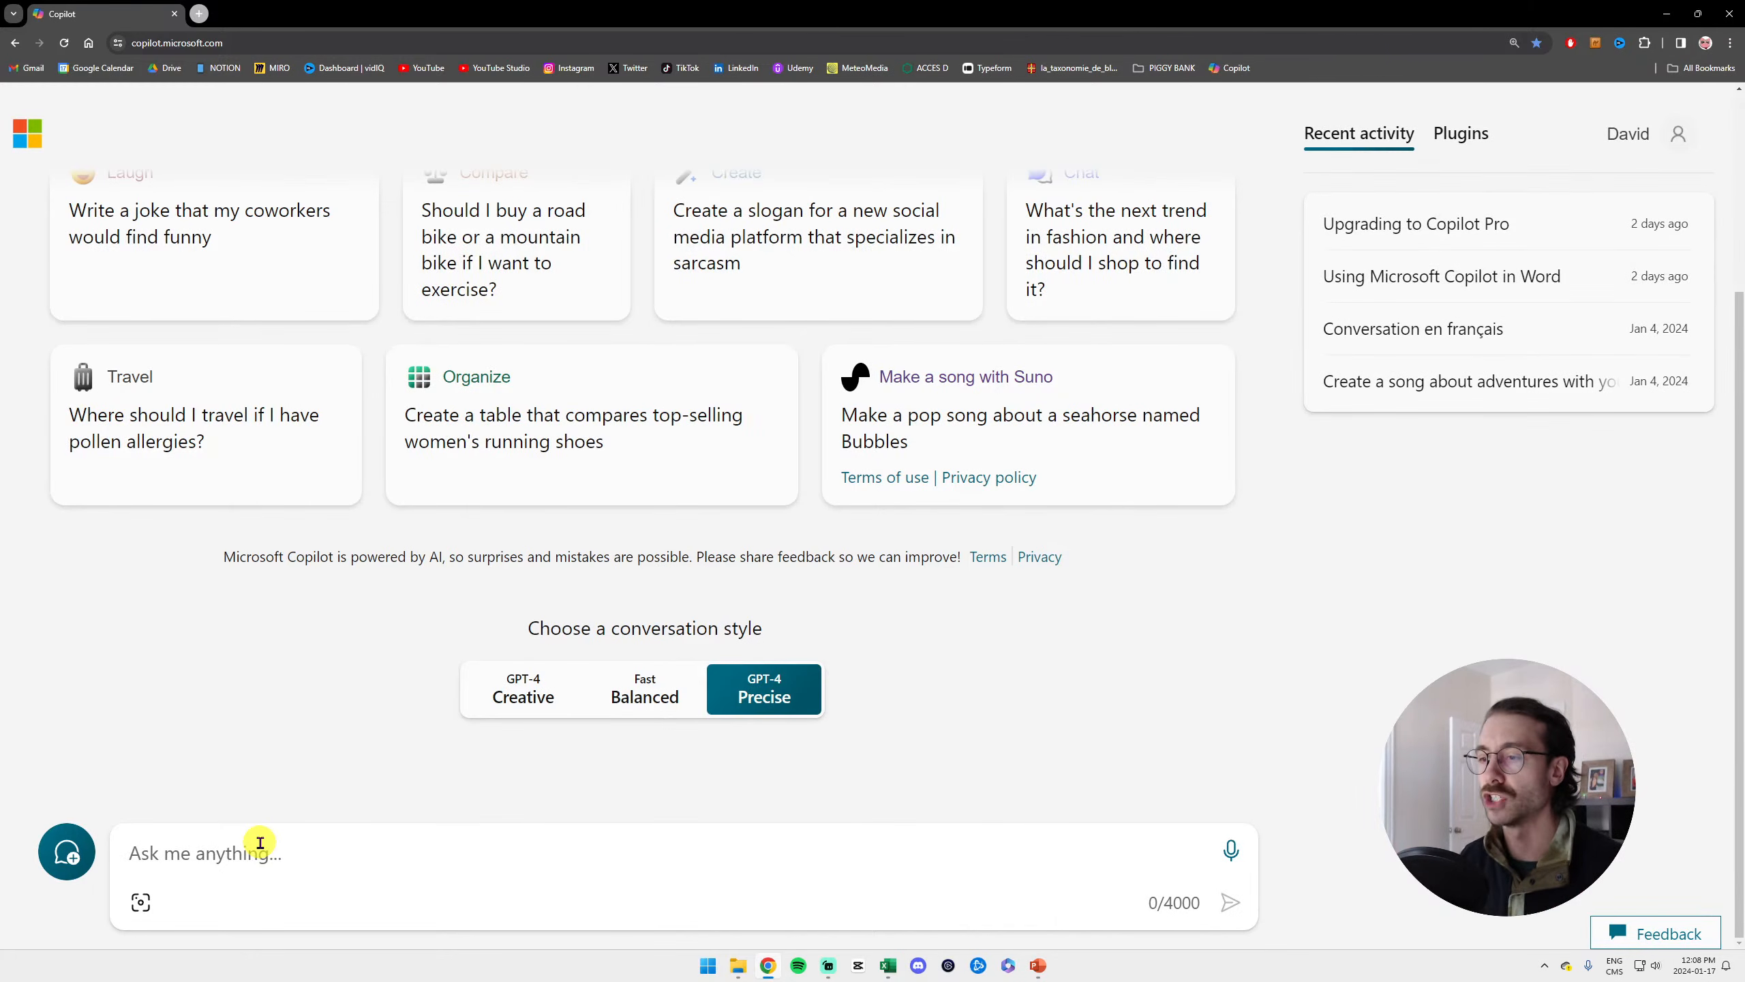
Ask for the results of the football games played last Sunday, January 14th 2024
text(I want to)
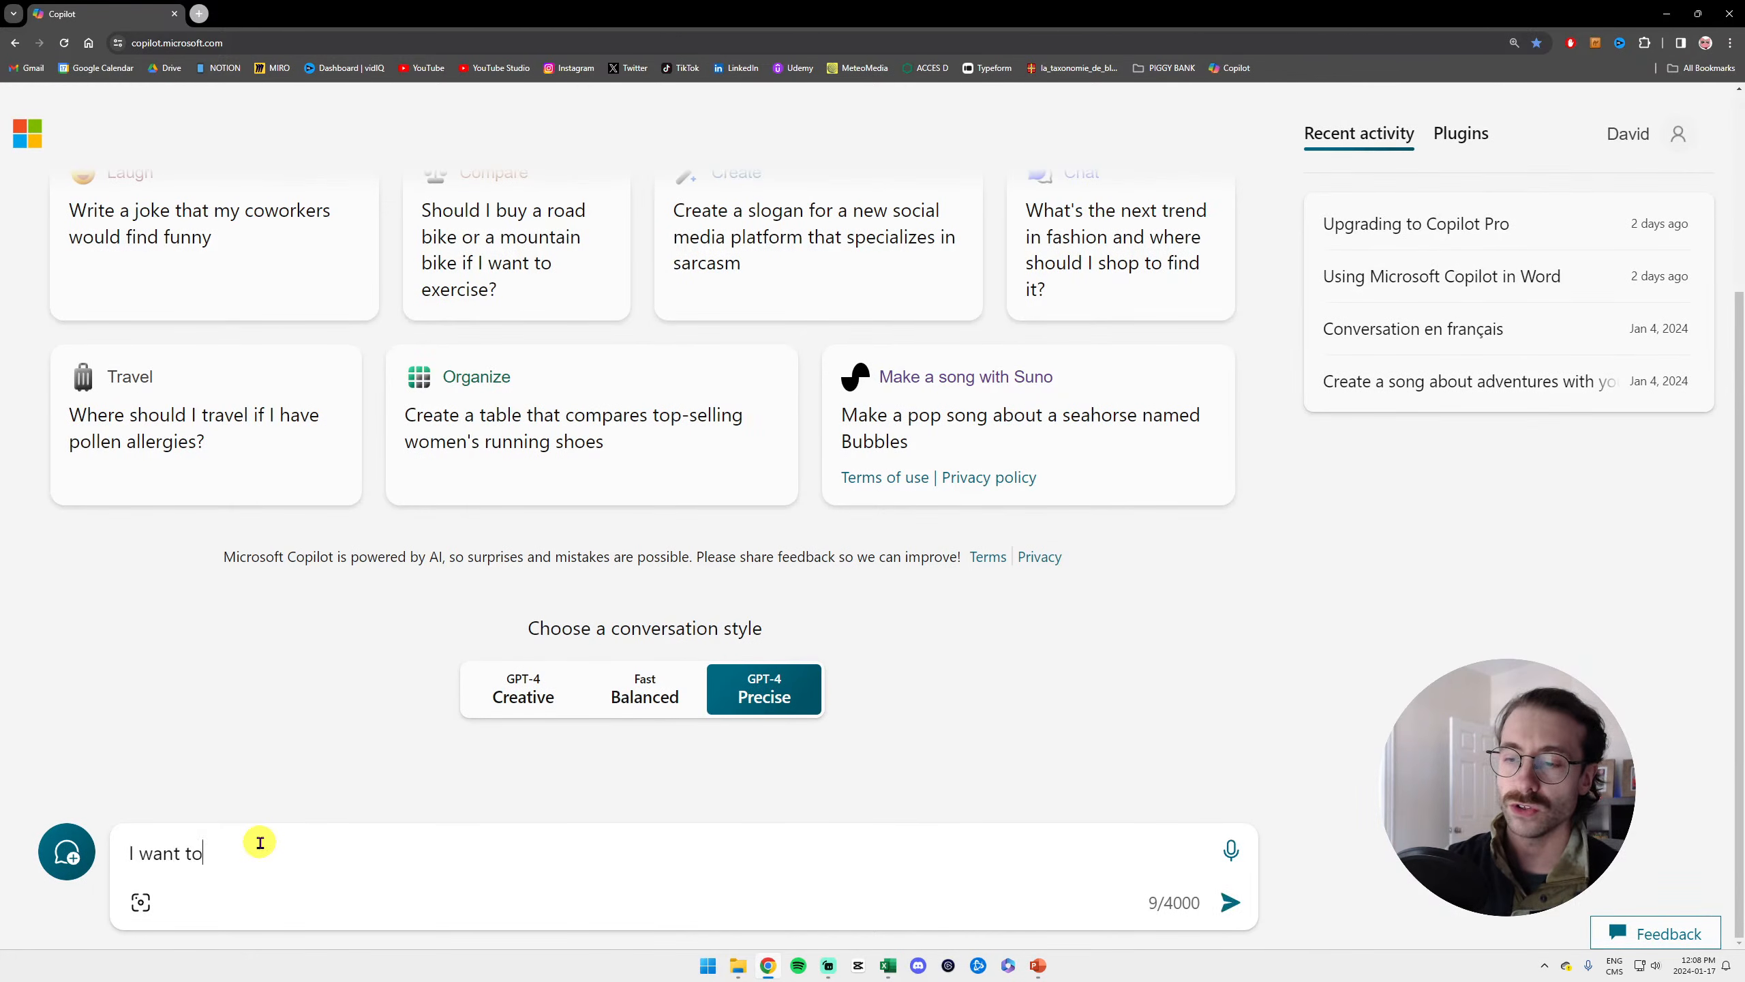
text( know the results of the )
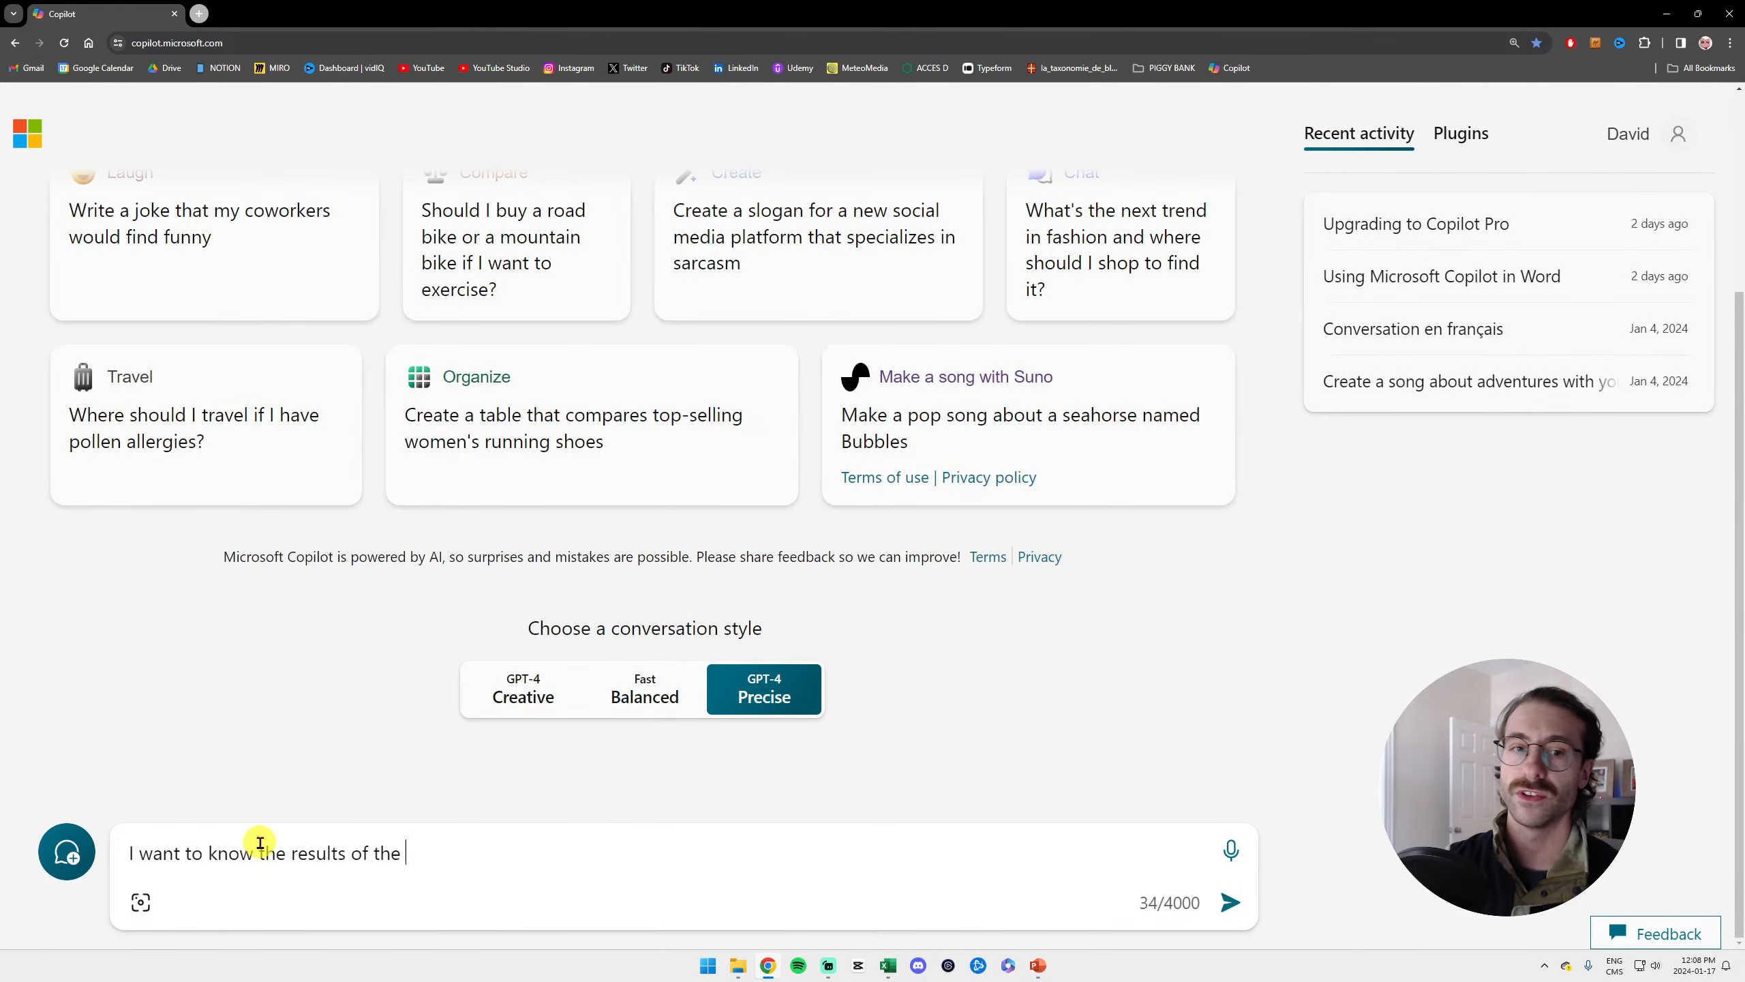
text(football gam)
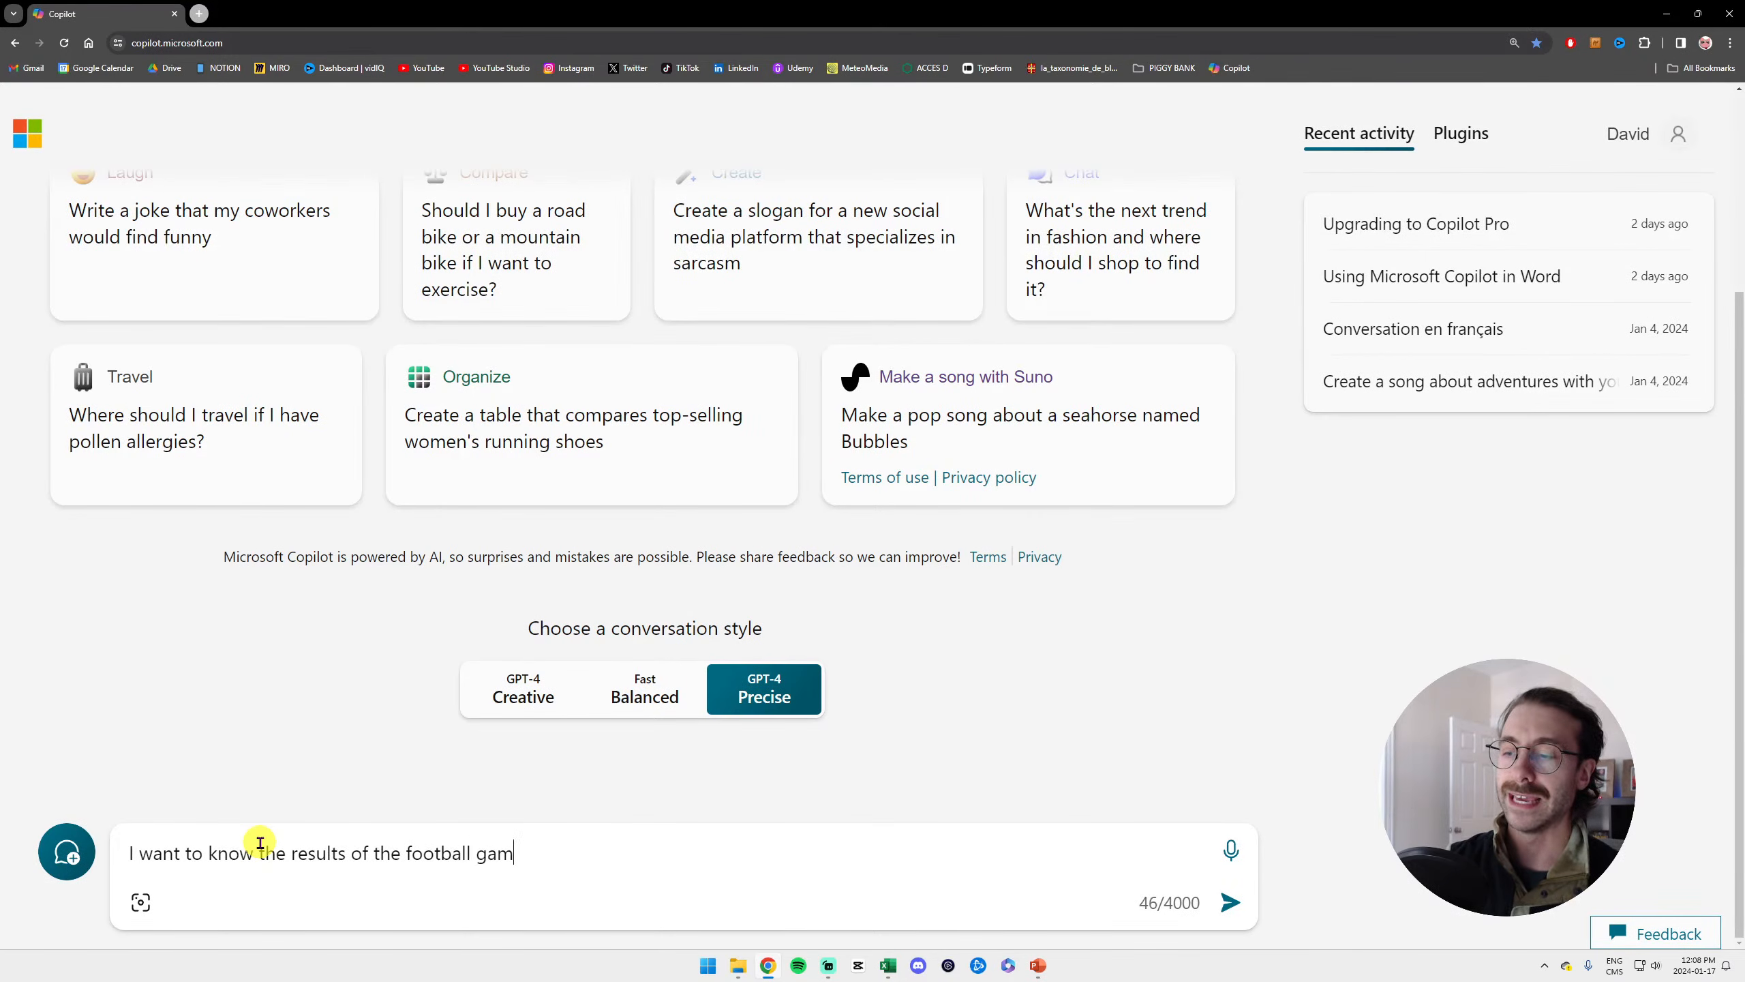
text(es that happend )
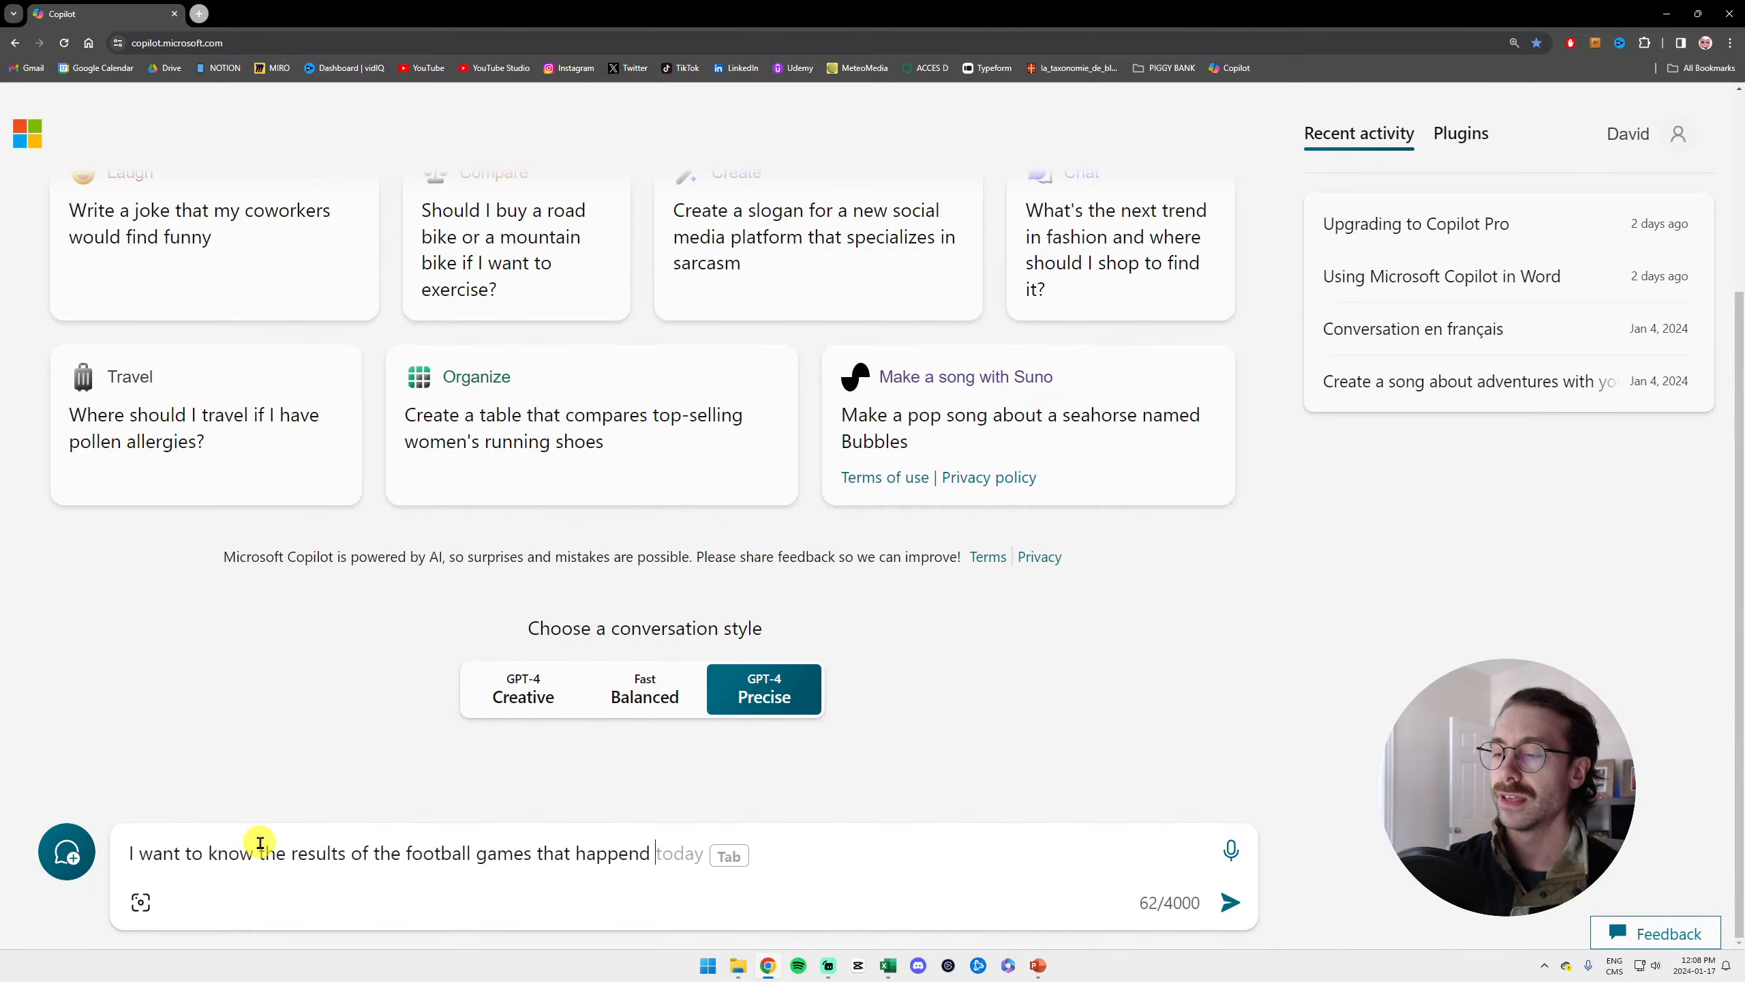
text(last sunday on ja)
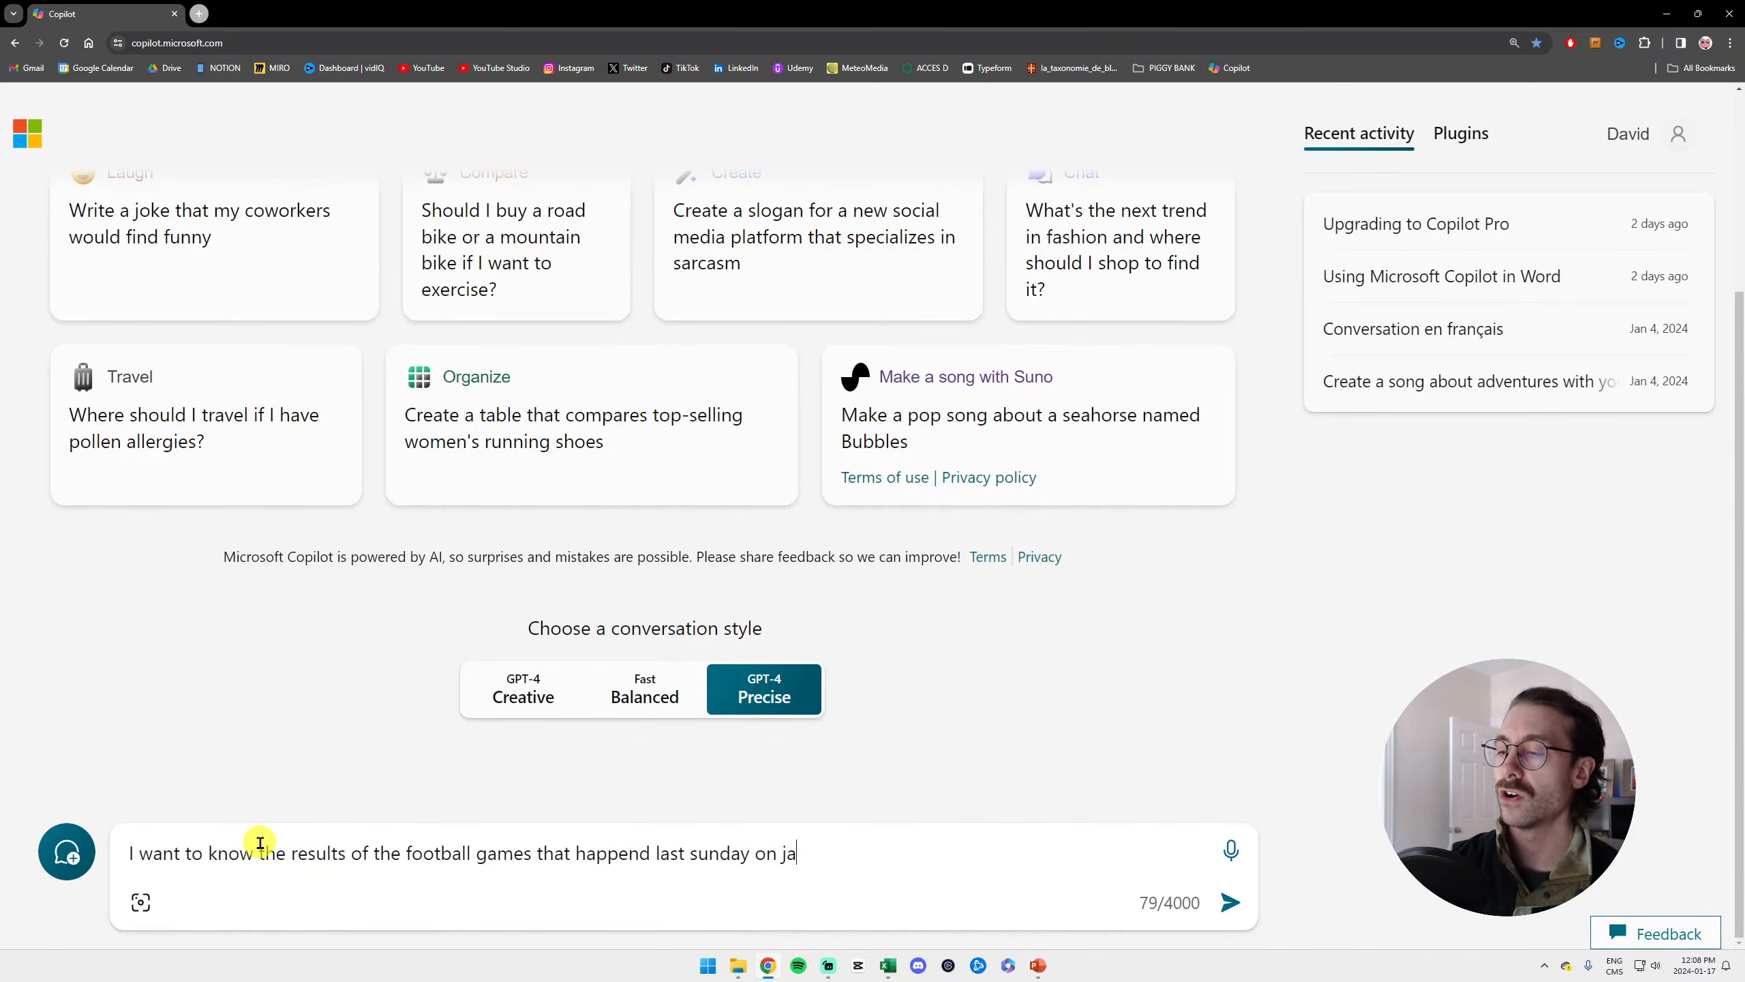
text(nuary 14th 2024)
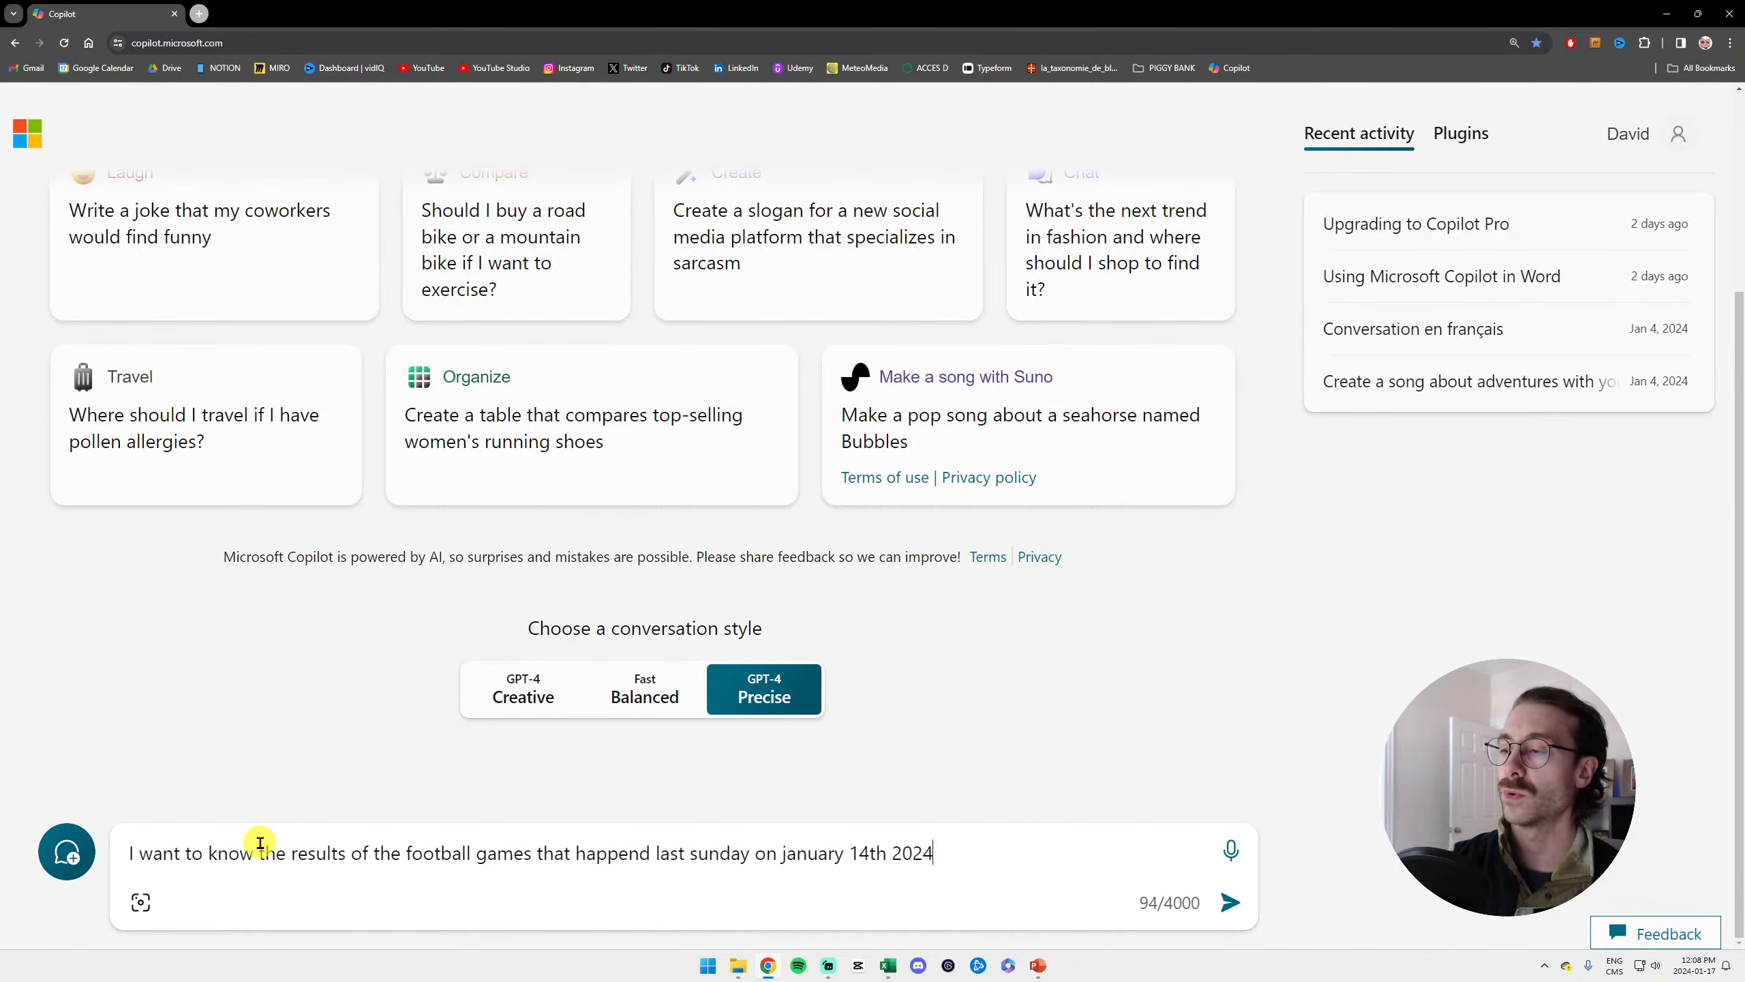
key(Return)
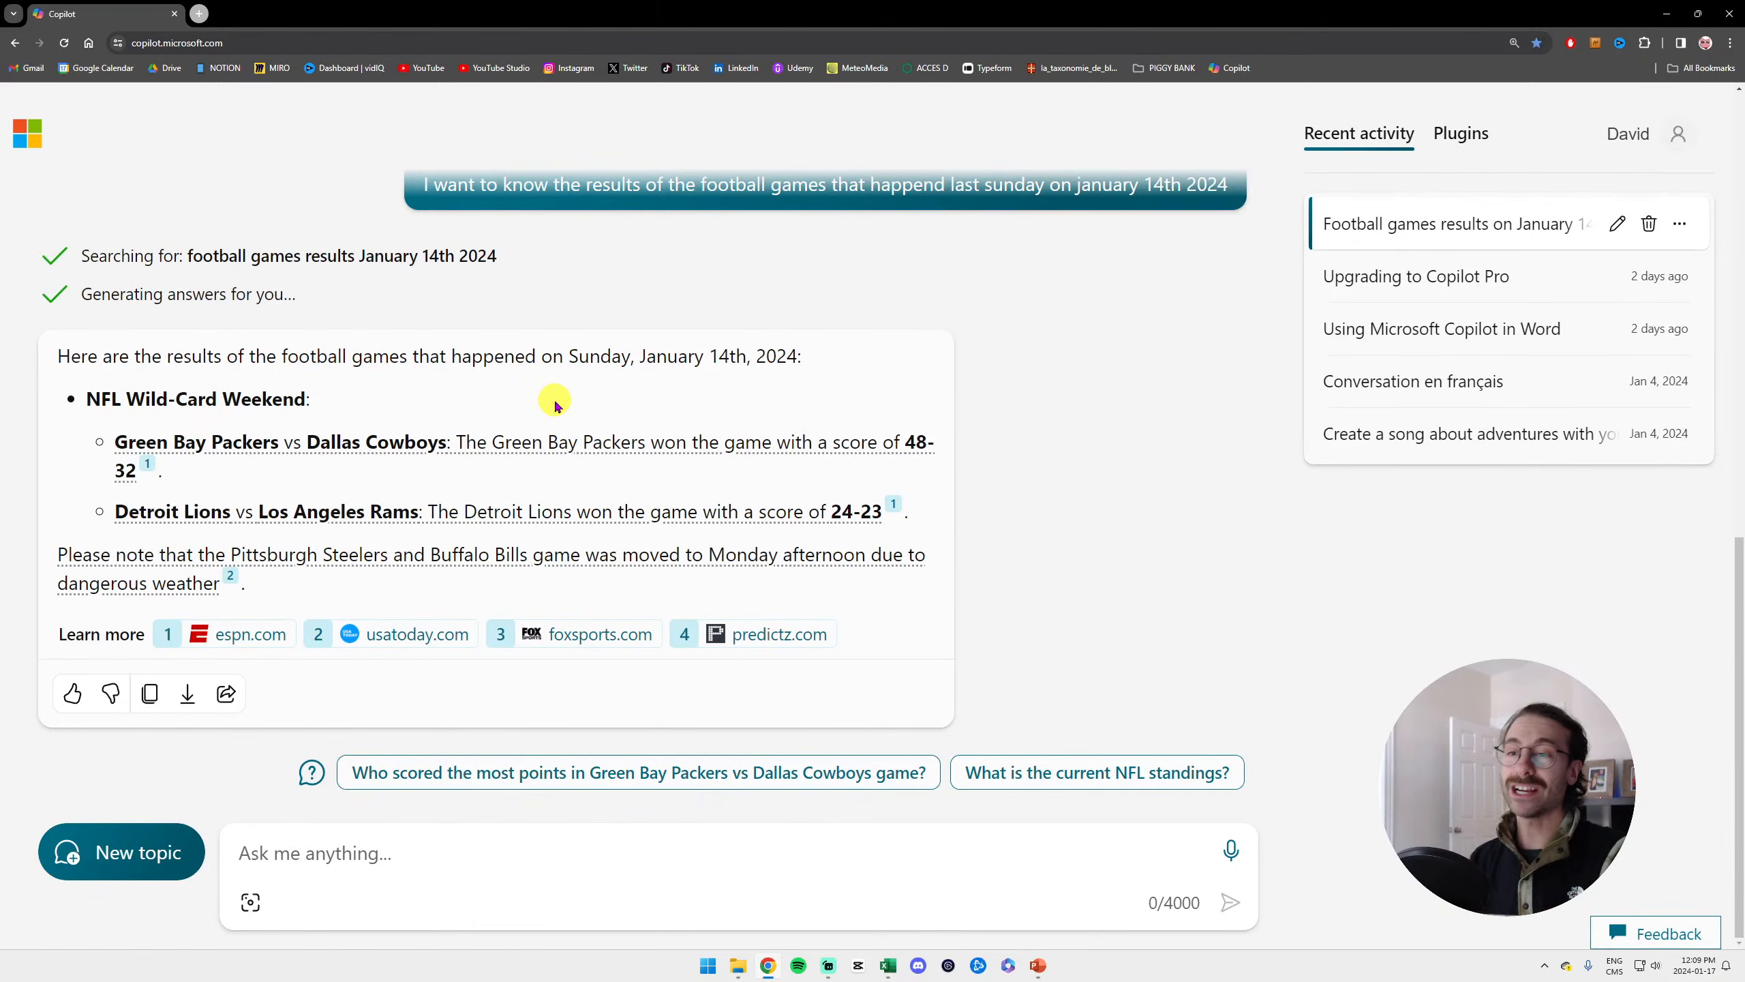
Open the answer's espn.com source, check the article's publication date, and return to the Copilot conversation
click(245, 634)
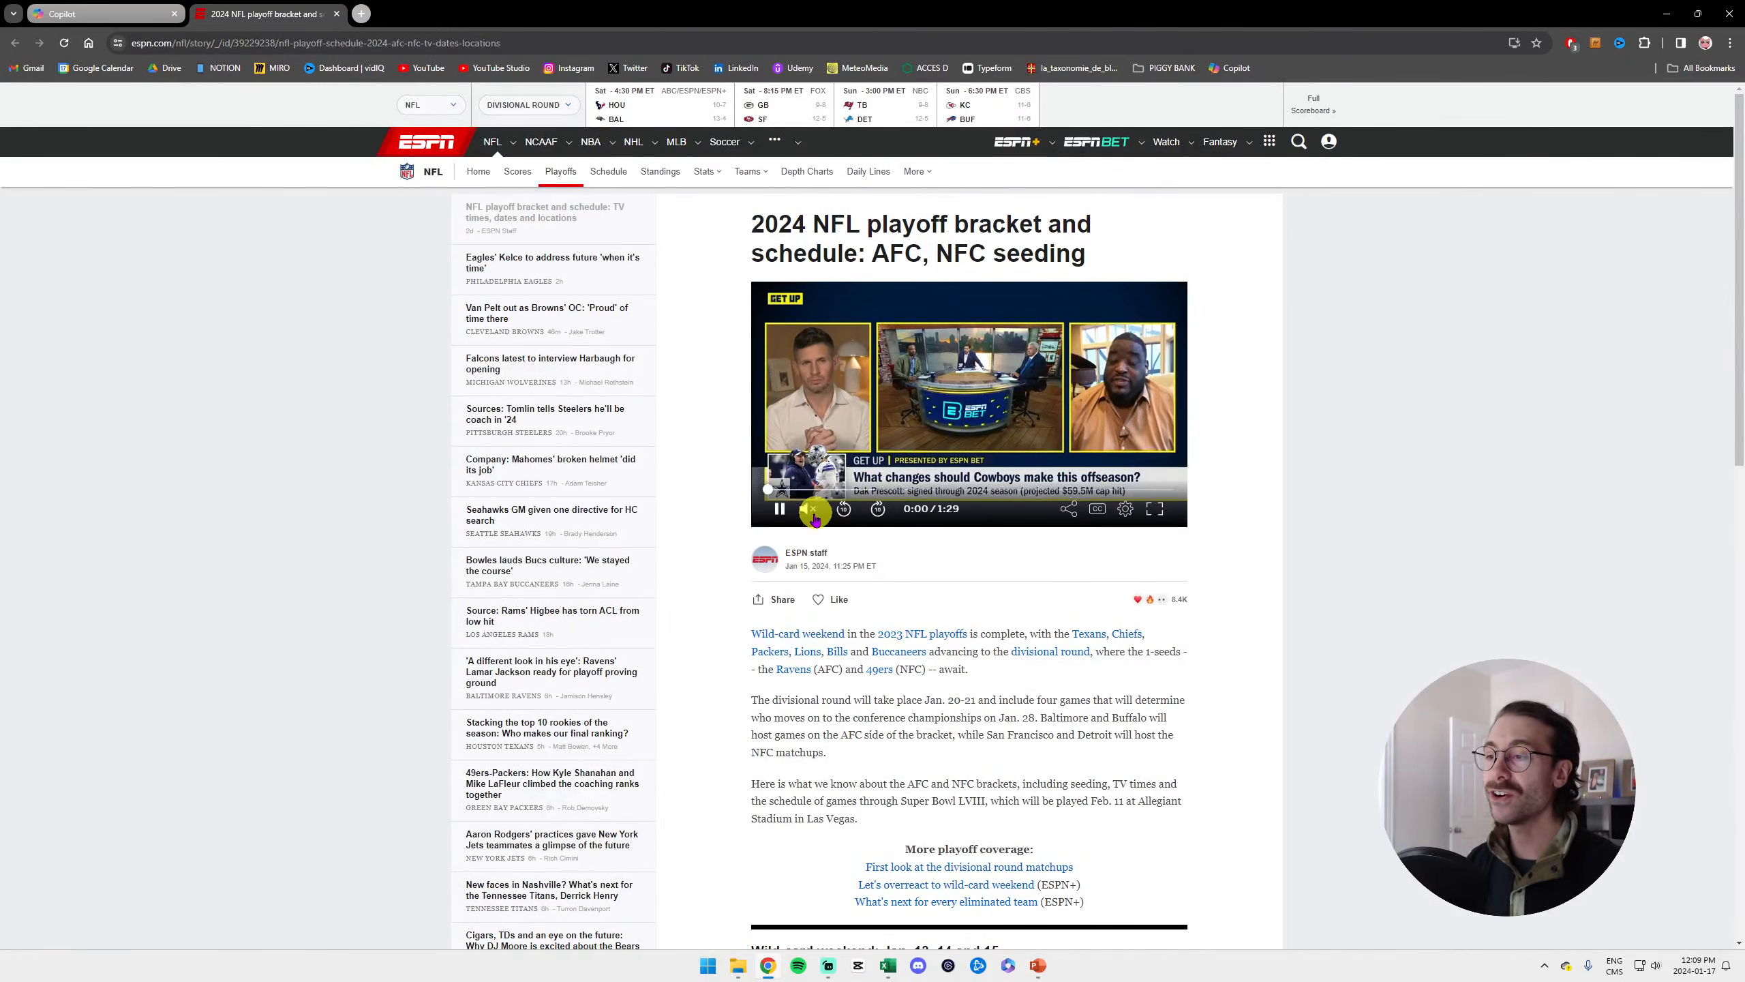
drag(786, 565, 836, 568)
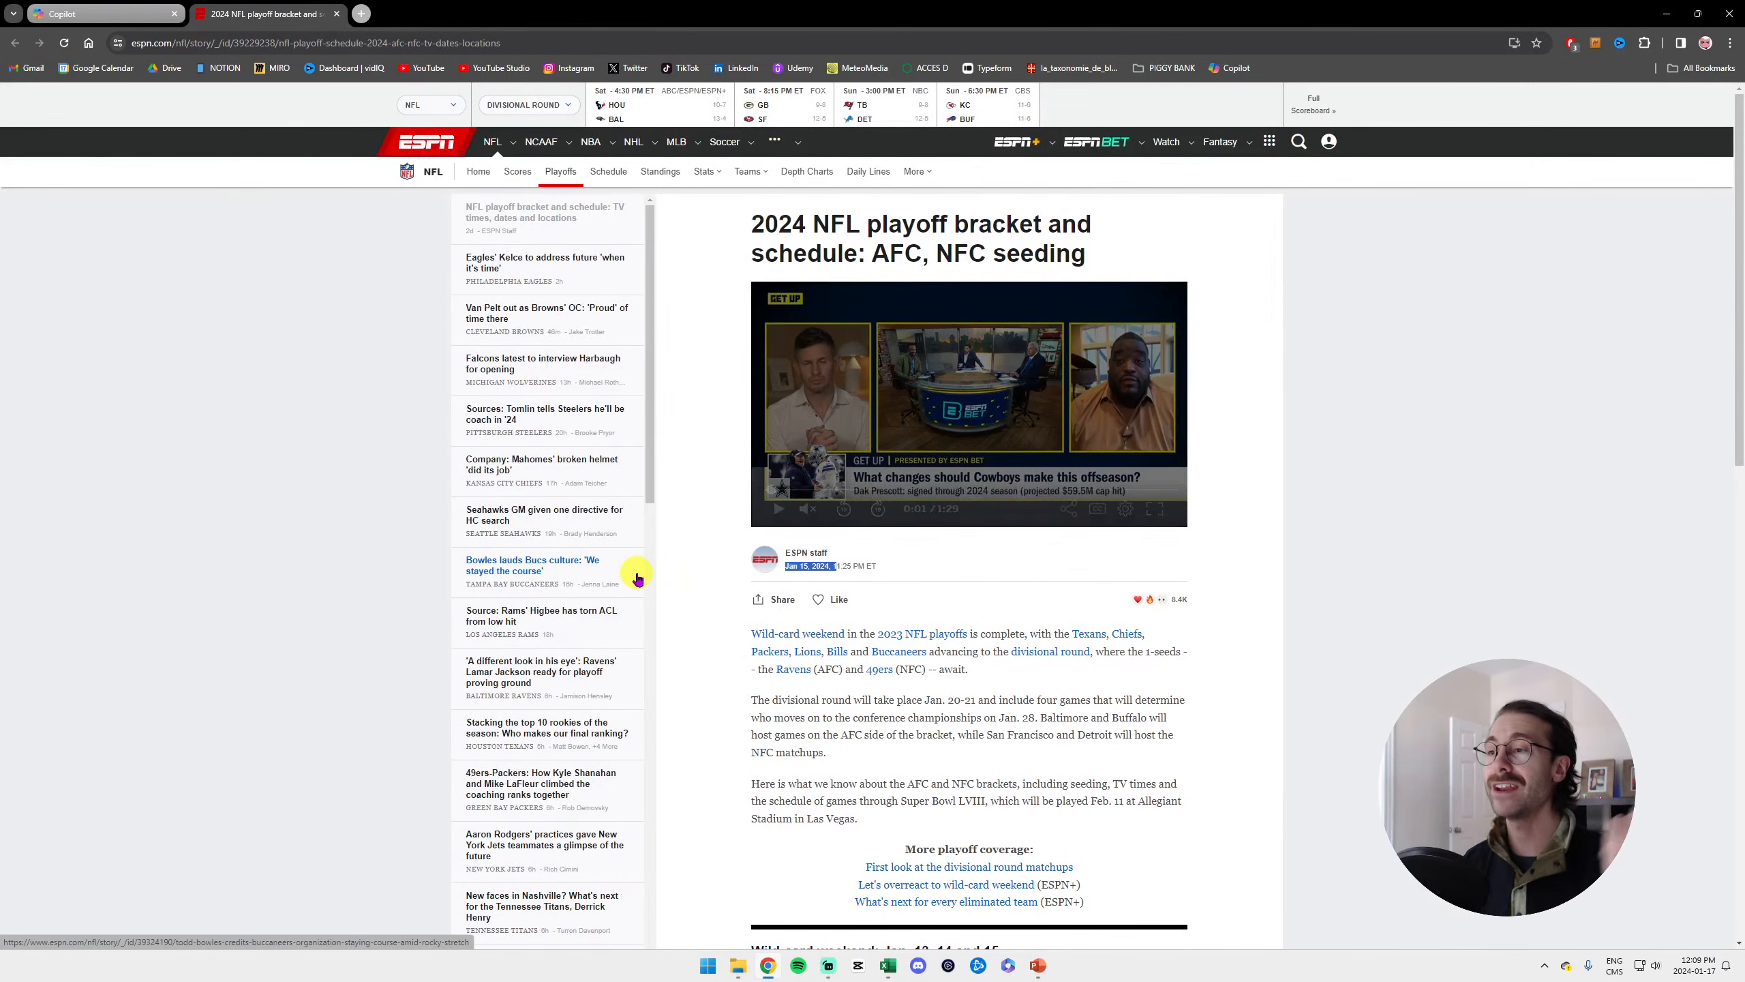
click(69, 13)
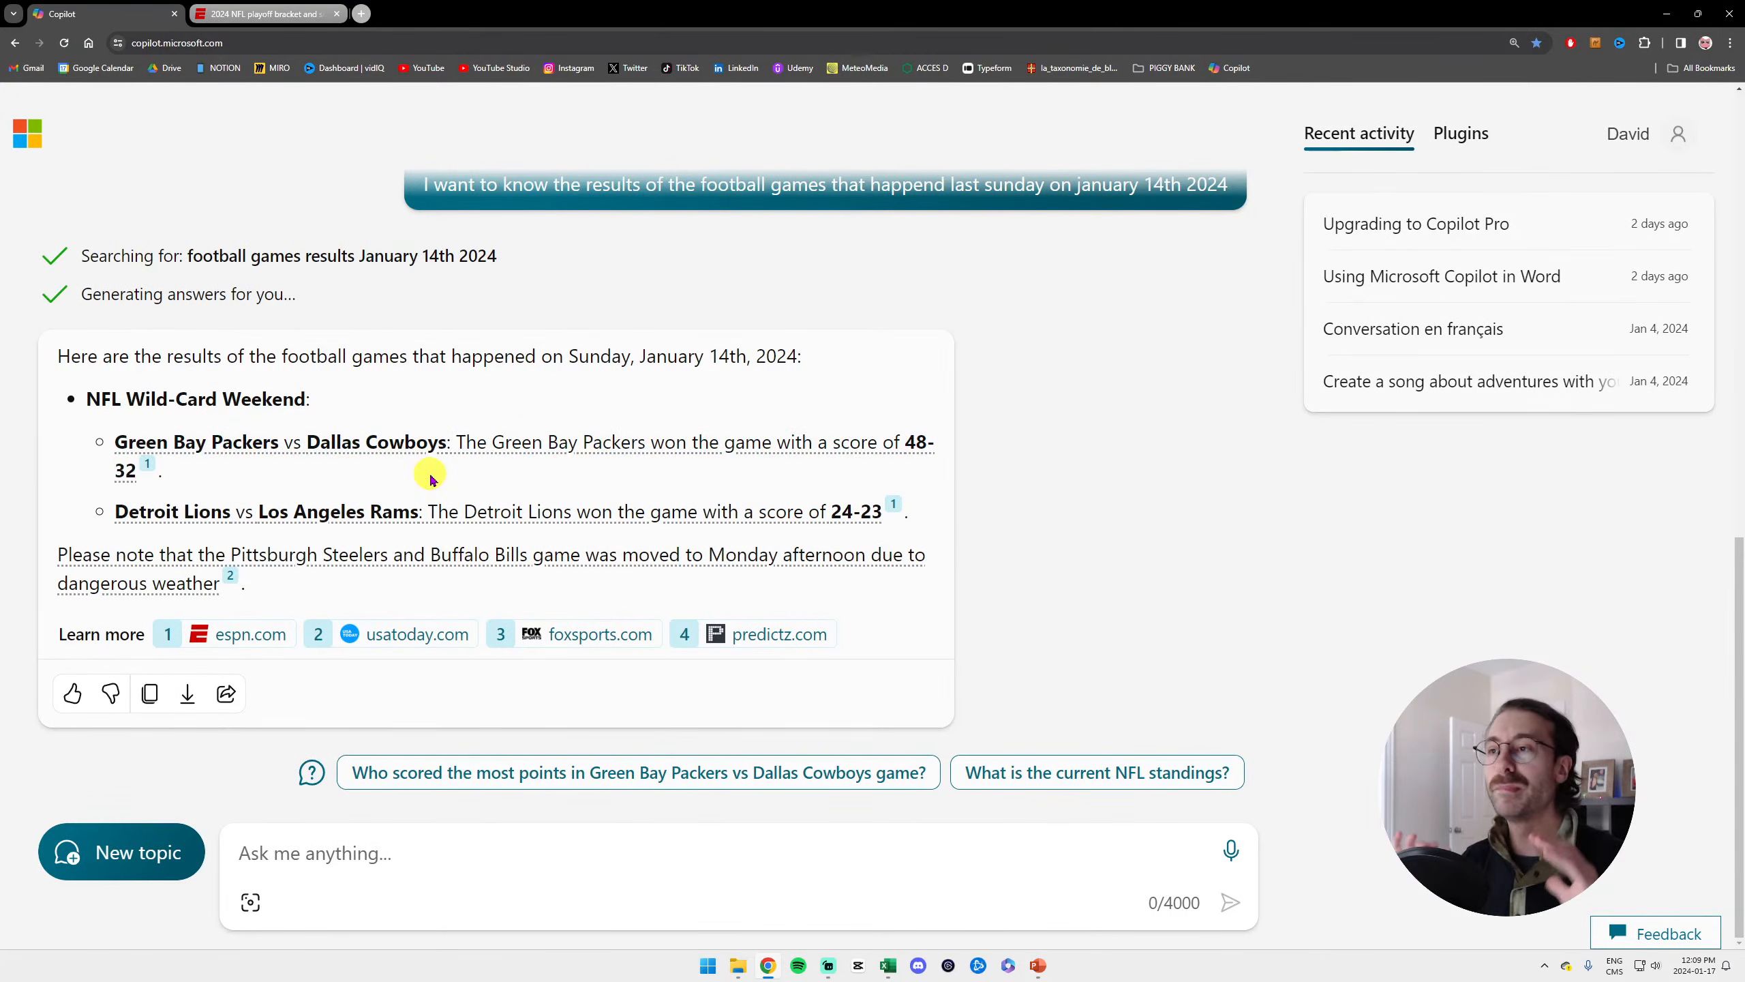
Show the available plugins and look through the list down to the Suno song-making plugin
scroll(564, 402, up, 10)
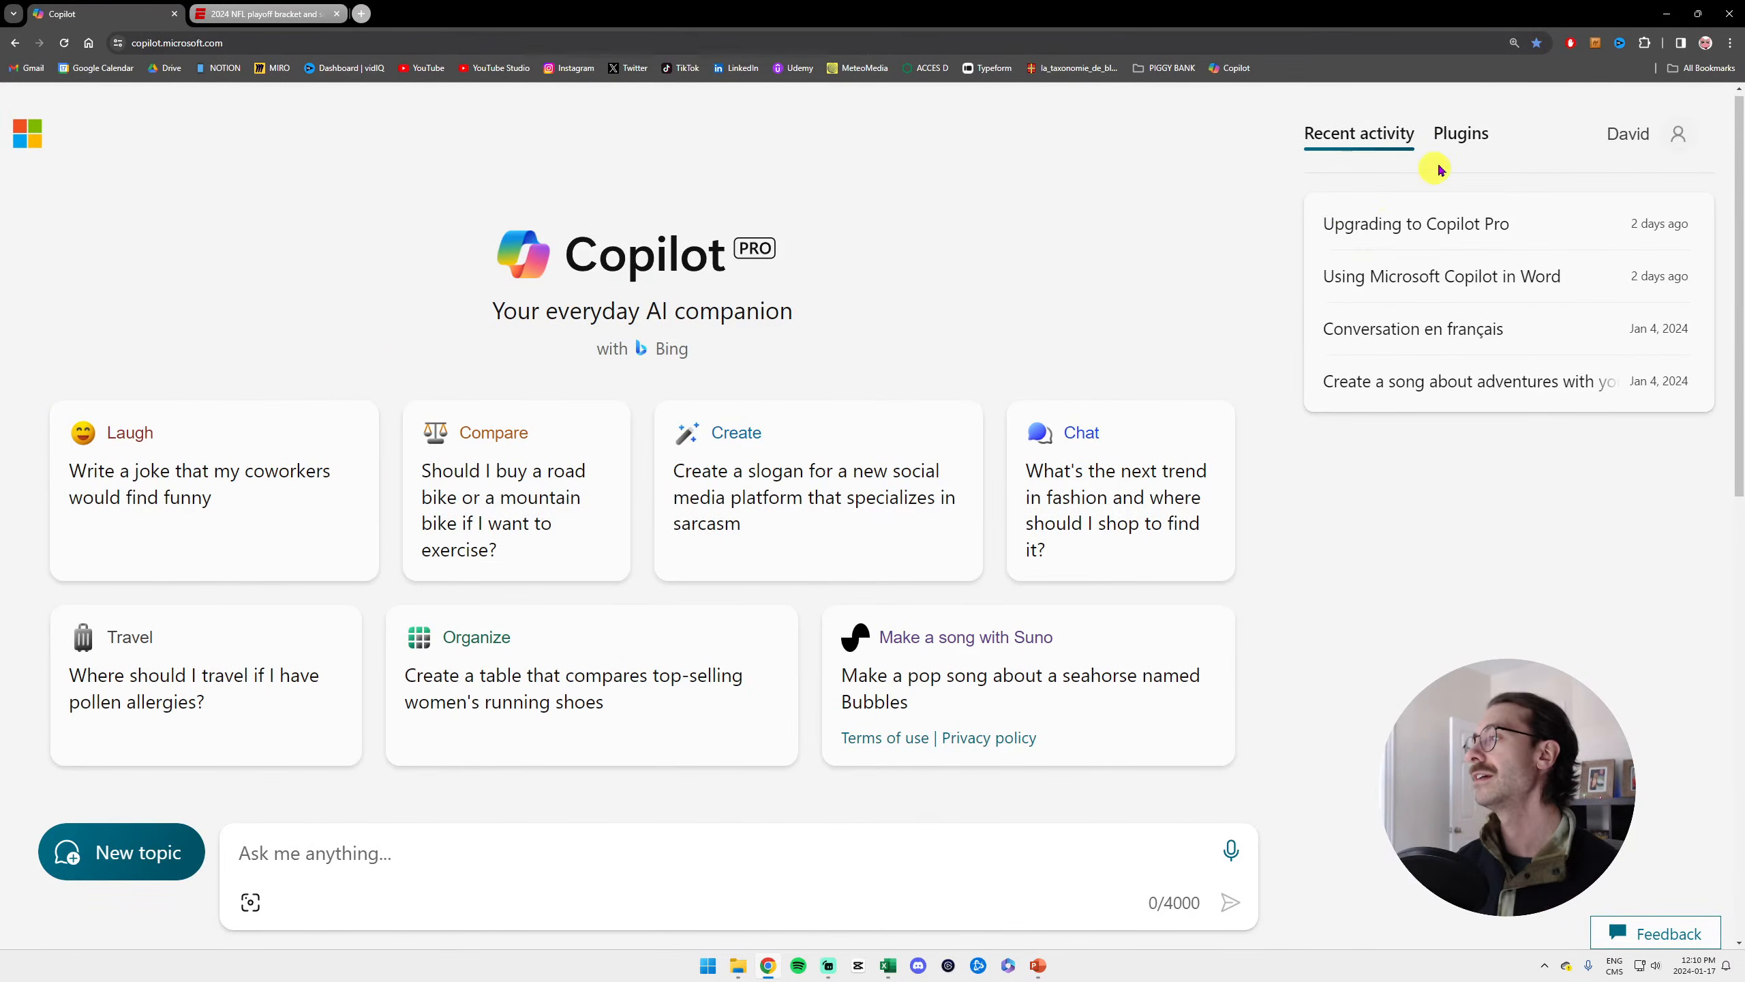
click(1449, 142)
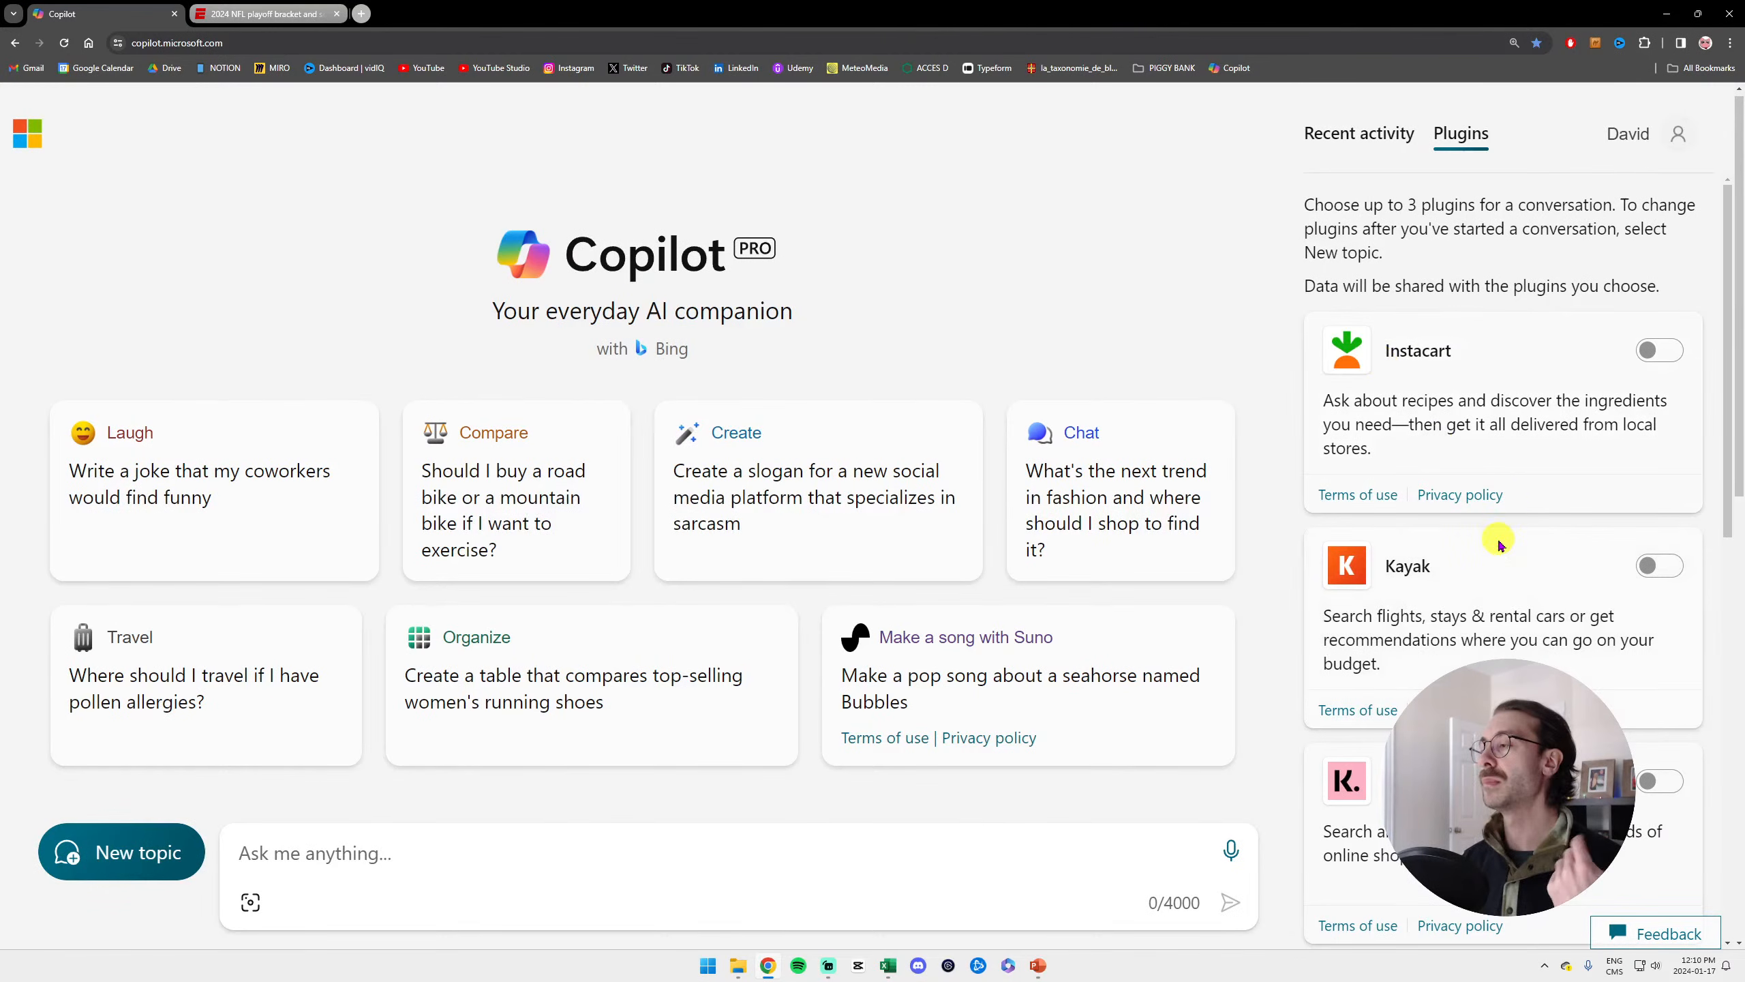
scroll(1488, 516, down, 10)
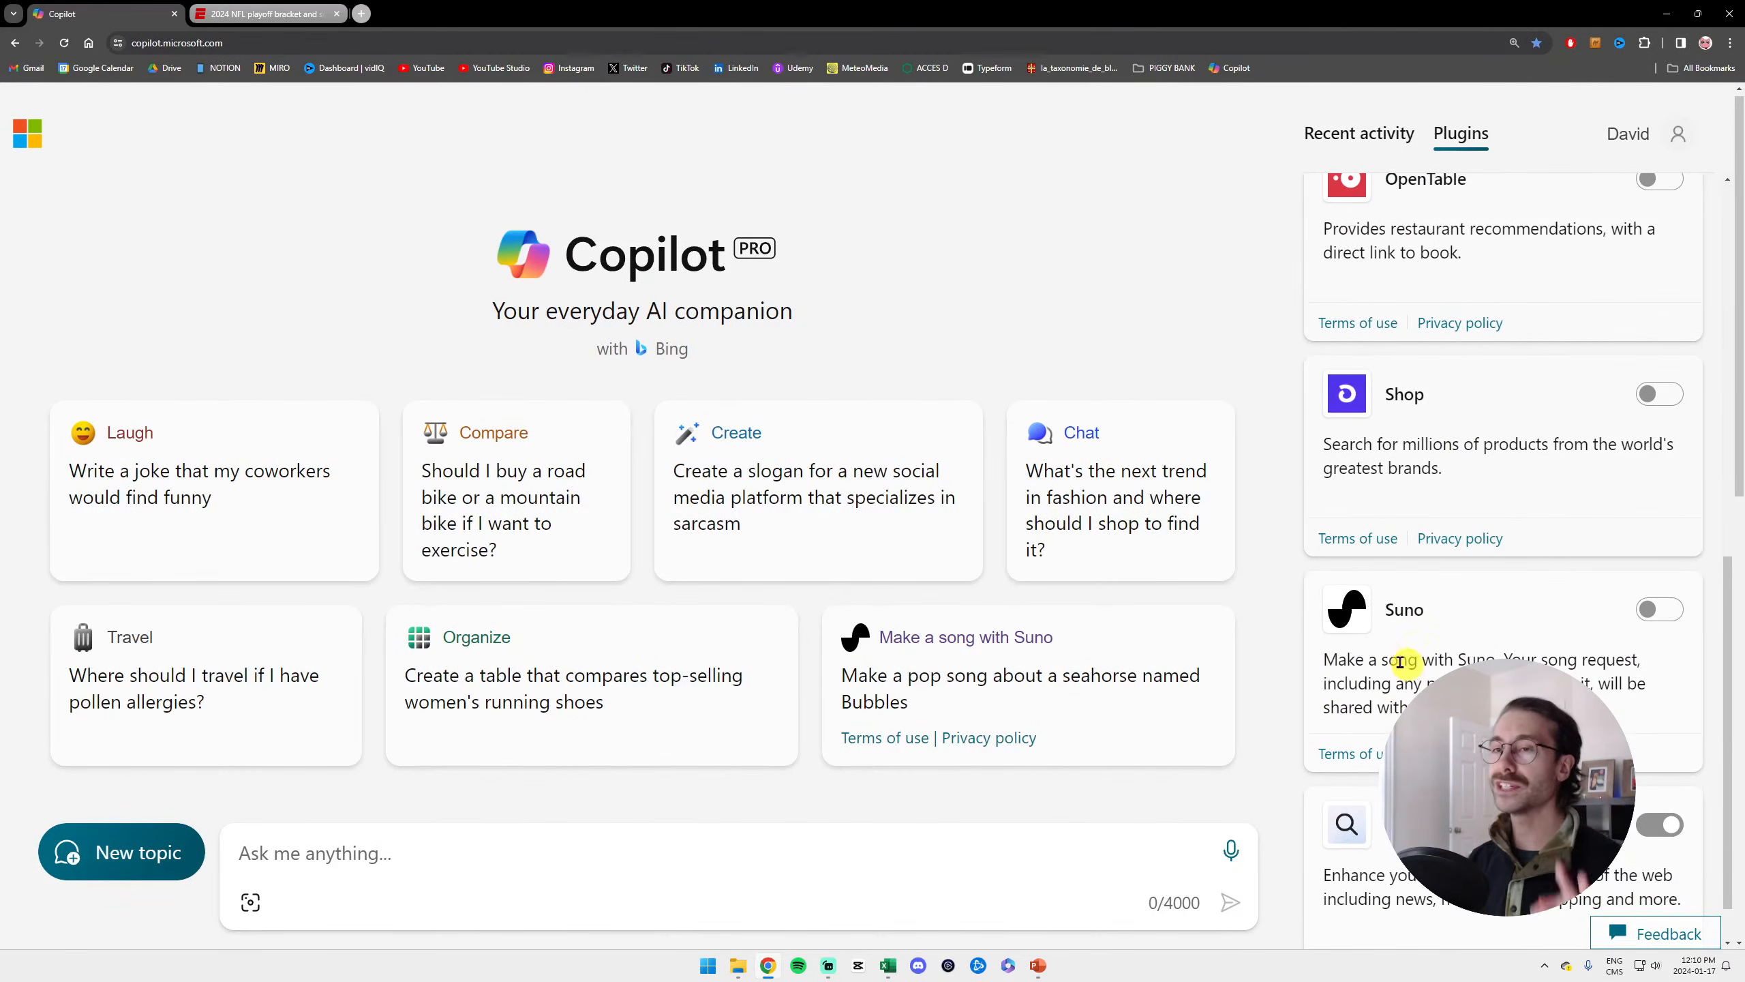
drag(1383, 610, 1427, 616)
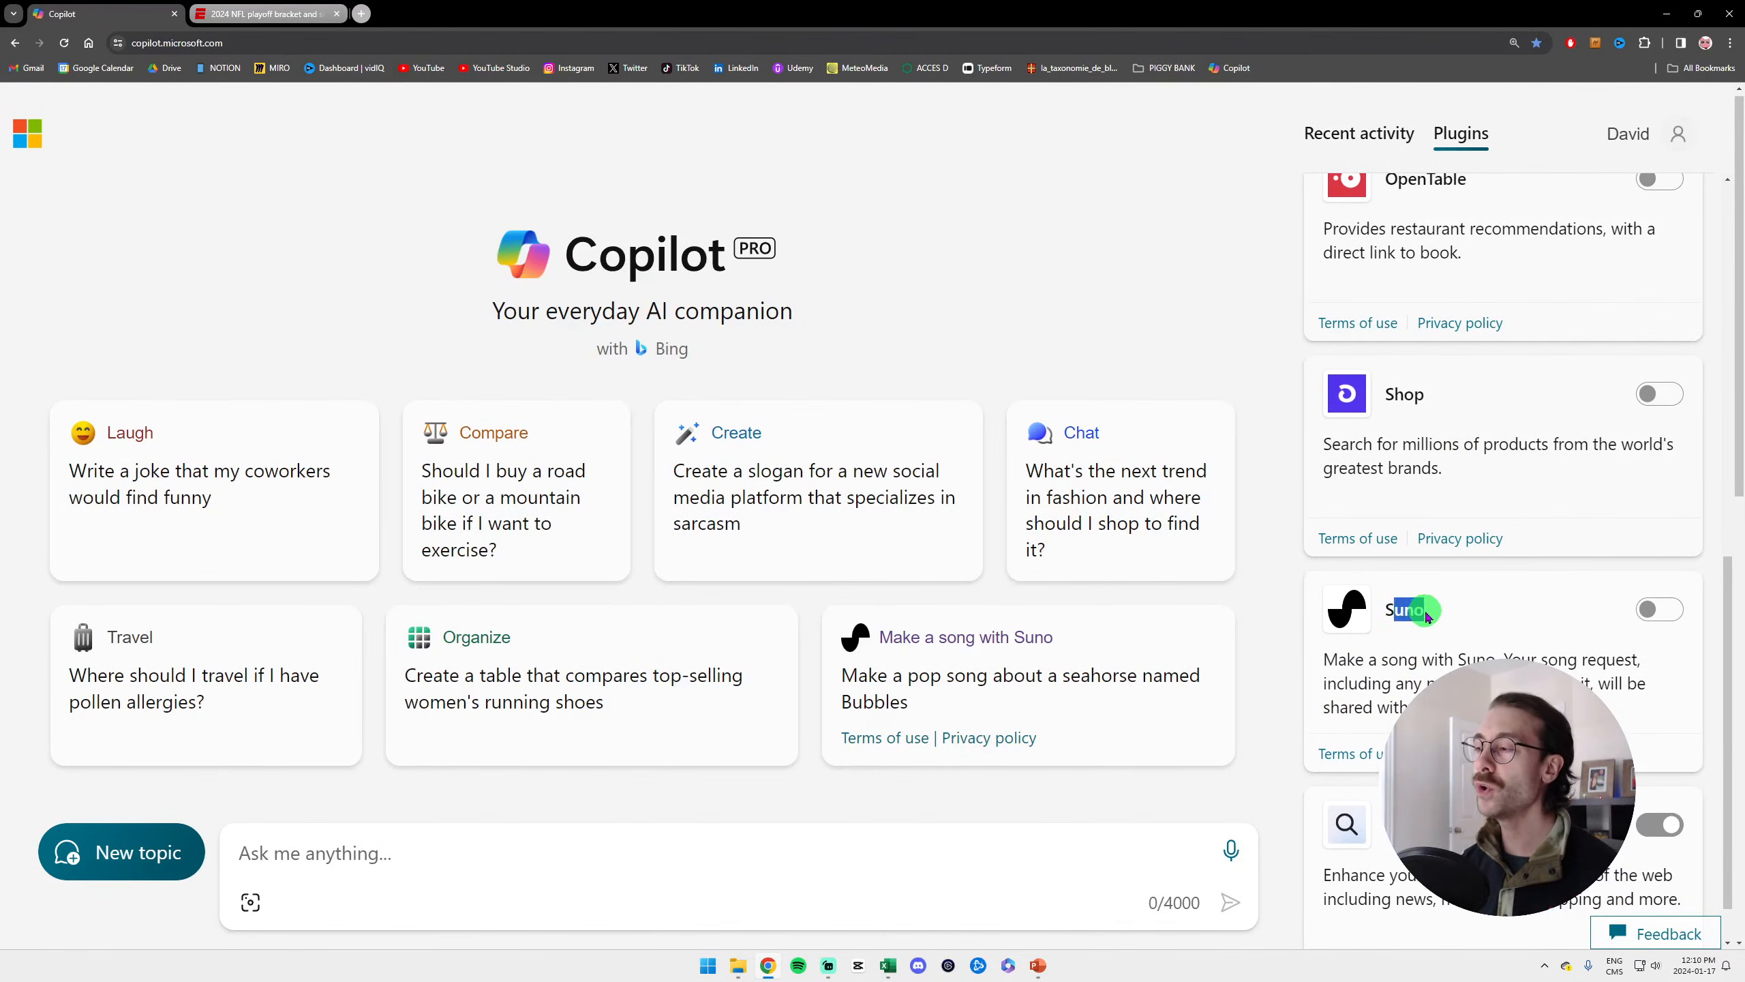
Start a new topic and ask for websites that give free PowerPoint templates
click(777, 852)
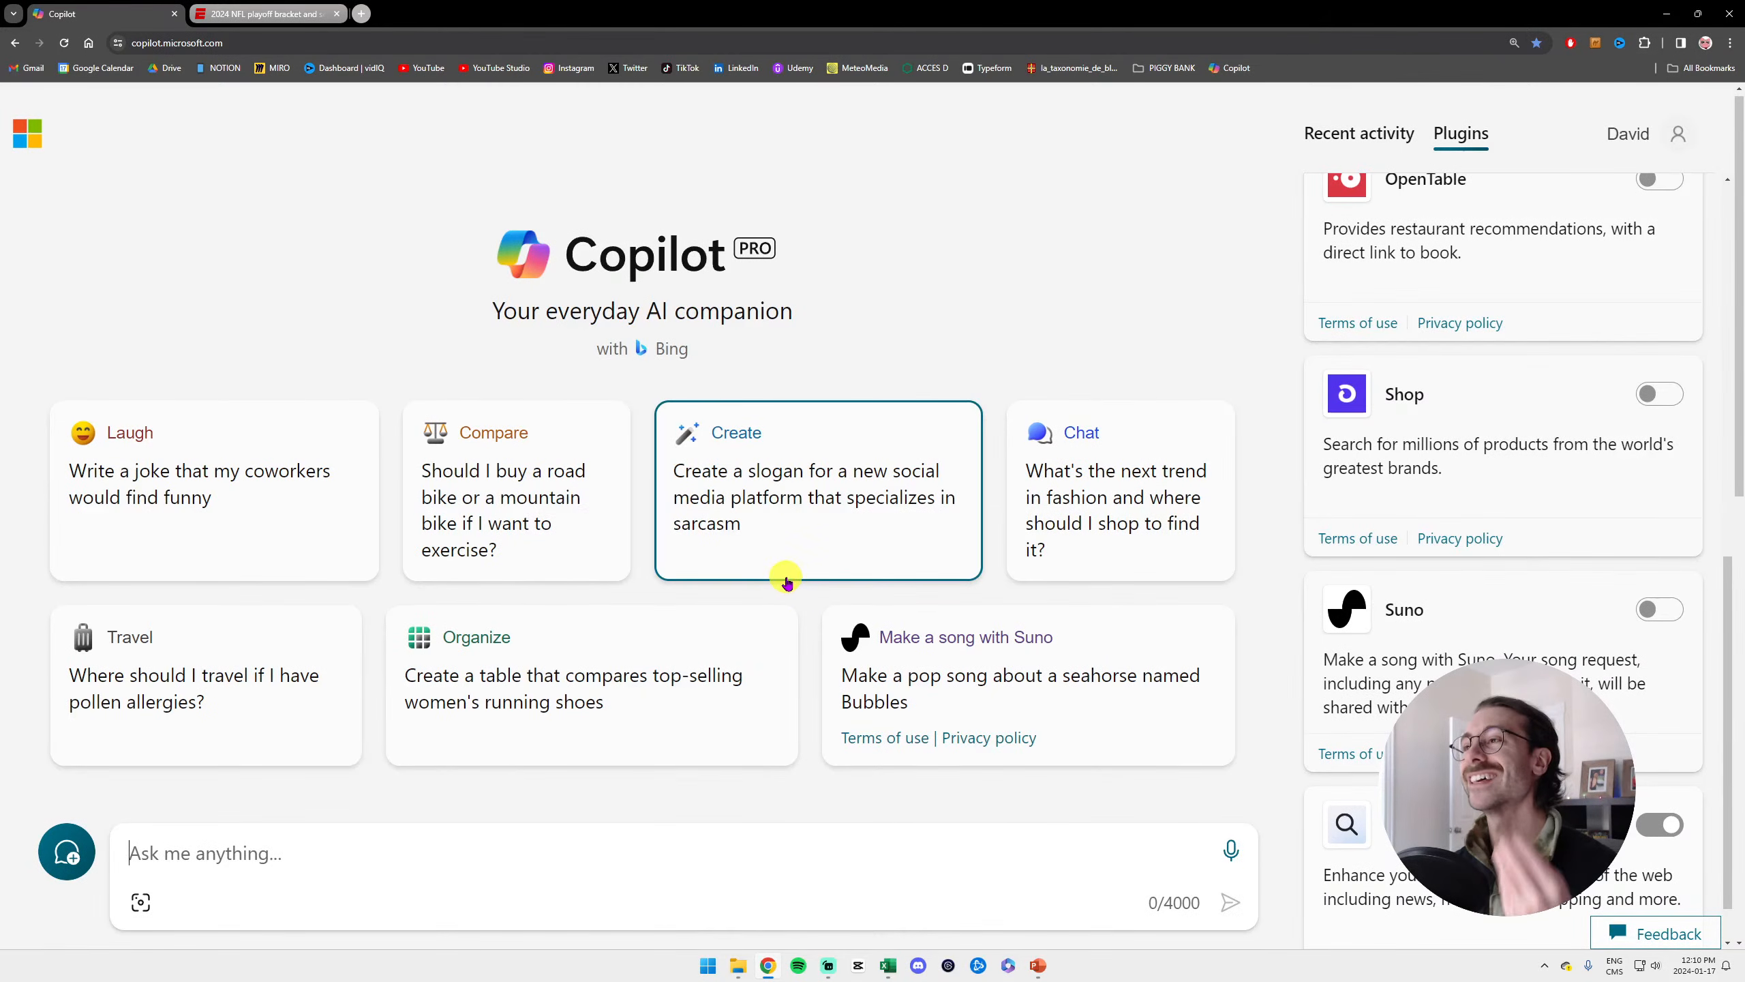
scroll(756, 560, down, 2)
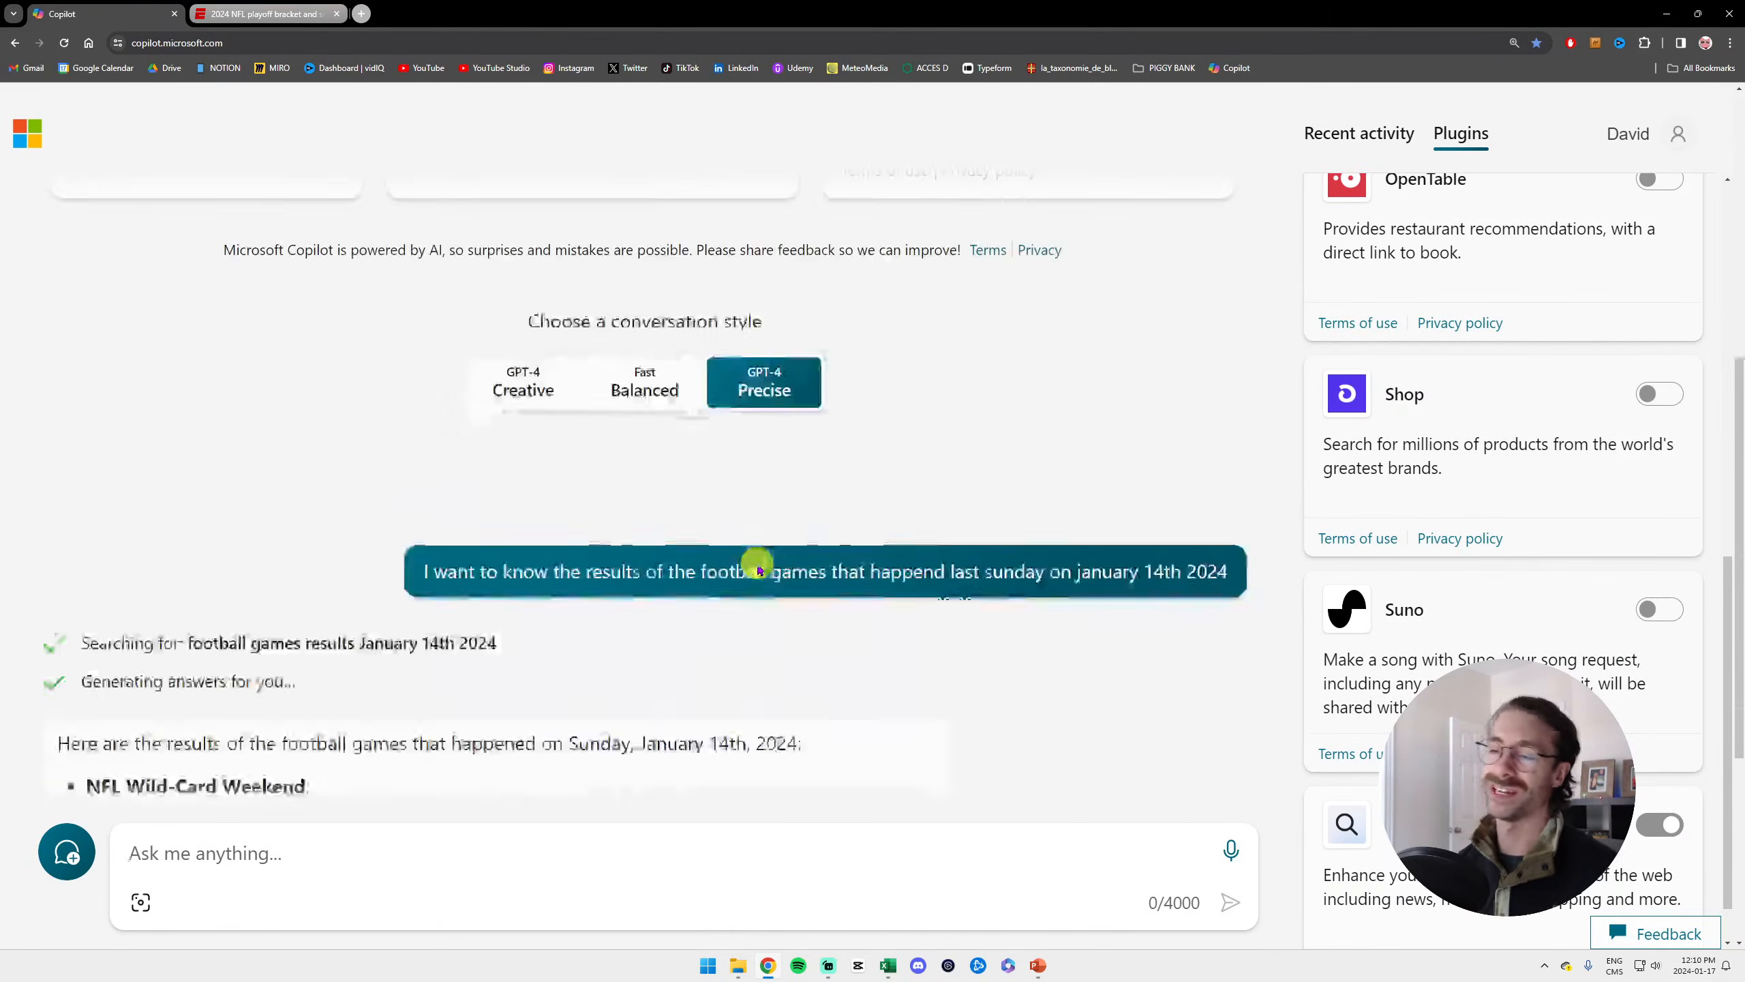
scroll(758, 572, down, 5)
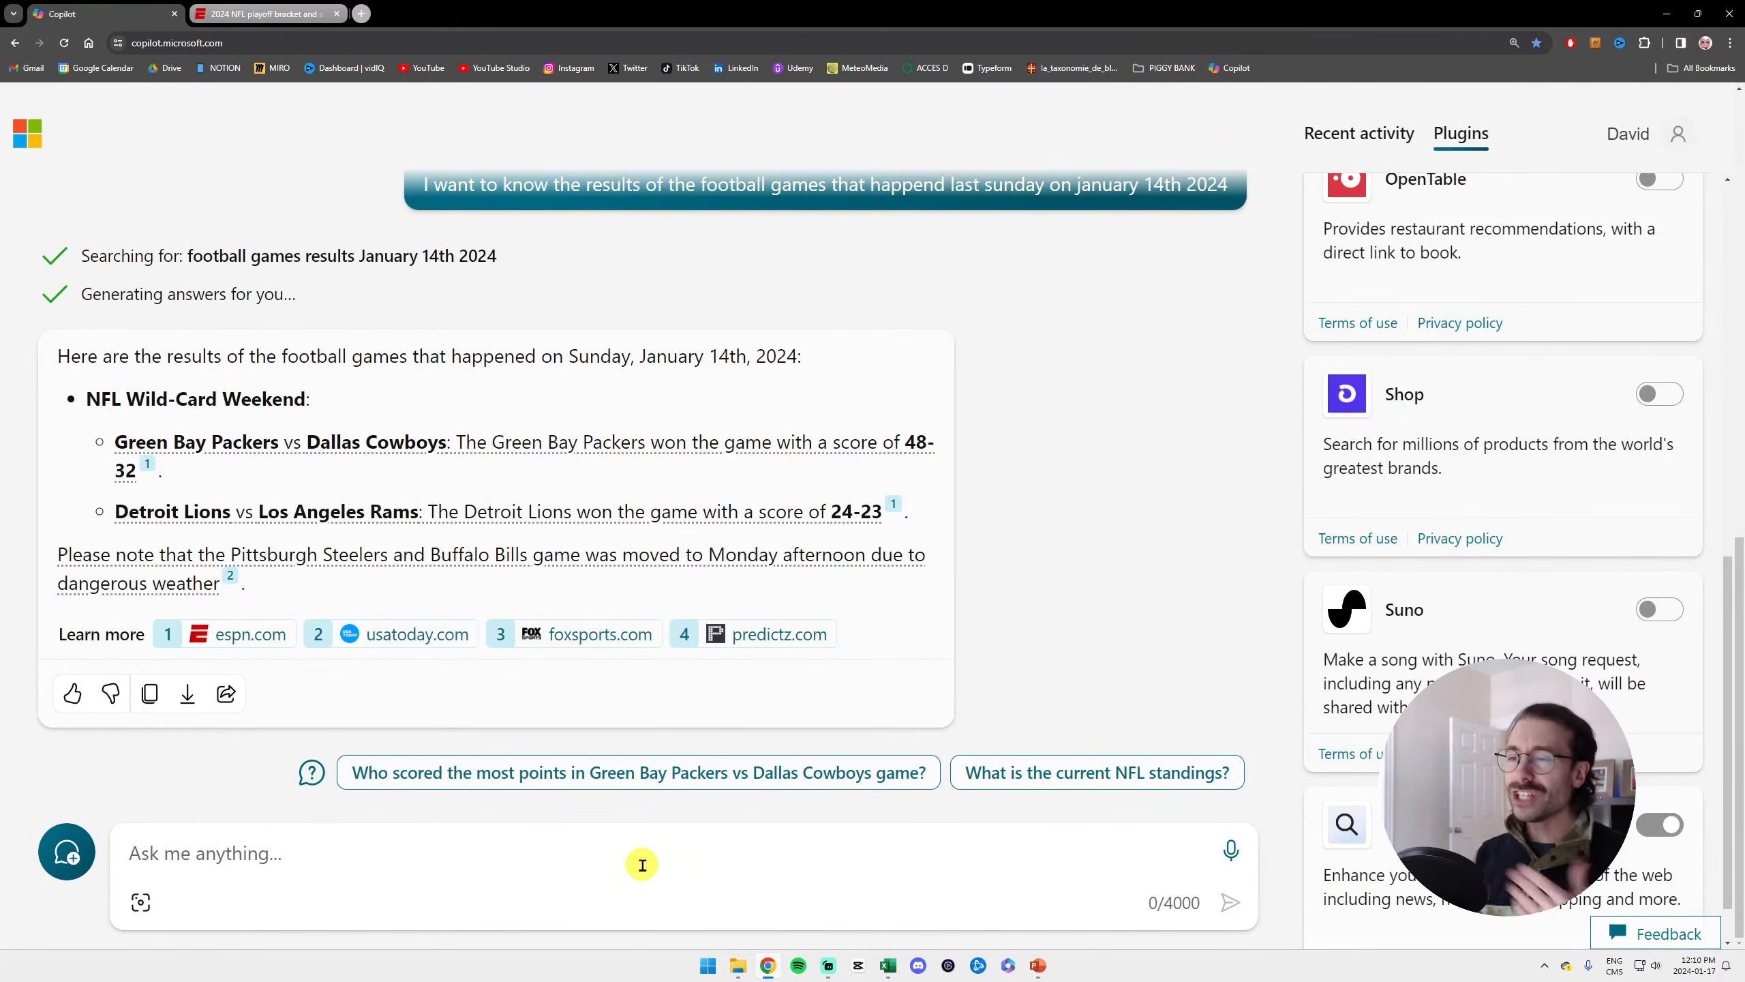
click(641, 865)
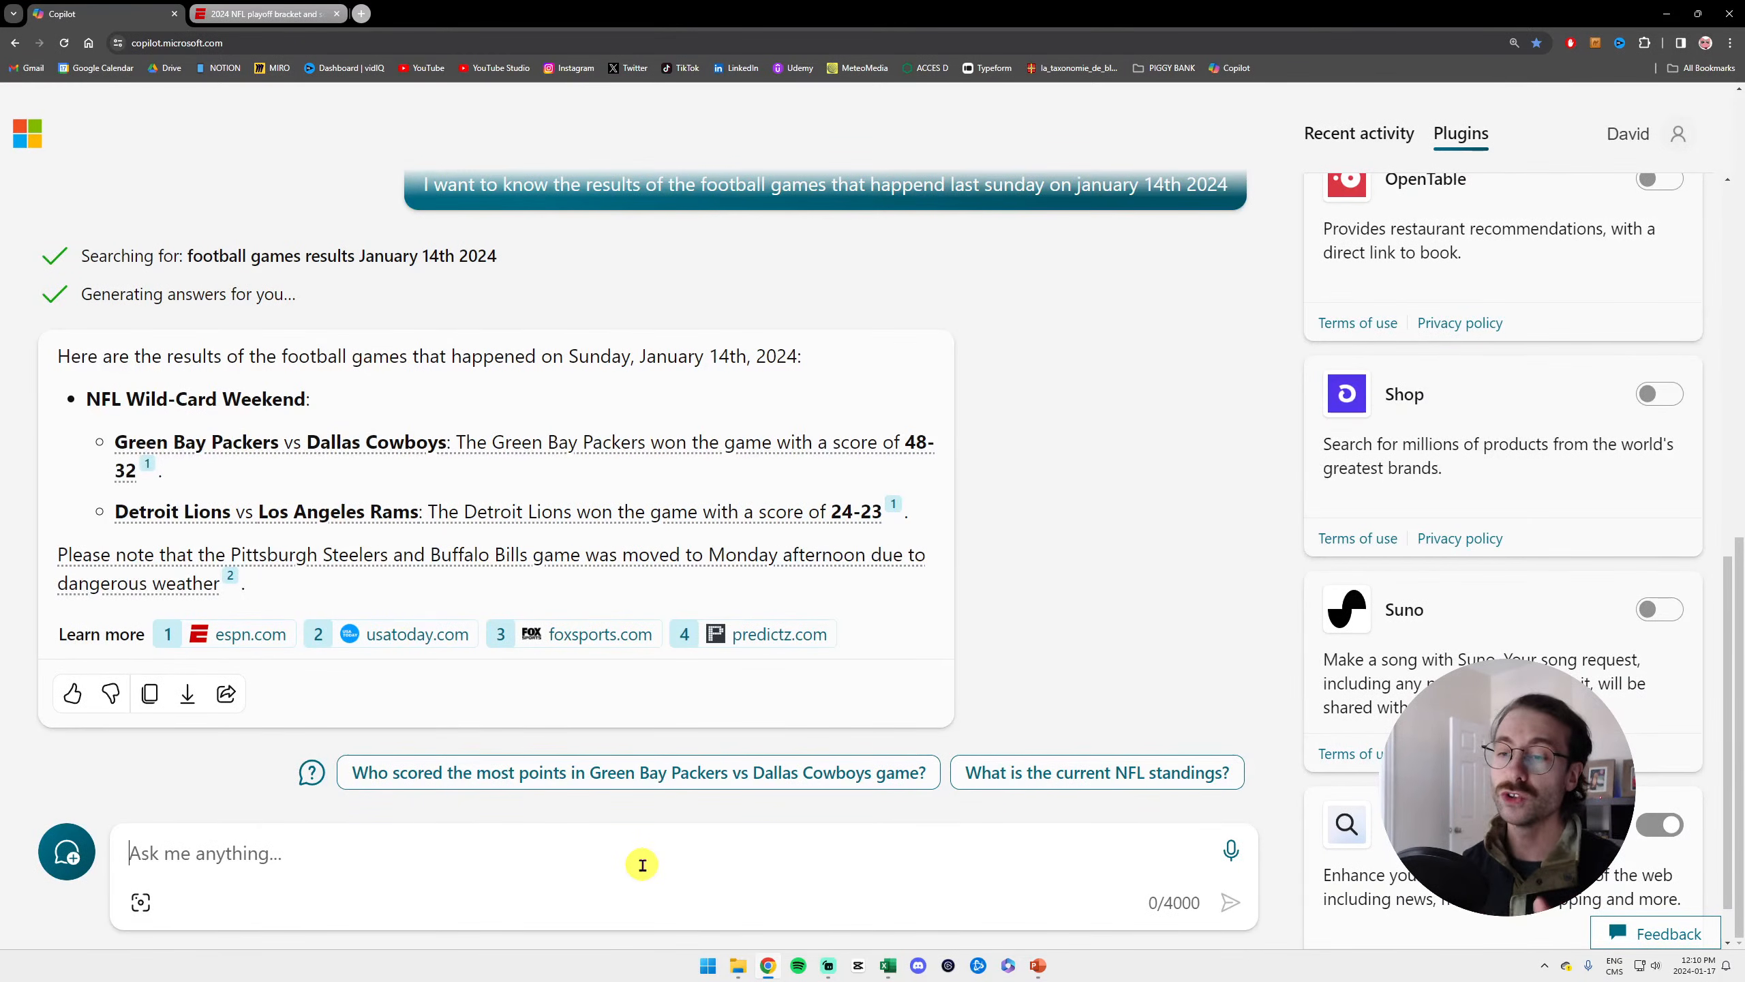
click(92, 864)
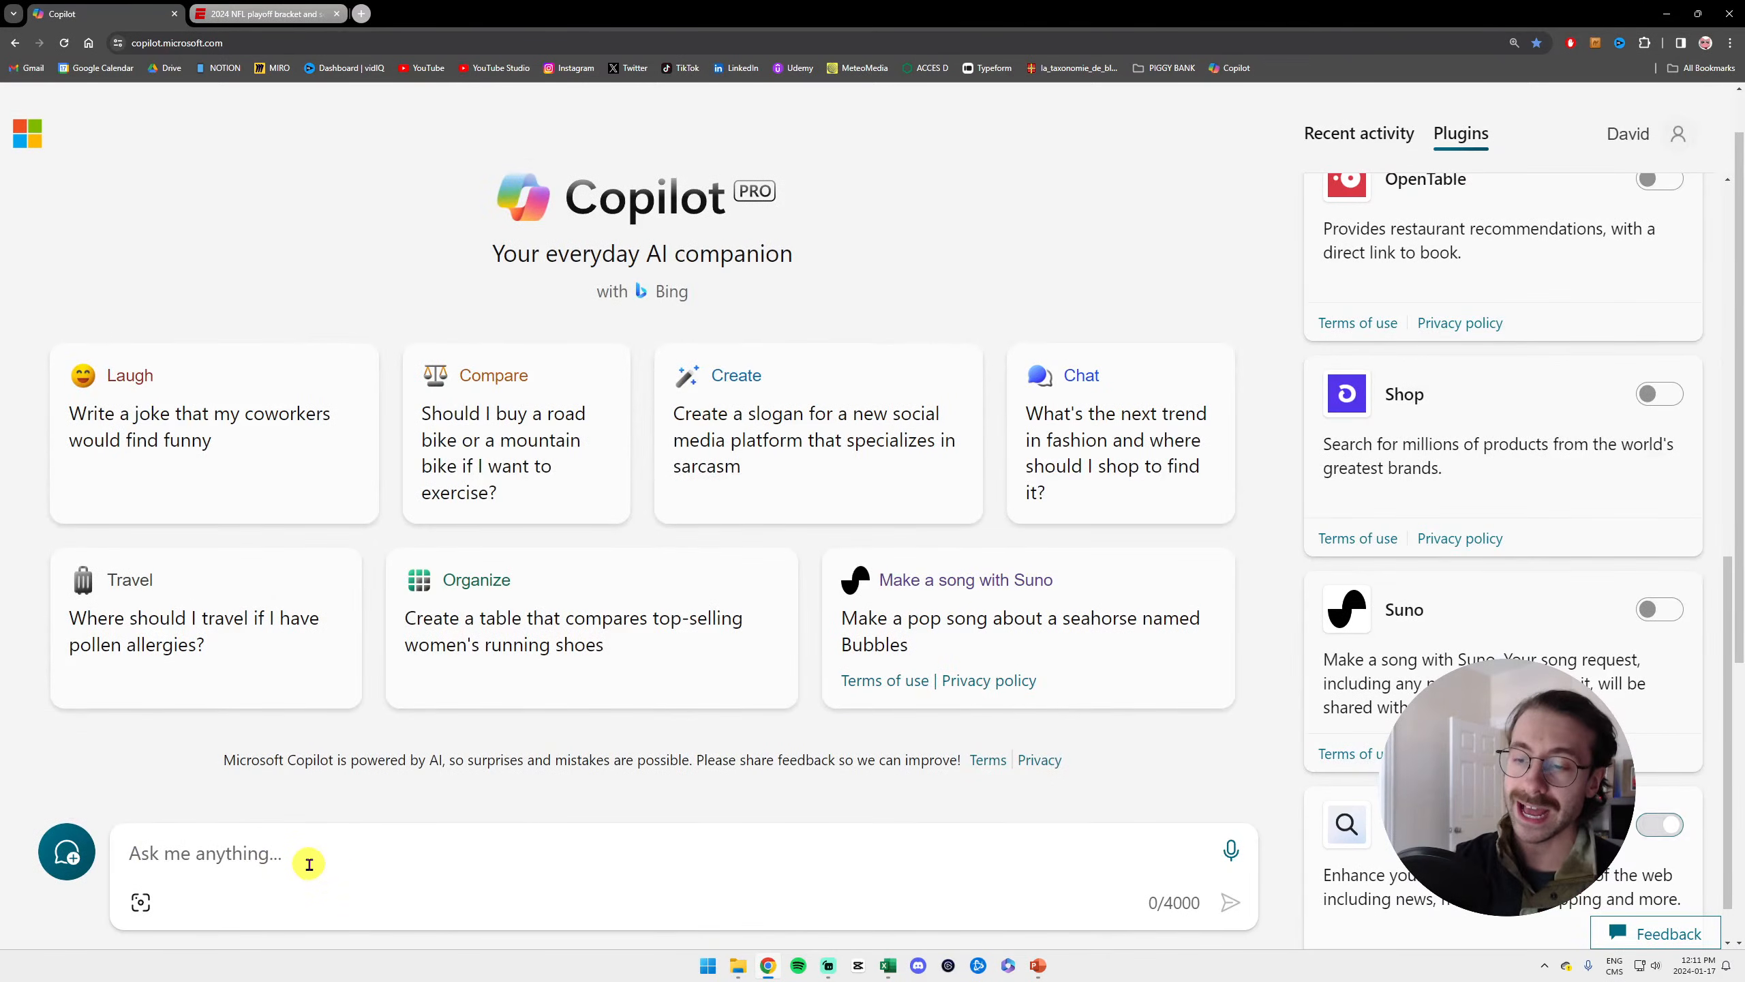
text(c)
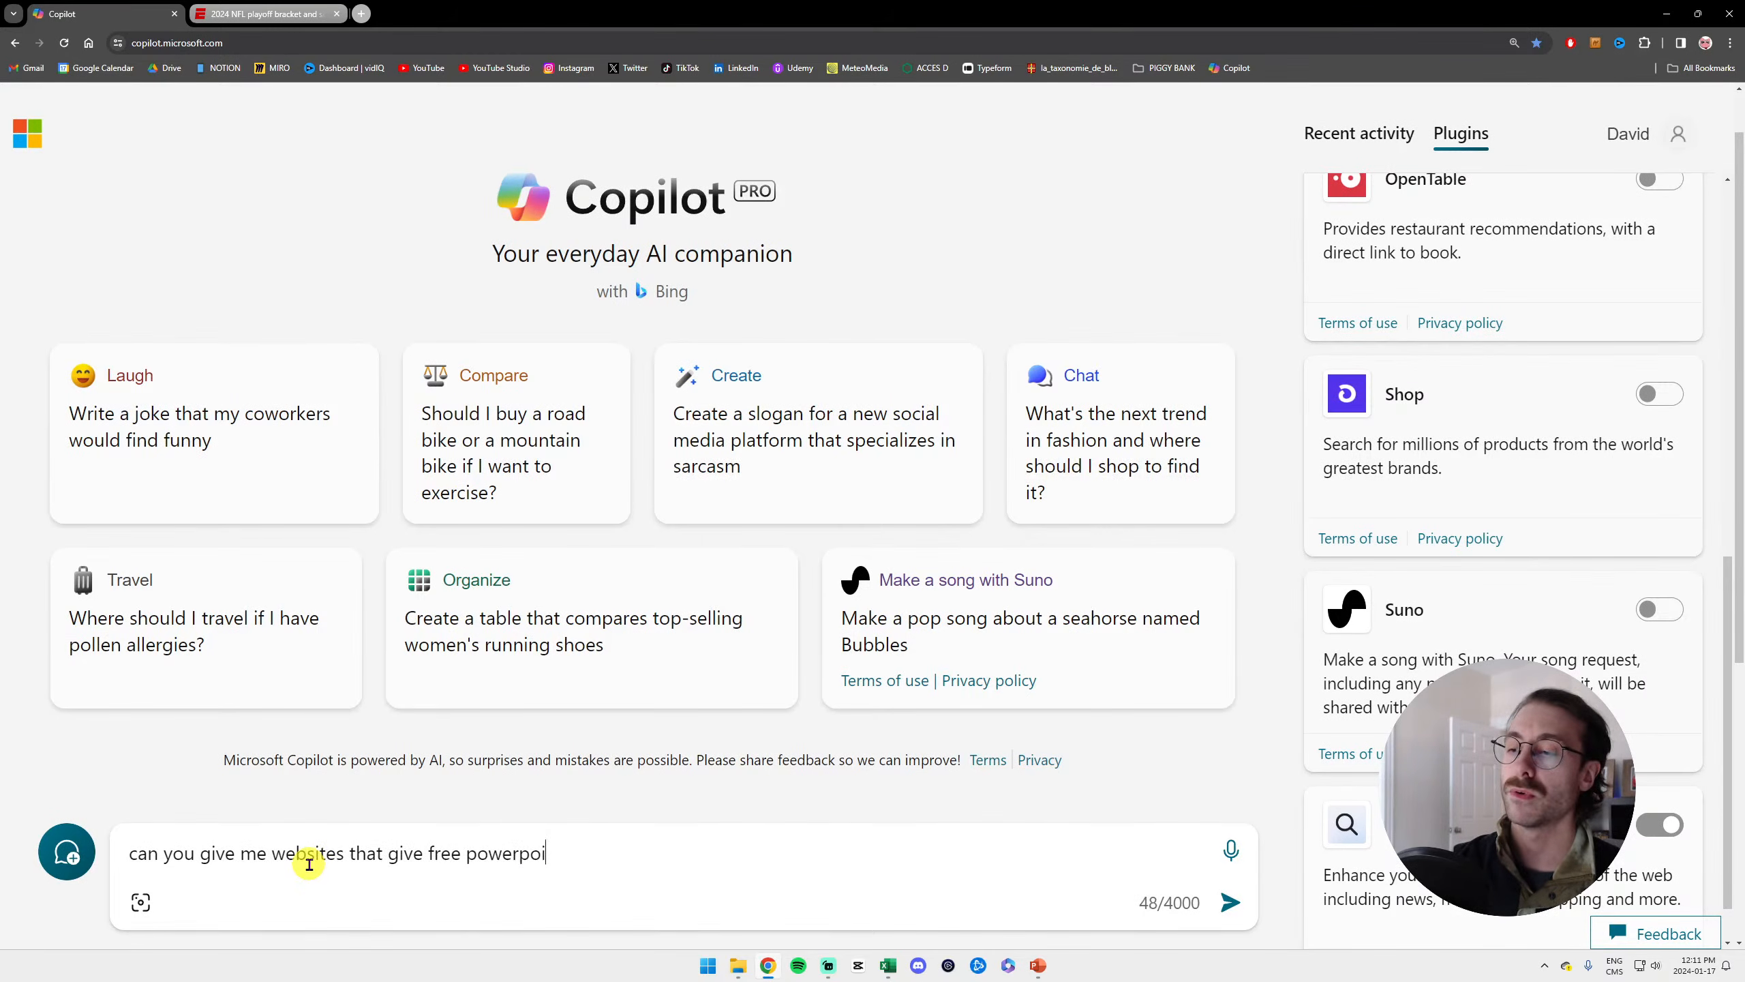
key(Return)
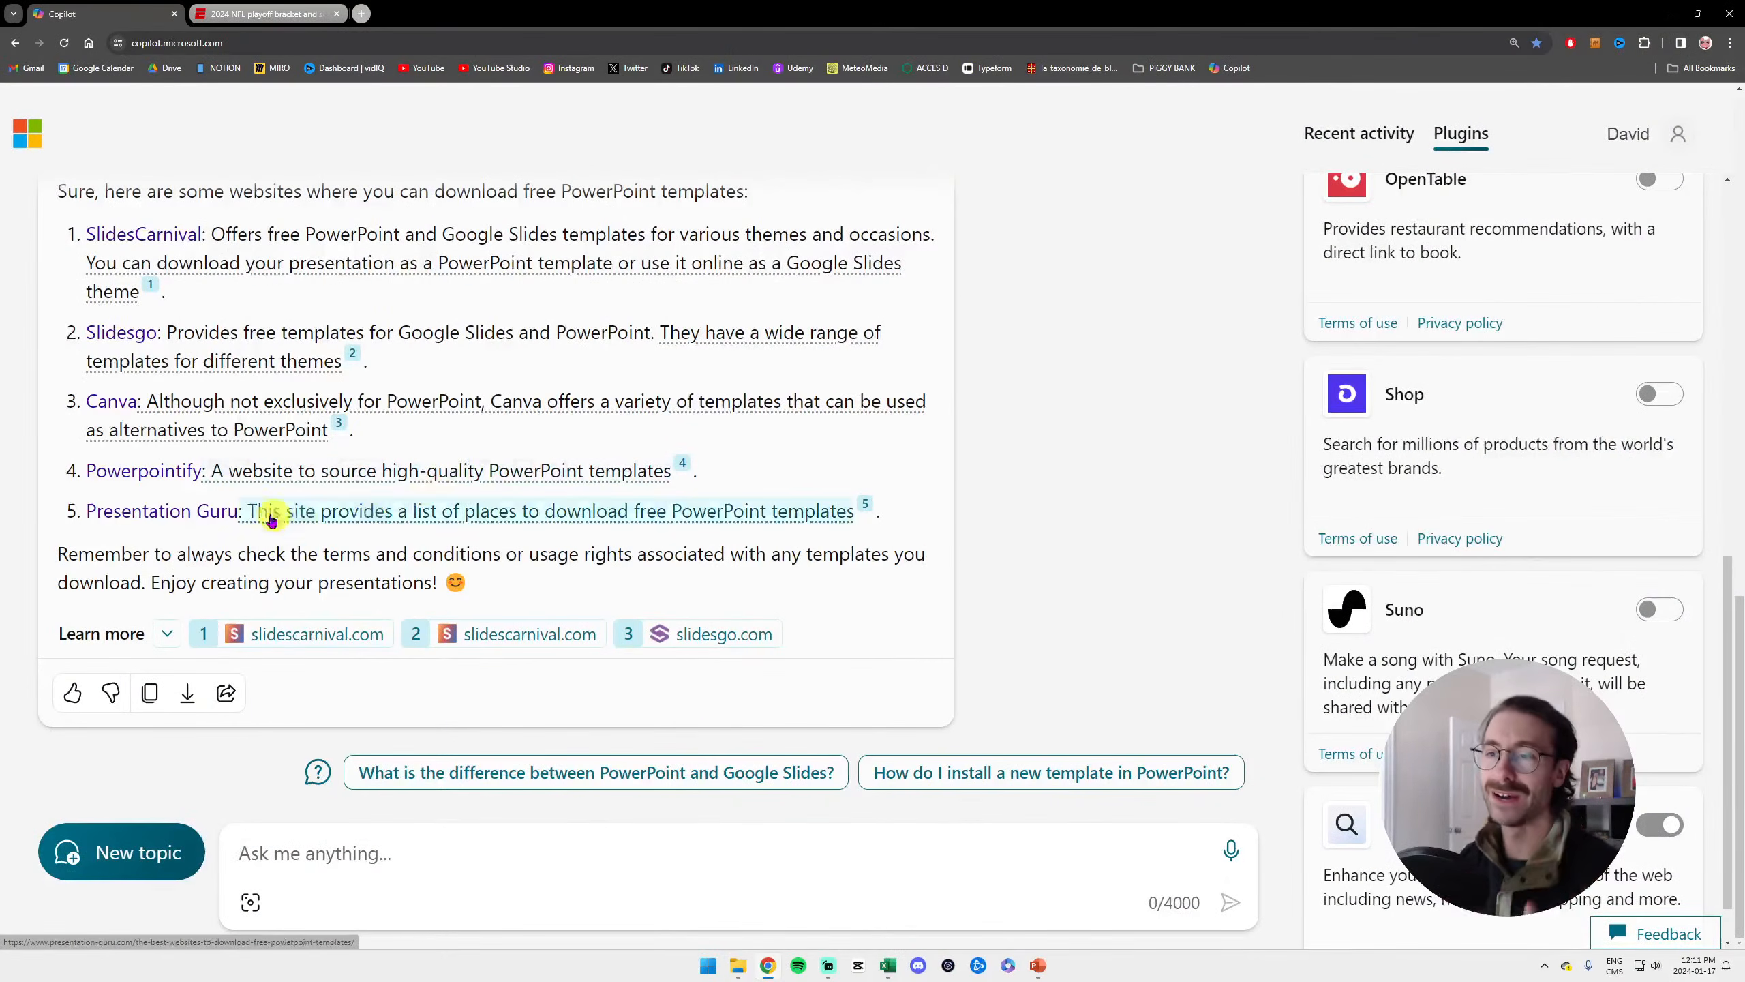
Open the SlidesCarnival site from the answer and browse its featured themes and recent slideshow templates
click(145, 234)
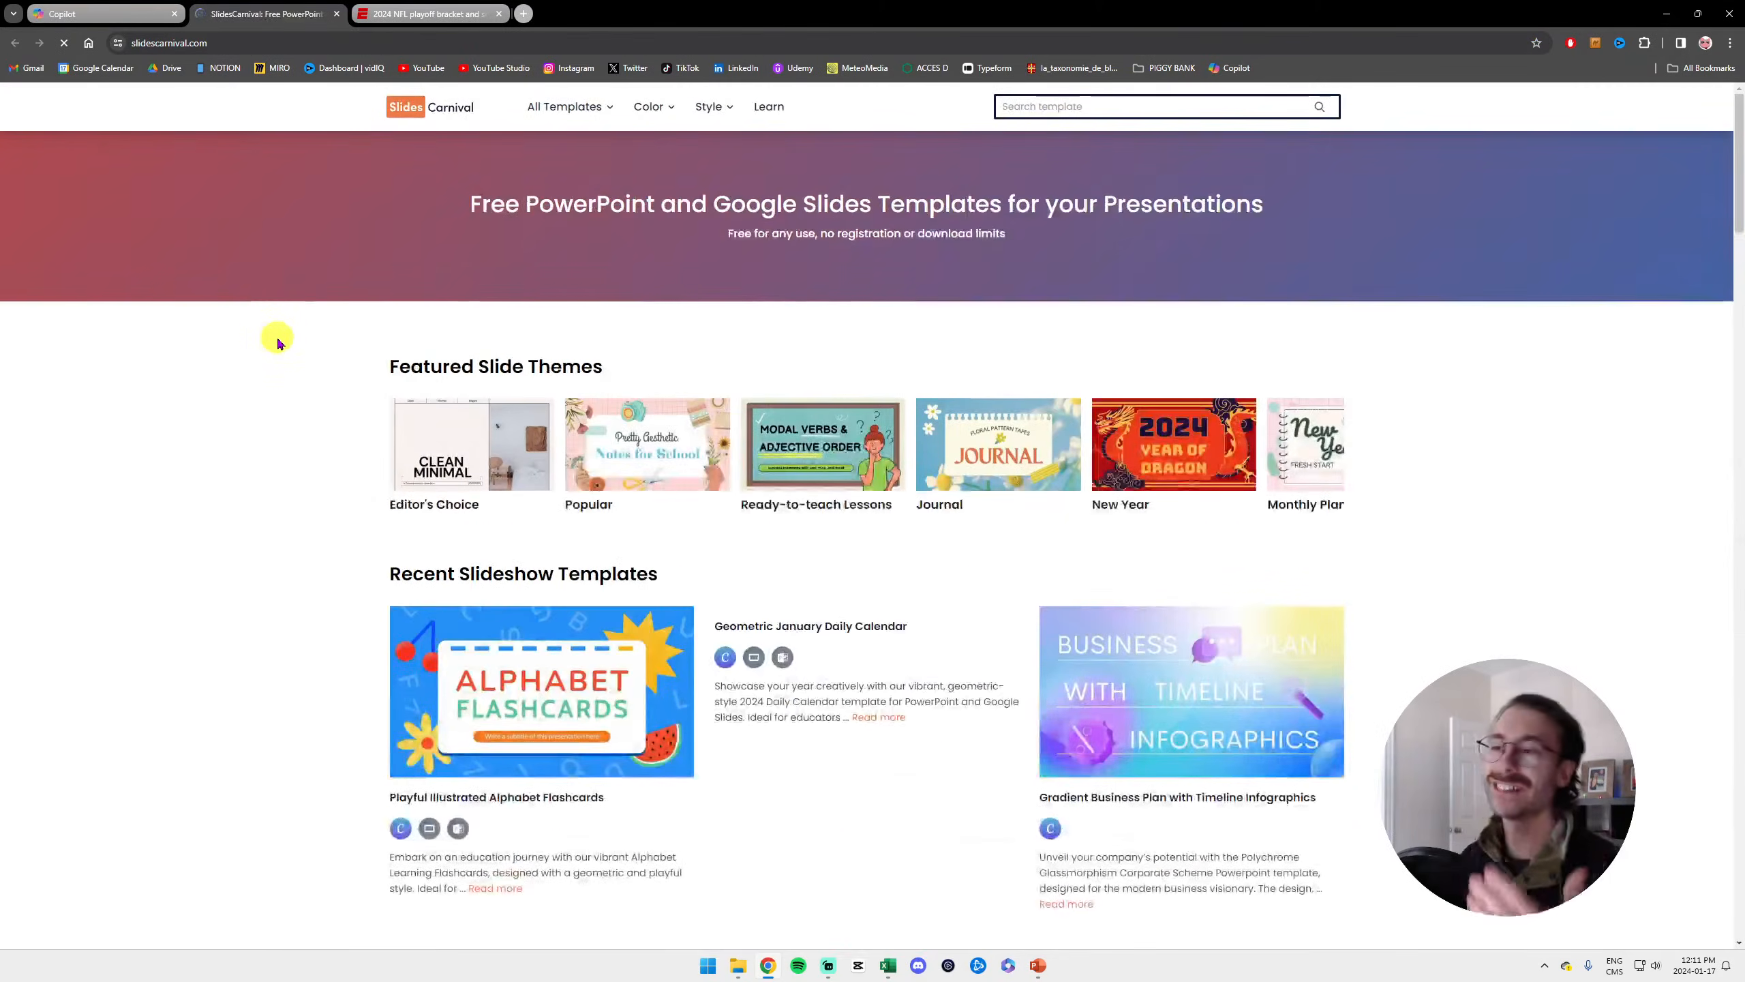
scroll(364, 322, down, 5)
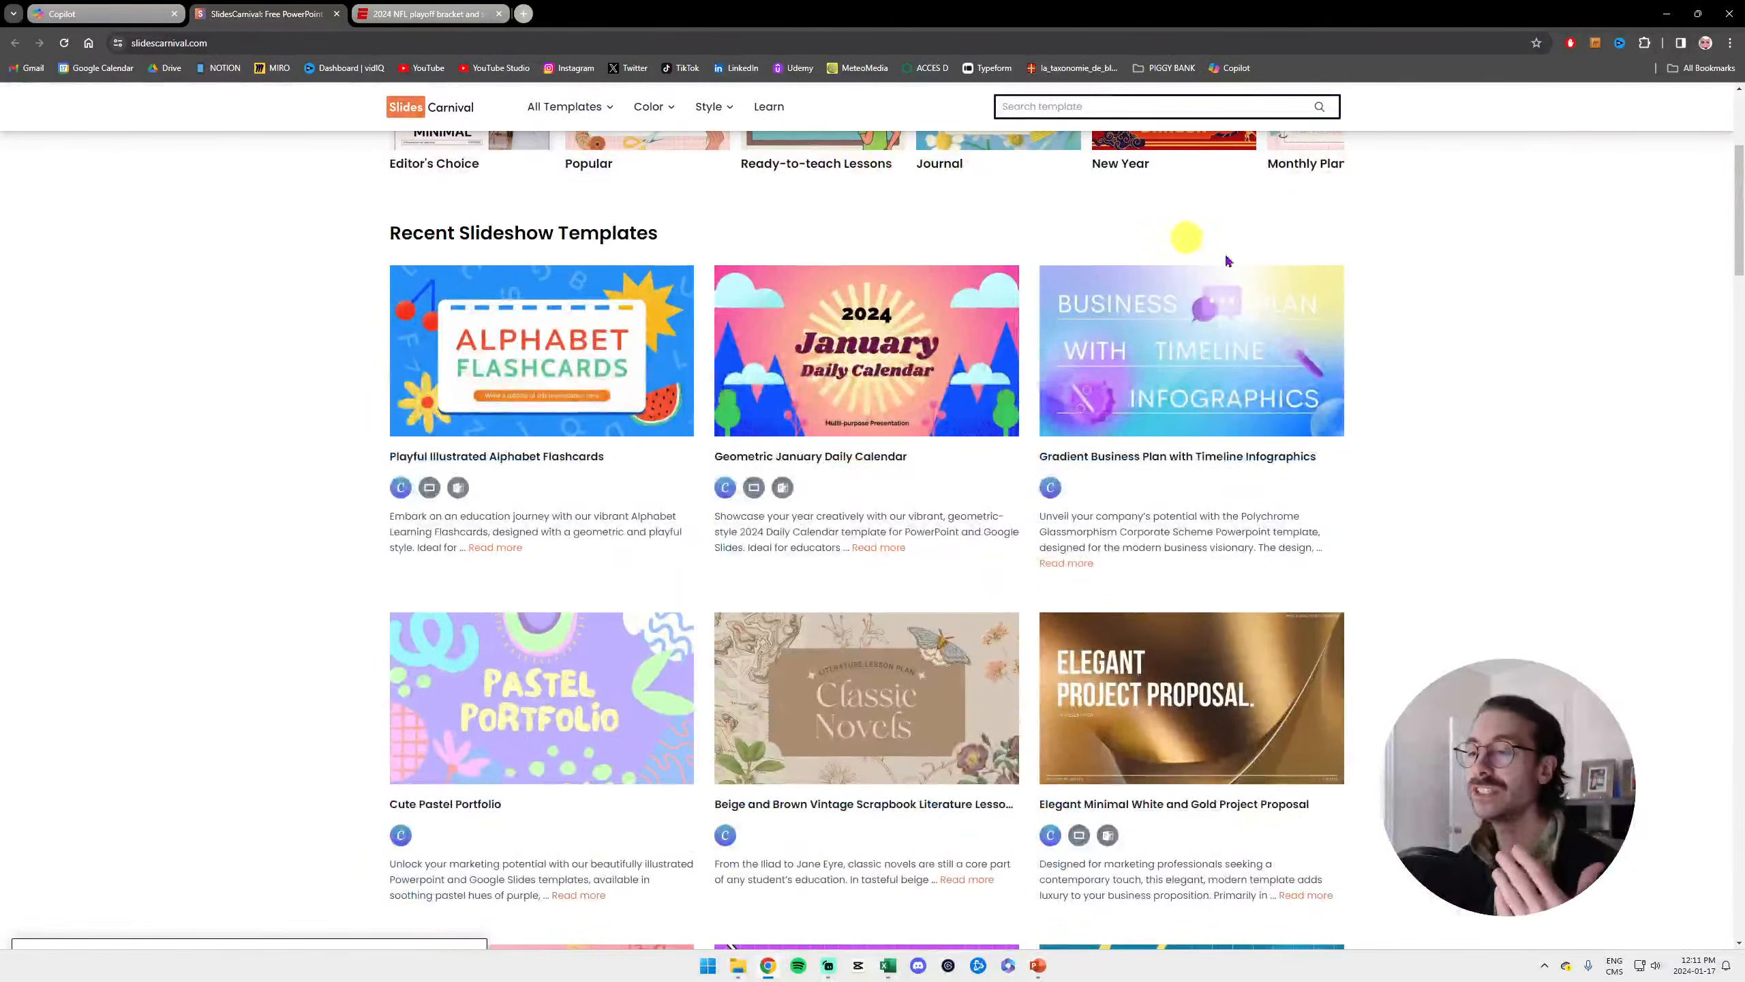
scroll(1133, 227, down, 4)
scroll(851, 502, up, 6)
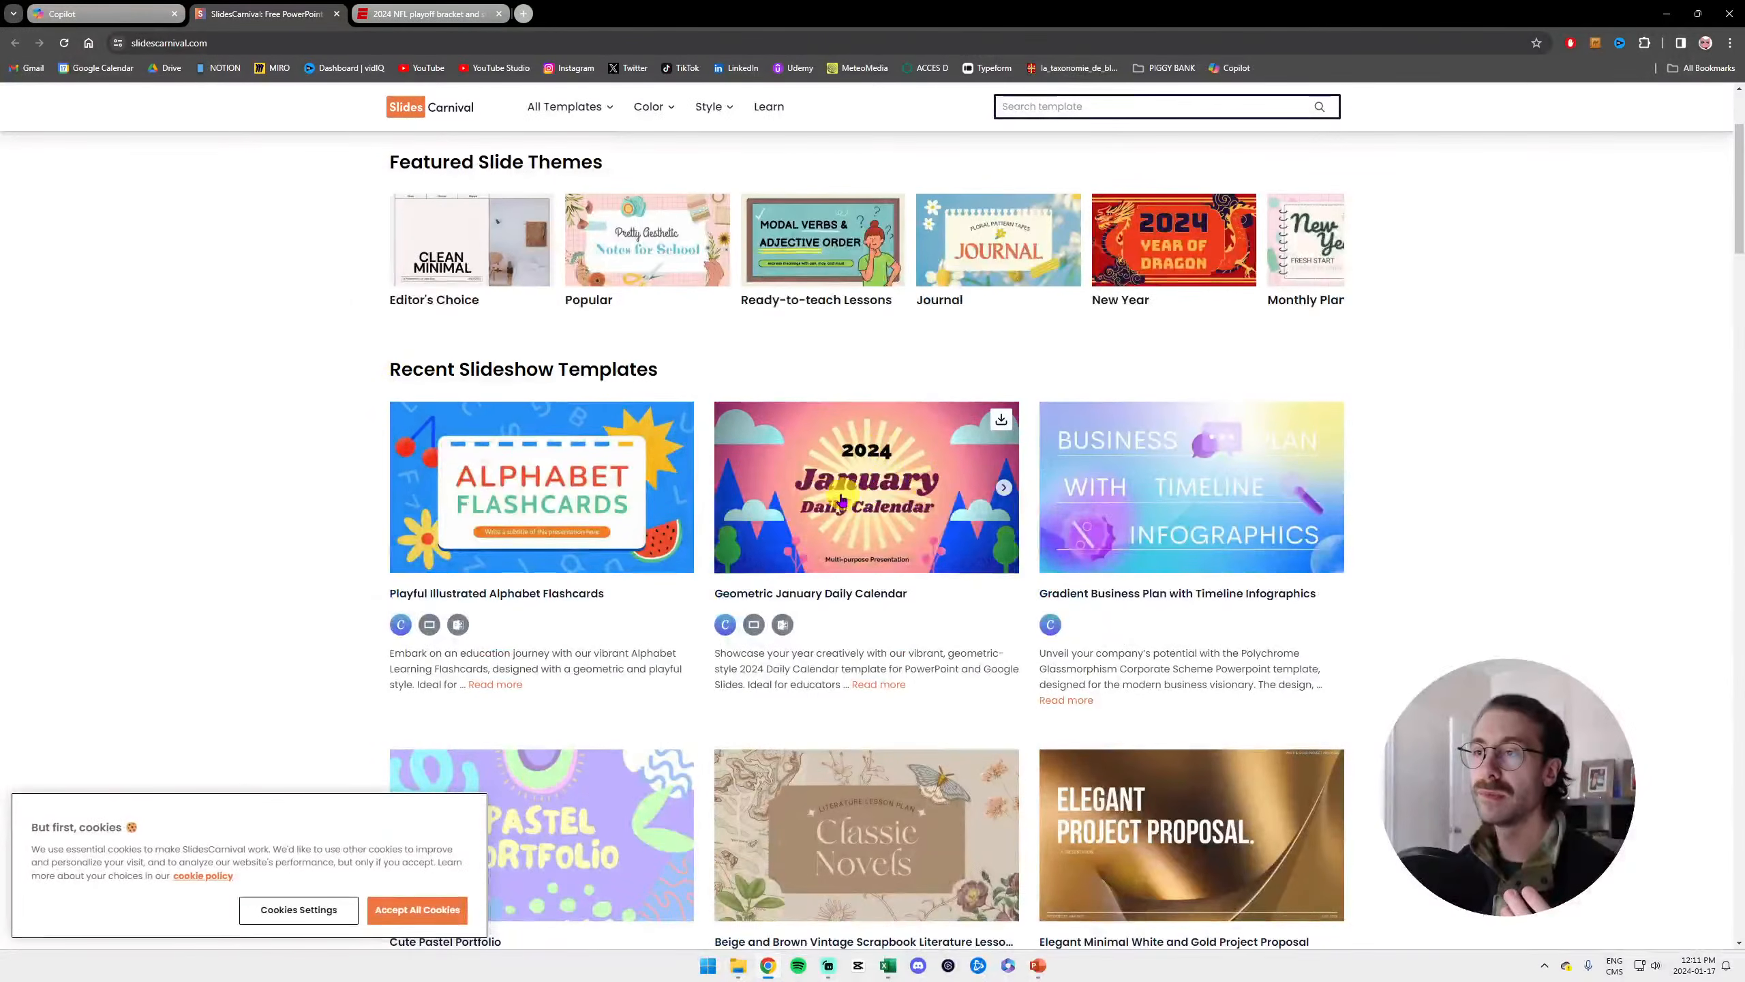
scroll(851, 502, up, 3)
scroll(696, 488, down, 3)
scroll(695, 488, down, 10)
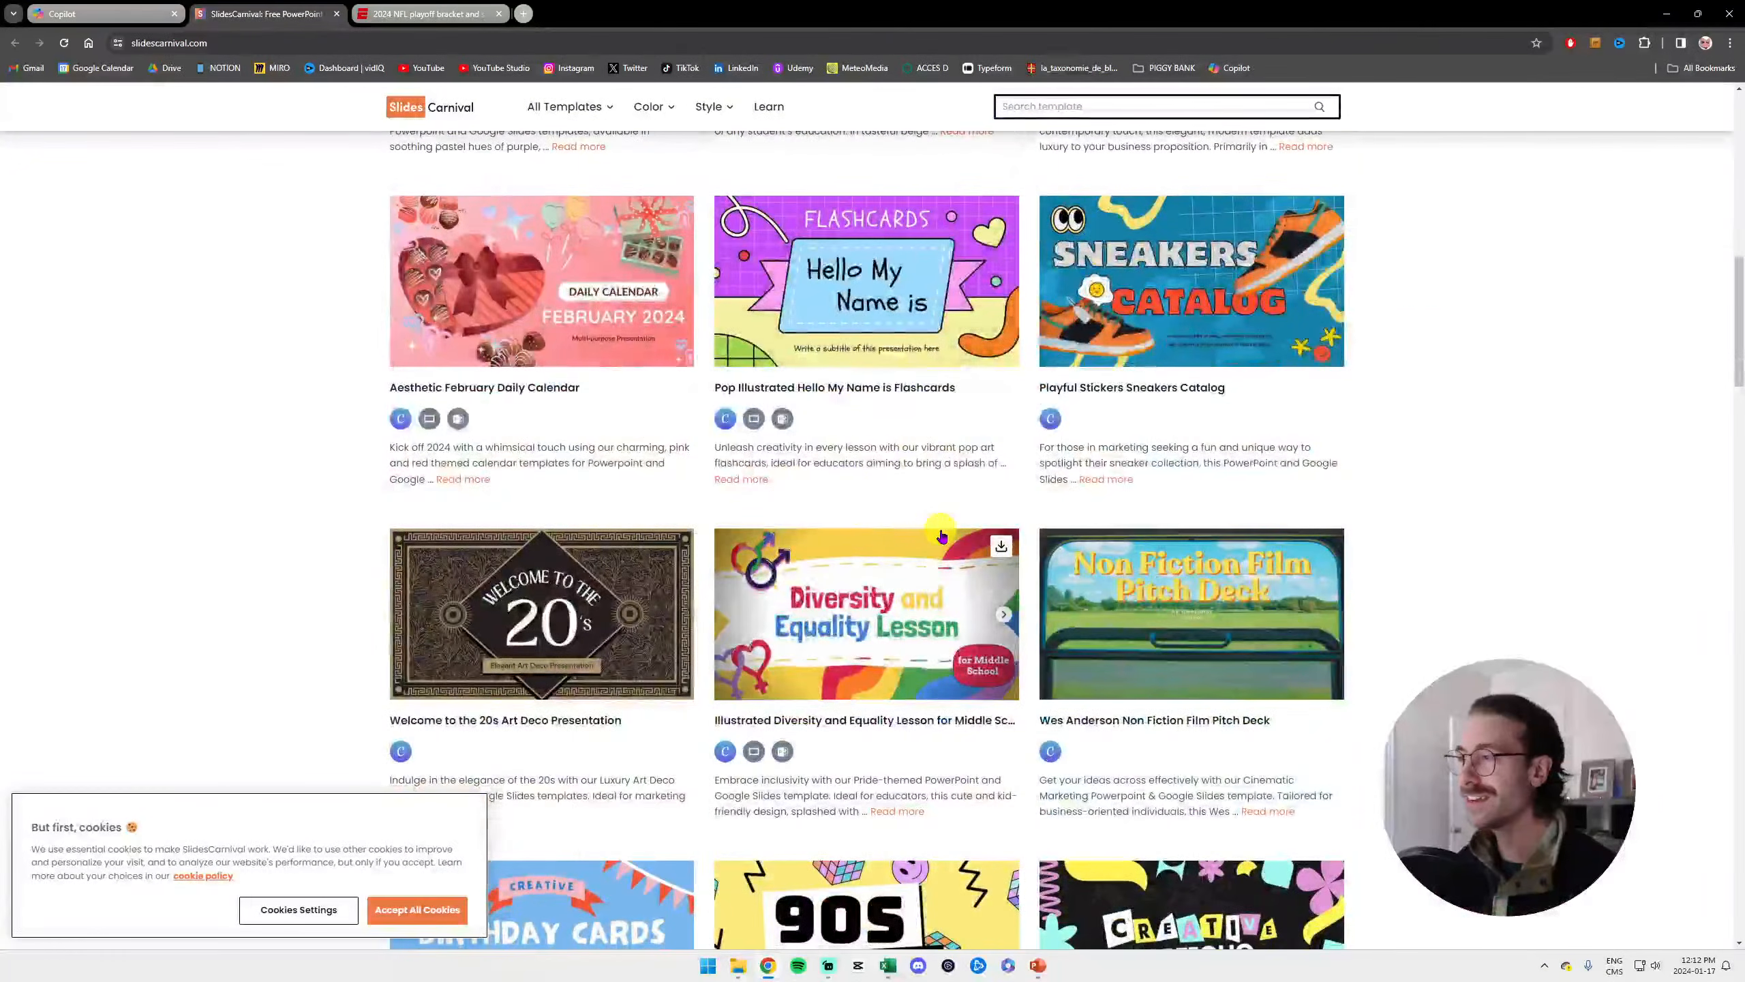
Switch from the template site to the History of the Internet Lesson.pptx presentation in PowerPoint and dismiss the Copilot summary offer
scroll(941, 536, down, 8)
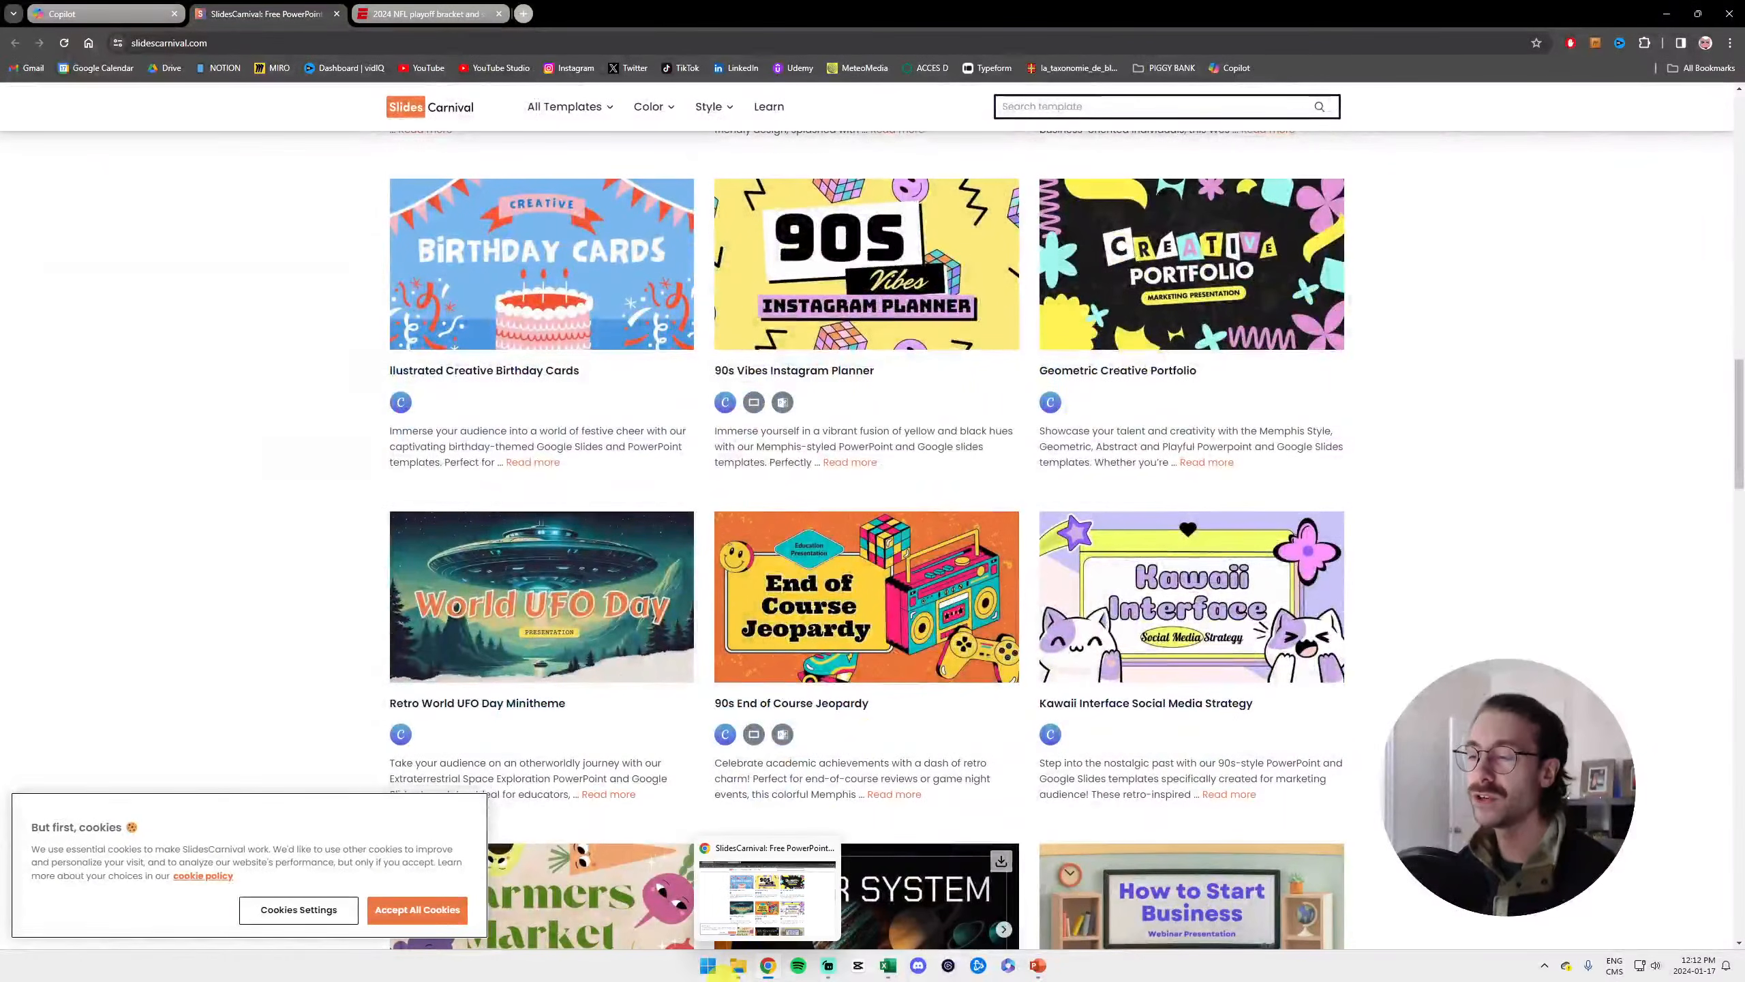
mouse_move(737, 970)
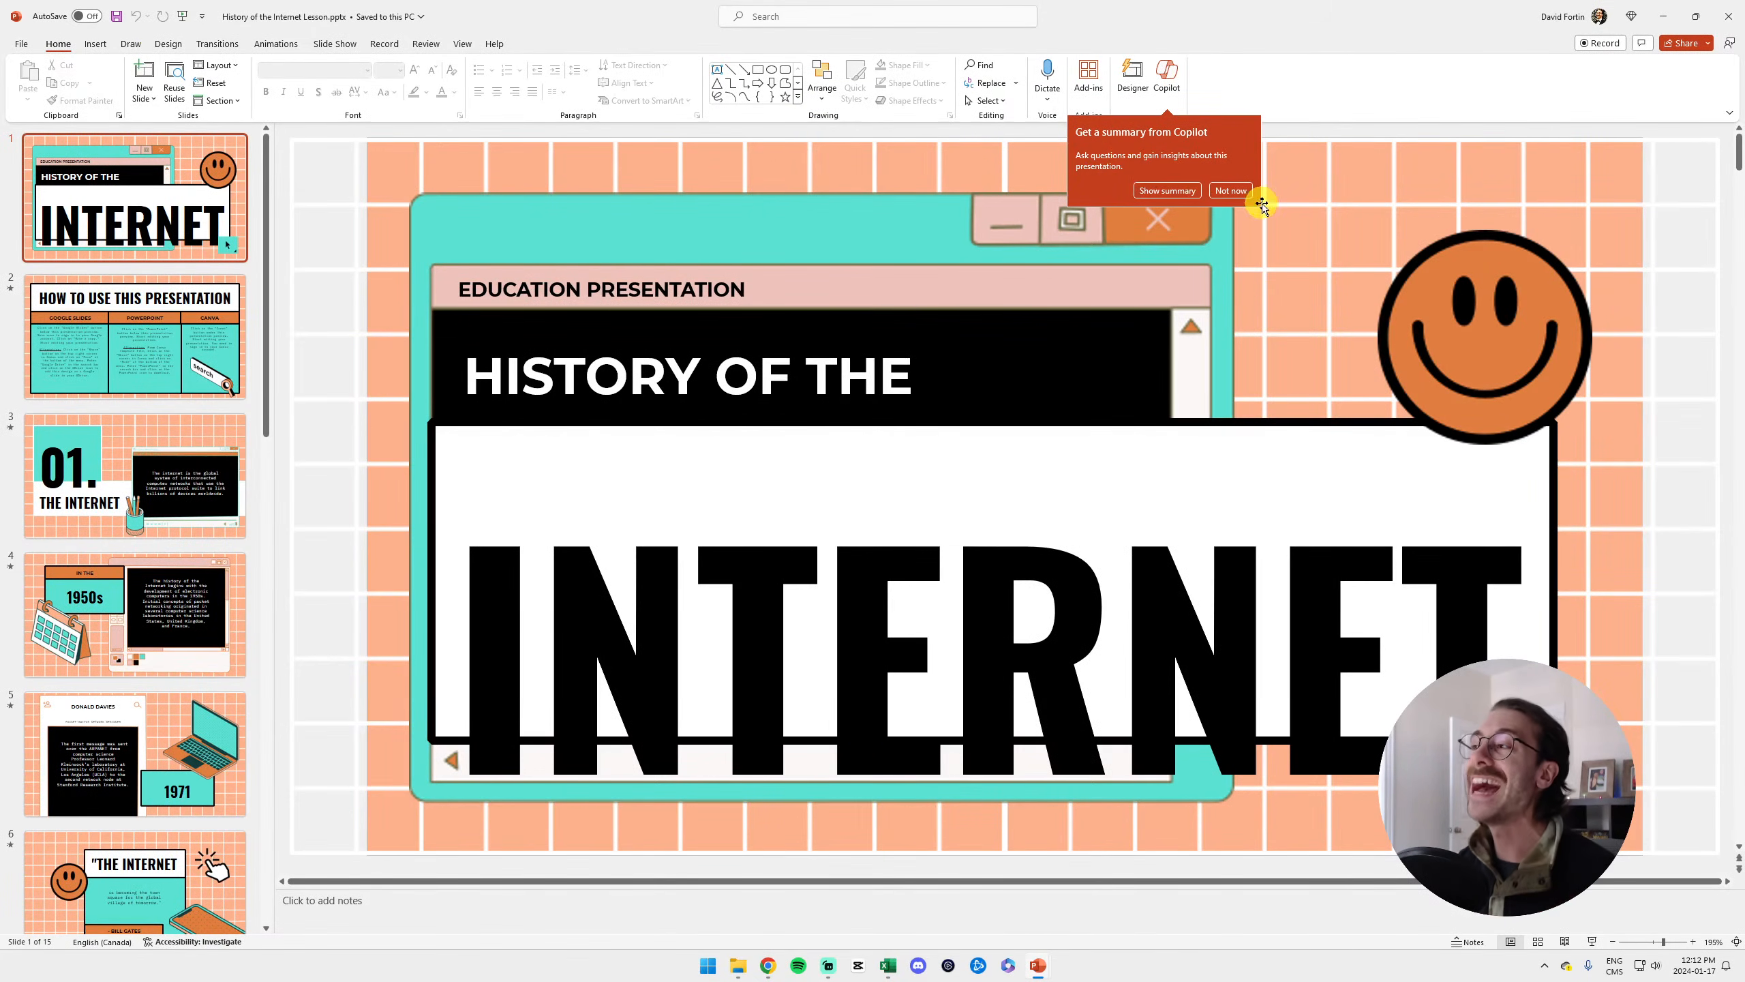
click(1233, 190)
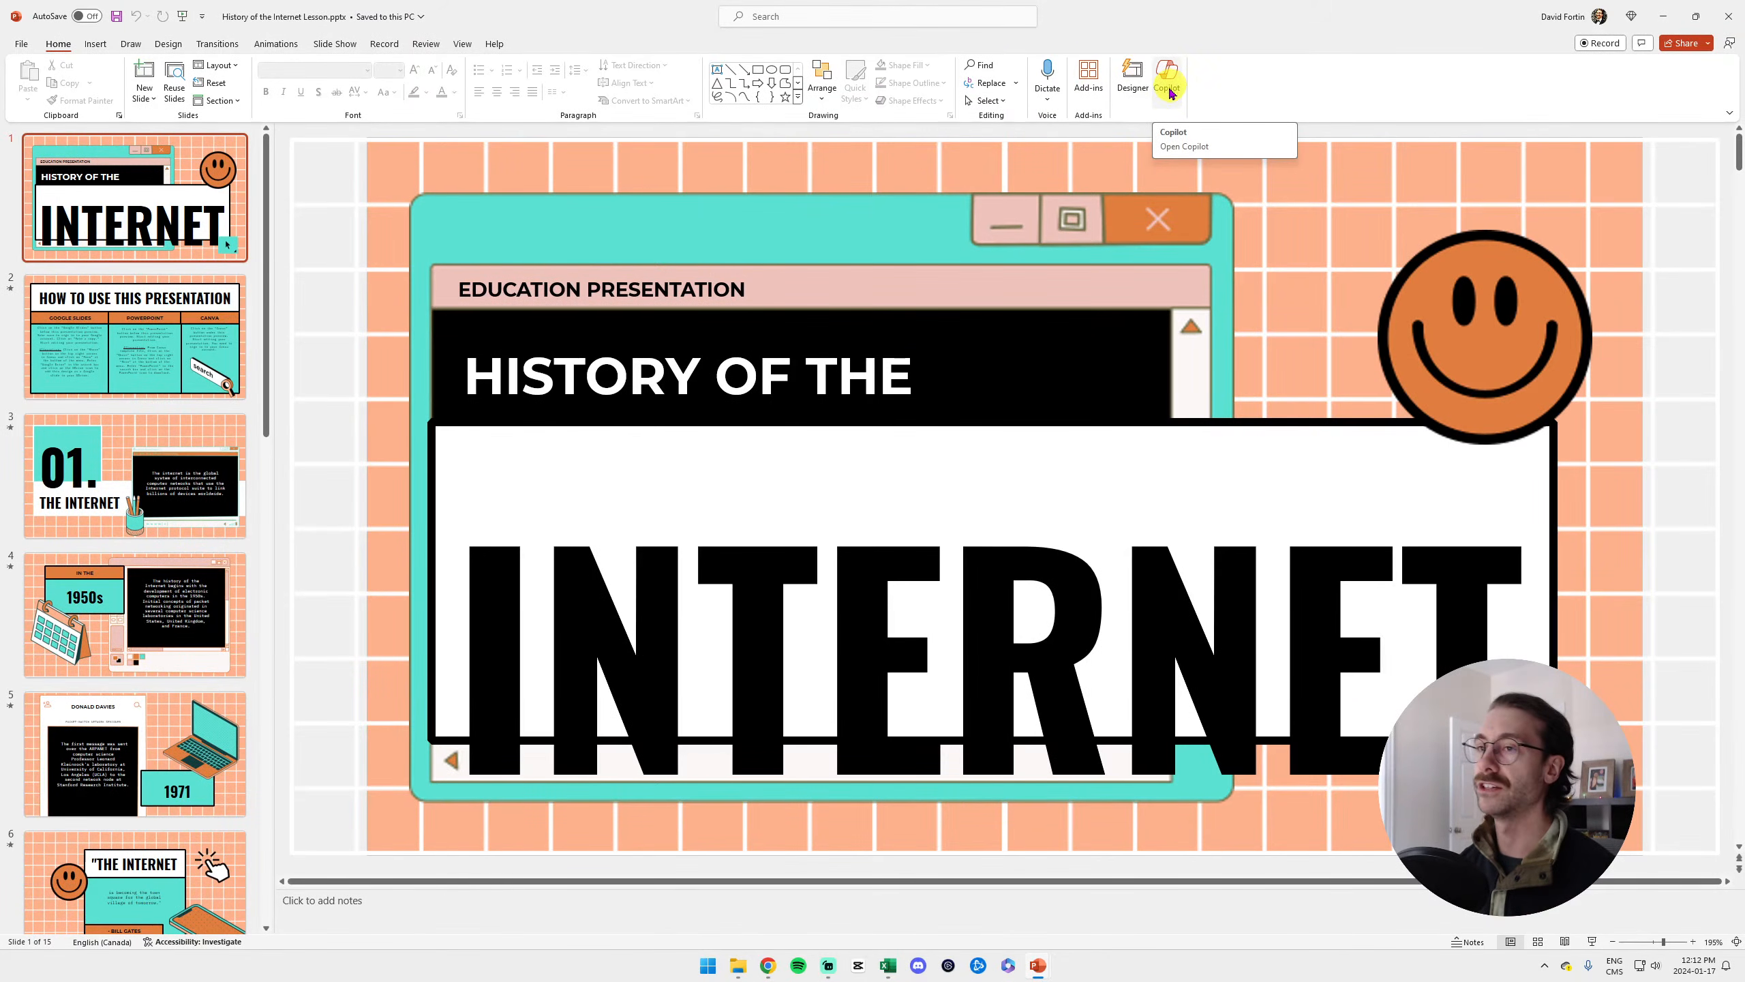
Look through the presentation's slides, from the usage instructions and the 1950s slide to the closing resource slides
click(180, 318)
scroll(182, 321, down, 2)
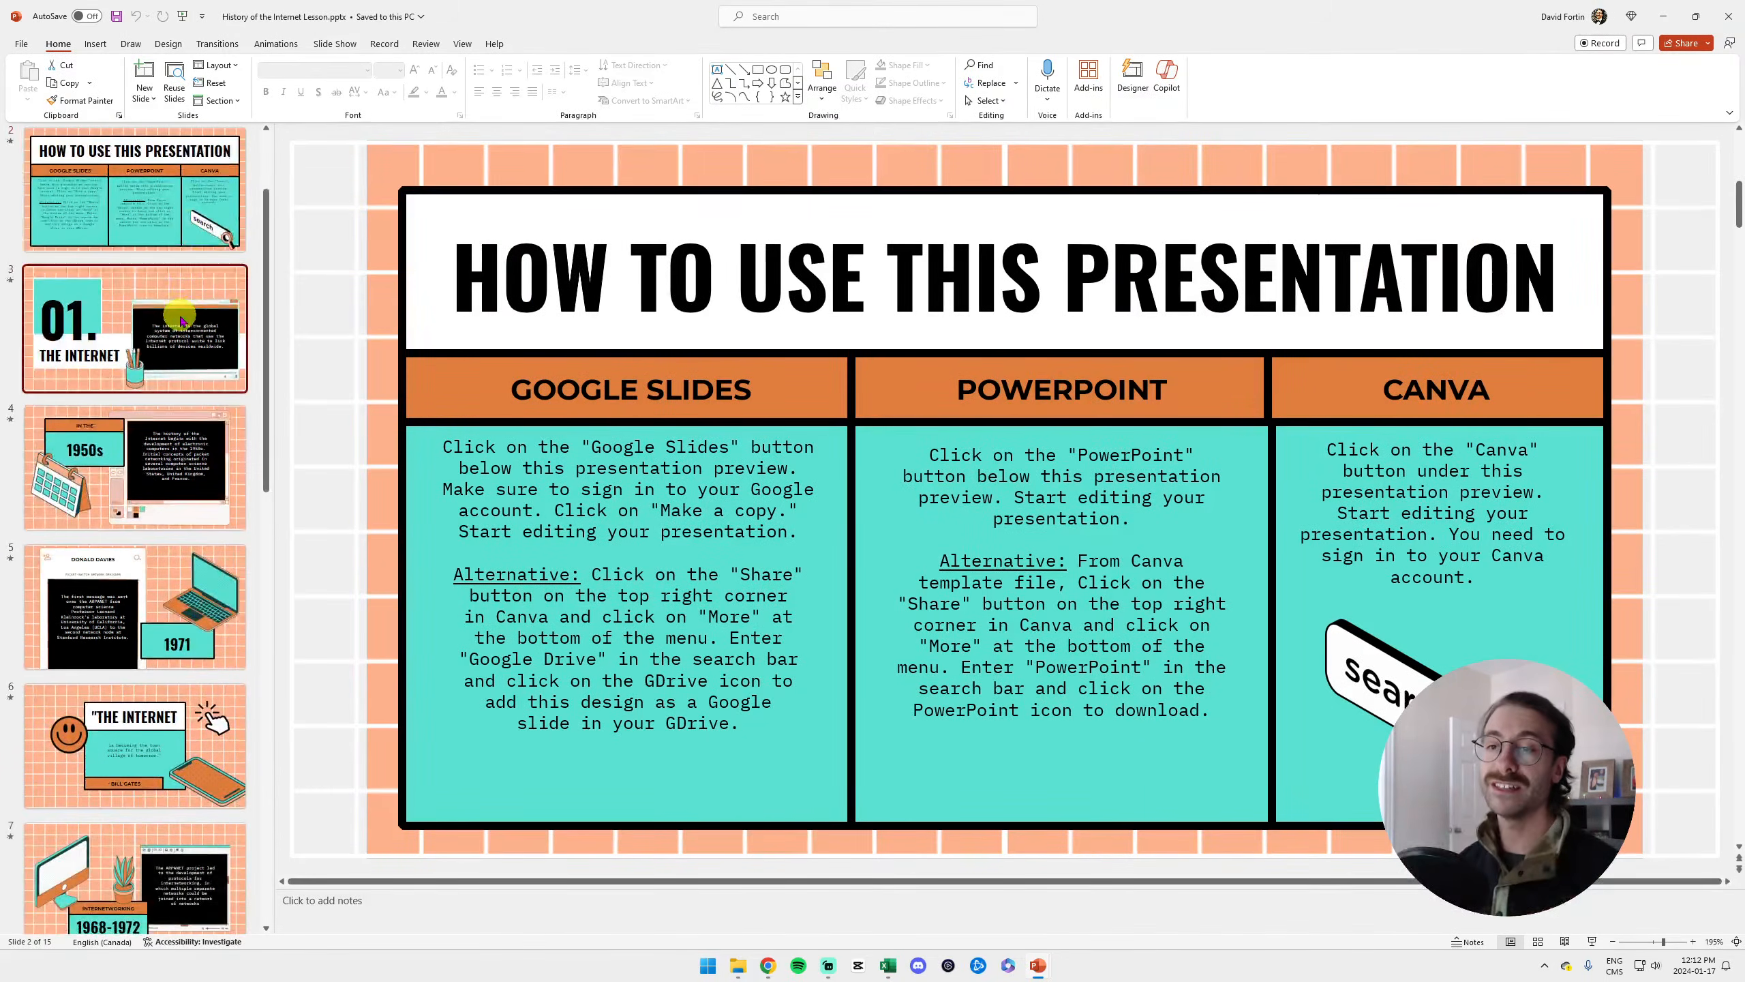
click(181, 320)
click(130, 468)
scroll(130, 489, down, 10)
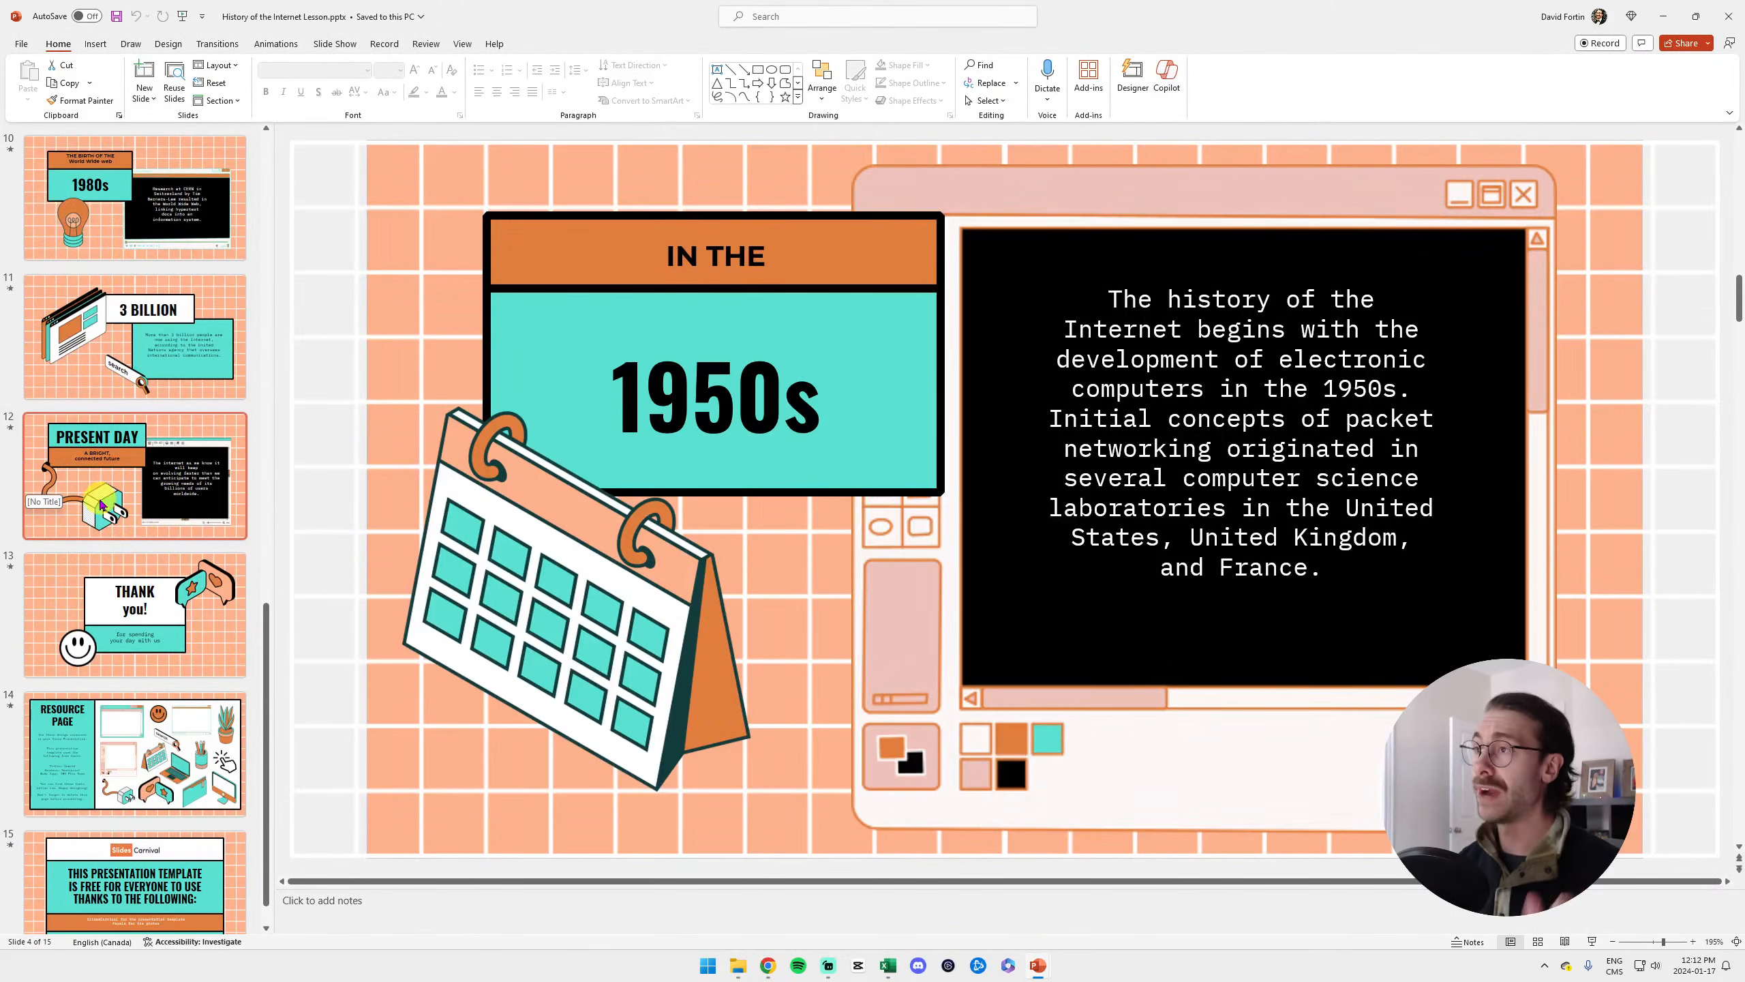
Return to the title slide and have Copilot summarize the presentation
scroll(105, 507, up, 10)
click(163, 242)
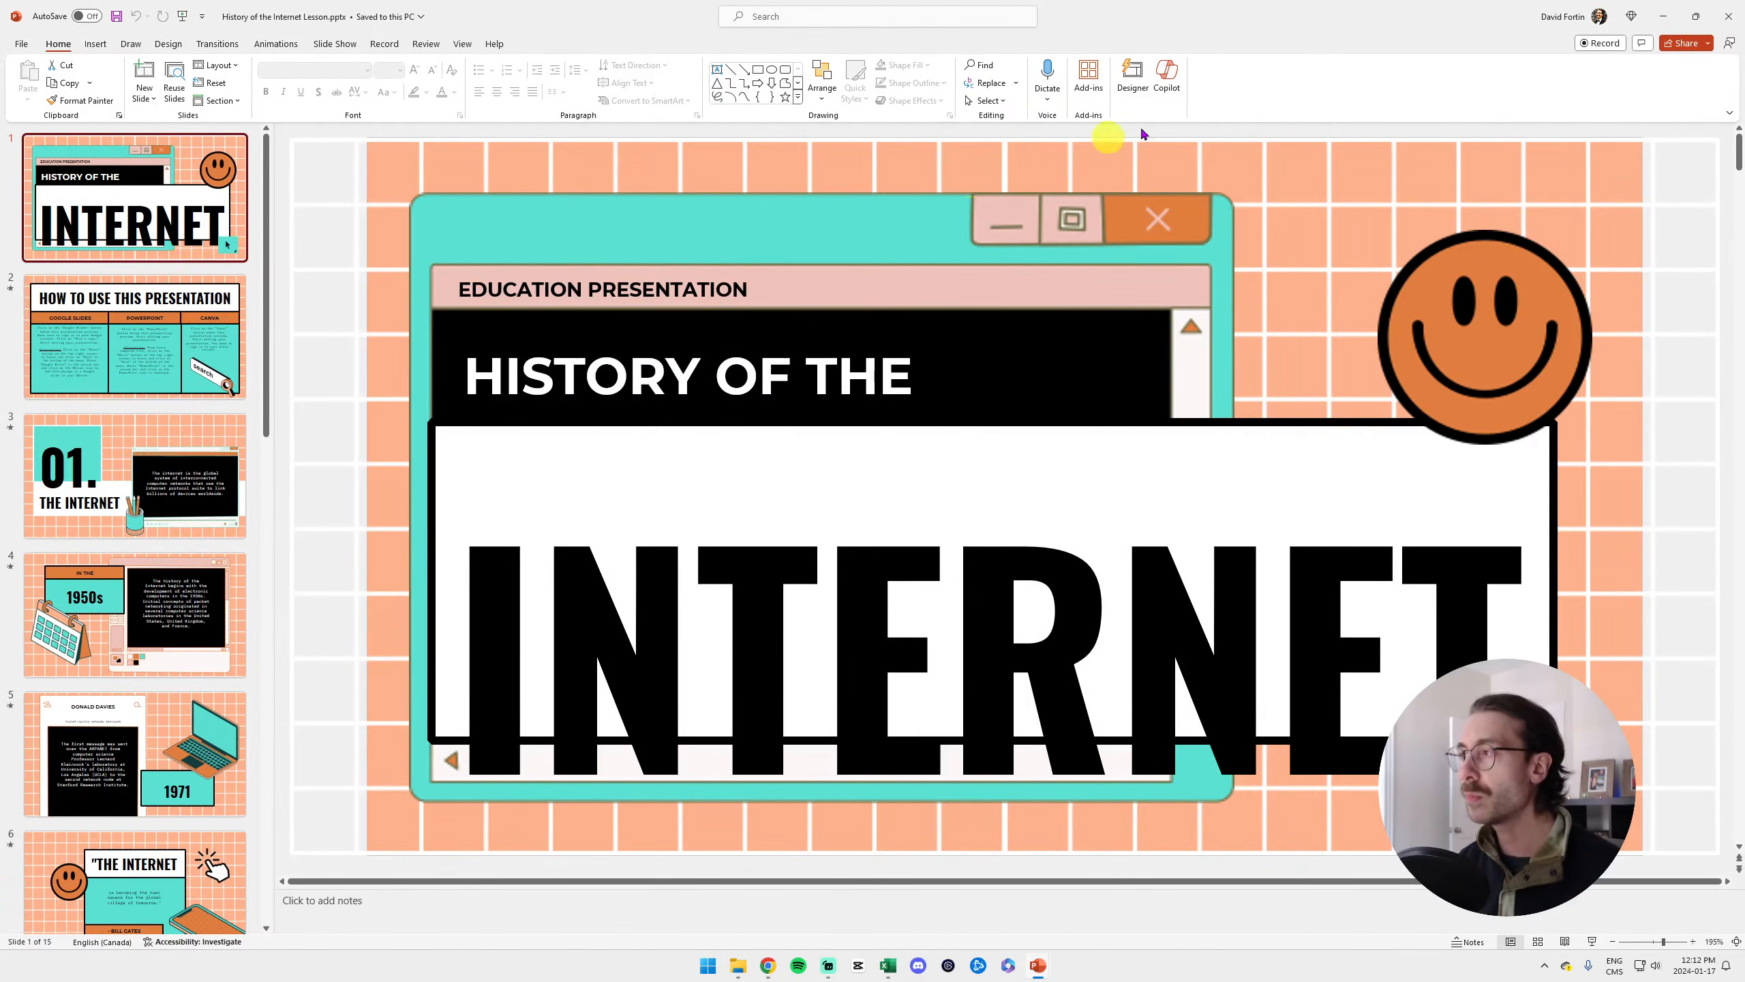
click(1174, 89)
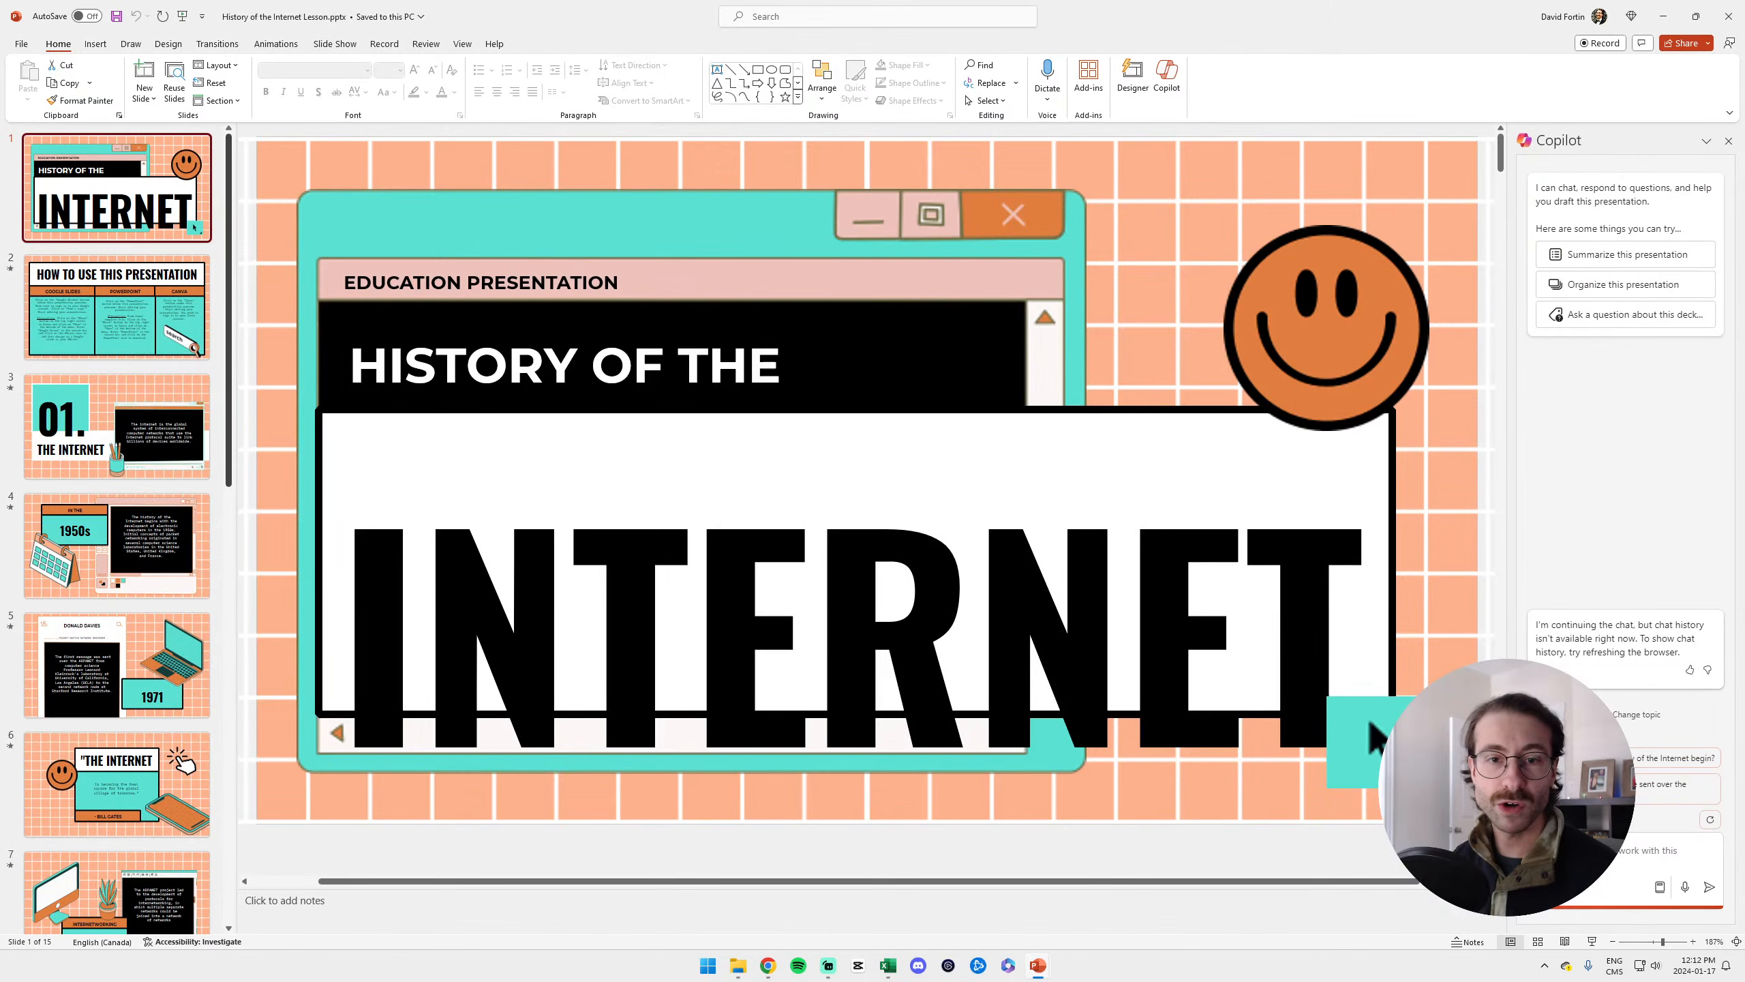
click(1589, 261)
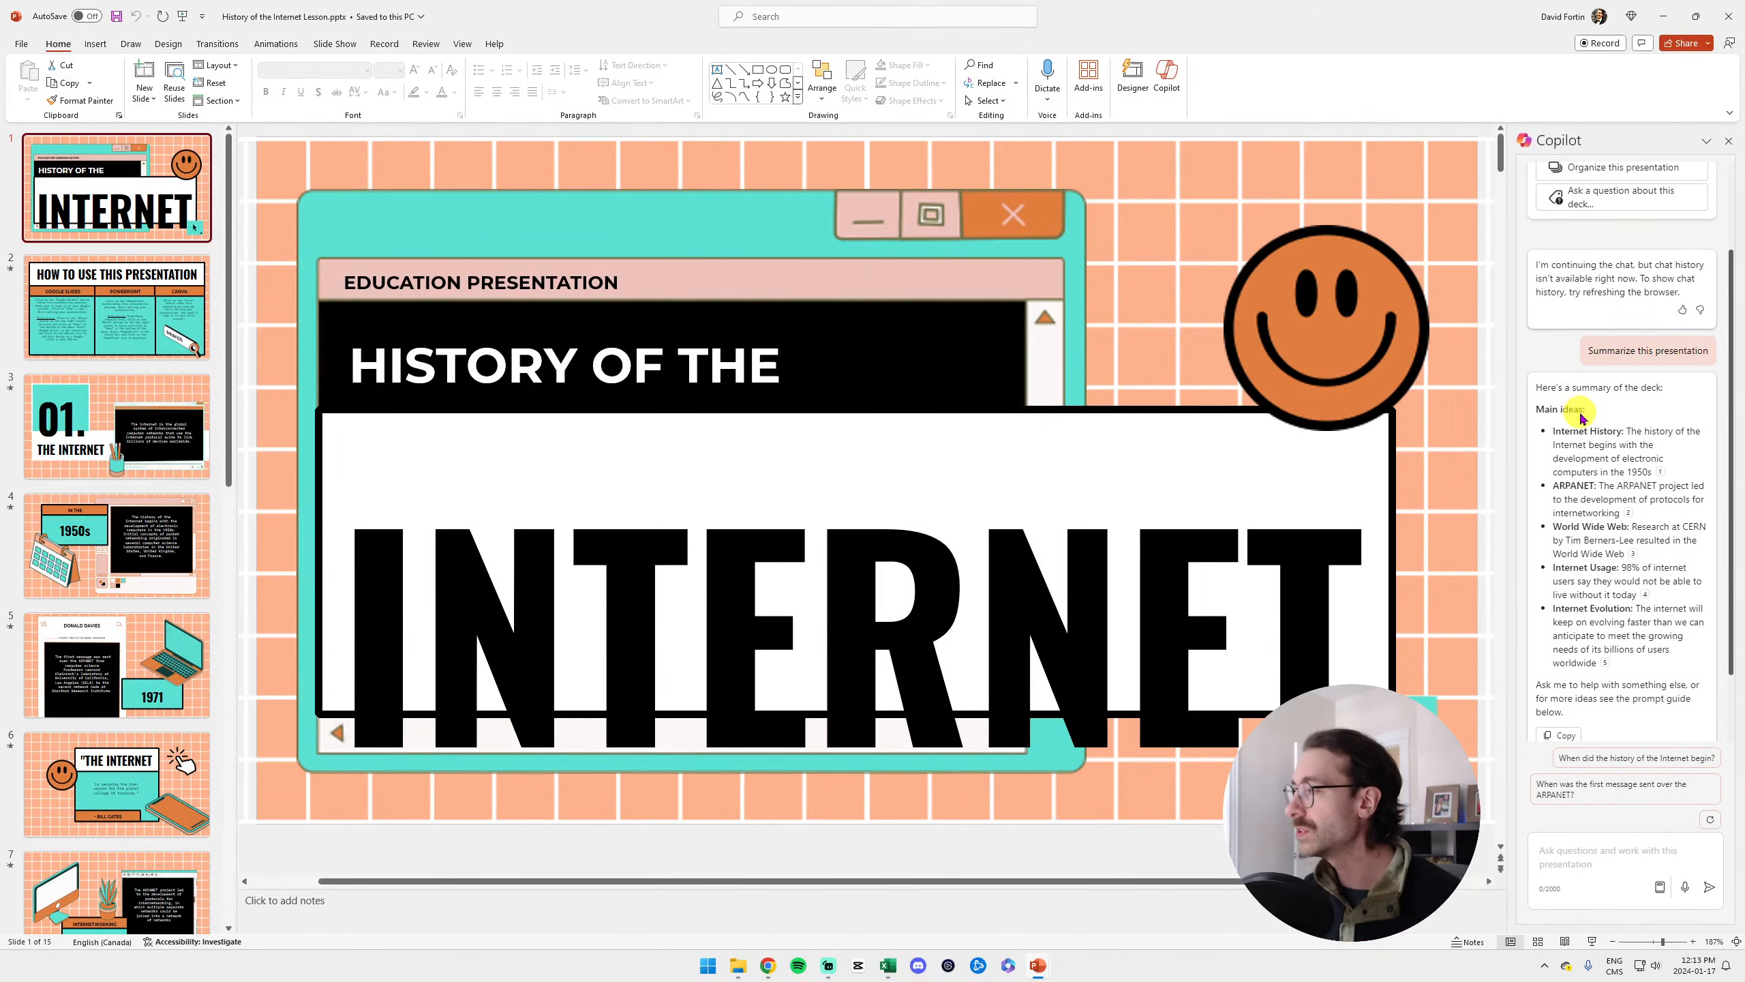
Review the main ideas in Copilot's summary and open the slide cited for the Internet Evolution point
ctrl+scroll(1581, 412, up, 3)
ctrl+scroll(1581, 419, down, 3)
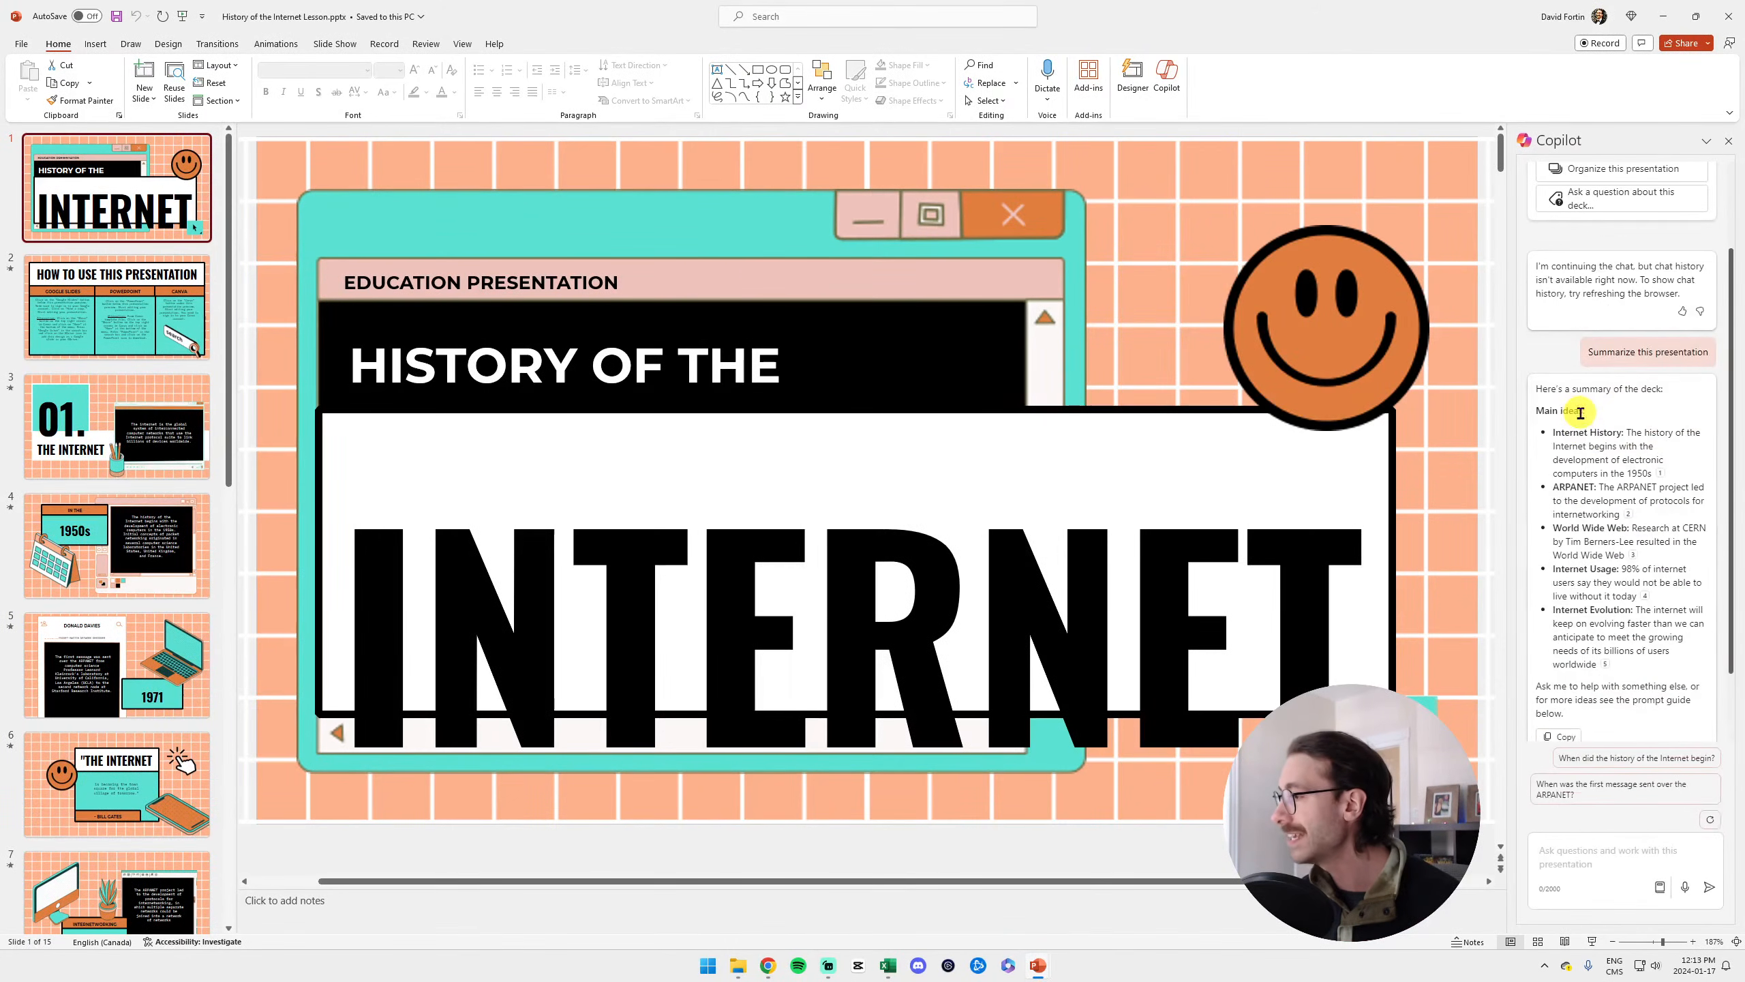
drag(1625, 433, 1666, 475)
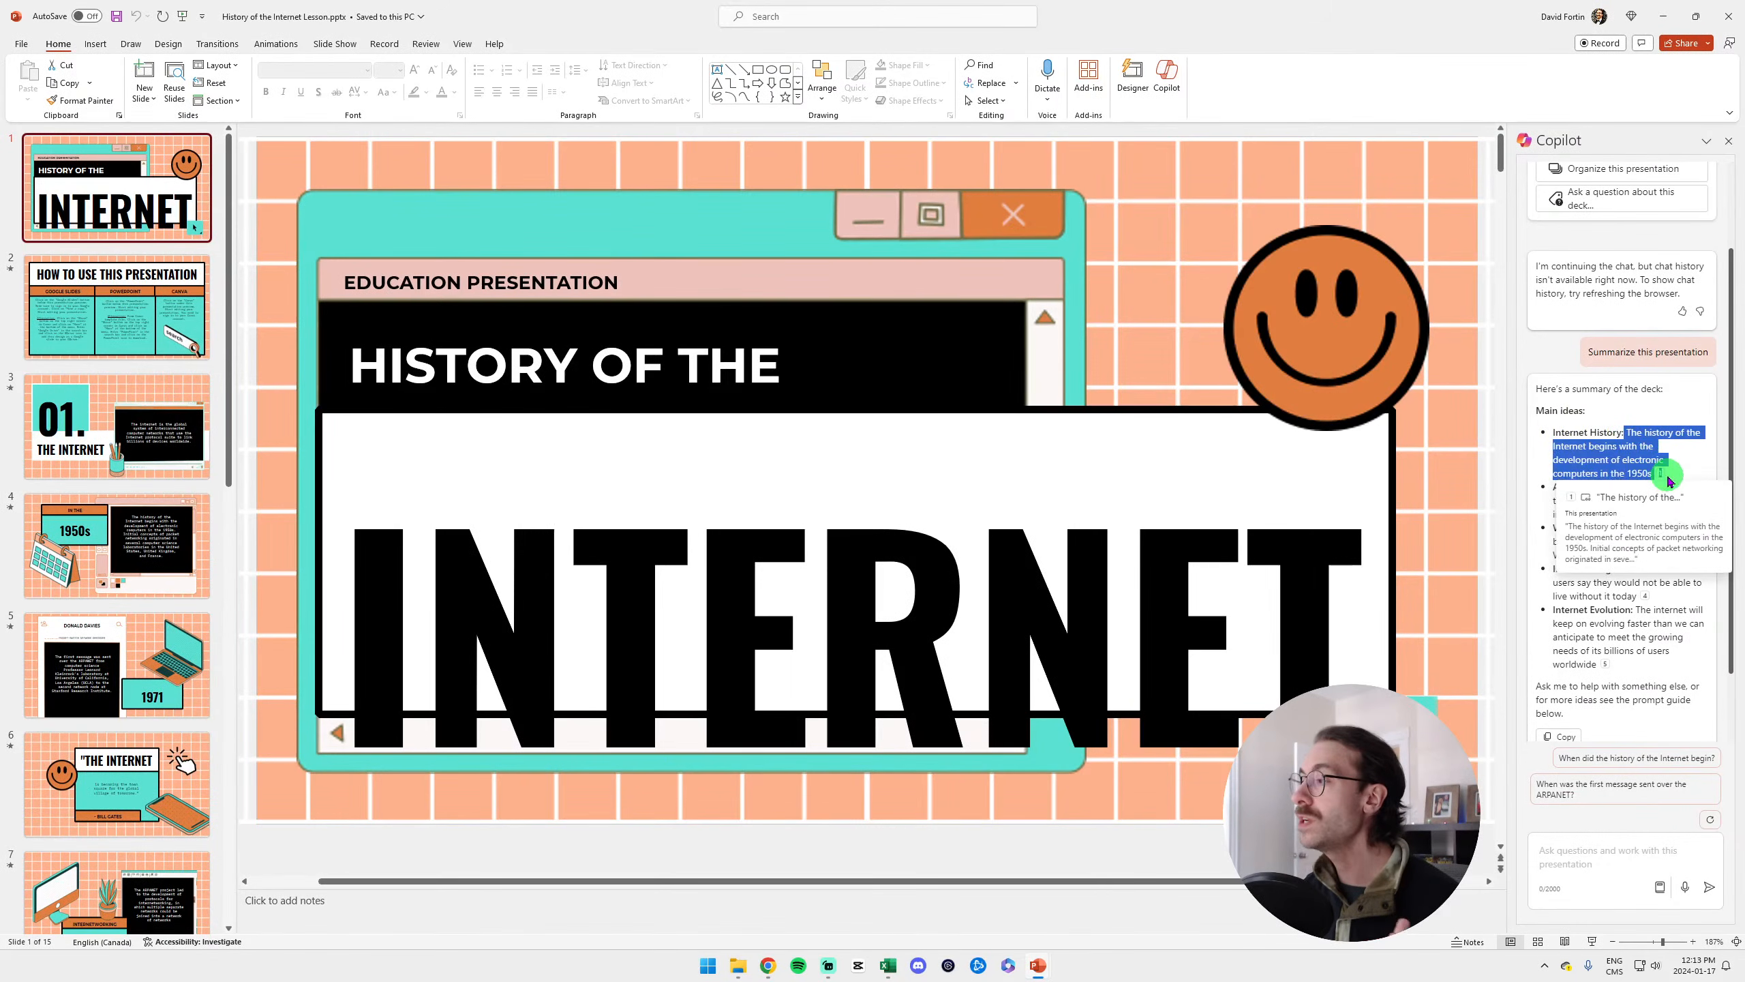
click(1634, 456)
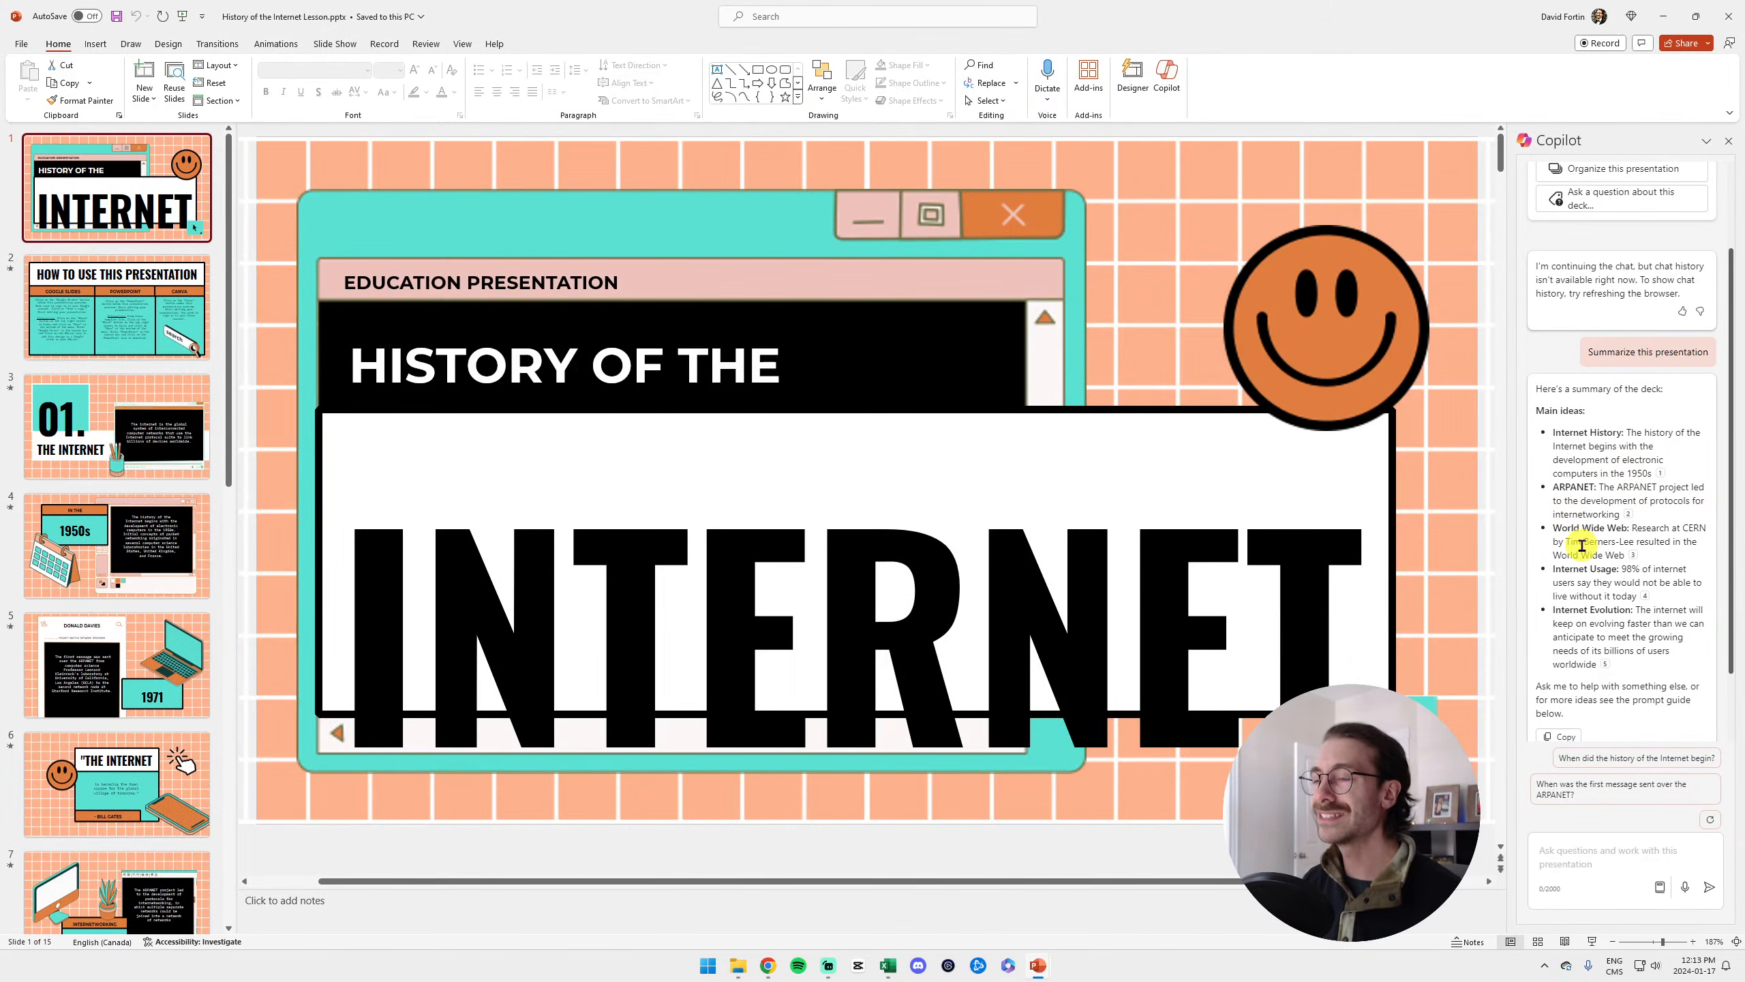
drag(1563, 433, 1614, 649)
click(1605, 666)
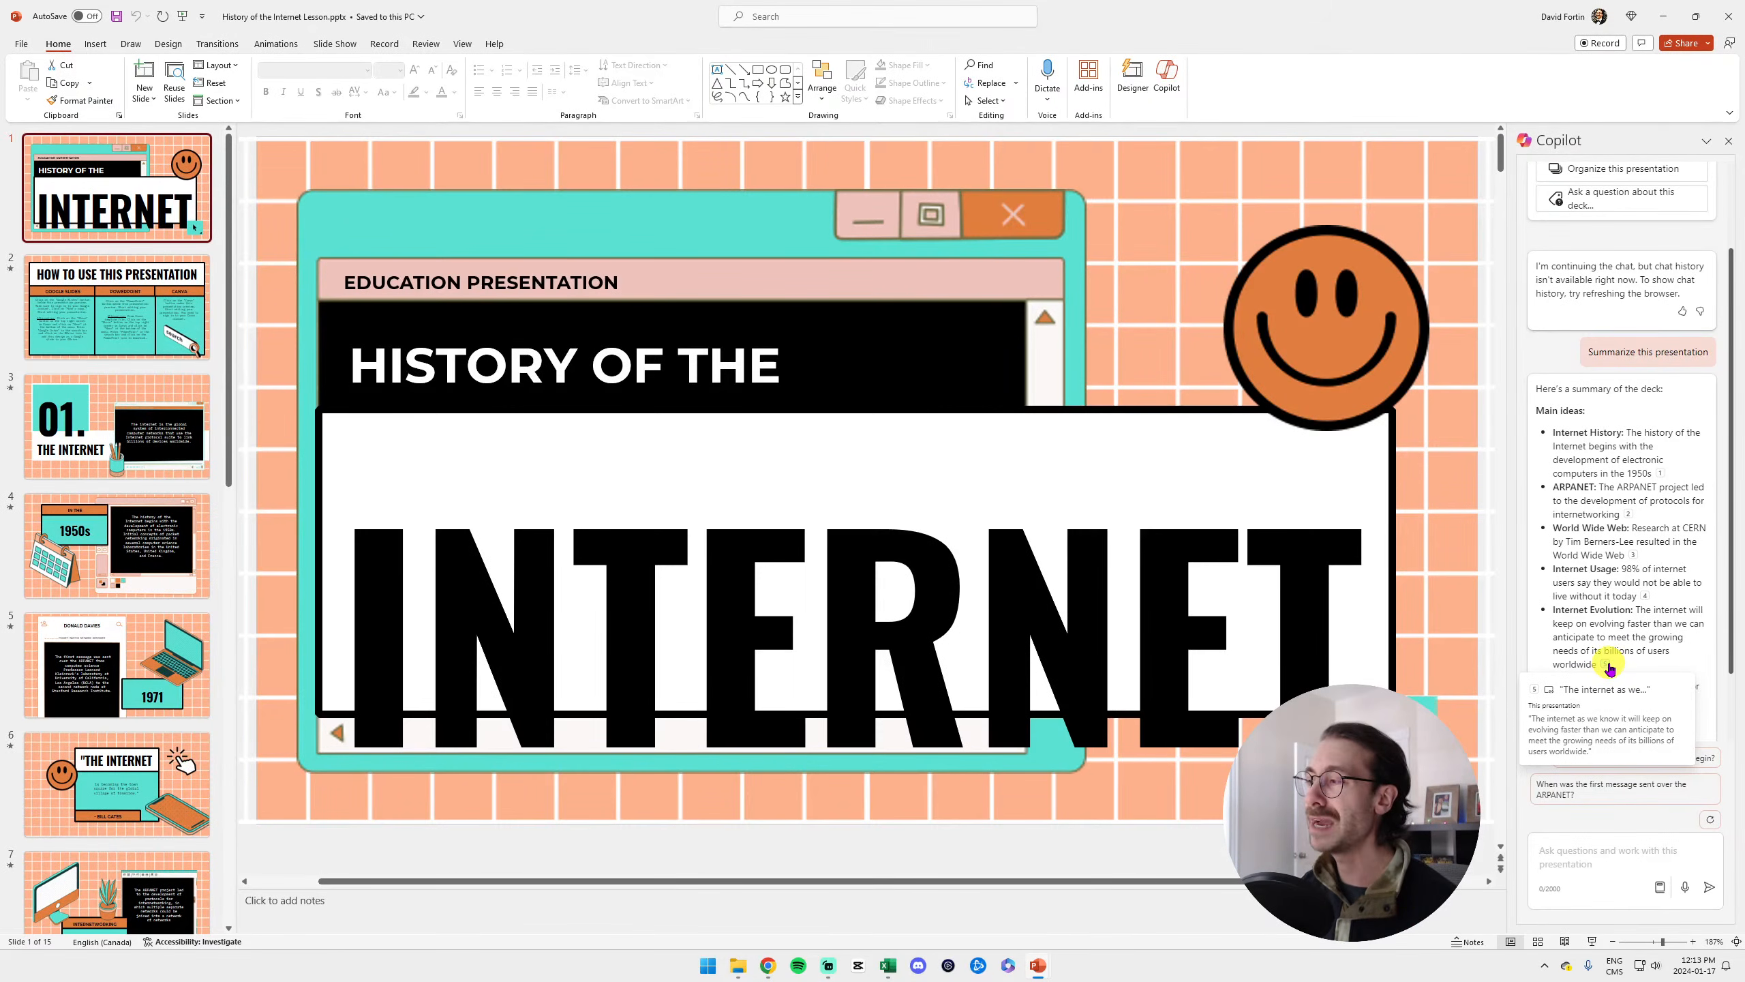
click(1607, 665)
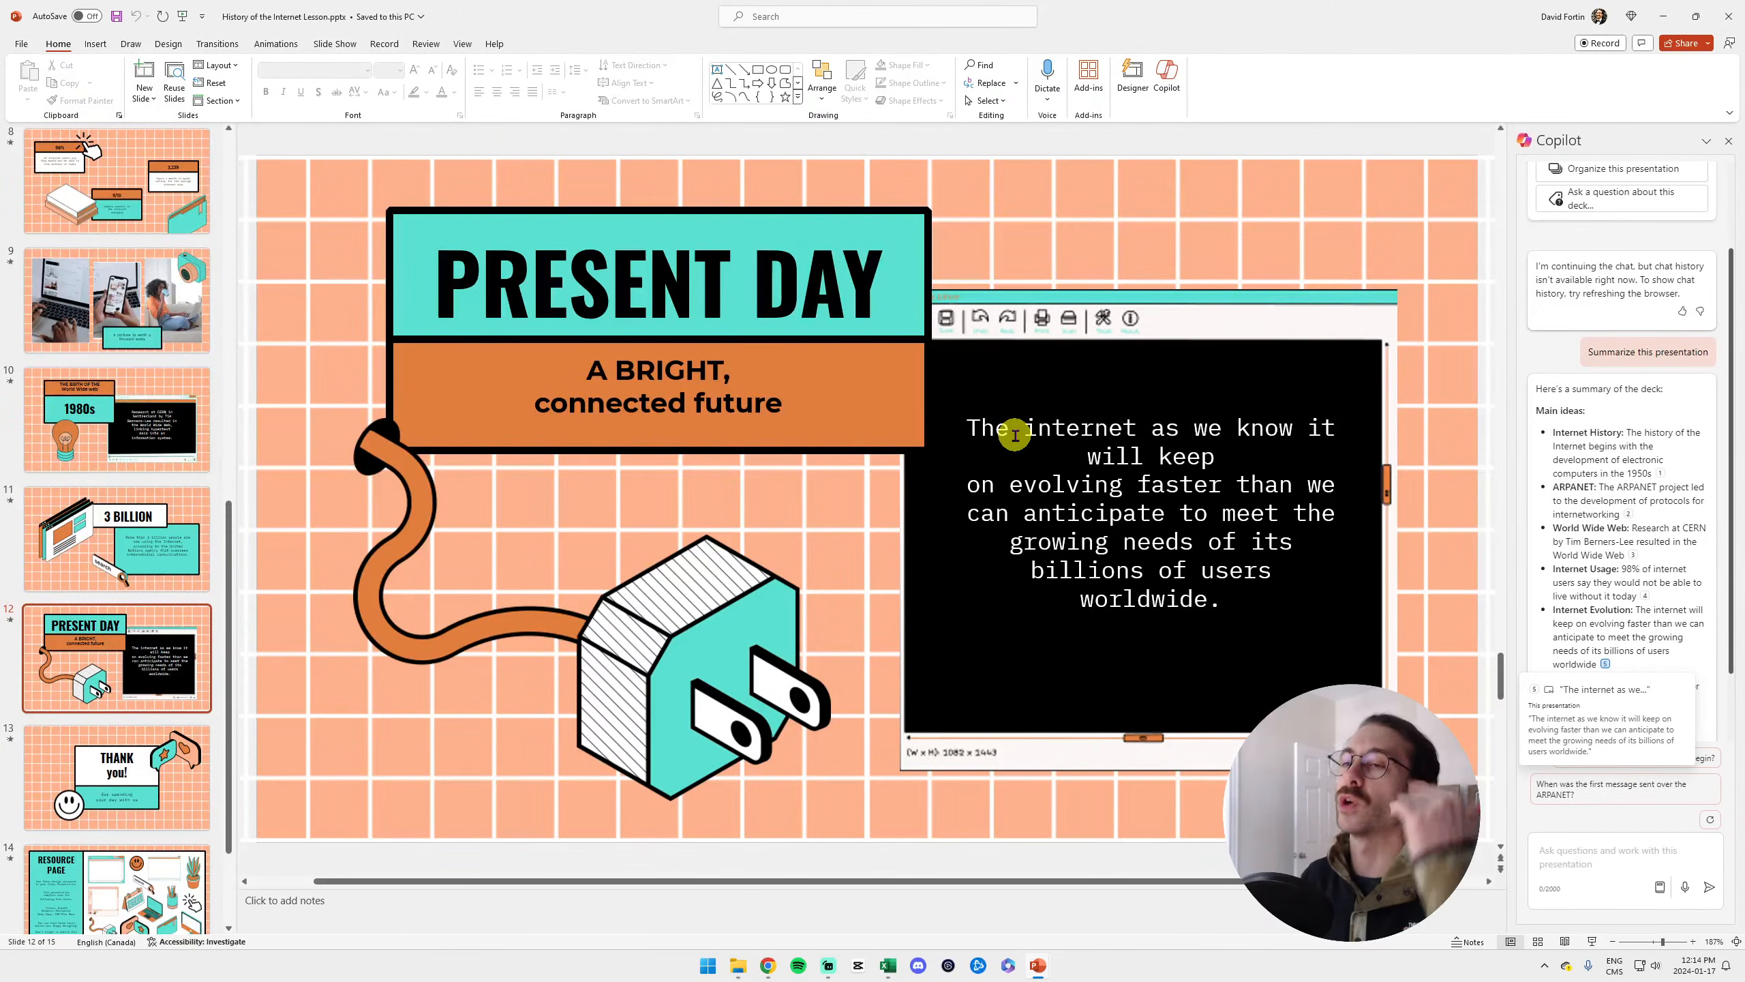
mouse_move(737, 960)
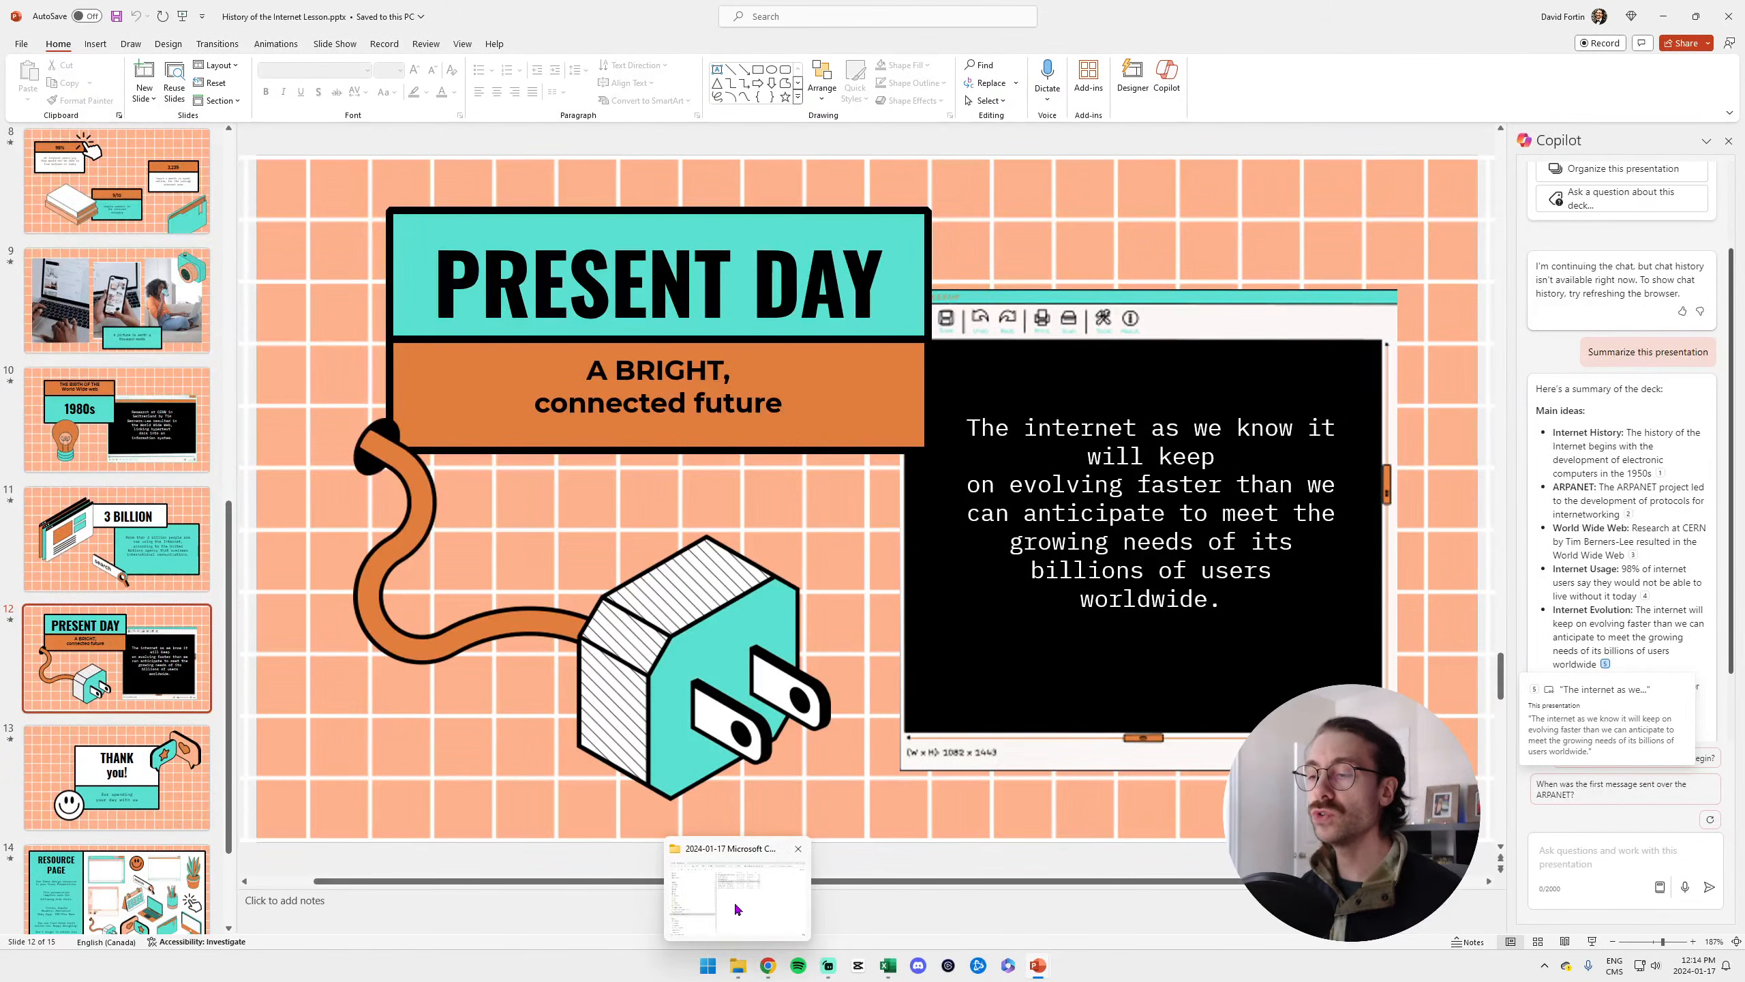
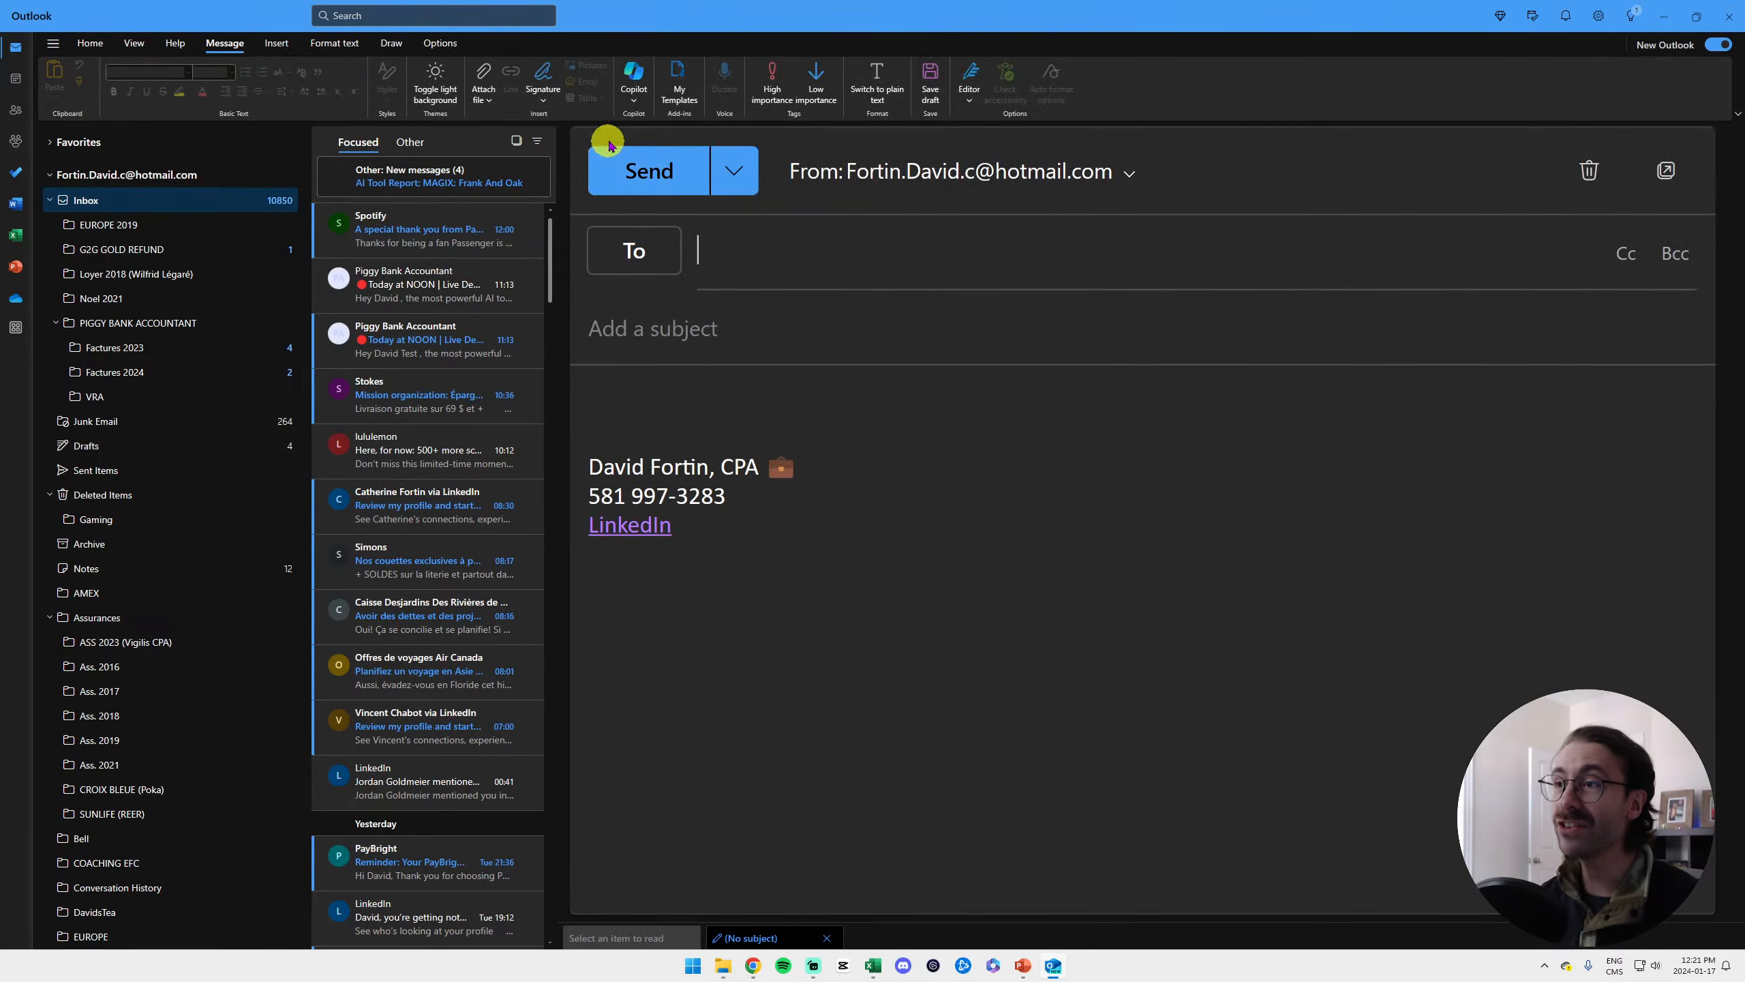
In Outlook, address the new email to the suggested Gmail contact and enter the subject "Micorsoft copilot Next training"
click(734, 258)
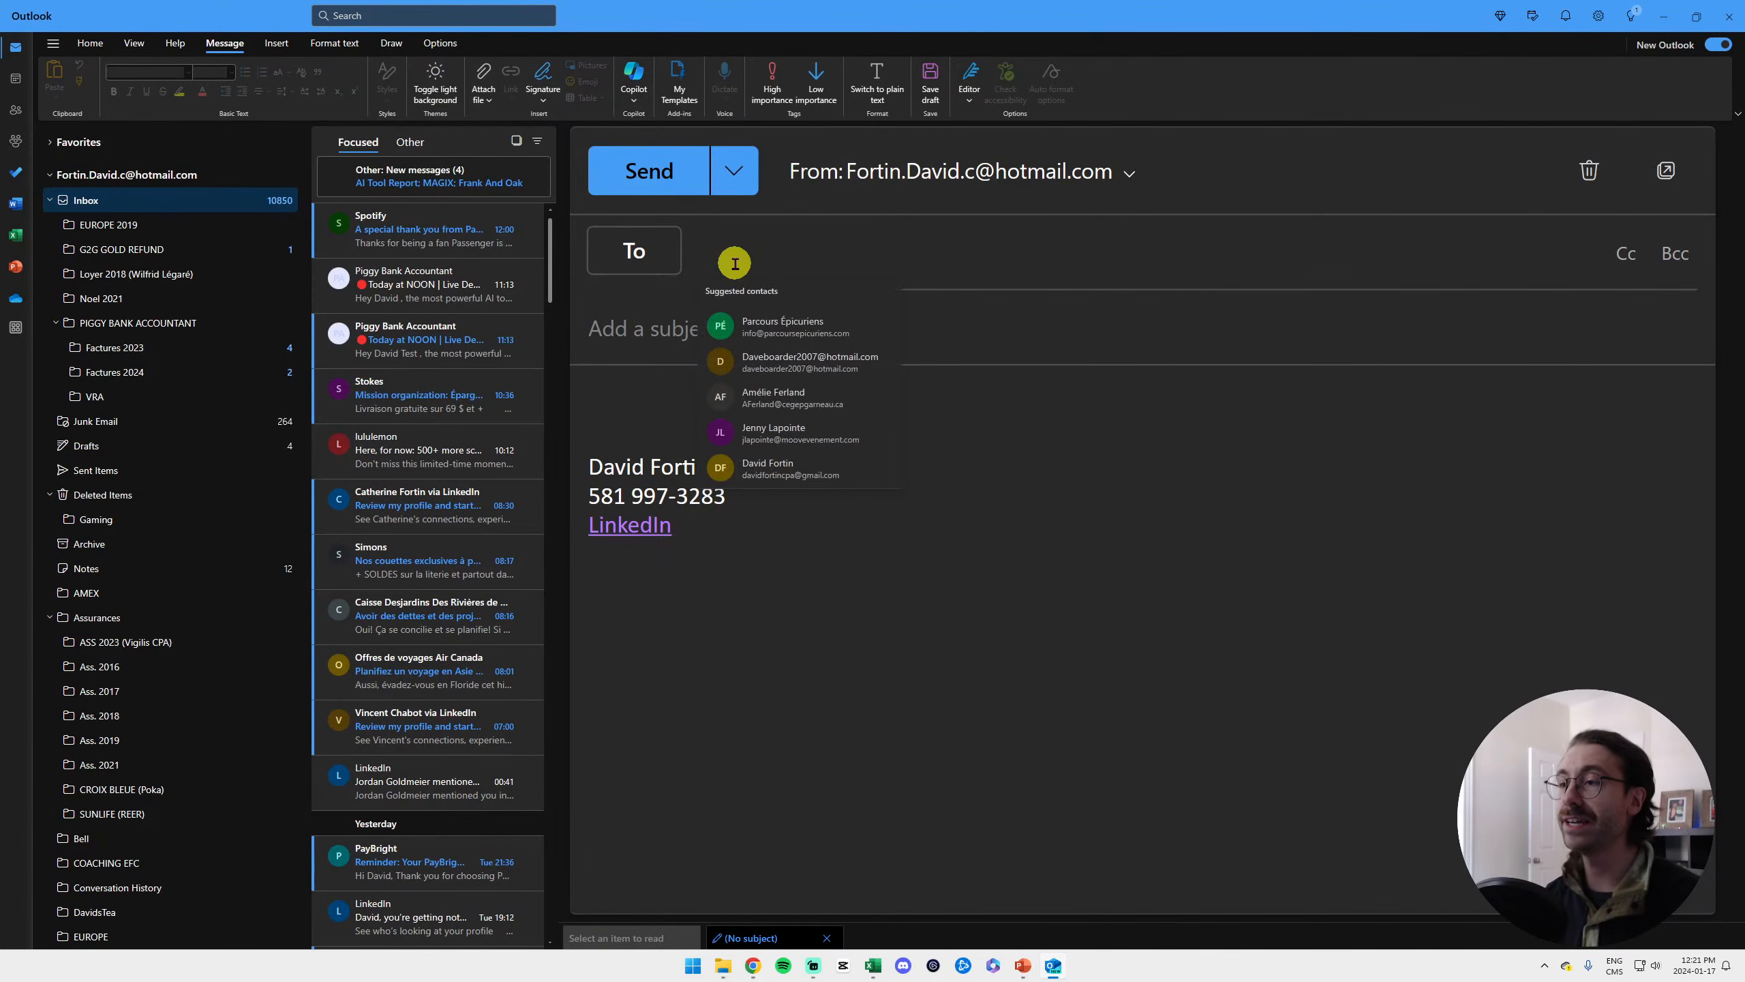
click(797, 467)
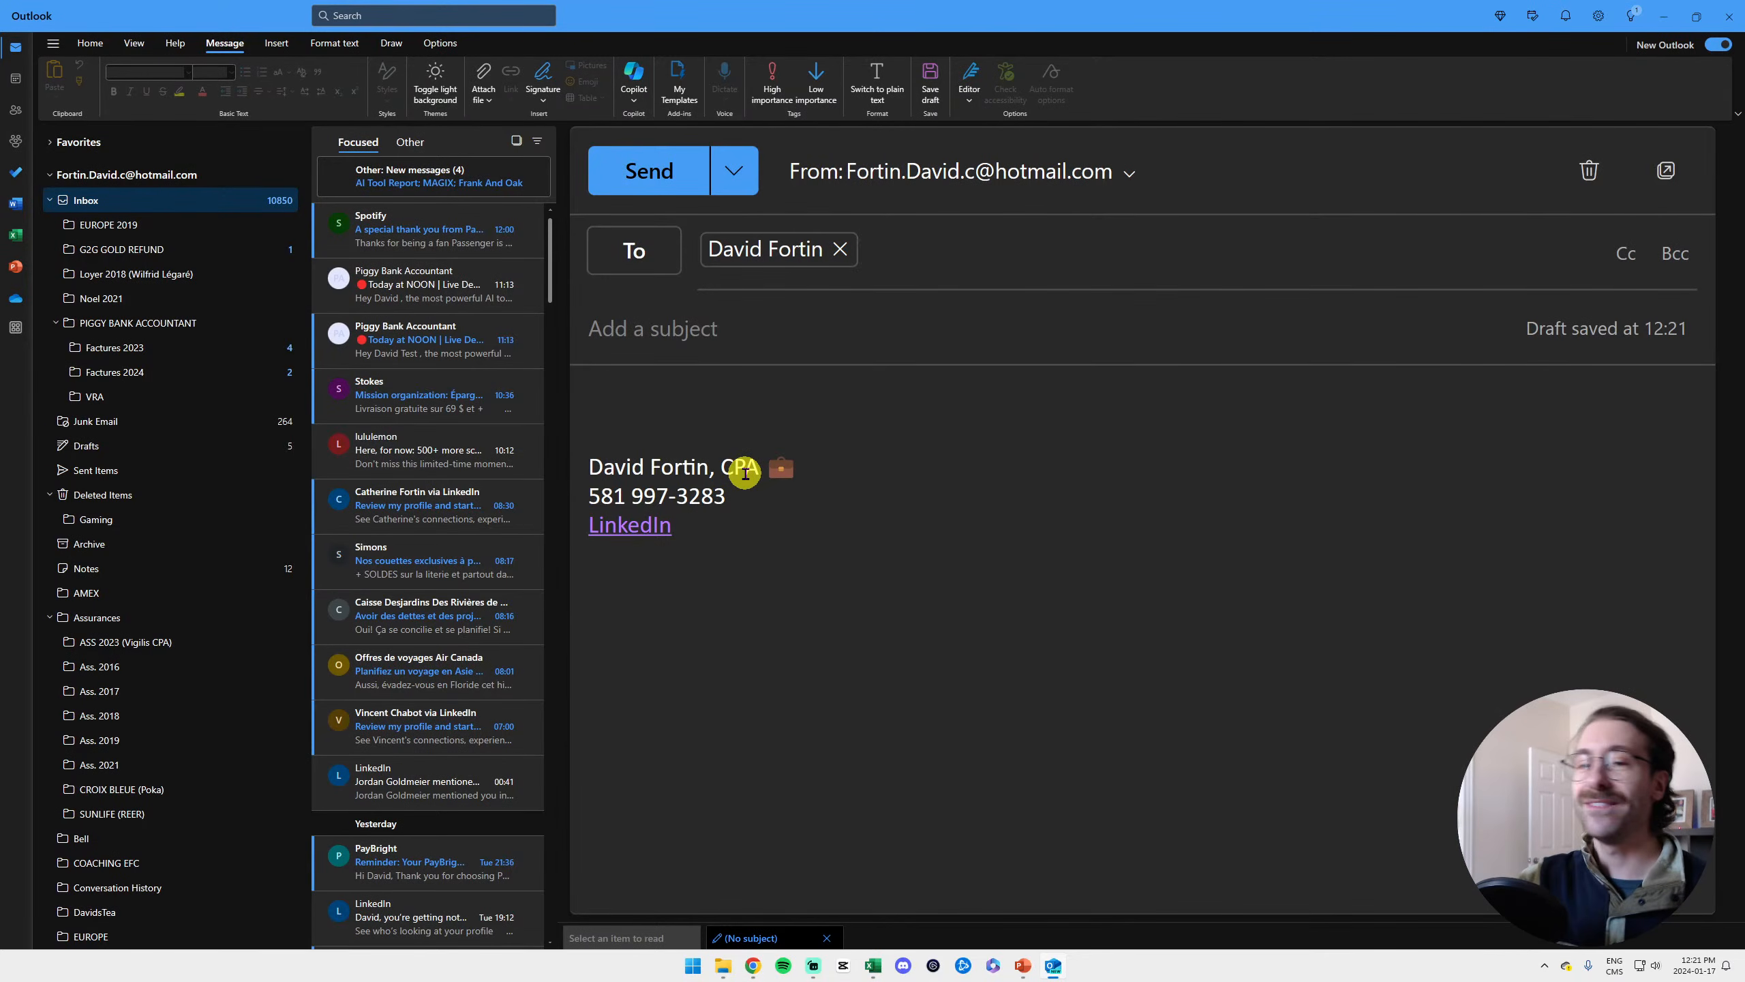
click(693, 334)
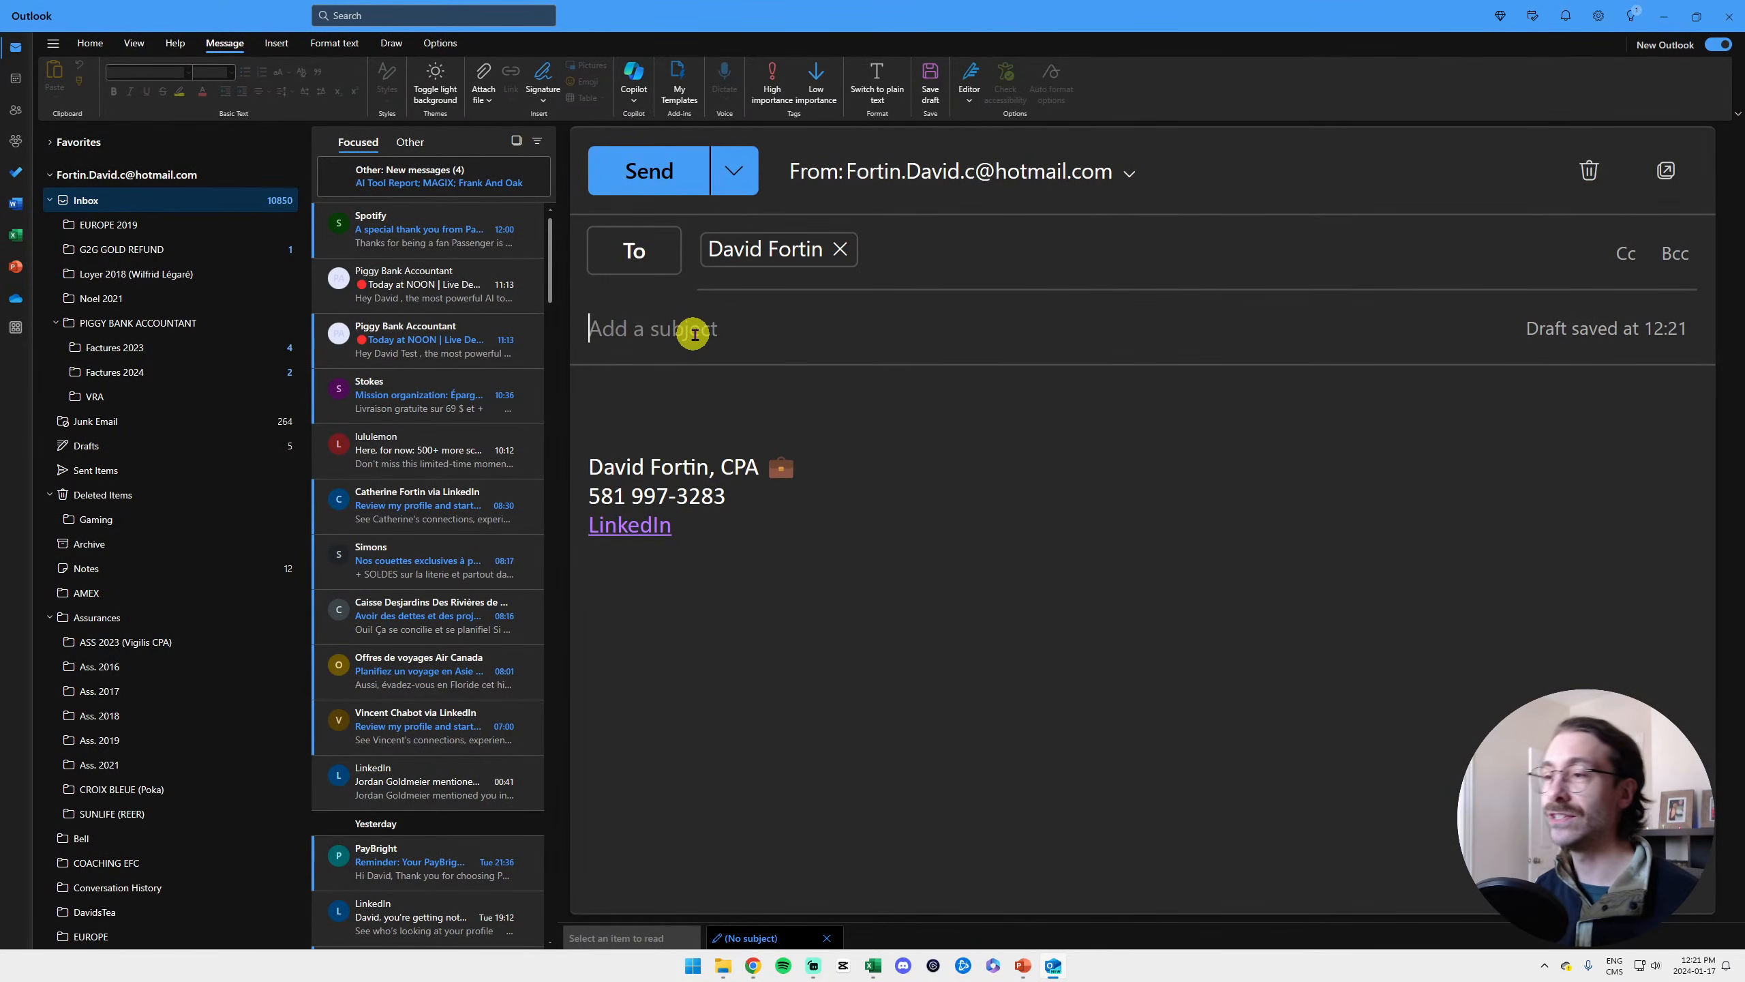
text(Micorsoft)
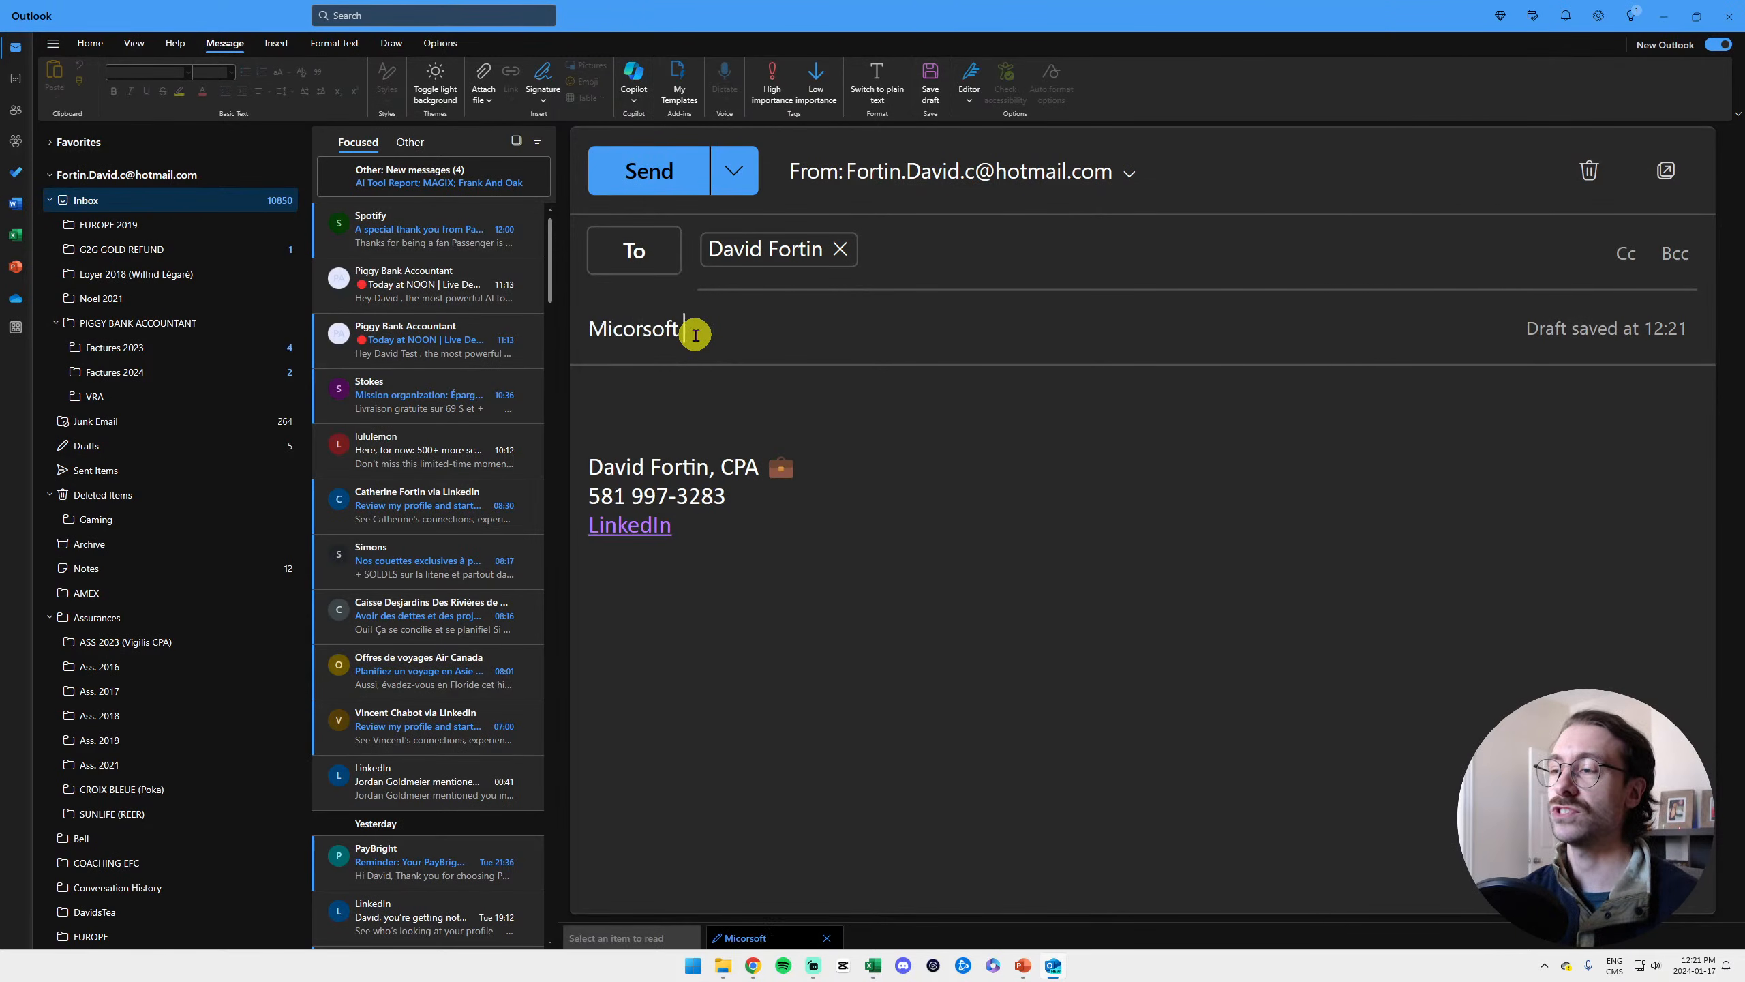
text( copilot Next training)
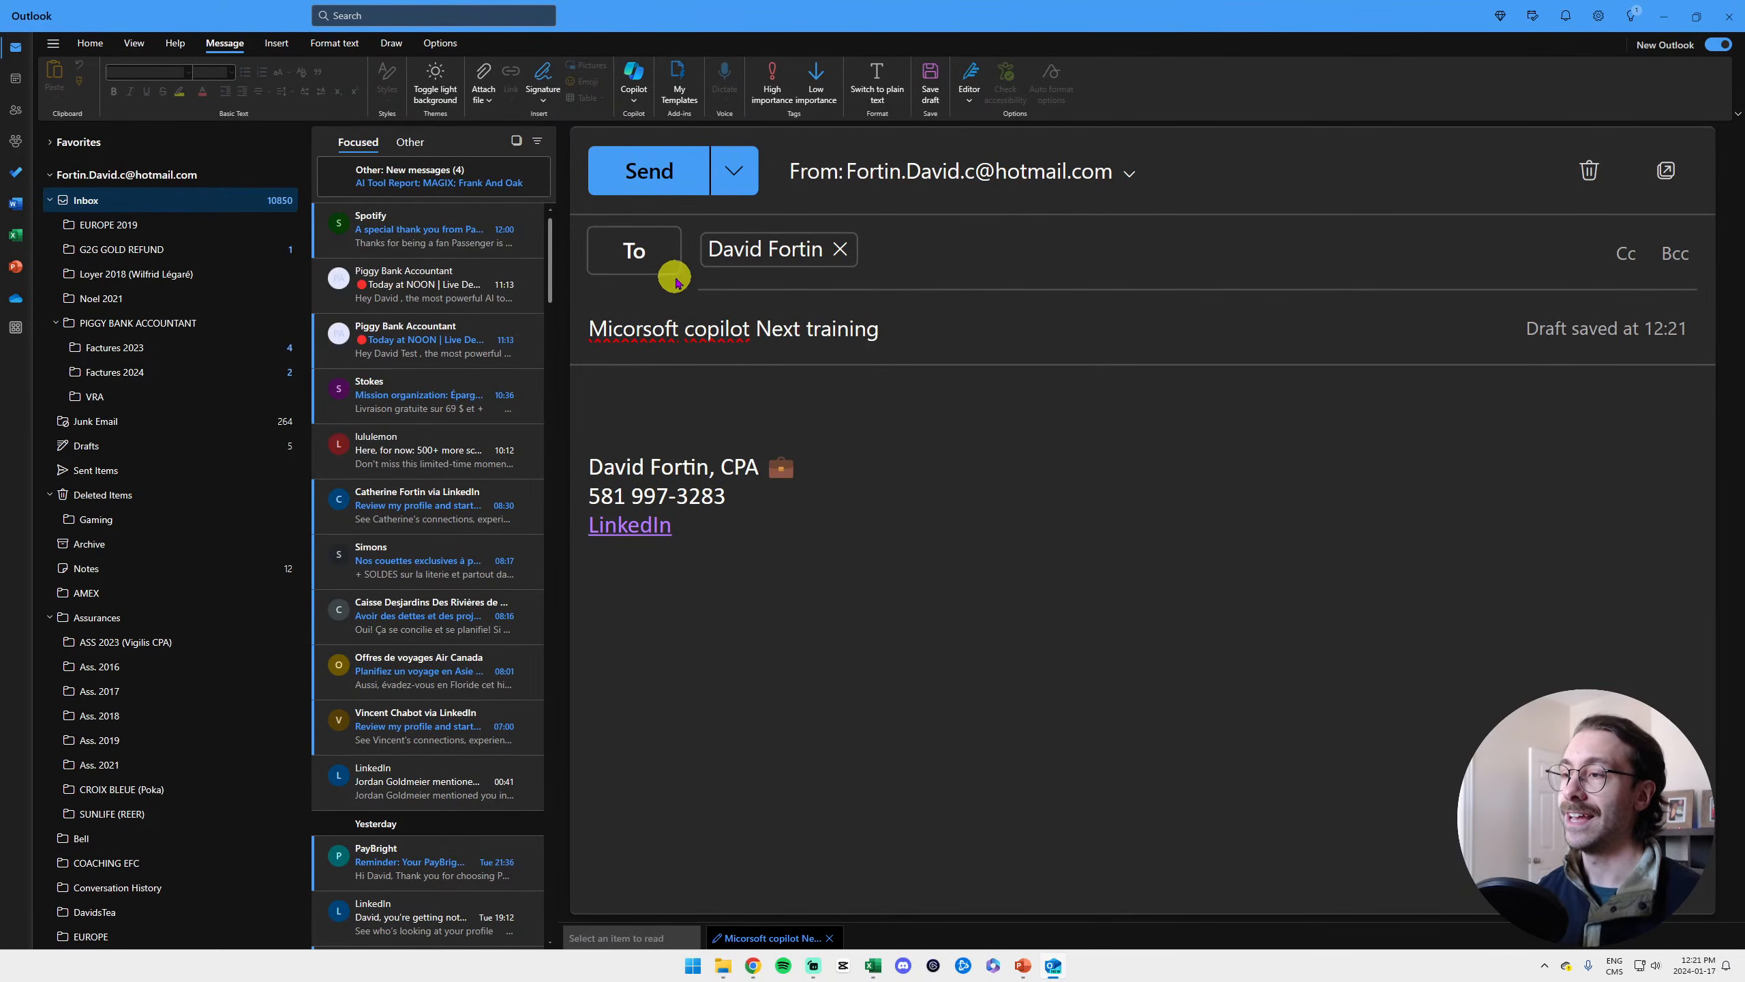
Prompt Draft with Copilot to invite the recipient to a Microsoft Copilot training one week from now, live on the piggy bank accountant youtube channel, 1 PM EST
click(629, 403)
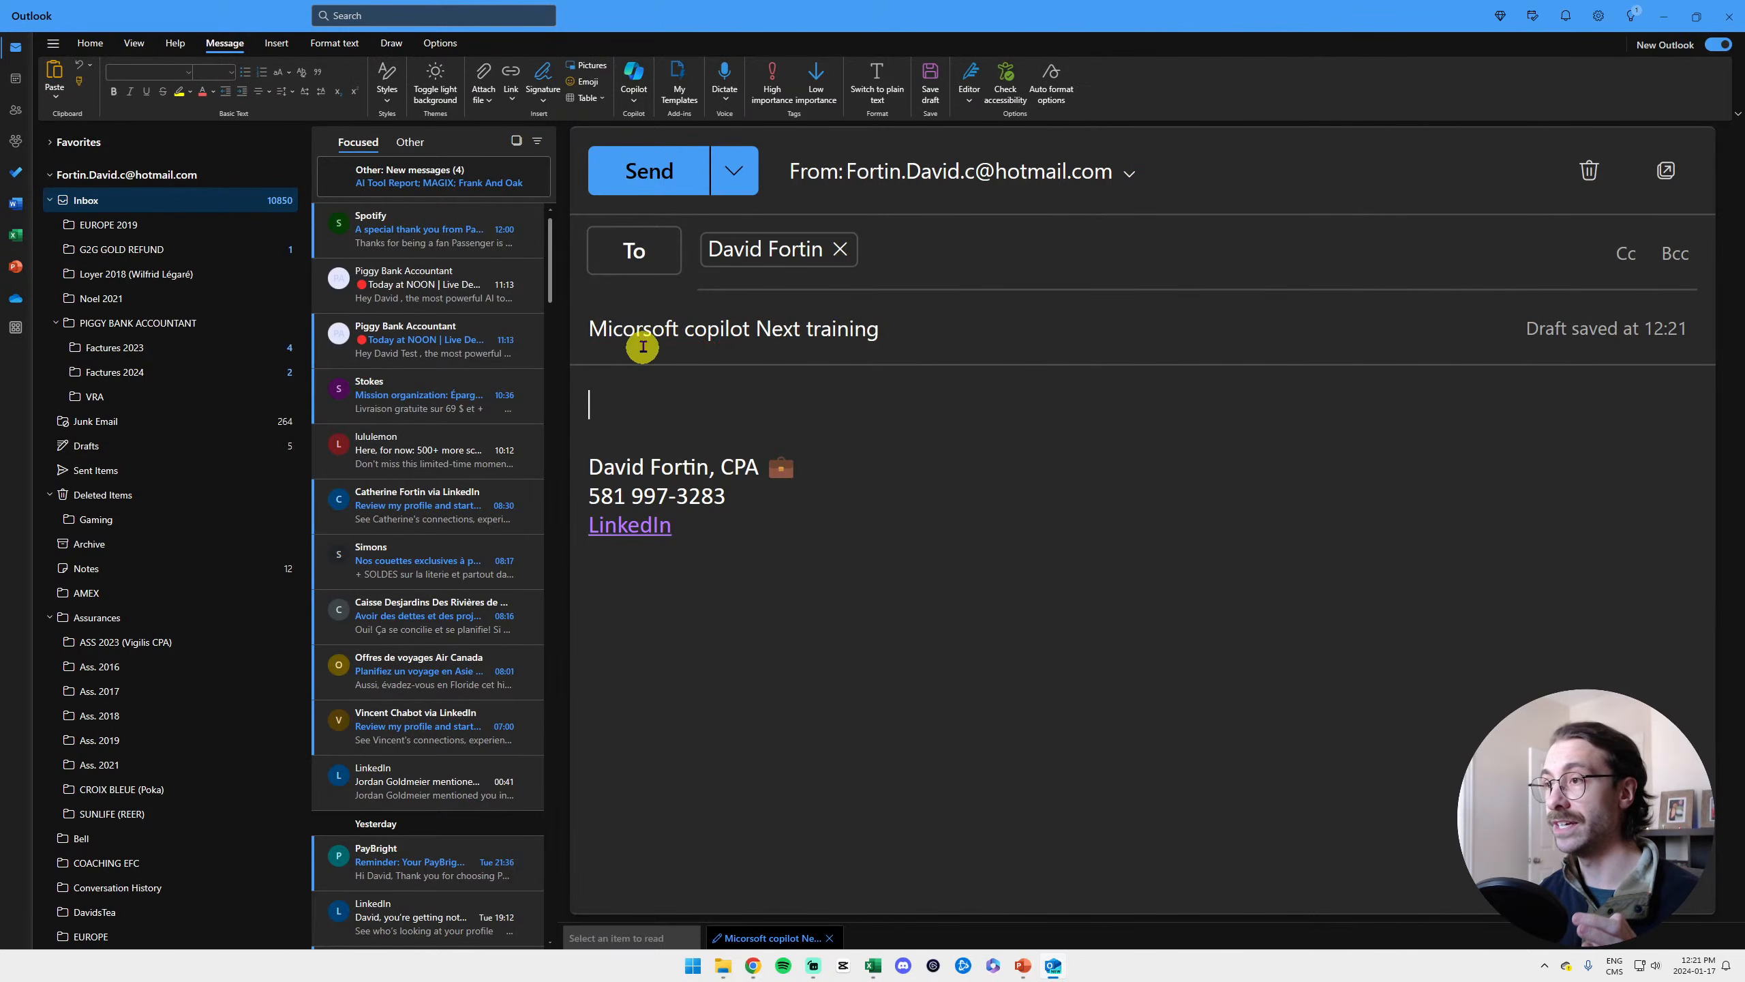
click(633, 103)
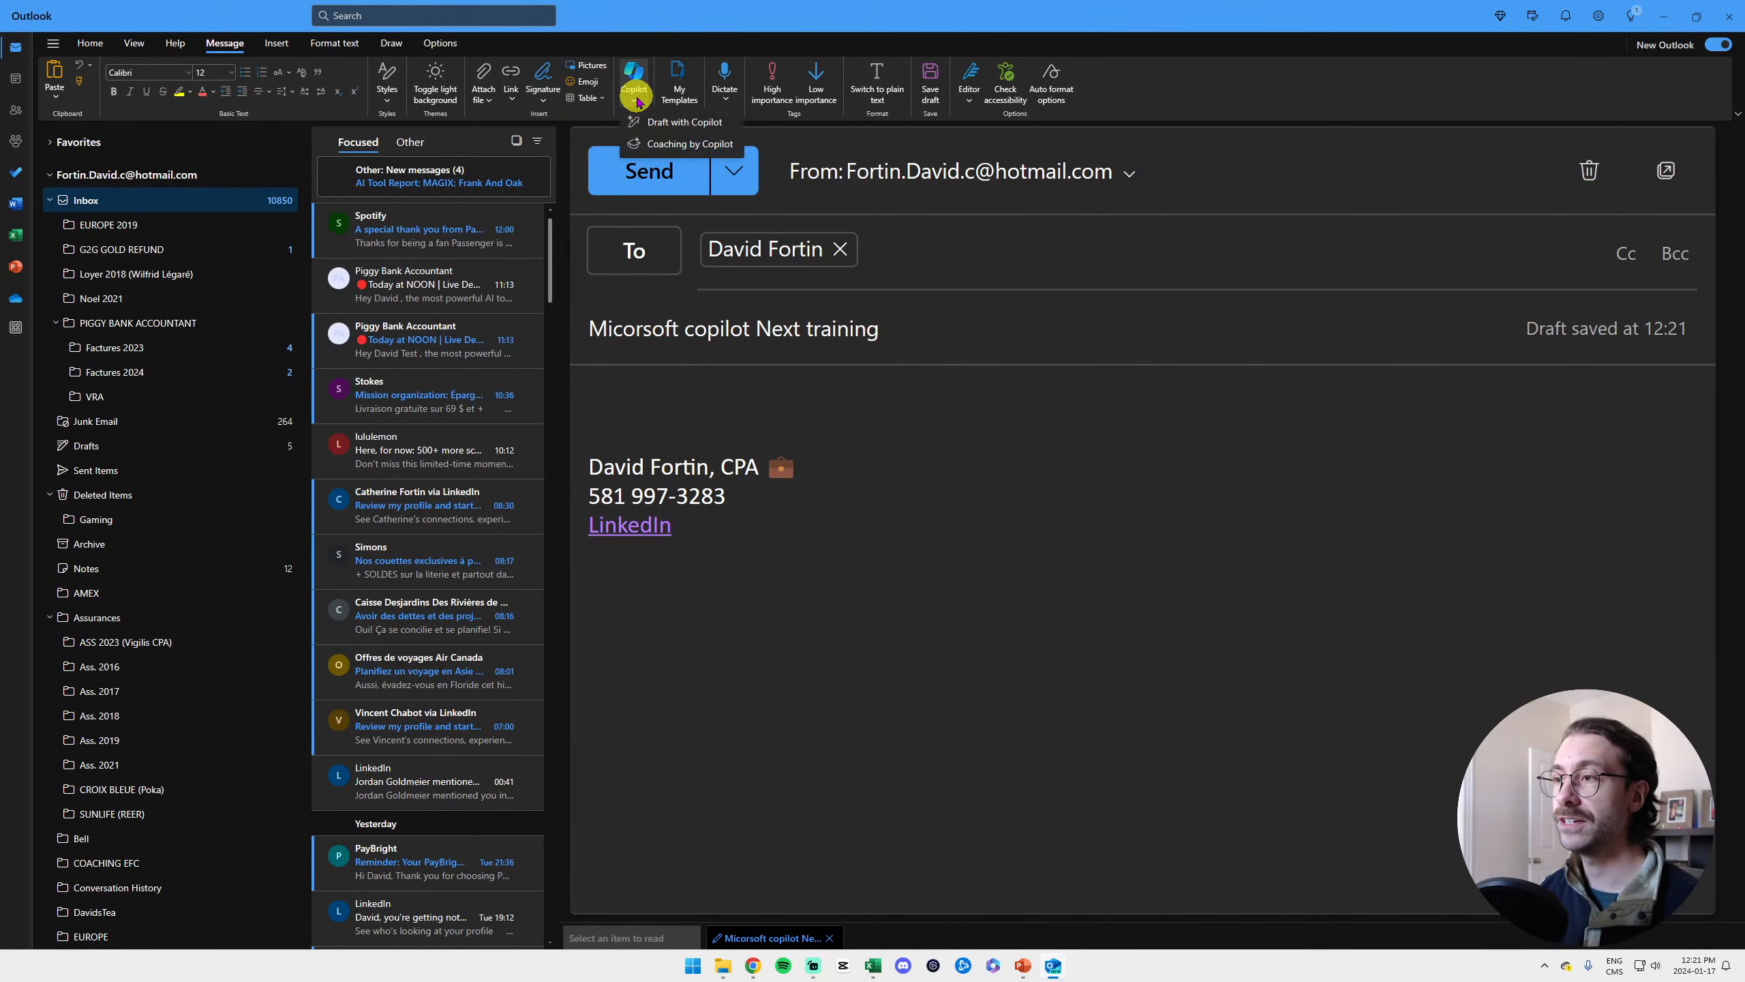
click(704, 126)
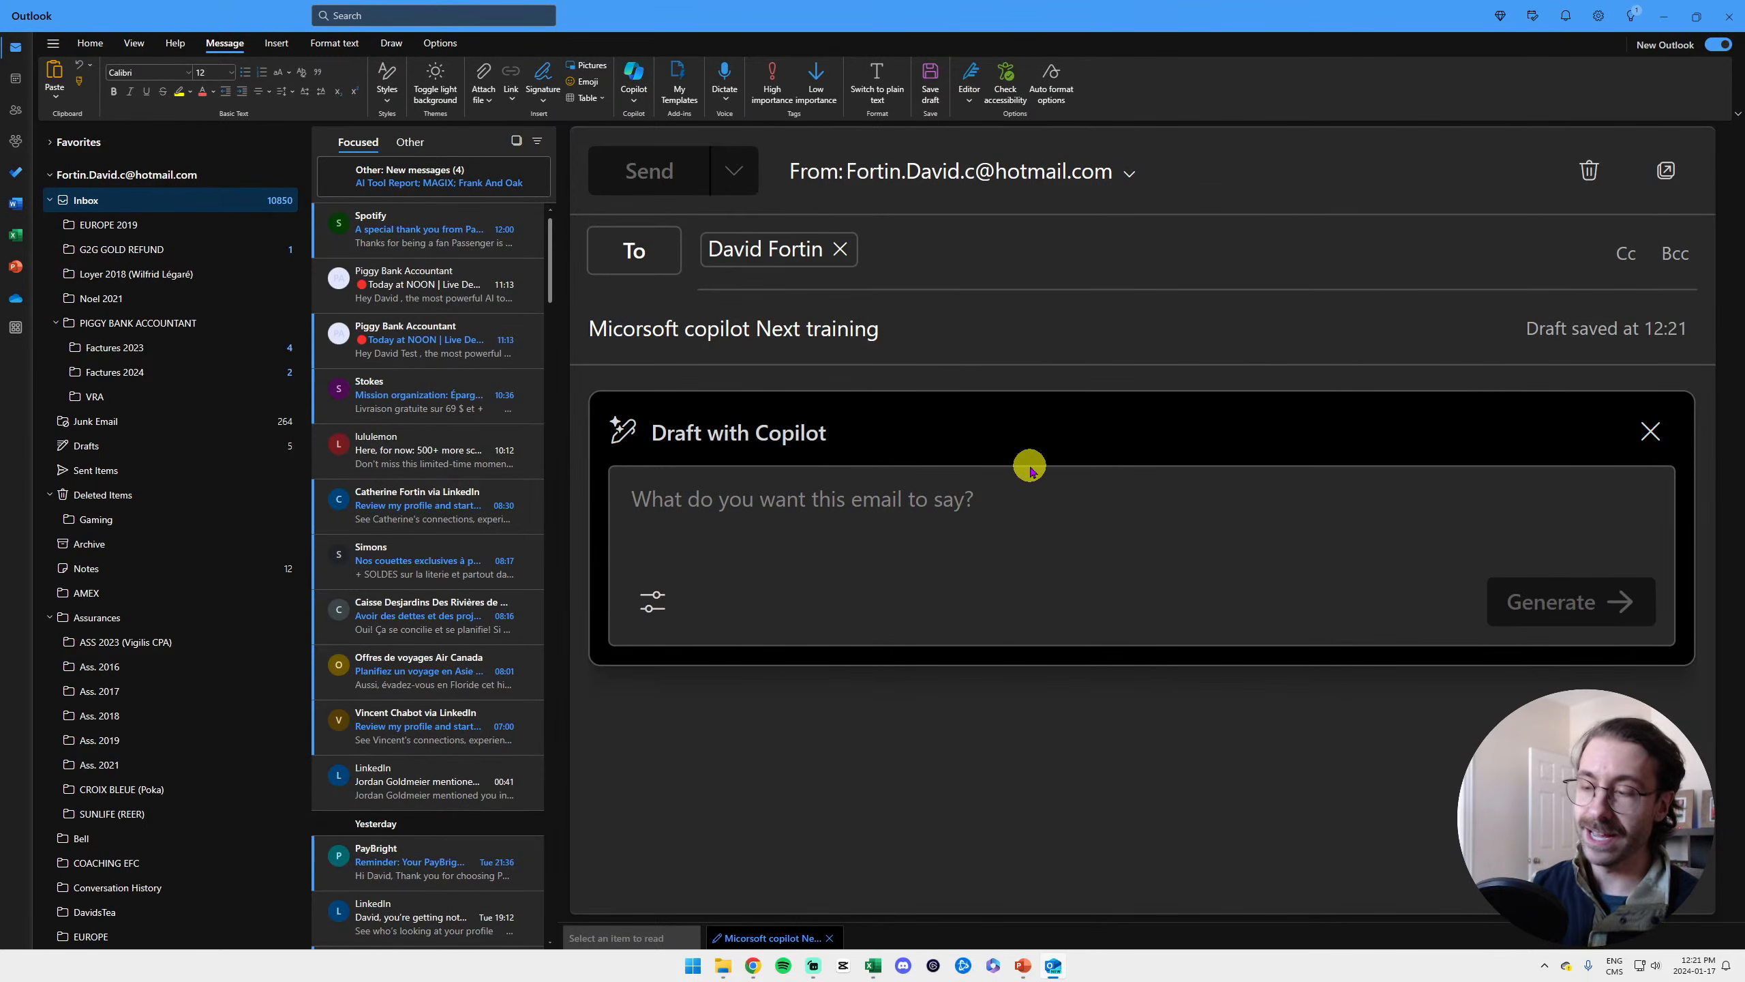
text(I want to invite David, one week from n)
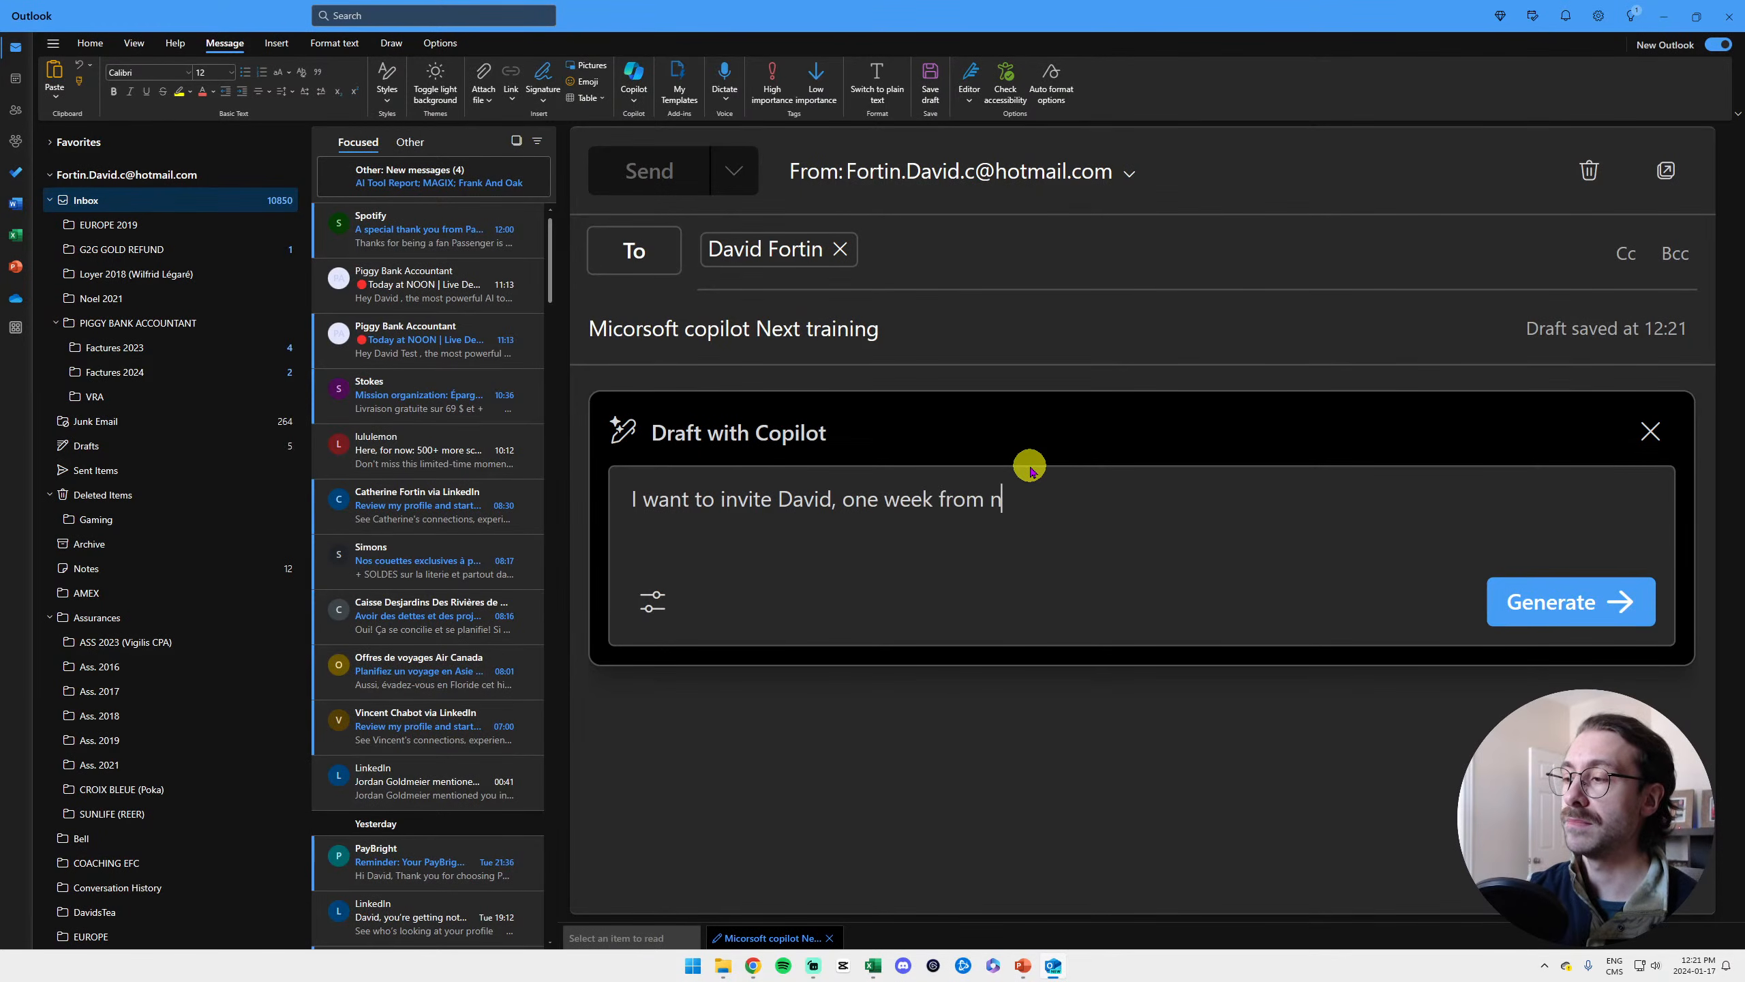
text(ow, to a Microsoft Copilot training. It wil)
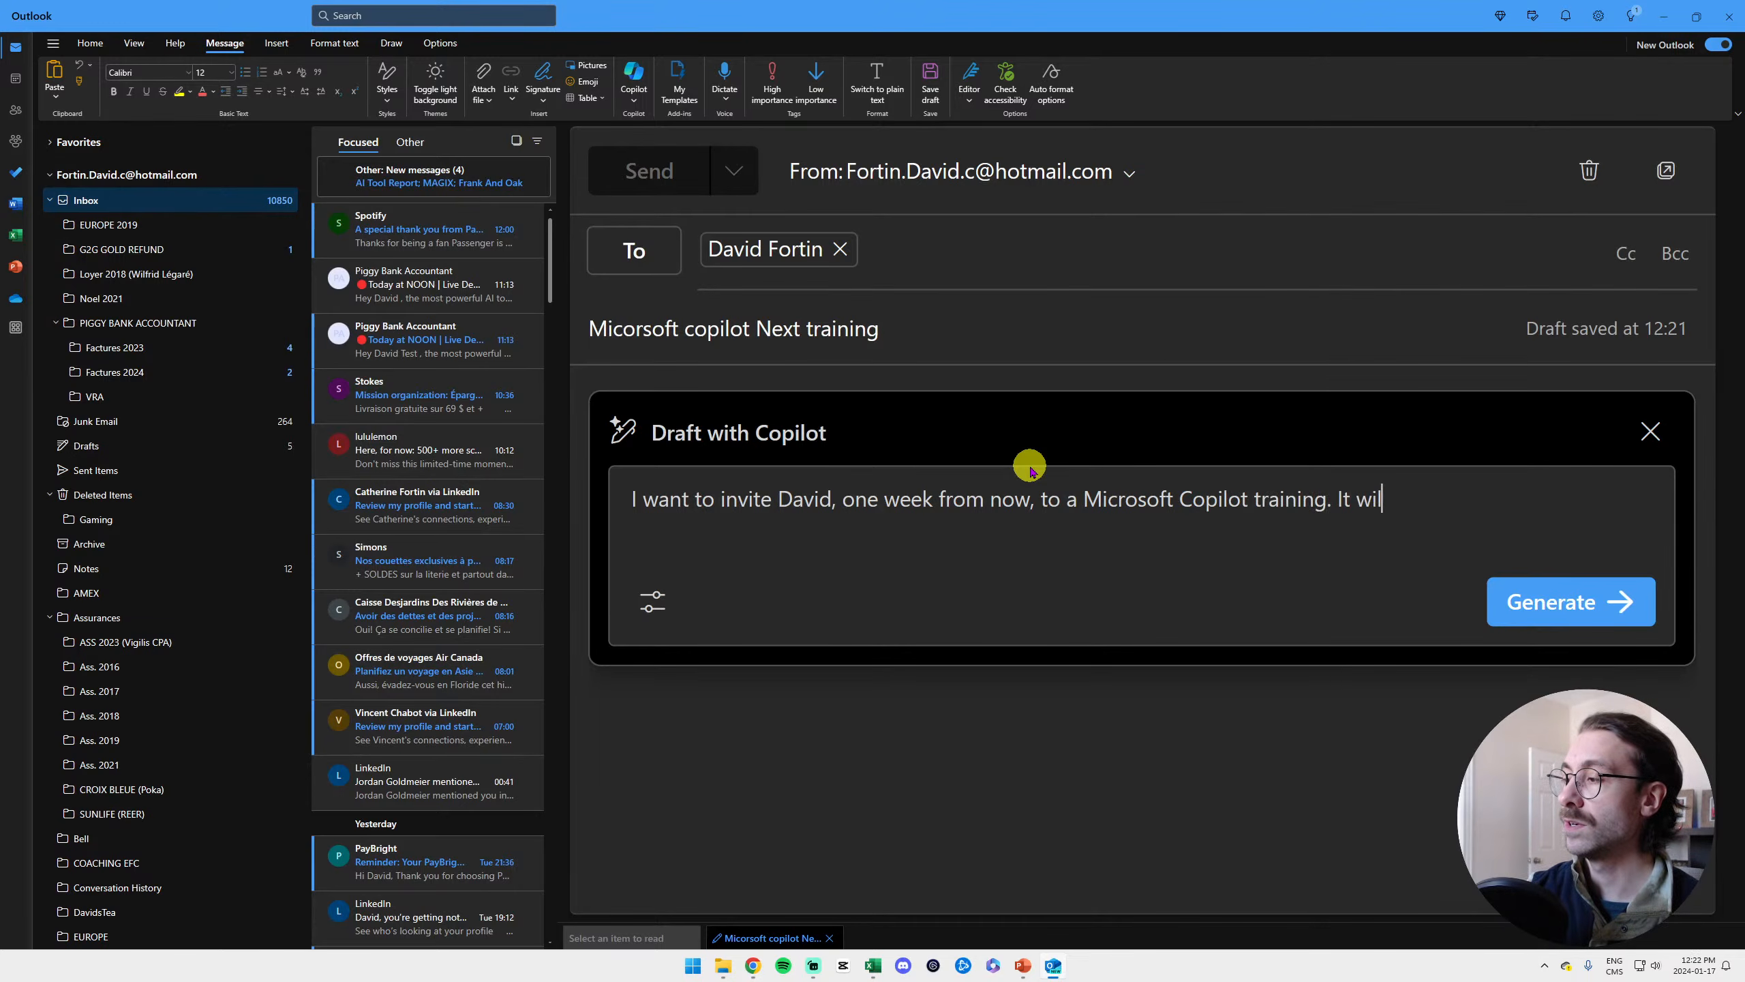
text(l be live on the piggy bank accounting)
key(BackSpace)
key(BackSpace)
key(BackSpace)
text(ant youtube )
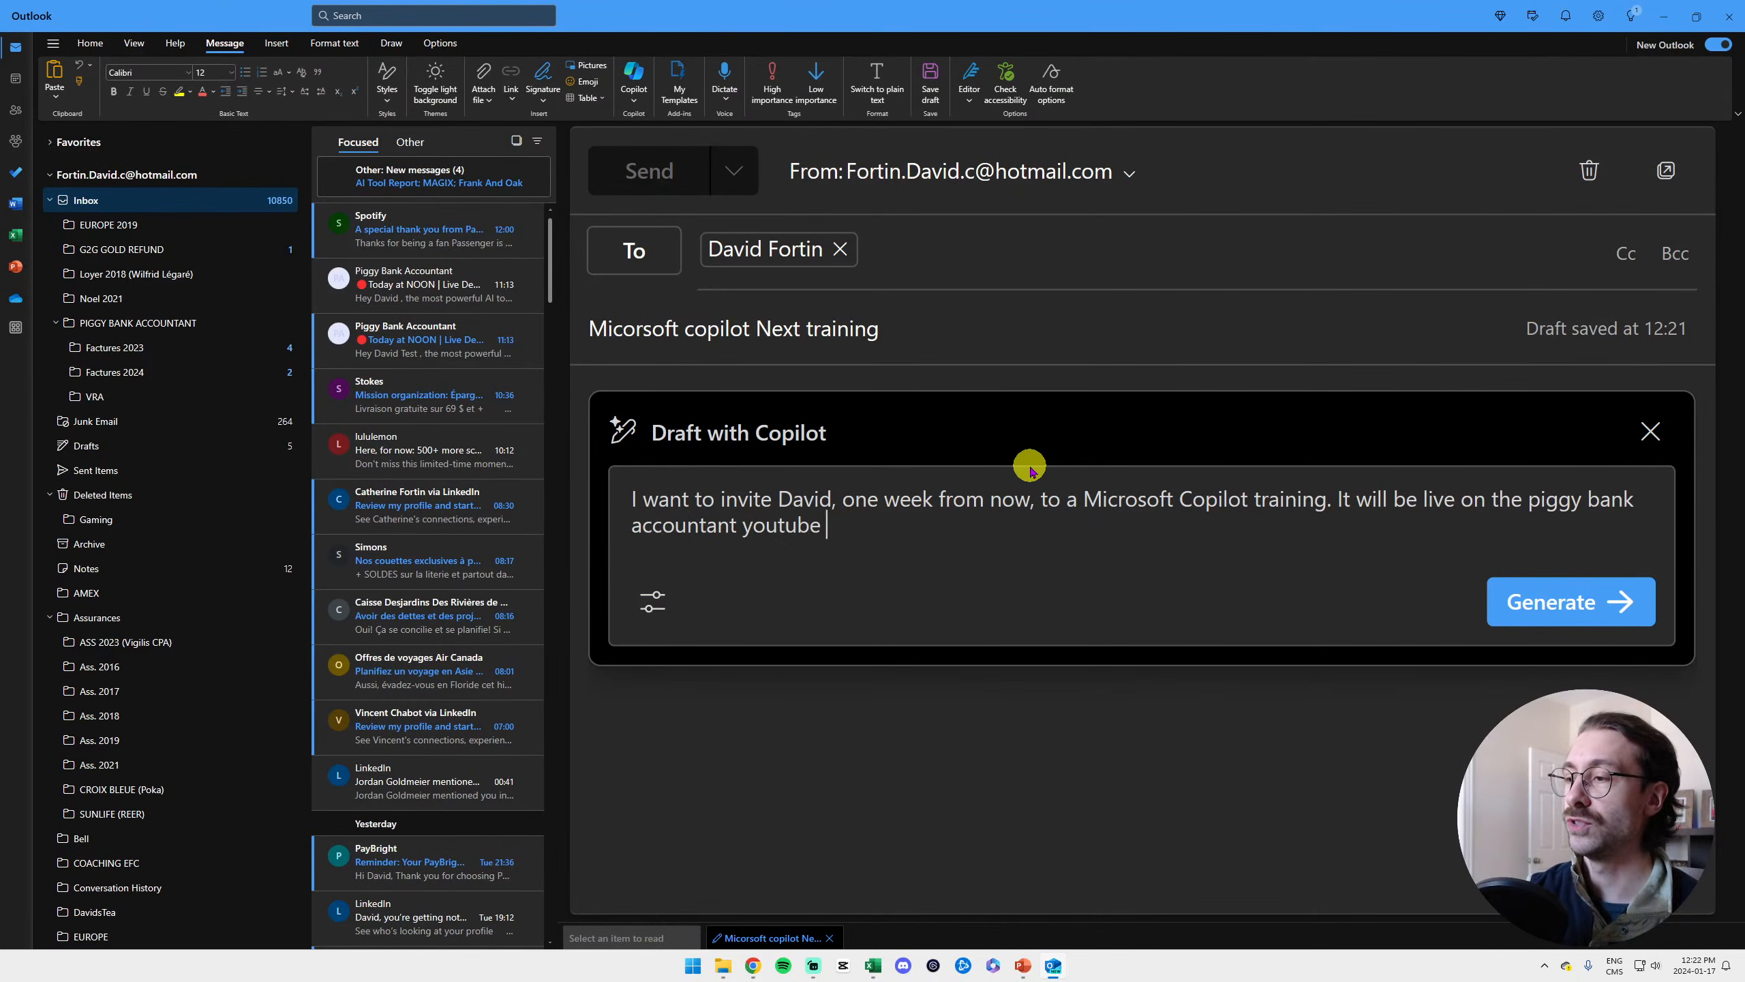
text(channel. It's going)
key(BackSpace)
text(ng to be at 1 PM EST.)
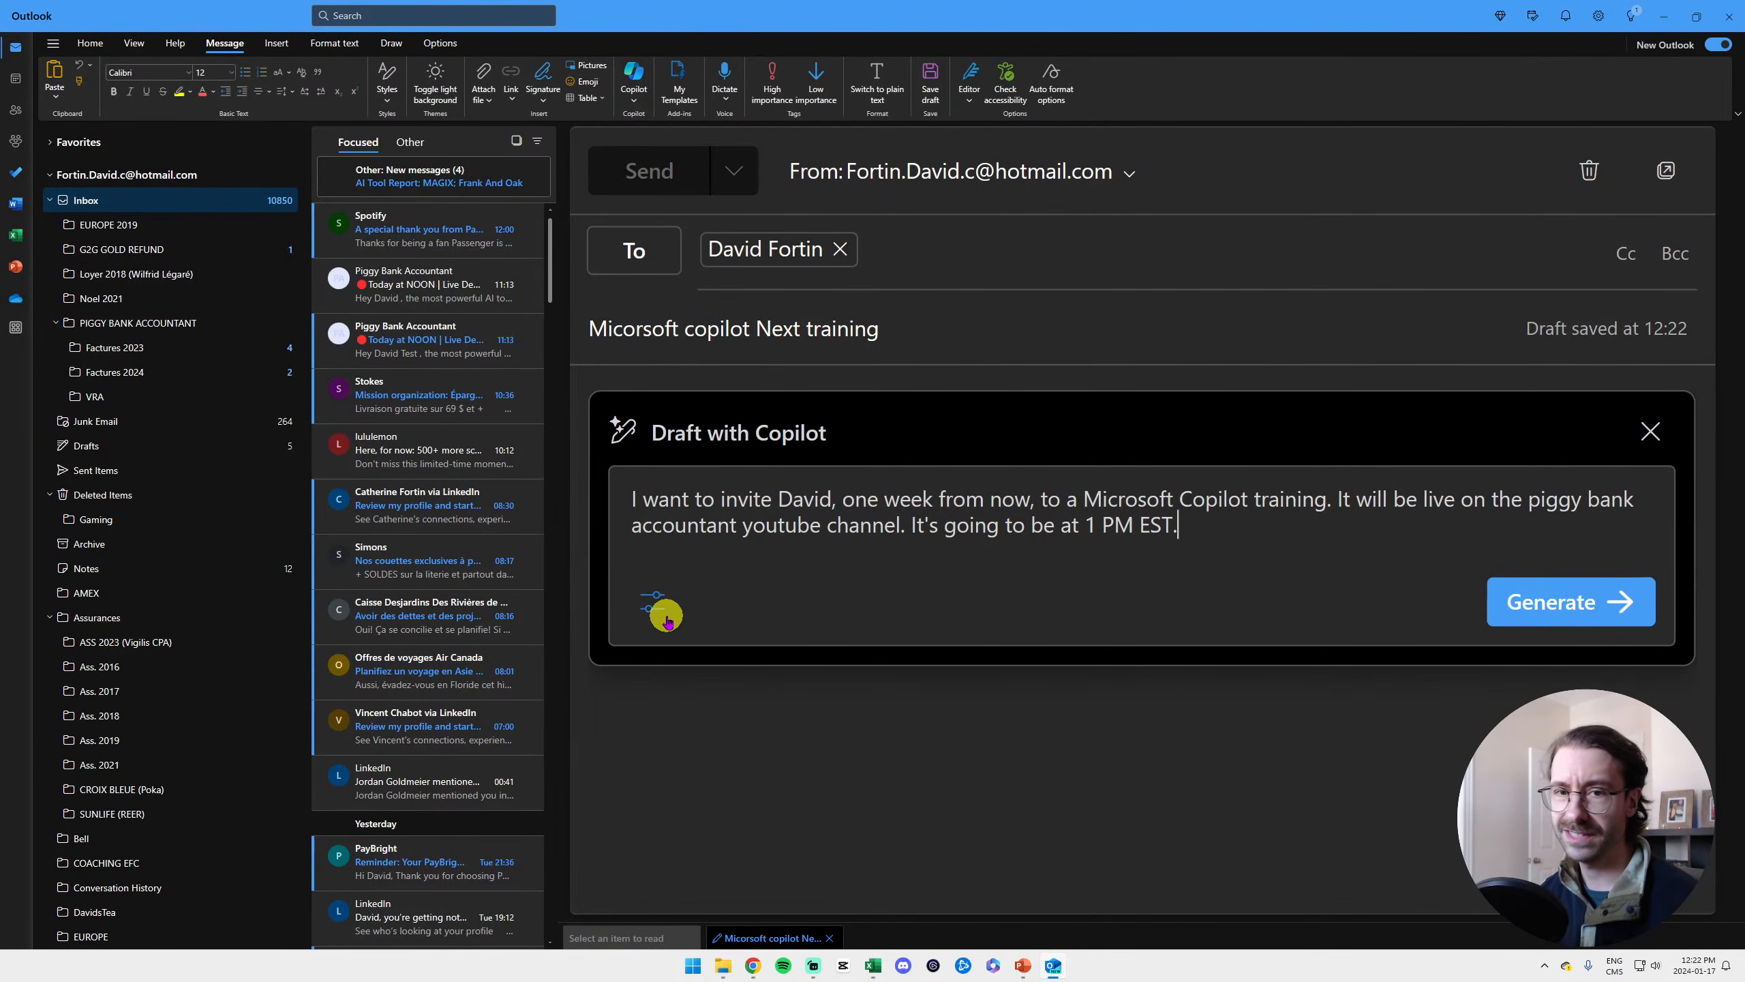
Check the draft's tone and length options, leaving Casual and Short selected, and generate the email
click(651, 608)
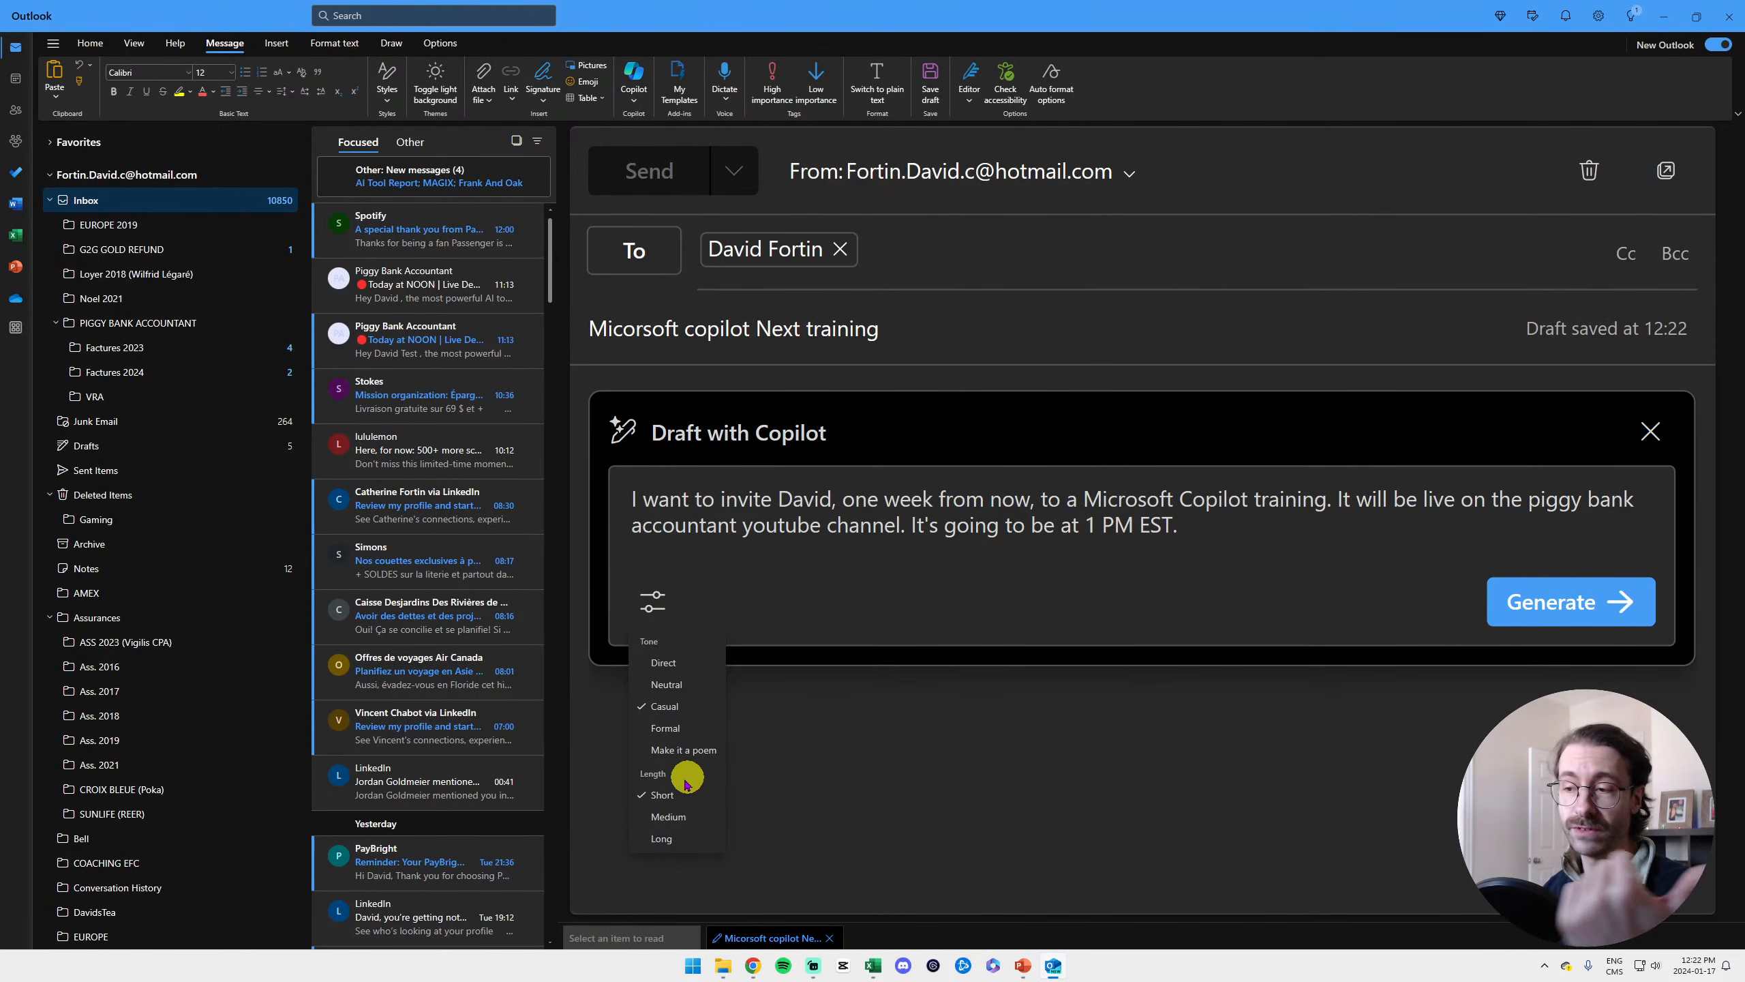
click(821, 524)
click(1565, 615)
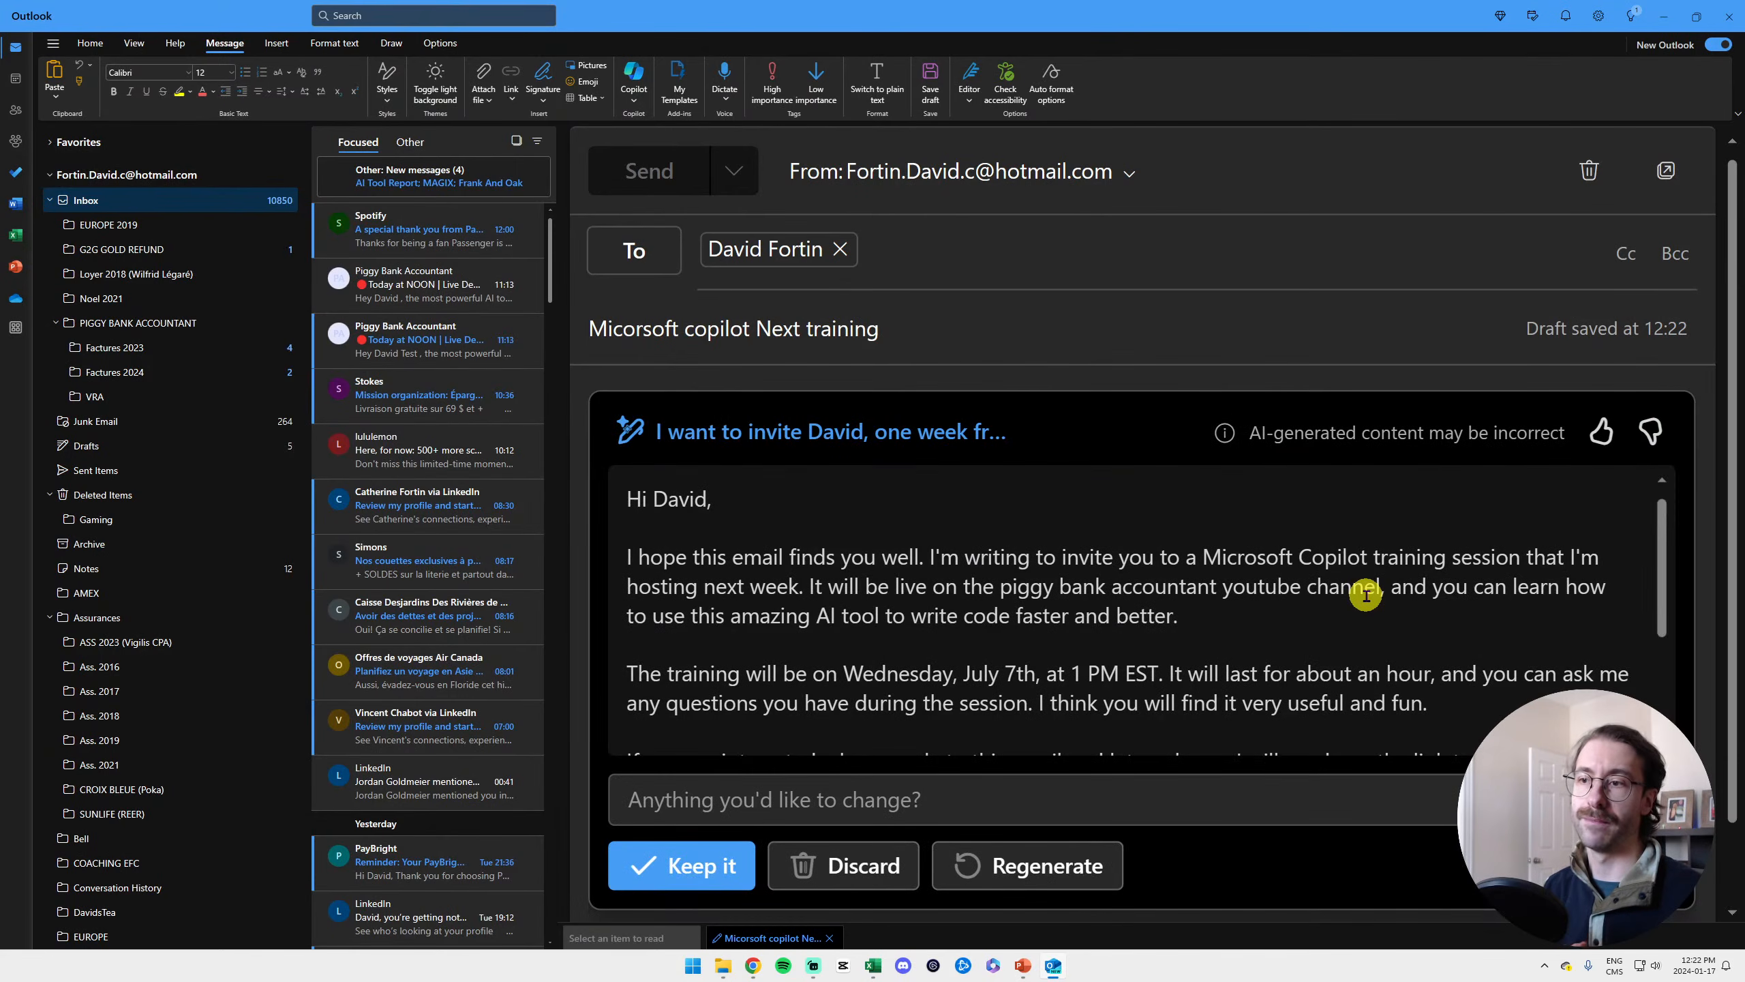
Proofread the generated invitation, checking its opening paragraph and the stated date and time of the training
scroll(907, 522, down, 1)
scroll(772, 543, up, 1)
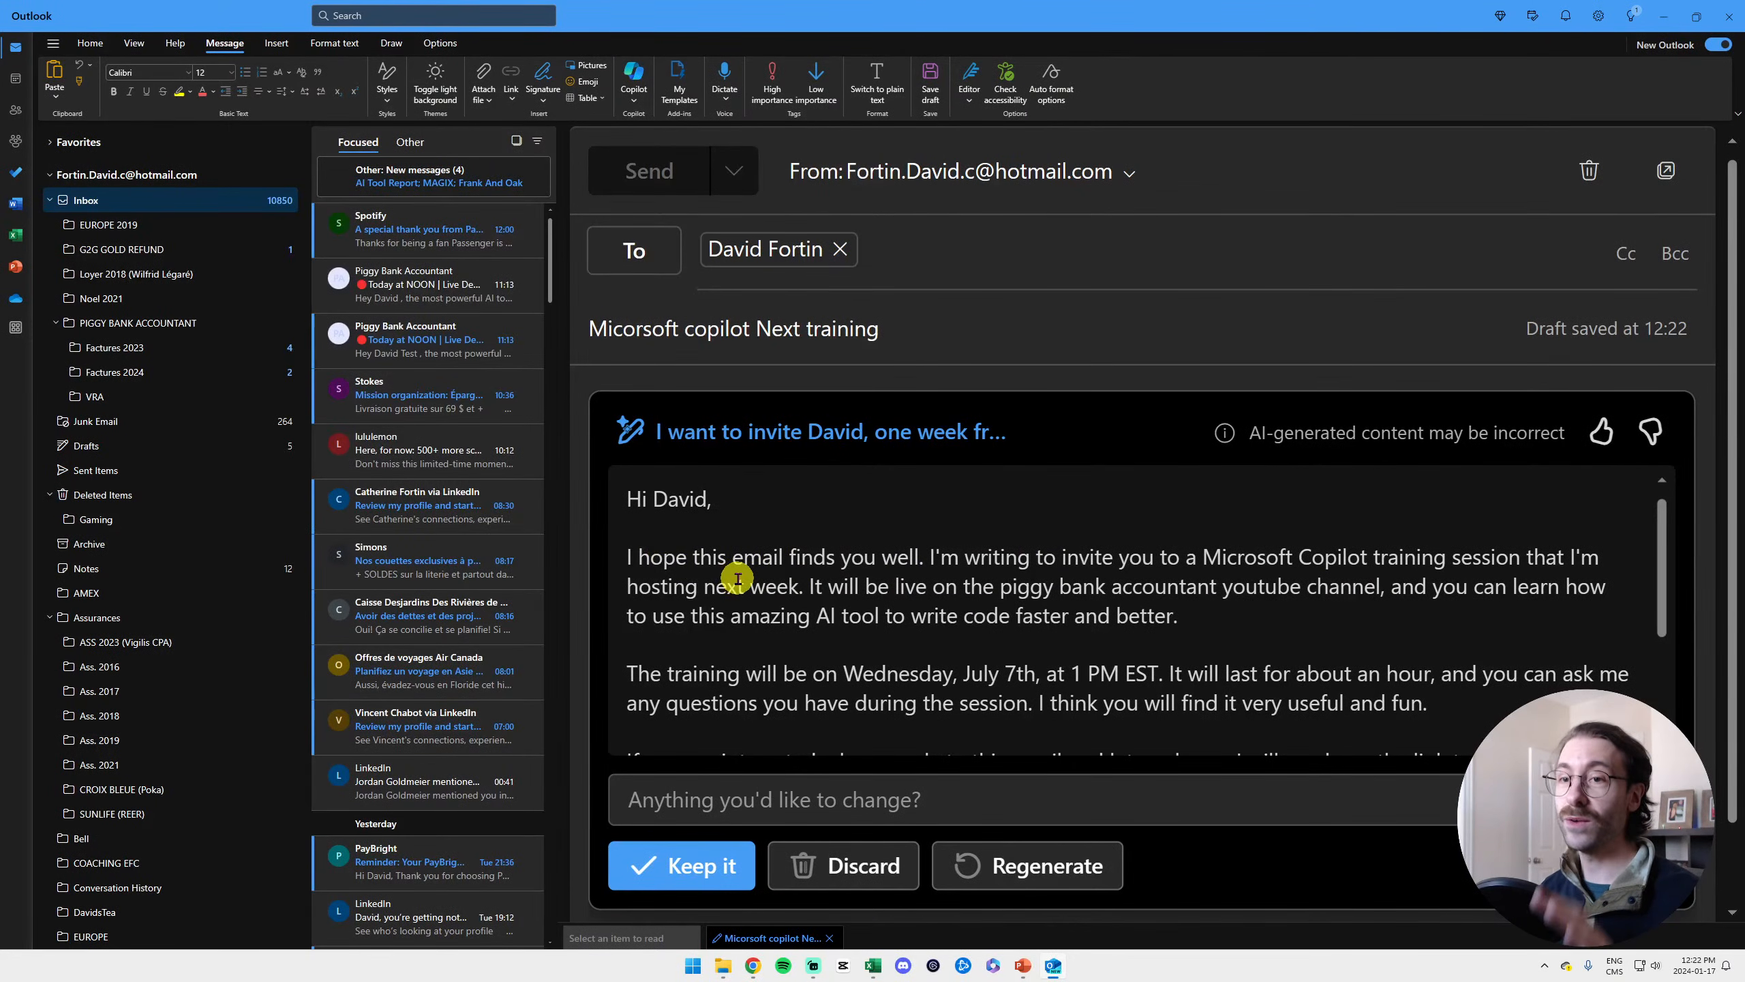
drag(628, 557, 1192, 613)
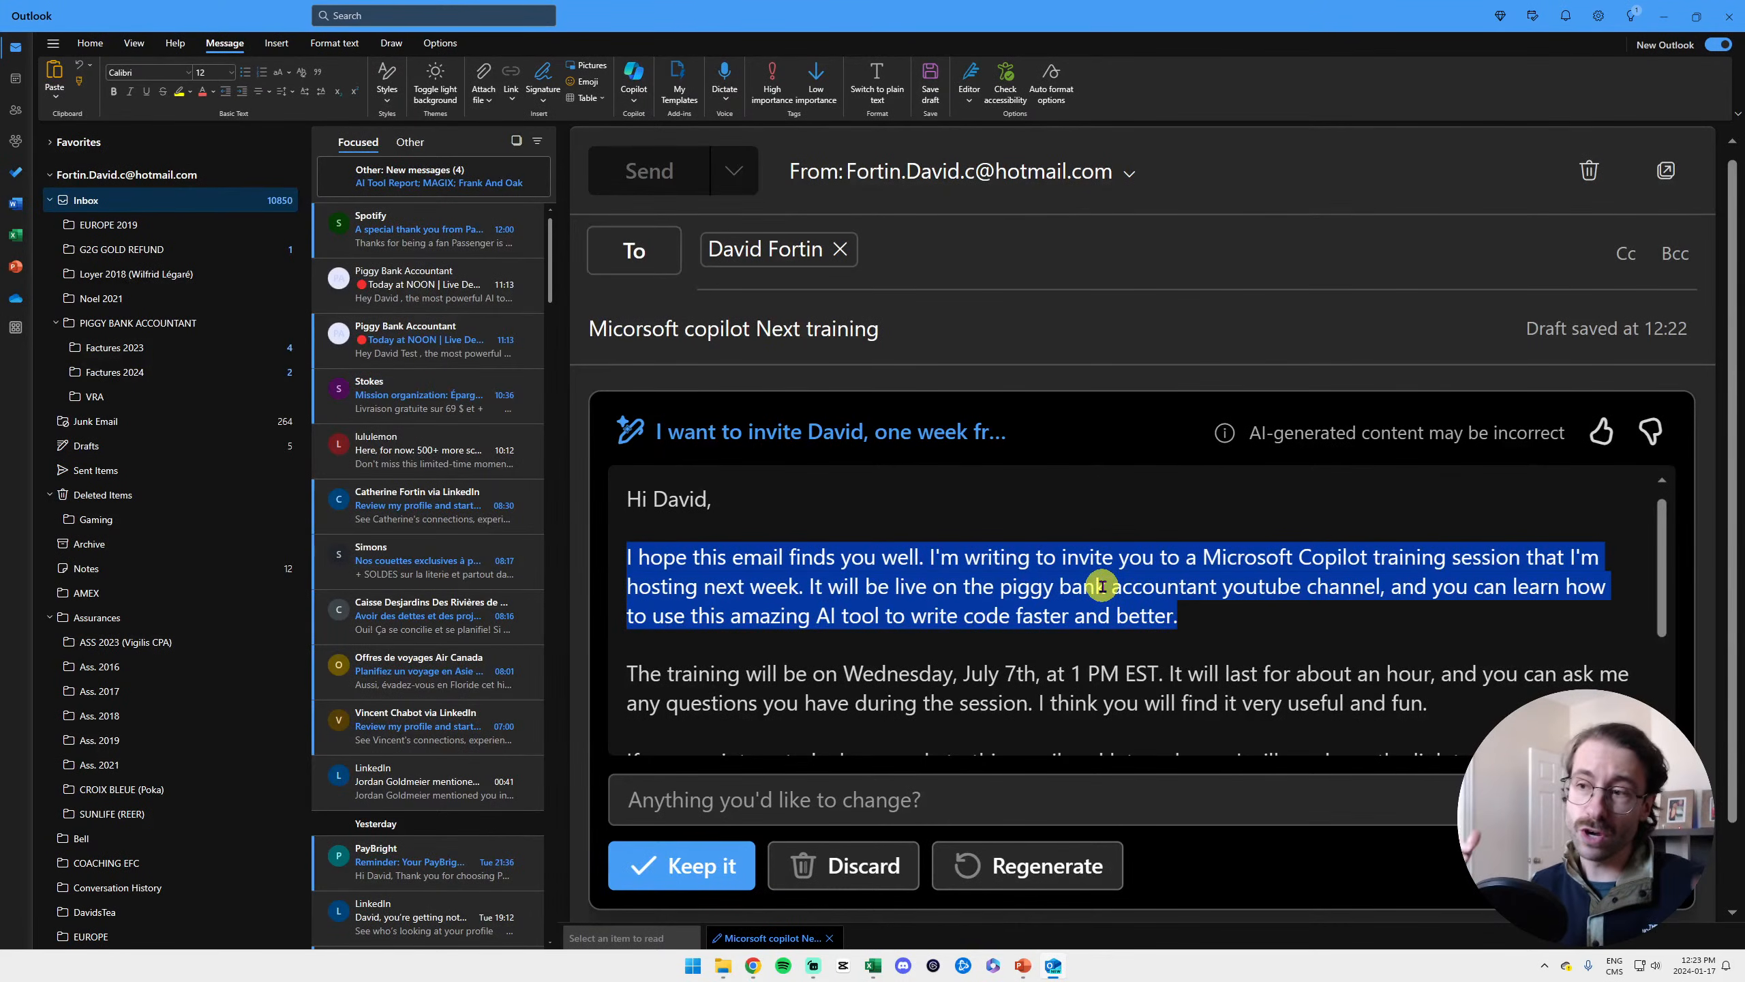
scroll(1072, 523, down, 1)
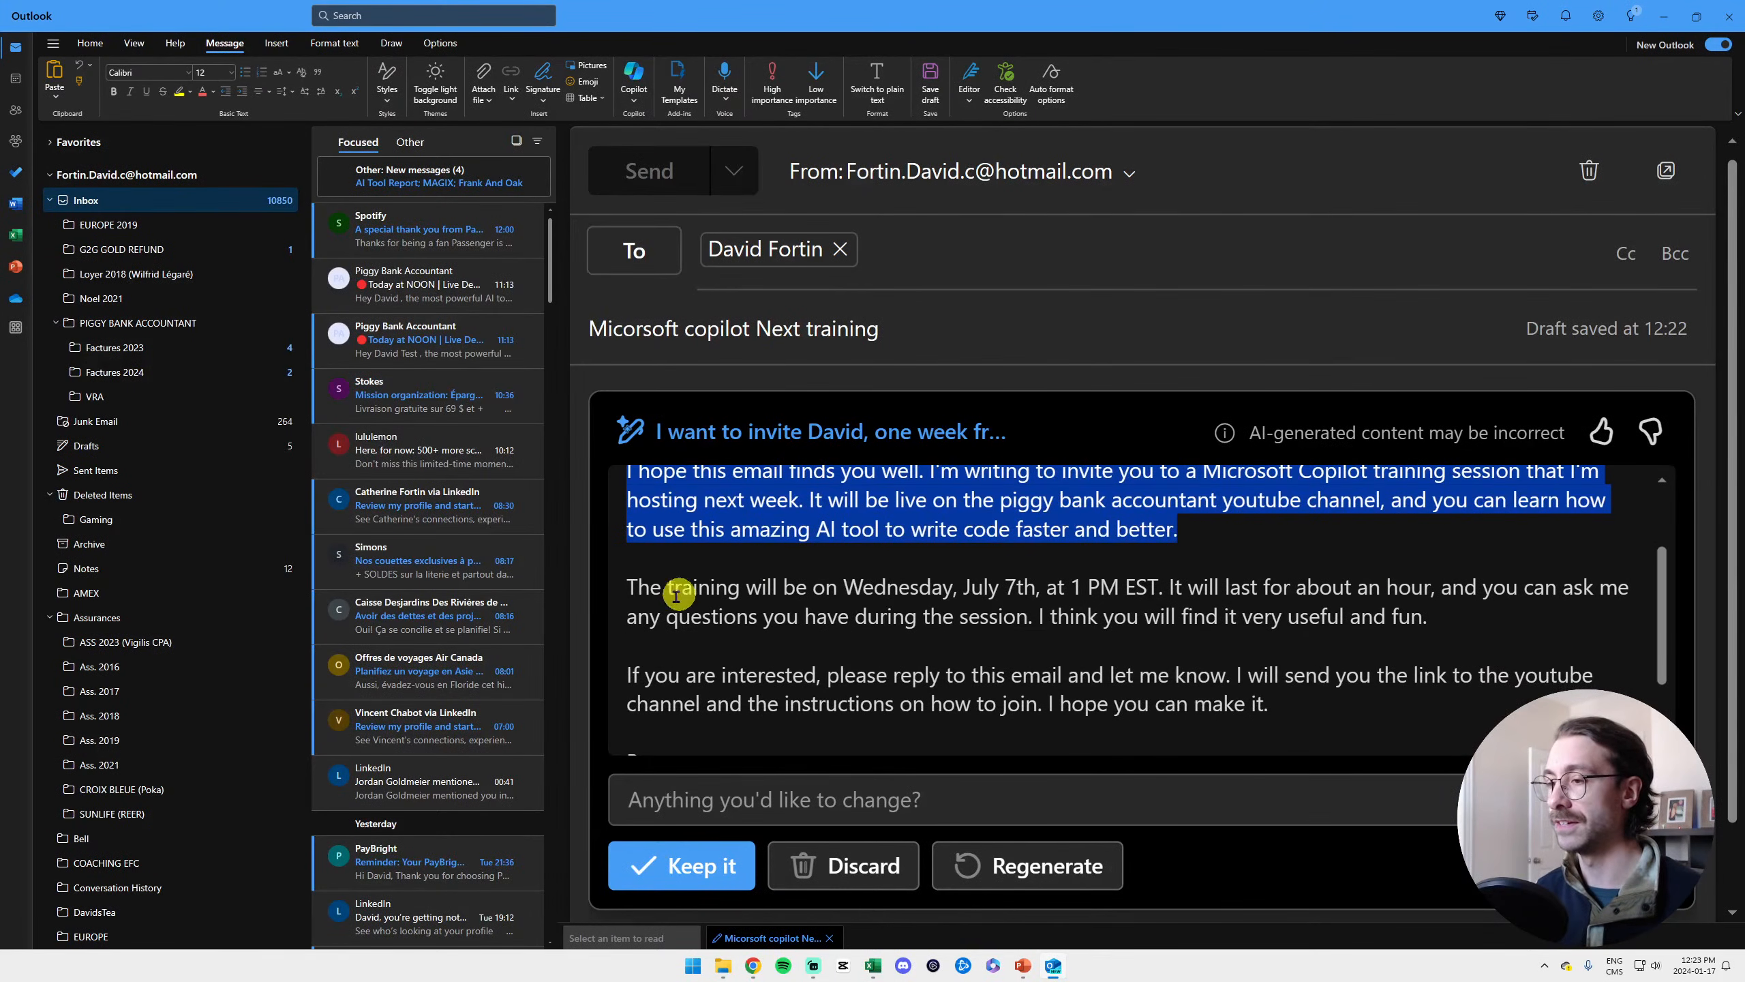
drag(627, 588, 1024, 582)
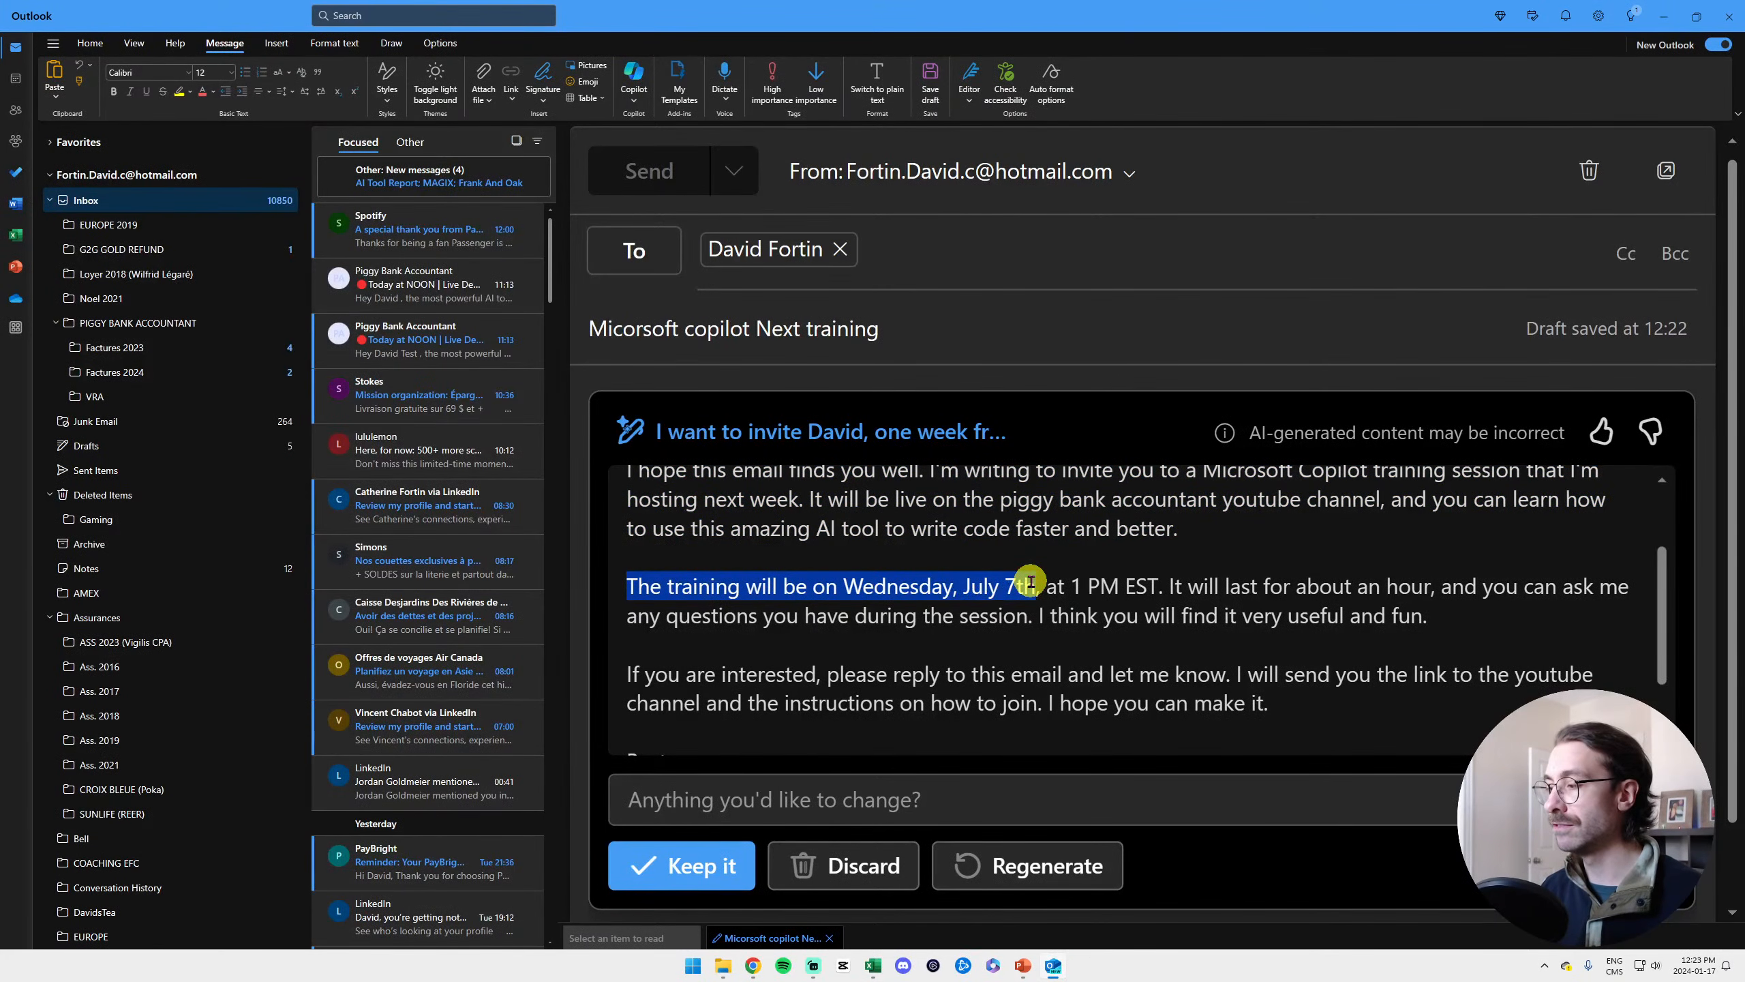
click(1029, 583)
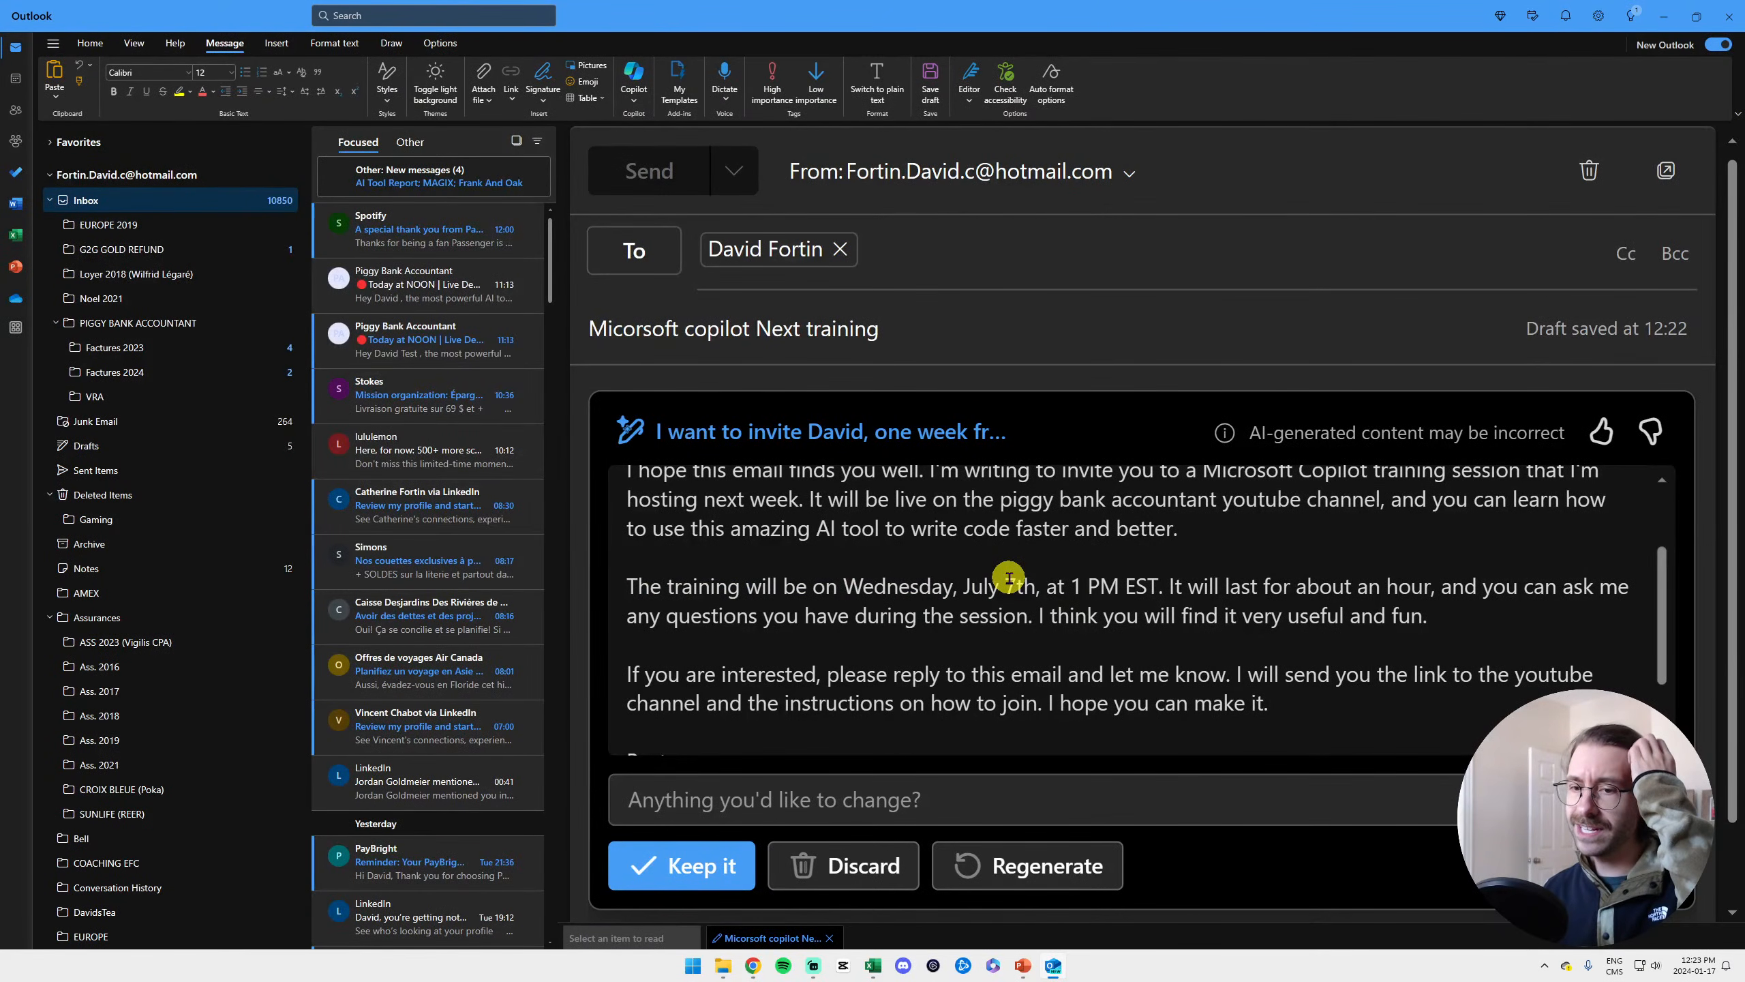
drag(1045, 585, 1166, 583)
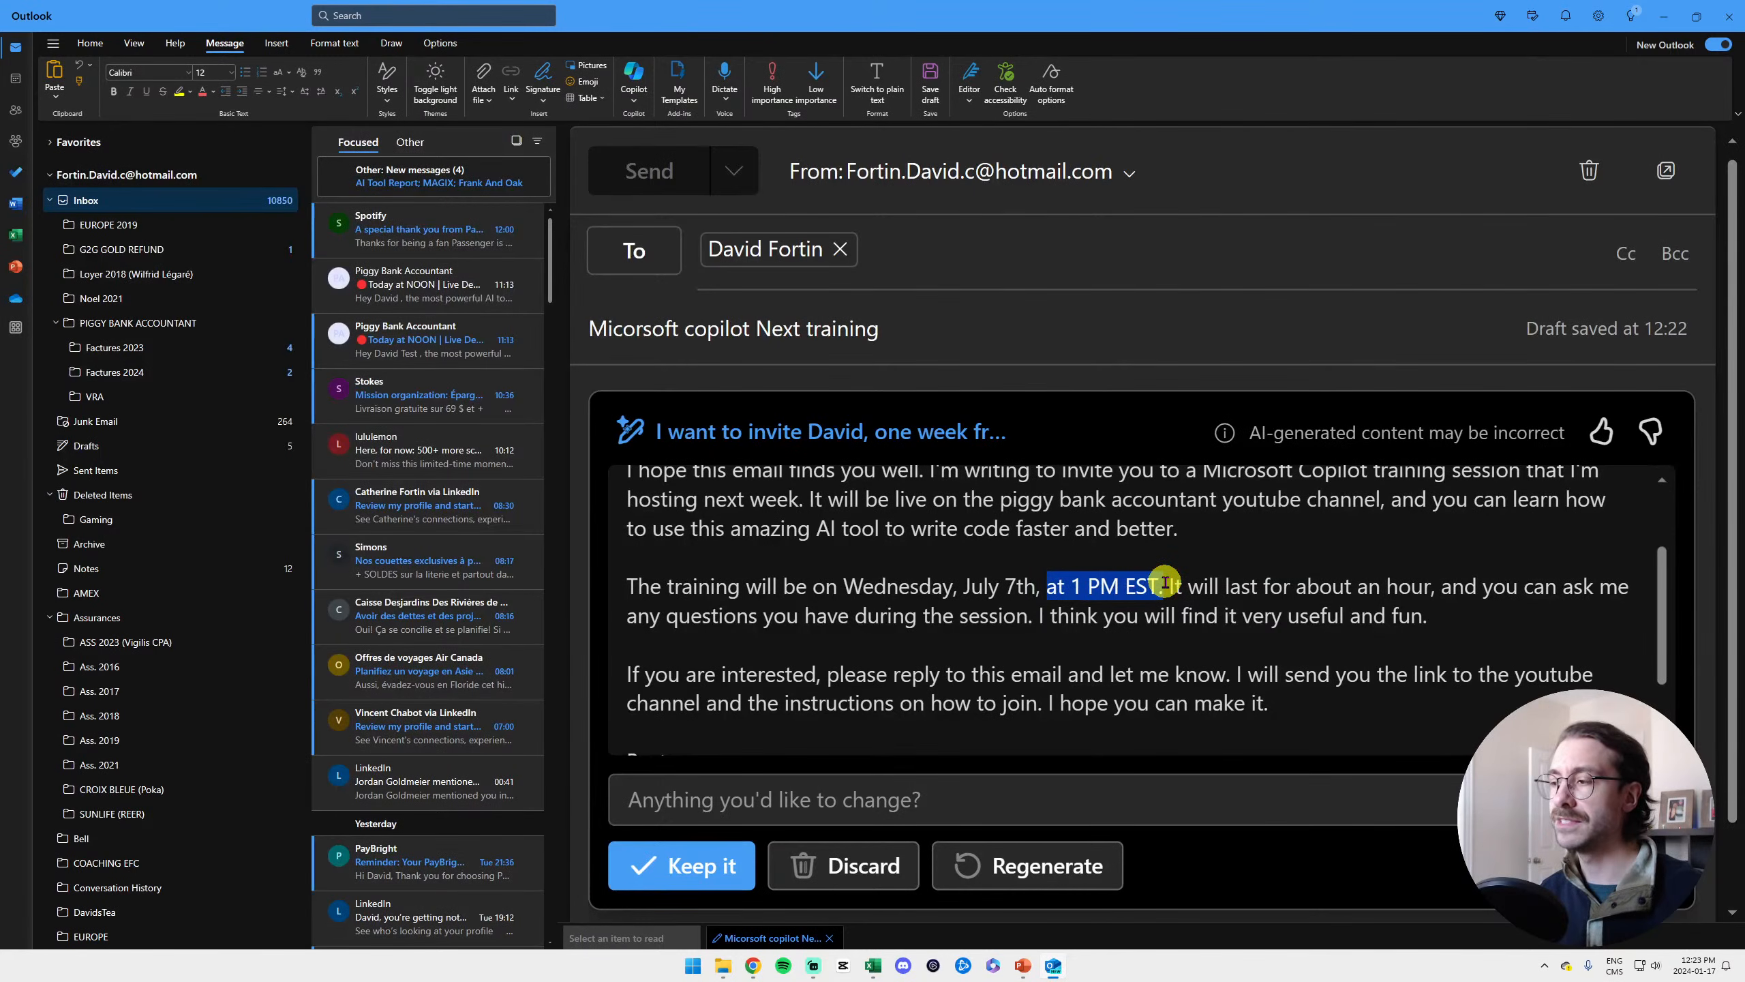
Tell Copilot that the July 7th date isn't right and it is January 24th, regenerate the email draft, and check its new date
click(1173, 585)
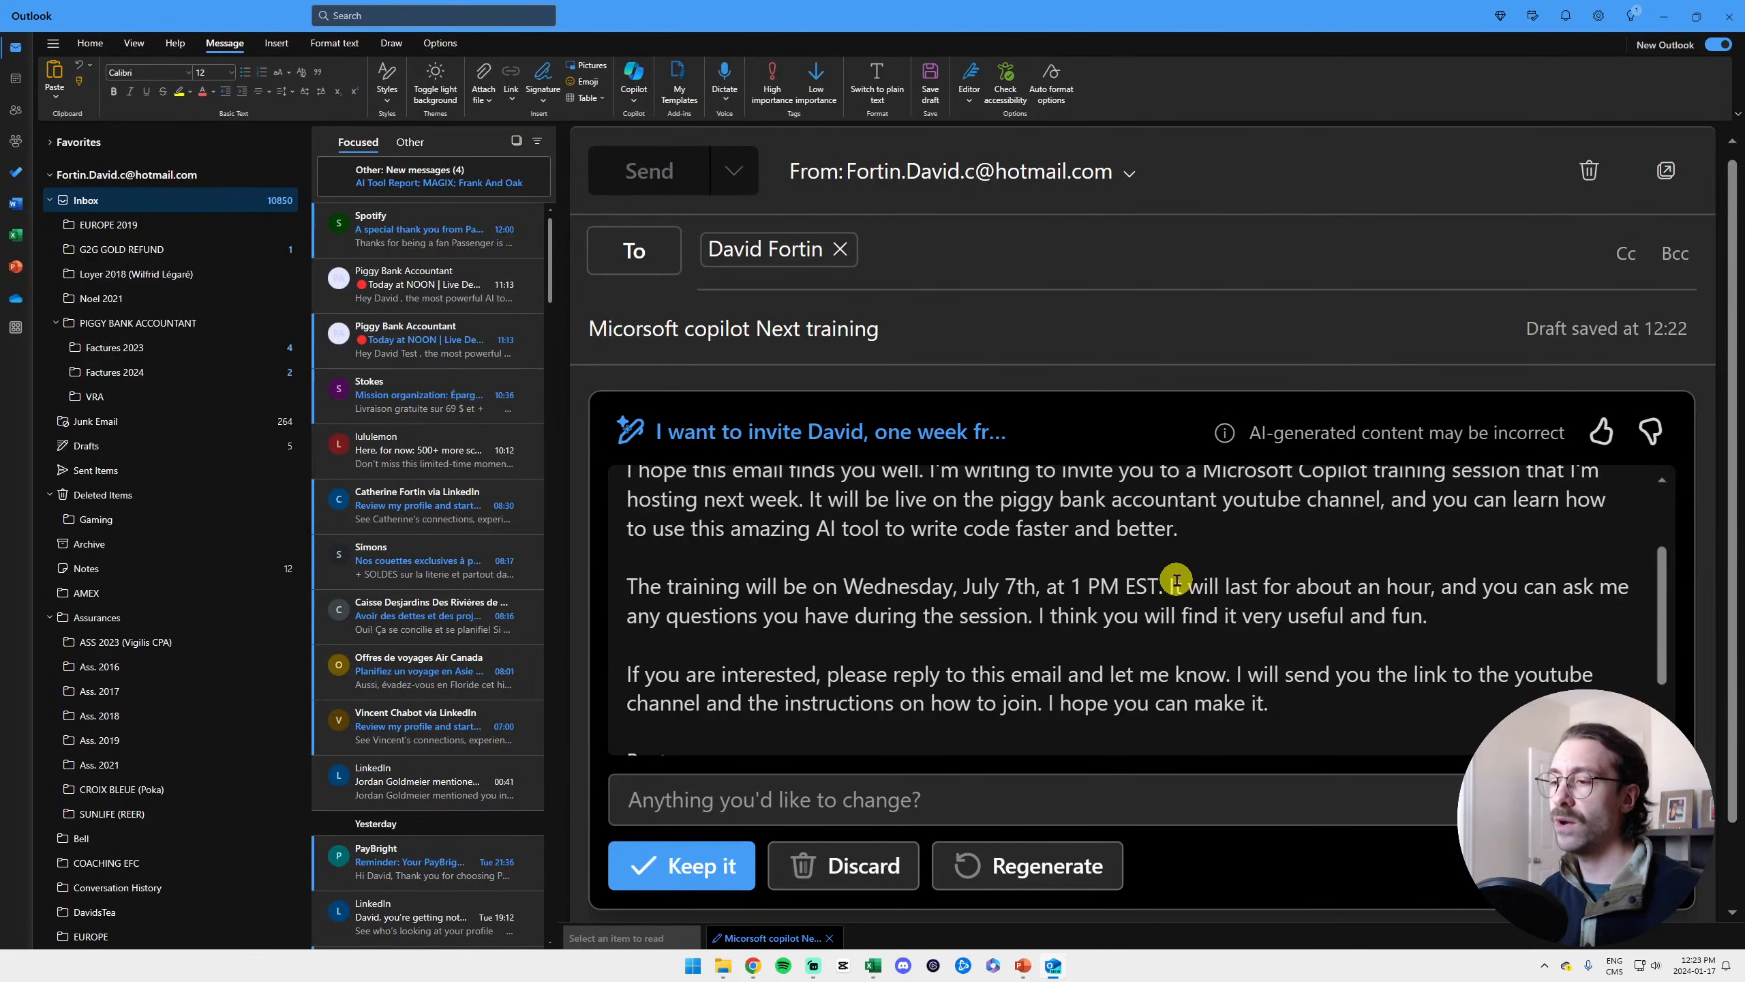
scroll(1169, 581, down, 2)
click(814, 792)
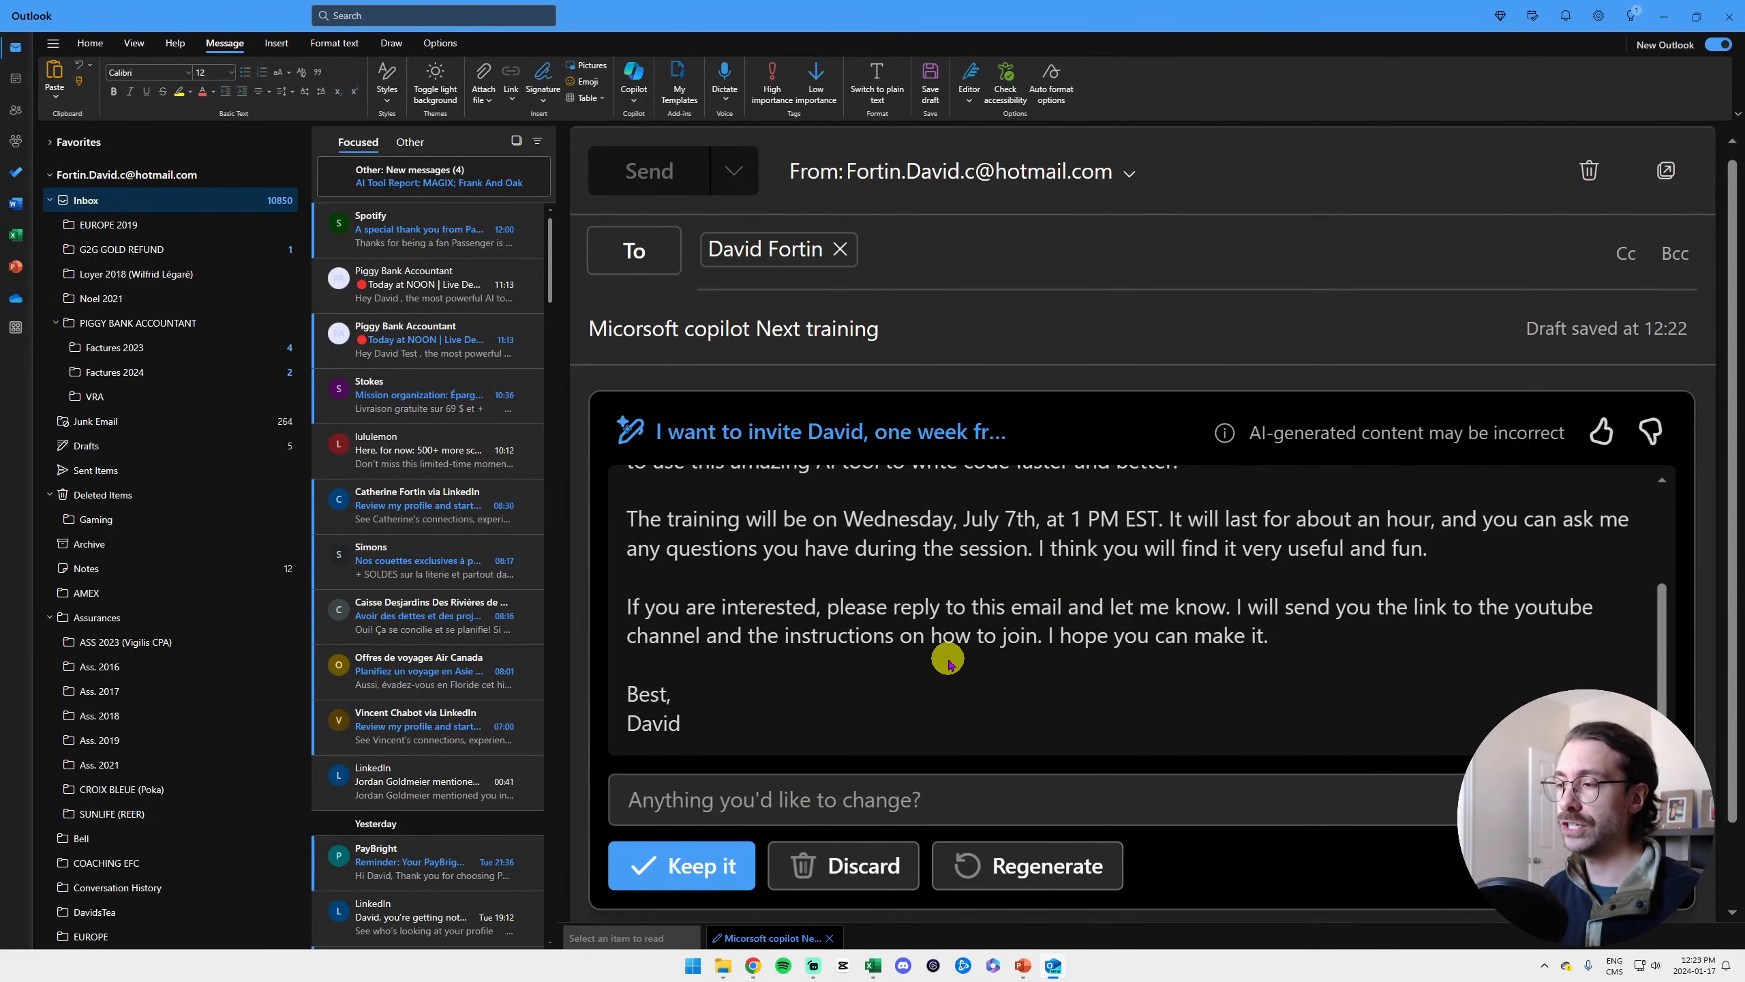
text(The dat)
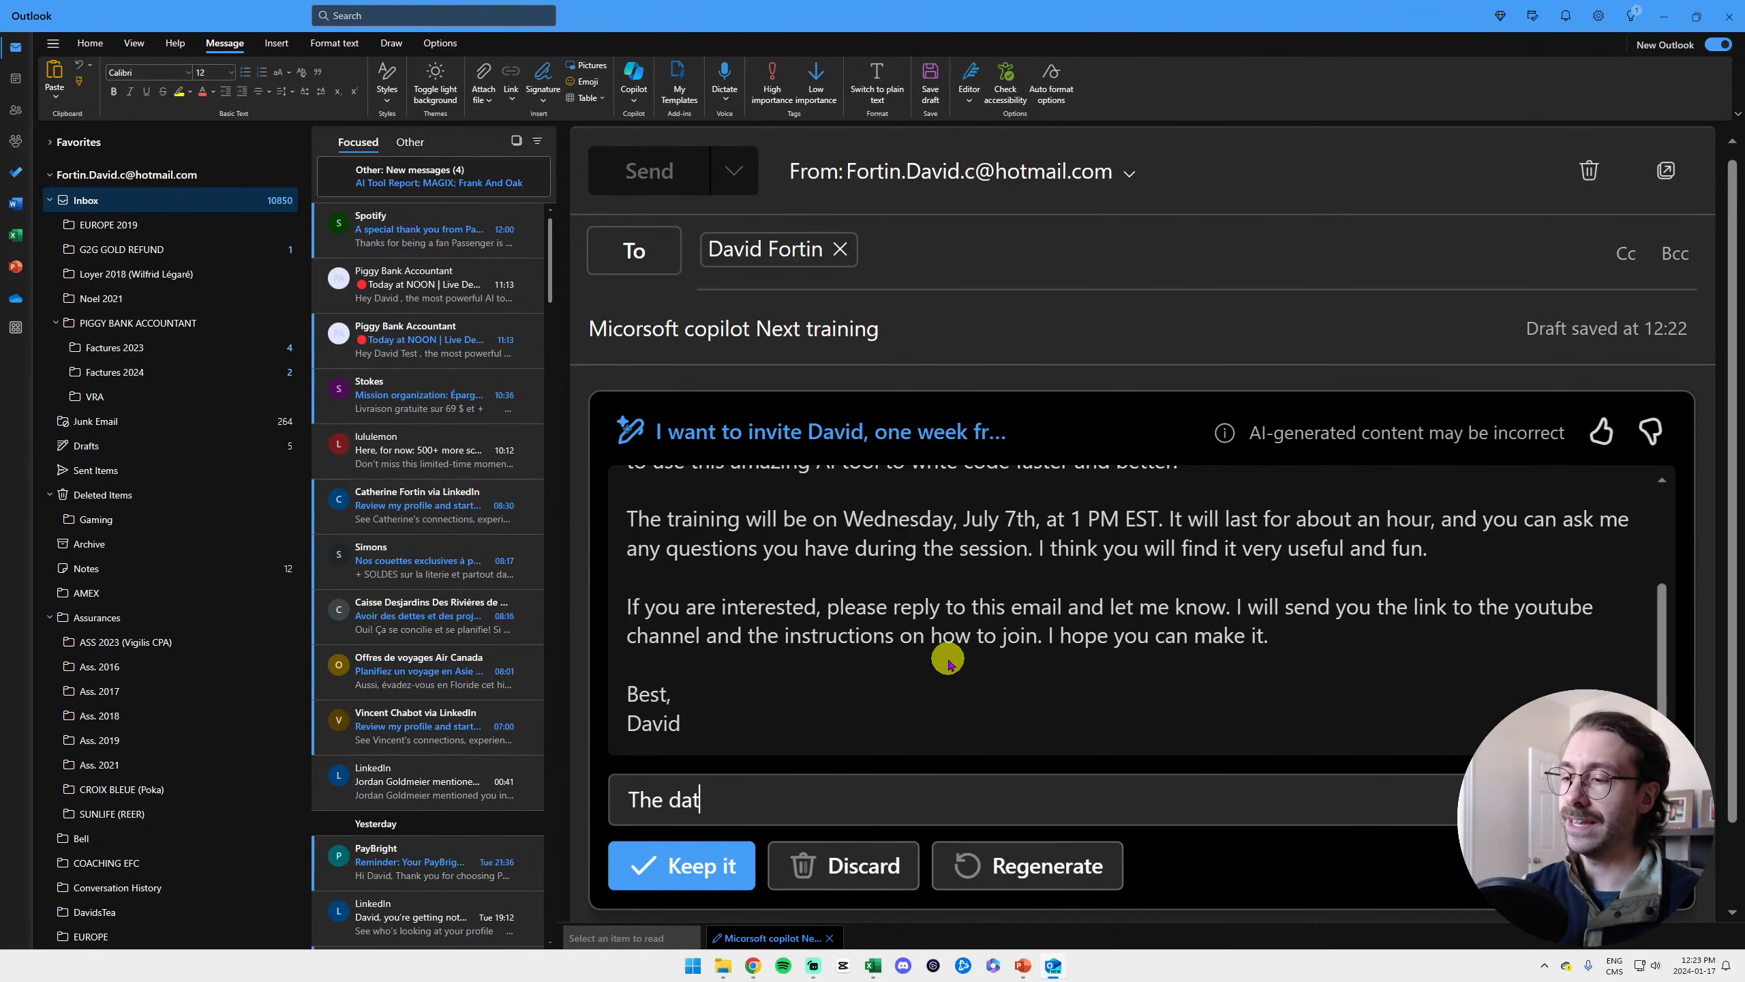
text(e of july 7th is)
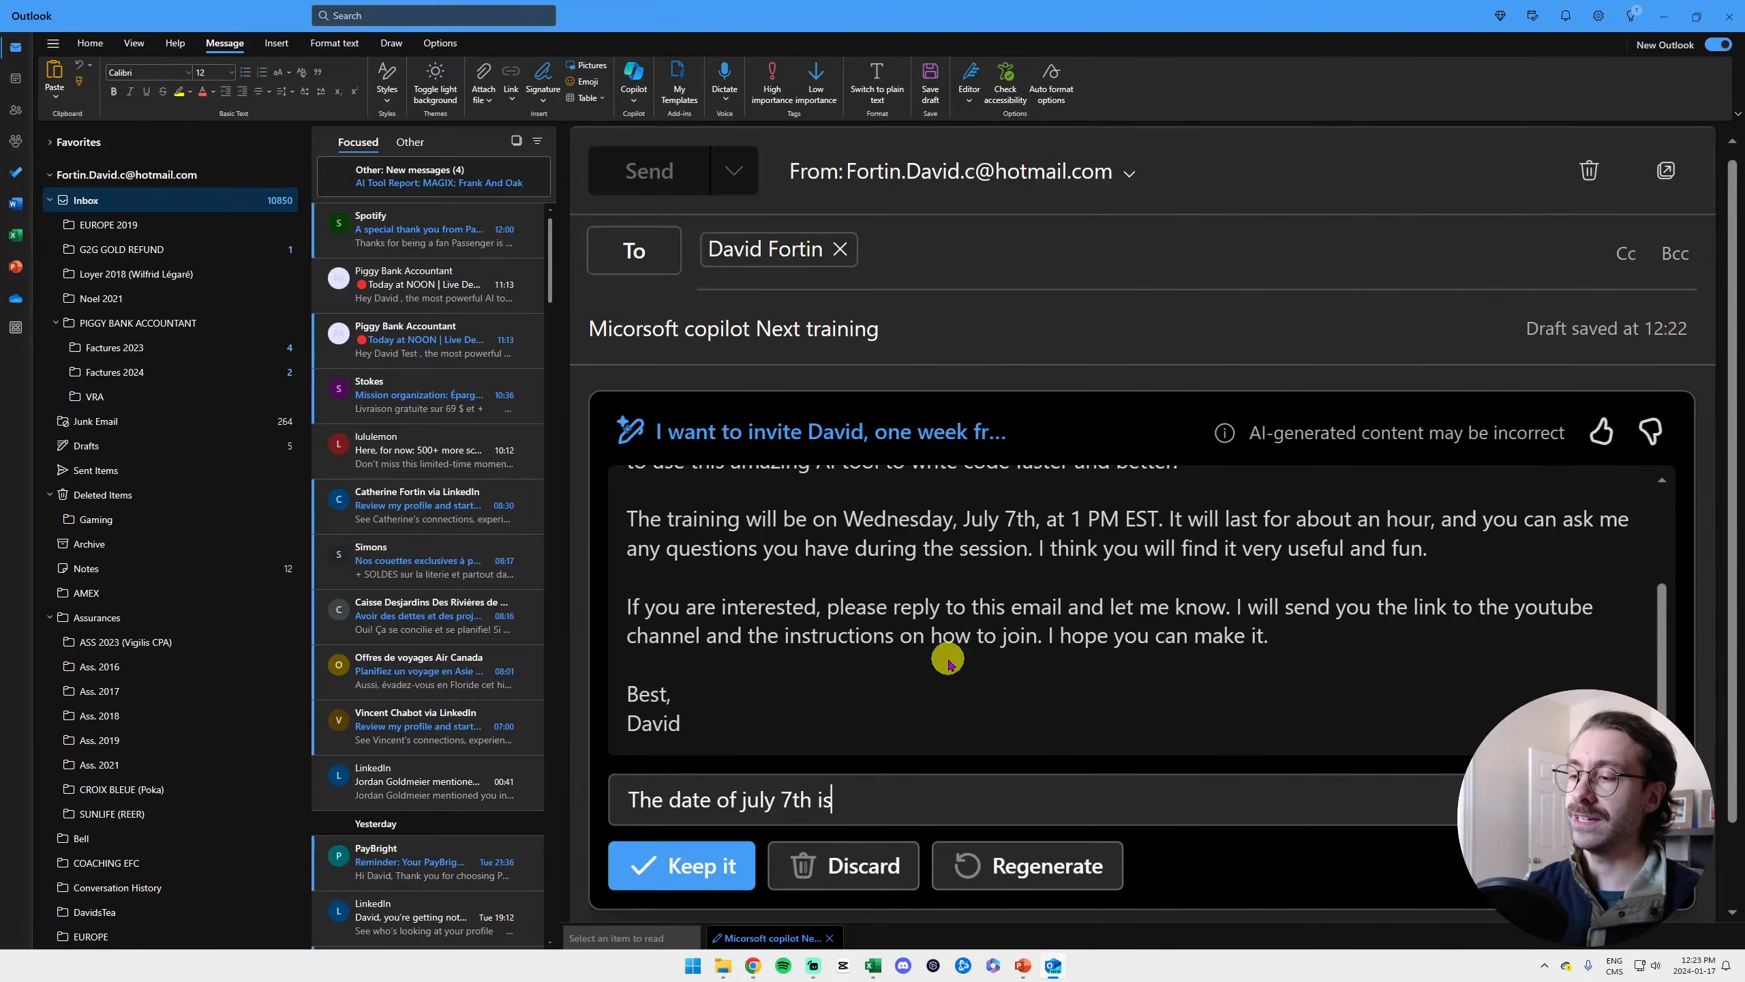
text(nt right, it is january 24trh)
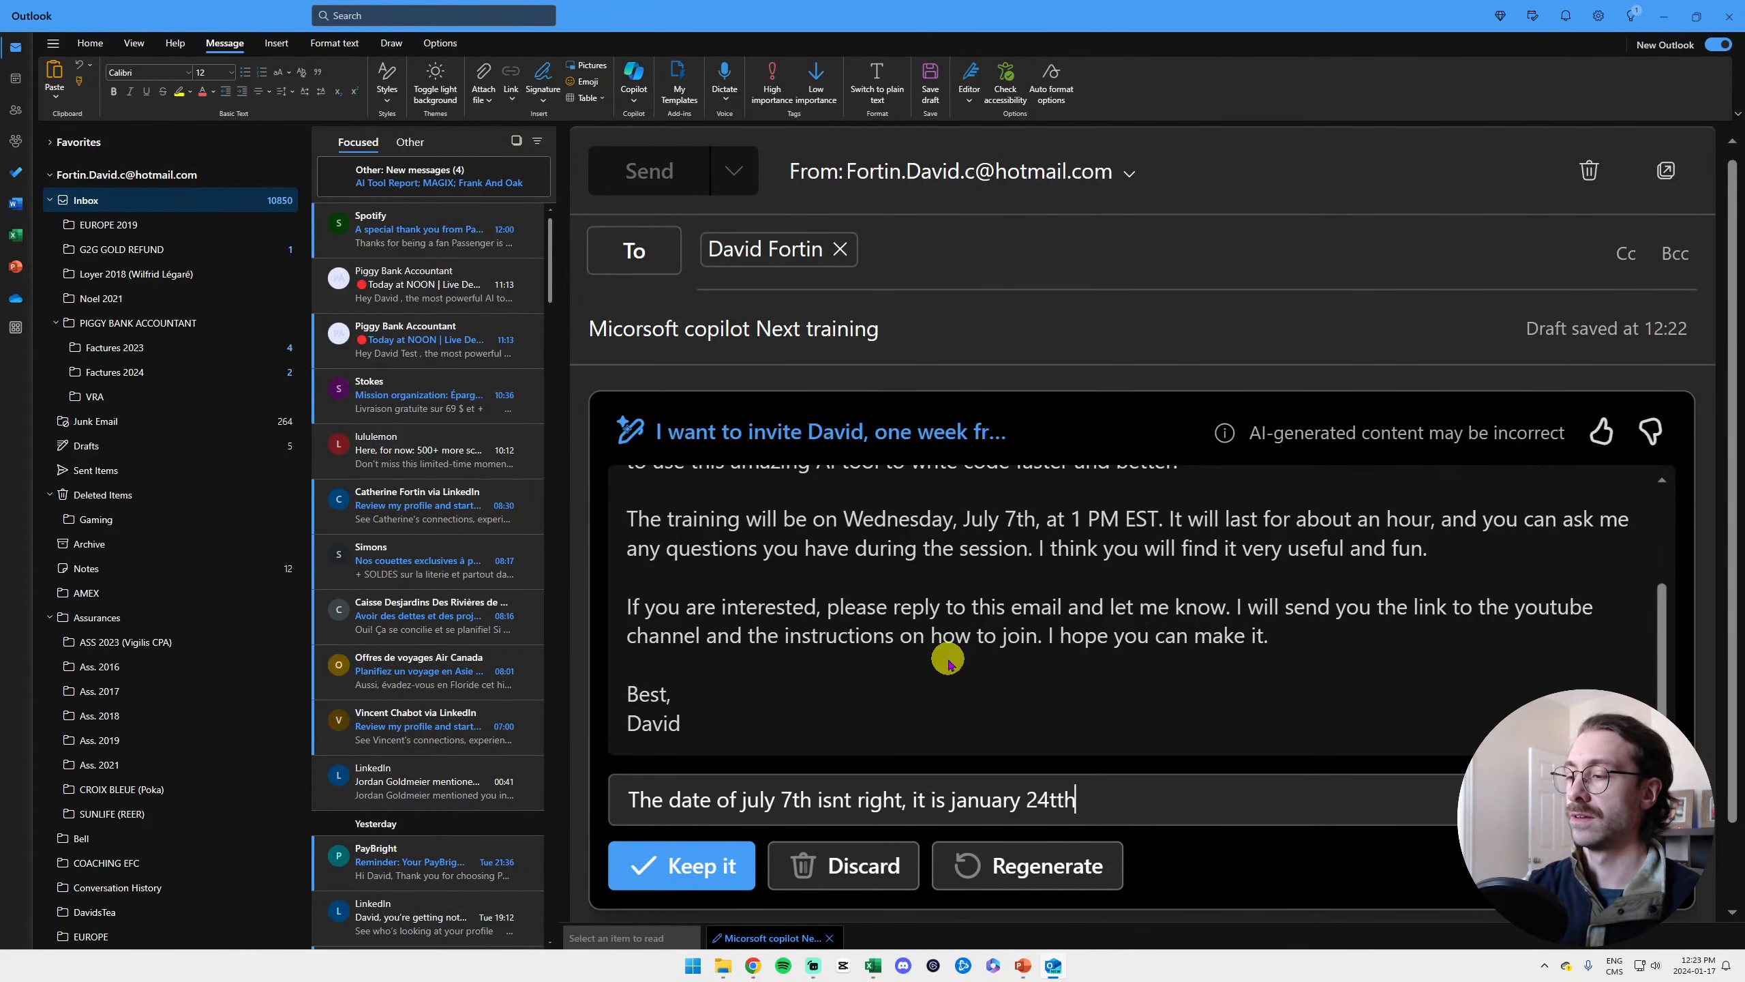
click(1072, 877)
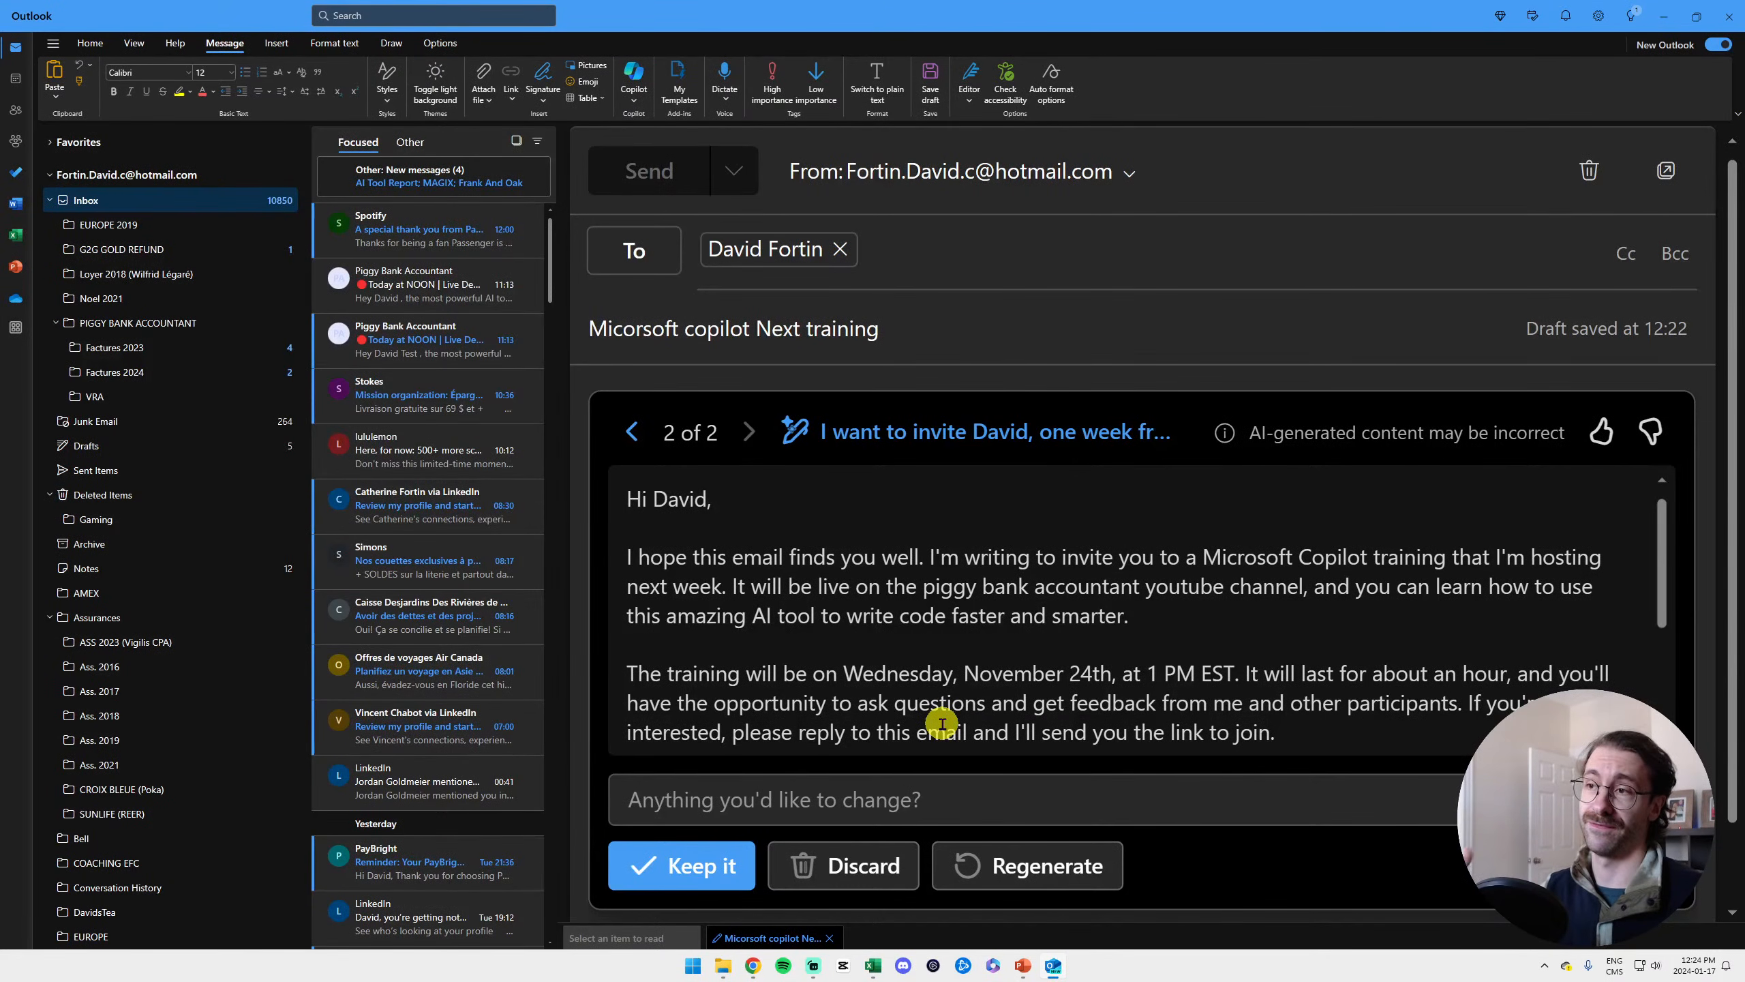
drag(845, 672, 1112, 671)
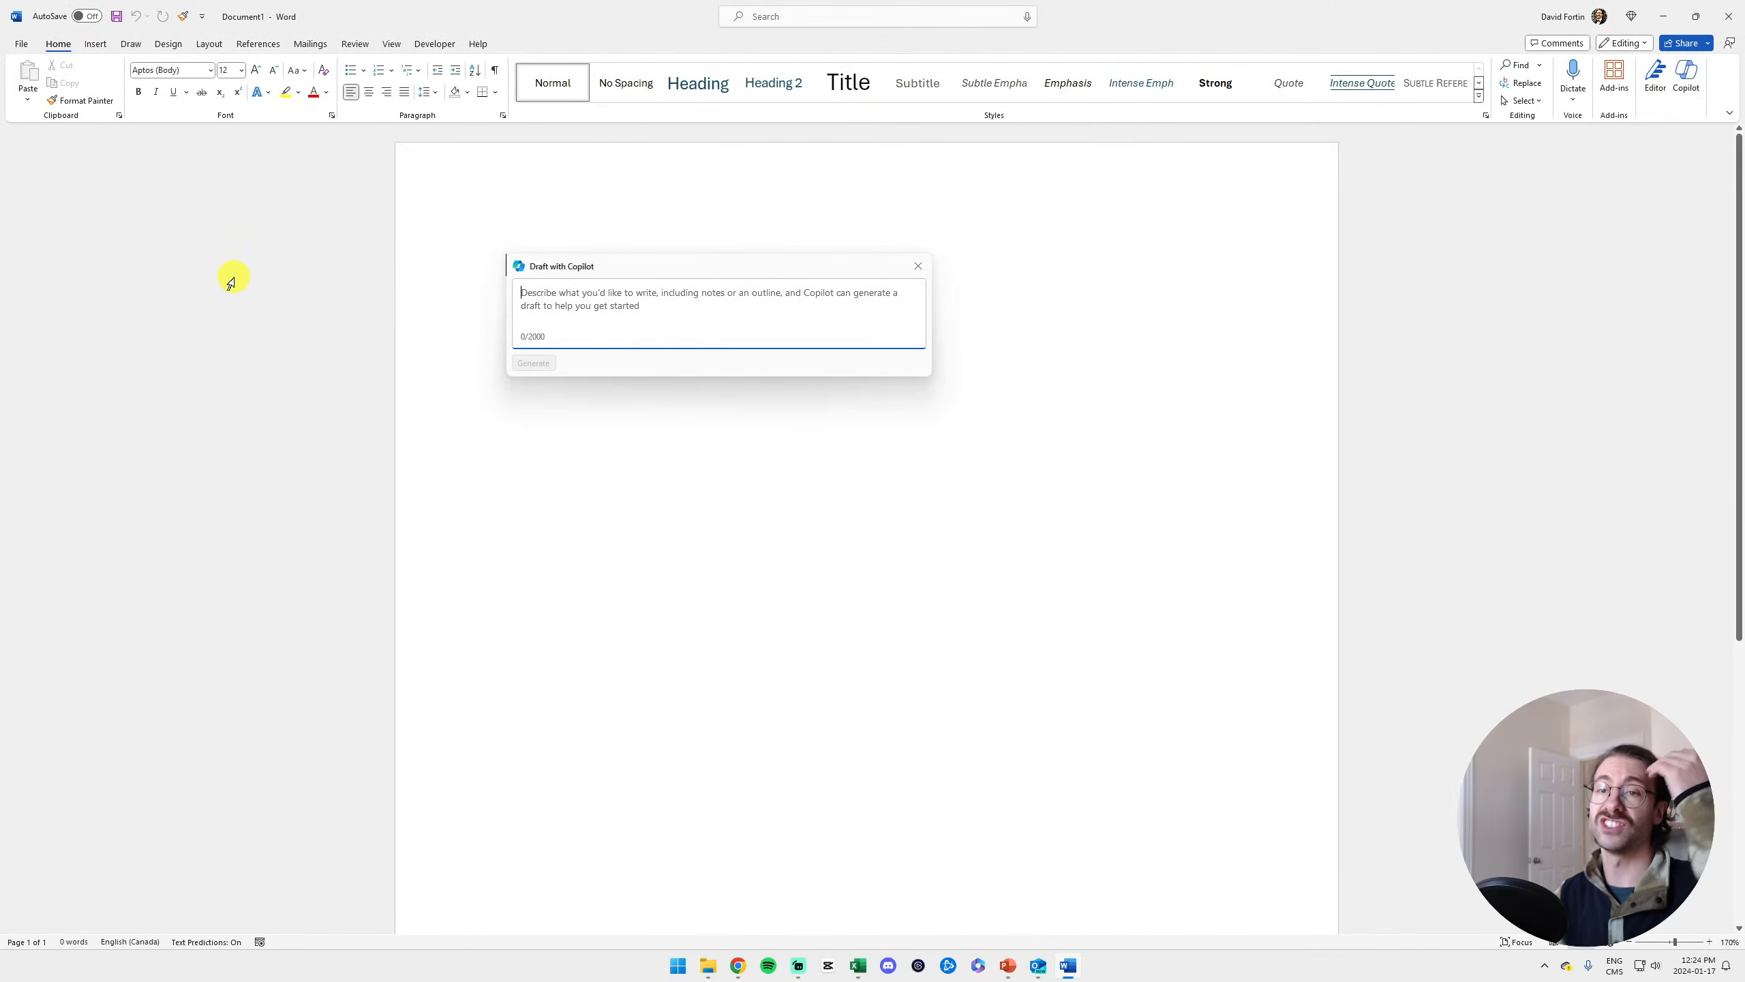
In the blank Word document, have Draft with Copilot generate random sales data for showcasing Copilot in Microsoft Excel, as a table of sales evolution through the years
scroll(740, 518, up, 3)
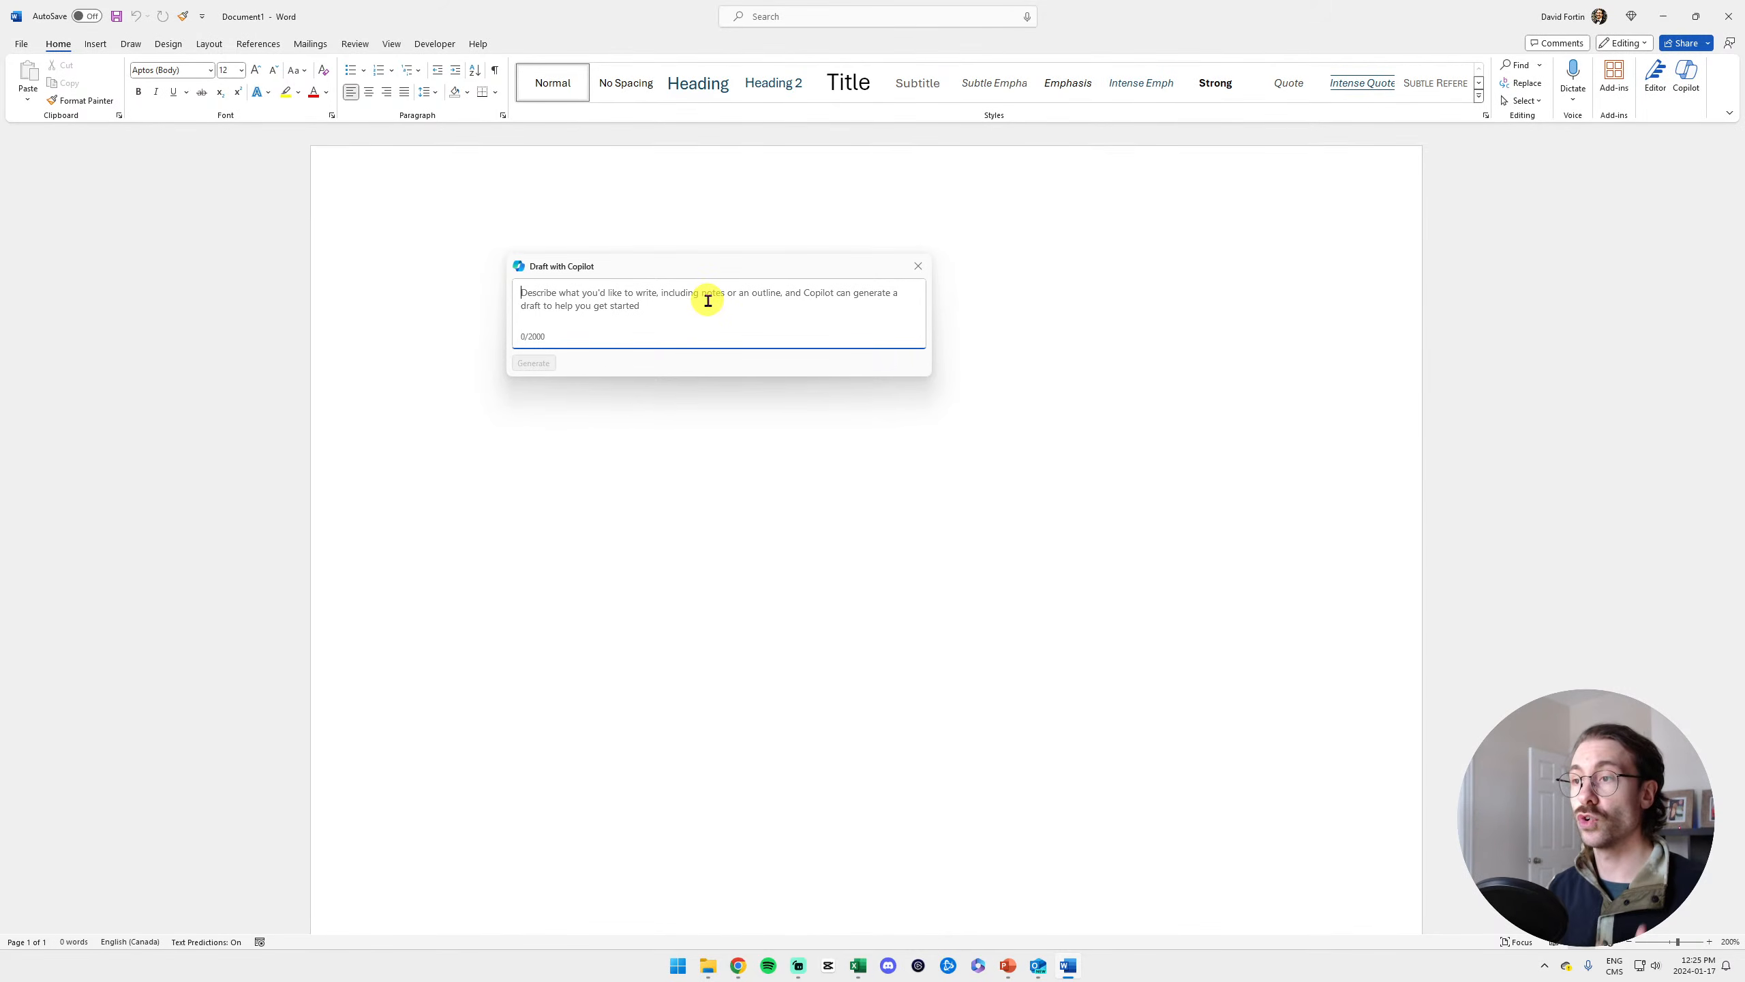
text(Give me a summary)
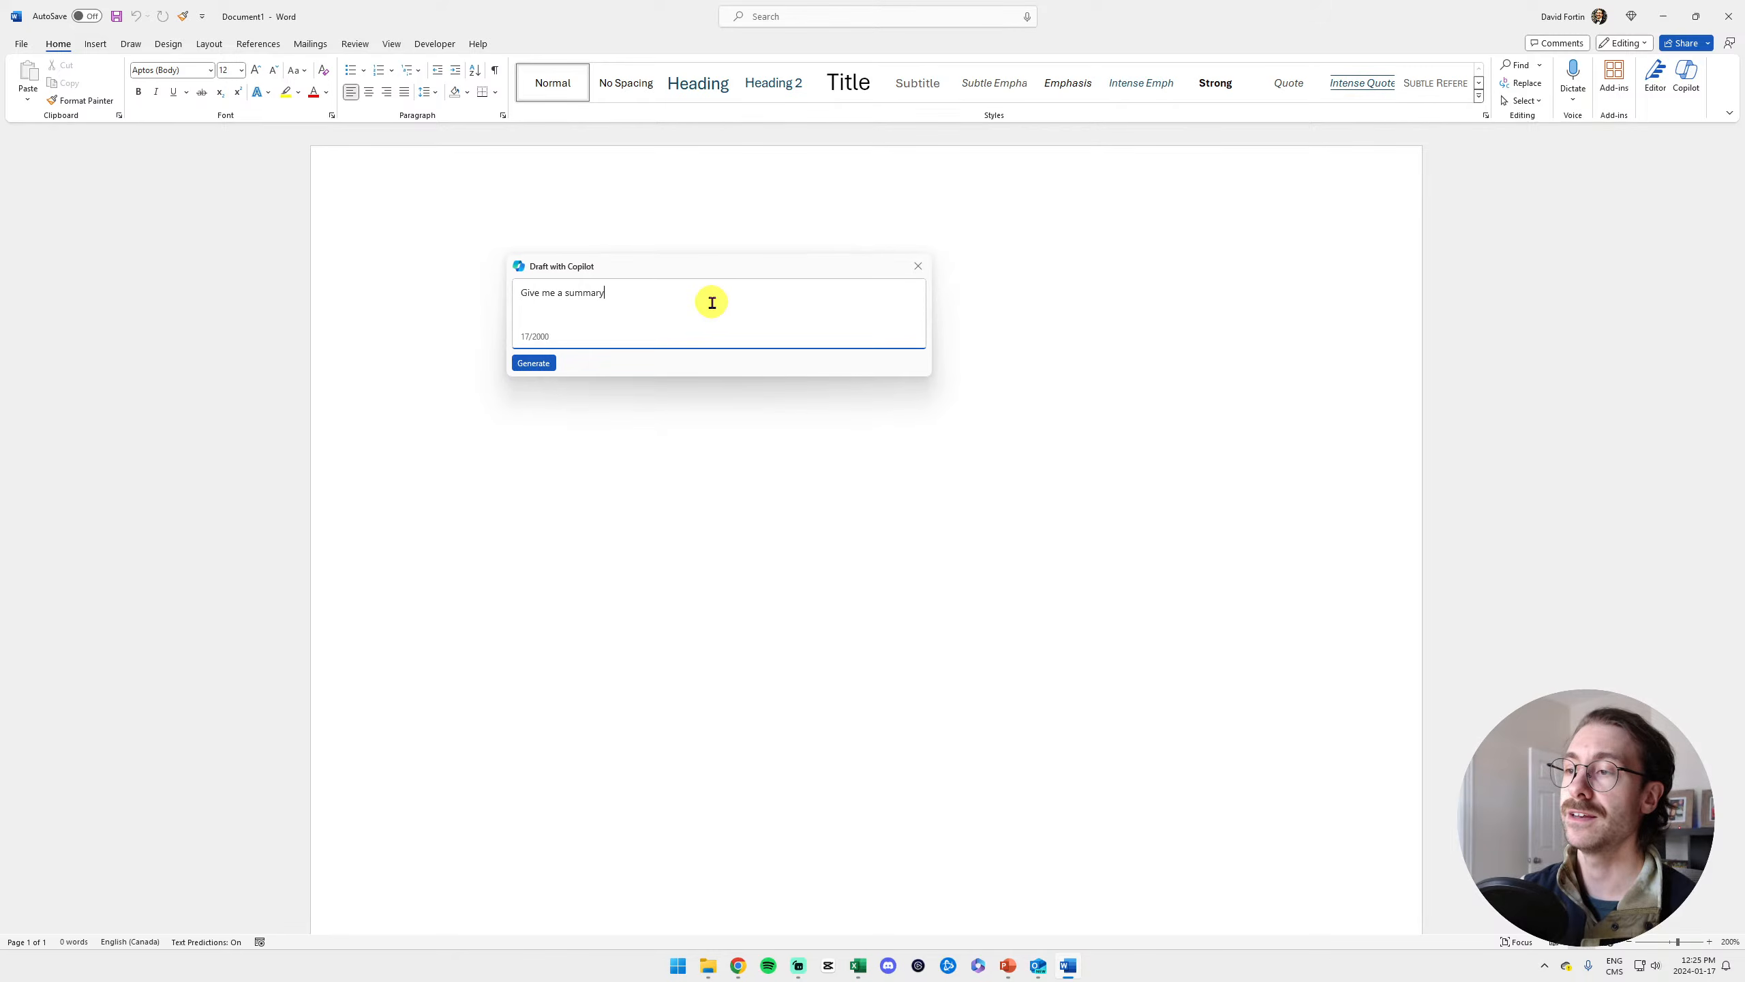
key(ctrl+a)
text(Give me)
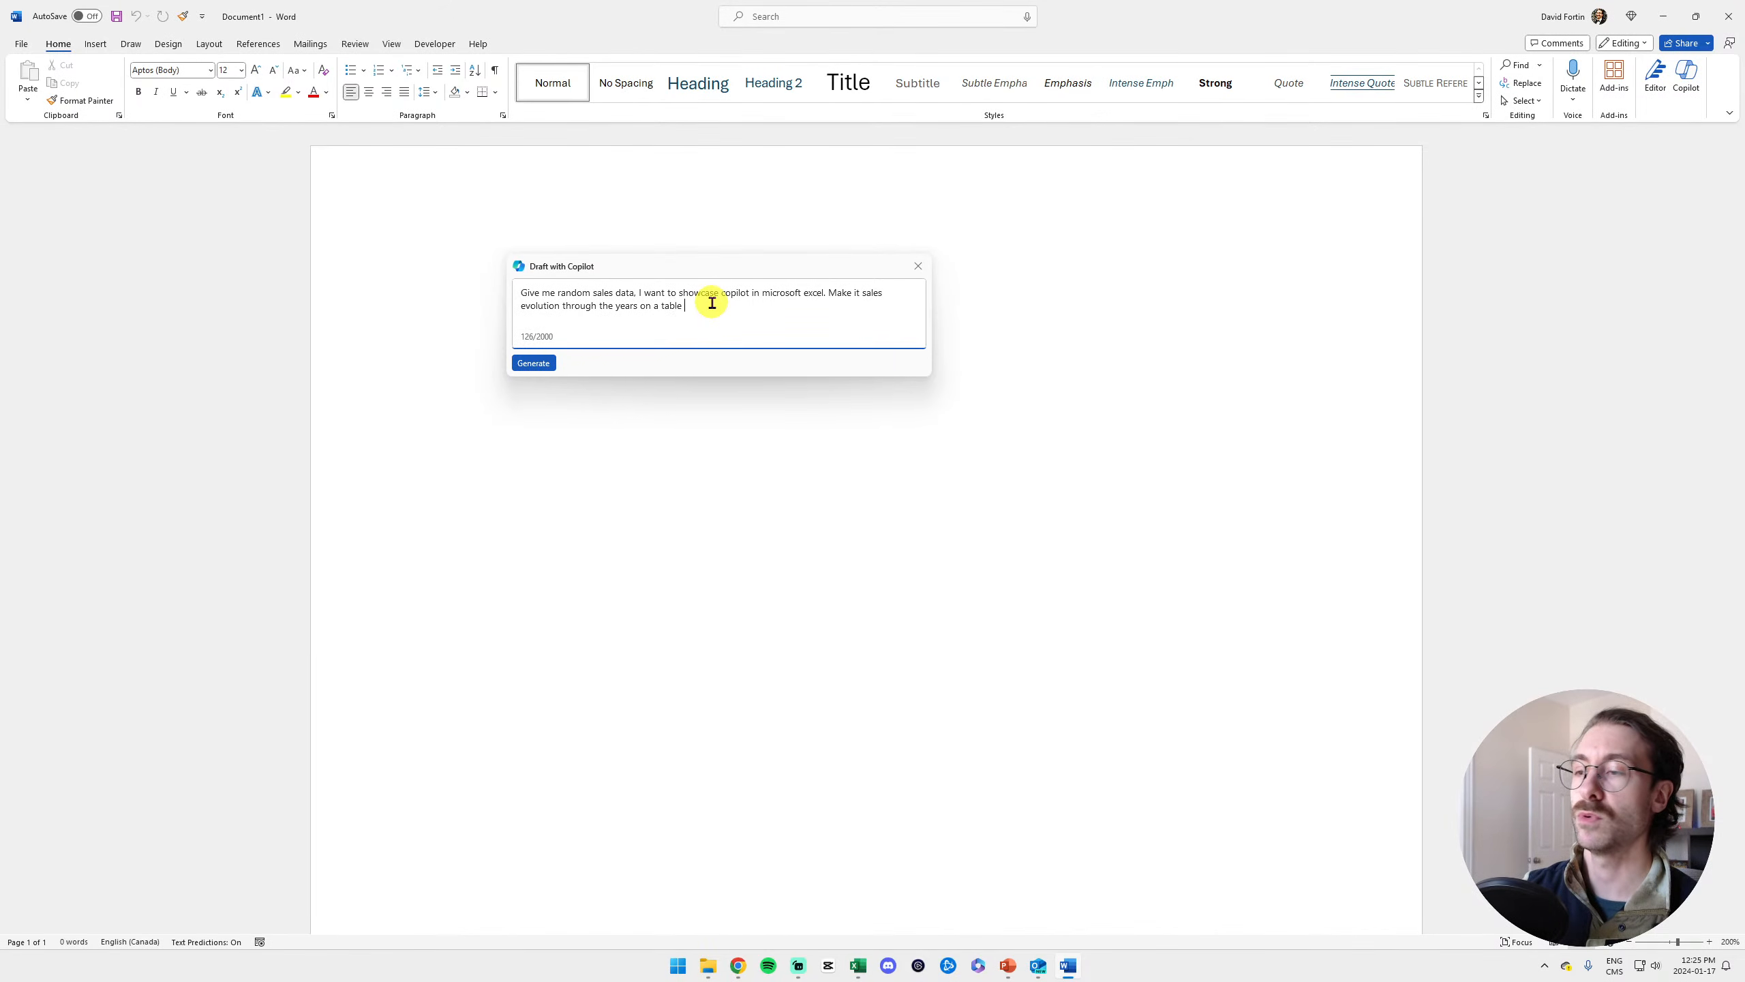
click(520, 366)
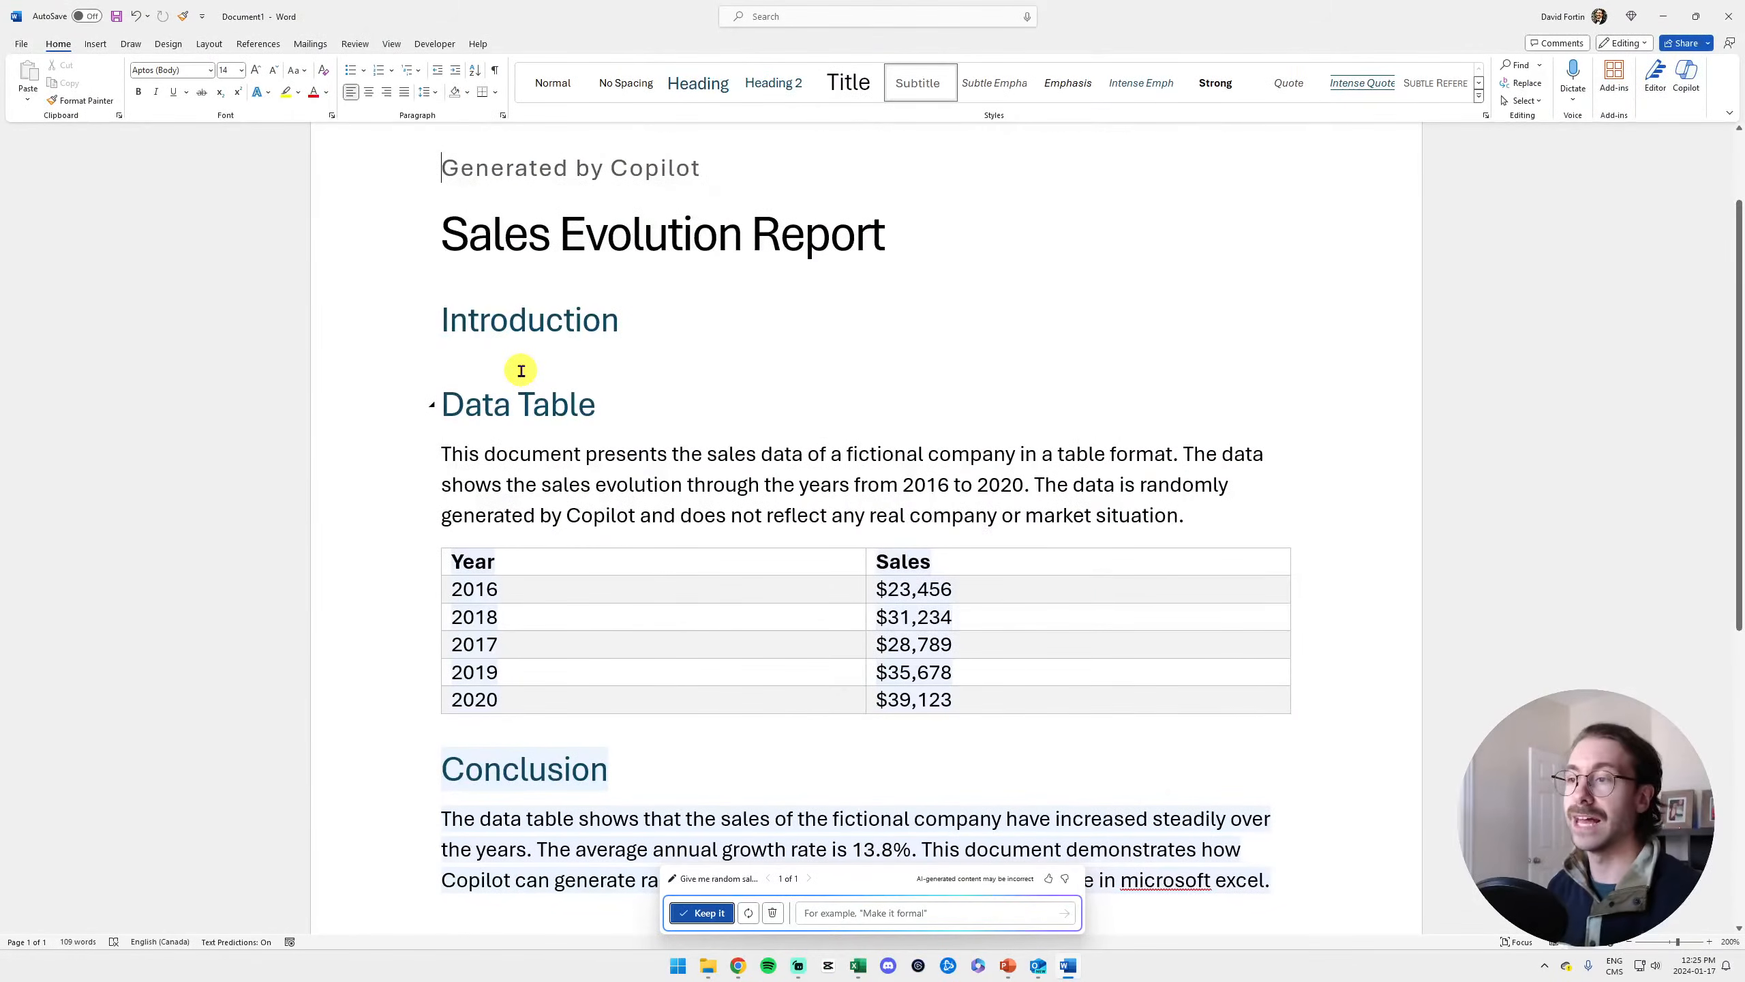
Review the Sales Evolution Report and regenerate it with the request "Give me more data. add cost , ratios and all kind of financial data"
scroll(553, 378, down, 5)
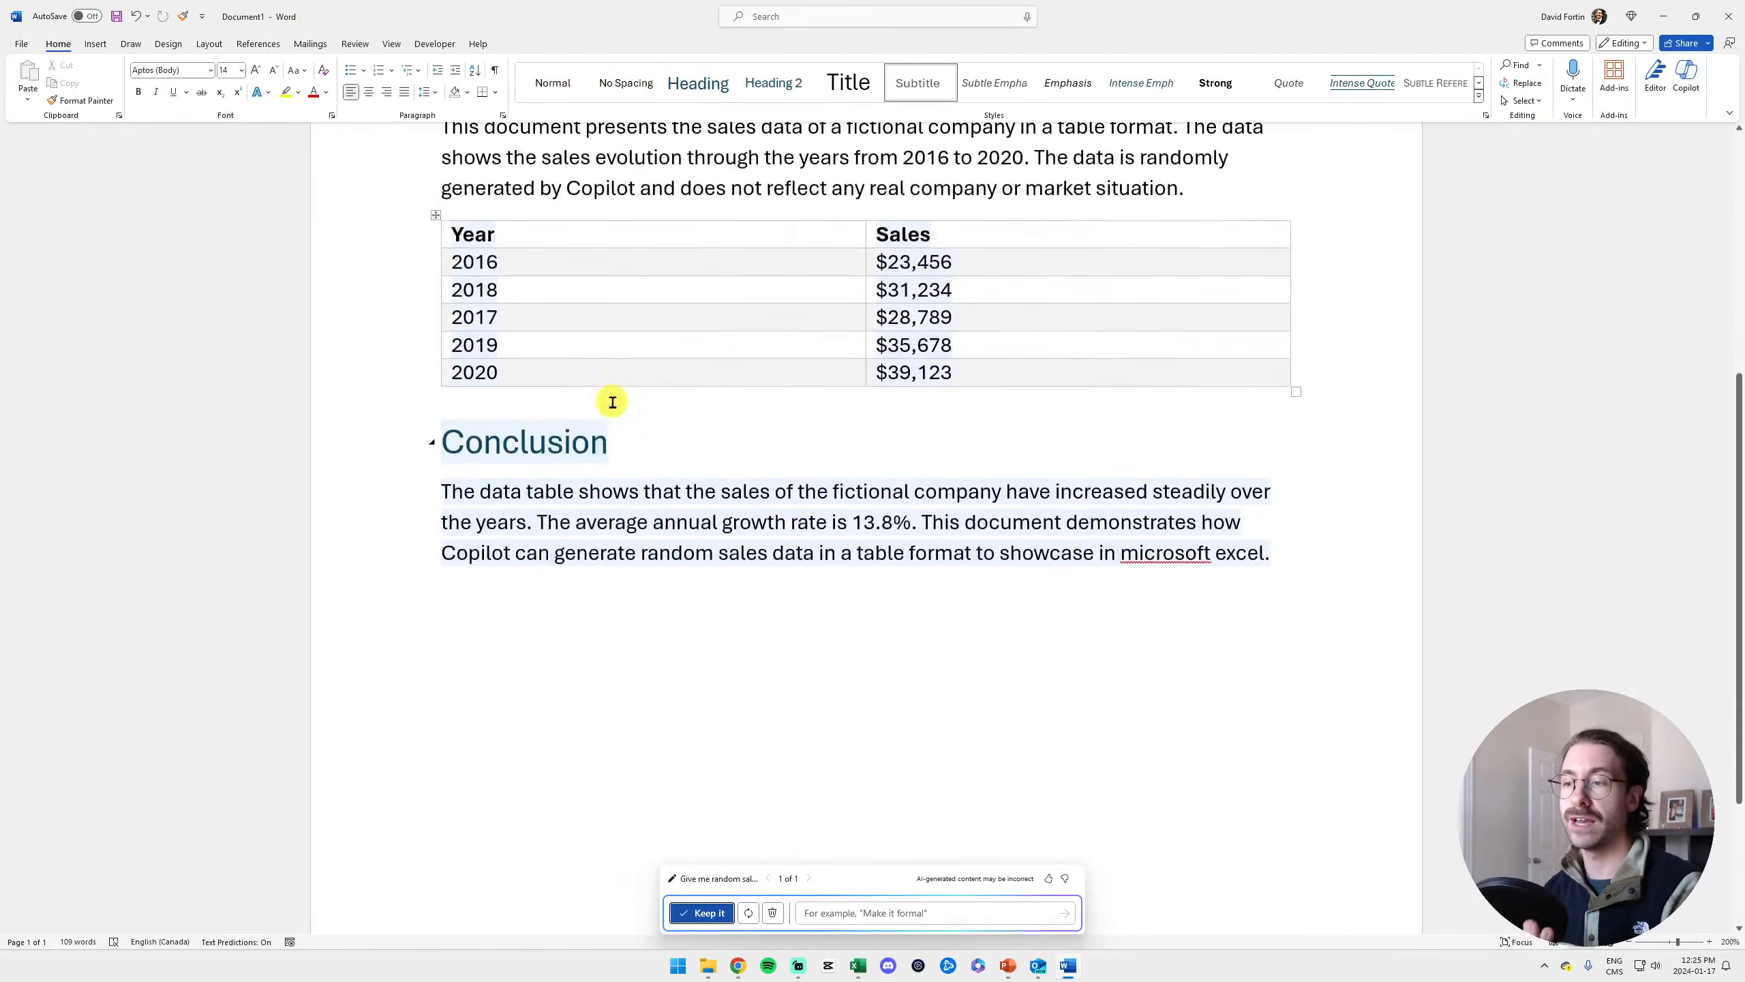
scroll(701, 457, up, 3)
scroll(708, 462, up, 2)
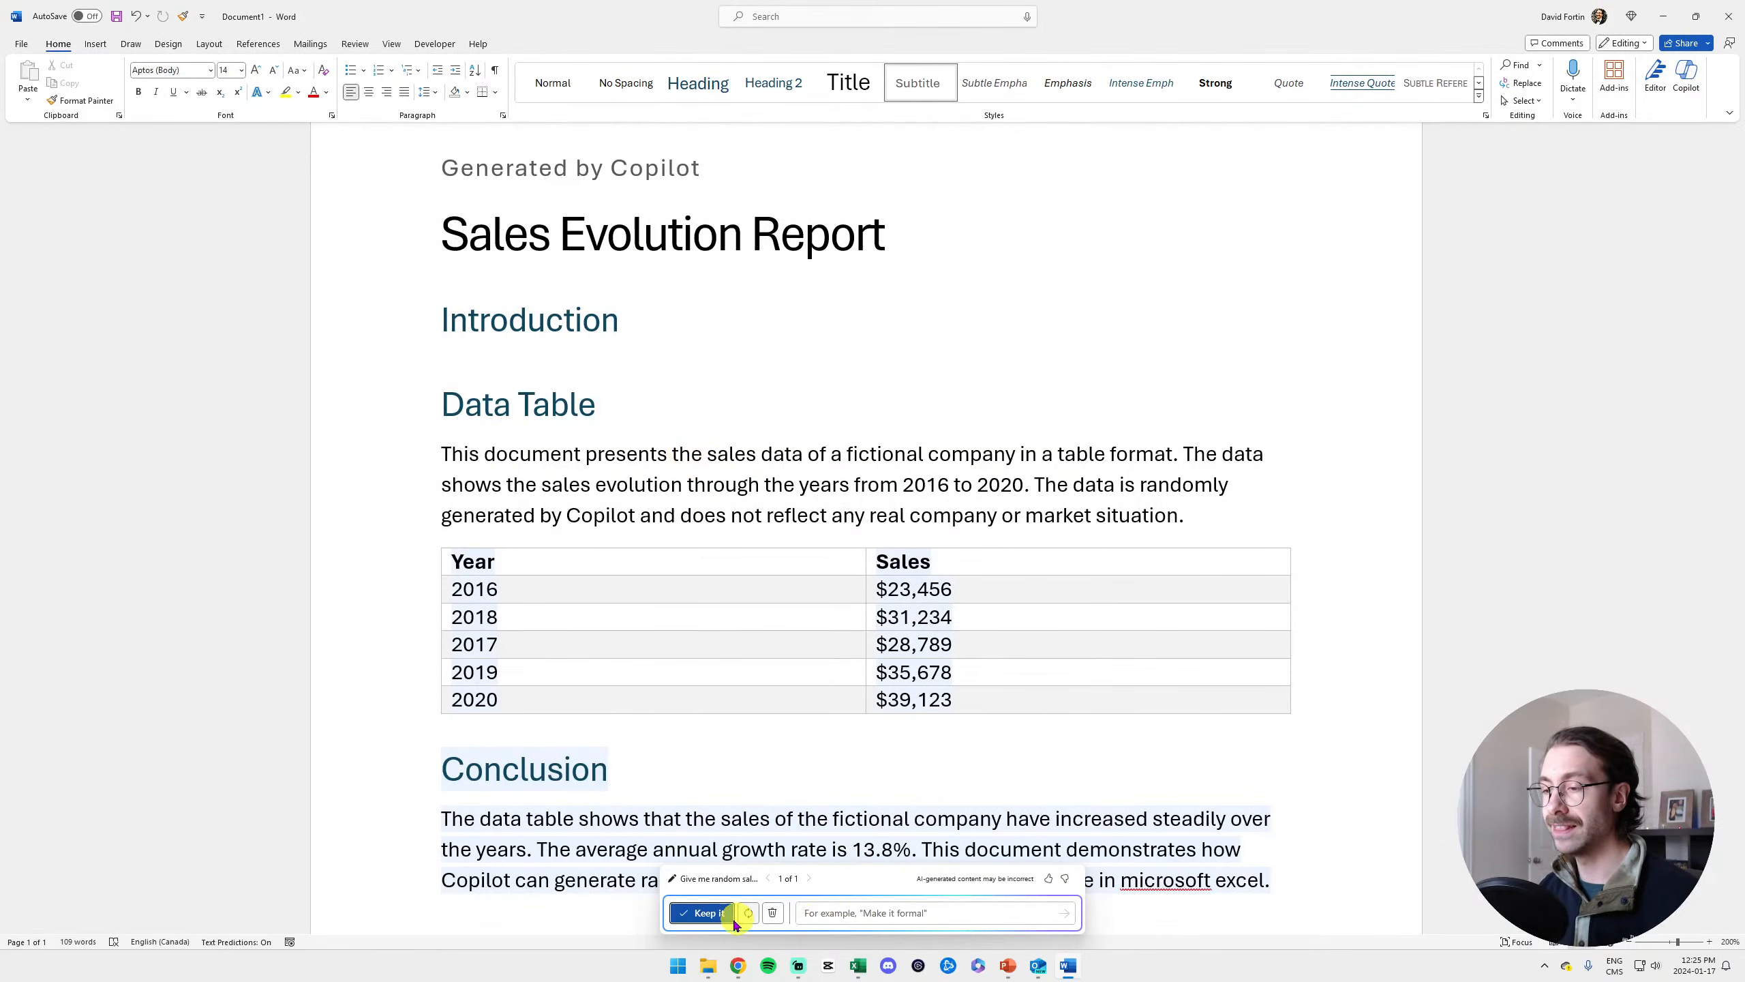
click(853, 911)
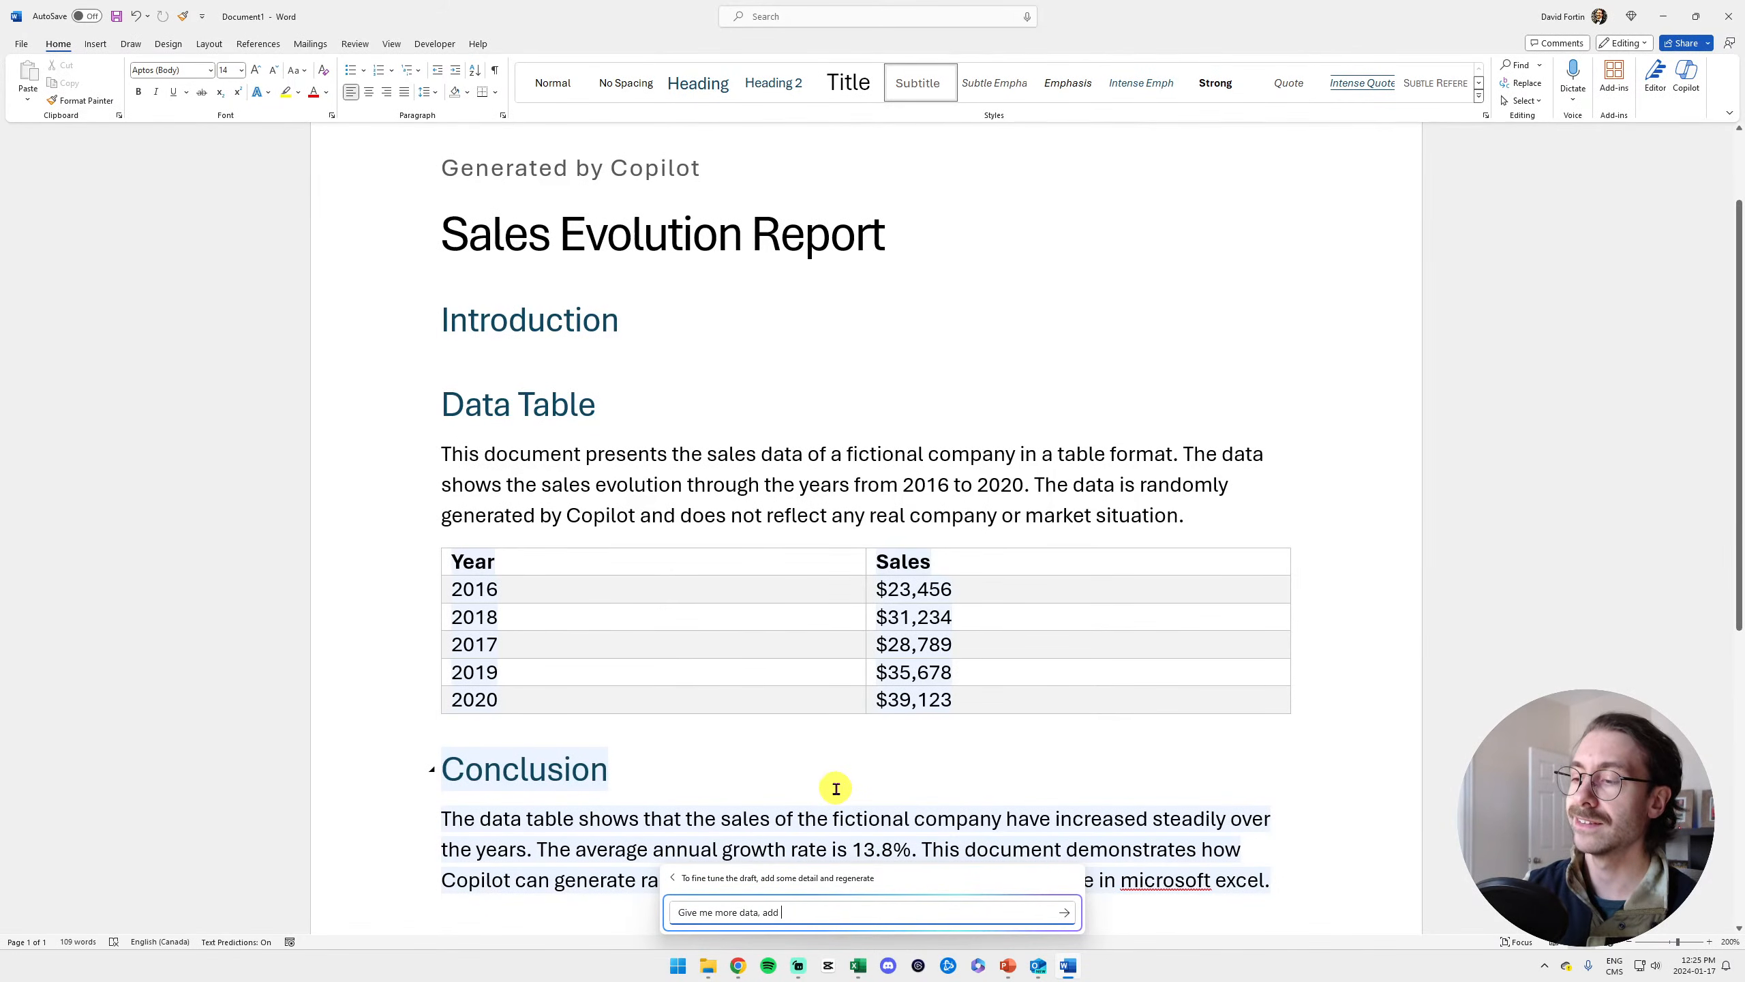
text(,)
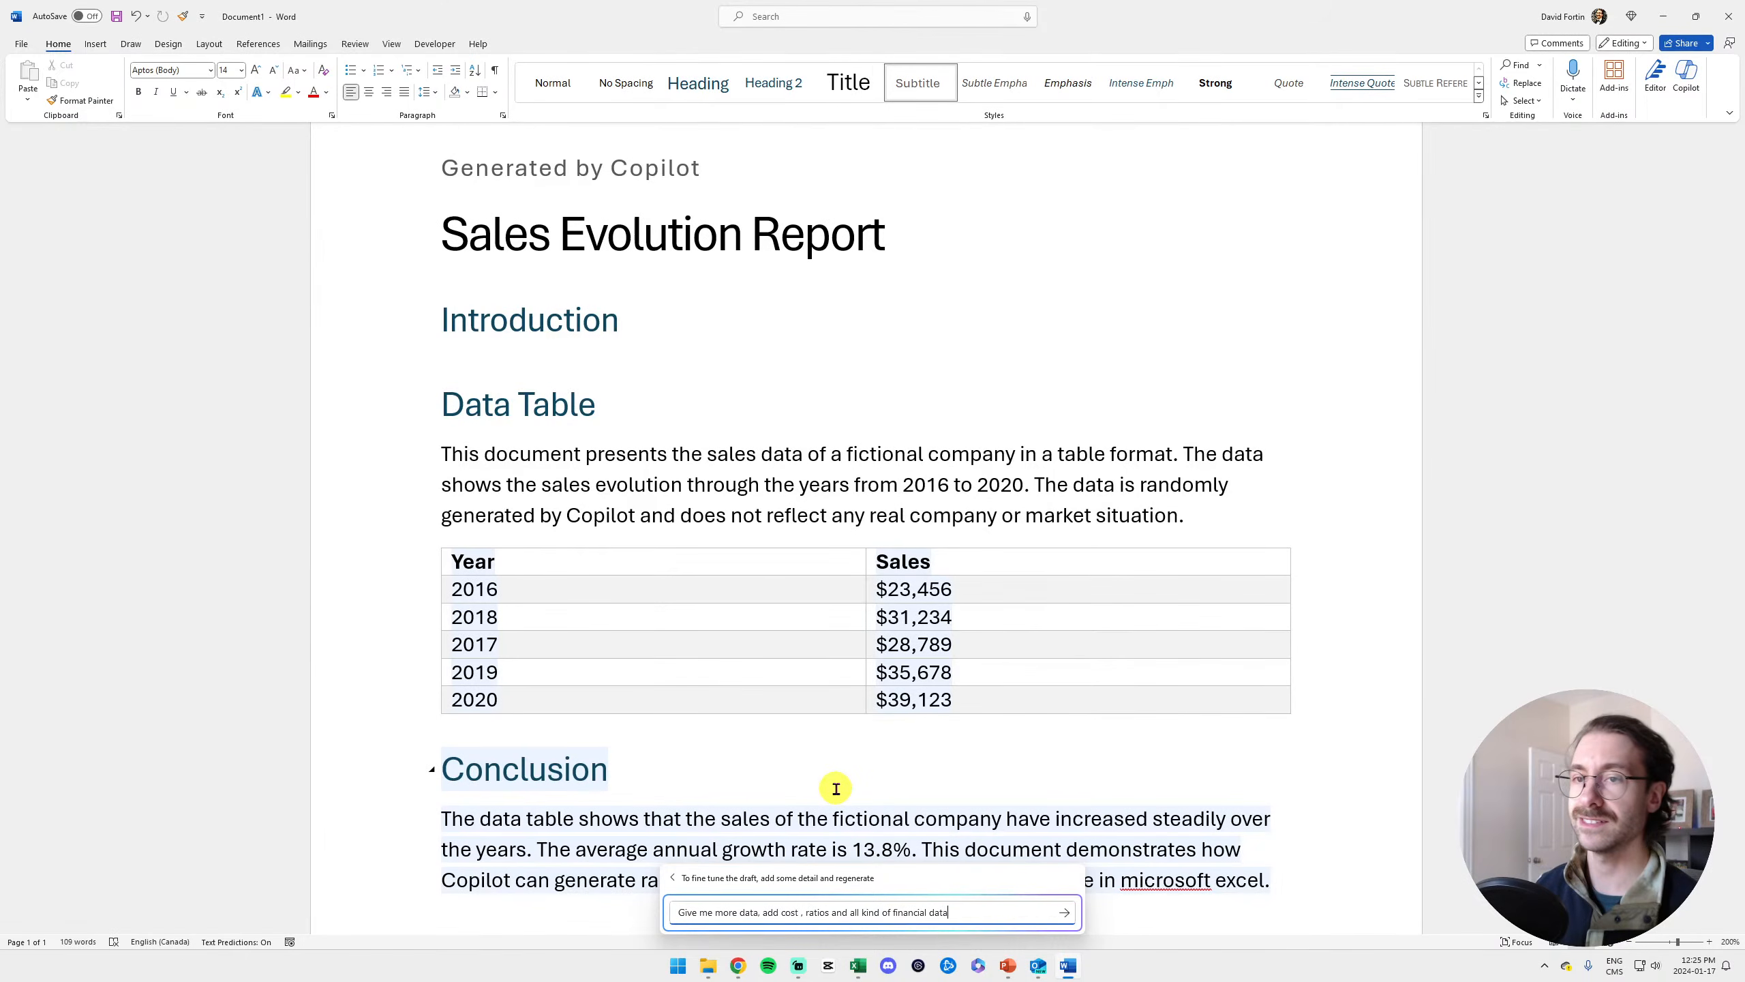
click(1065, 911)
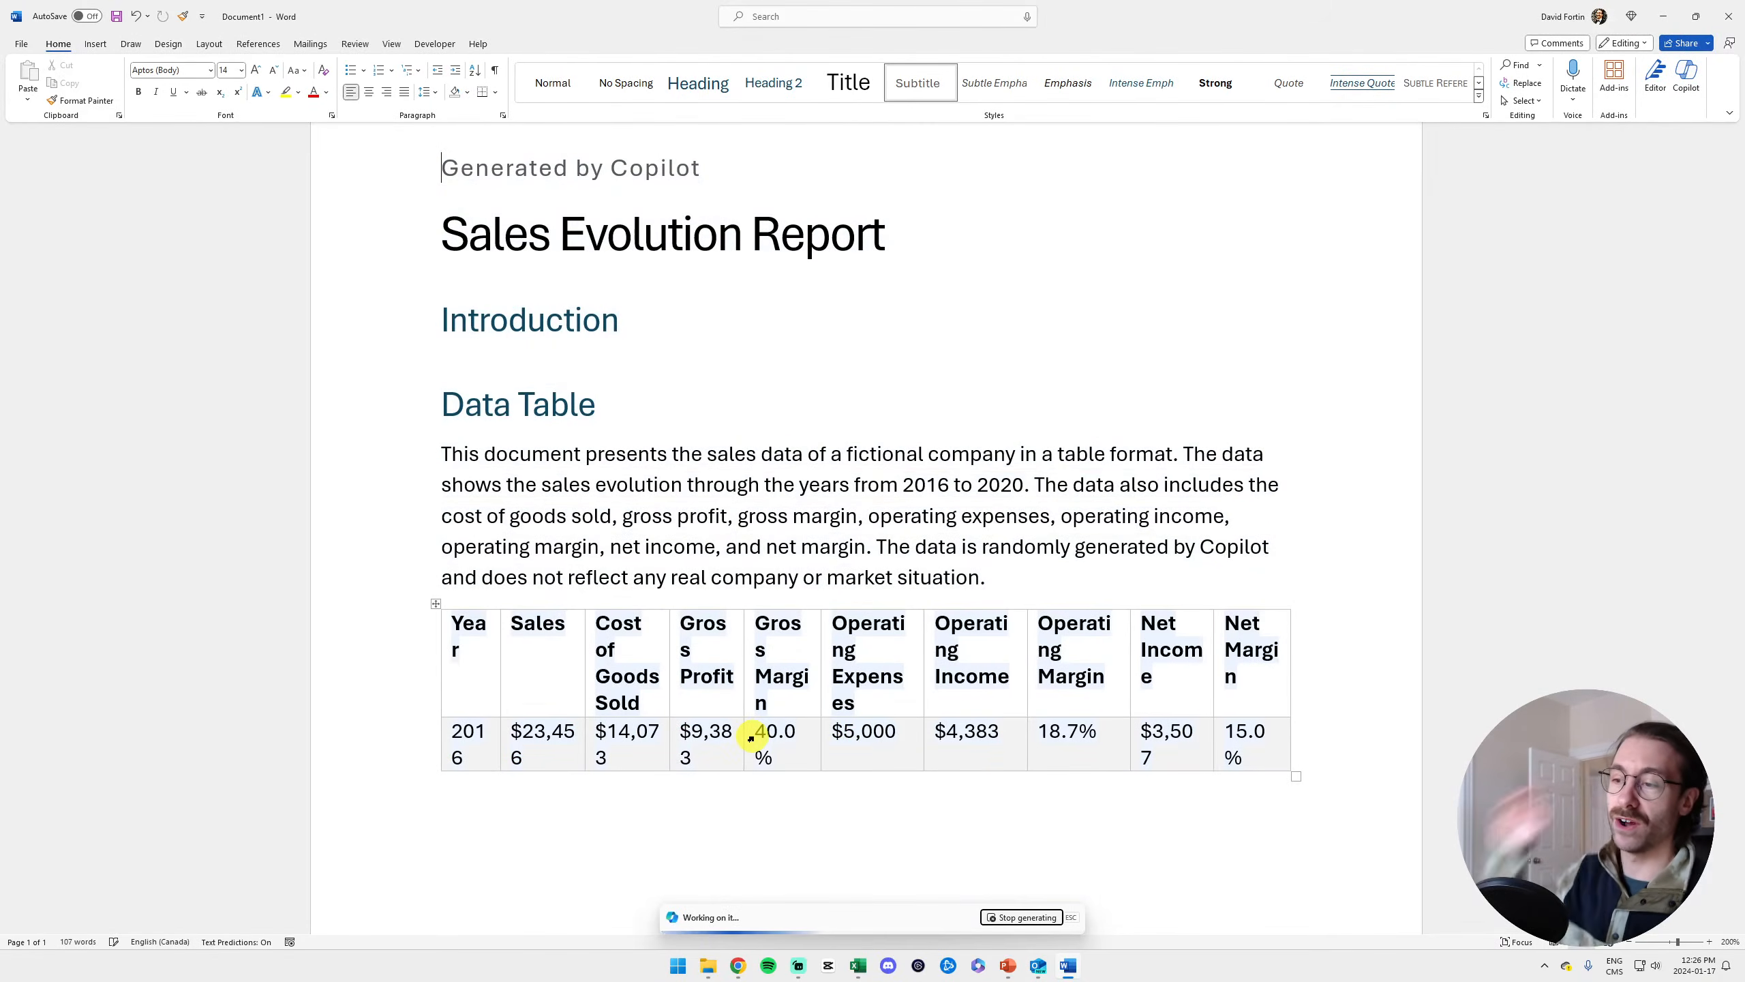
Look over the regenerated report, examining its expanded financial data table and the Conclusion section
scroll(616, 421, down, 4)
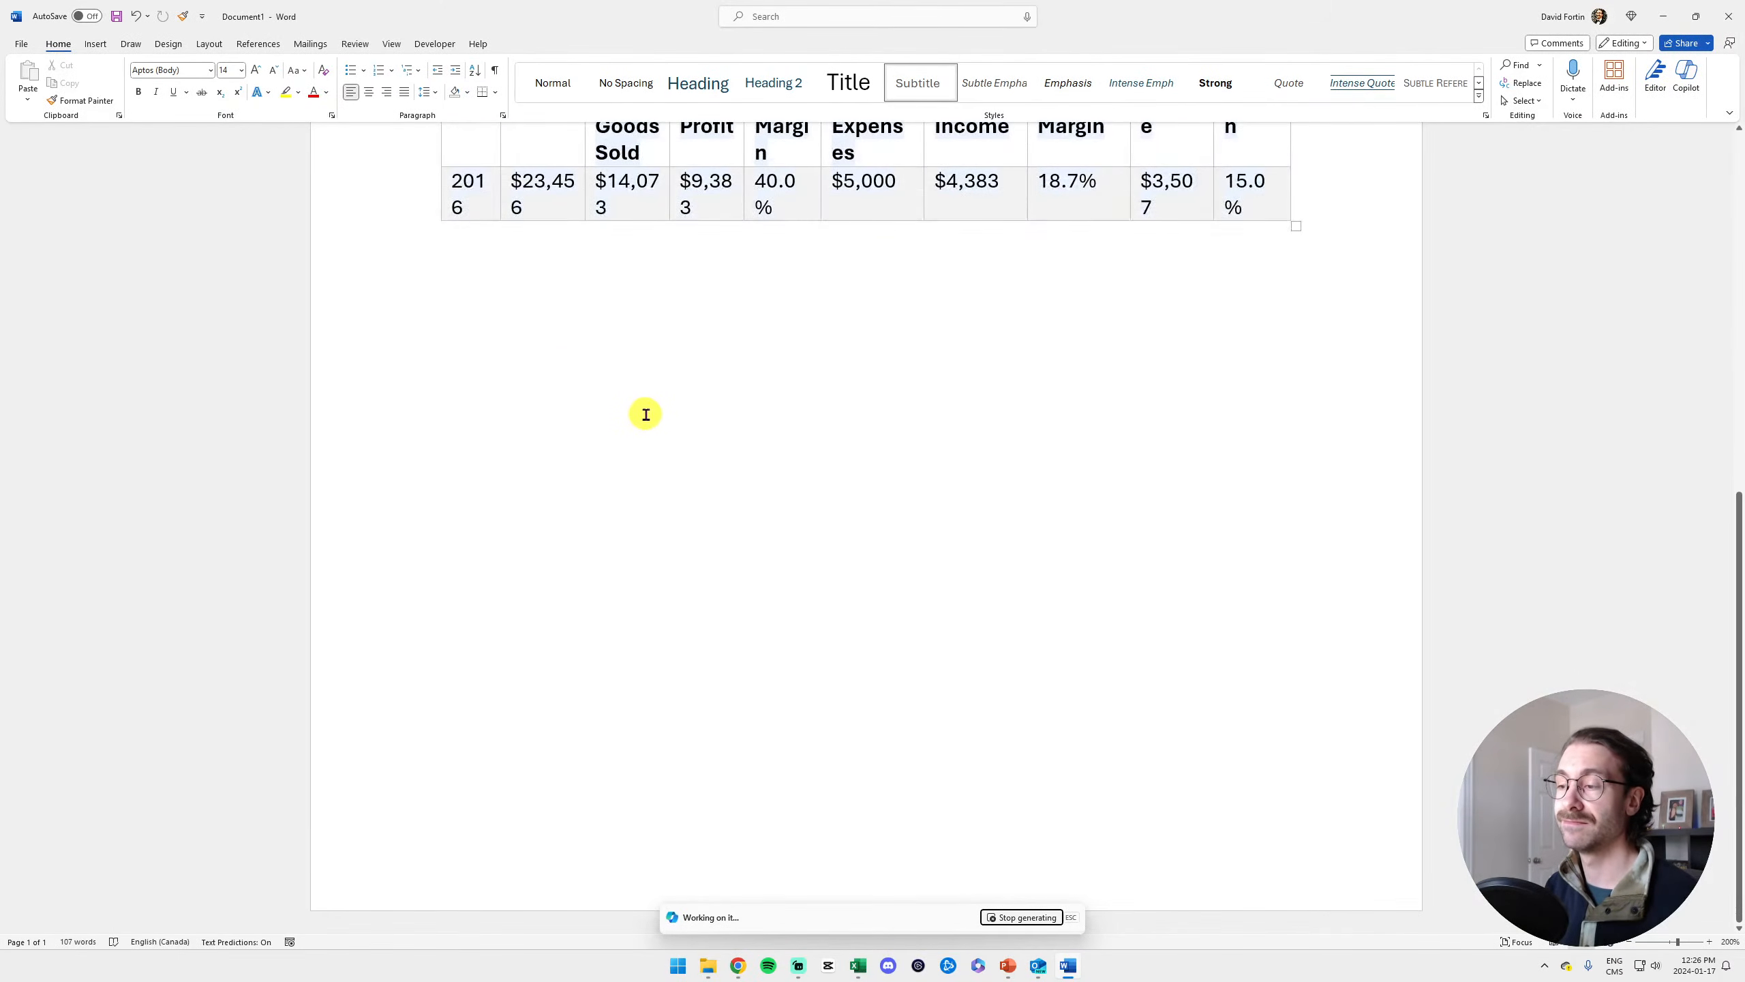
scroll(649, 416, up, 2)
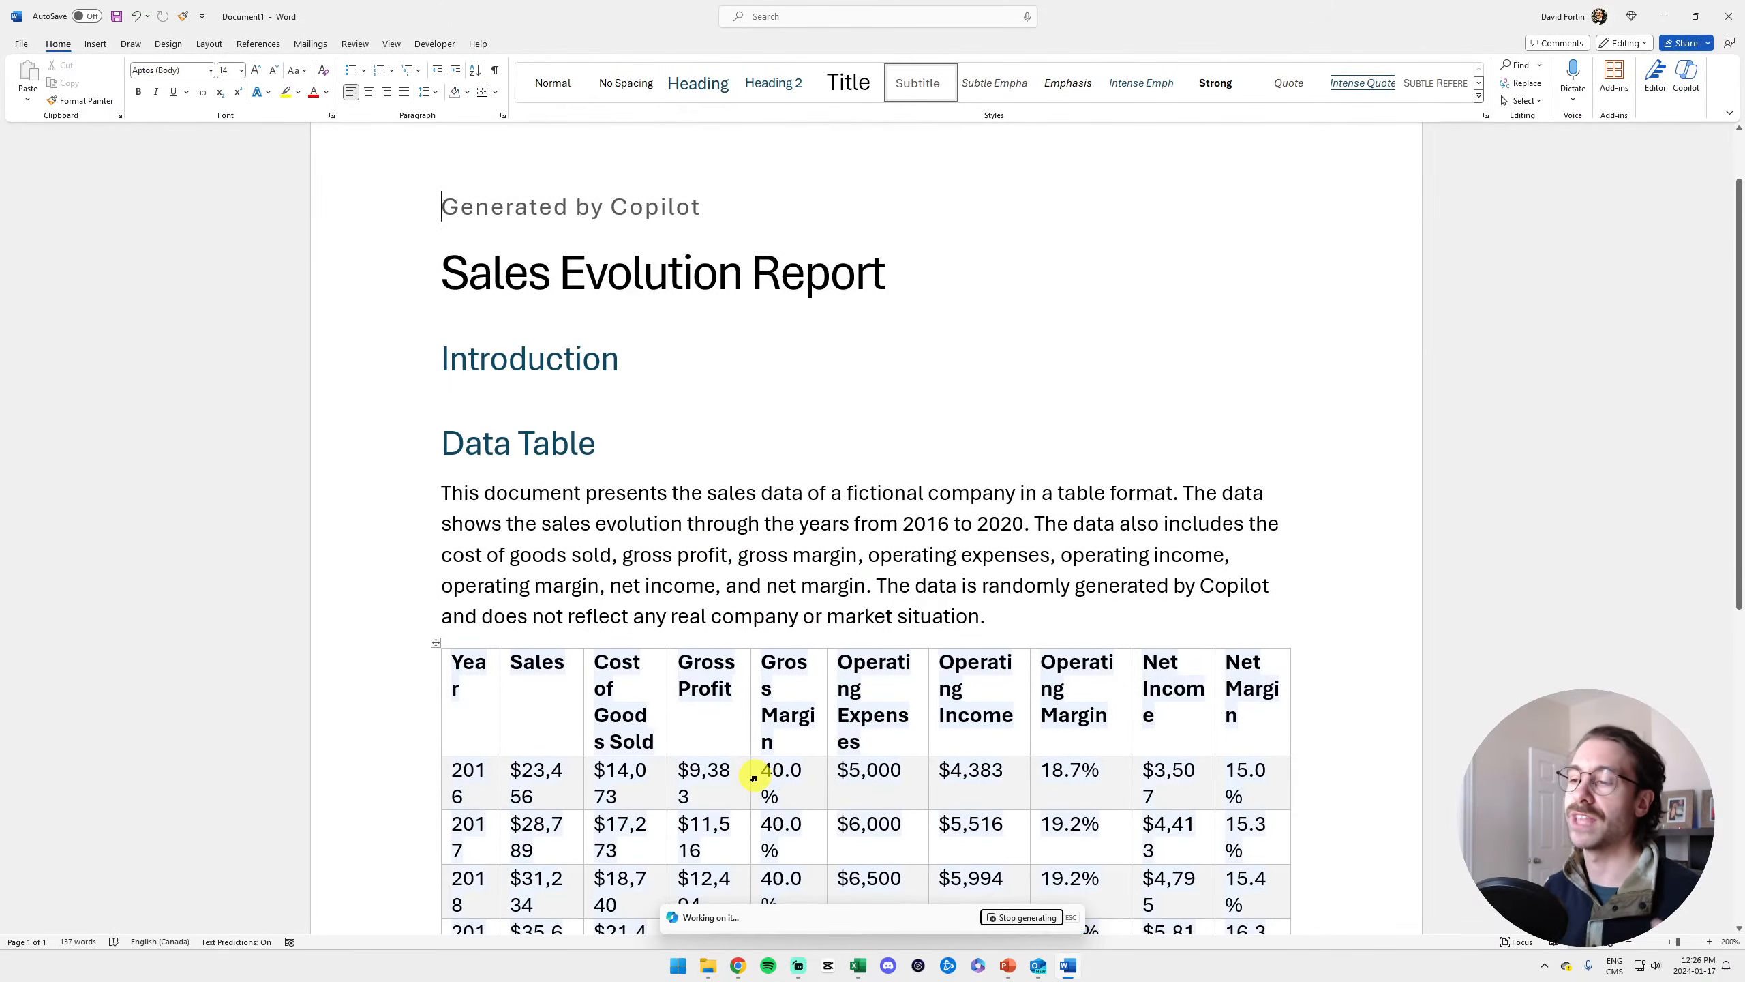
scroll(755, 778, down, 4)
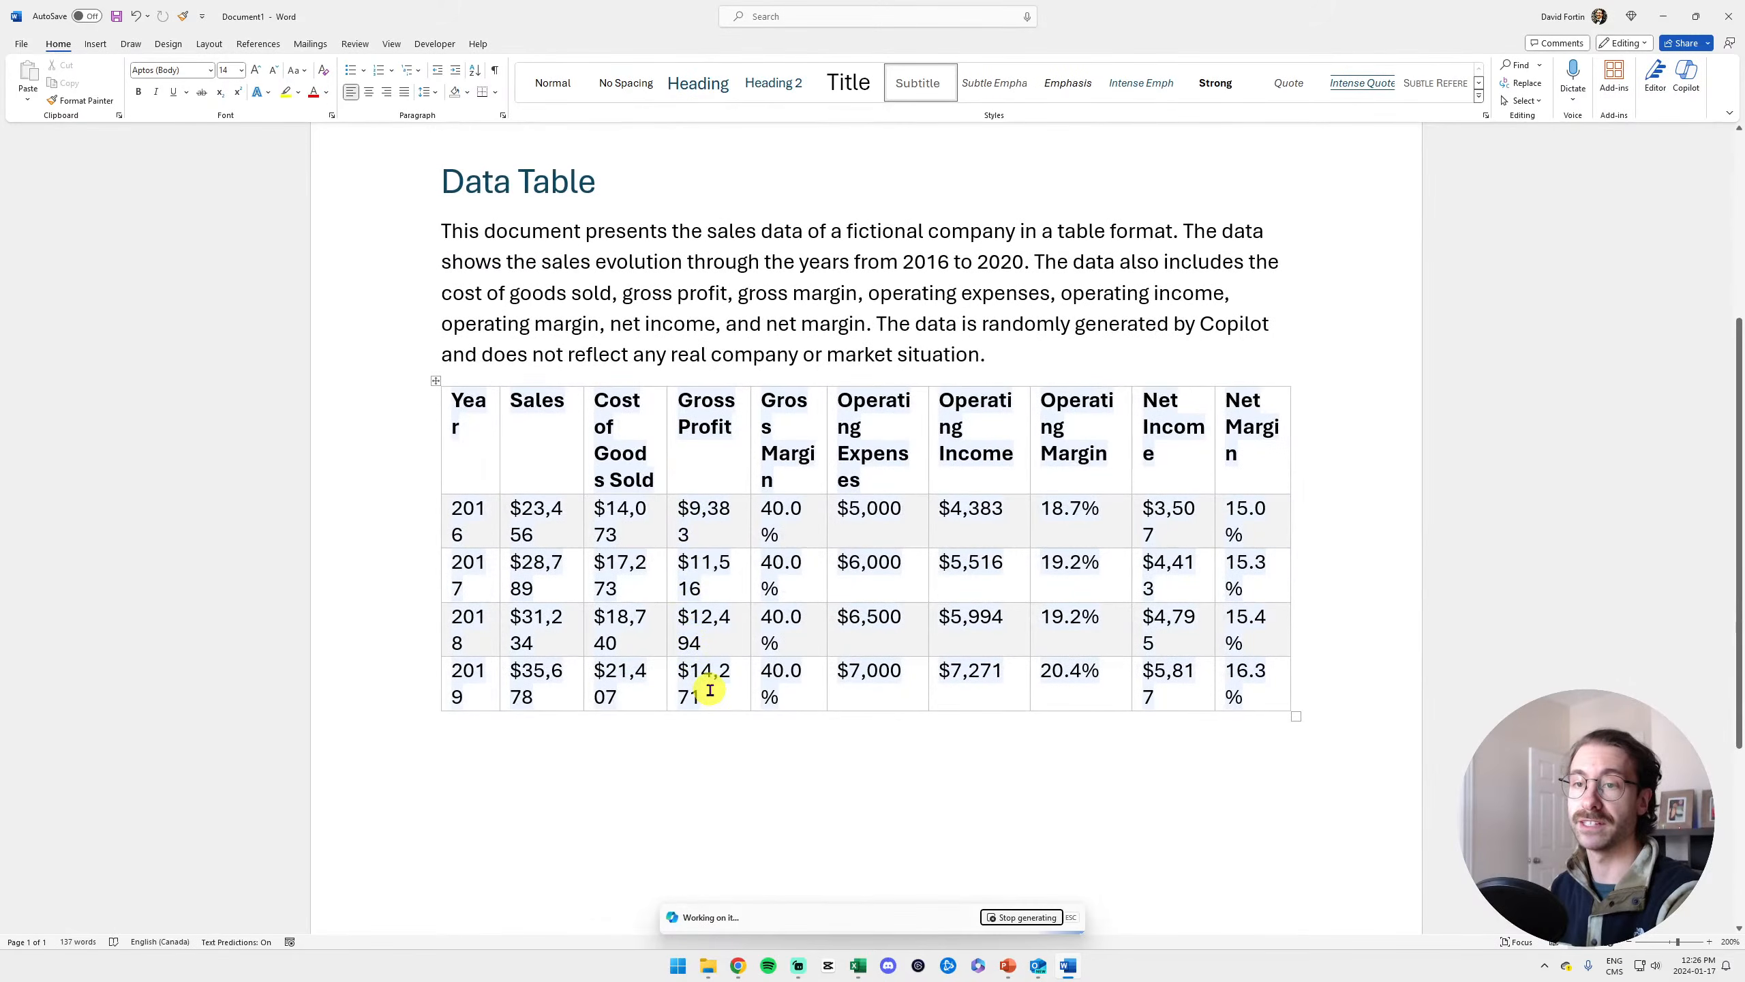
scroll(939, 671, down, 2)
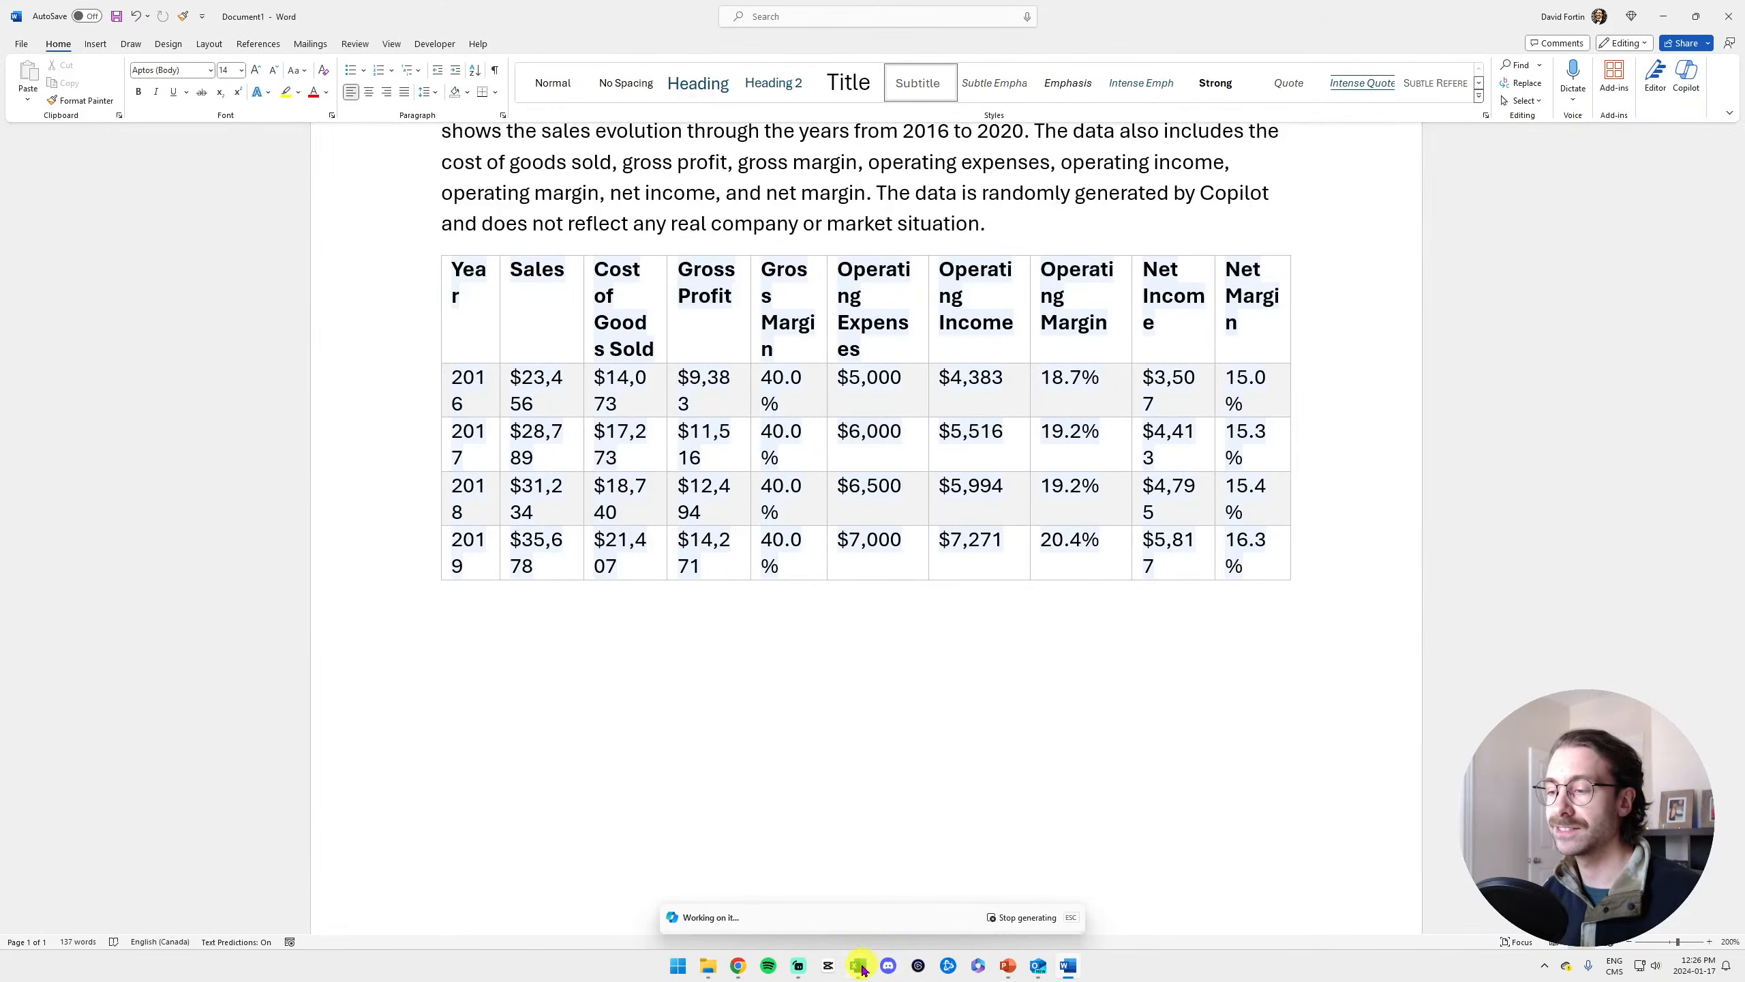
click(659, 723)
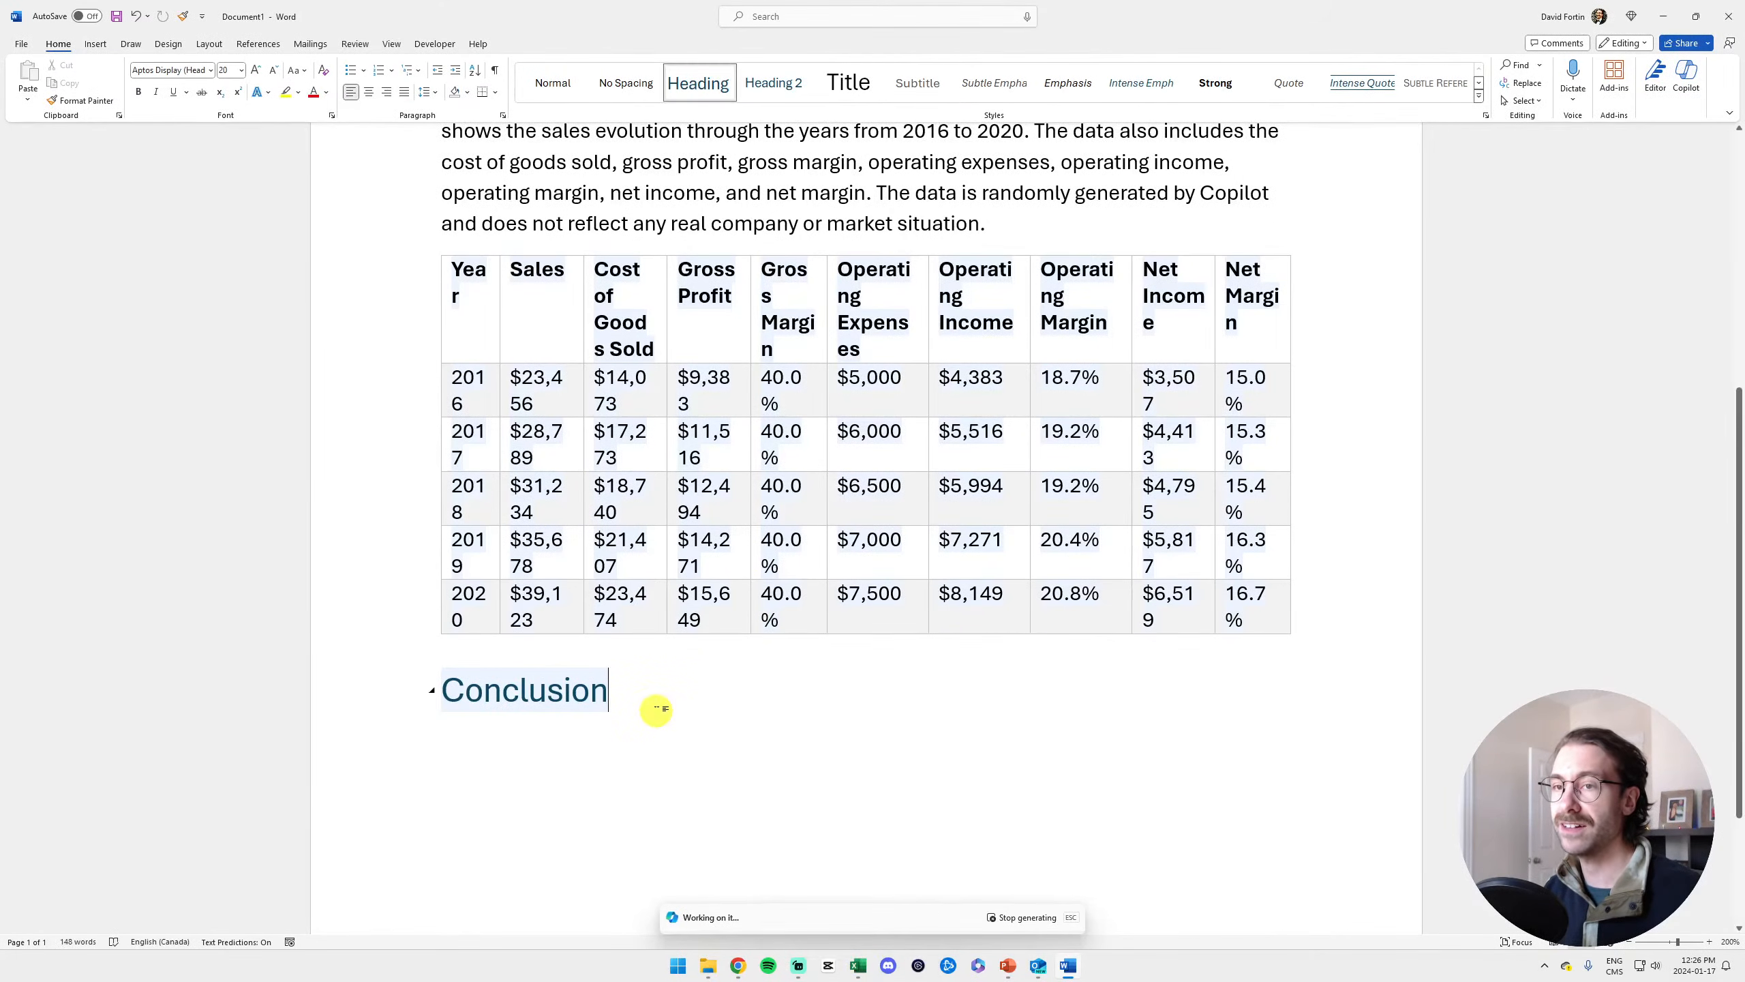
scroll(661, 709, up, 4)
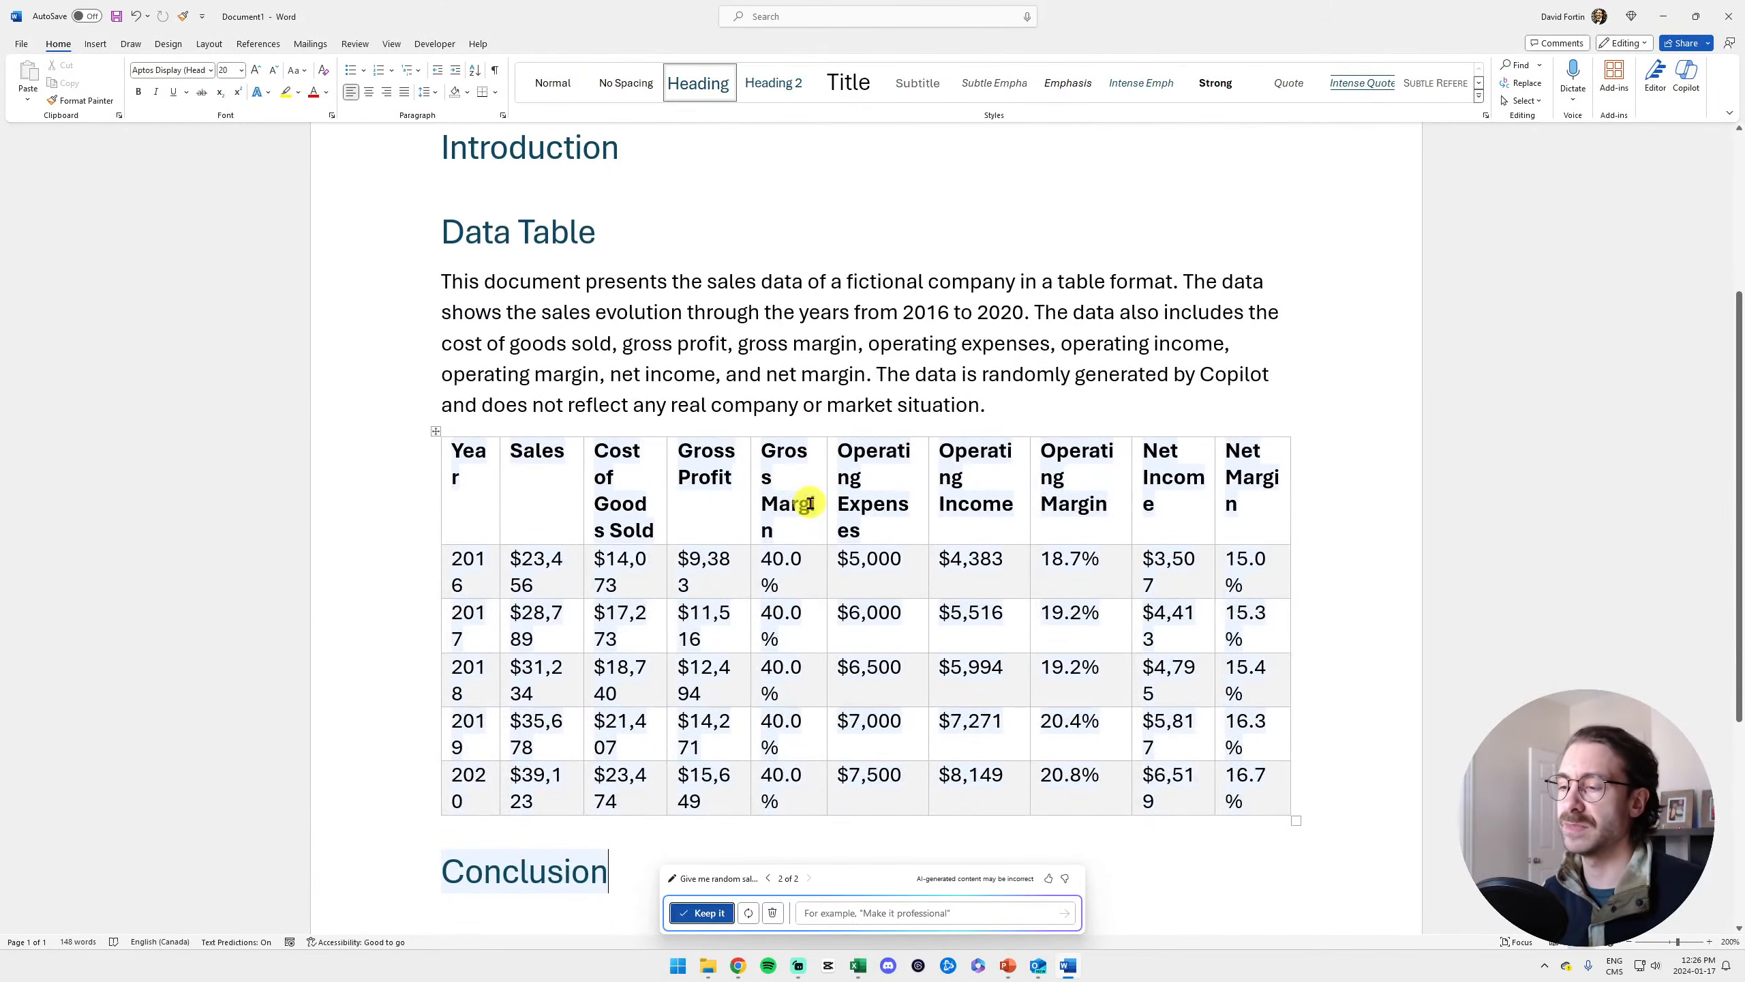
Have Copilot summarize the document and check the summary's 2016 and 2020 sales figures against the data table
click(1684, 77)
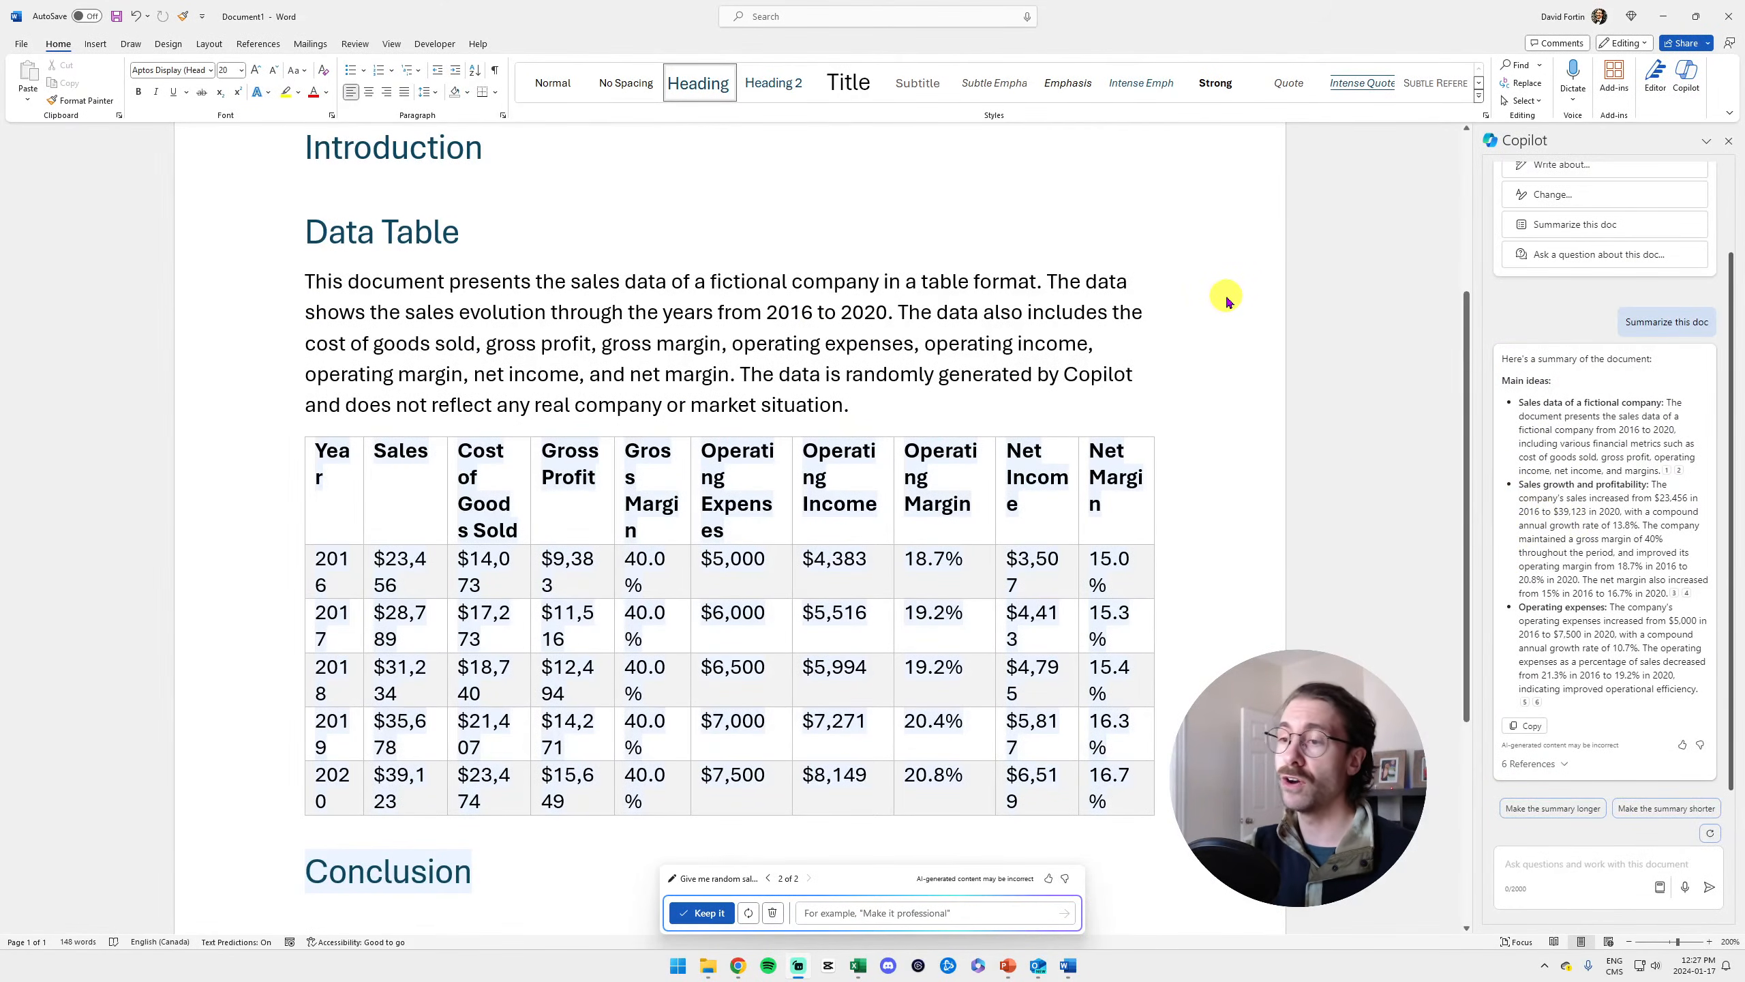
drag(1521, 499, 1679, 497)
click(1655, 501)
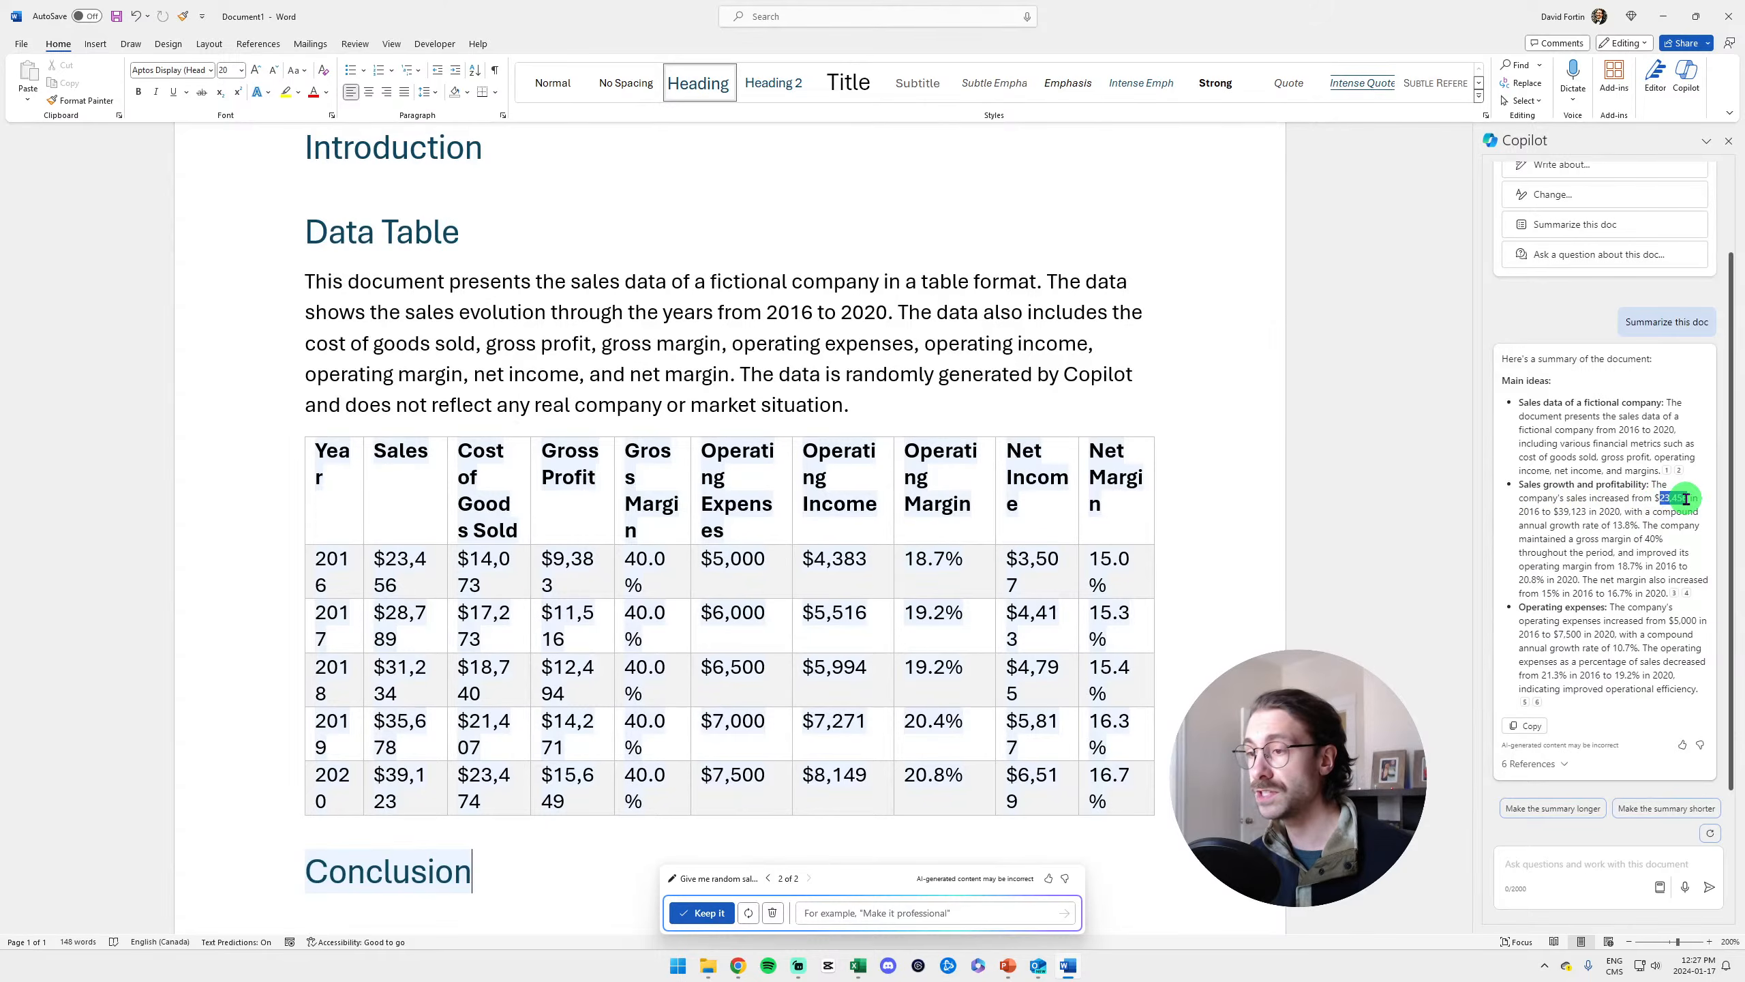
drag(1686, 499, 1689, 499)
double_click(378, 565)
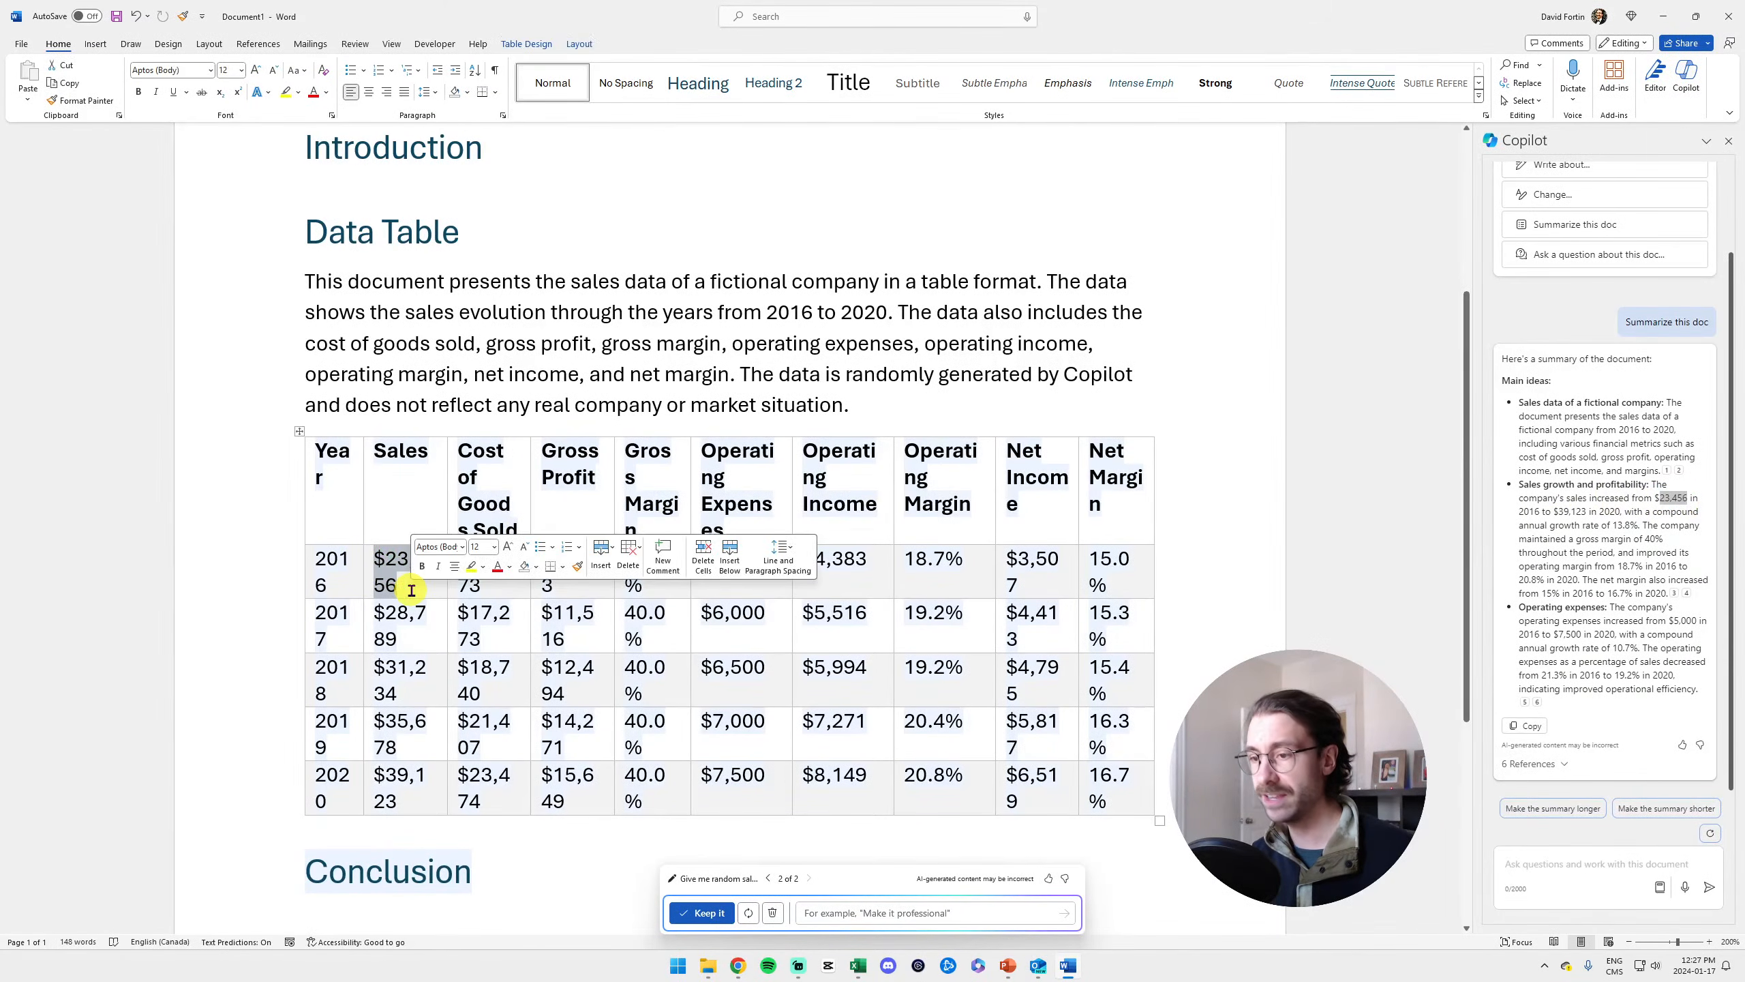
drag(1554, 512, 1609, 512)
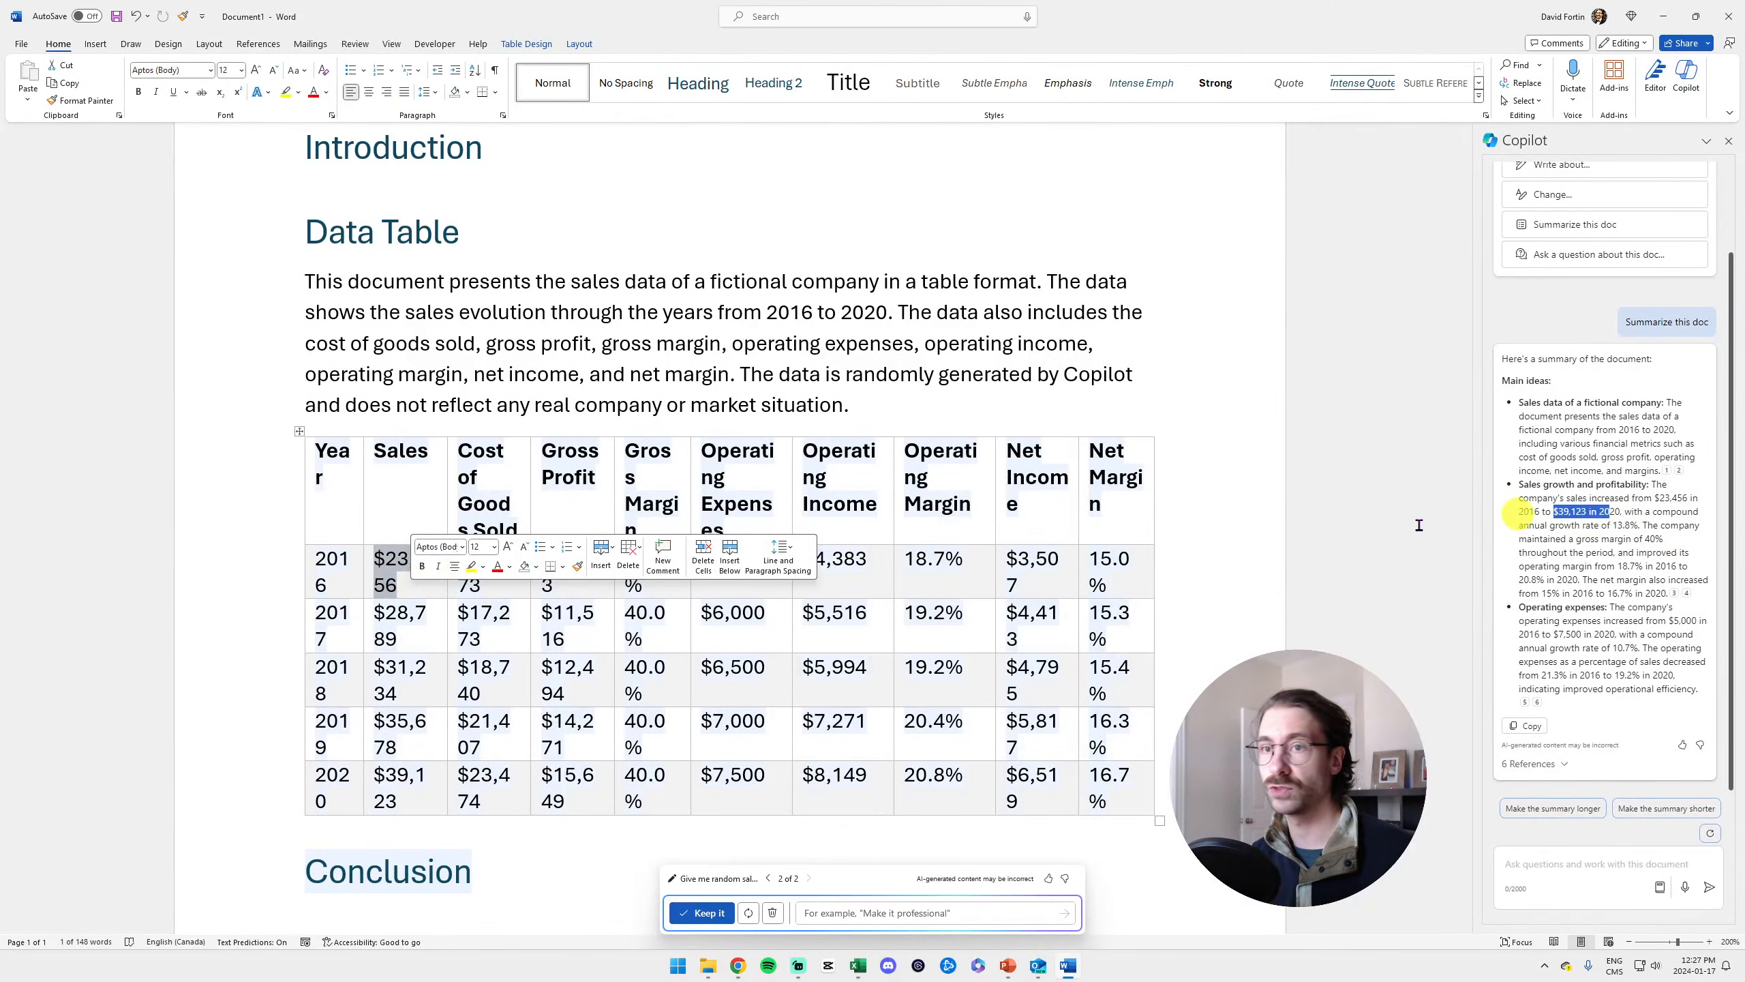
double_click(389, 784)
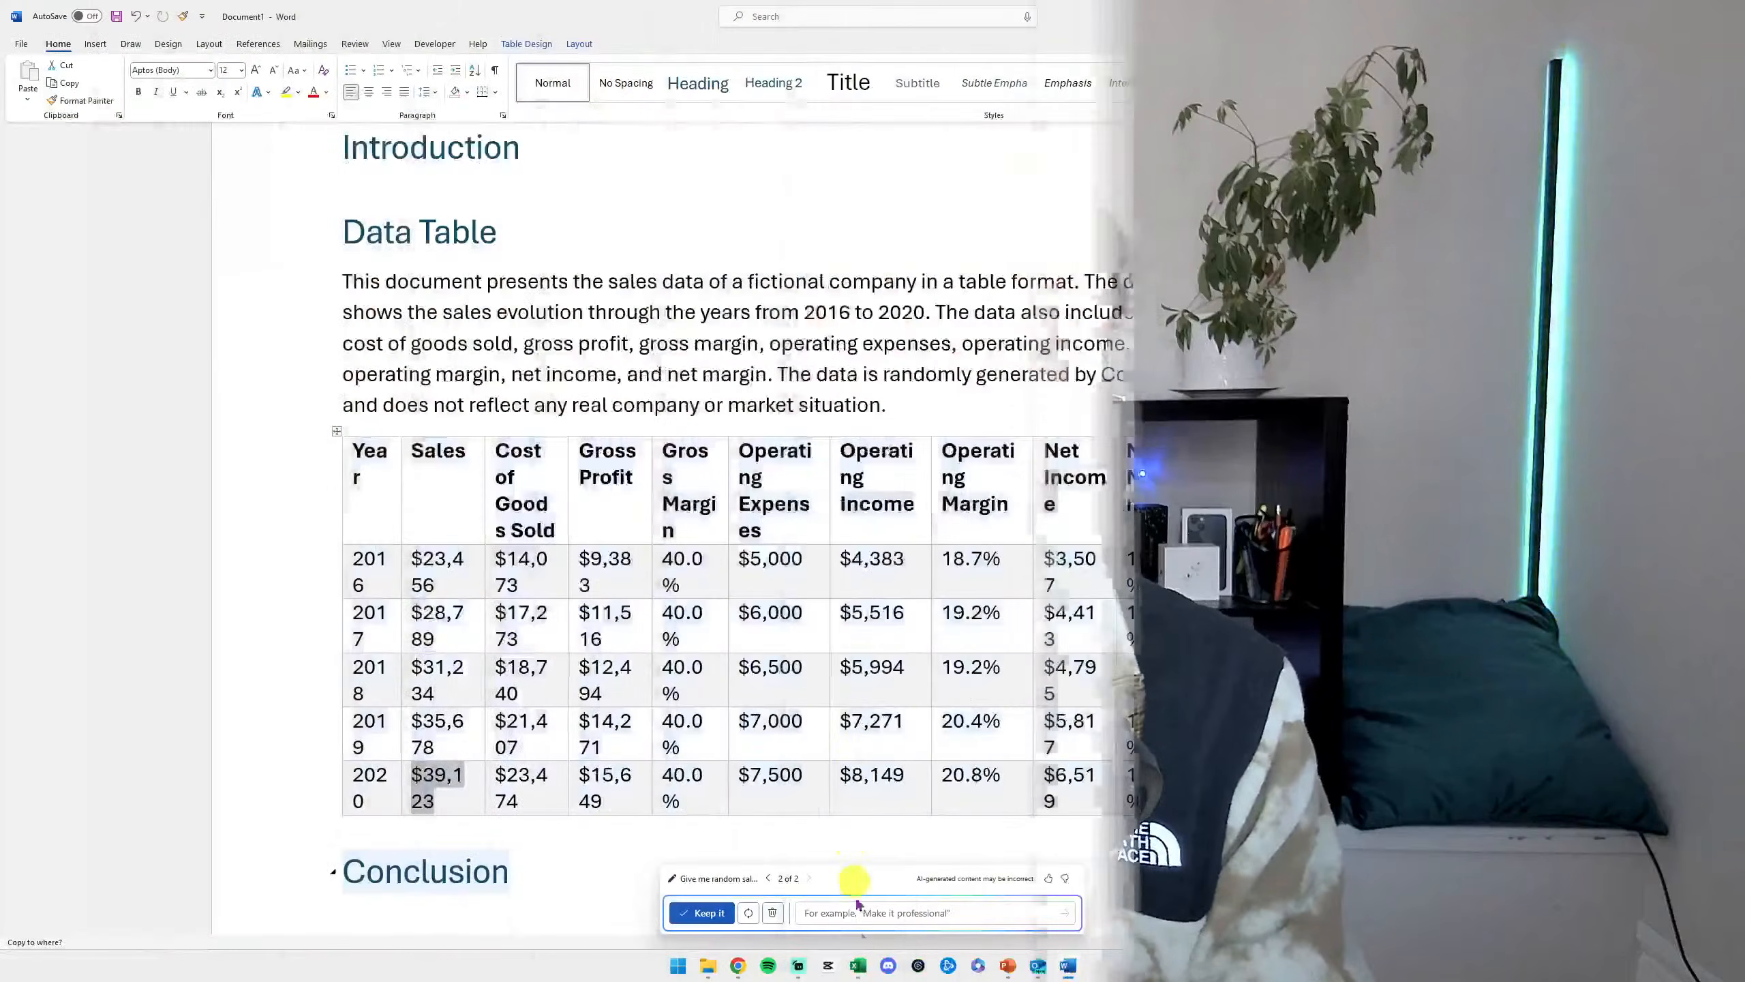
Switch to the COPILOT EXCEL_V2.xlsx workbook in Excel, bring the table on the Most Profitable sheet into view, and minimize Word
mouse_move(852, 960)
click(842, 913)
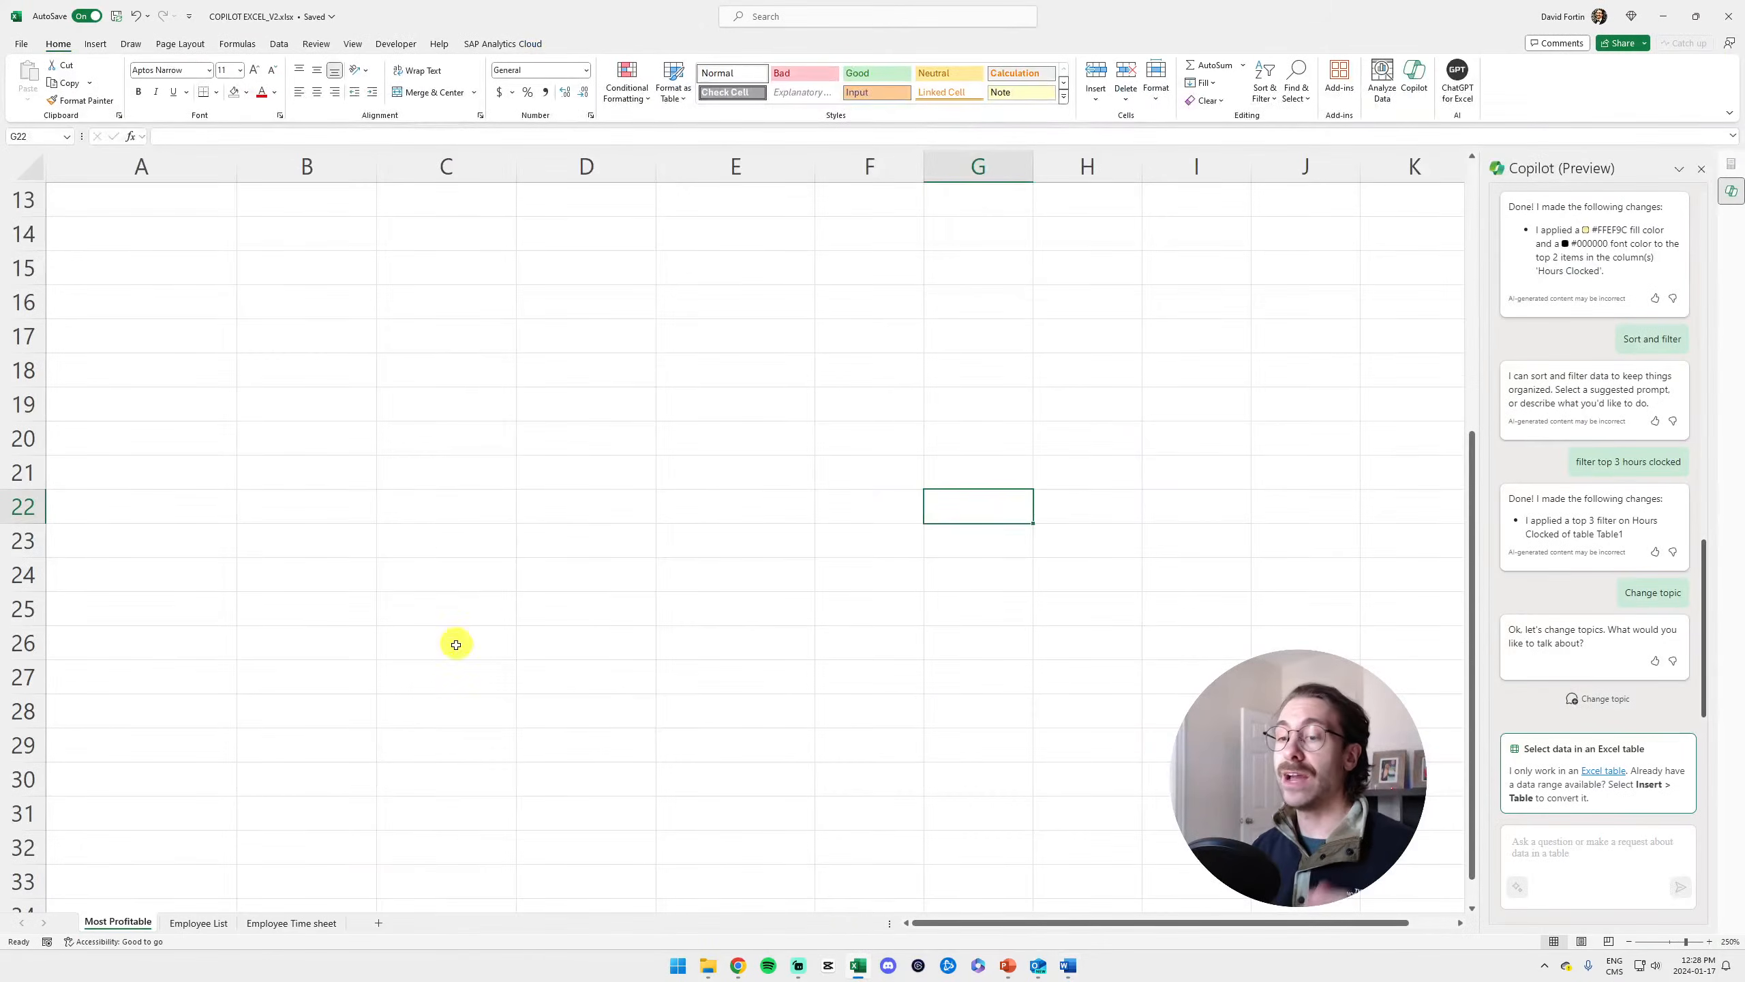
click(312, 780)
scroll(339, 724, up, 4)
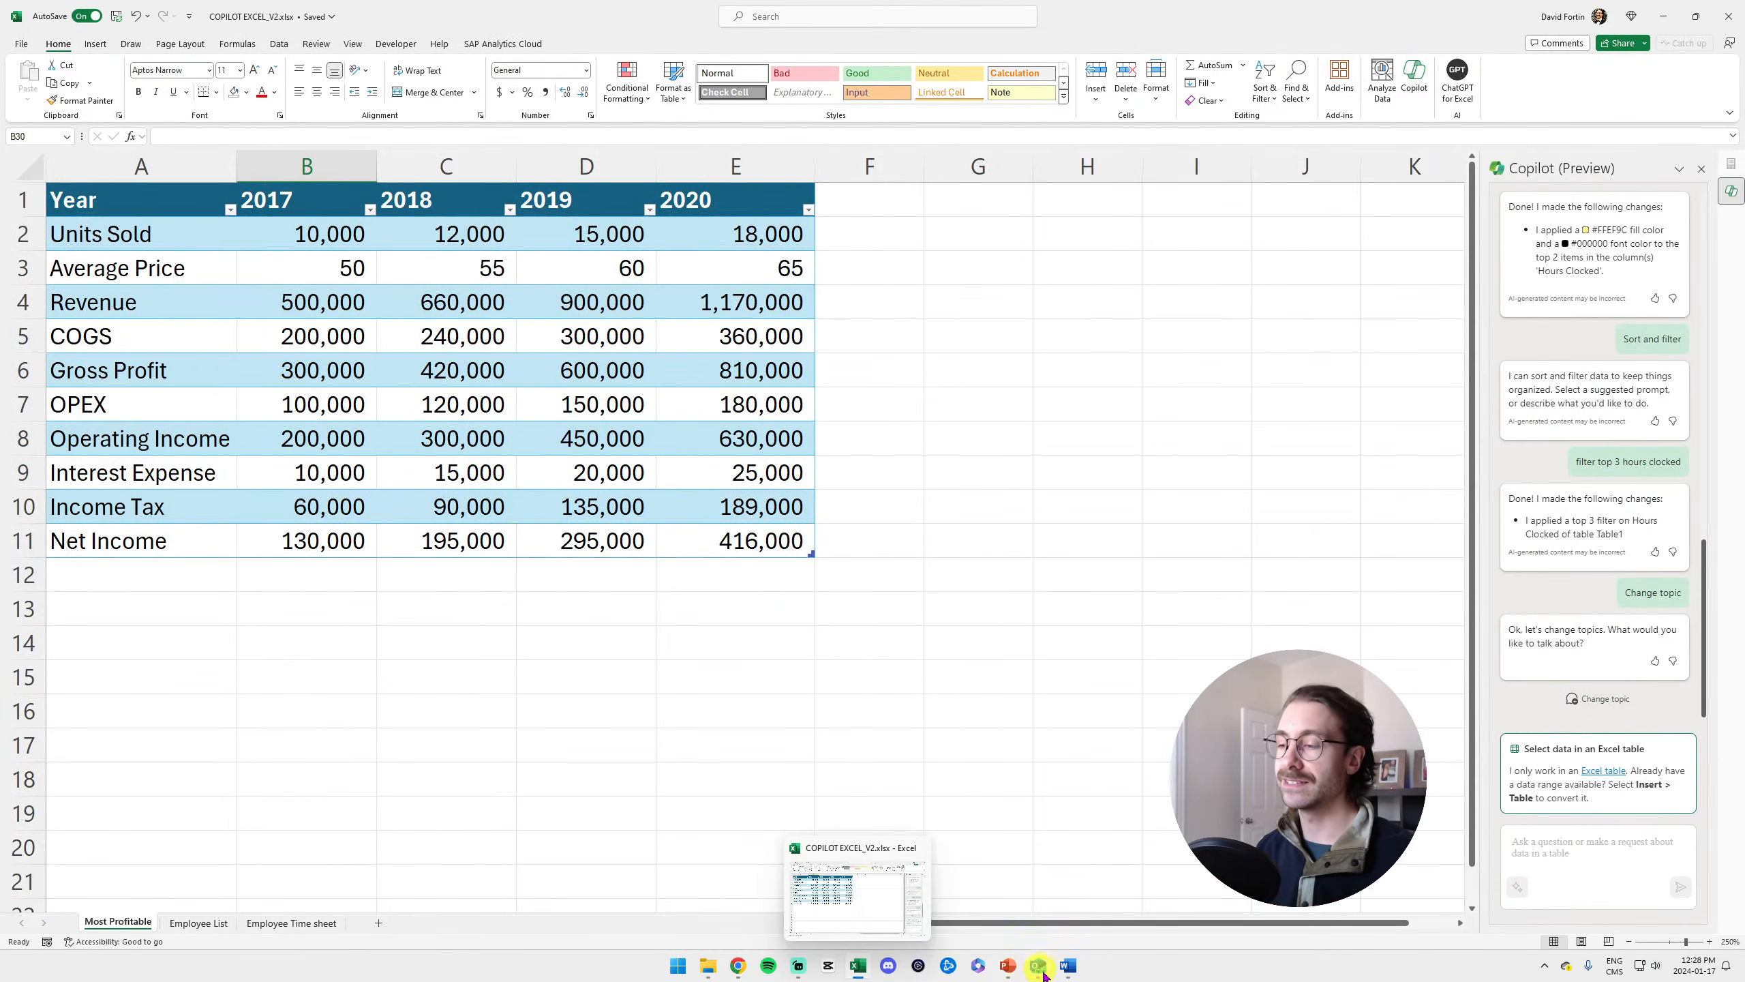
click(1067, 953)
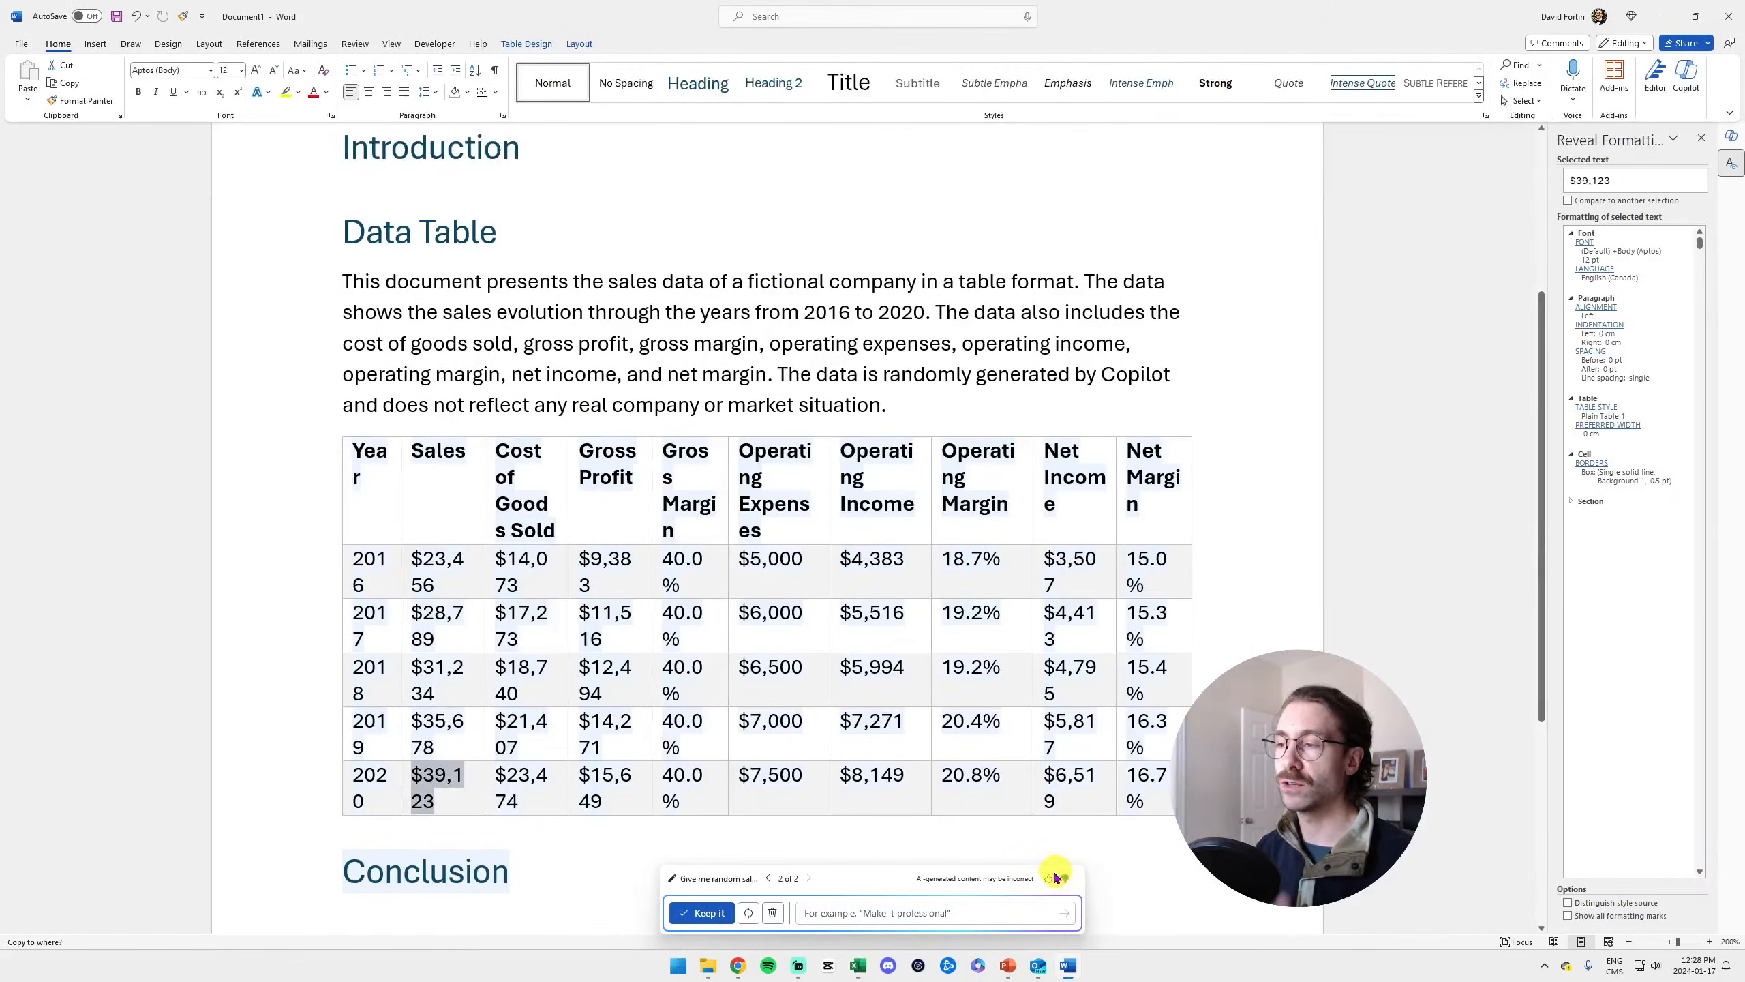
click(1659, 13)
Look over the yearly financial table's 2017 and 2018 columns and close the Copilot pane beside the worksheet
click(405, 502)
drag(305, 198, 490, 543)
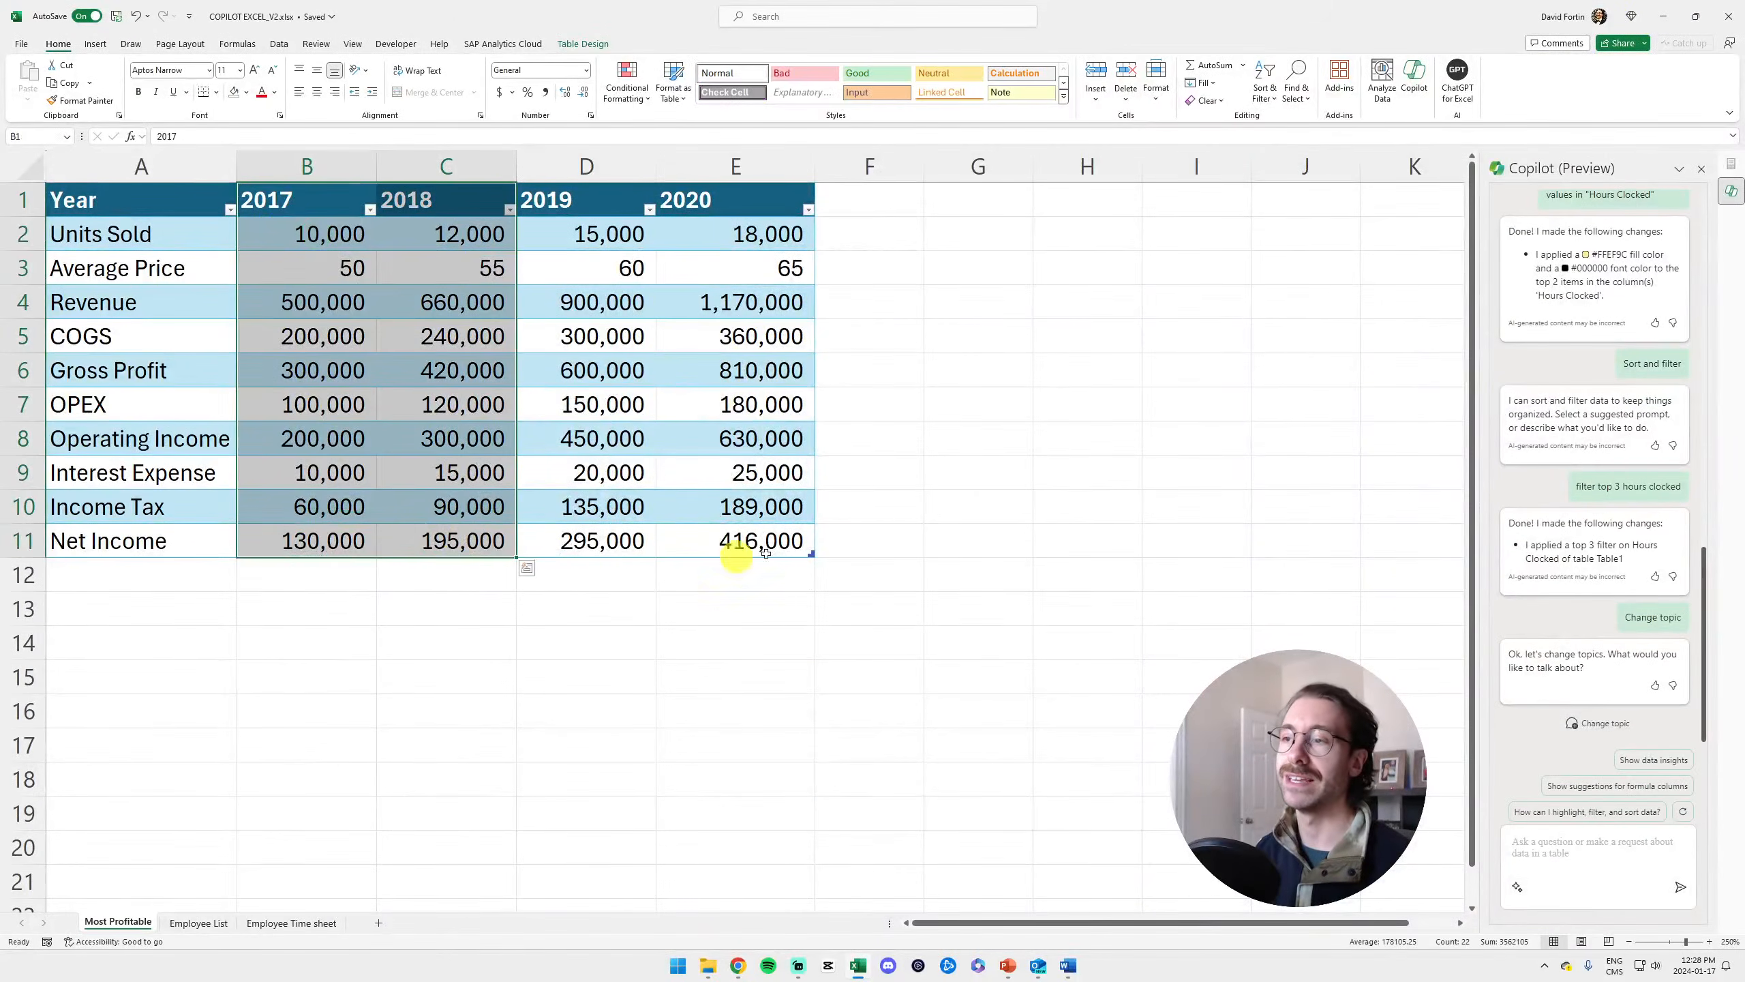
click(867, 542)
click(1701, 168)
click(714, 635)
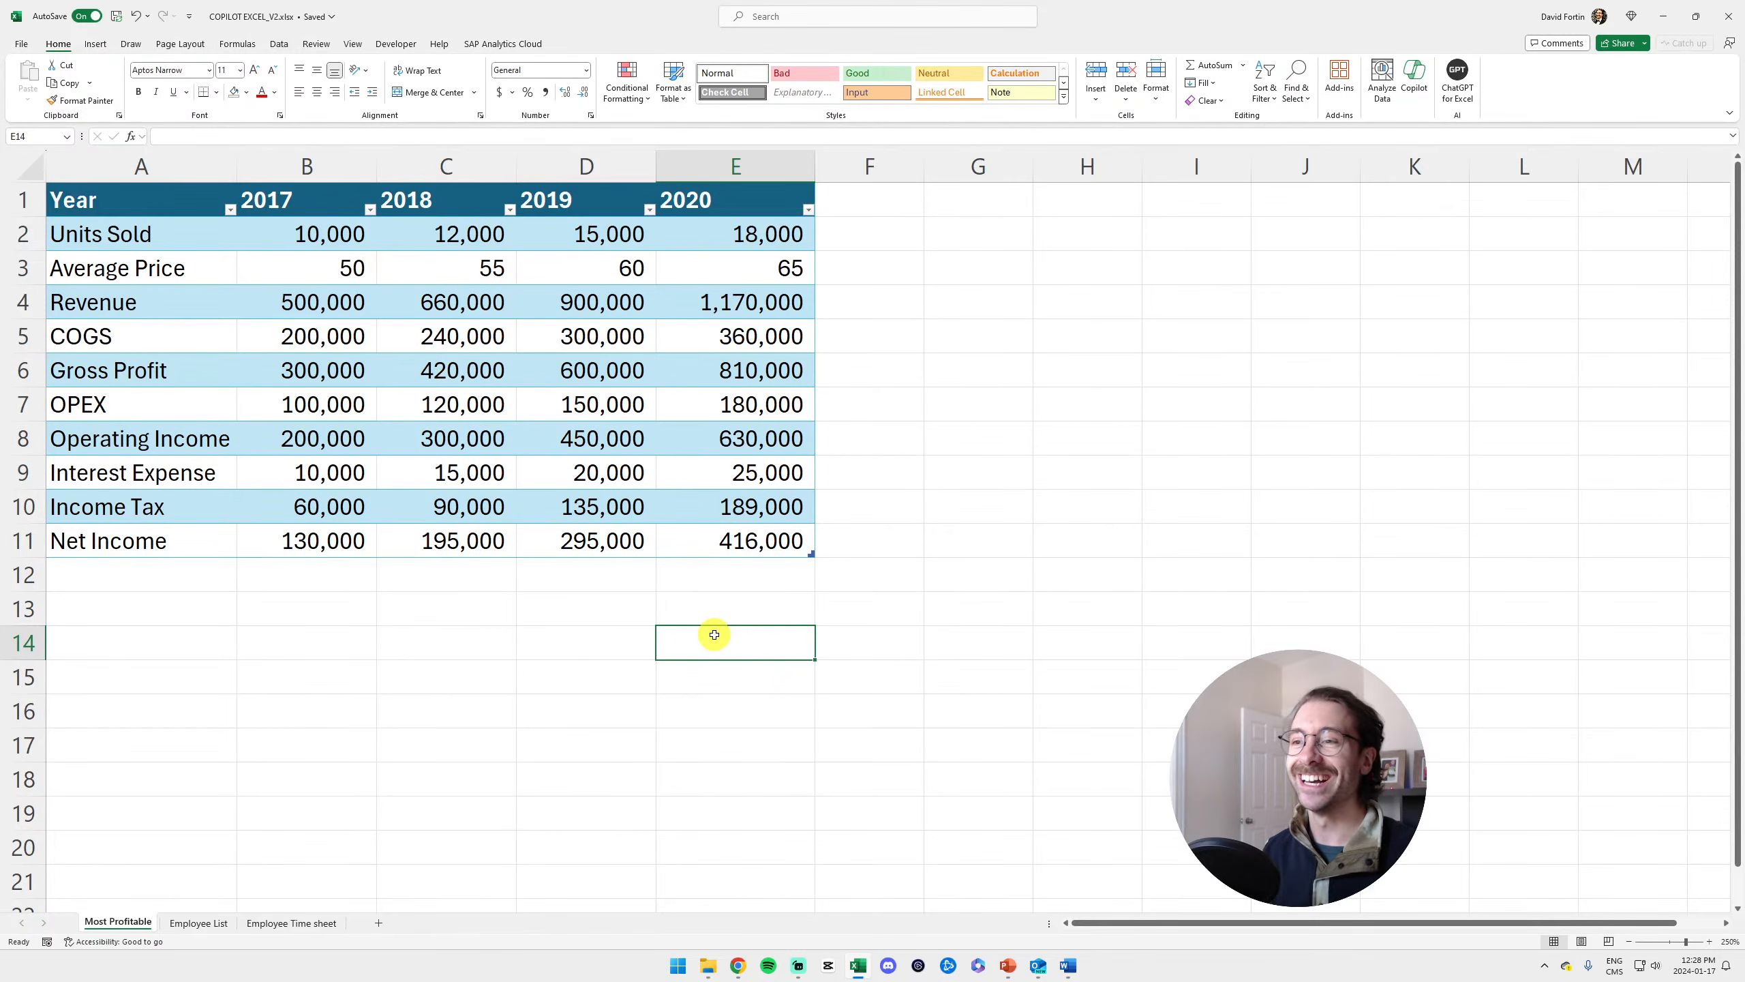
drag(681, 542, 124, 212)
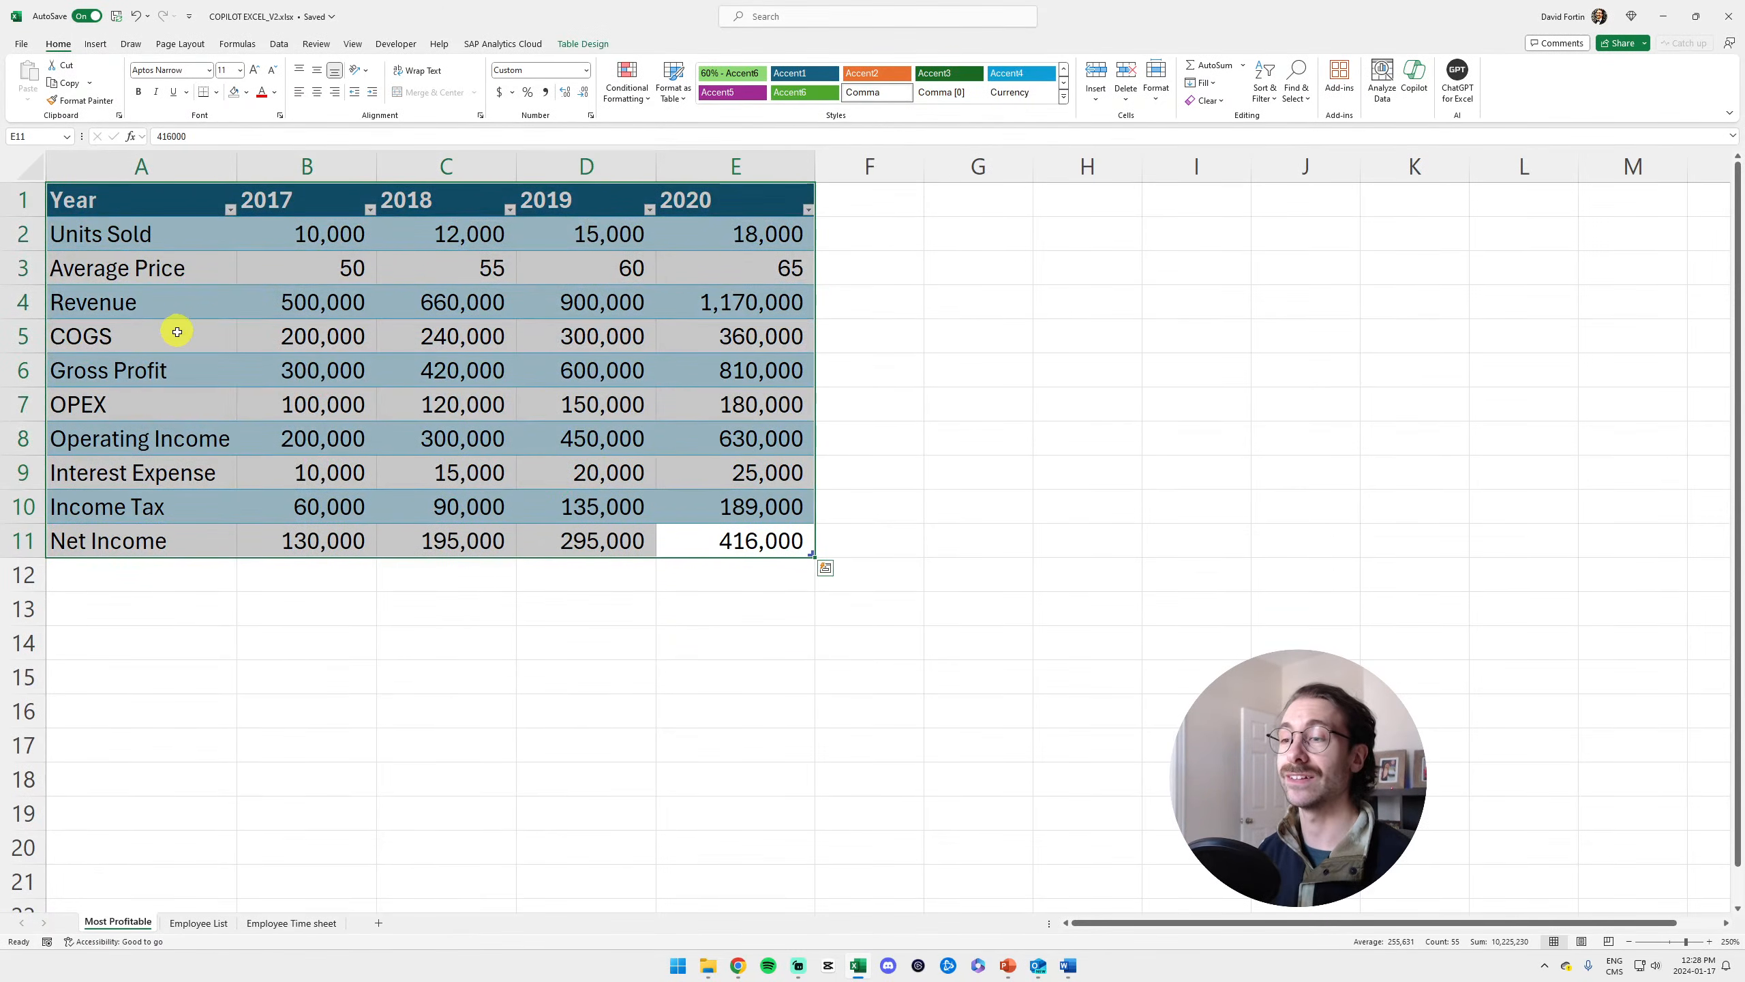
key(ctrl+q)
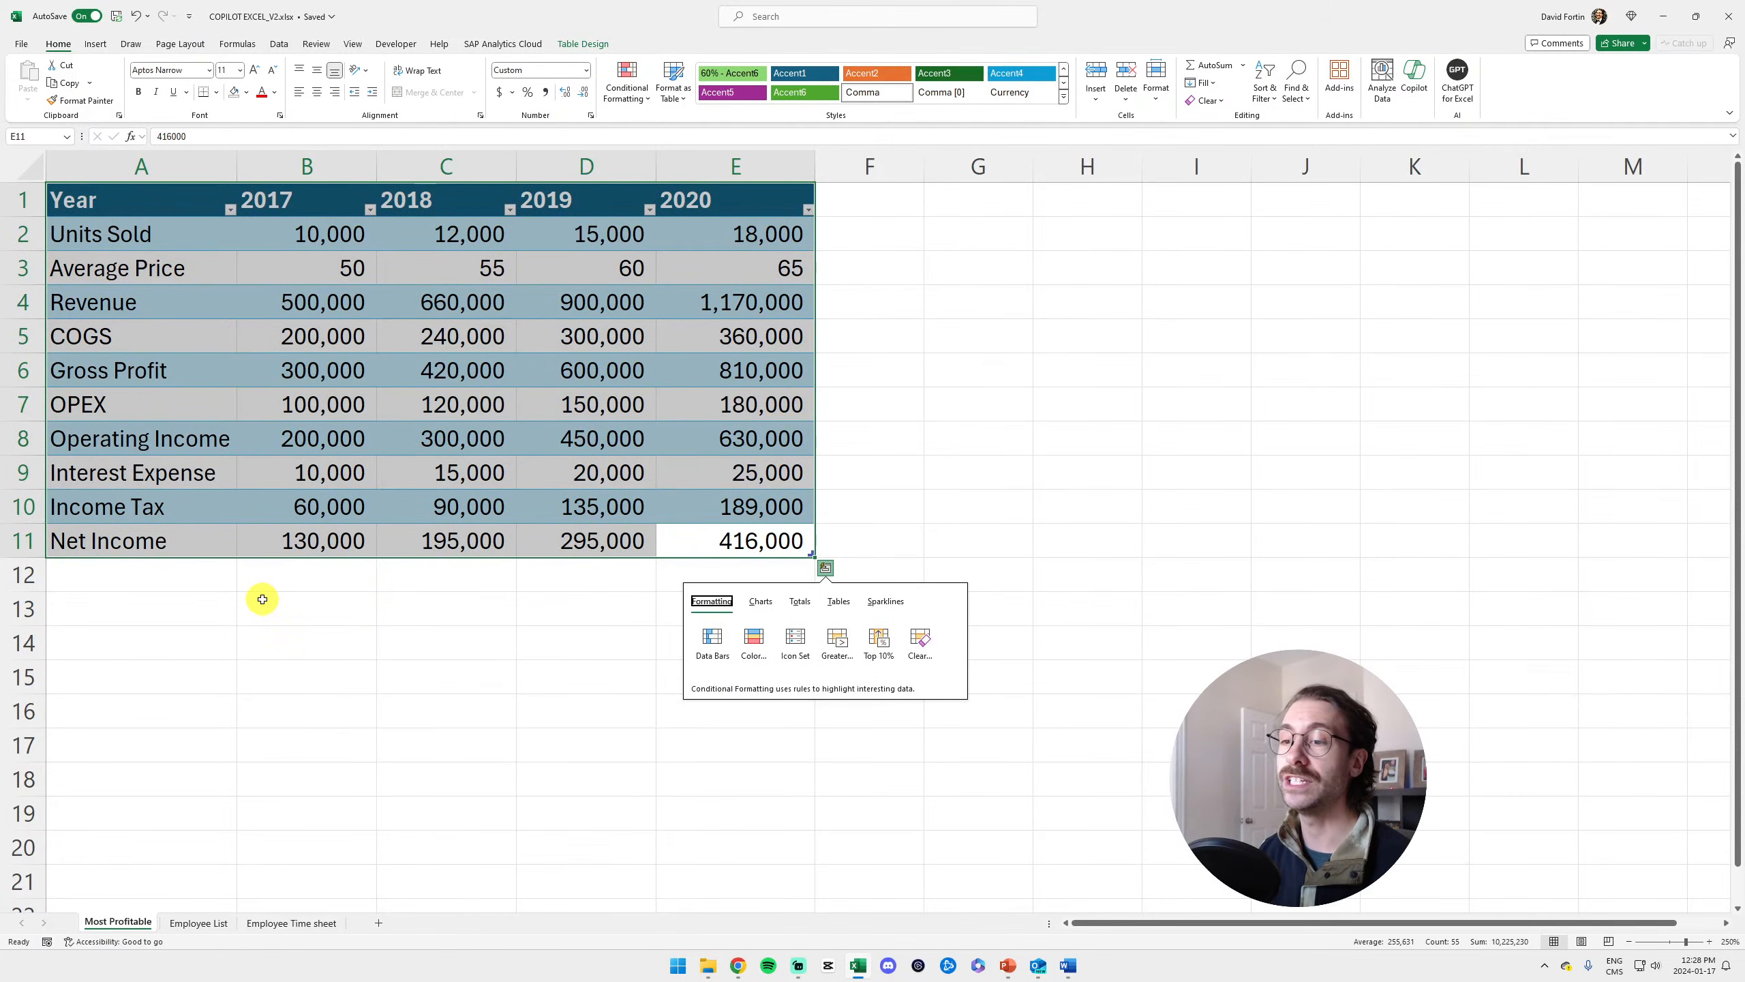
click(339, 616)
Copy the financial table A1:E11, paste only its values starting at A13, and select through the pasted range
drag(701, 543, 103, 158)
key(ctrl+c)
right_click(160, 618)
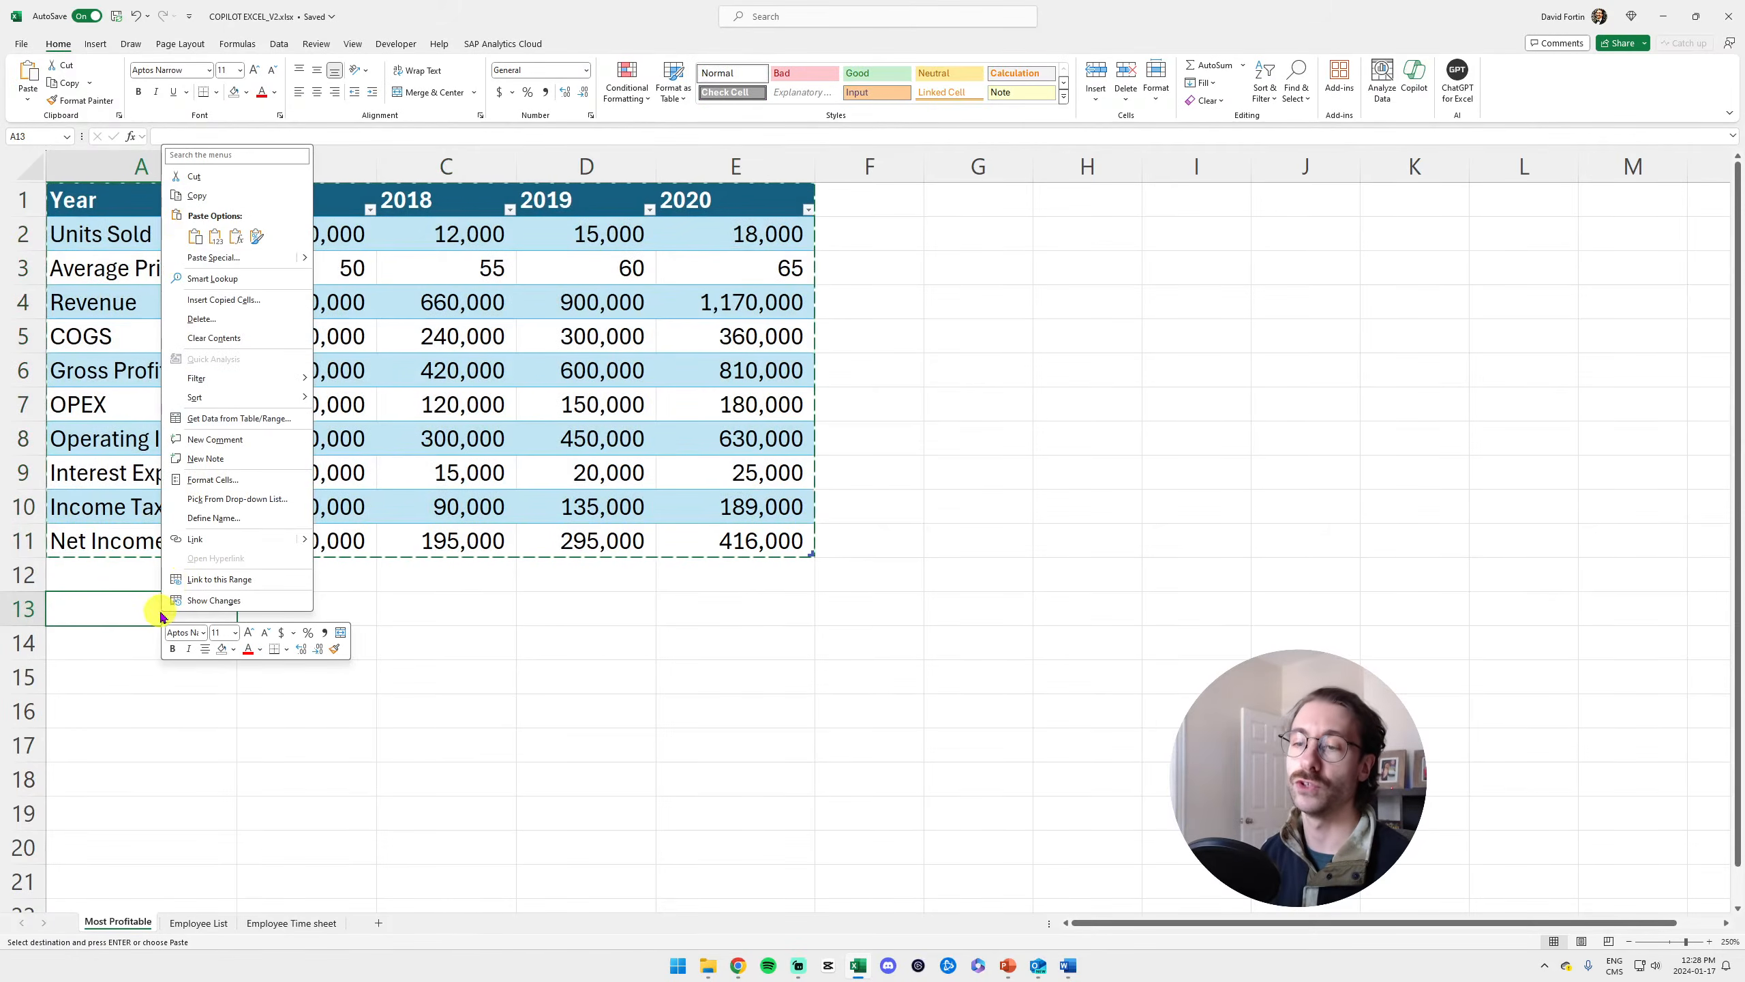
click(206, 234)
scroll(778, 541, down, 2)
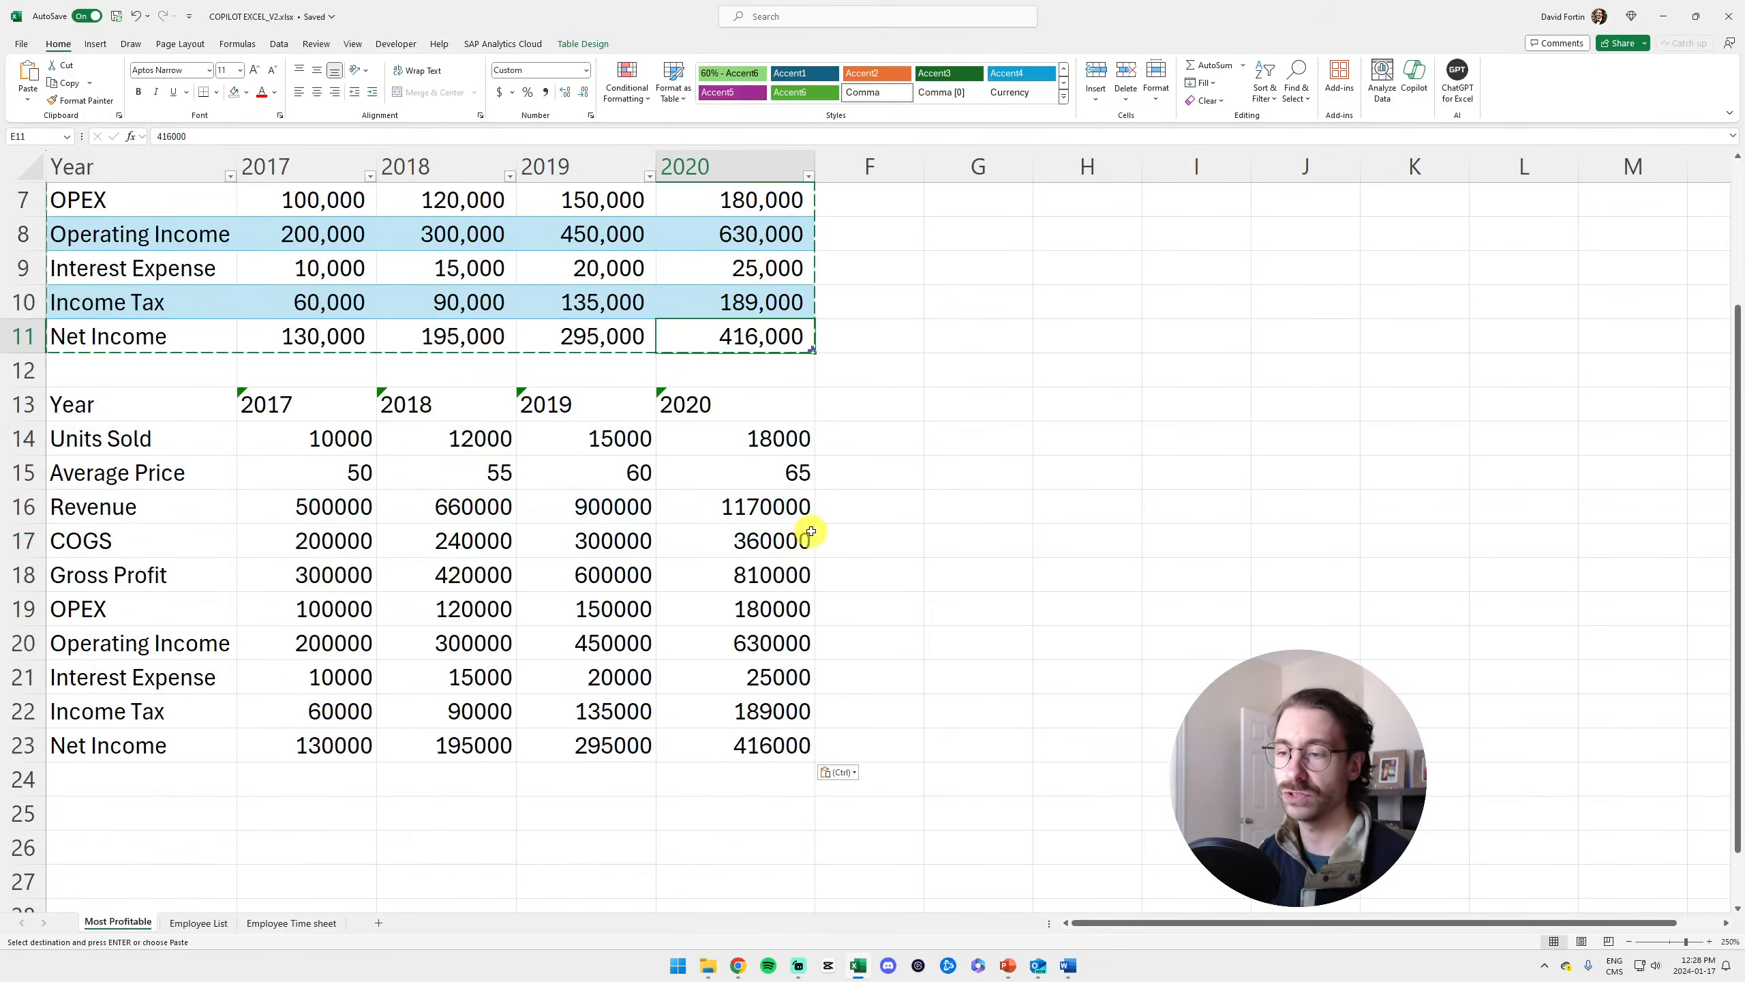
click(147, 402)
drag(117, 403, 753, 746)
key(Escape)
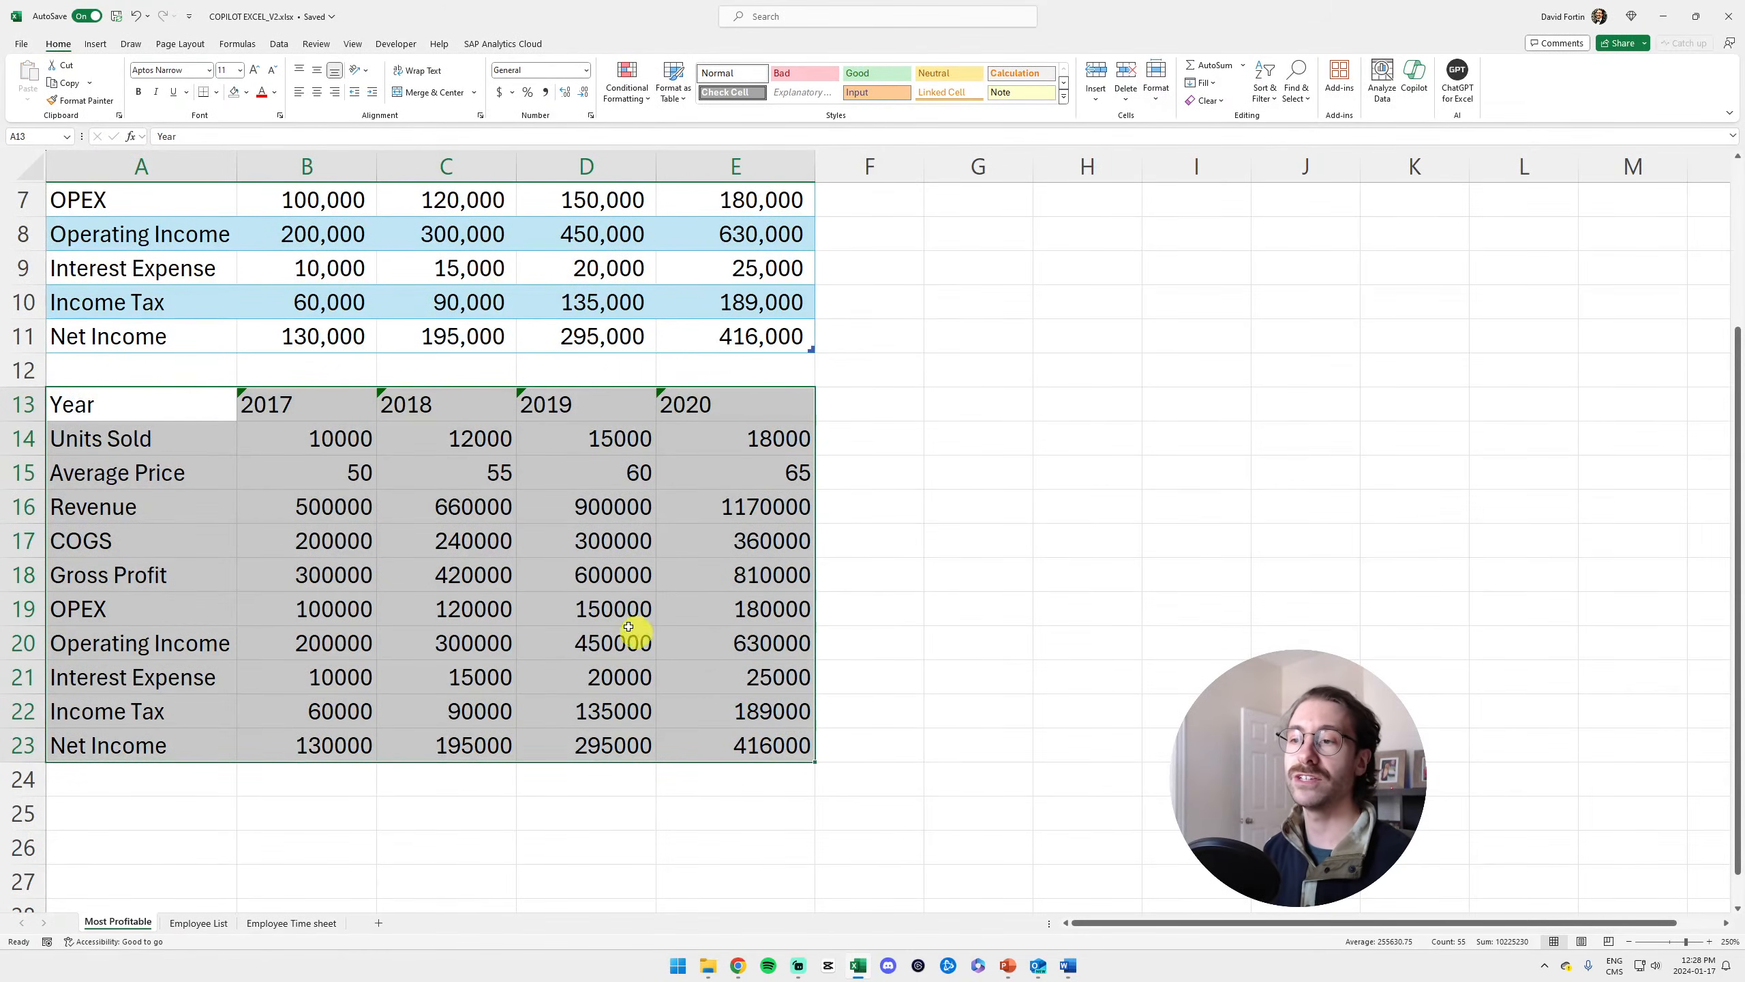
drag(182, 406, 763, 746)
click(745, 744)
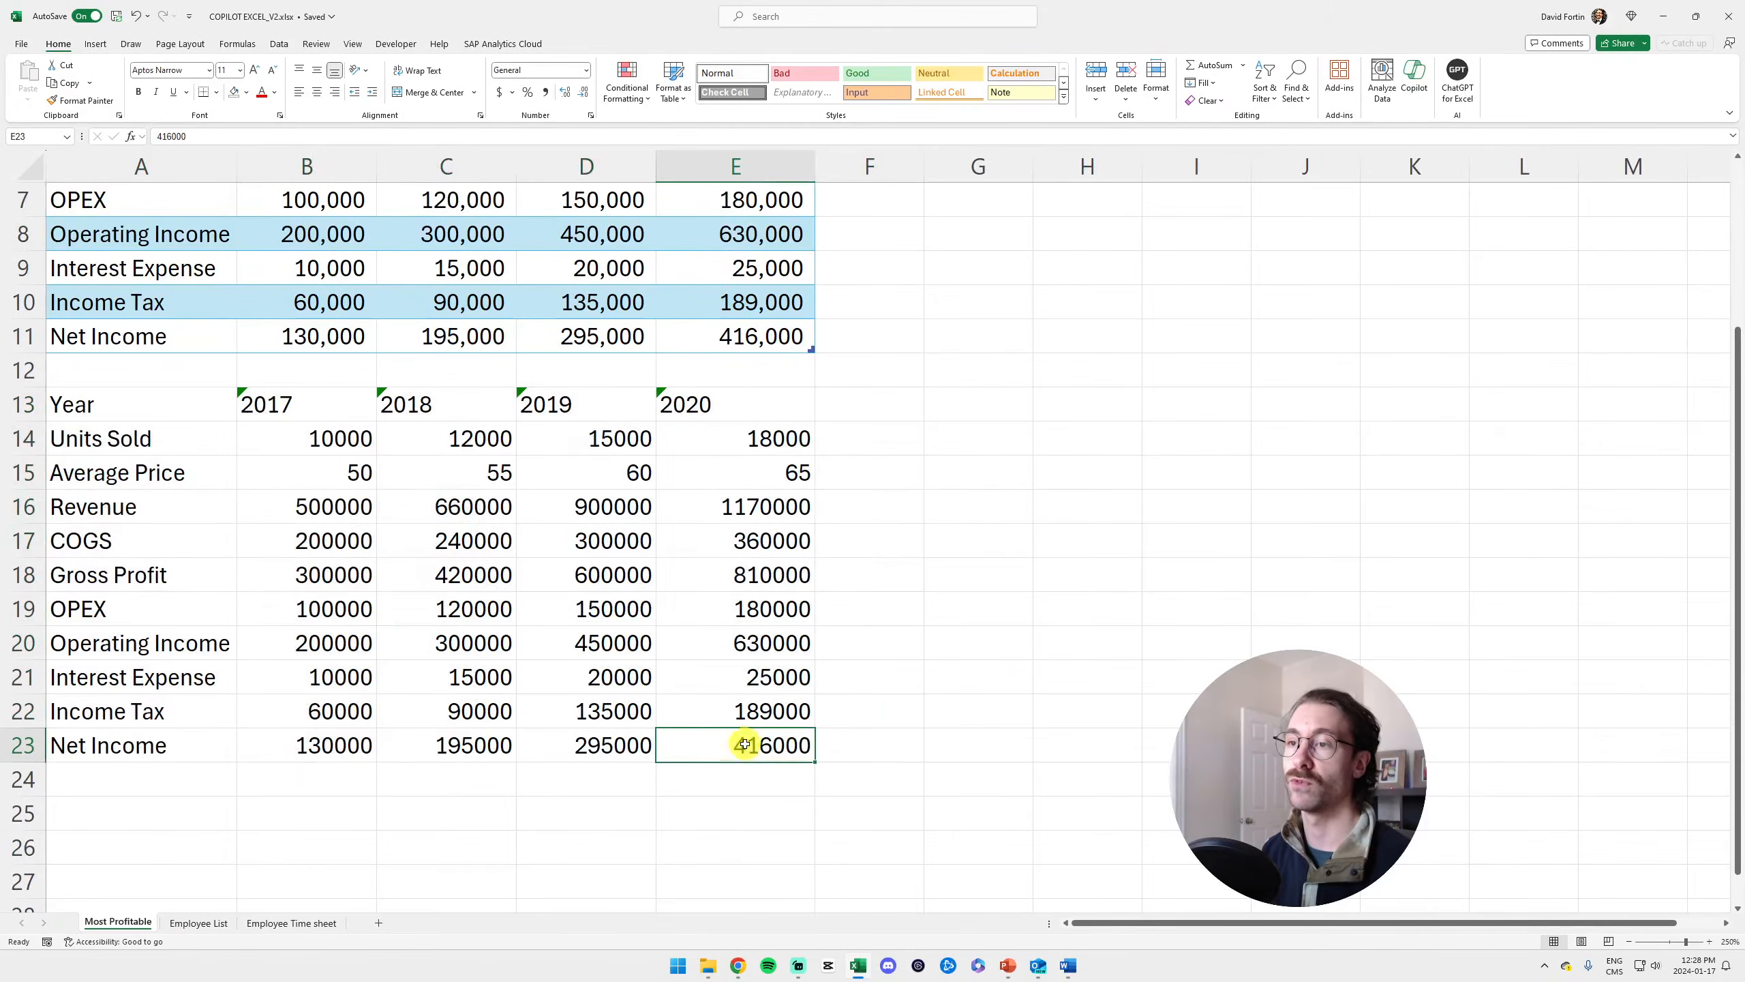
click(117, 403)
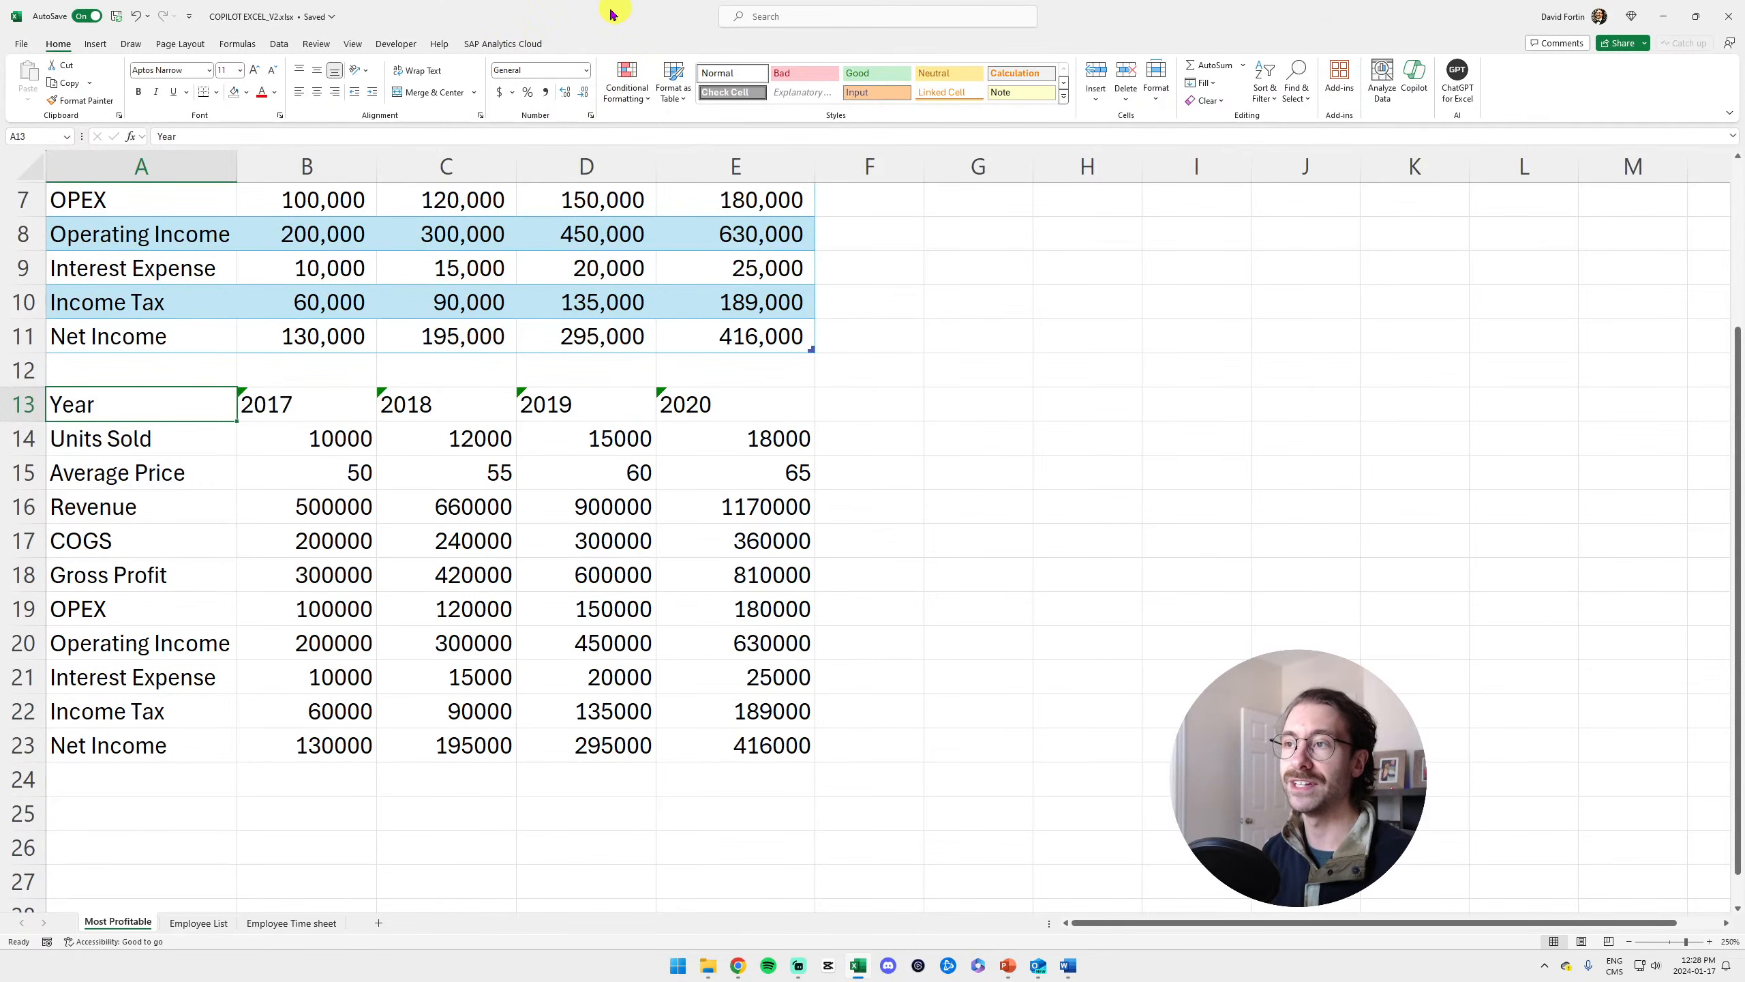
Select the original table's Year header and look at the design options available for a formatted table
scroll(456, 300, up, 2)
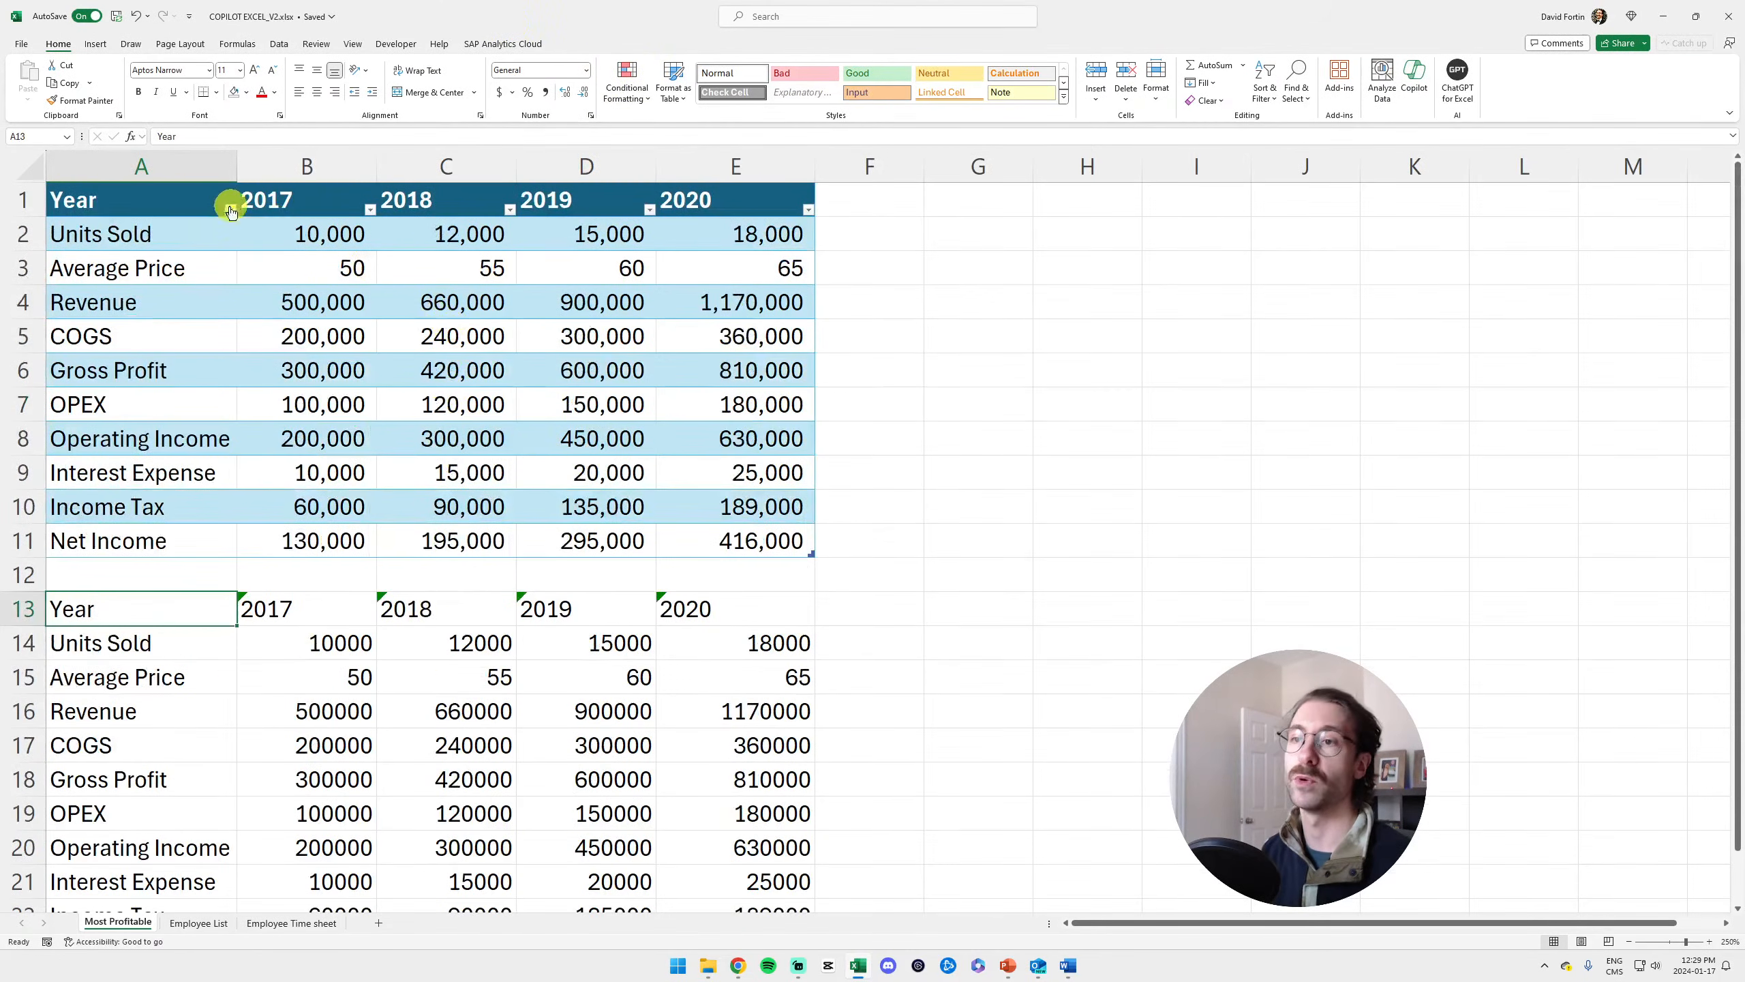
click(162, 197)
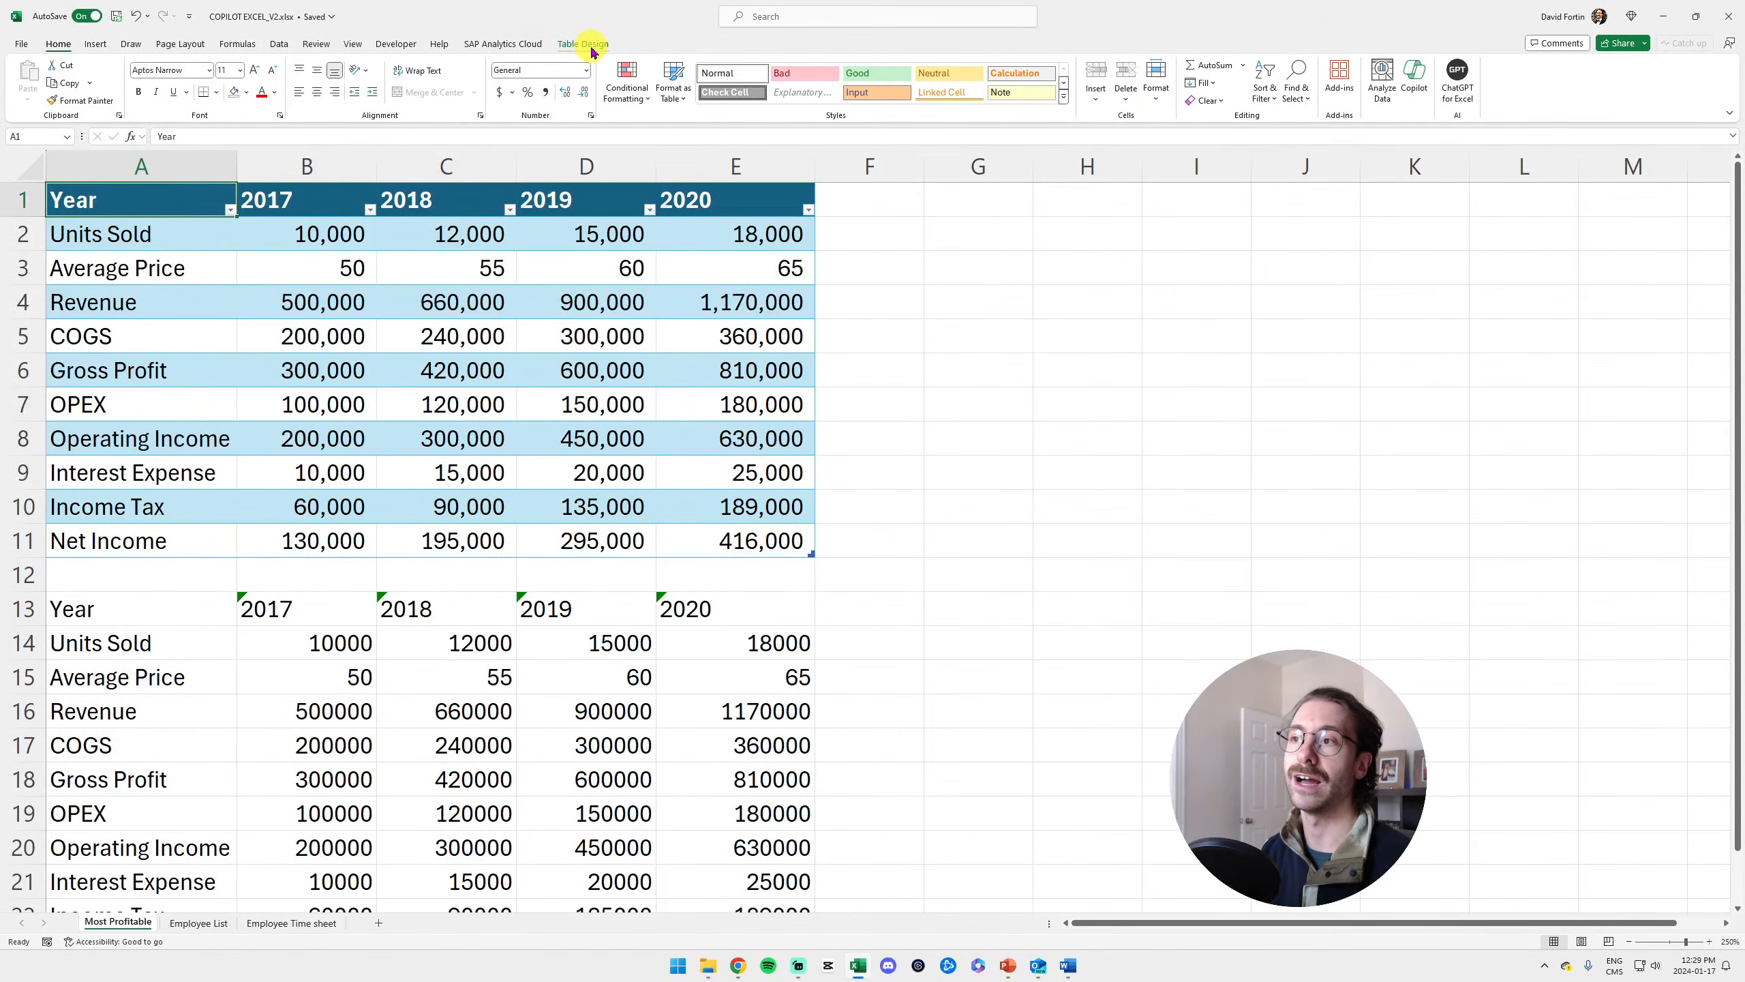
click(584, 45)
click(58, 43)
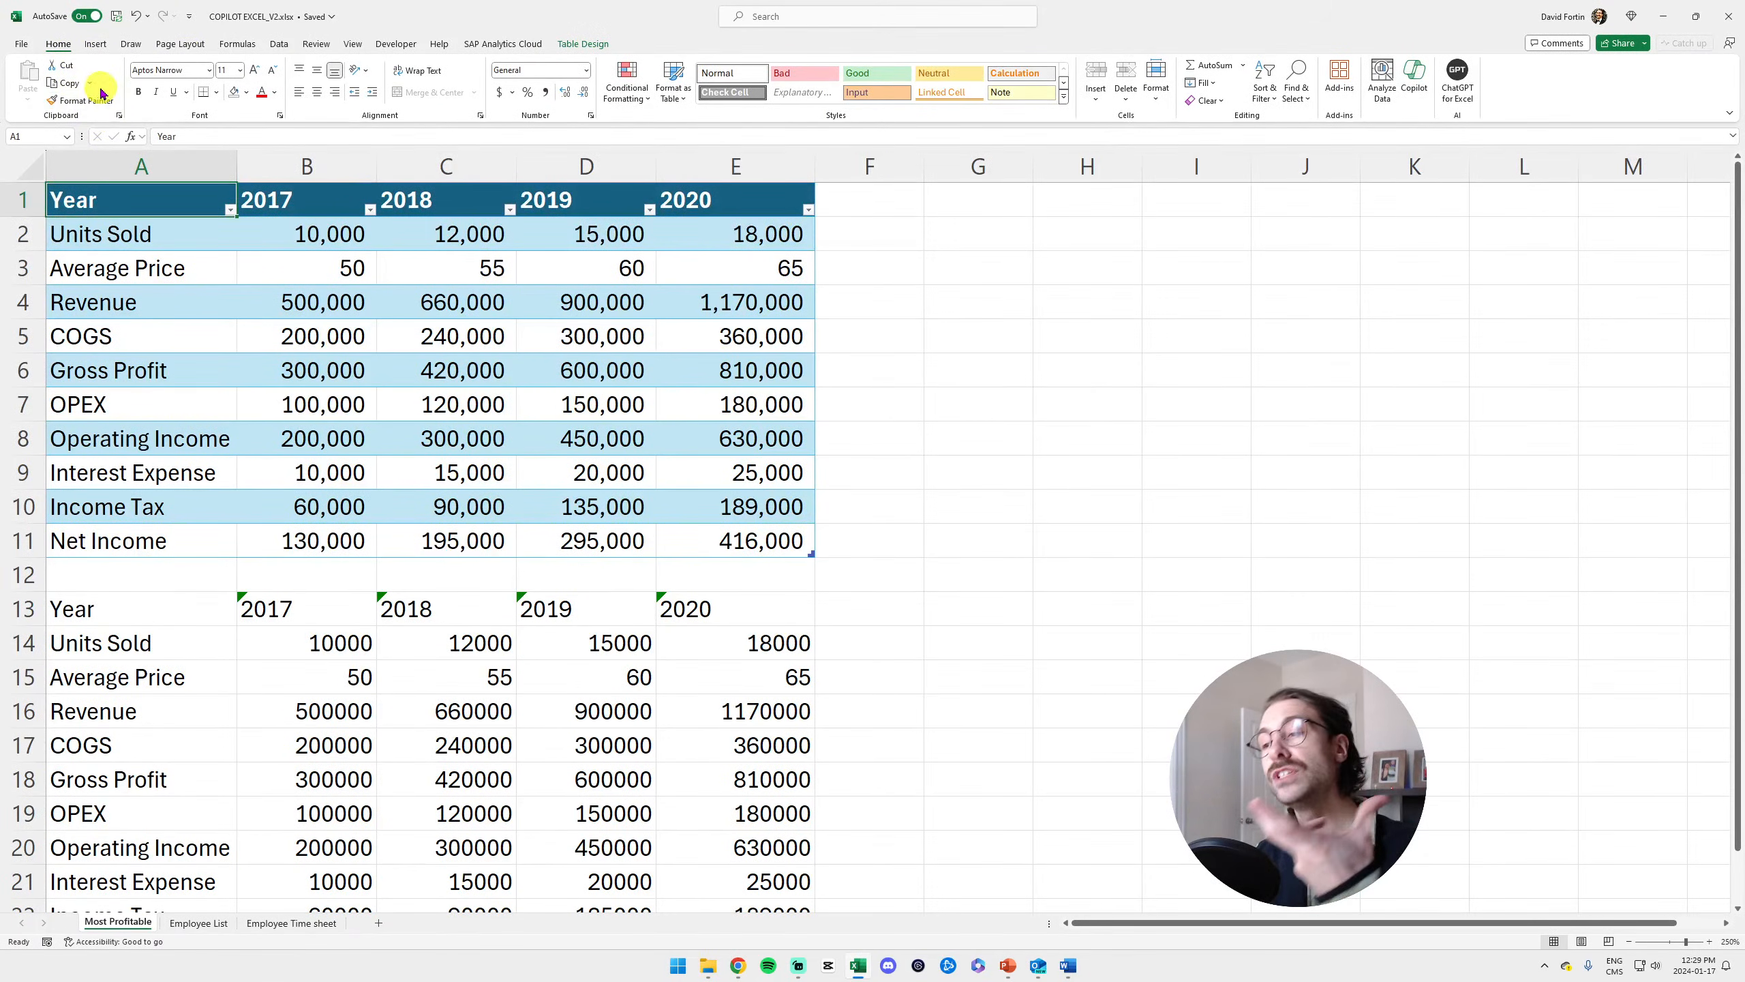
Convert the pasted range A13:E23 into an Excel table with headers
click(870, 507)
scroll(919, 511, down, 2)
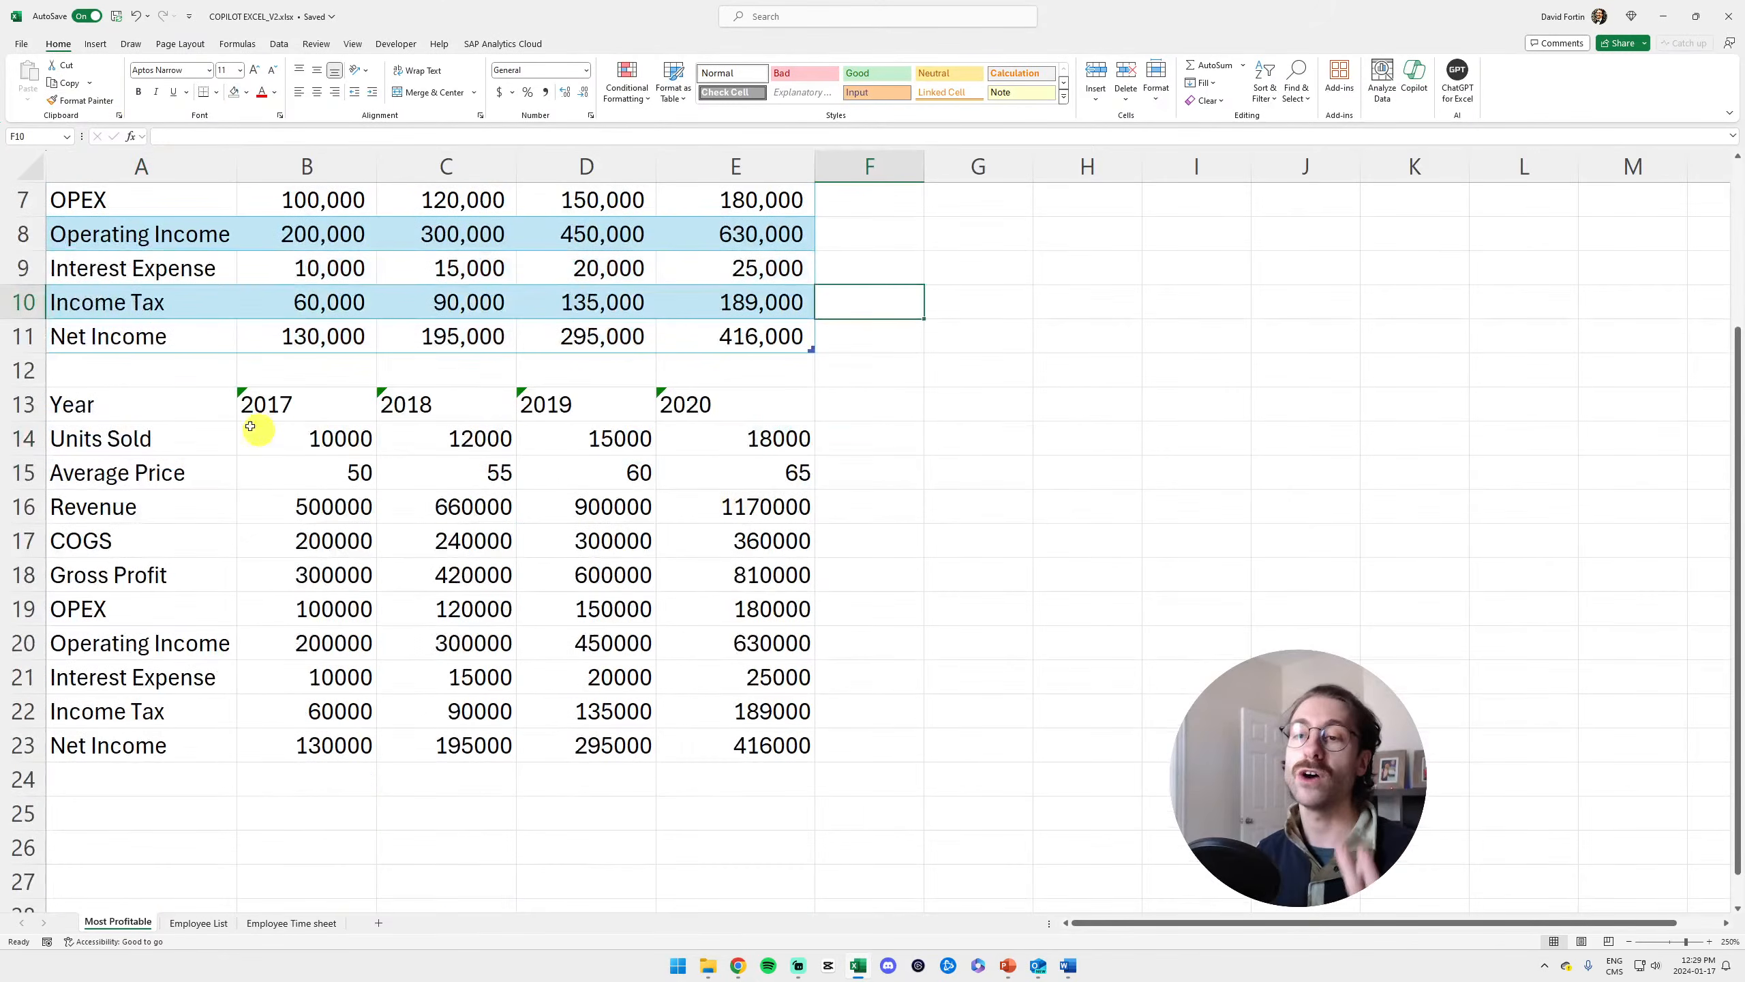
drag(120, 406, 743, 736)
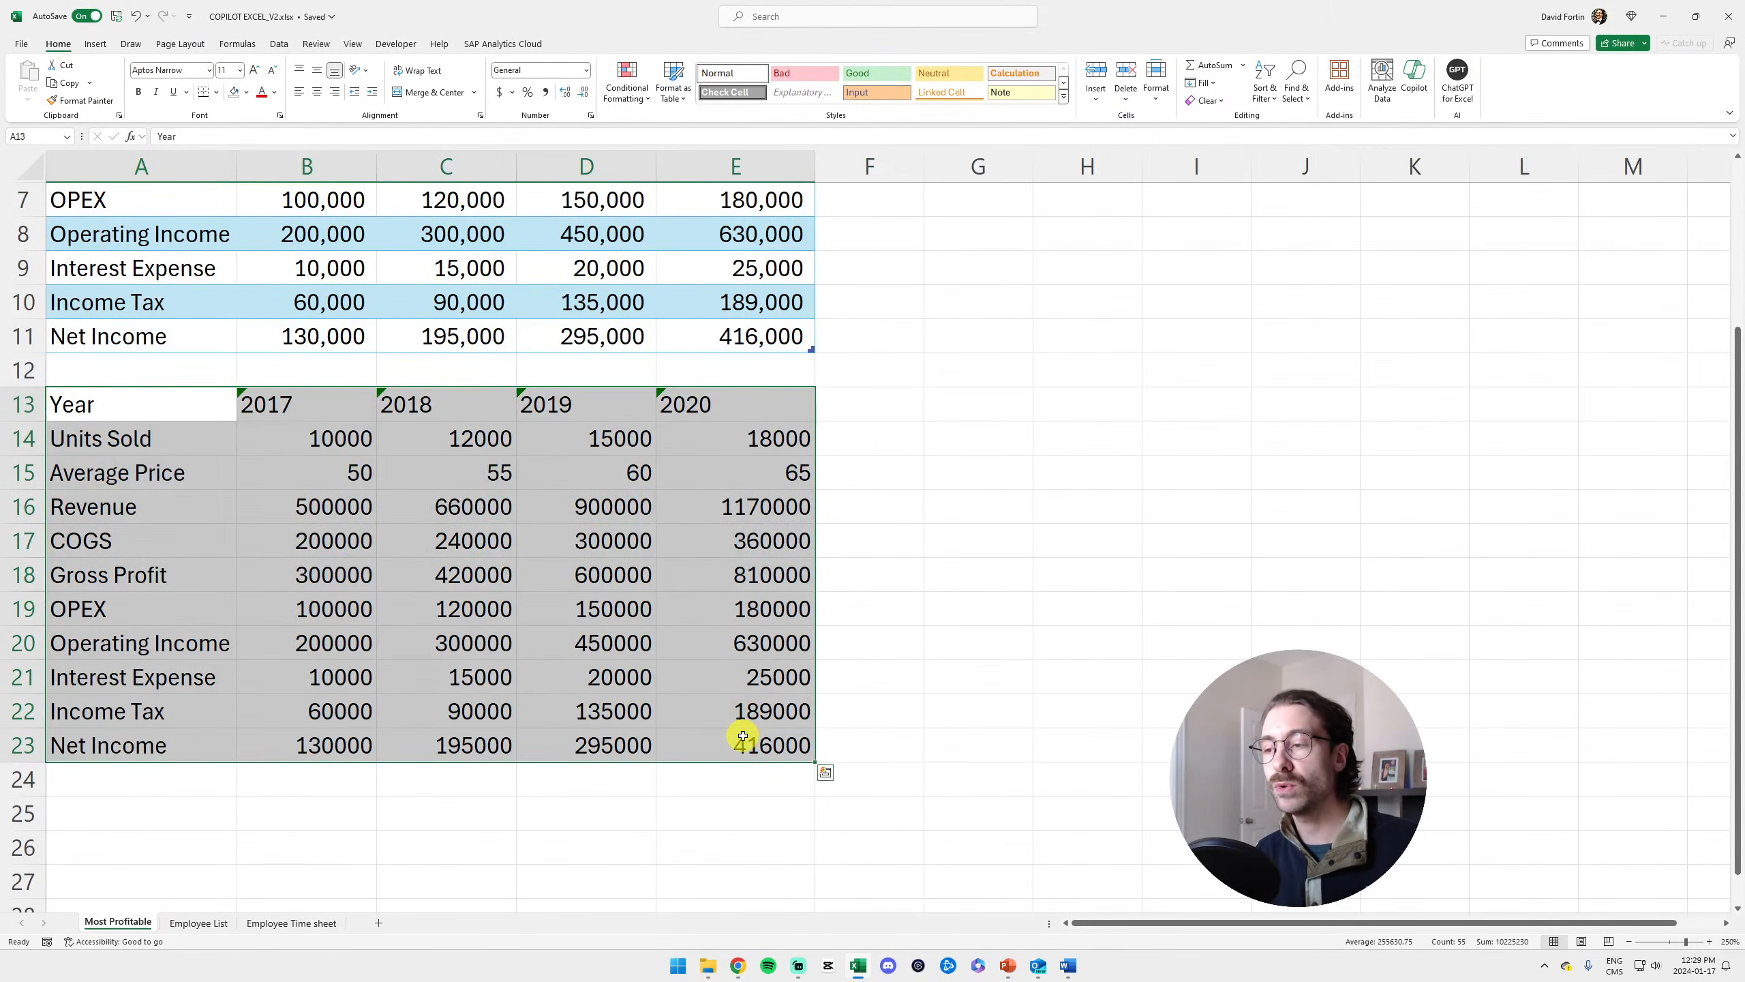
click(95, 44)
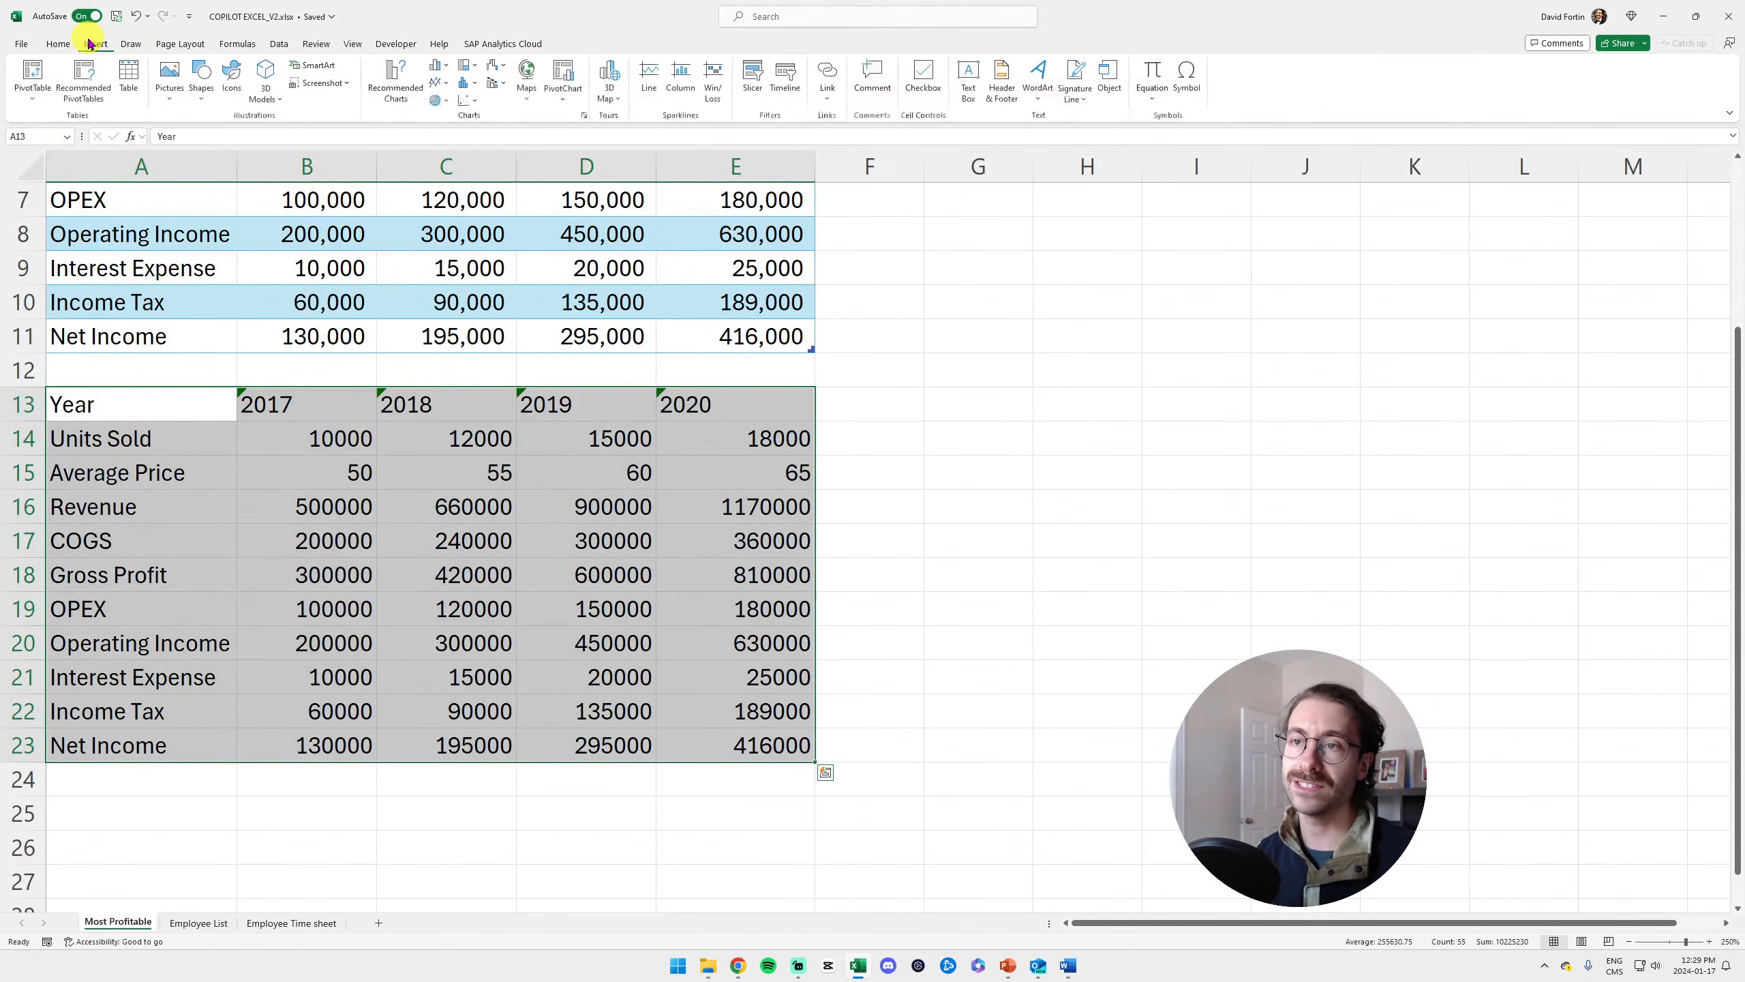
click(131, 76)
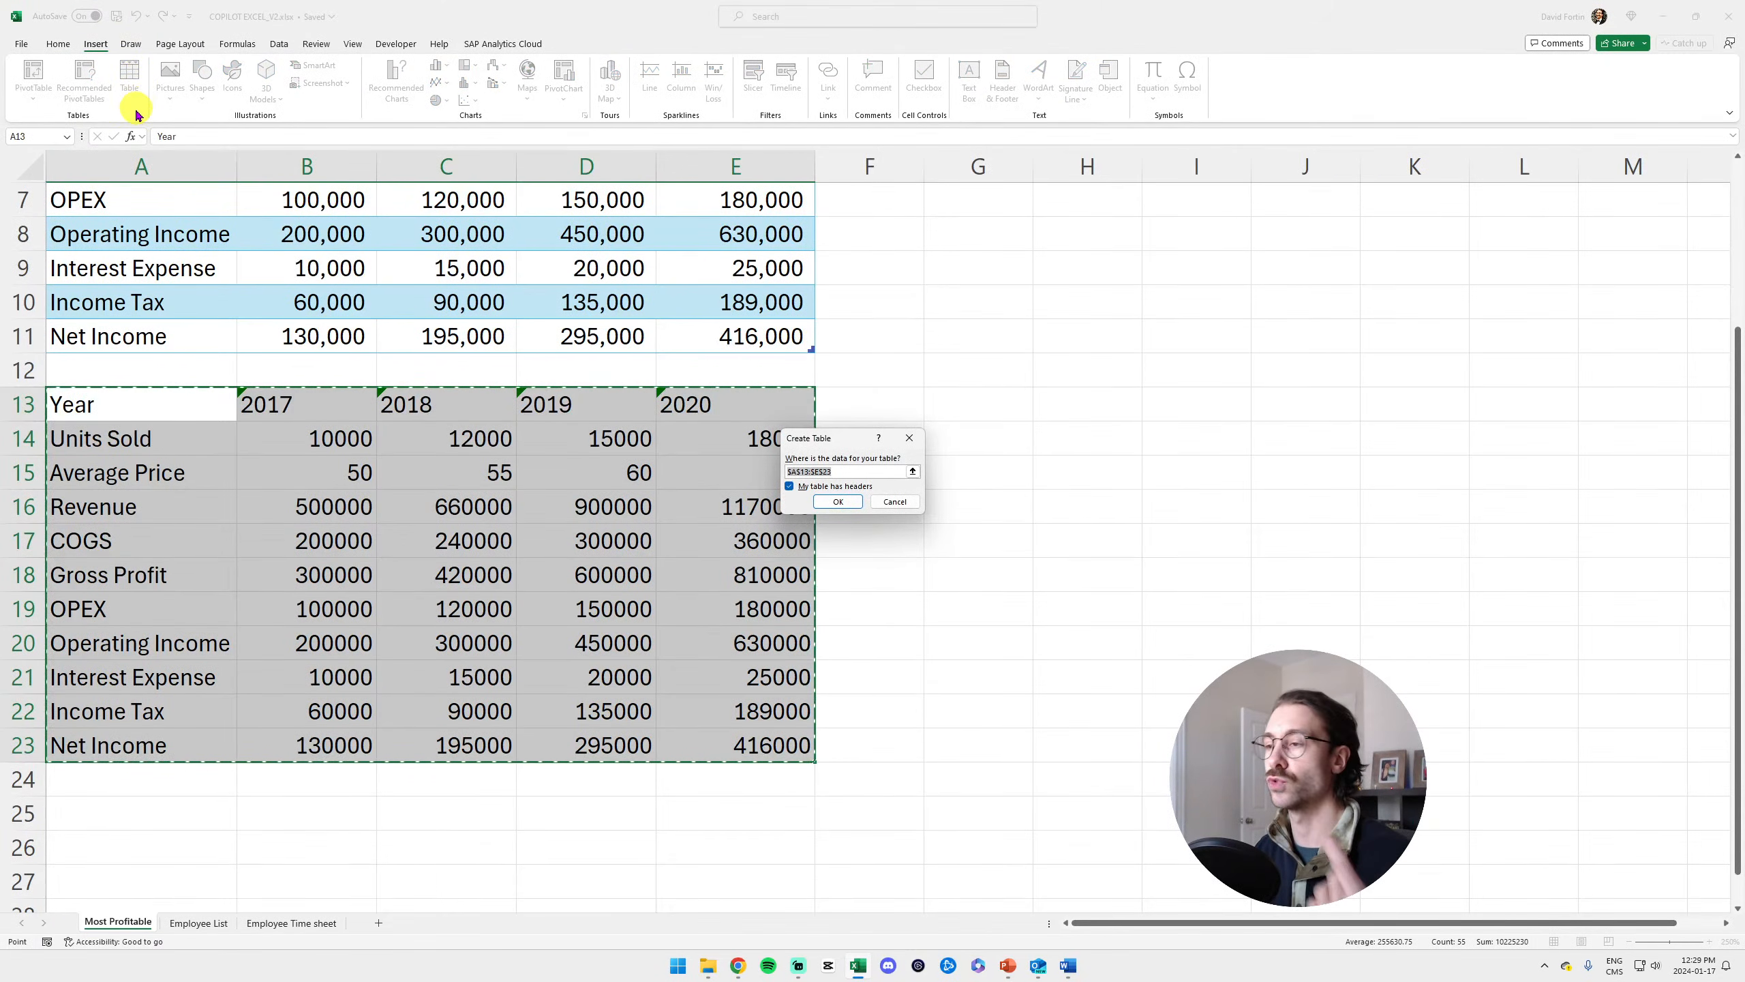
click(849, 501)
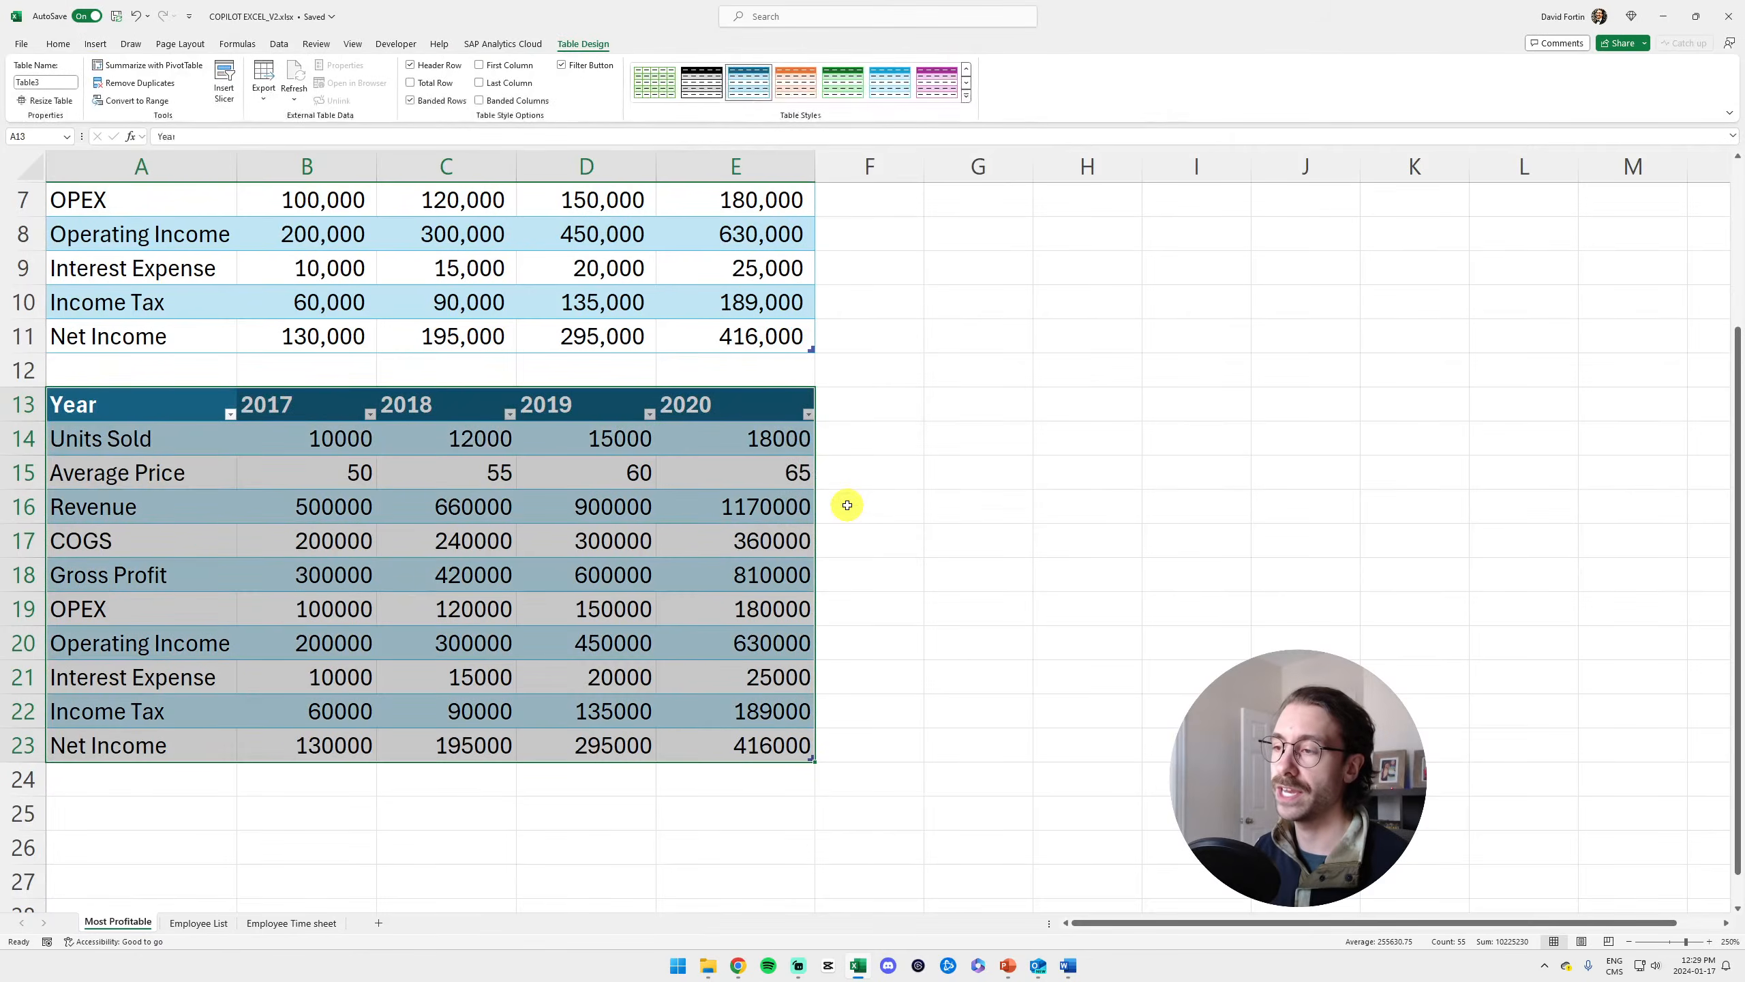
click(855, 505)
click(163, 401)
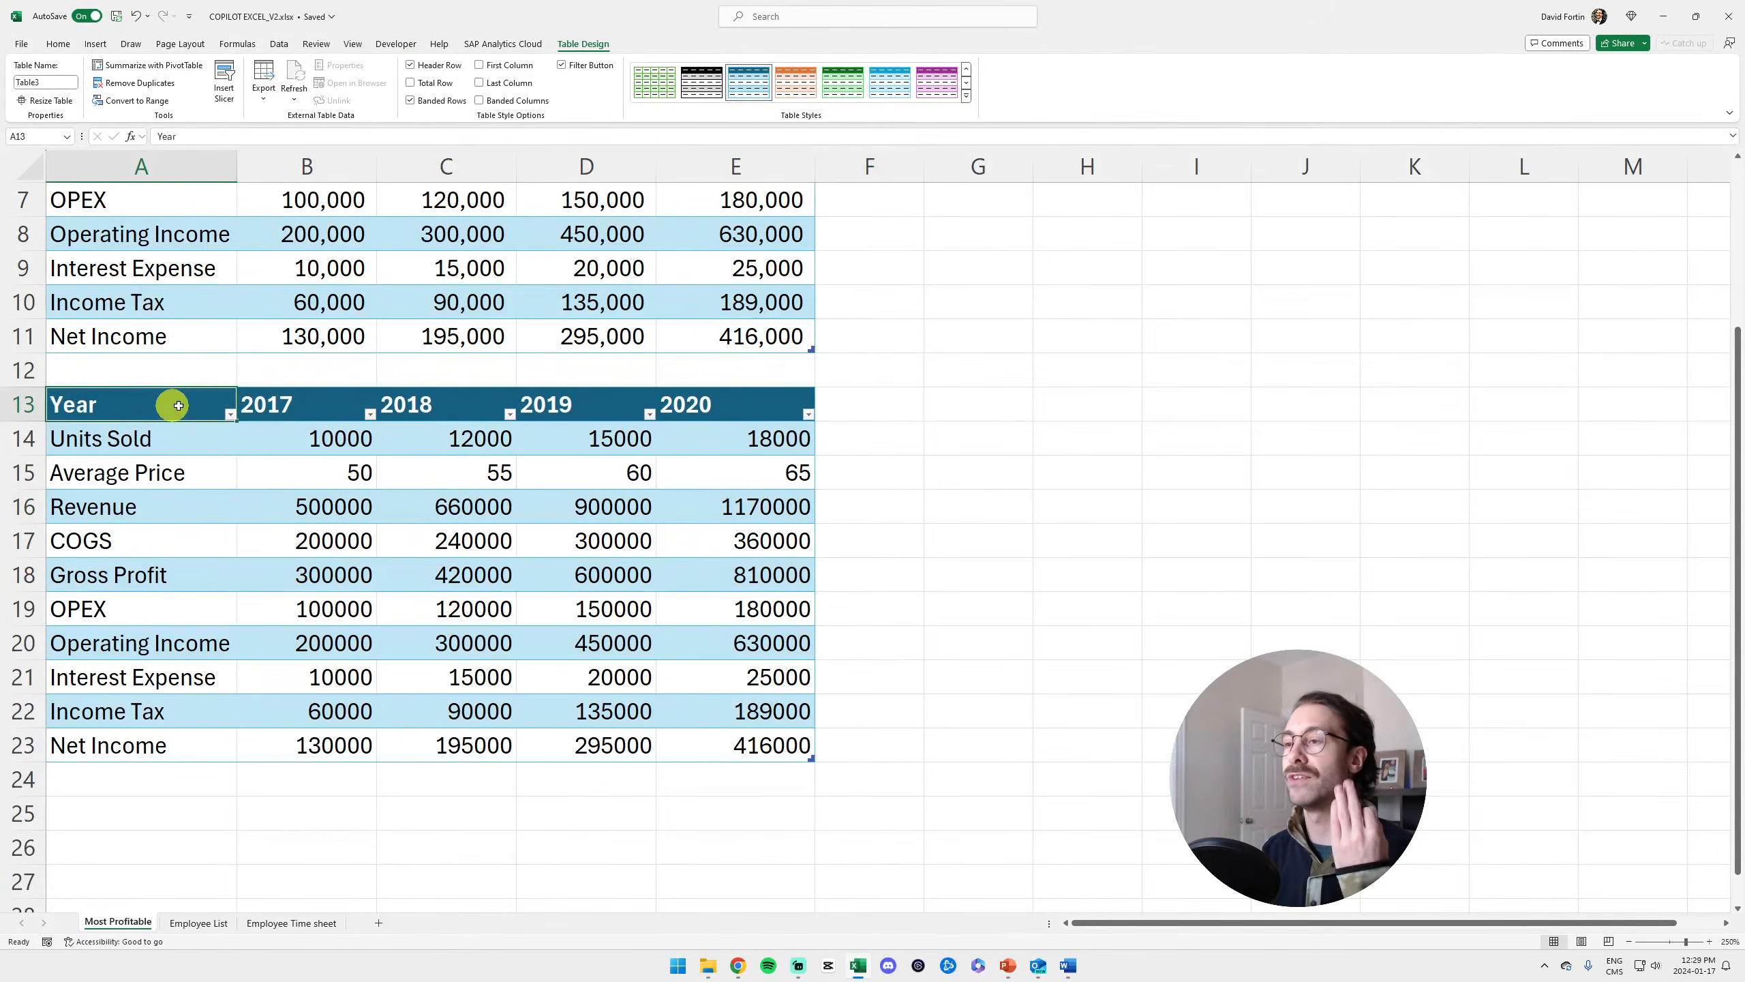
Delete rows 13 to 25, which hold the duplicate table
drag(23, 405, 59, 811)
right_click(68, 746)
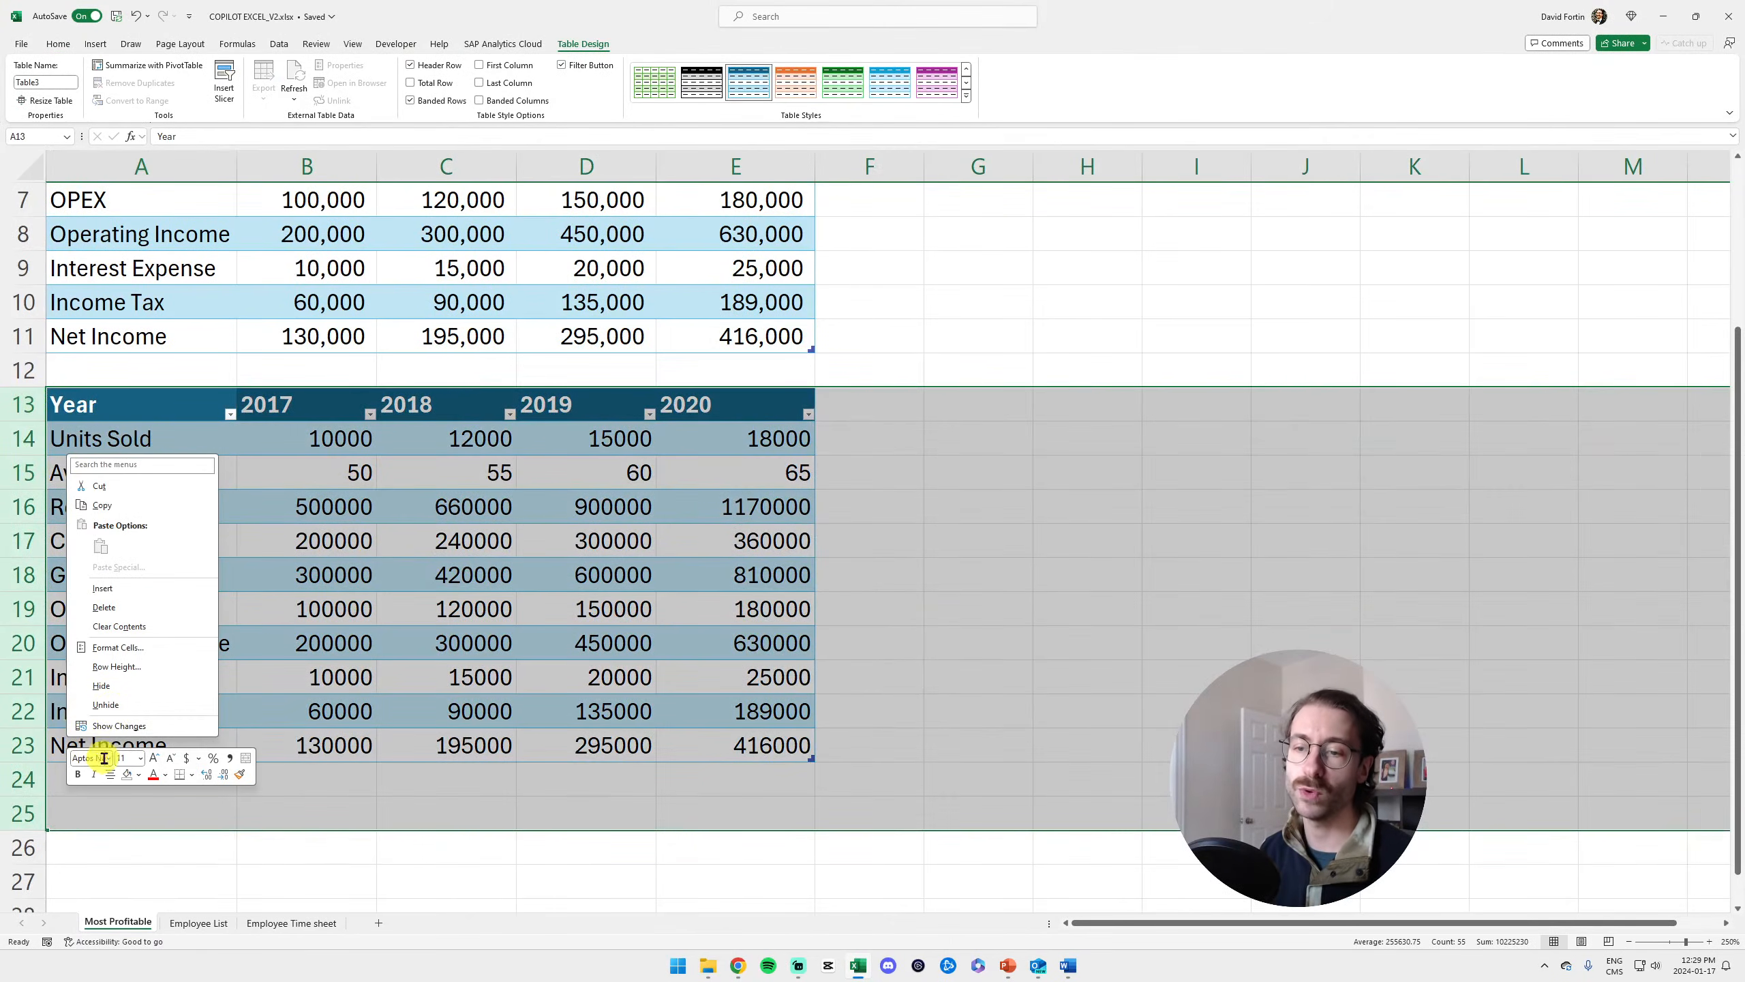
click(105, 607)
click(550, 606)
scroll(584, 591, up, 2)
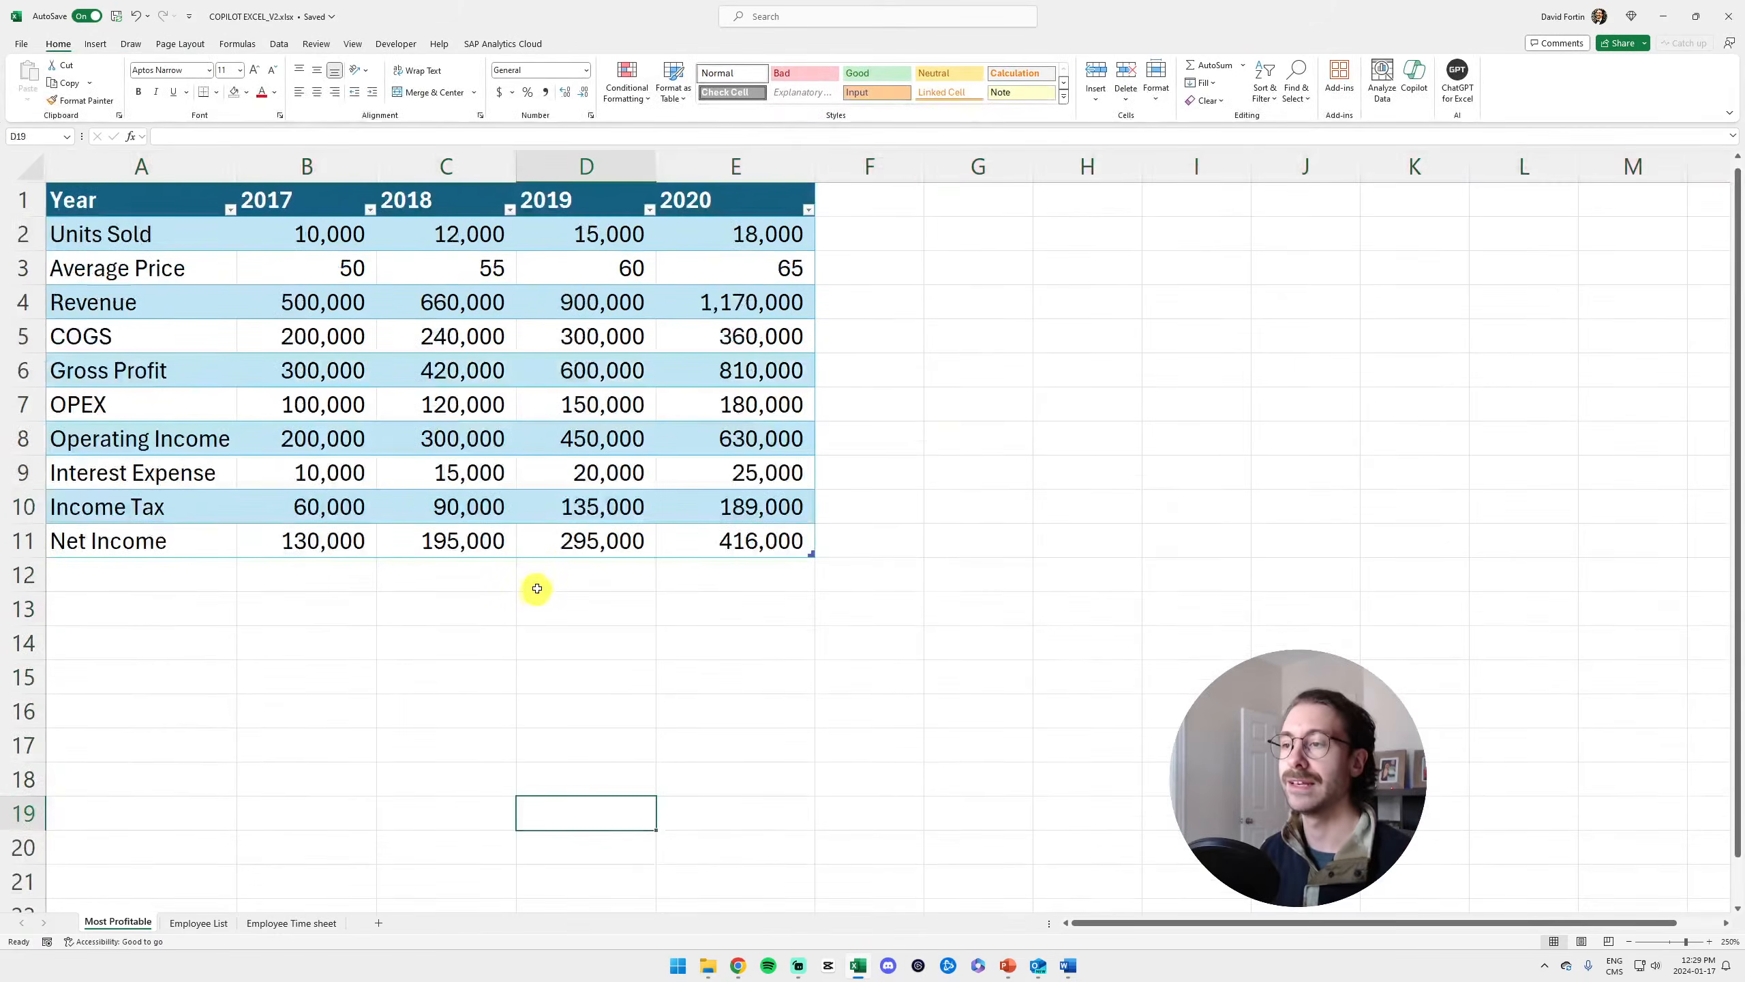
Open Copilot for the original financial table, choose Add formula columns, and bring up its list of prompt ideas
click(156, 199)
click(1410, 86)
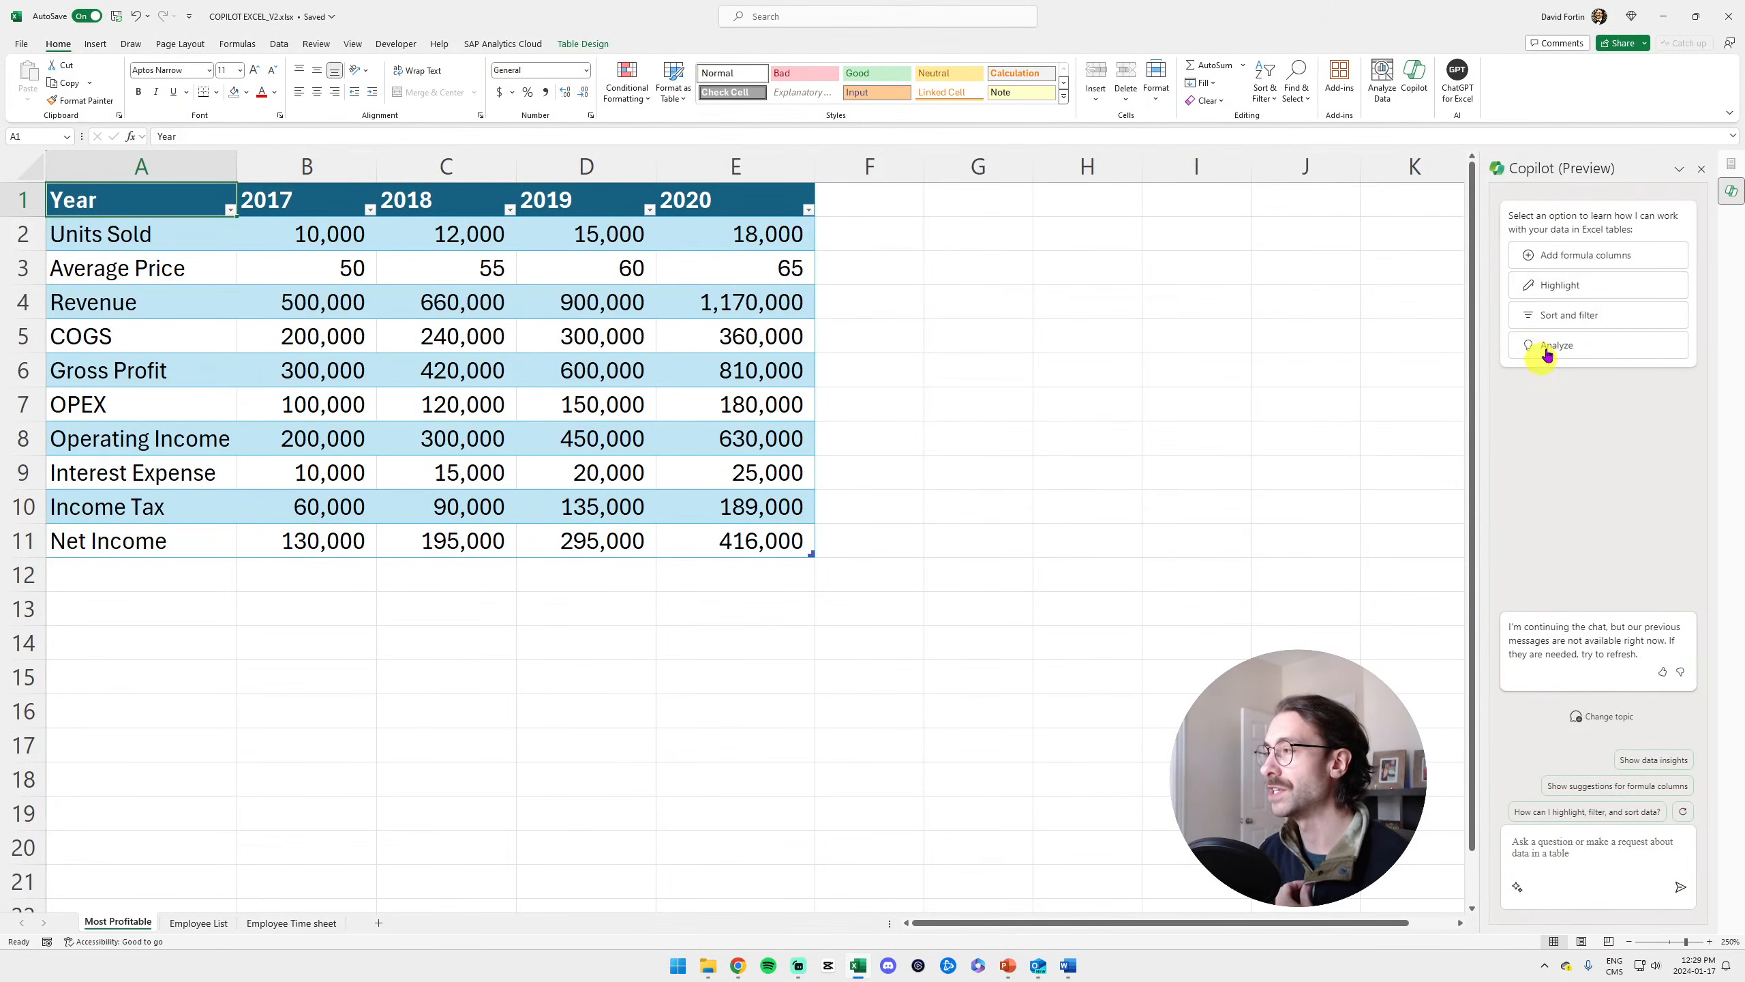
click(1598, 258)
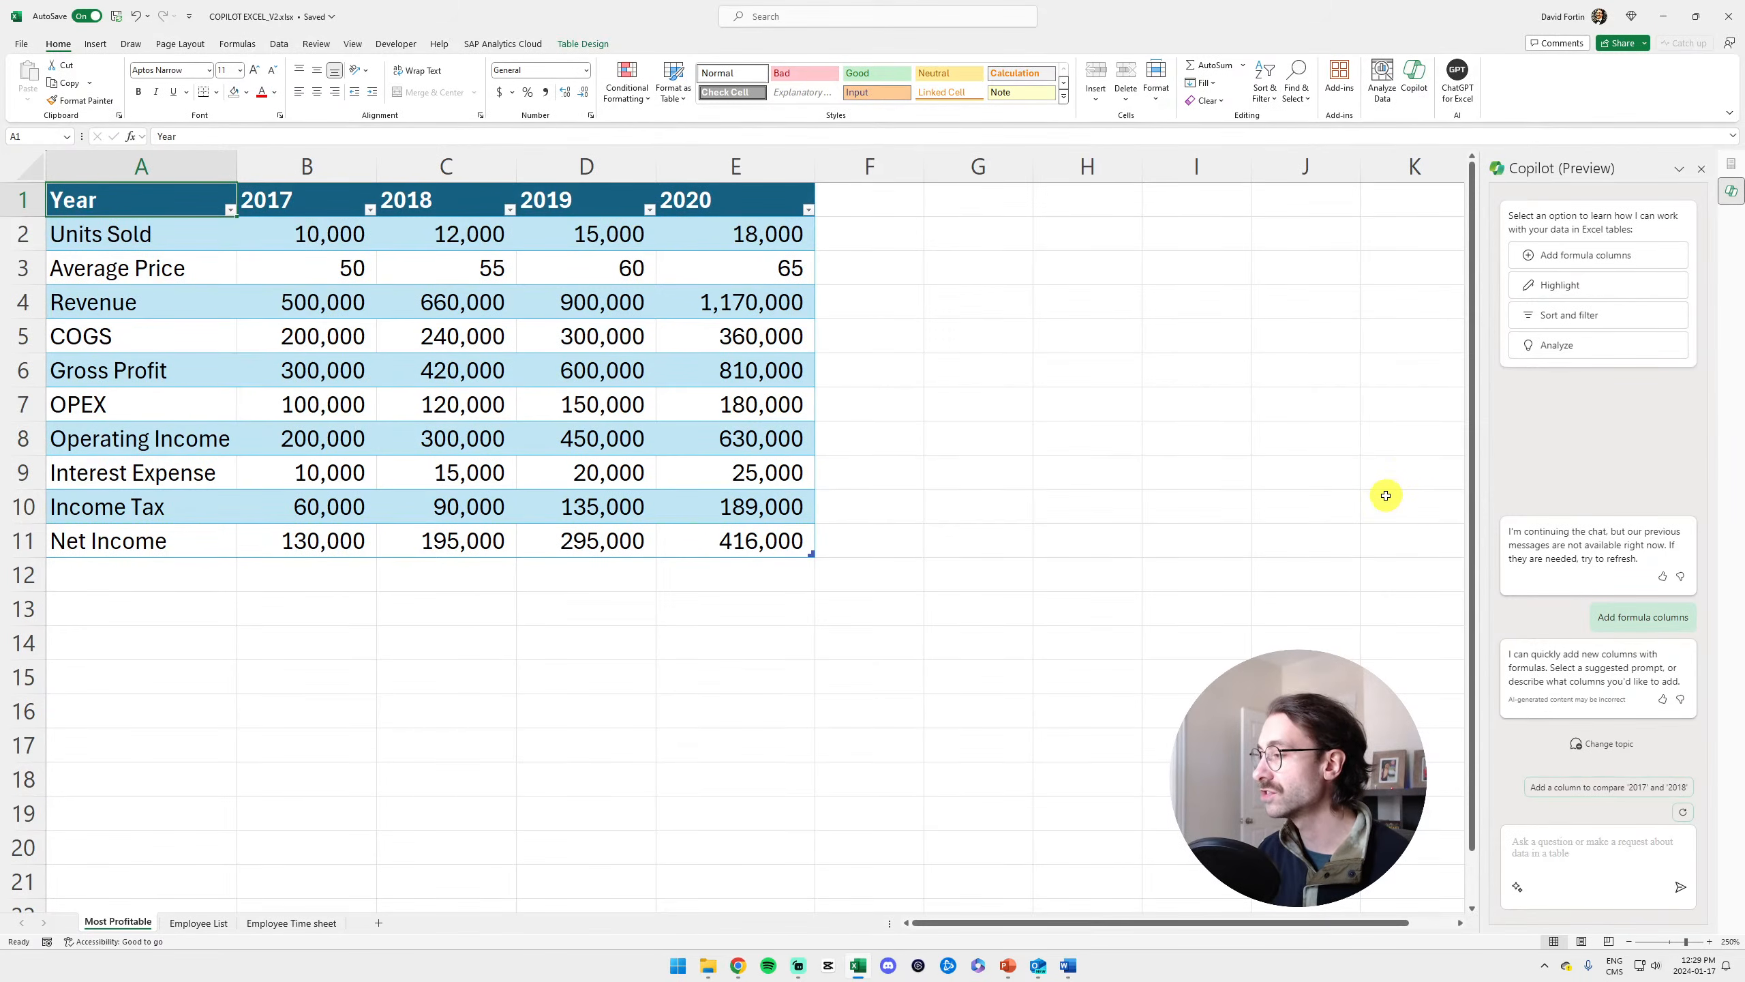
click(1517, 887)
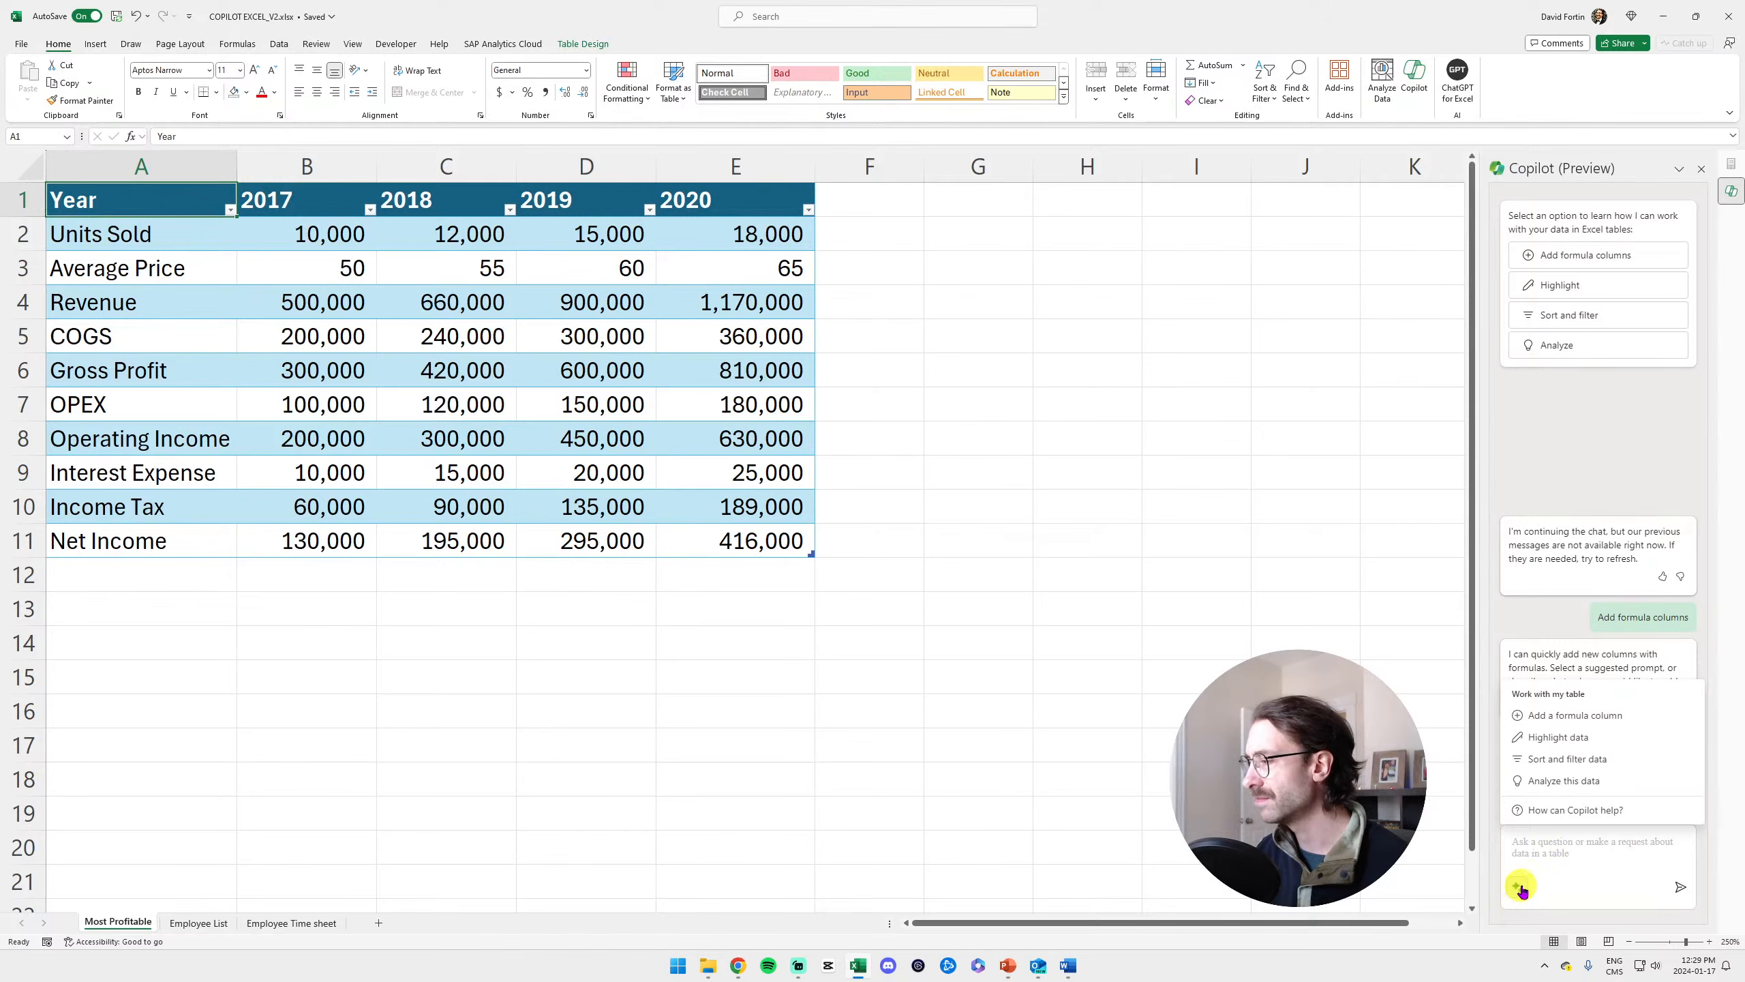
Ask Copilot "Please add a total columns summarizing the four years of data."
click(1557, 851)
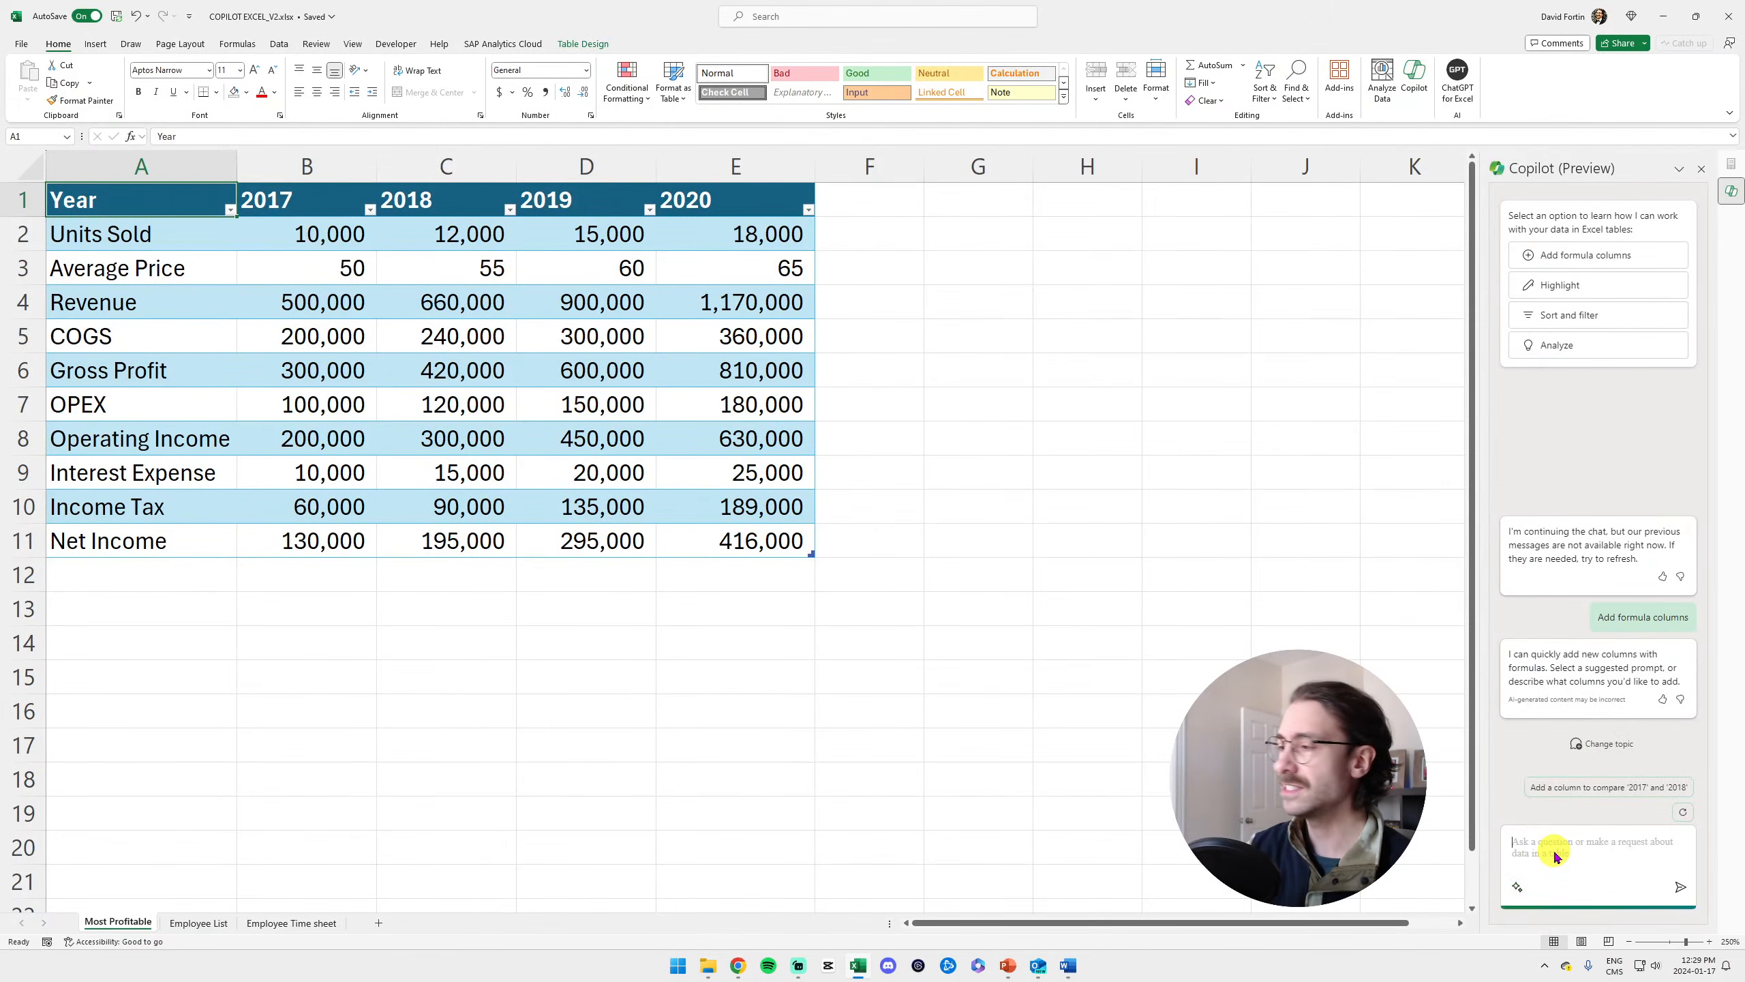
text(Please)
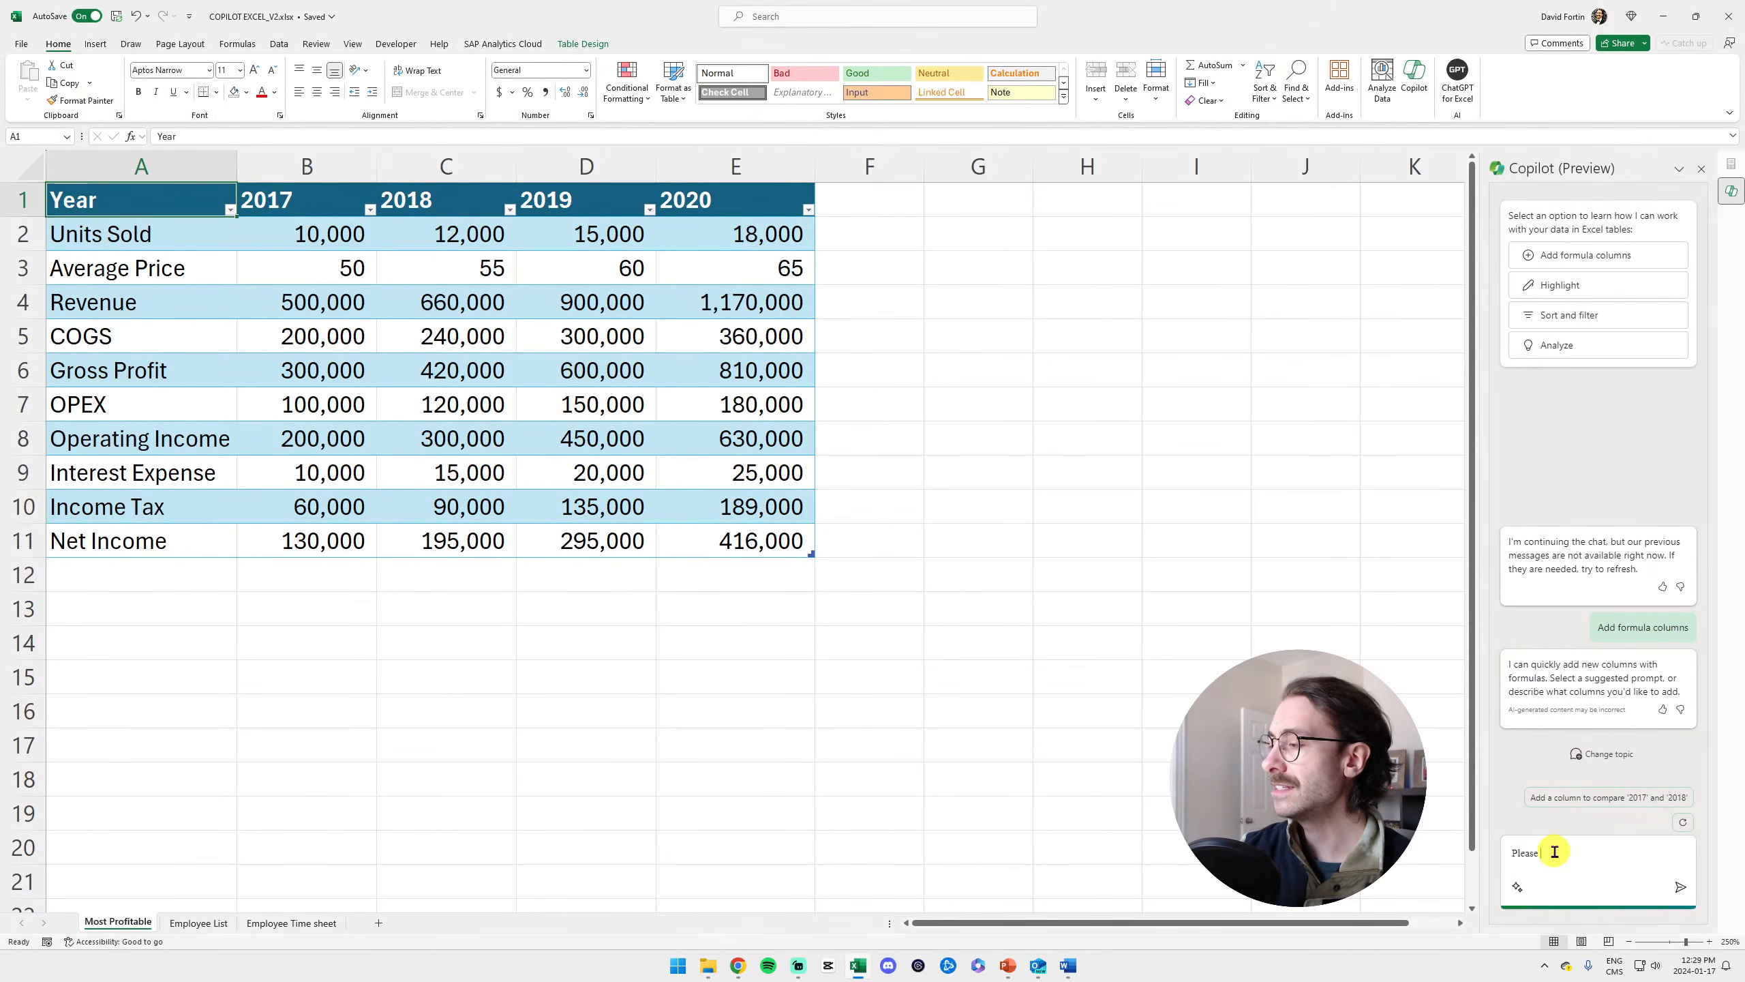
text( add a total columns)
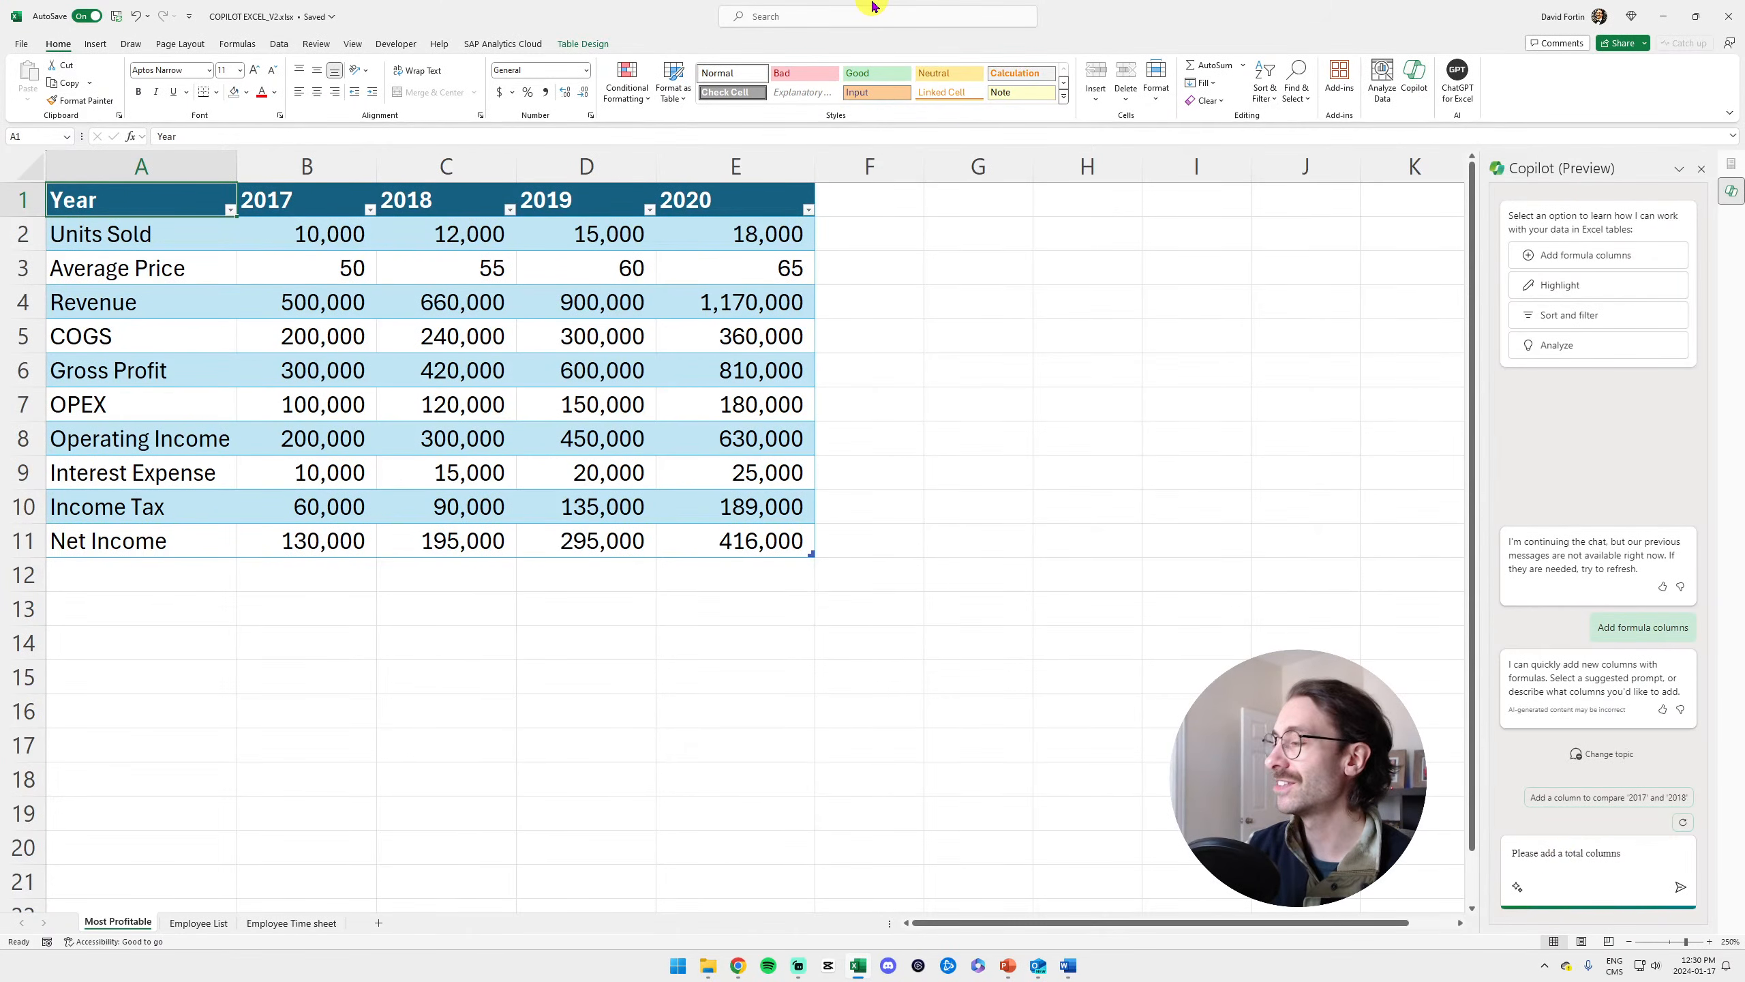
text(summa)
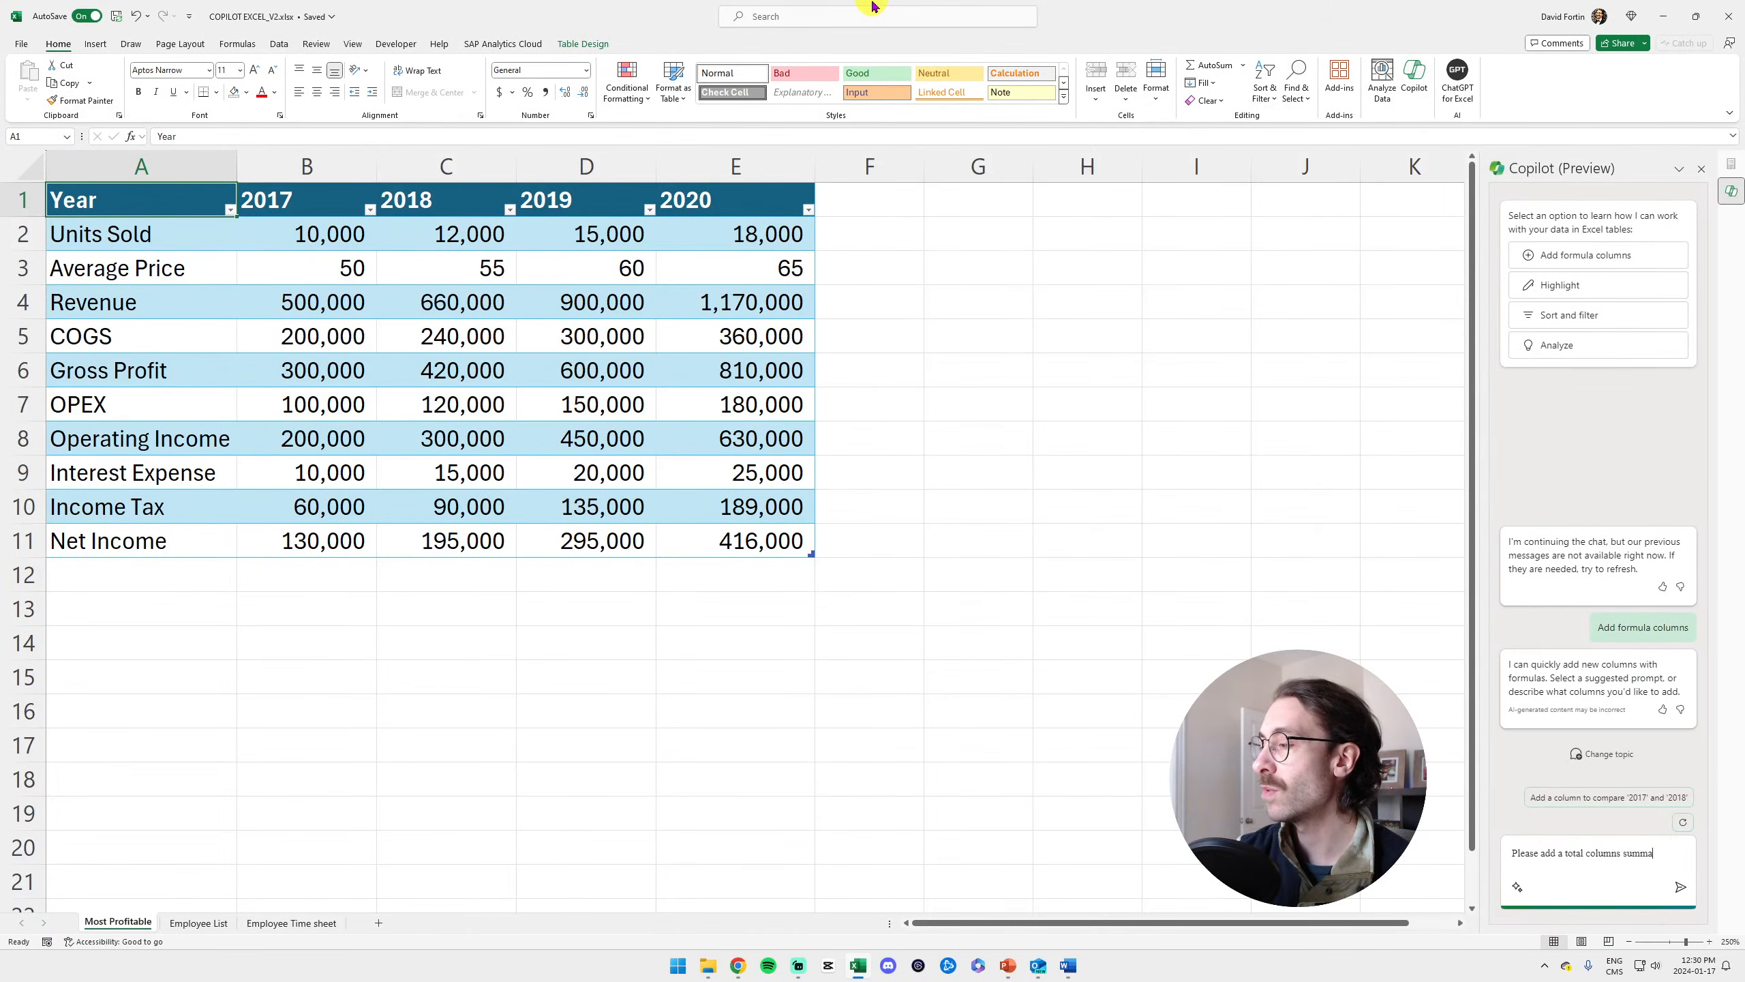
text(rizing the )
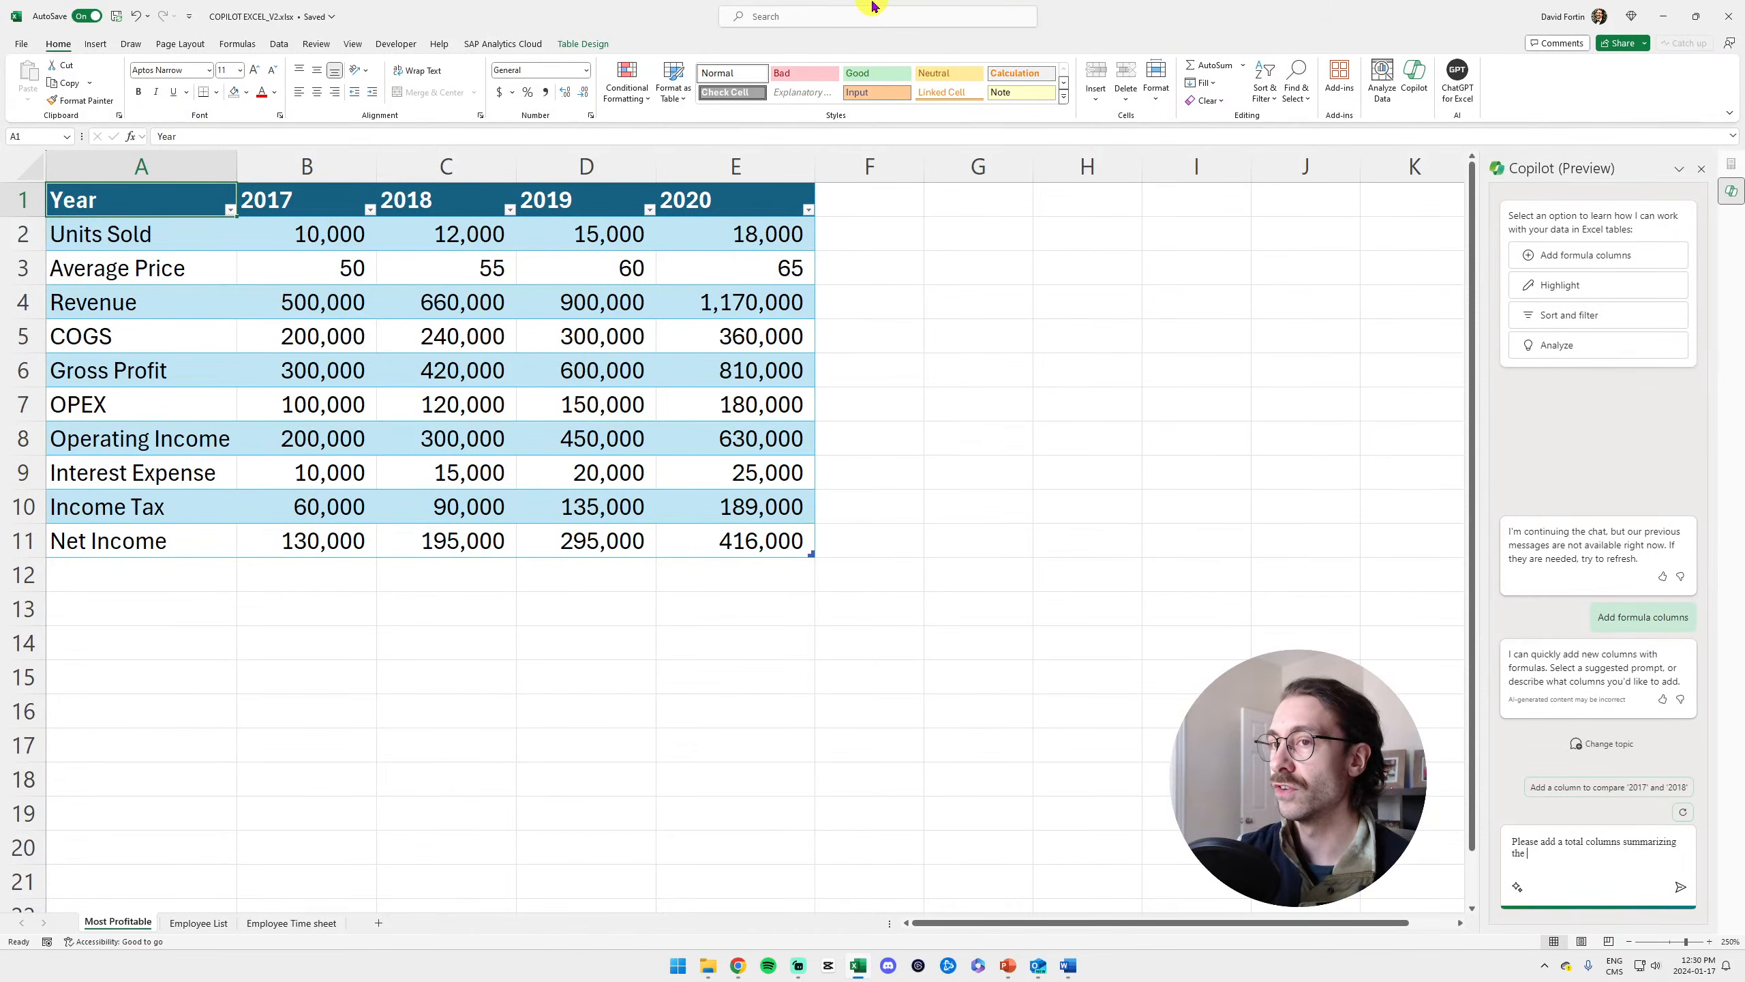
text(four years of d)
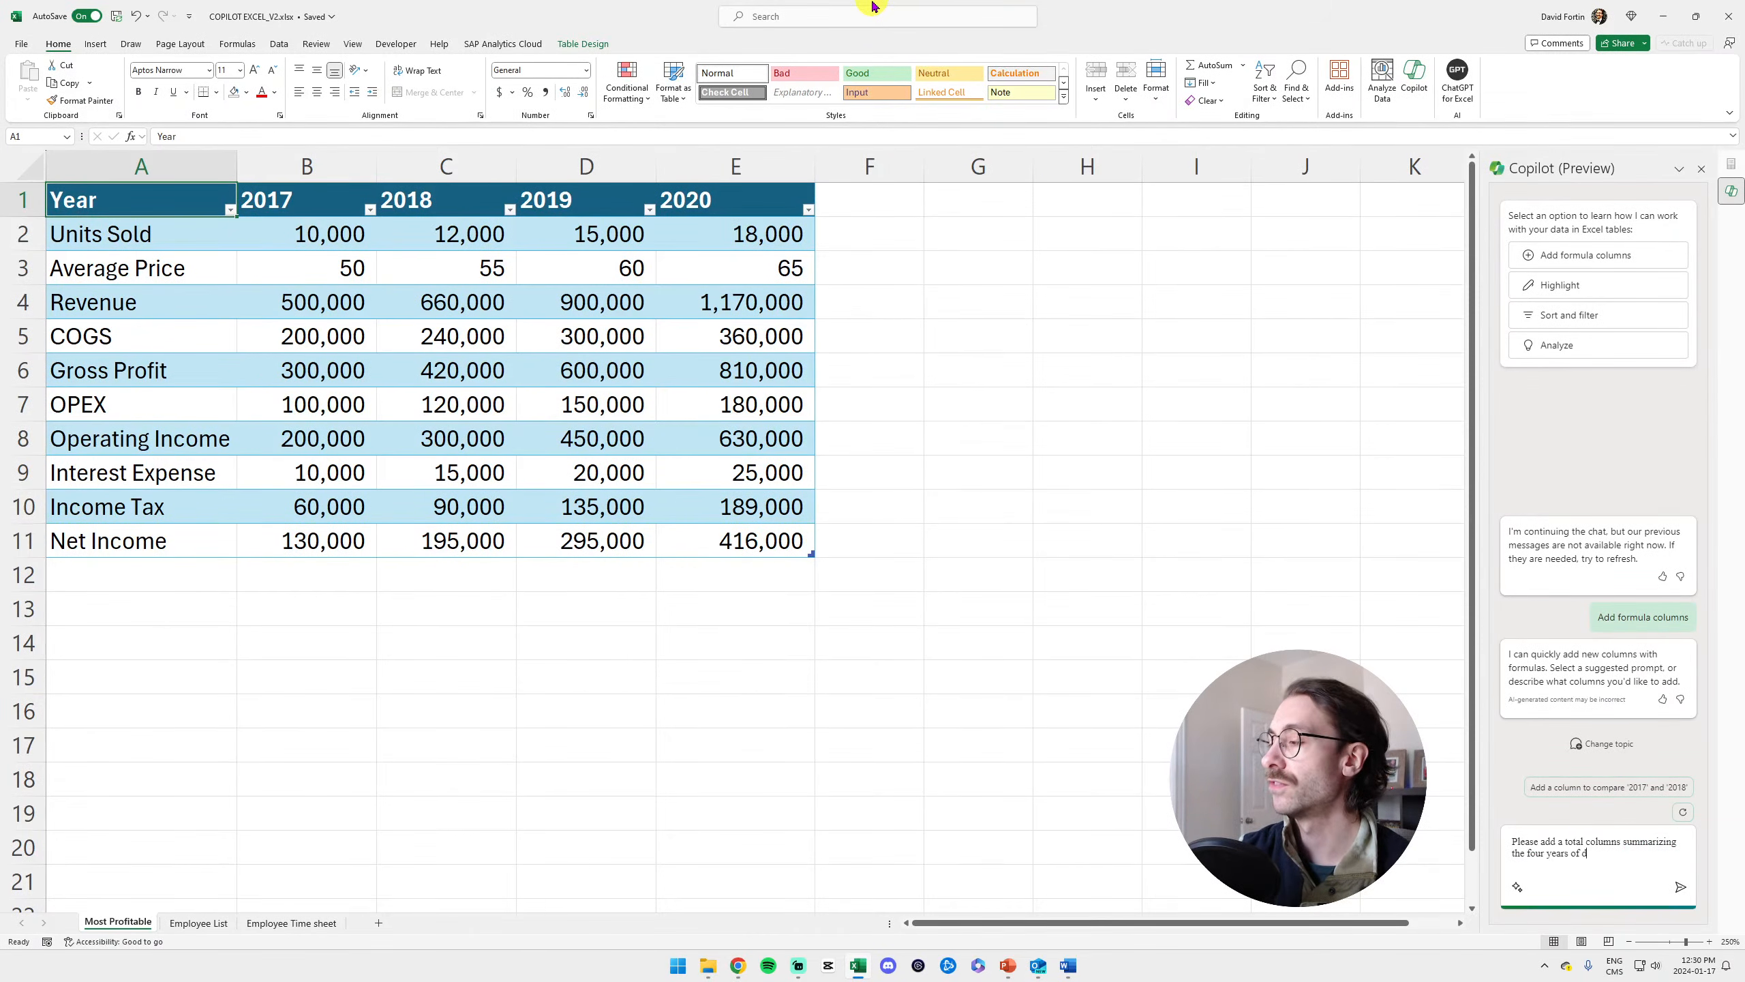
text(ata.)
key(Return)
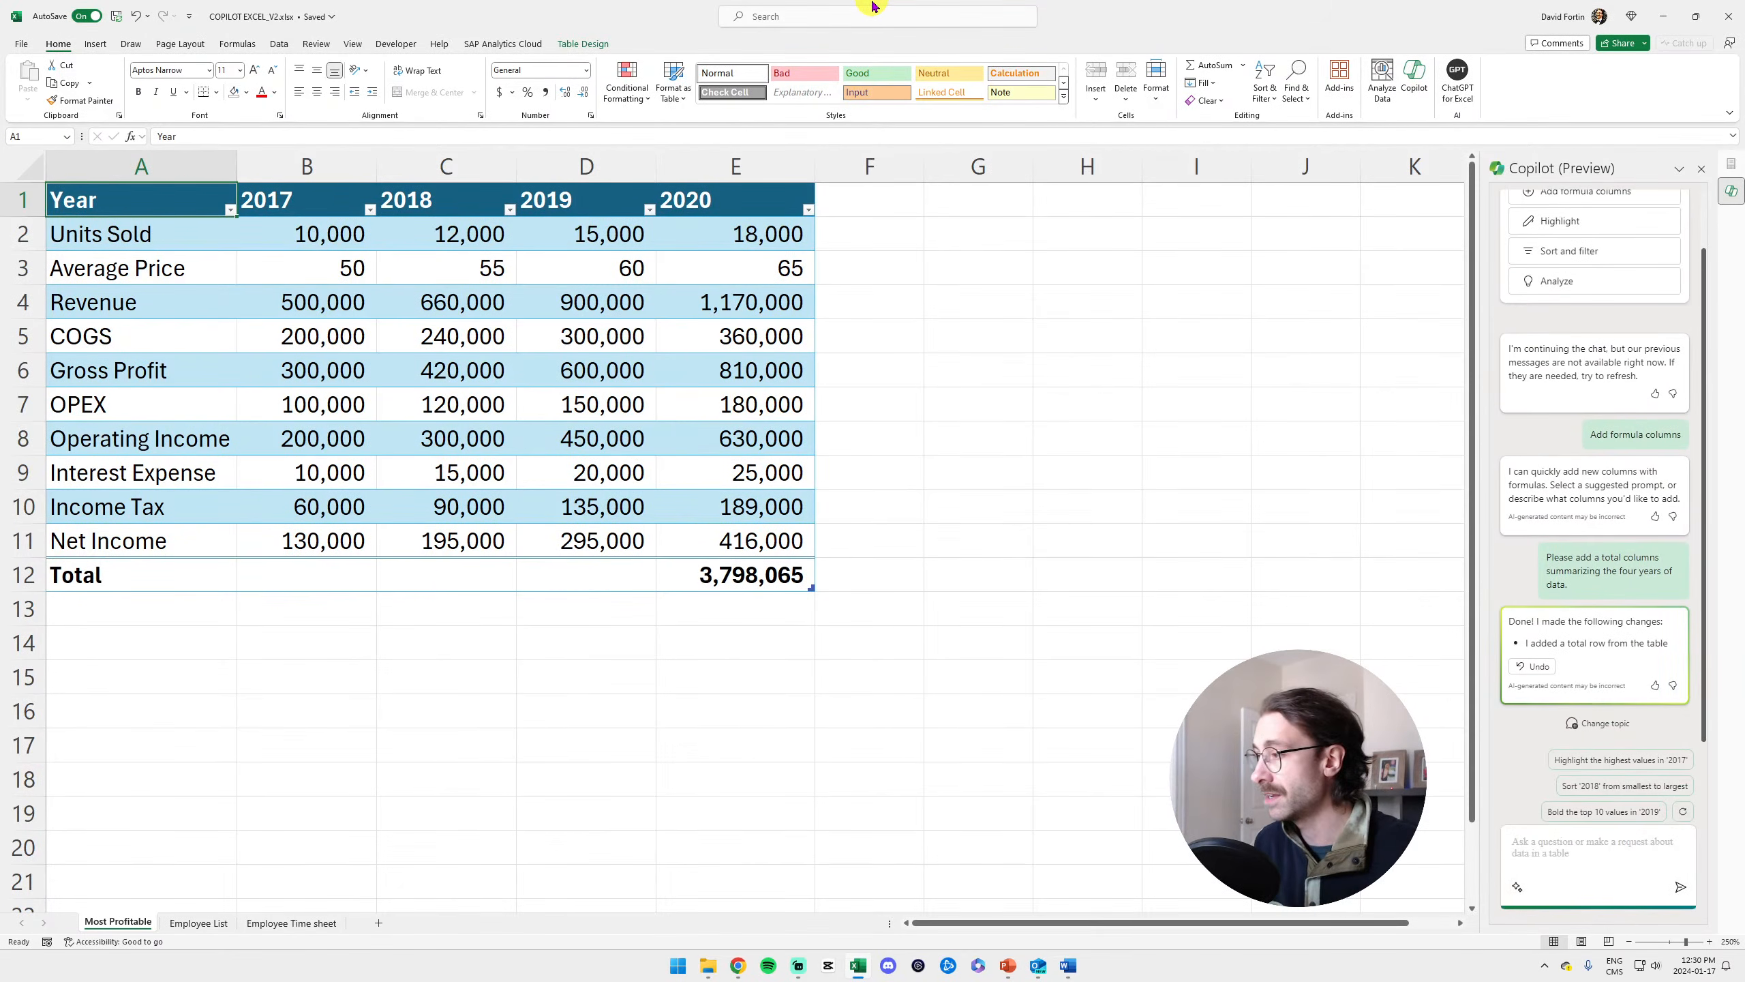
Read Copilot's reply, ask "can you add a COLUMN total, to the right of column "2020"", and dismiss the Outlook notification
drag(1541, 643, 1666, 645)
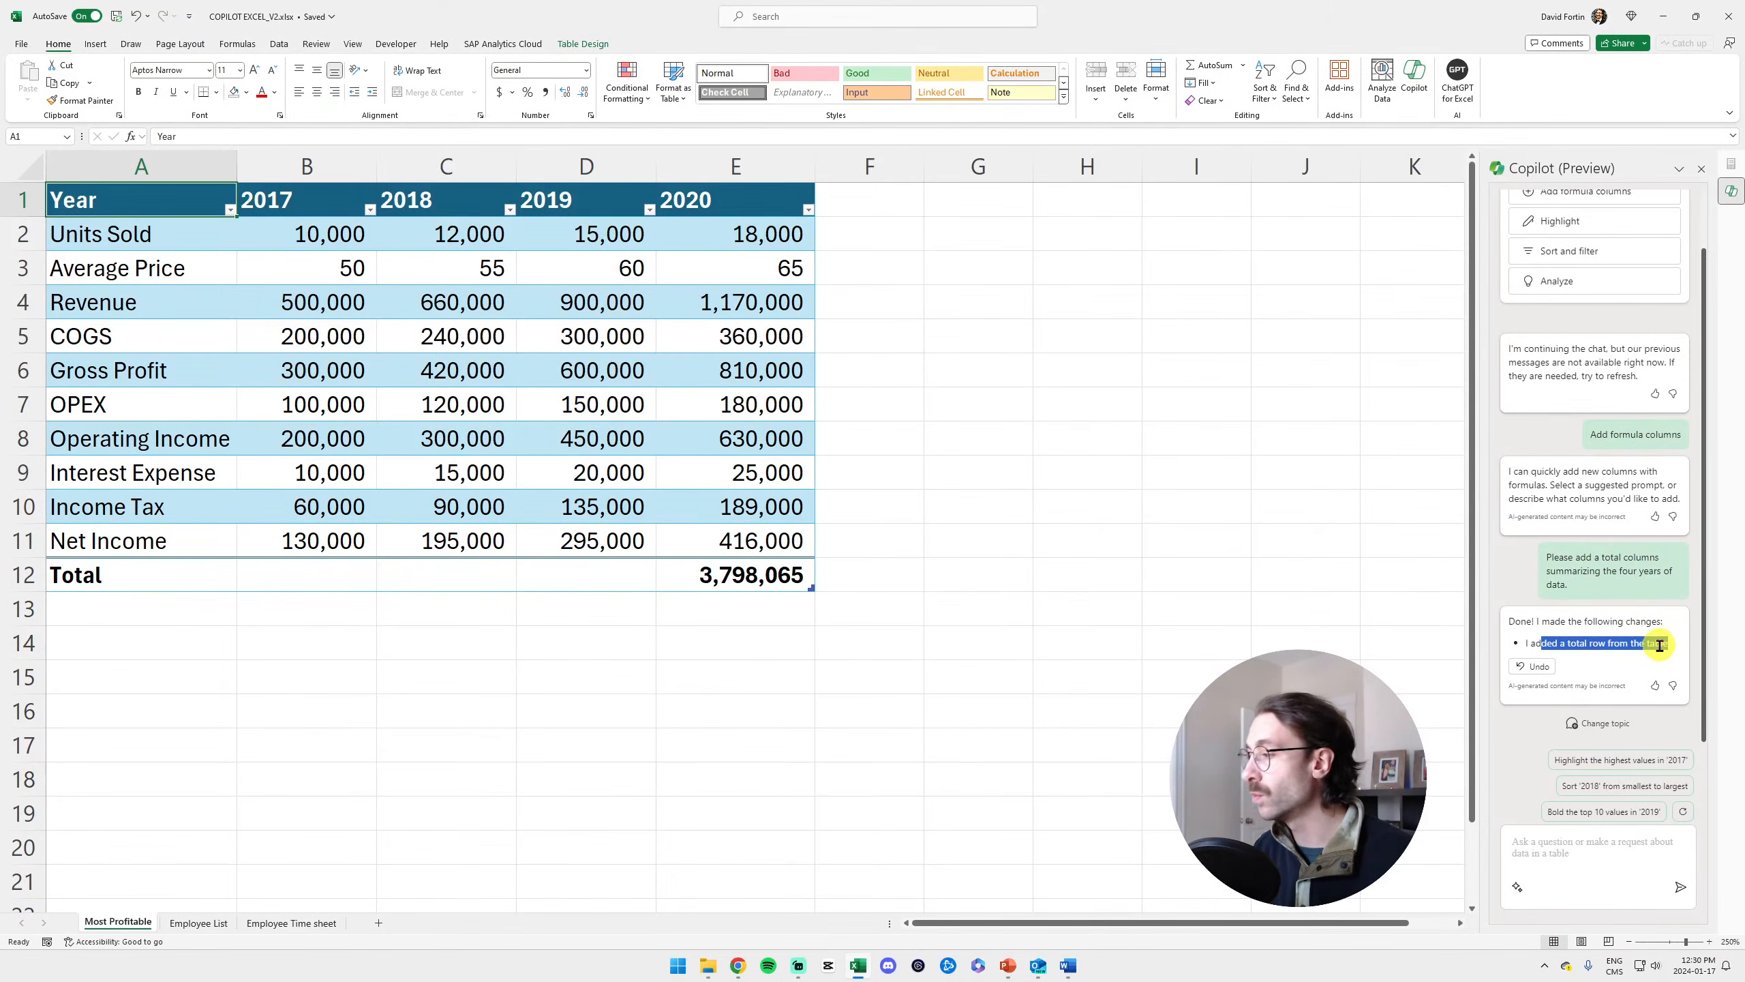
click(1608, 846)
text(can you add a COLU)
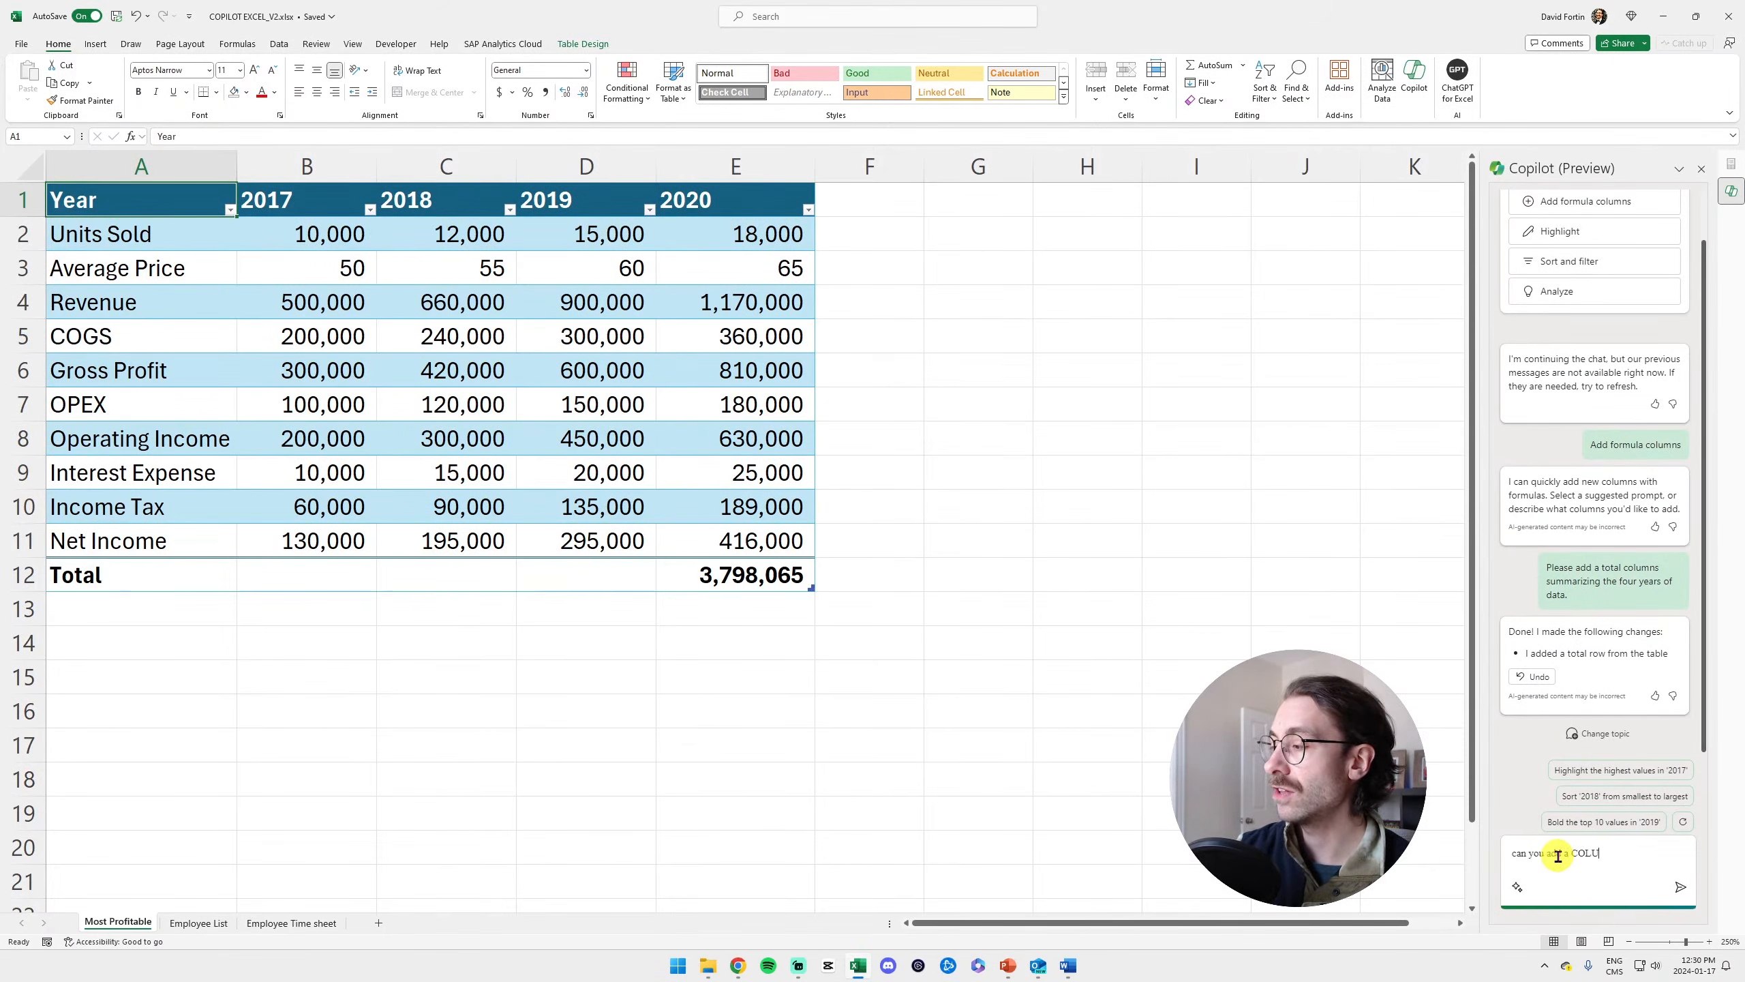
text(MN total, to th)
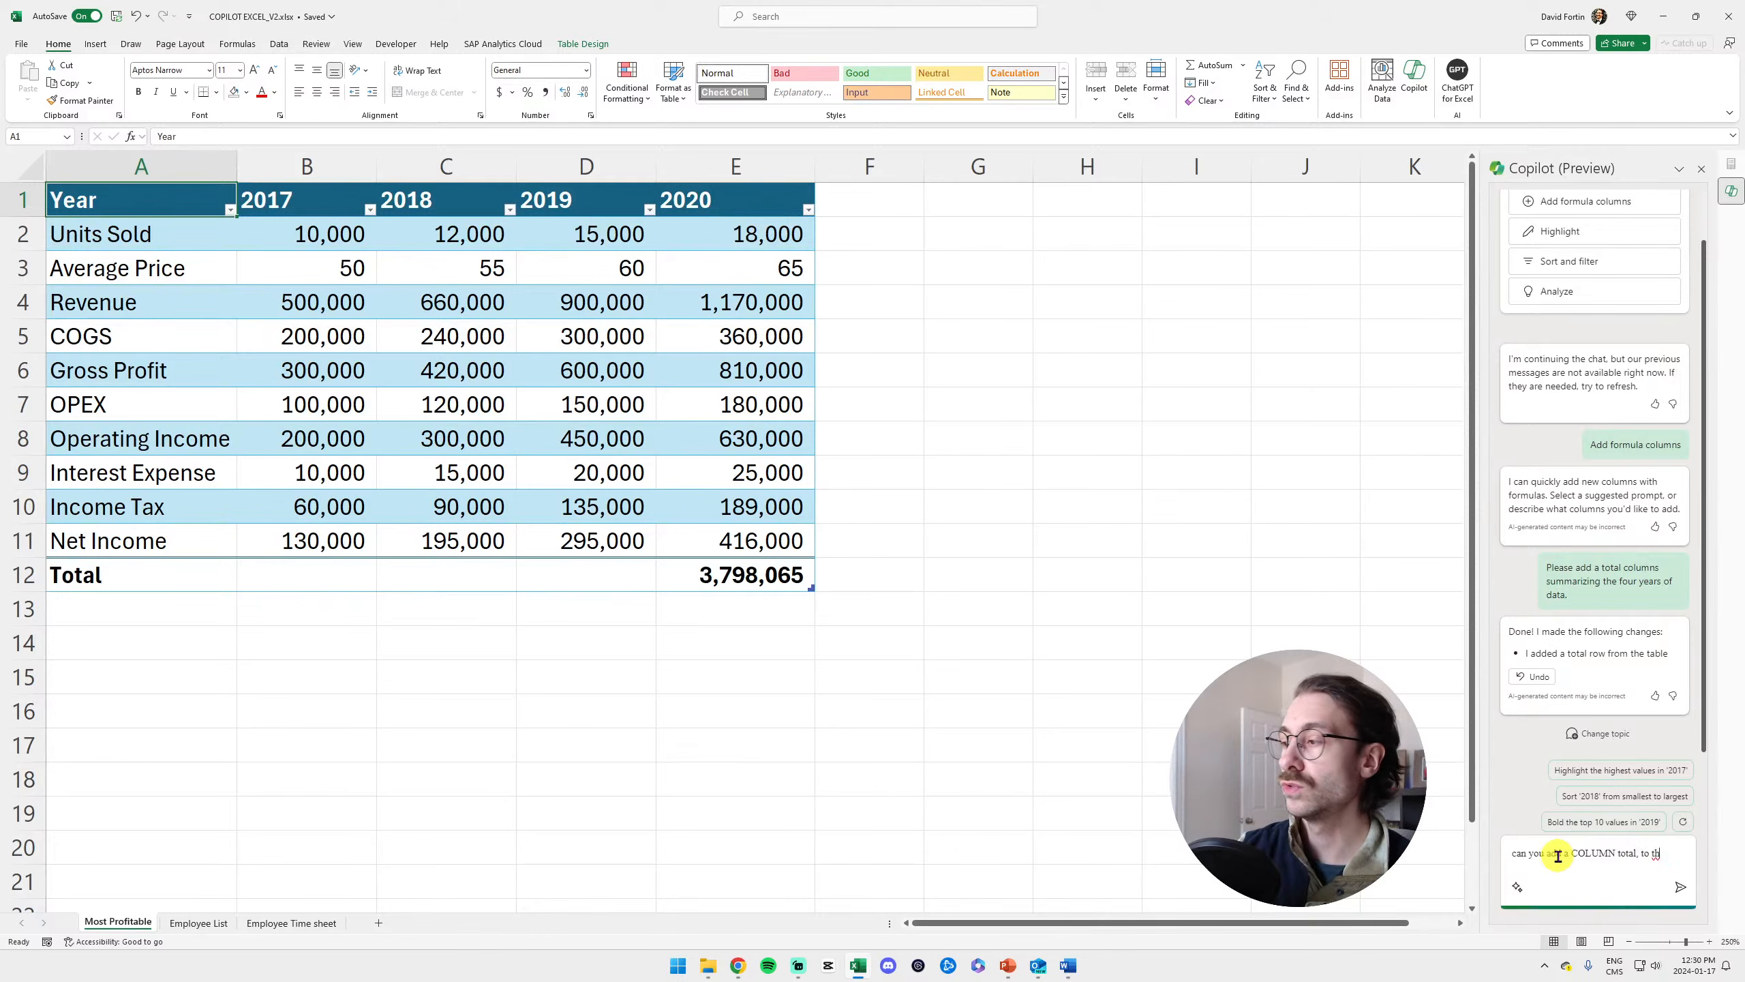
text(e right of column "2020")
key(Return)
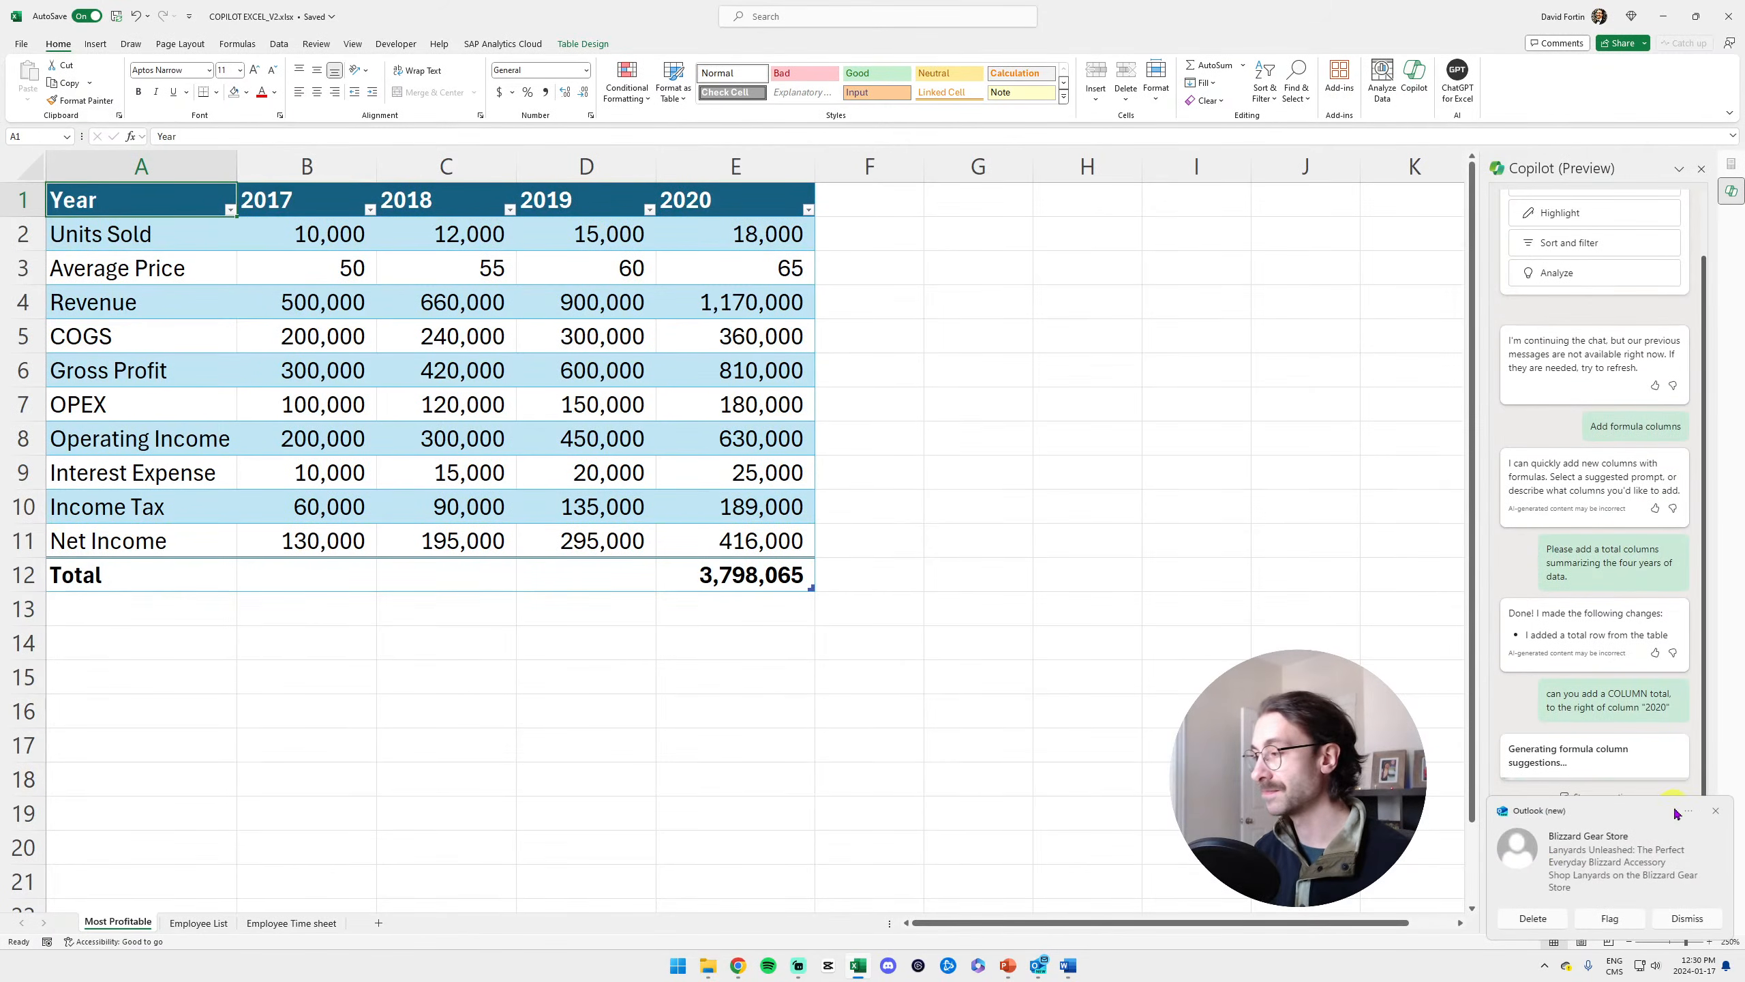
click(1716, 811)
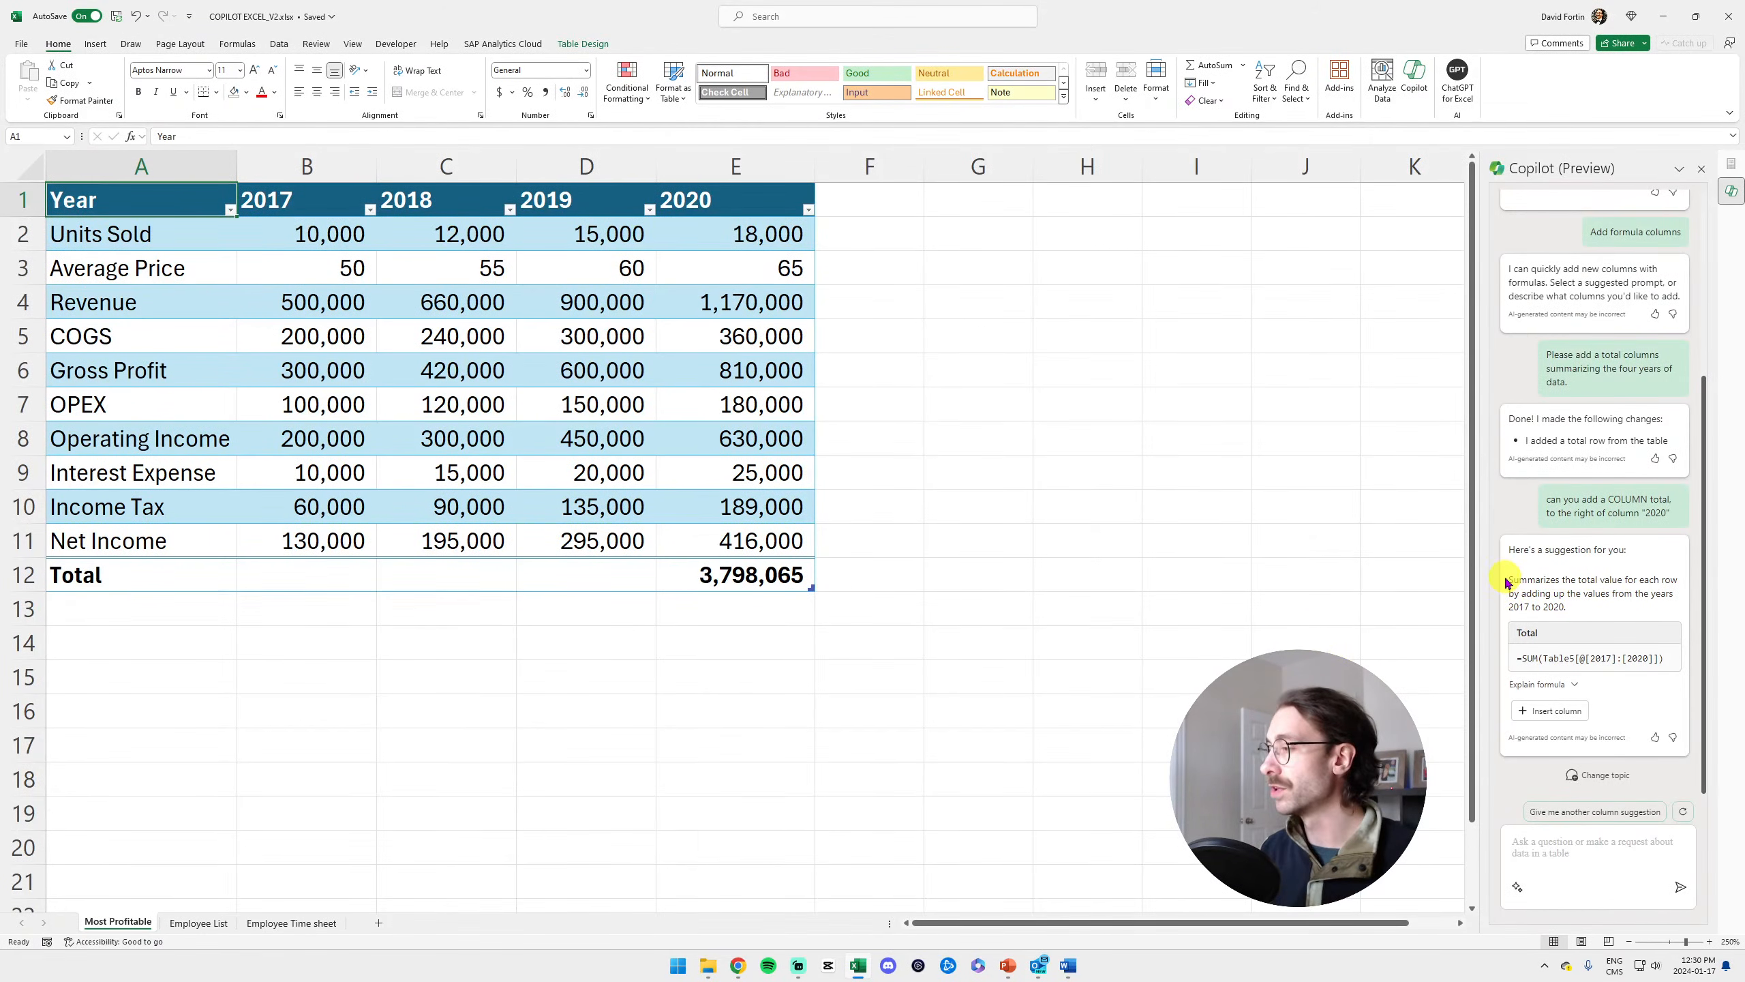
Review Copilot's formula suggestion, insert it as the Total column after 2020, and read the formula's explanation
drag(1509, 580, 1584, 608)
click(1606, 605)
click(1584, 609)
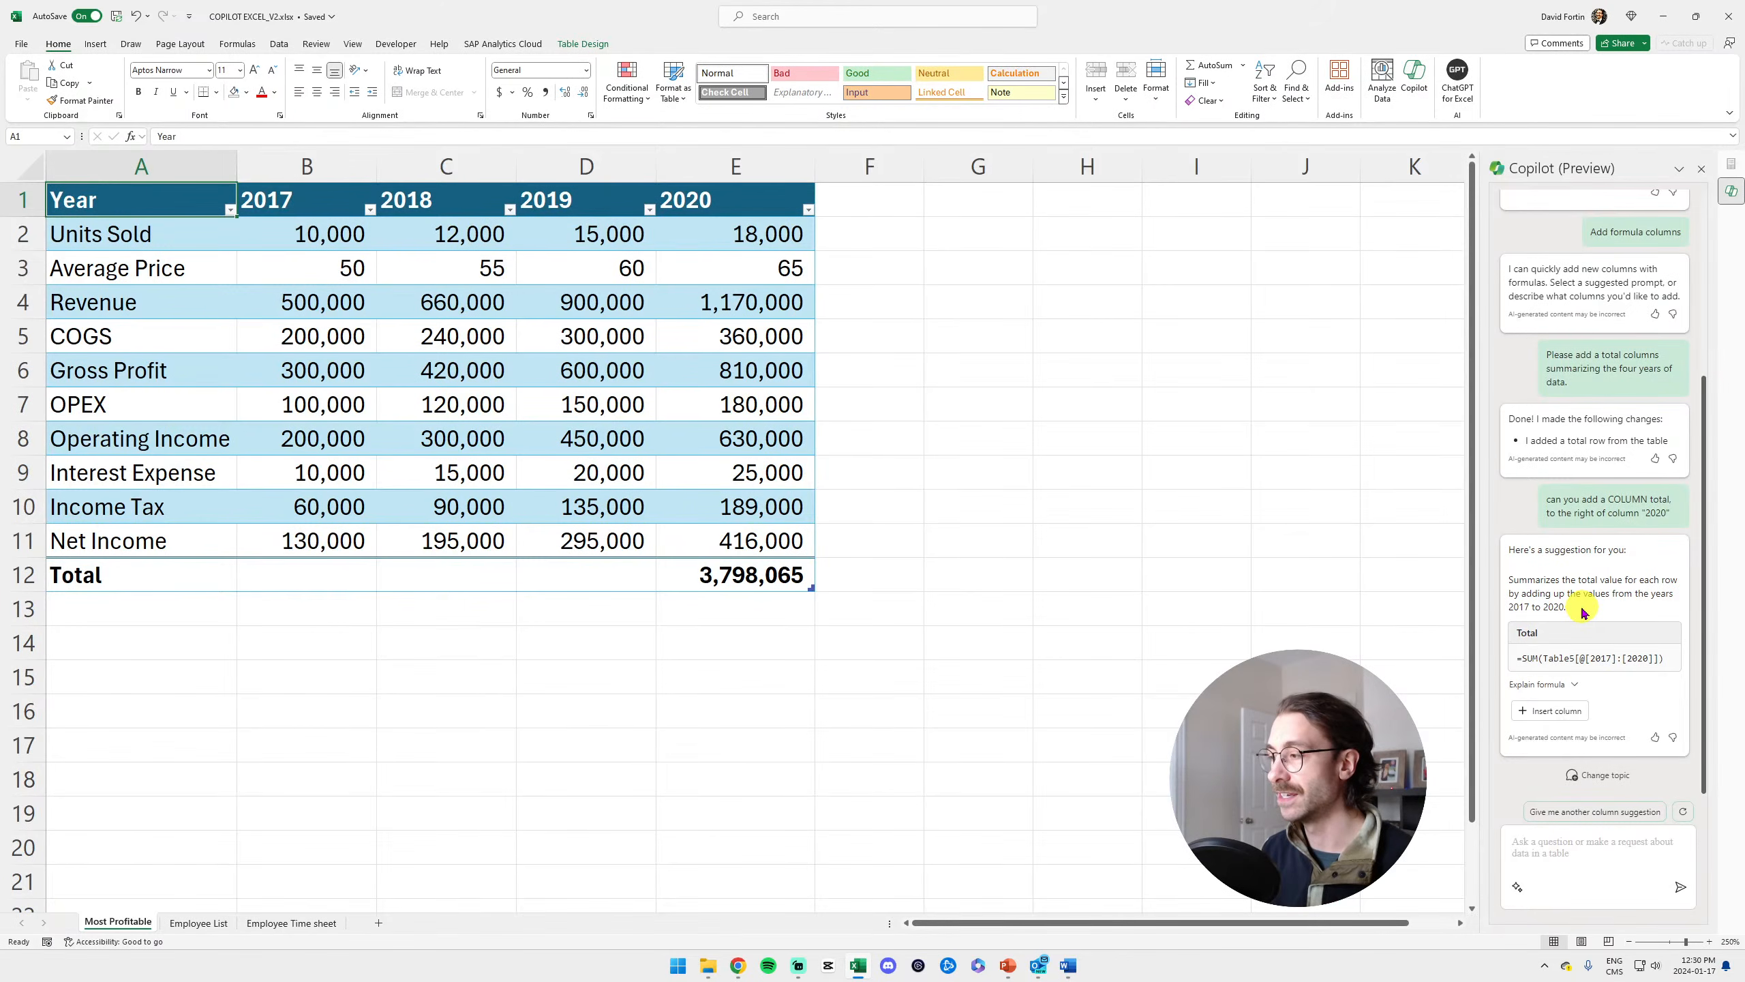
mouse_move(1561, 710)
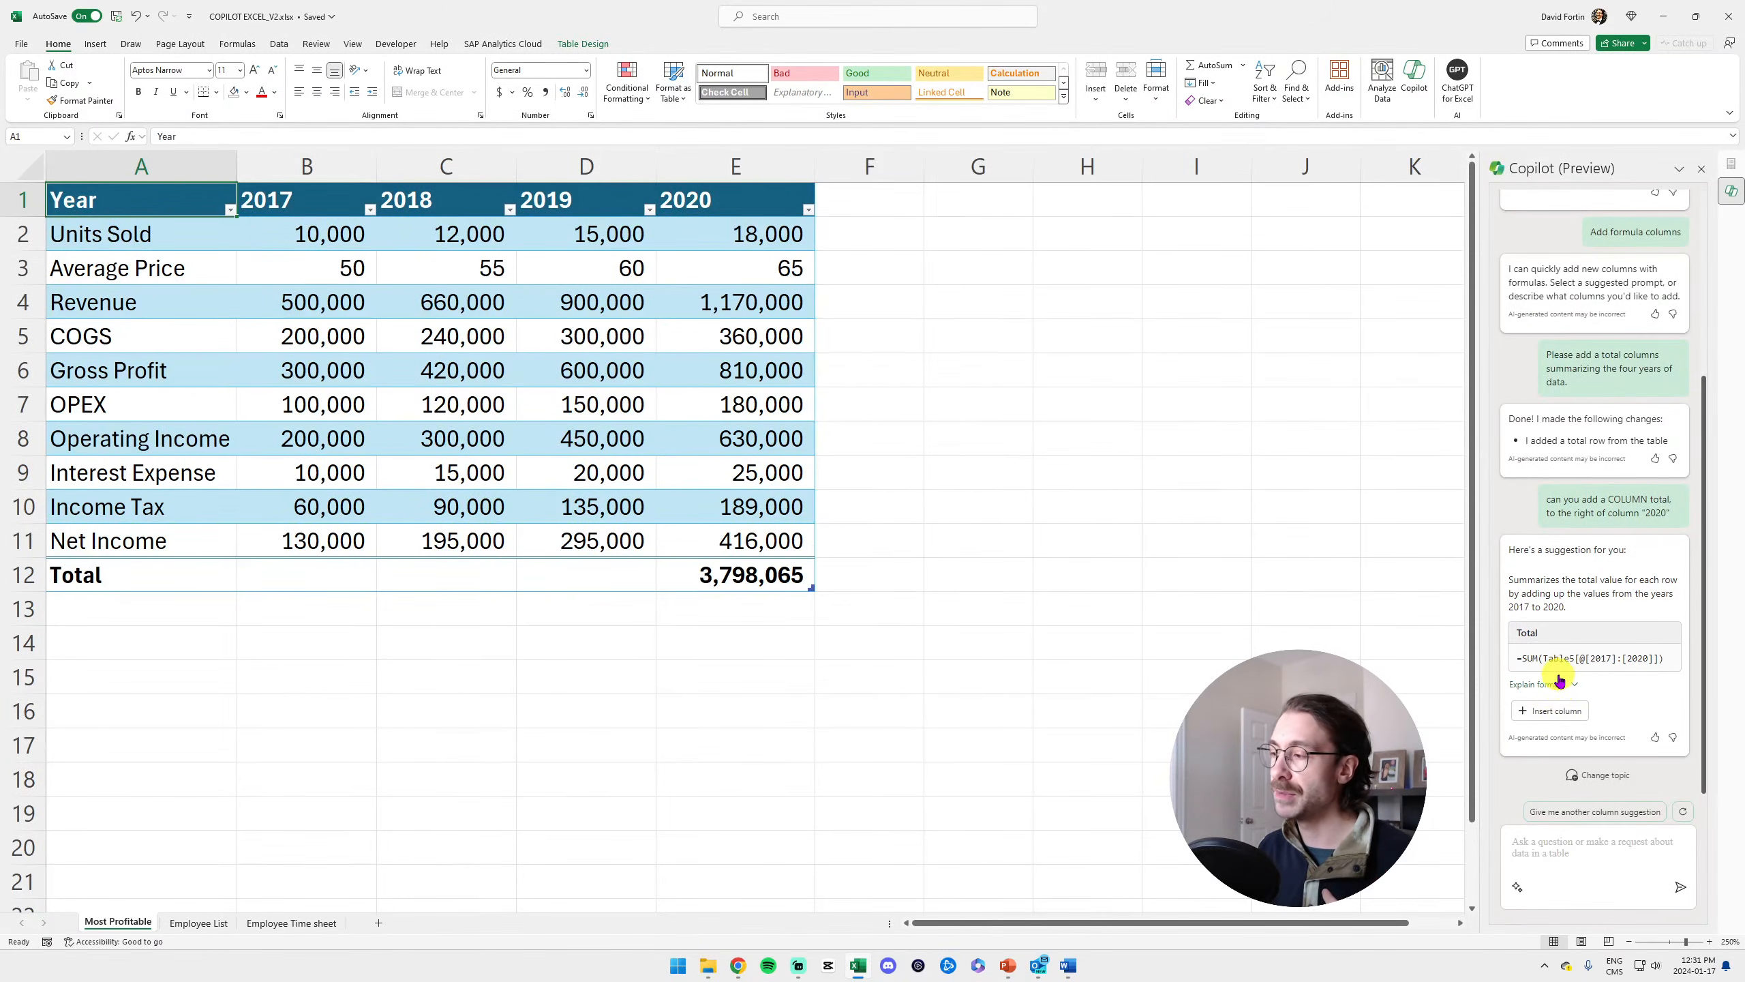
click(1563, 713)
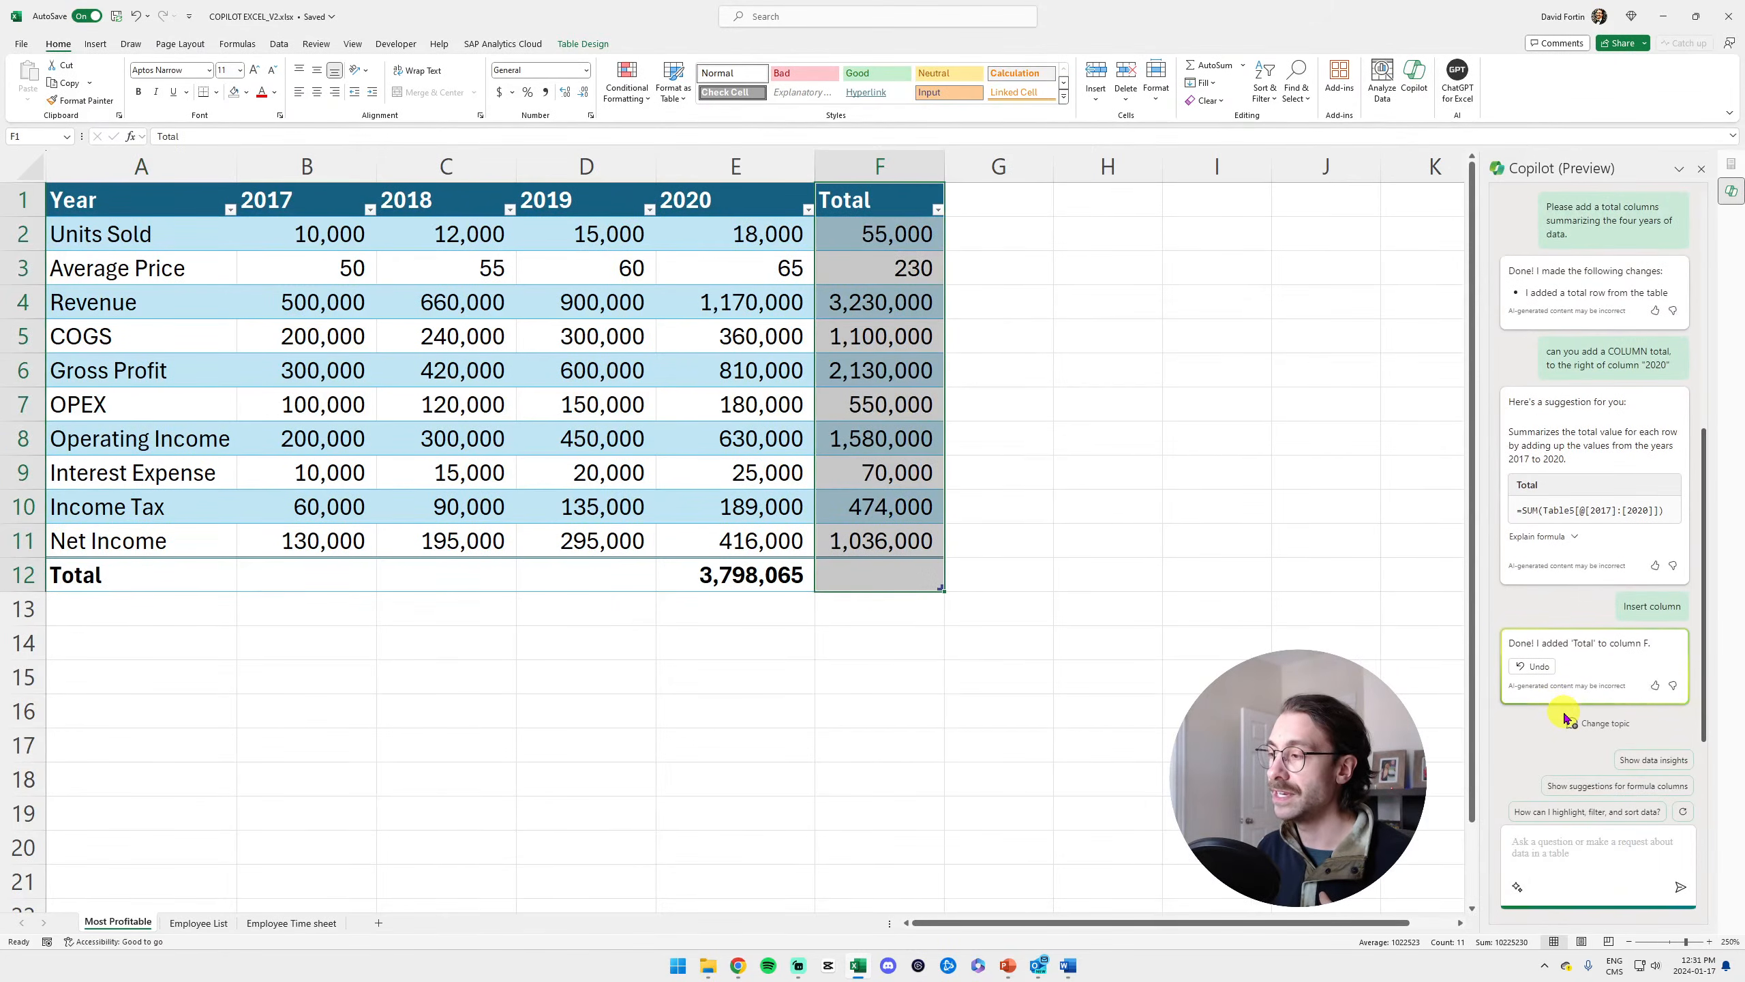
click(1567, 543)
drag(1510, 555, 1616, 636)
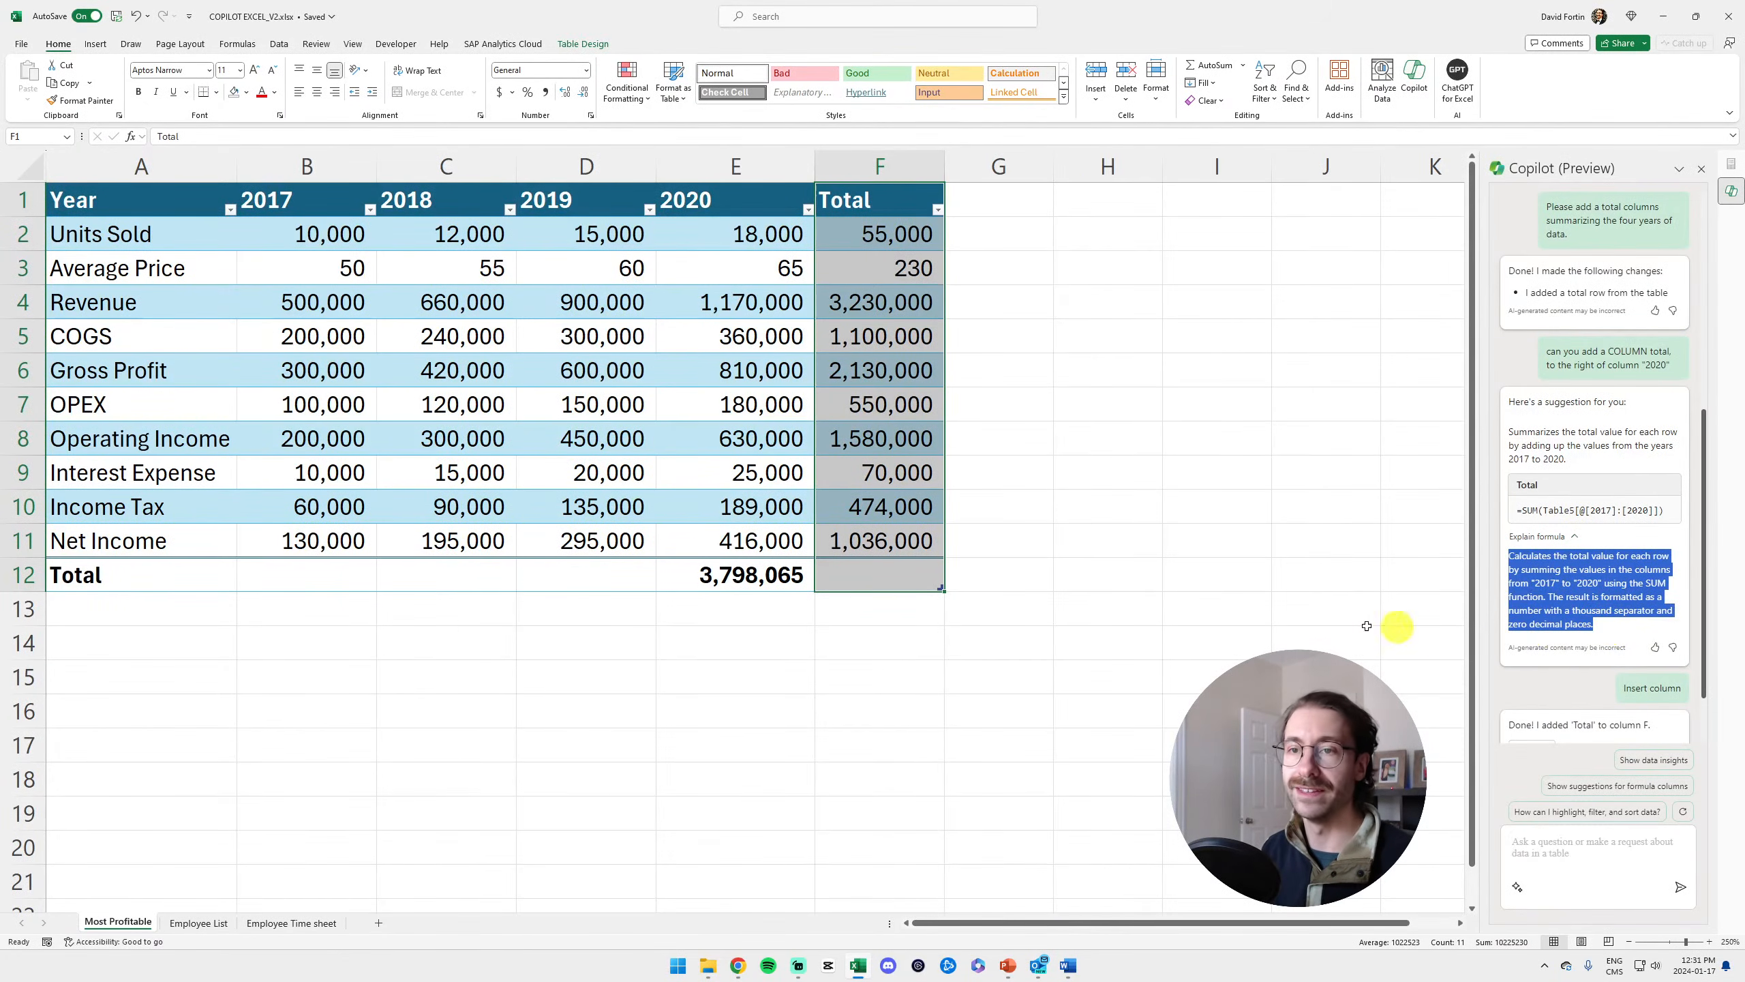
Check the SUM formula of the new Total column in the Units Sold and Average Price rows
click(893, 237)
click(393, 136)
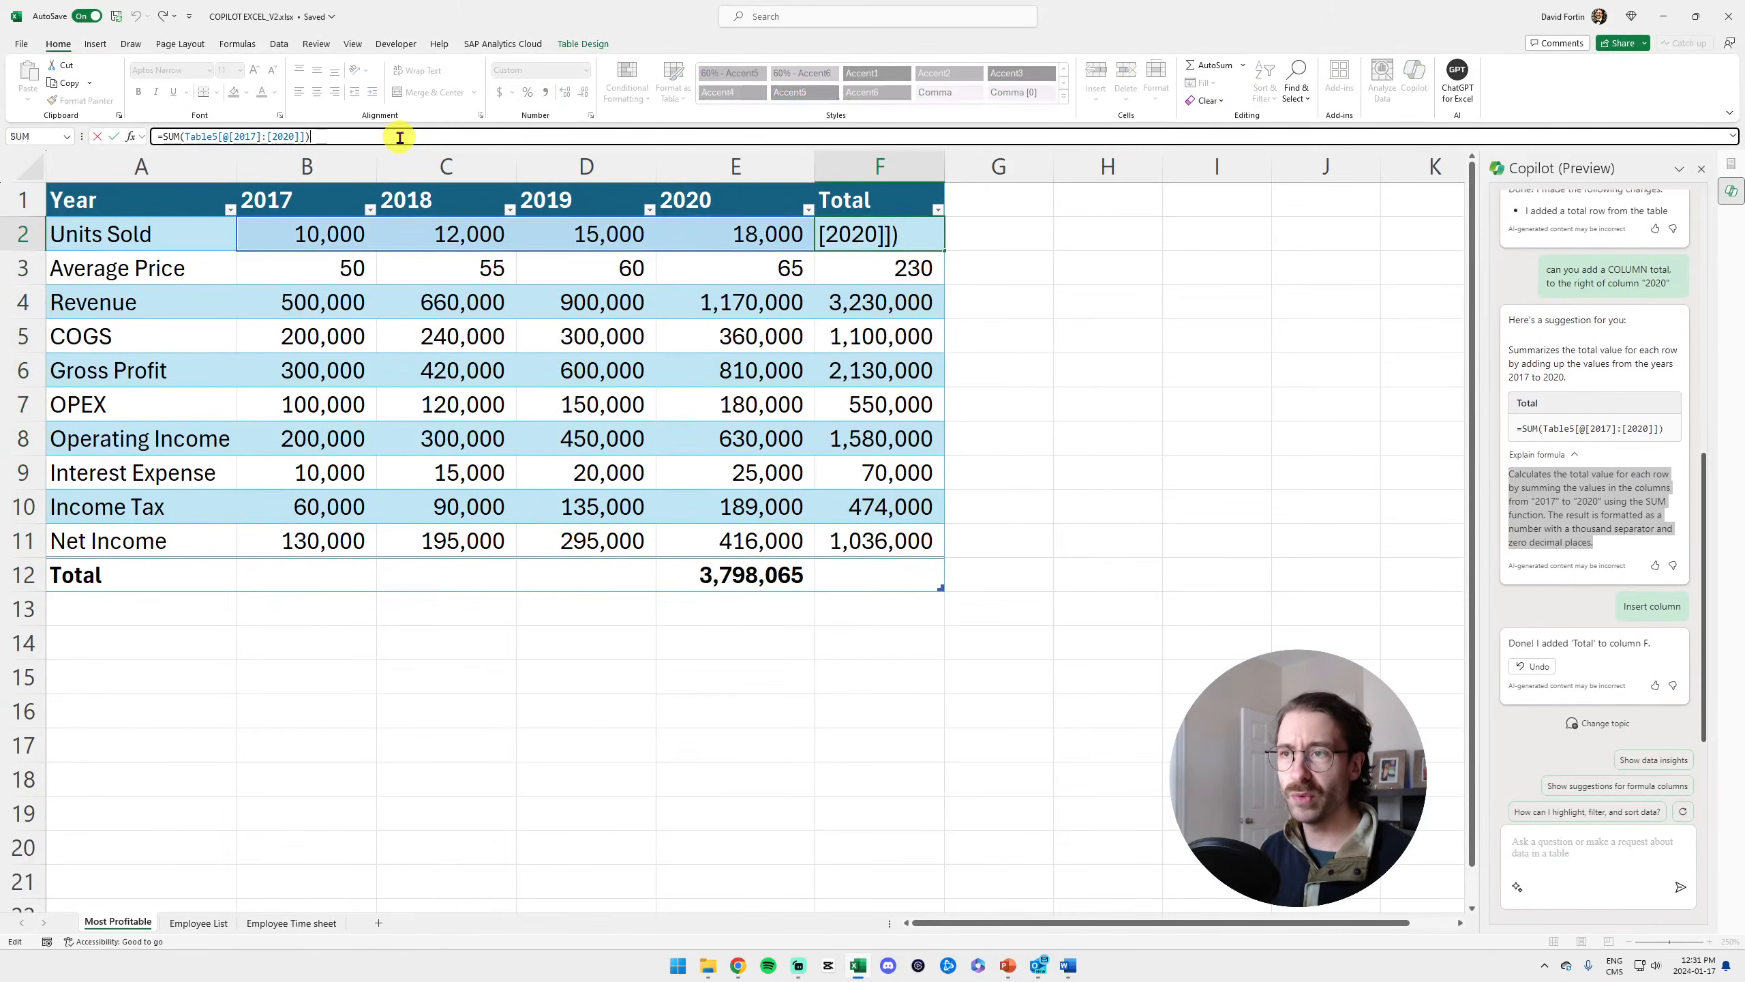
key(Escape)
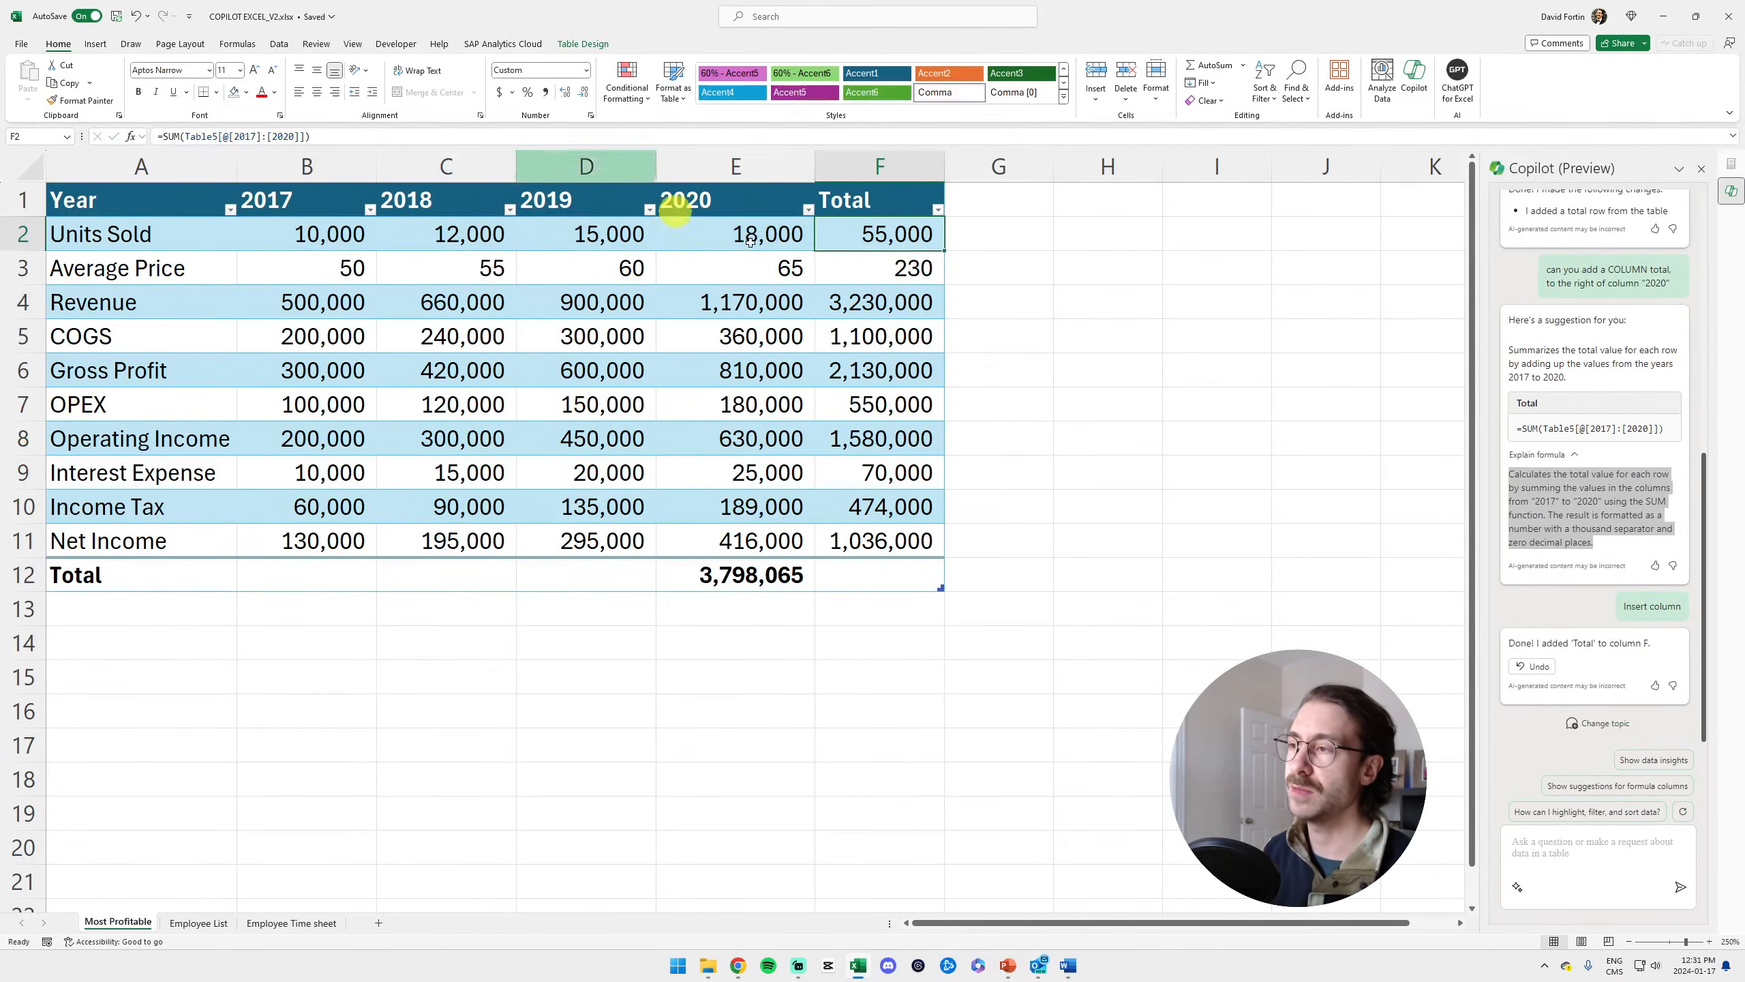
click(907, 268)
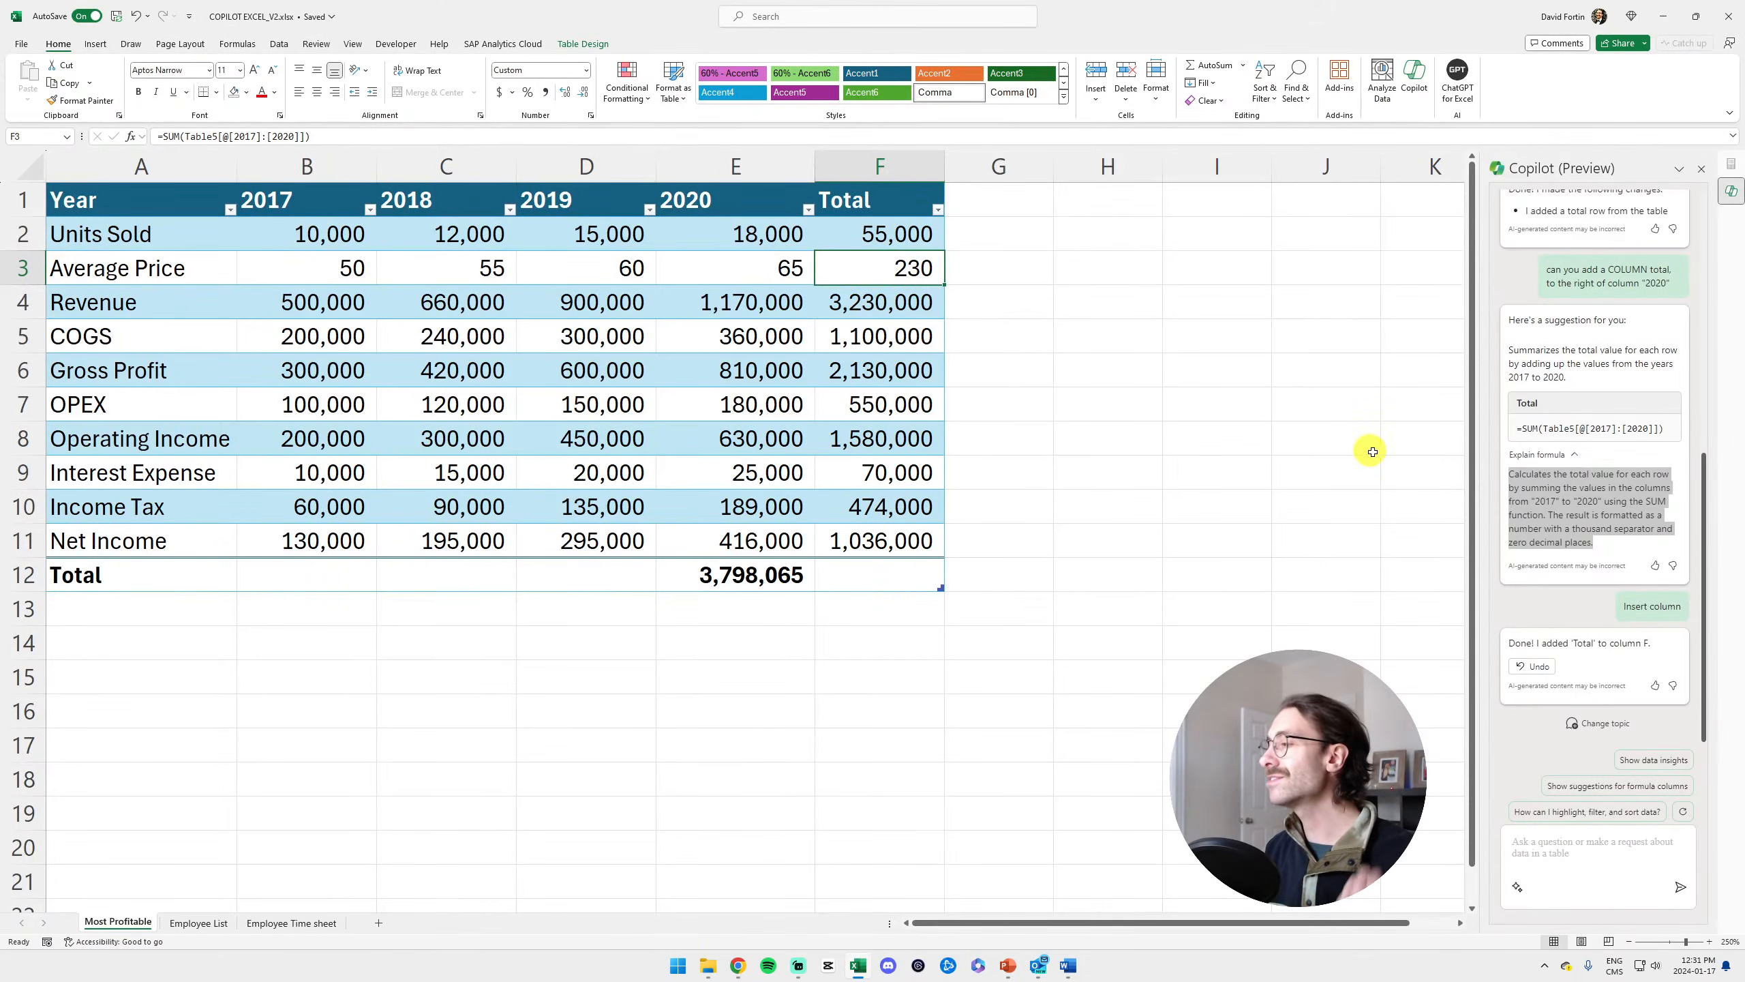
Choose Copilot's Highlight option and ask "Can you highlight the two best years in term of net income"
scroll(1572, 476, up, 6)
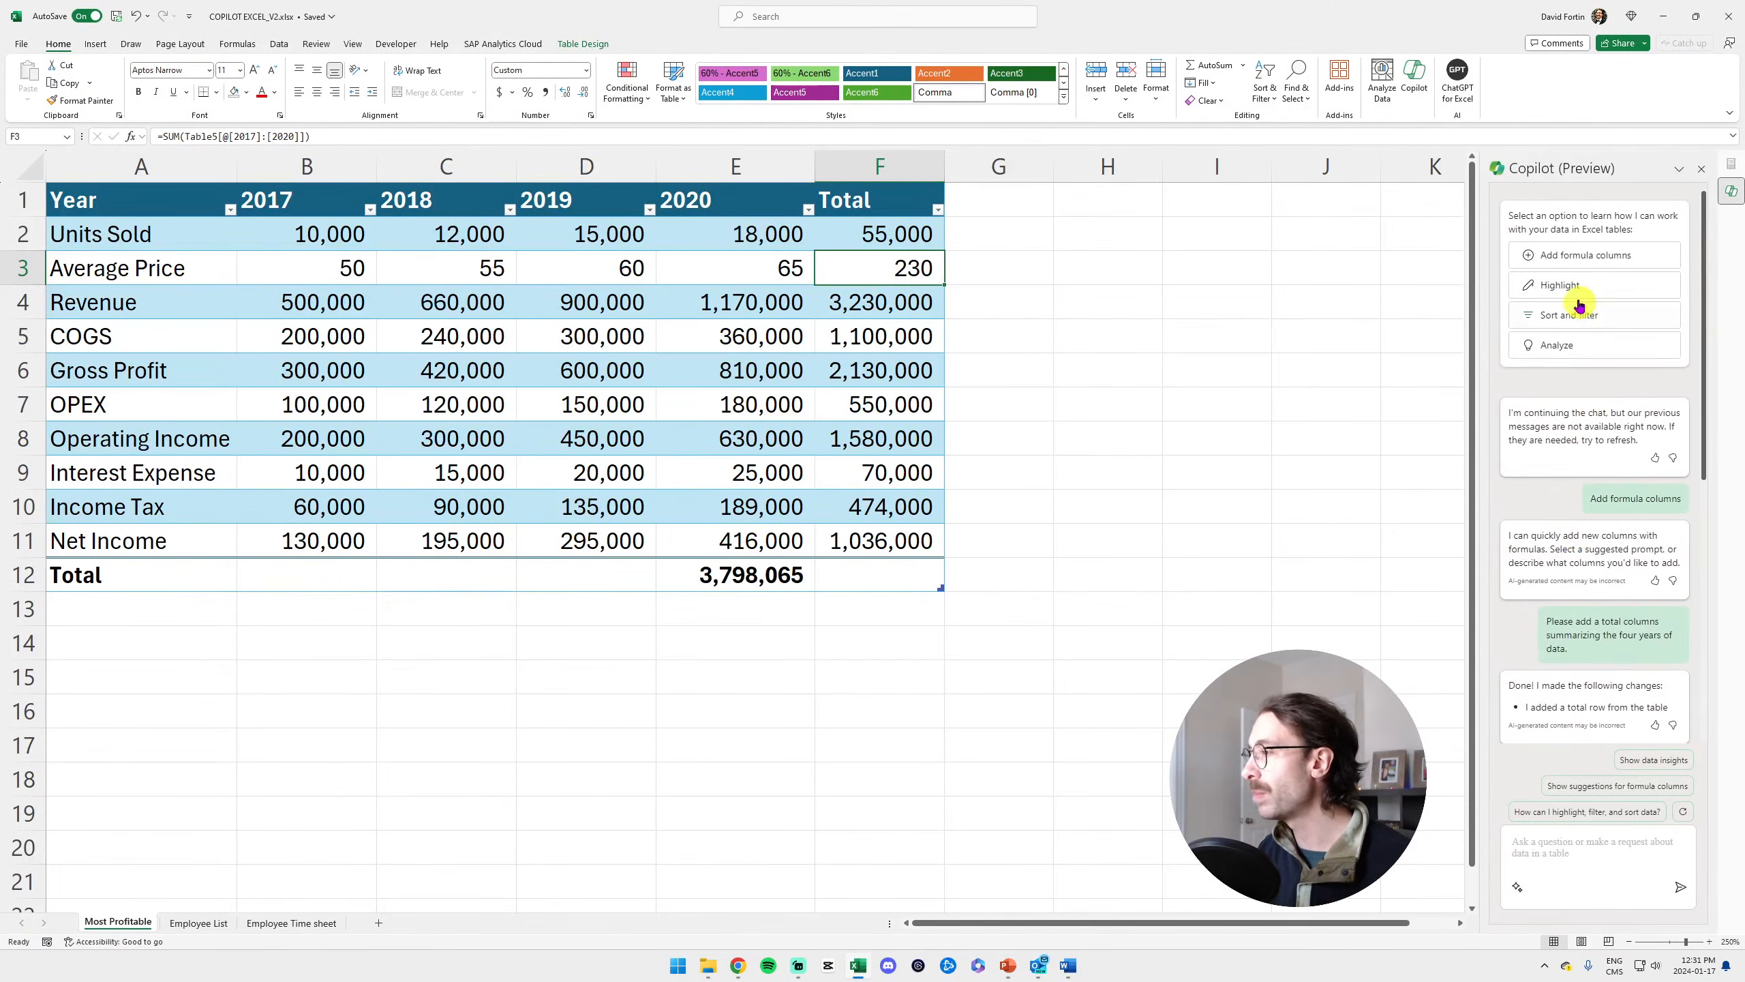
click(1562, 277)
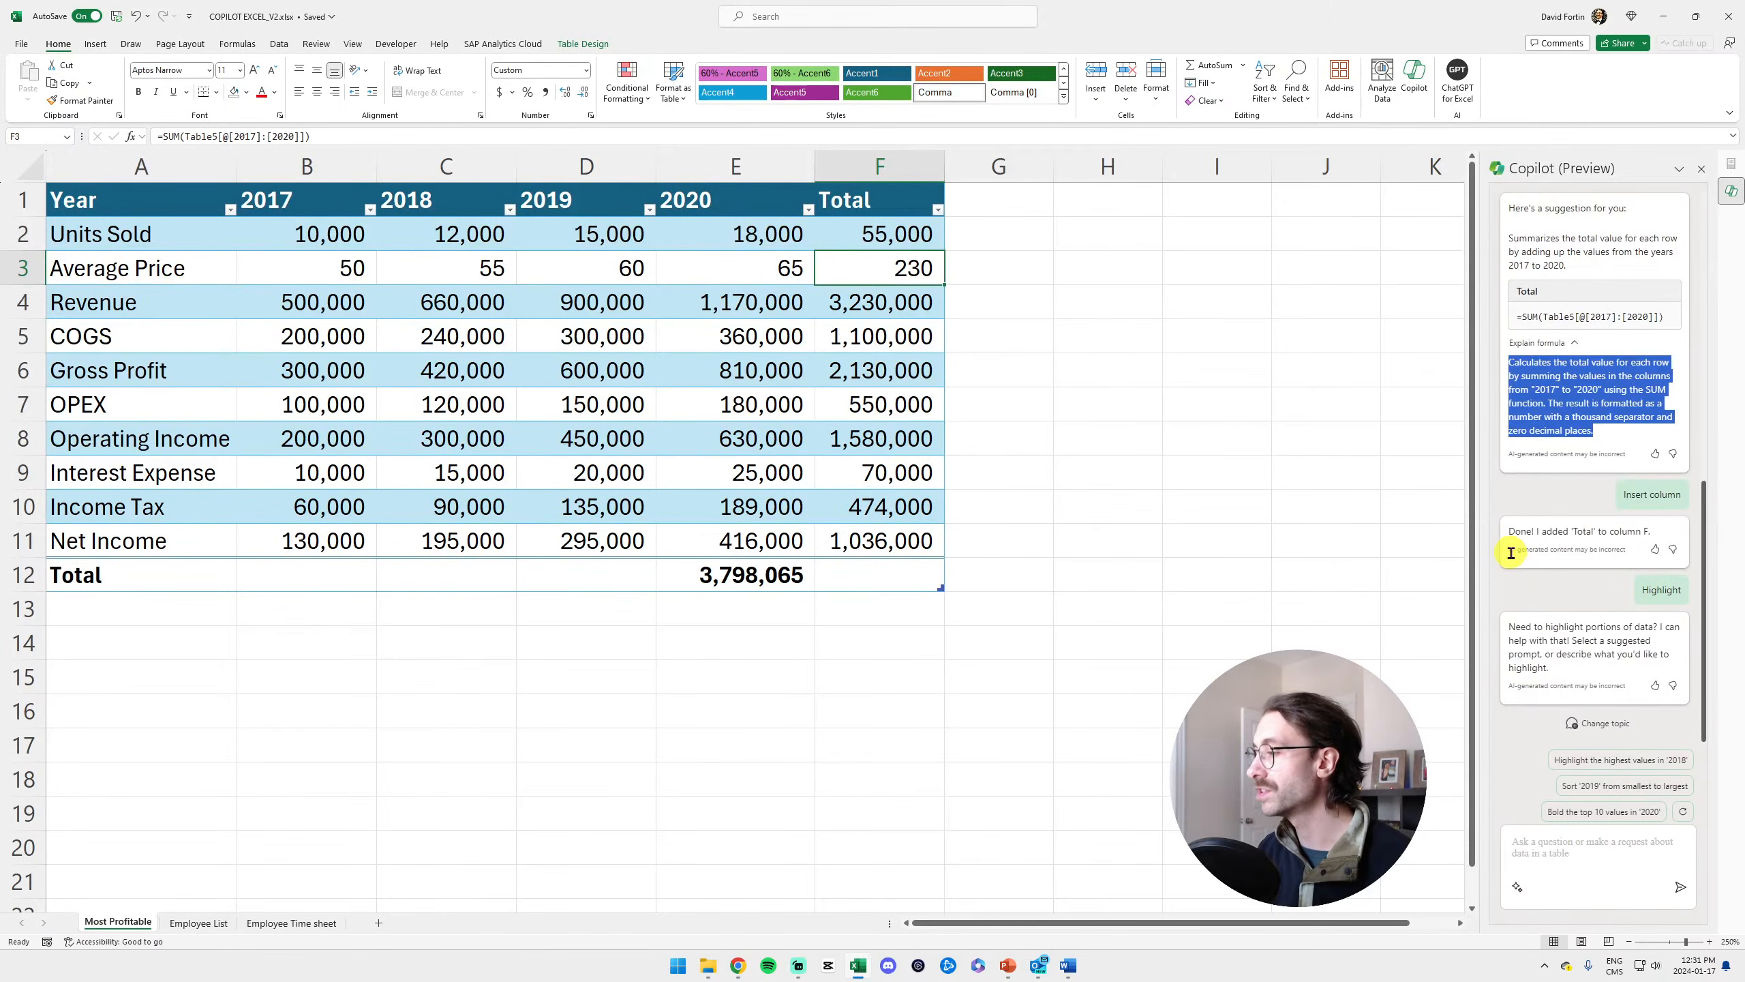
click(1580, 849)
text(Can you highlig)
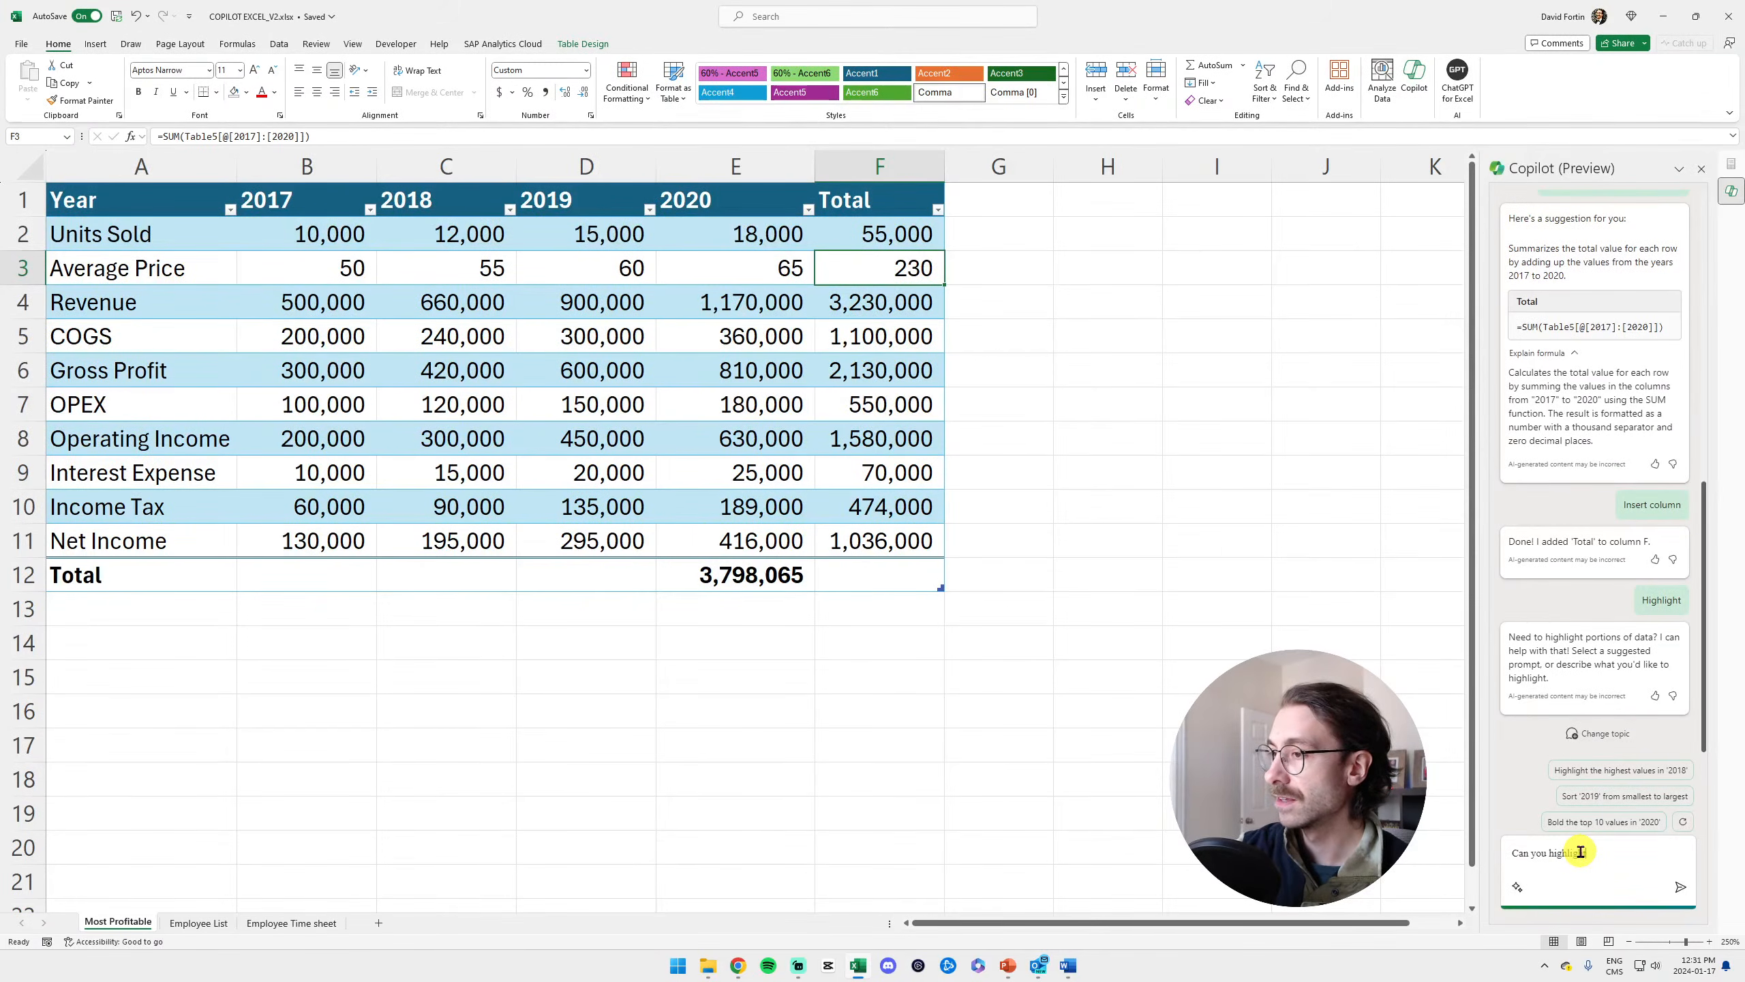
text(ht the two best years in)
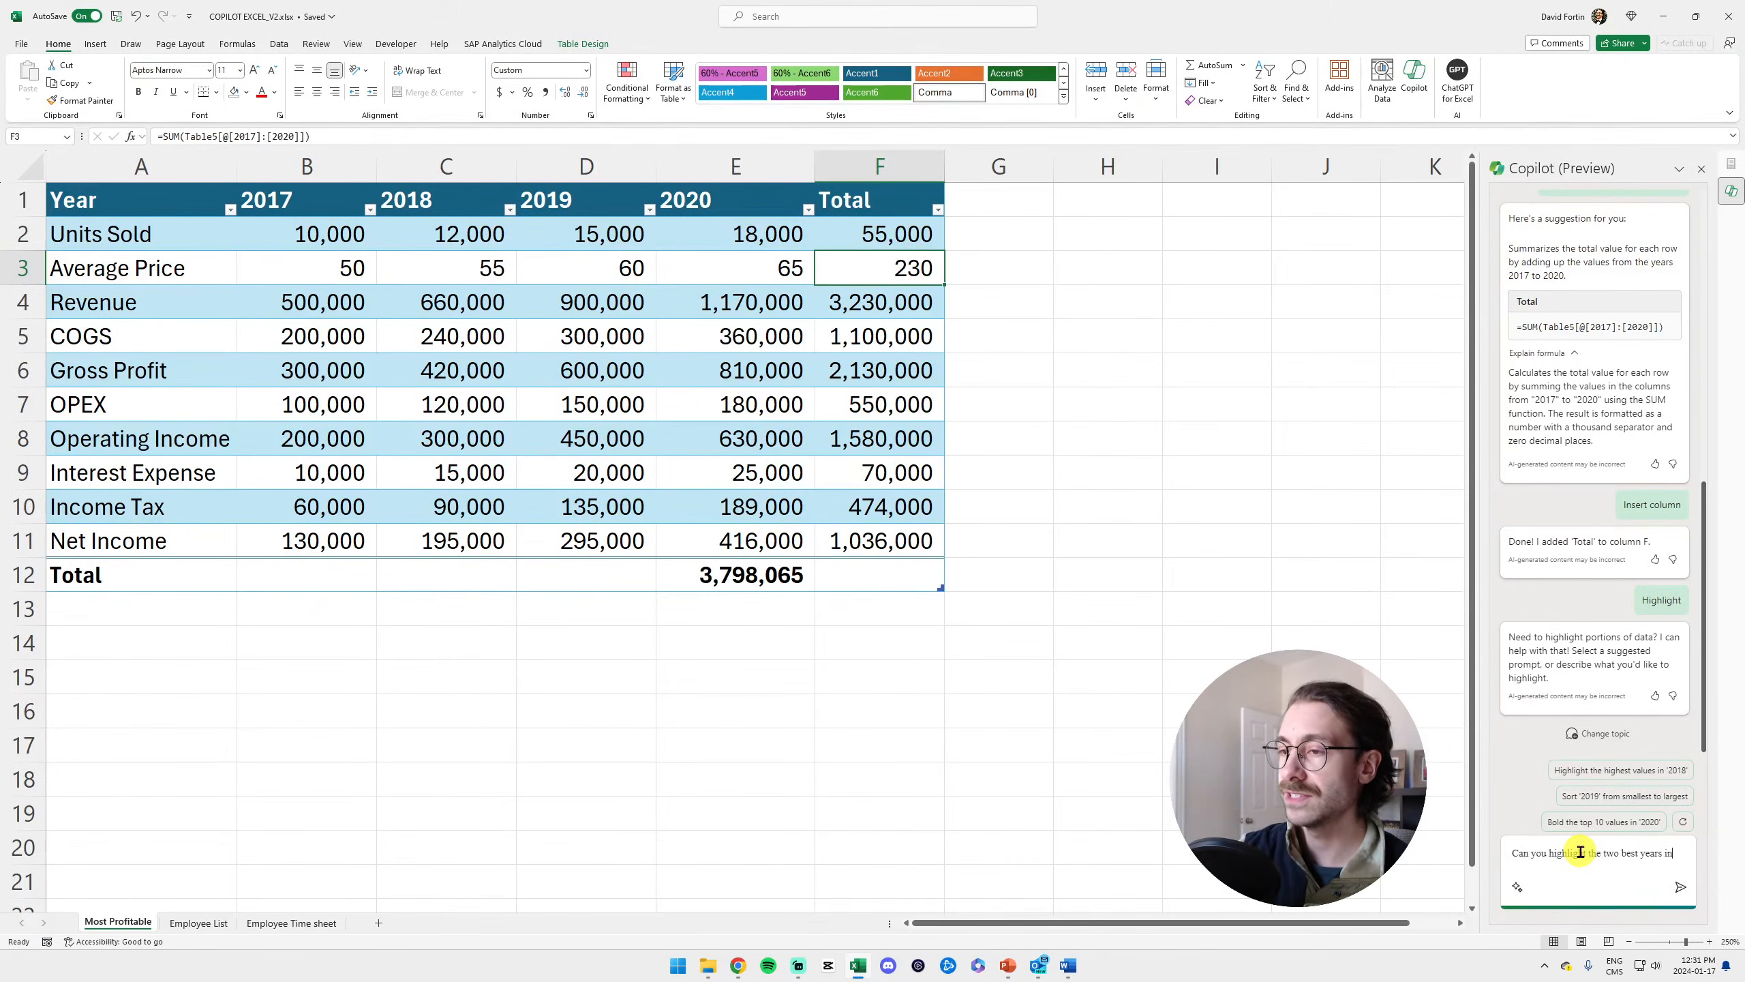
text( term of net income)
key(Return)
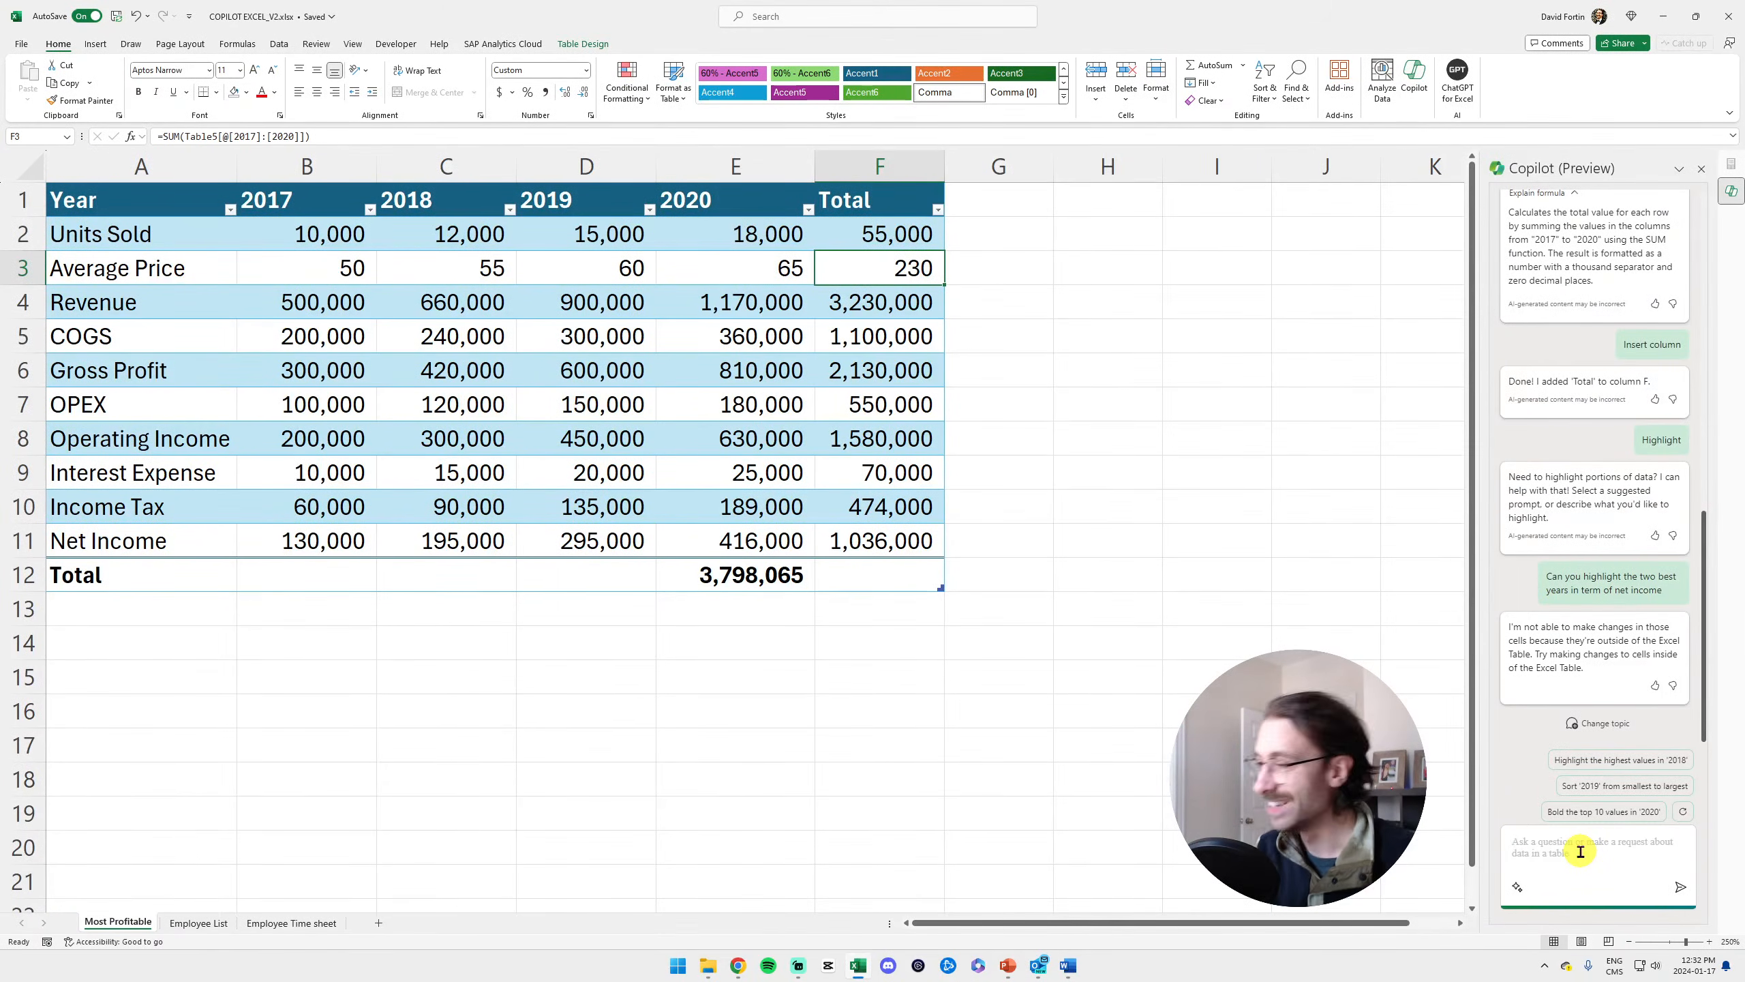
Read Copilot's reply to the highlight request and check the 2017 Net Income cell in the table
drag(1512, 627, 1617, 680)
click(1606, 671)
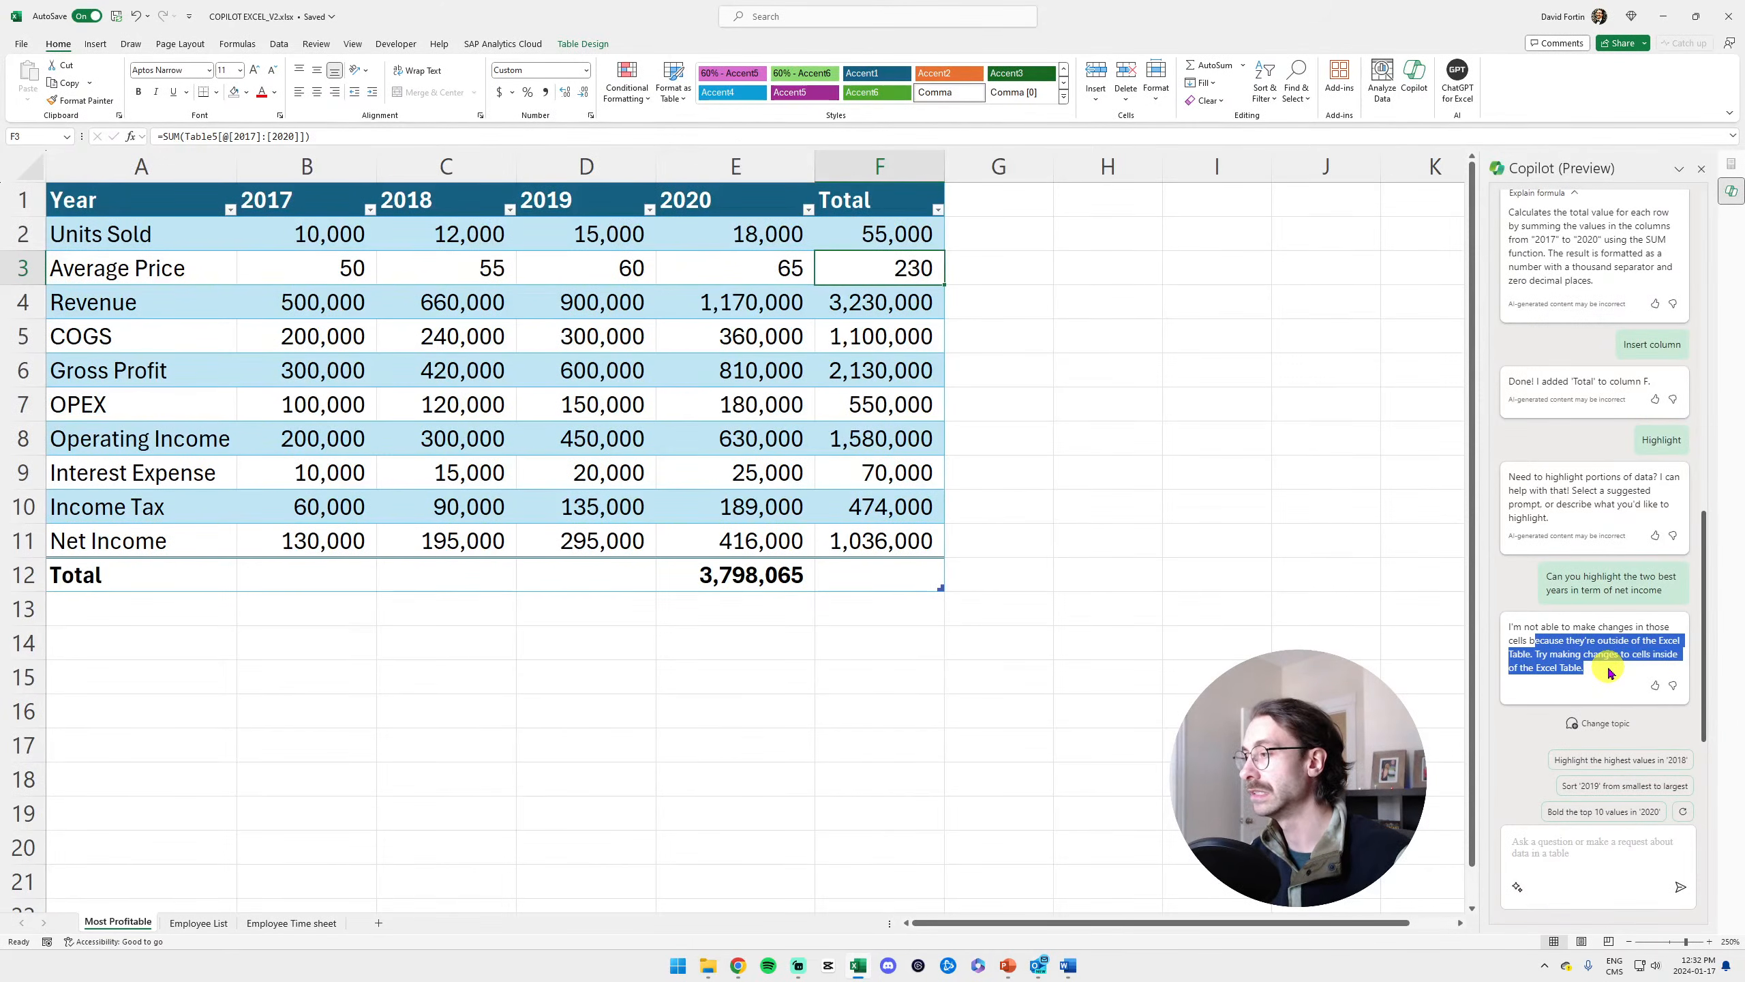
click(344, 534)
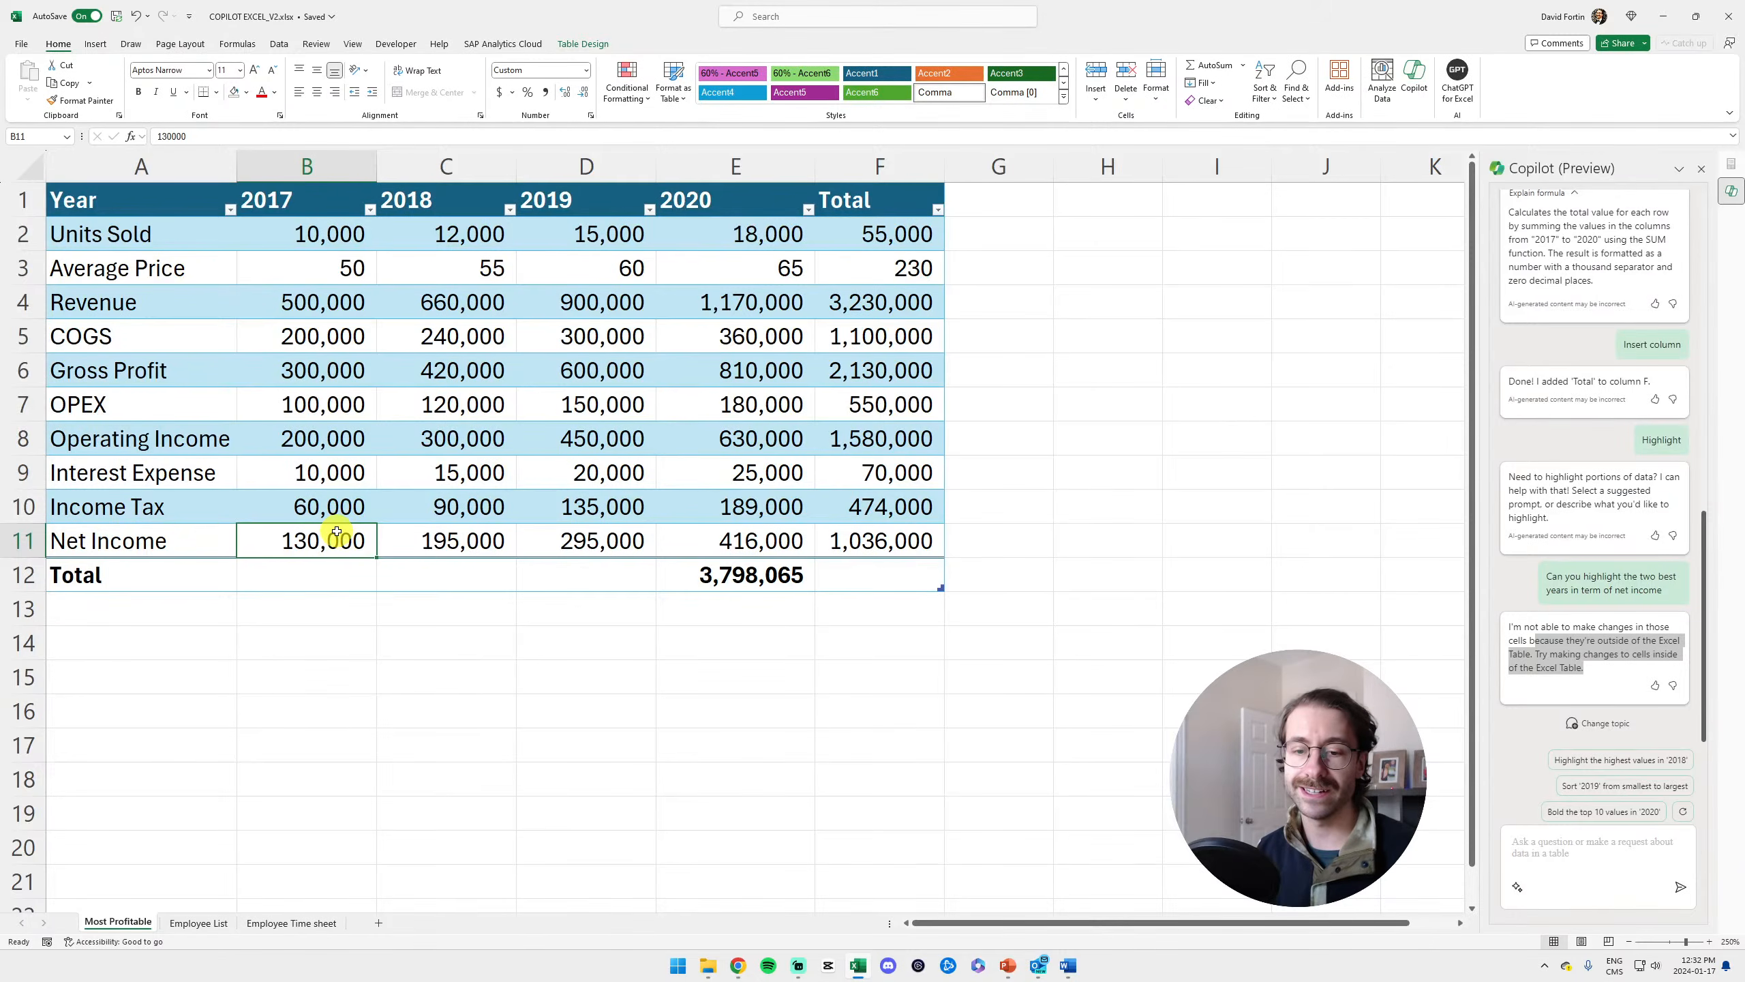
Go to the Employee List sheet and widen the Employee Name column to fit the full names
click(191, 924)
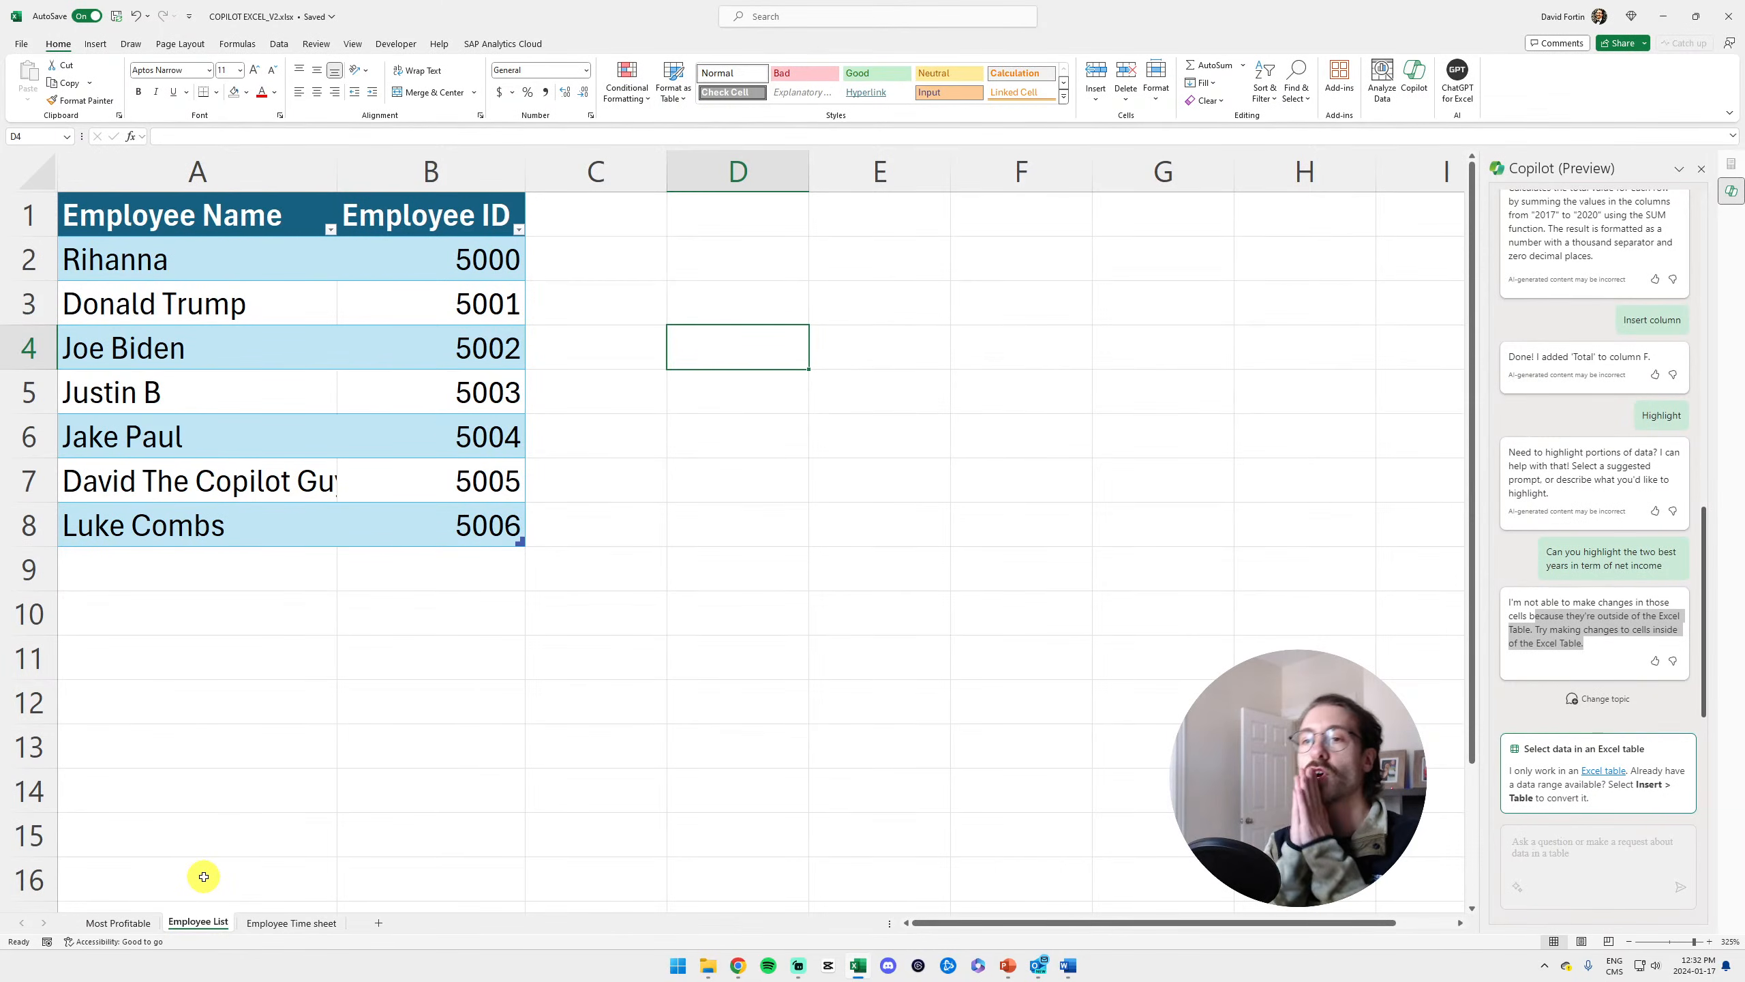
drag(337, 168, 475, 168)
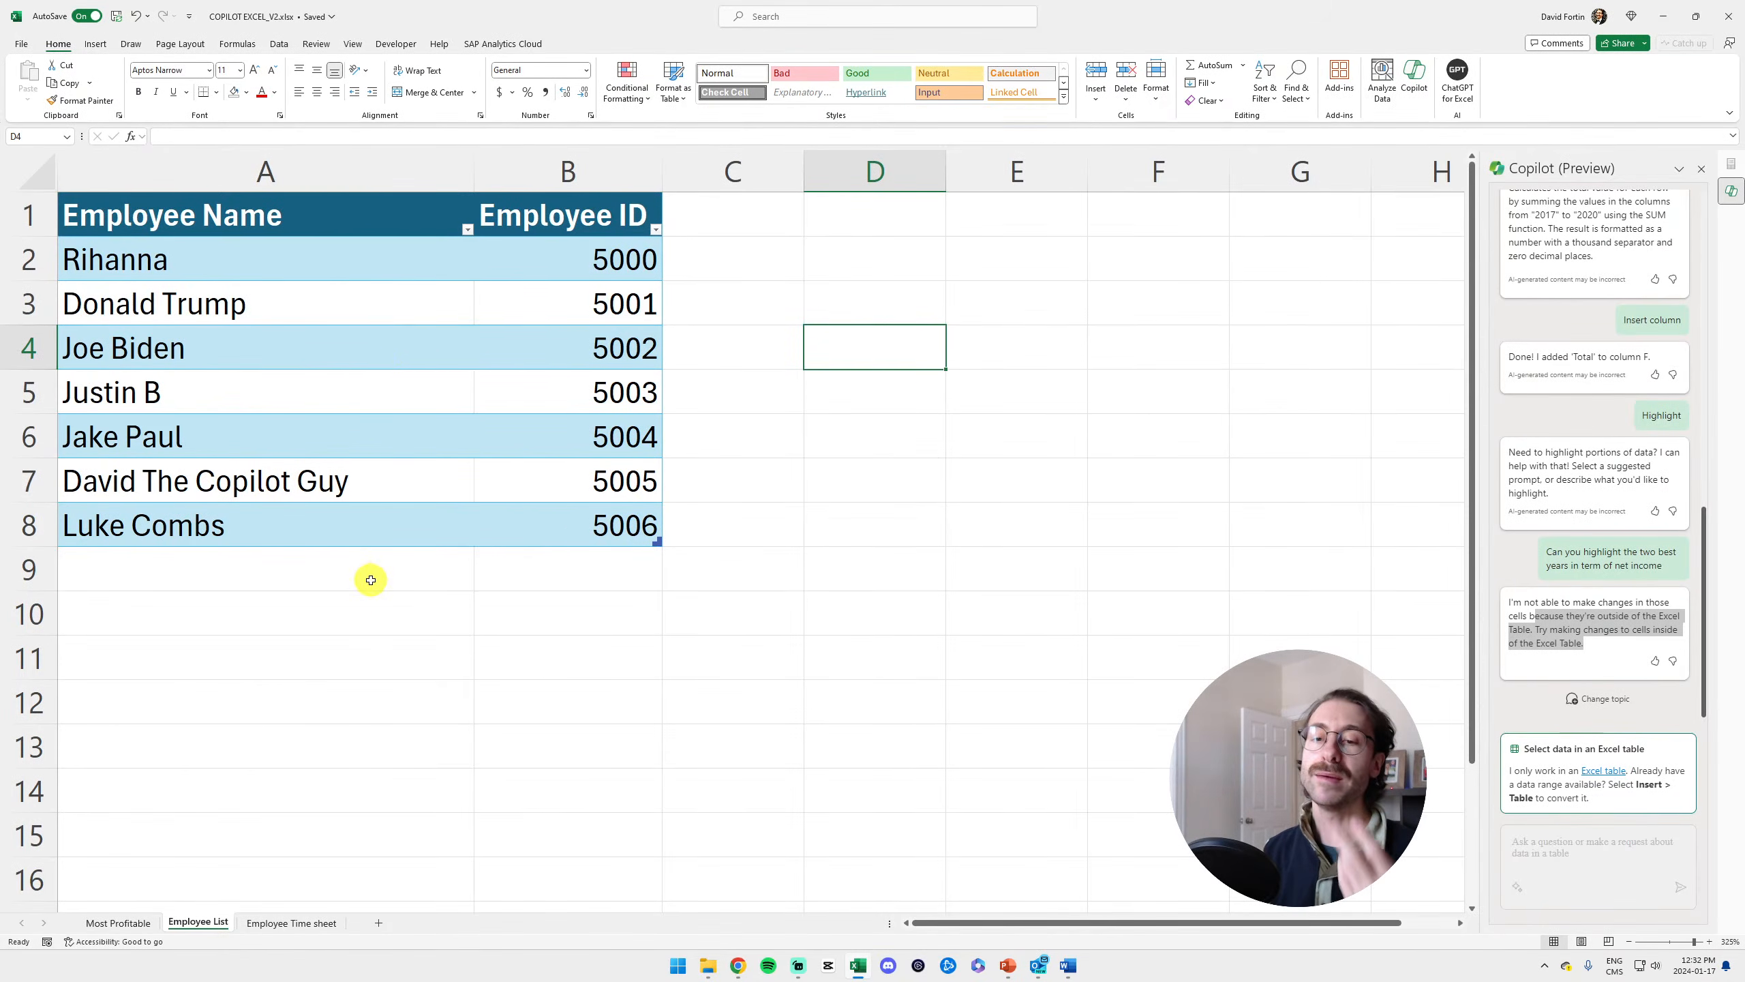
Examine the Employee Time sheet table's IDs, hours and weeks, and compare it with the Employee List sheet
click(283, 928)
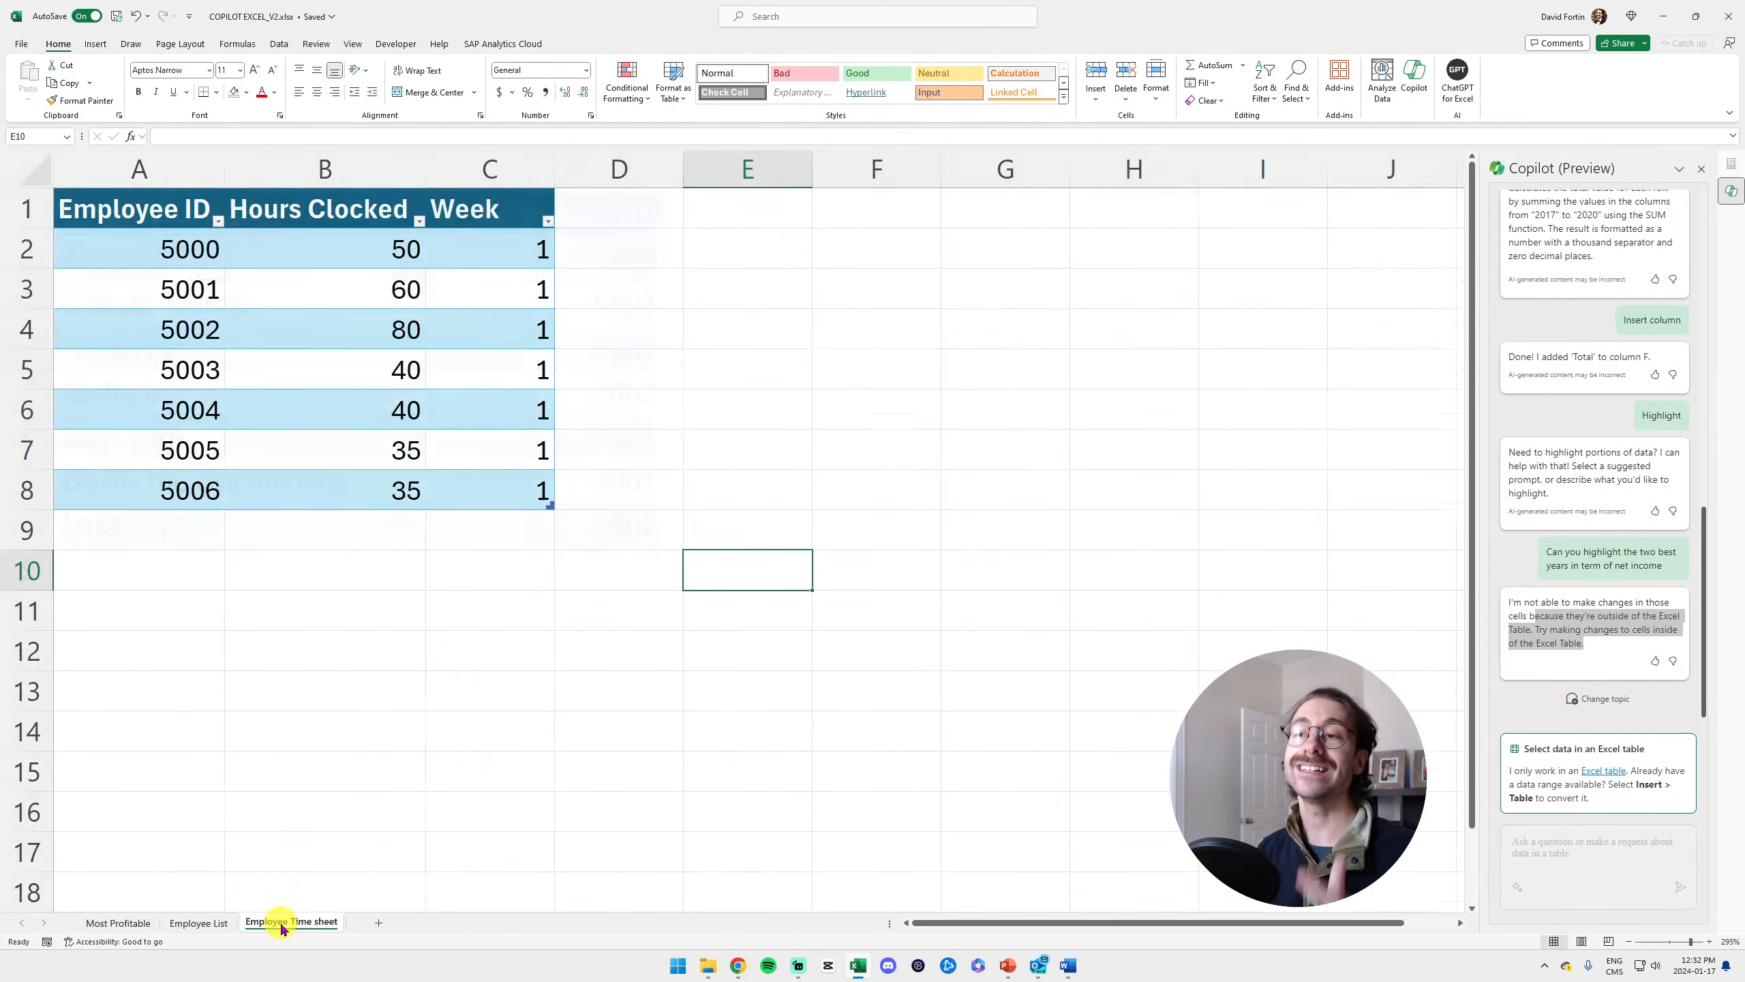
drag(183, 247, 530, 499)
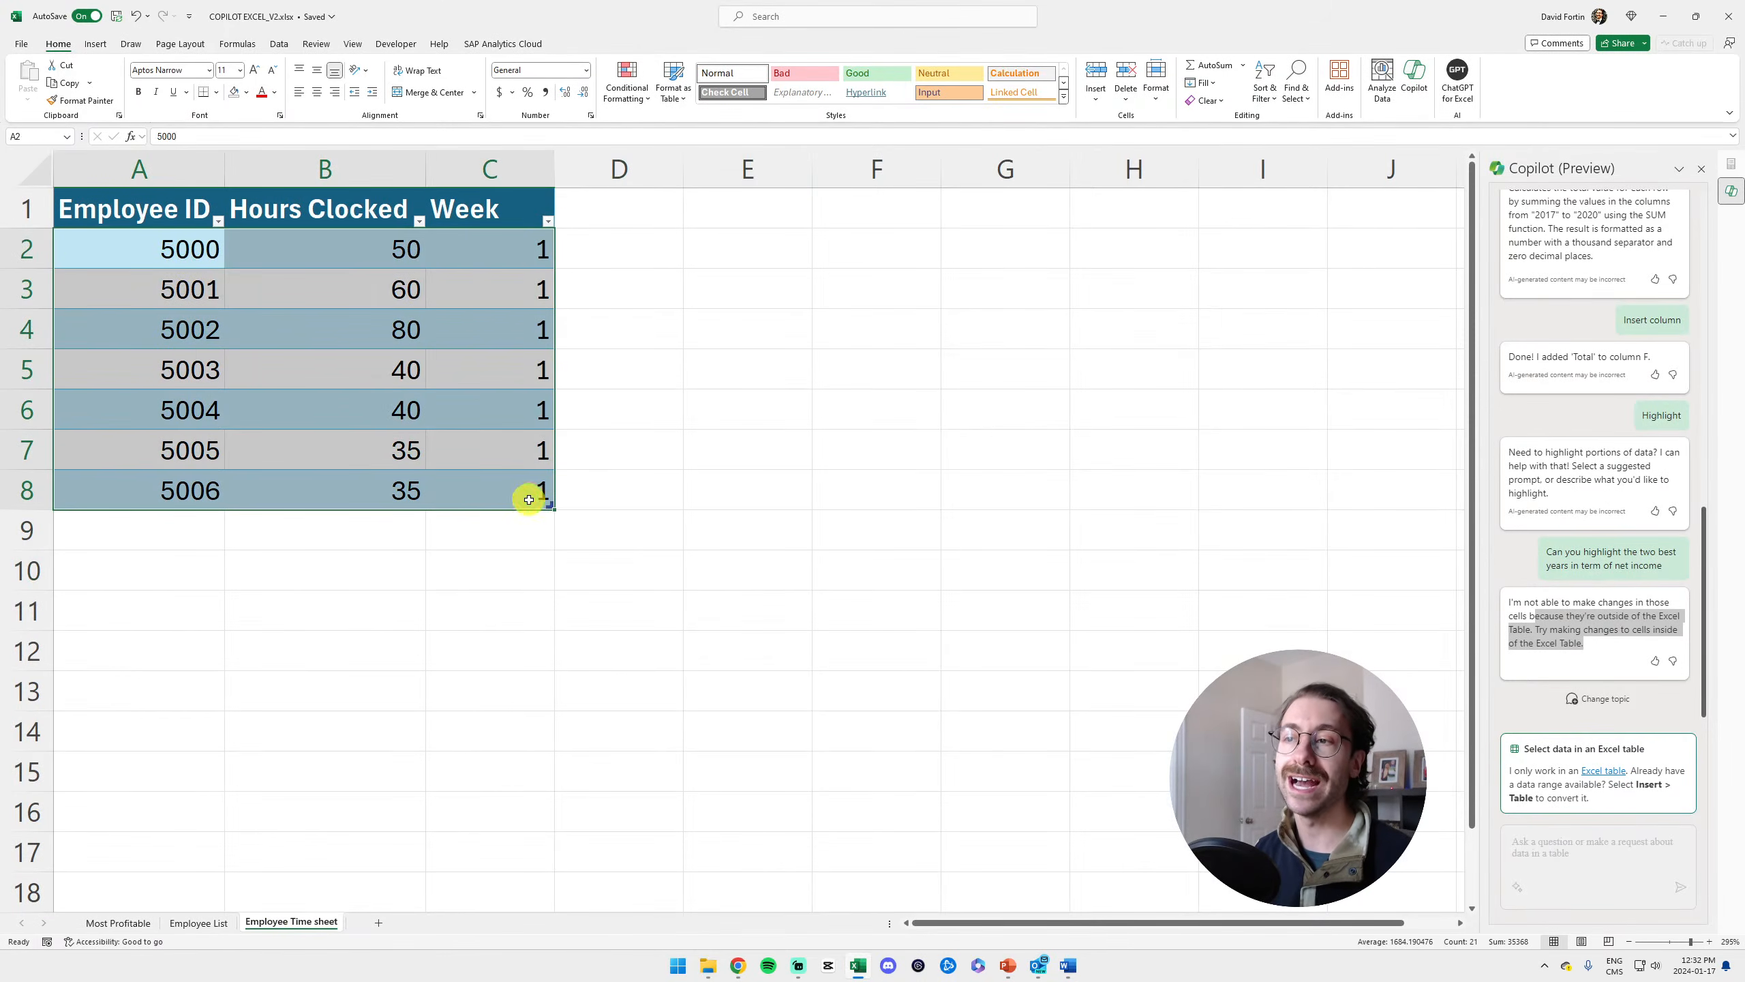
click(525, 521)
drag(342, 255, 352, 517)
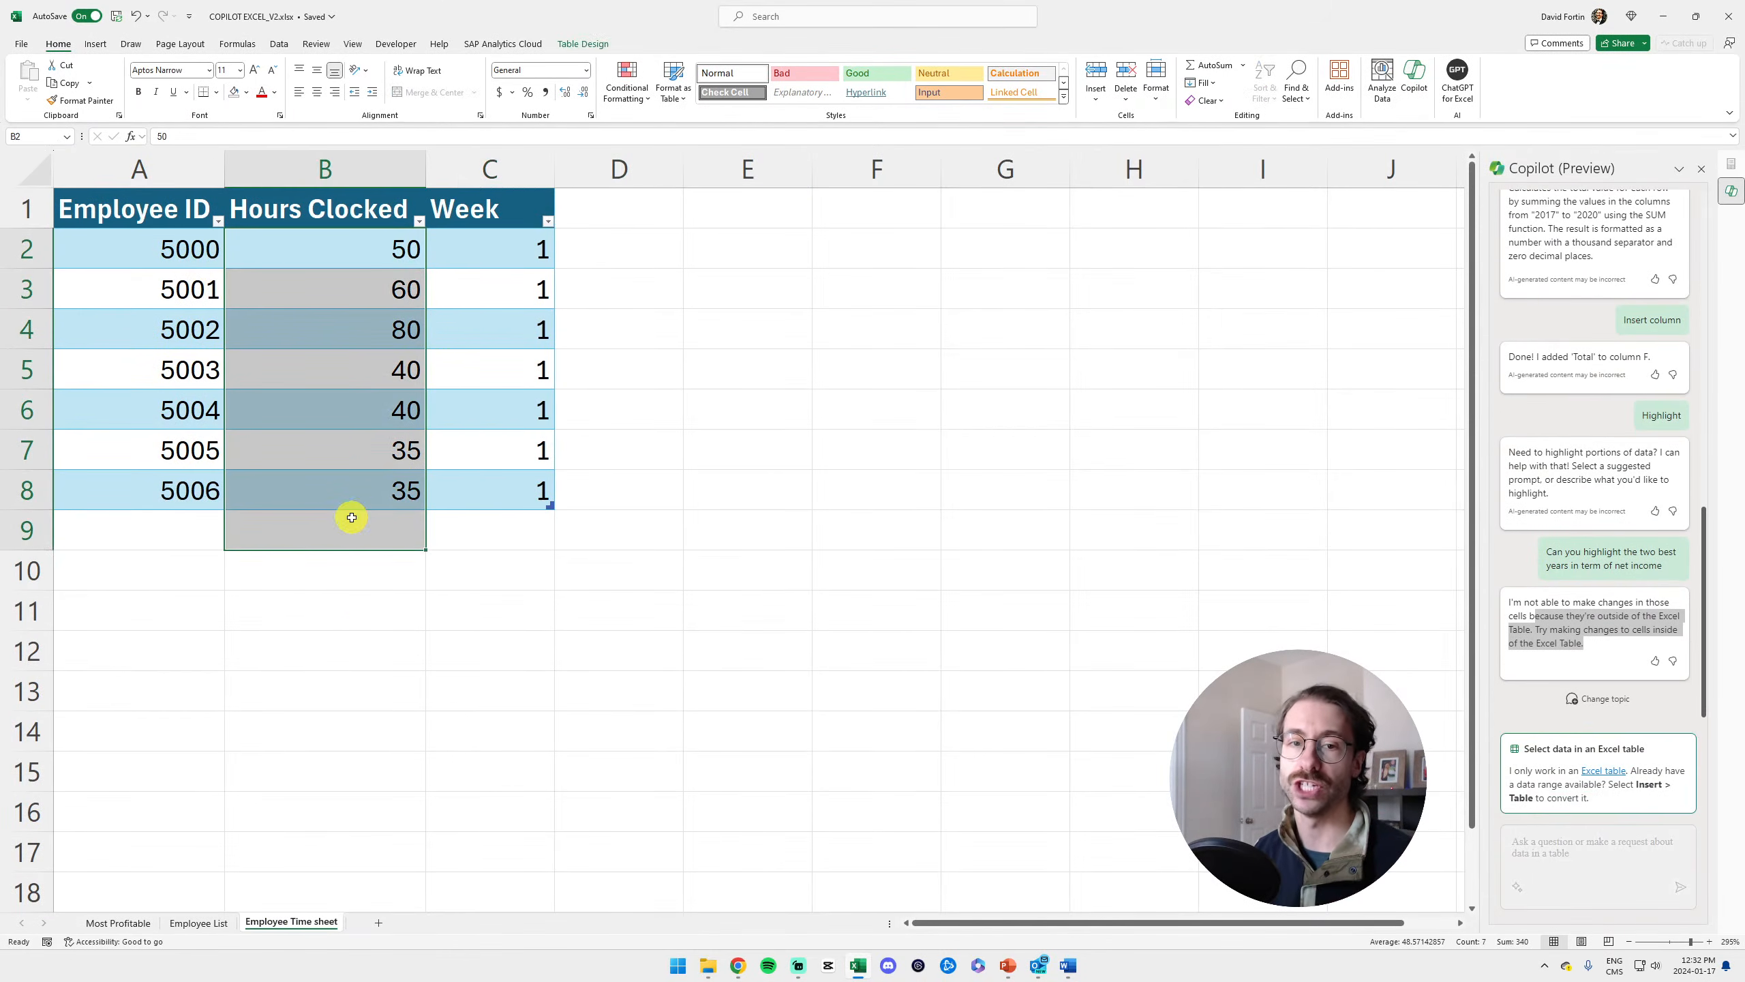
click(340, 646)
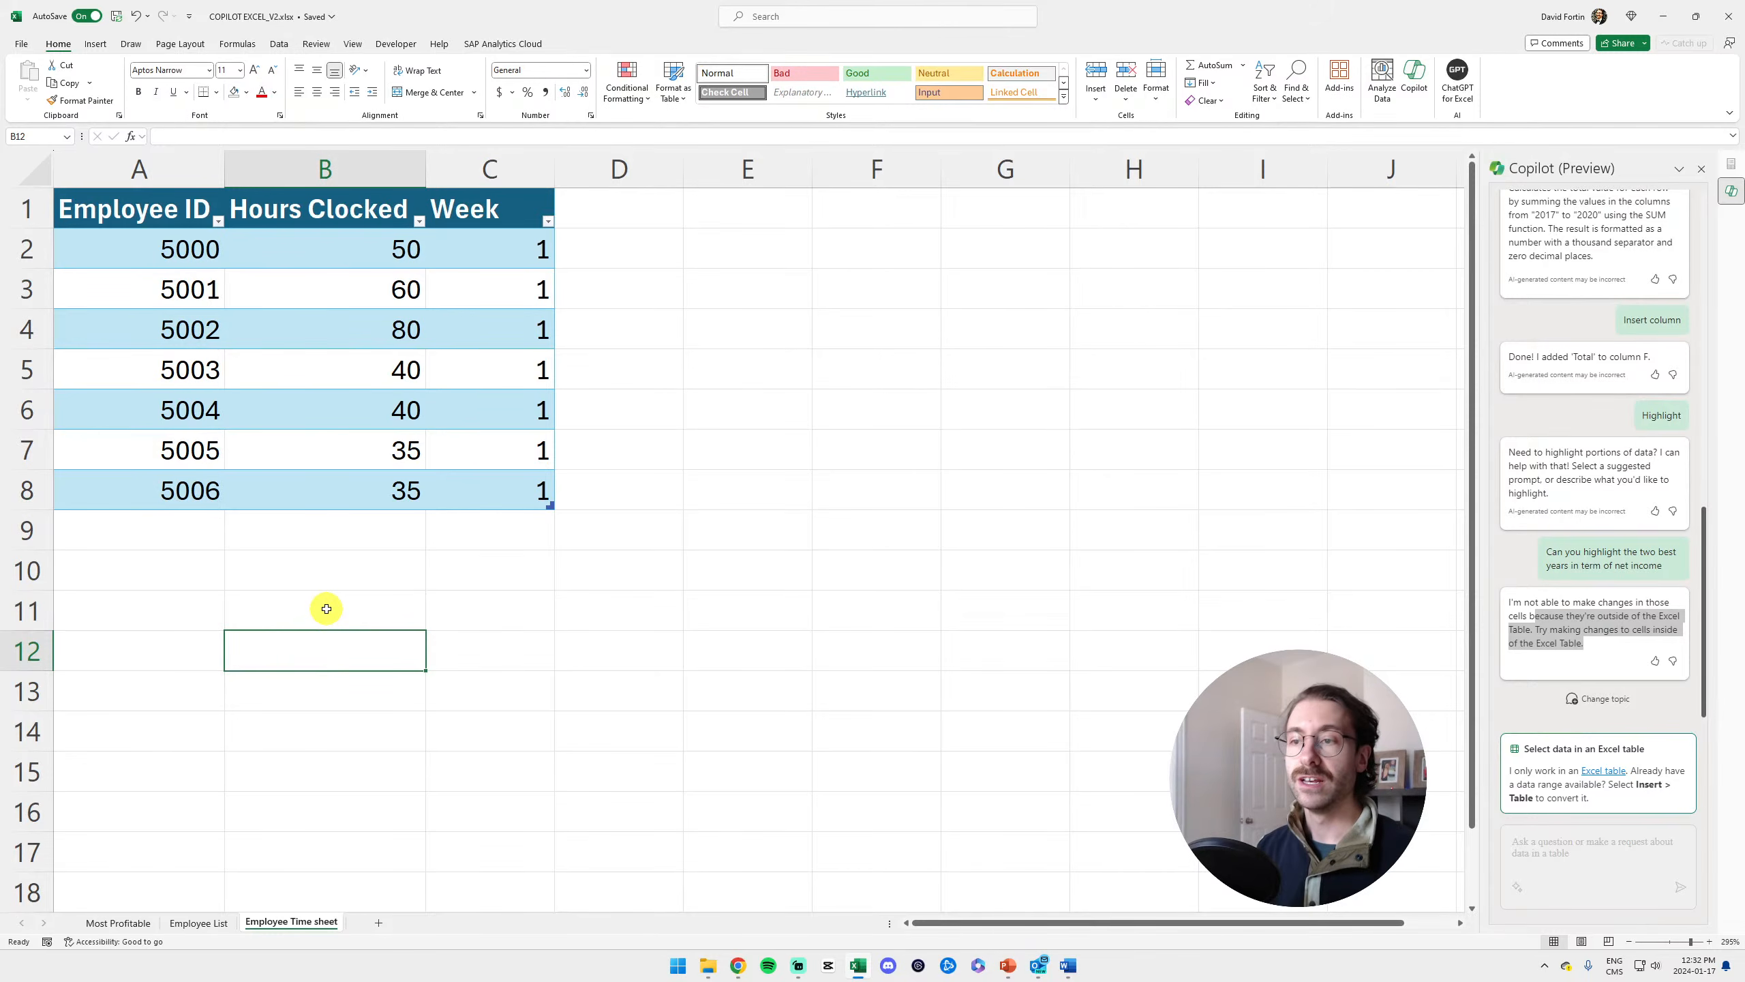
drag(165, 211, 514, 485)
click(610, 217)
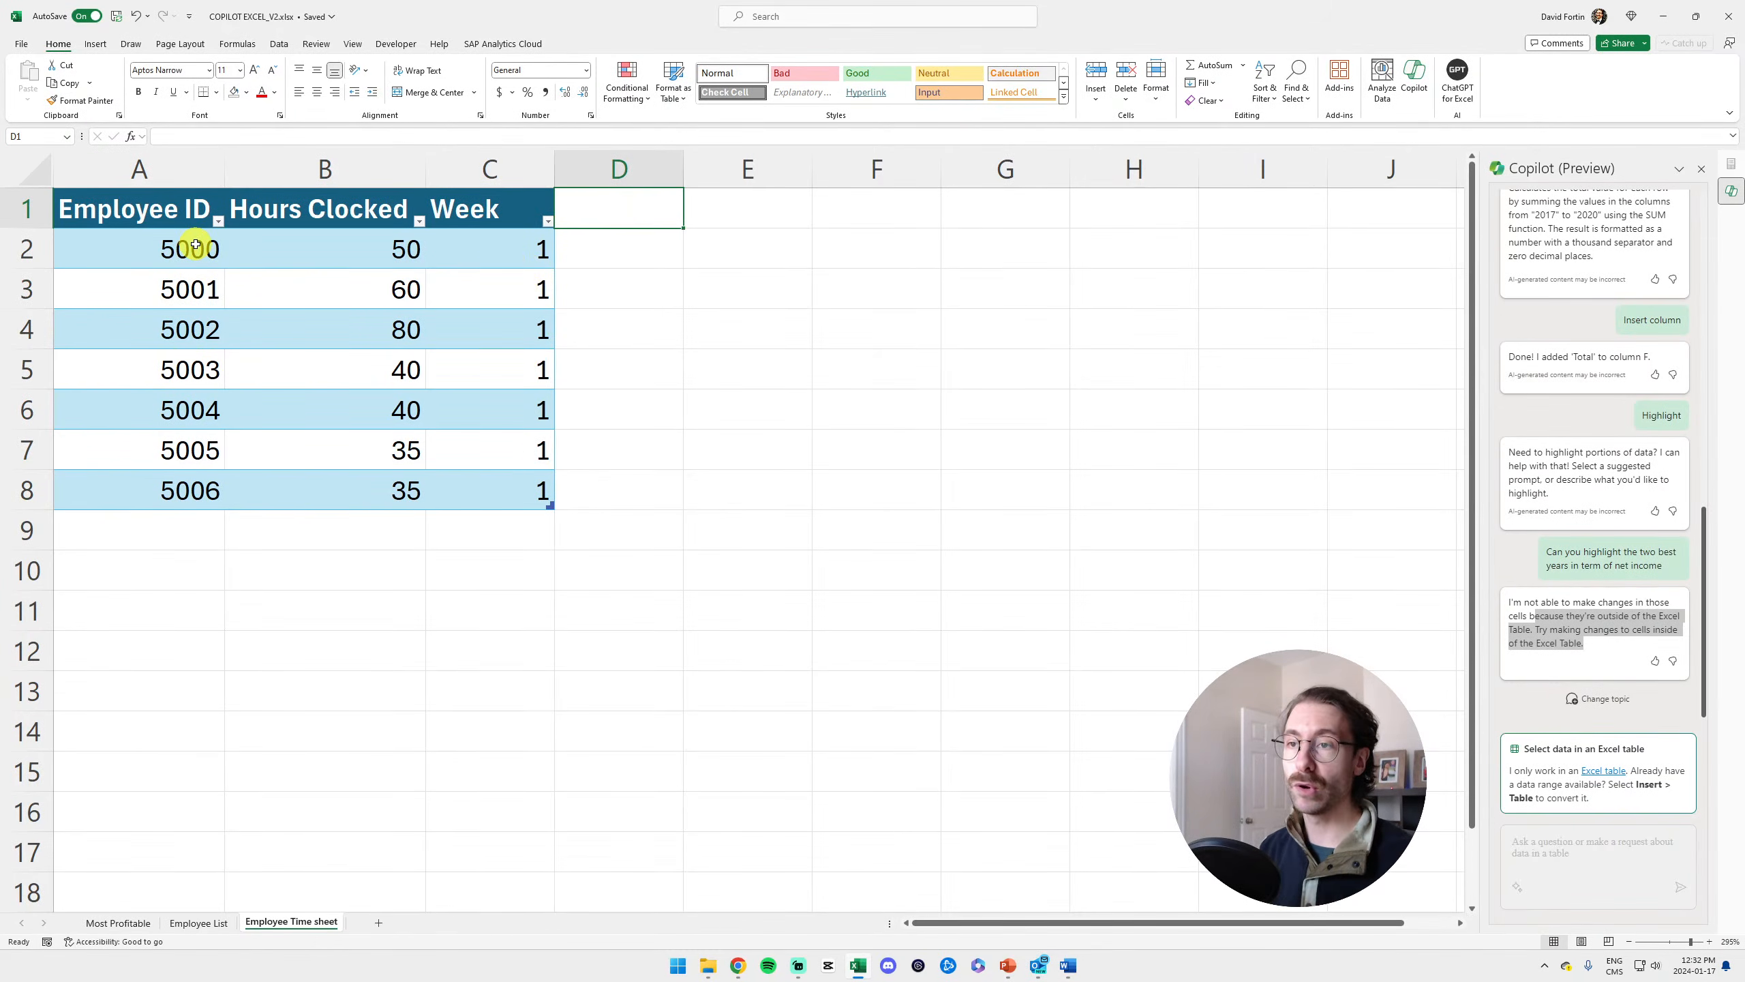
click(614, 242)
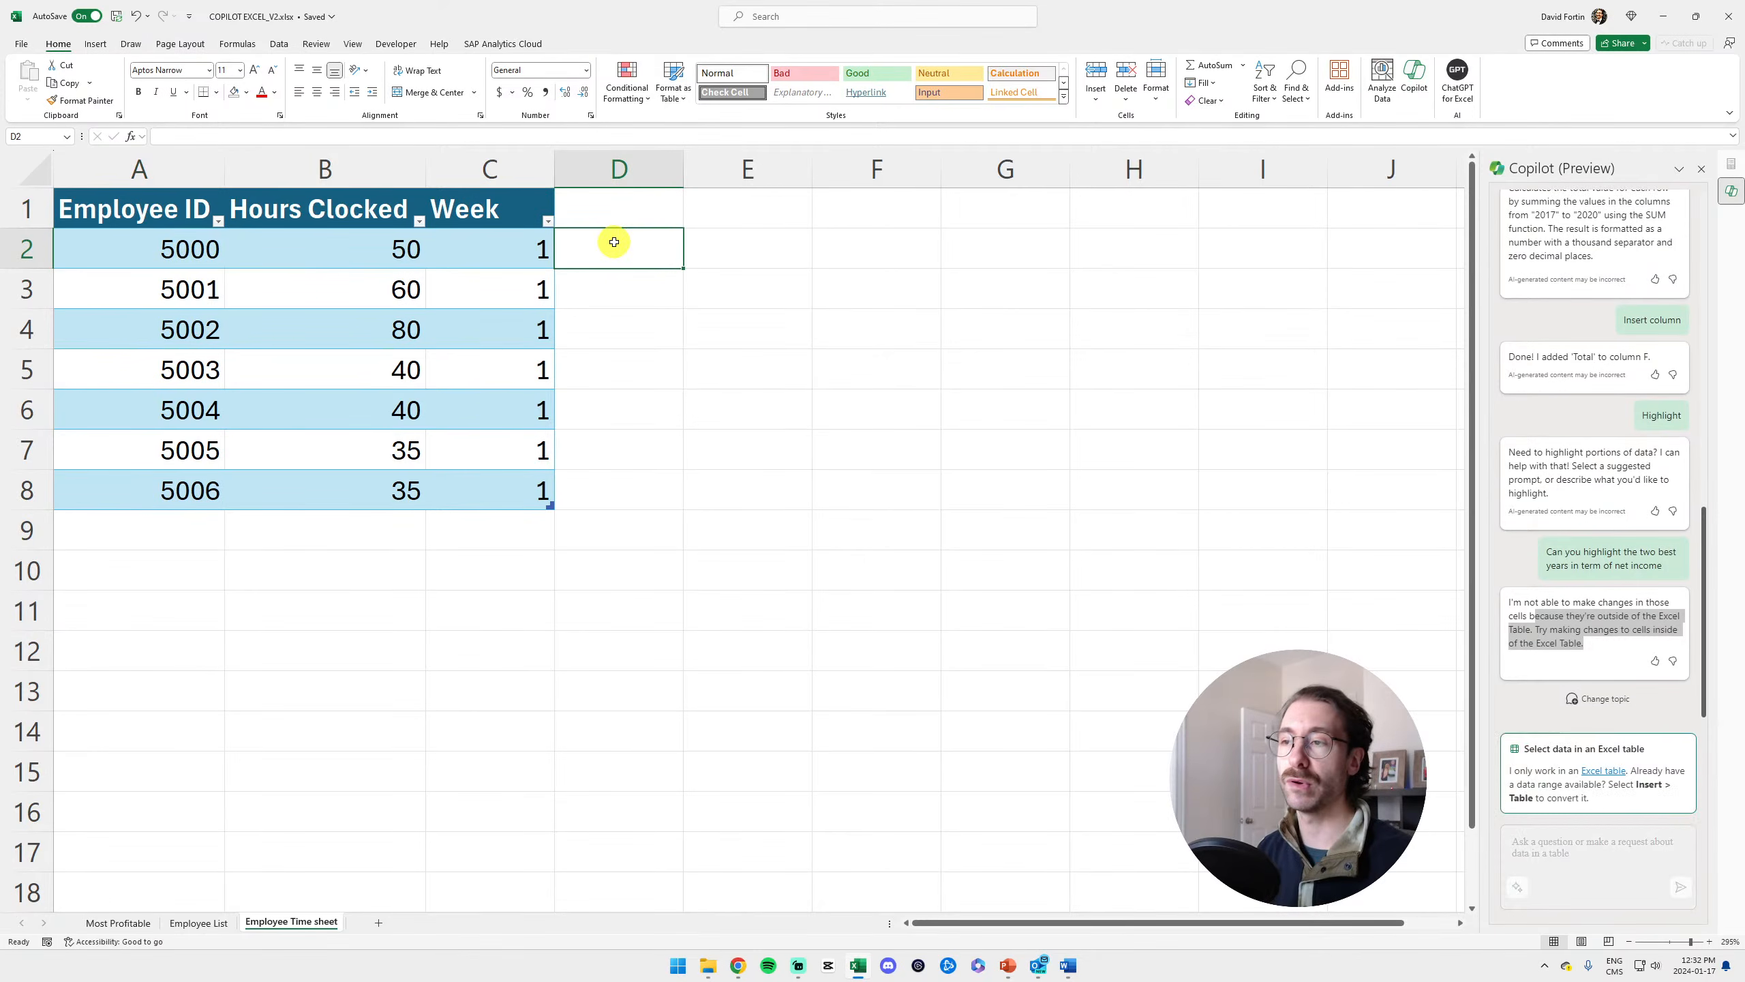
click(199, 923)
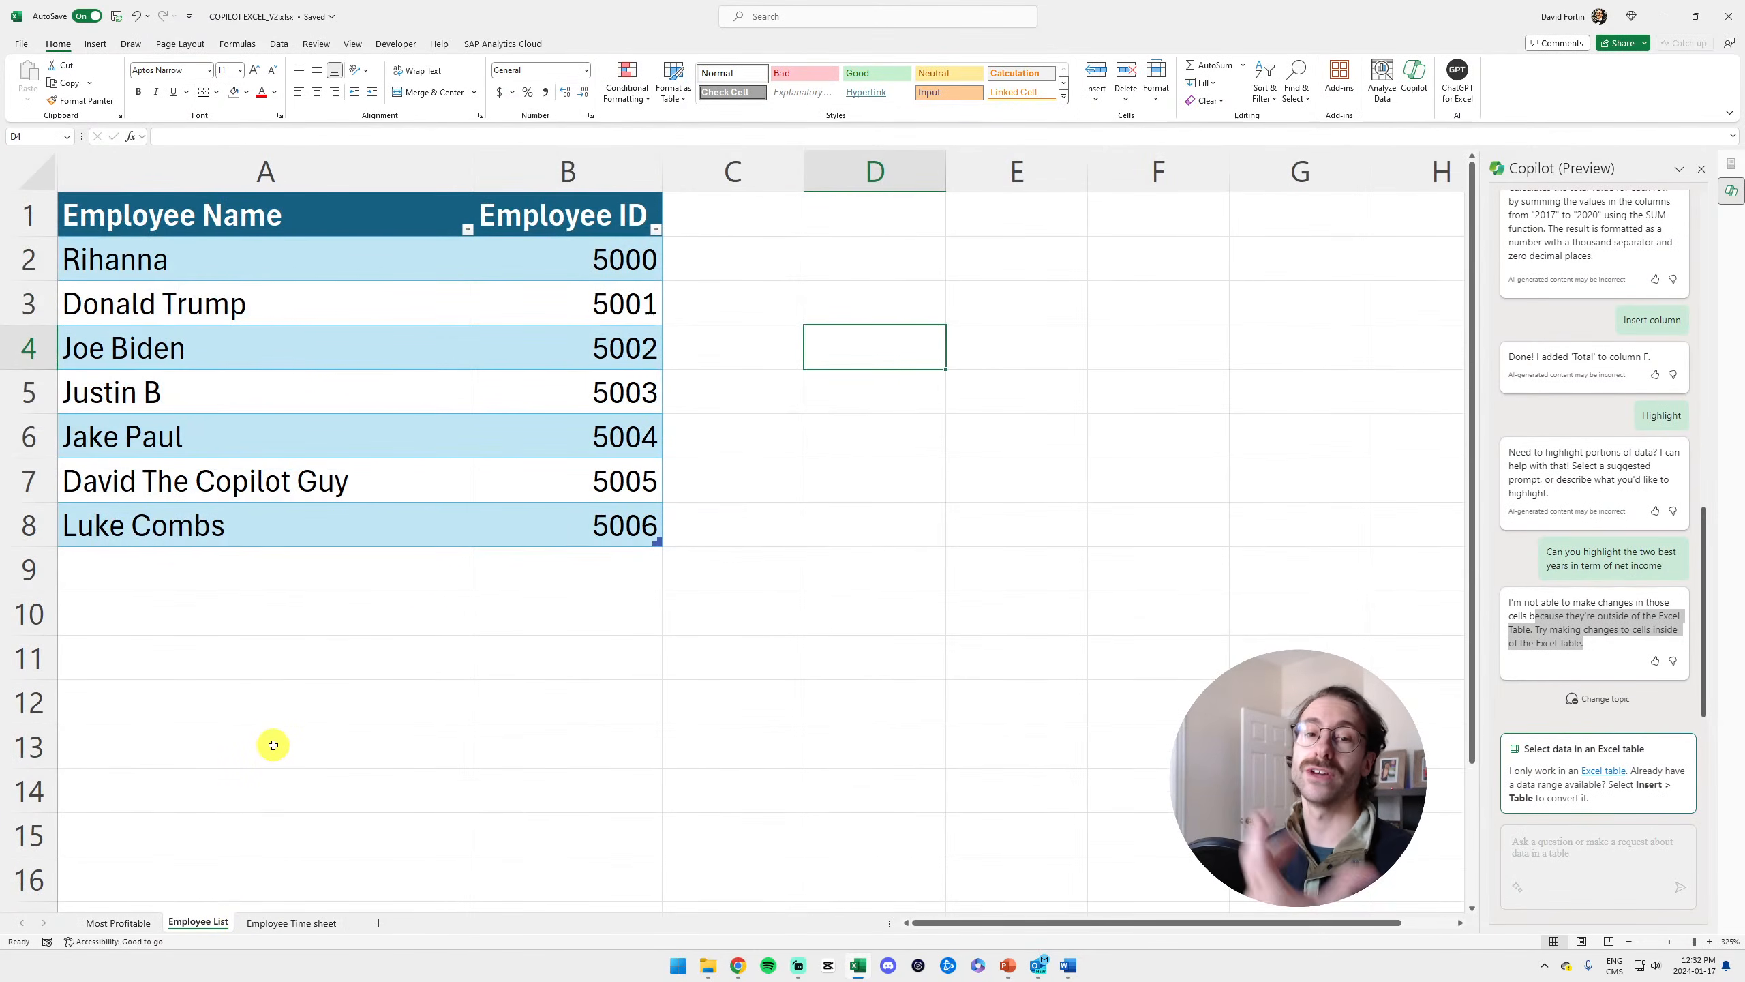
click(295, 926)
click(313, 771)
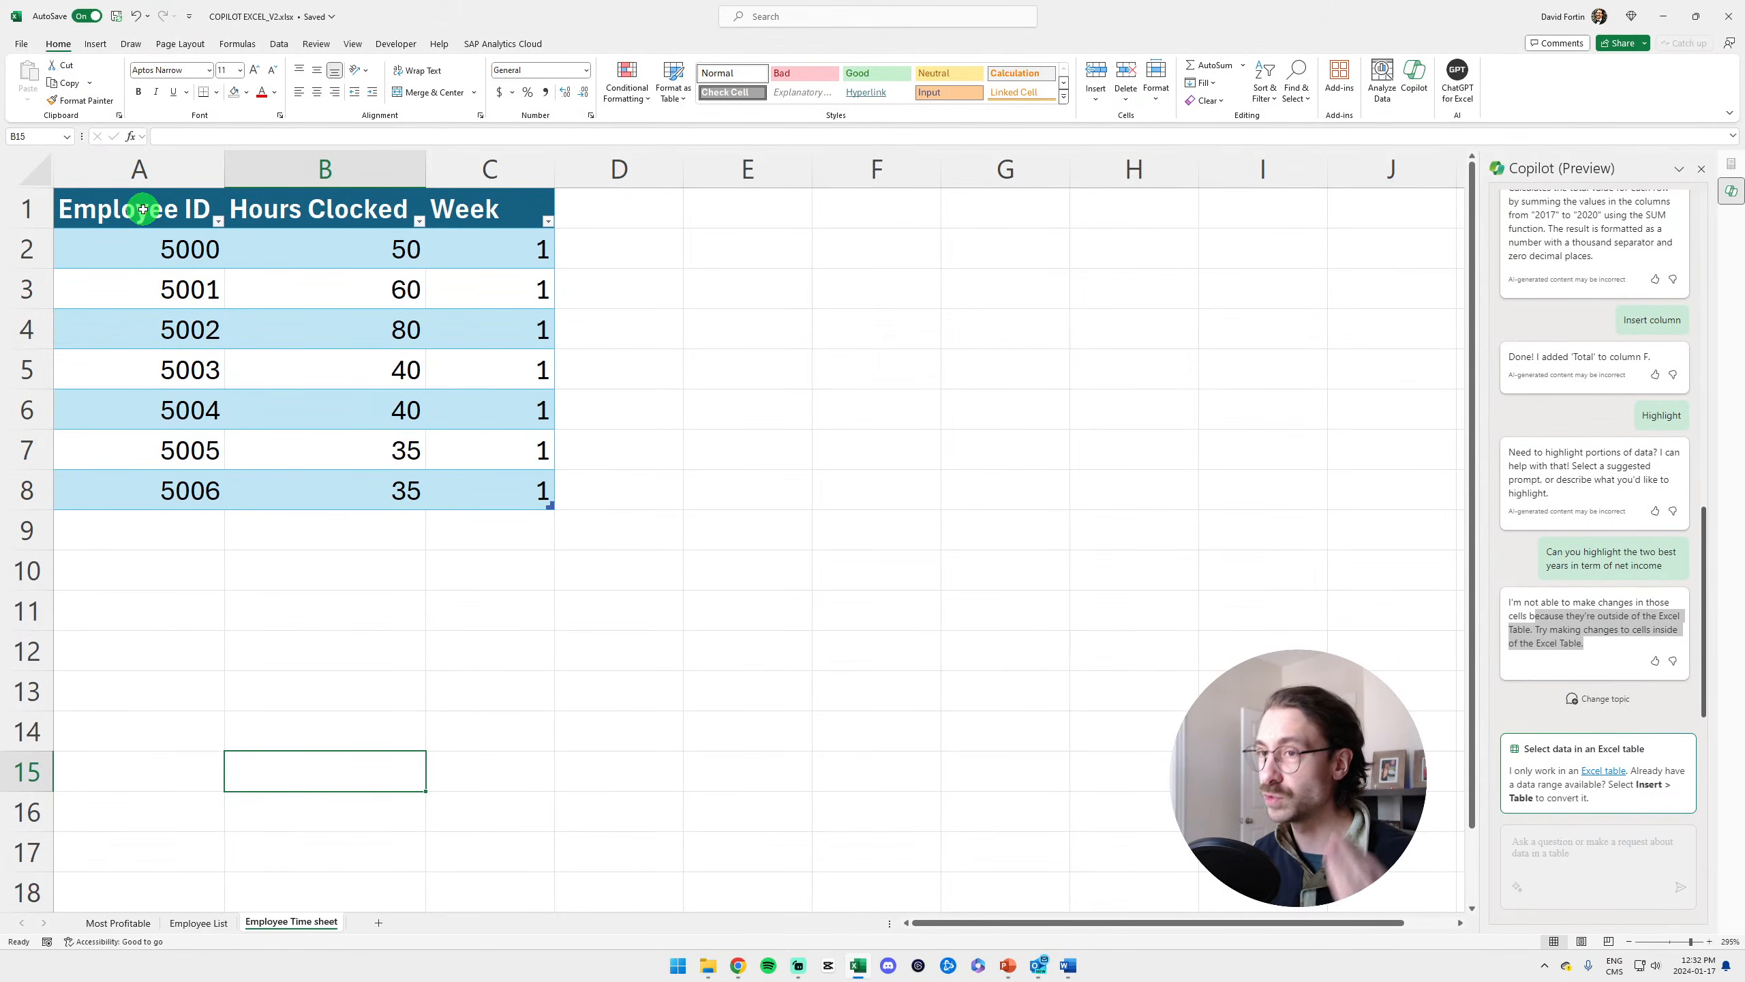
For the time sheet table, start a Copilot request with "I want to add the employee name to this table as a new column."
click(143, 210)
click(1574, 851)
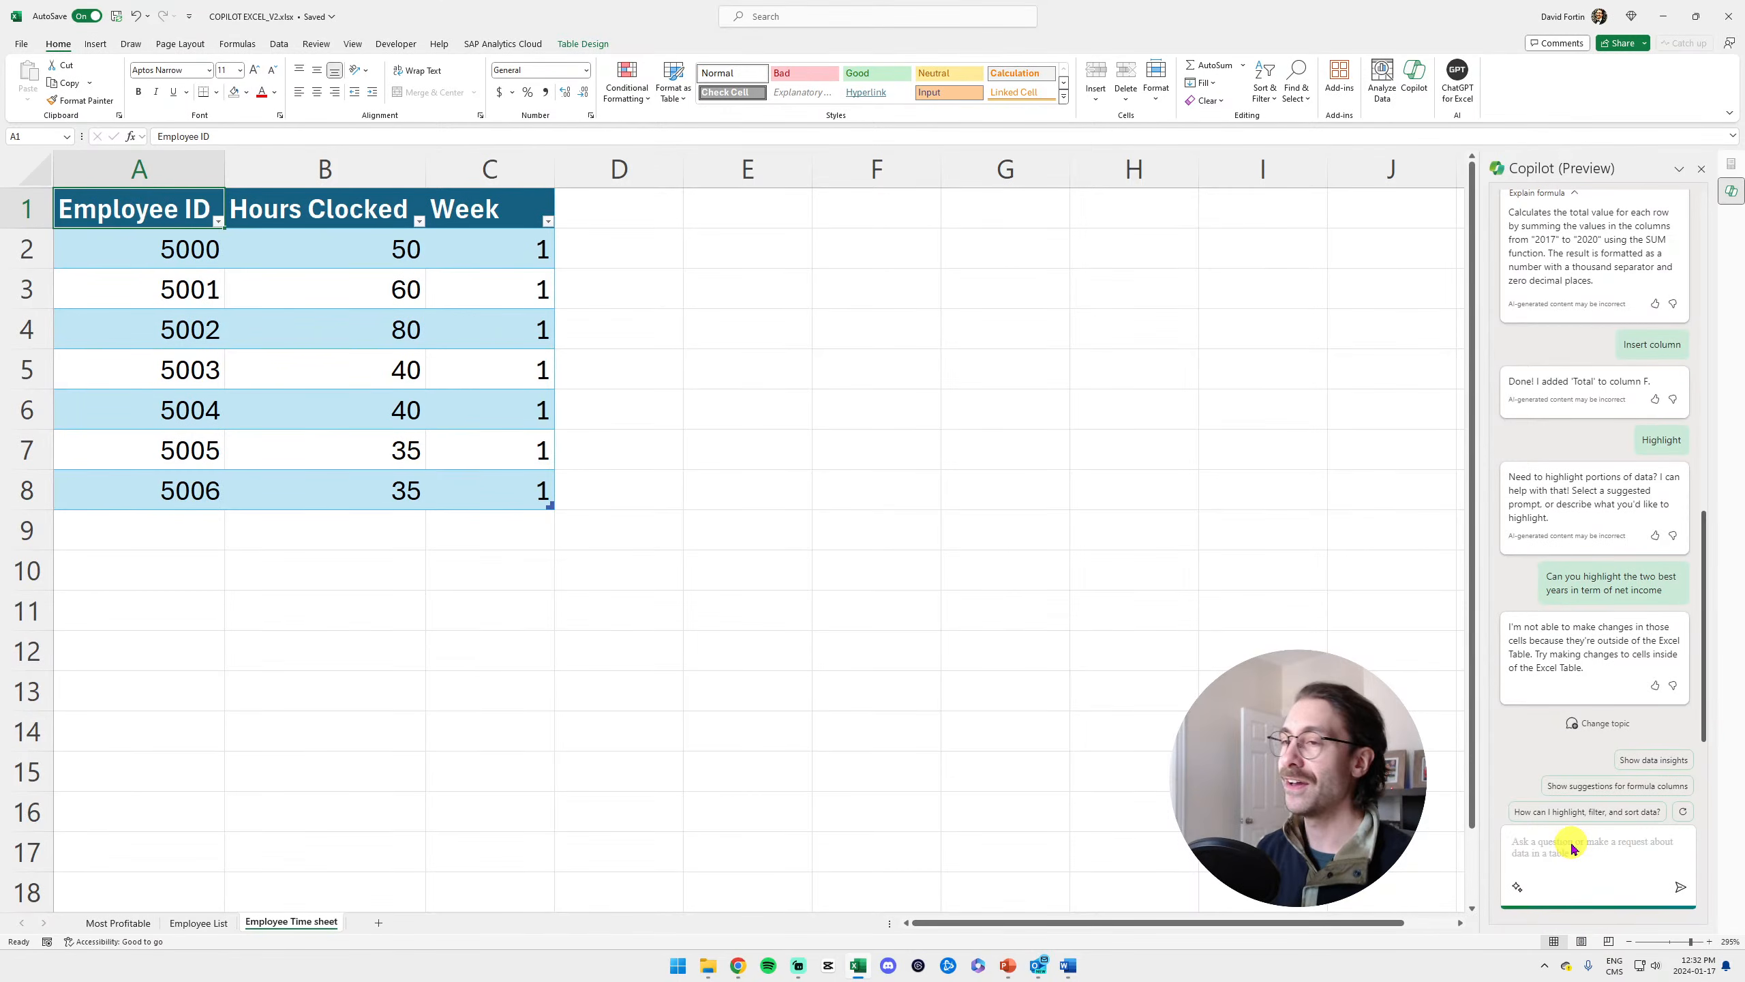
text(I want to add)
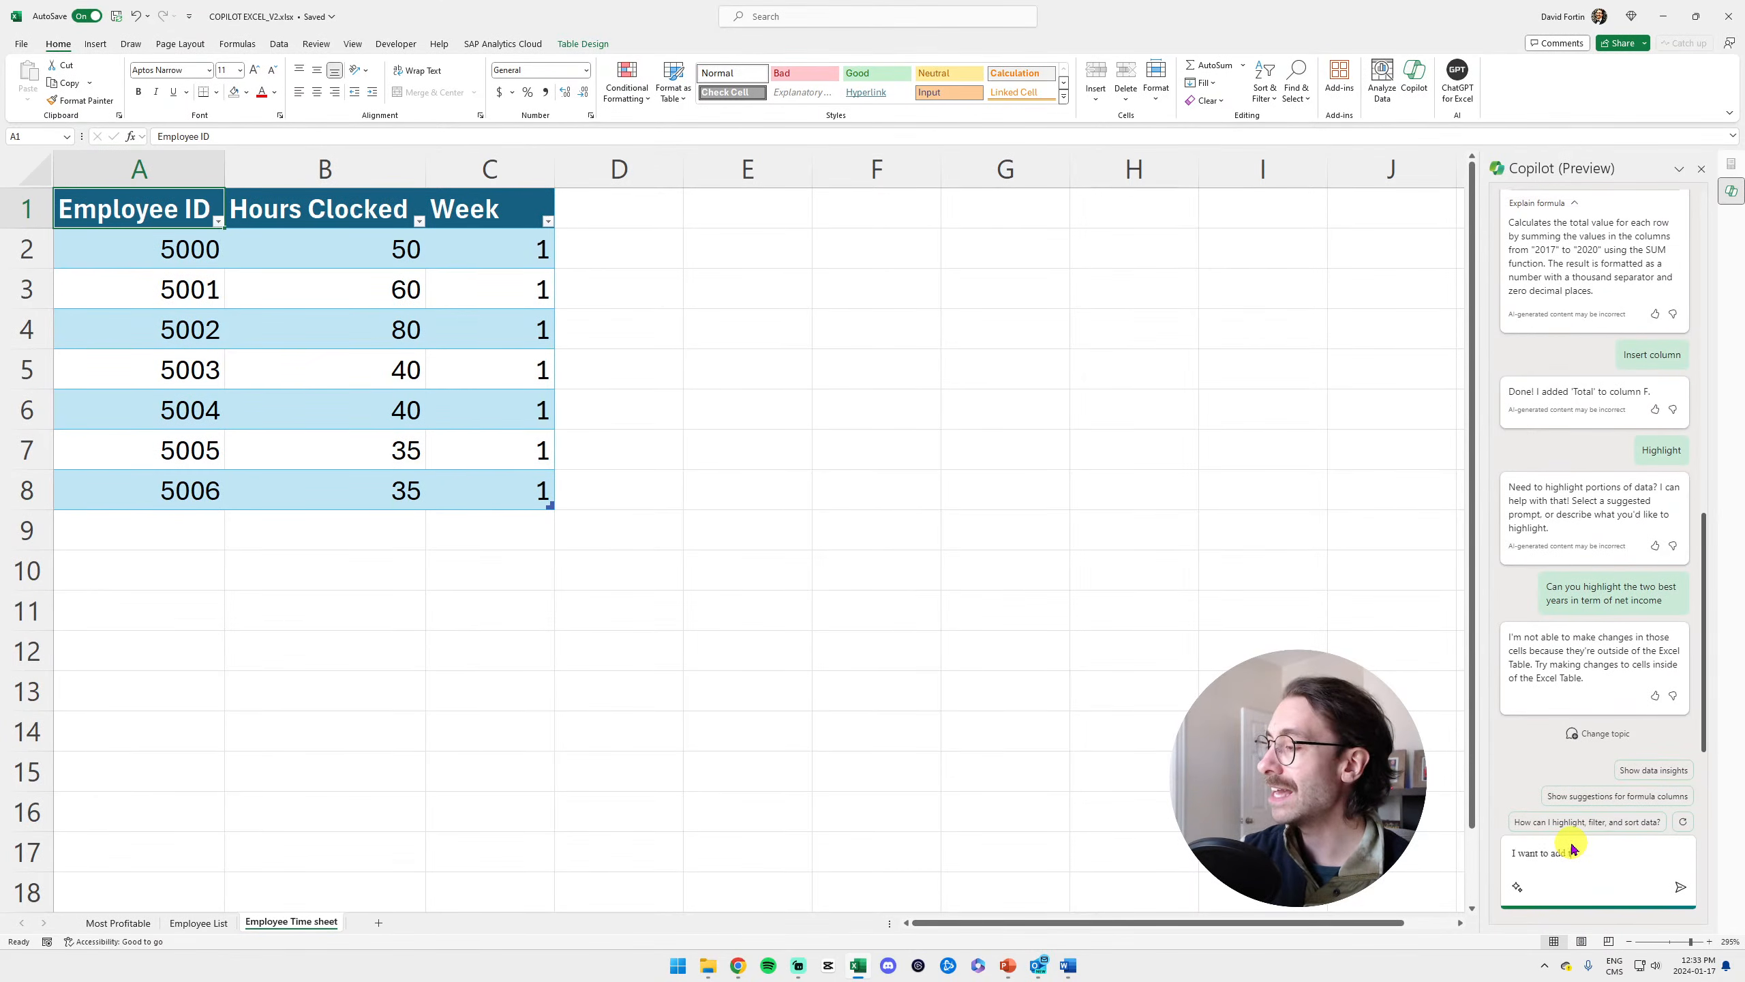
text( the employee name to this)
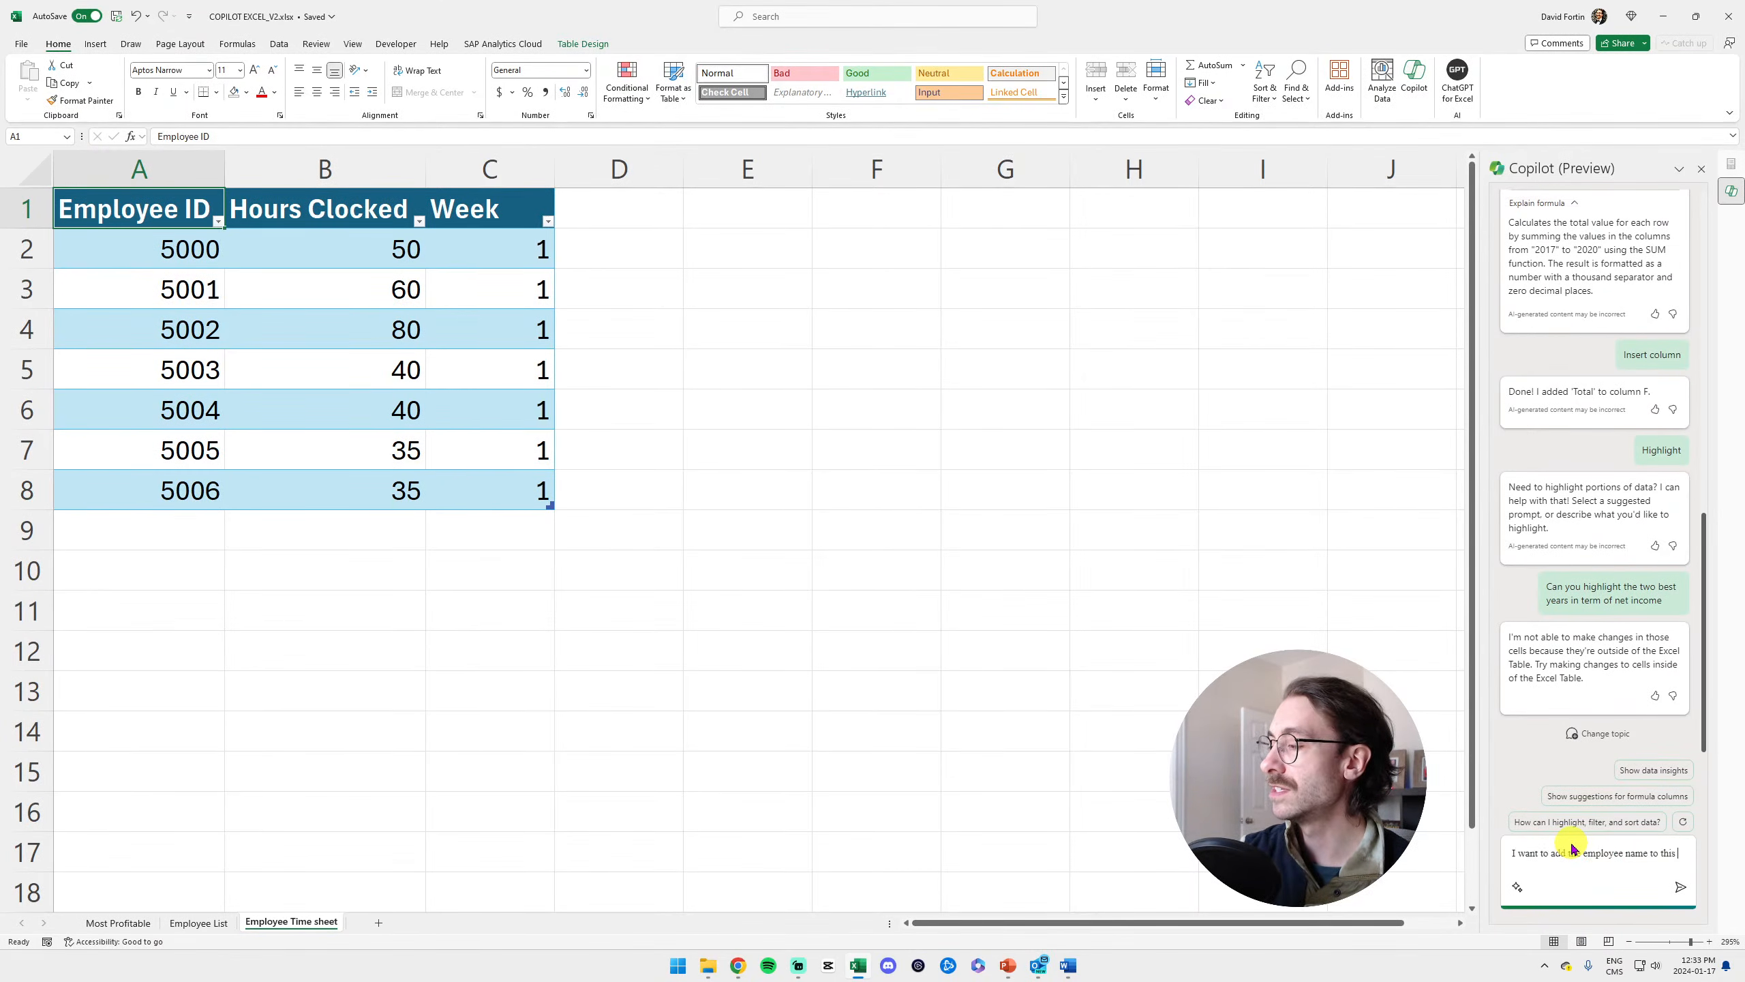
text( table as a new column.)
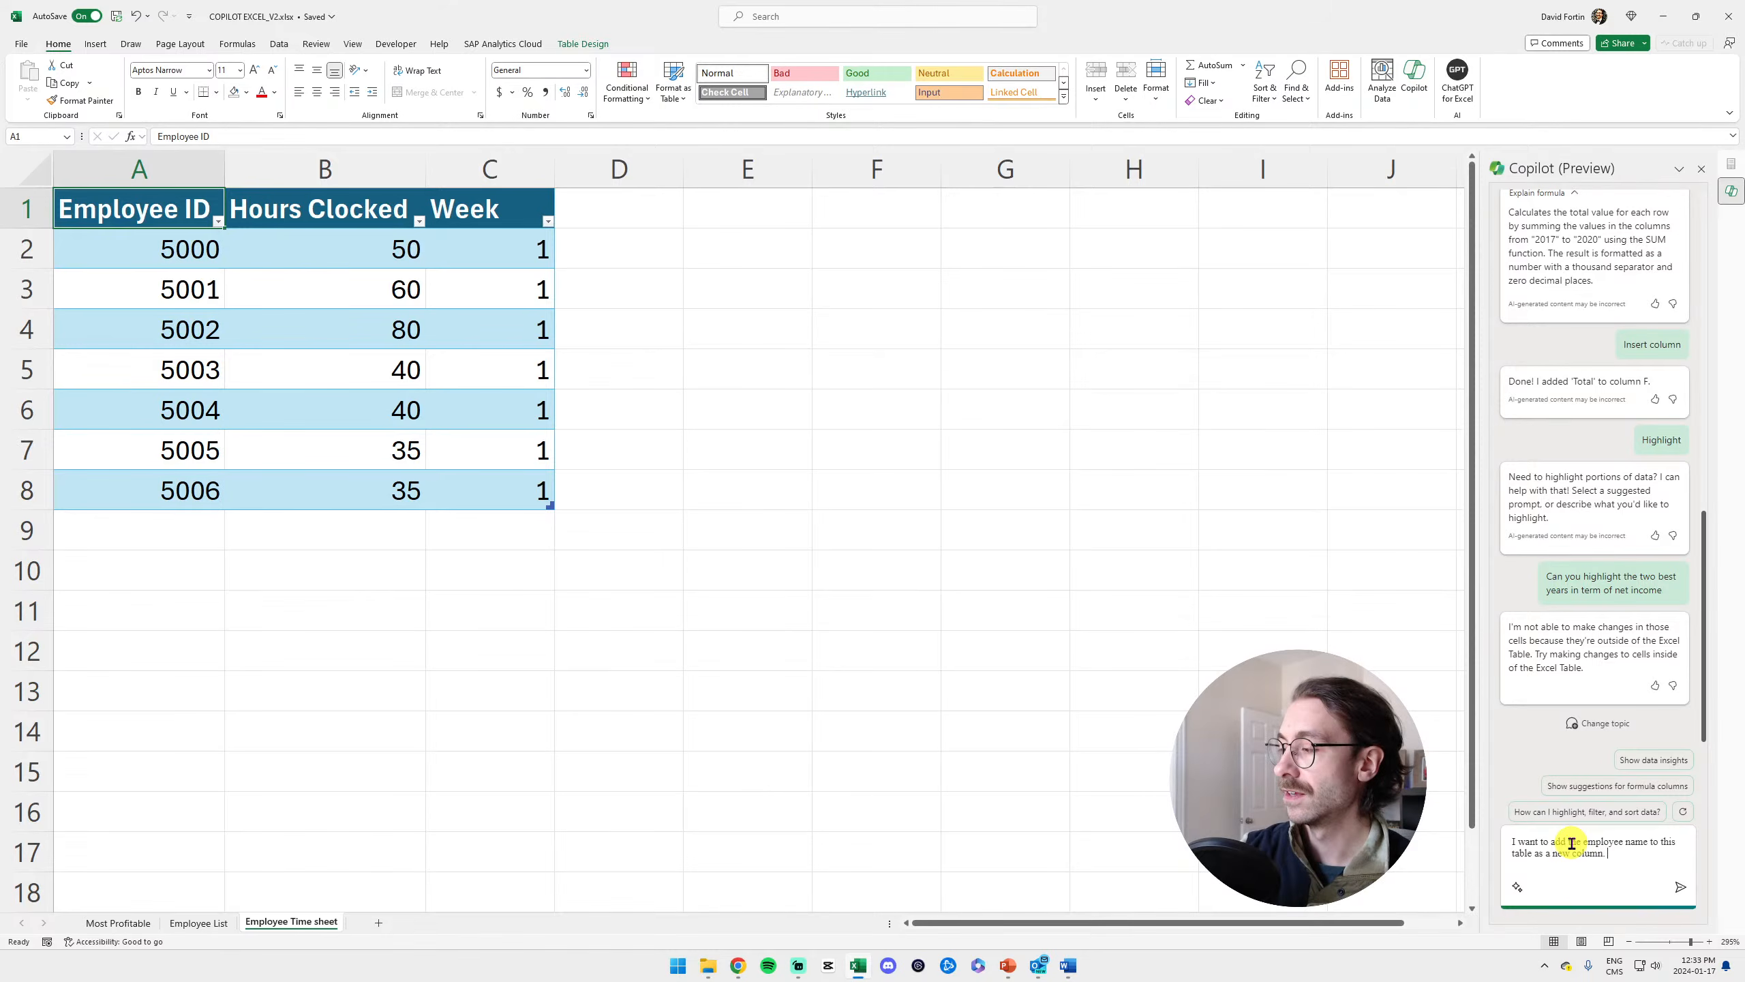
Add to the request: The unique reference is the "Employee ID", and you can find the employee Id and name in the sheet "employee list"
text(ference )
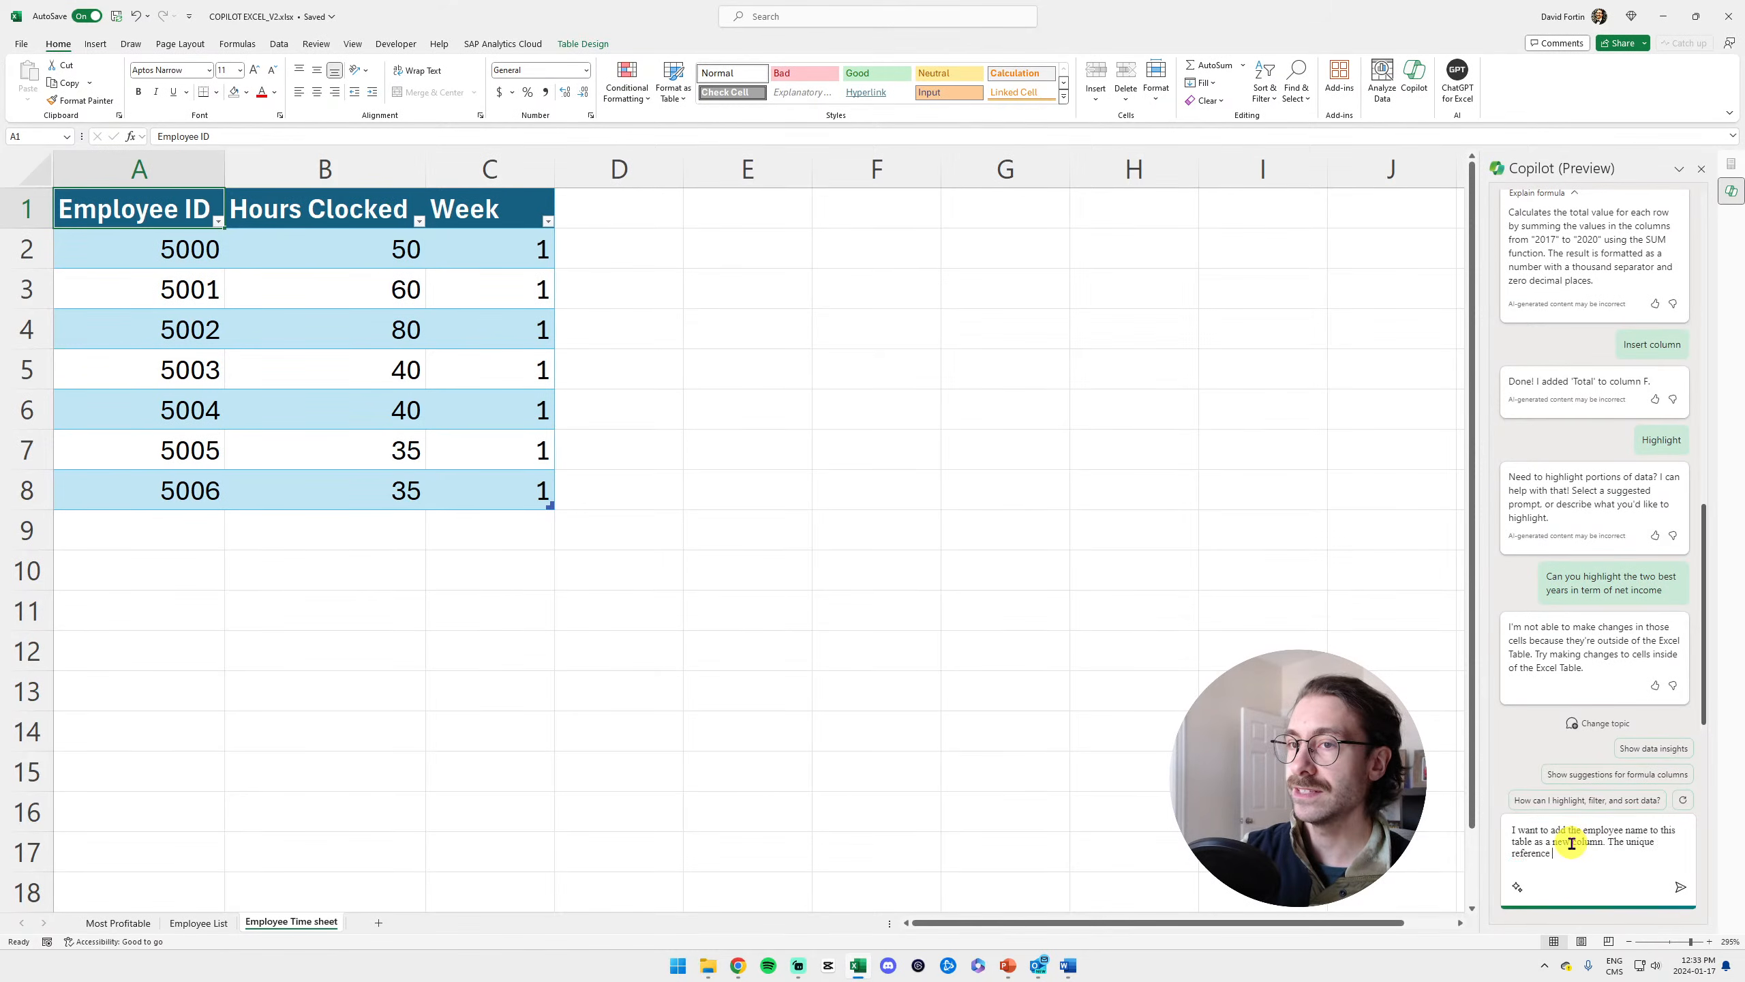
text(is the "Employee )
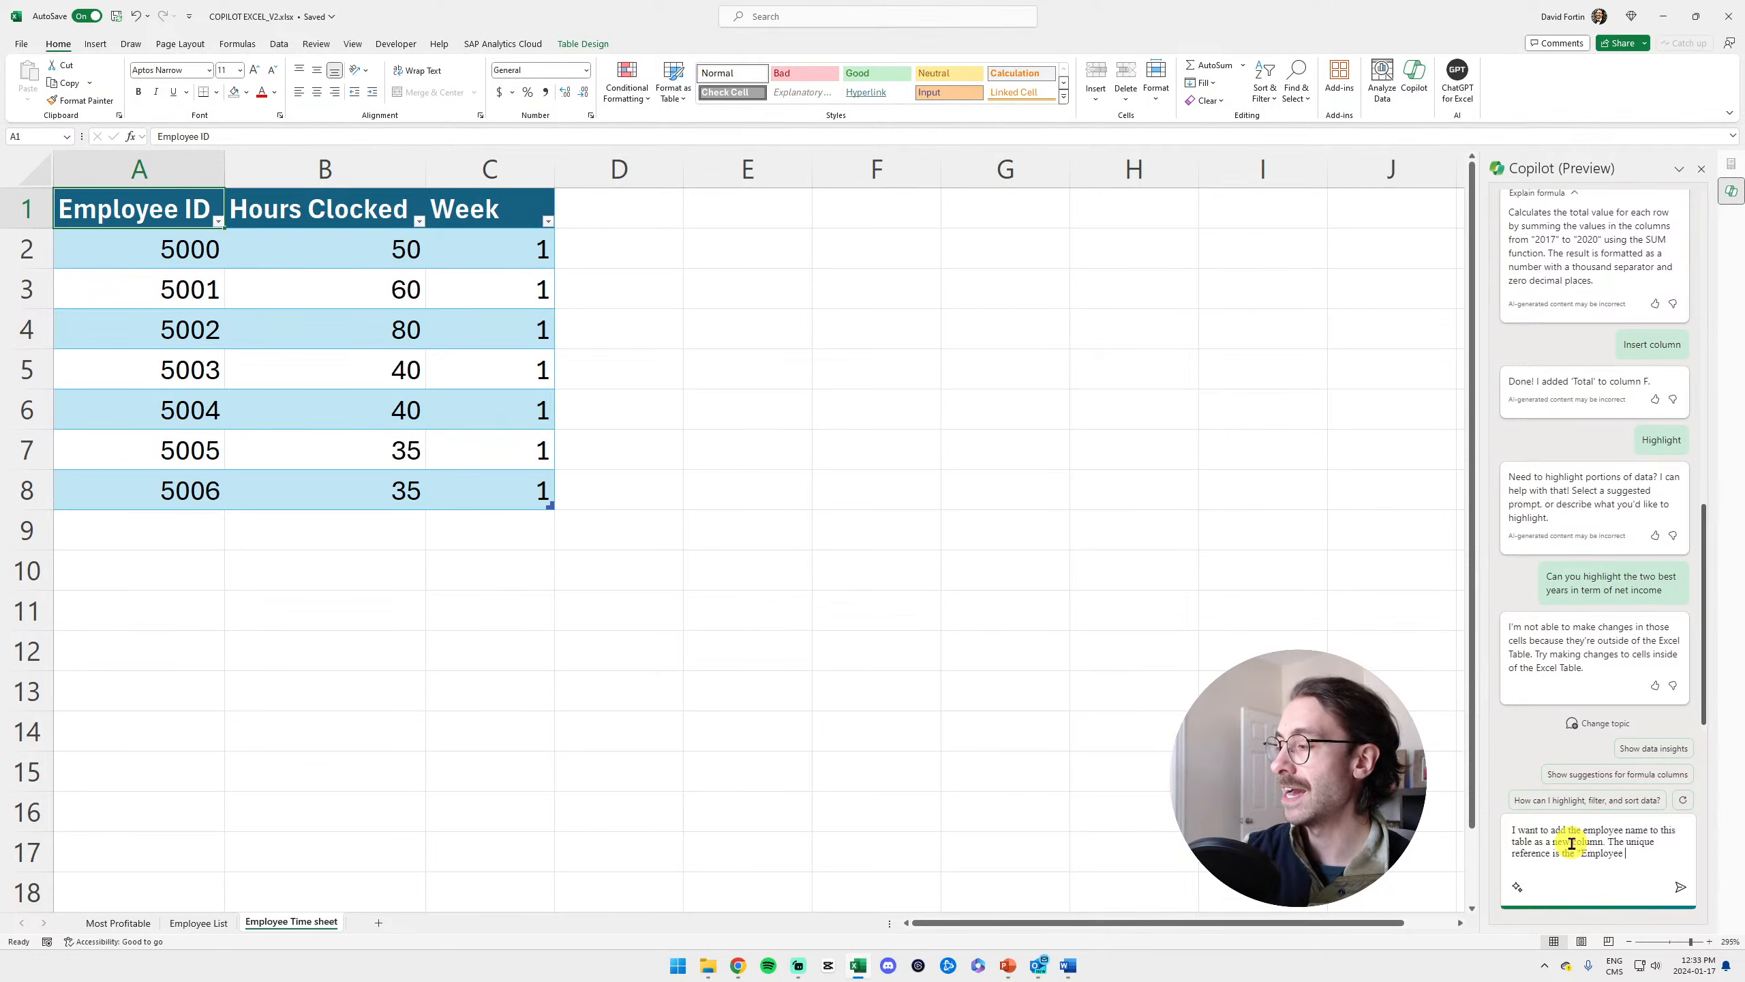
text(ID", and you)
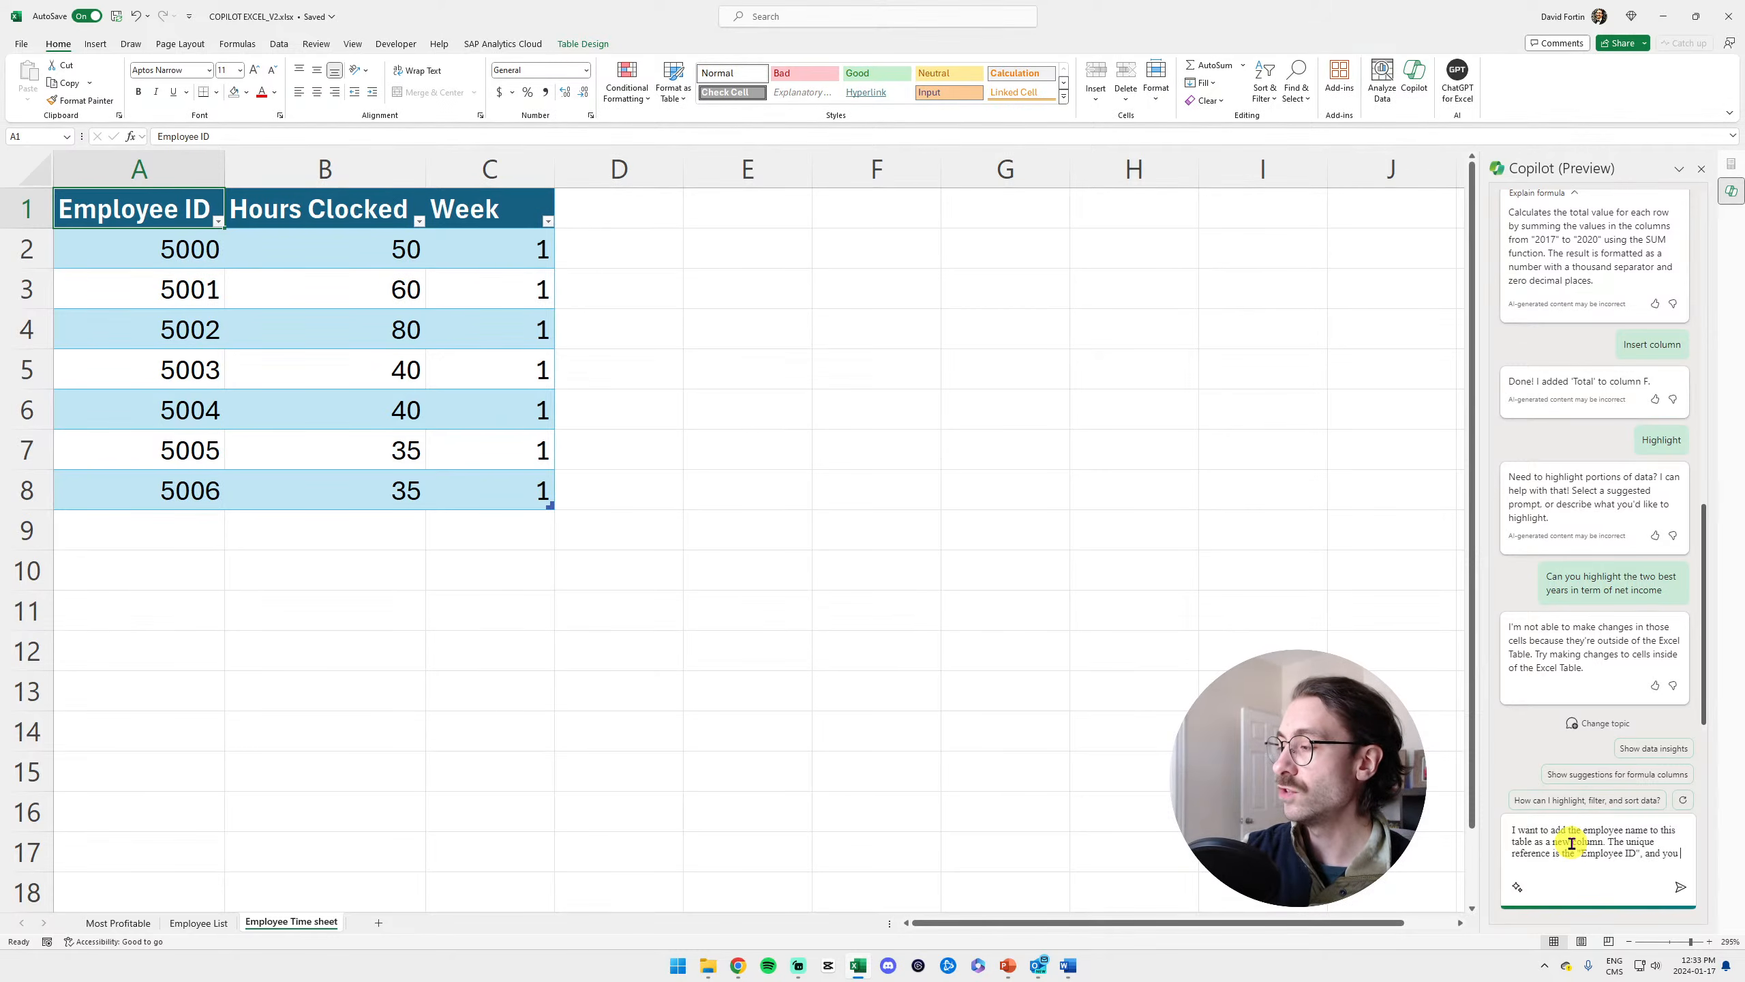
text( can find the emplo)
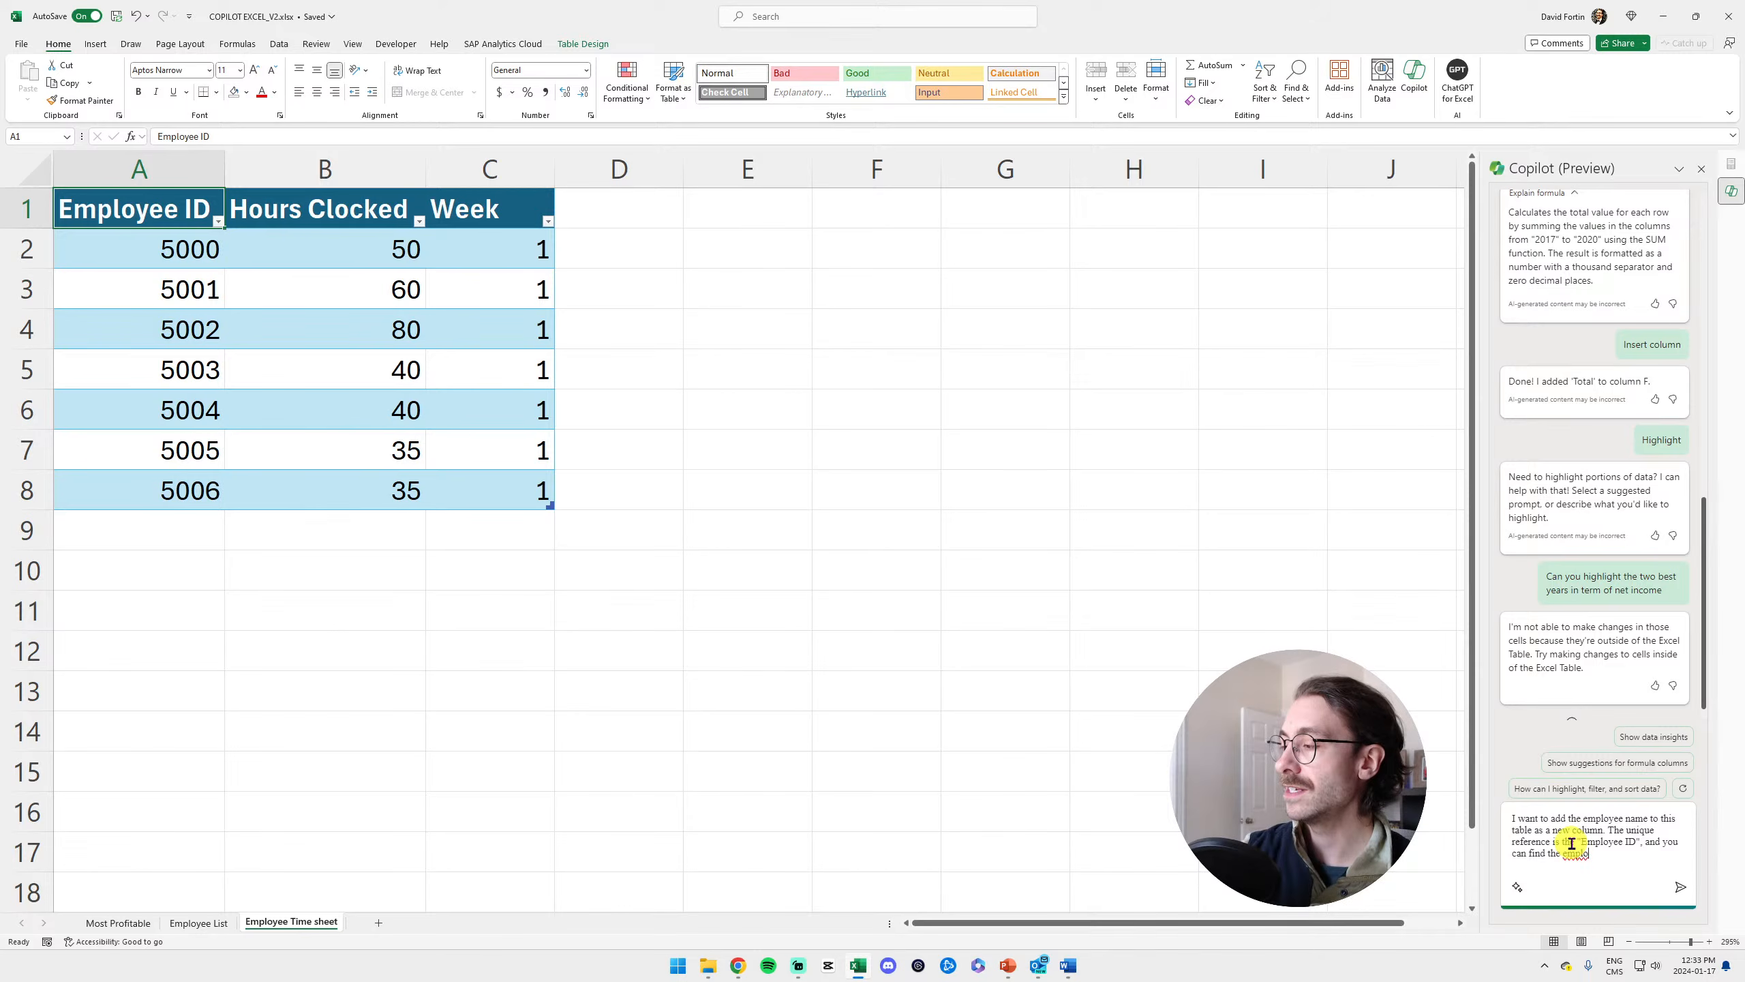
text(yee Id and)
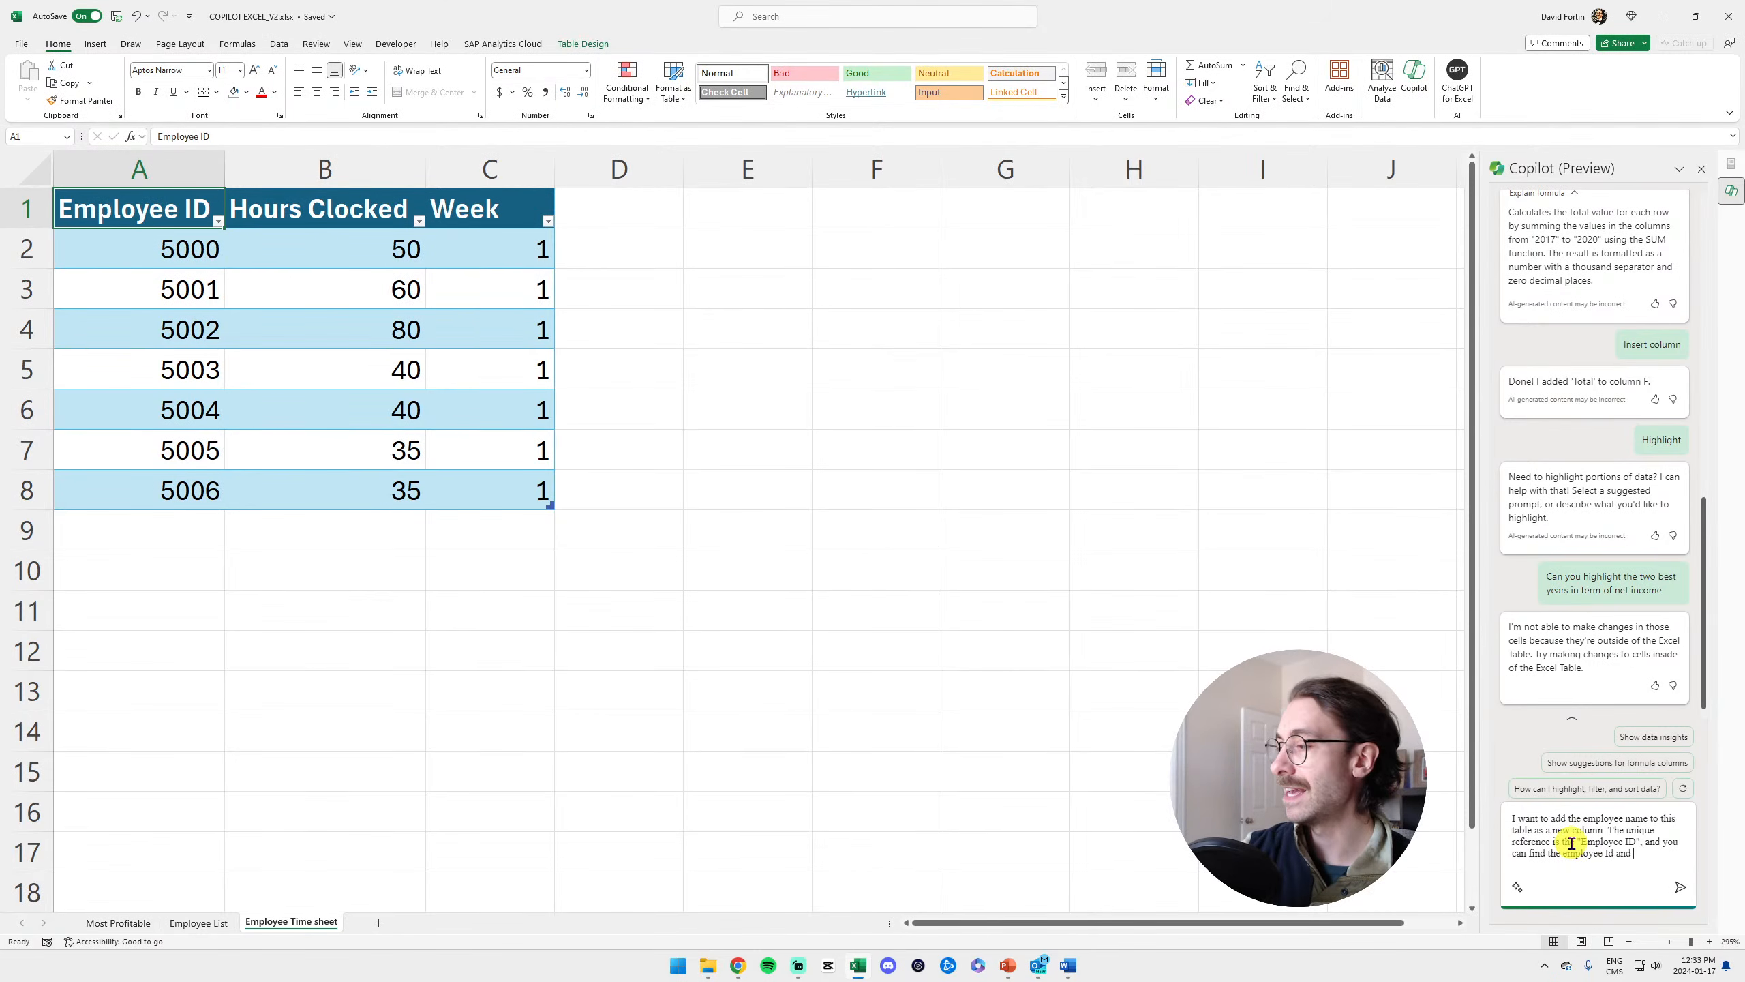
text( name in th)
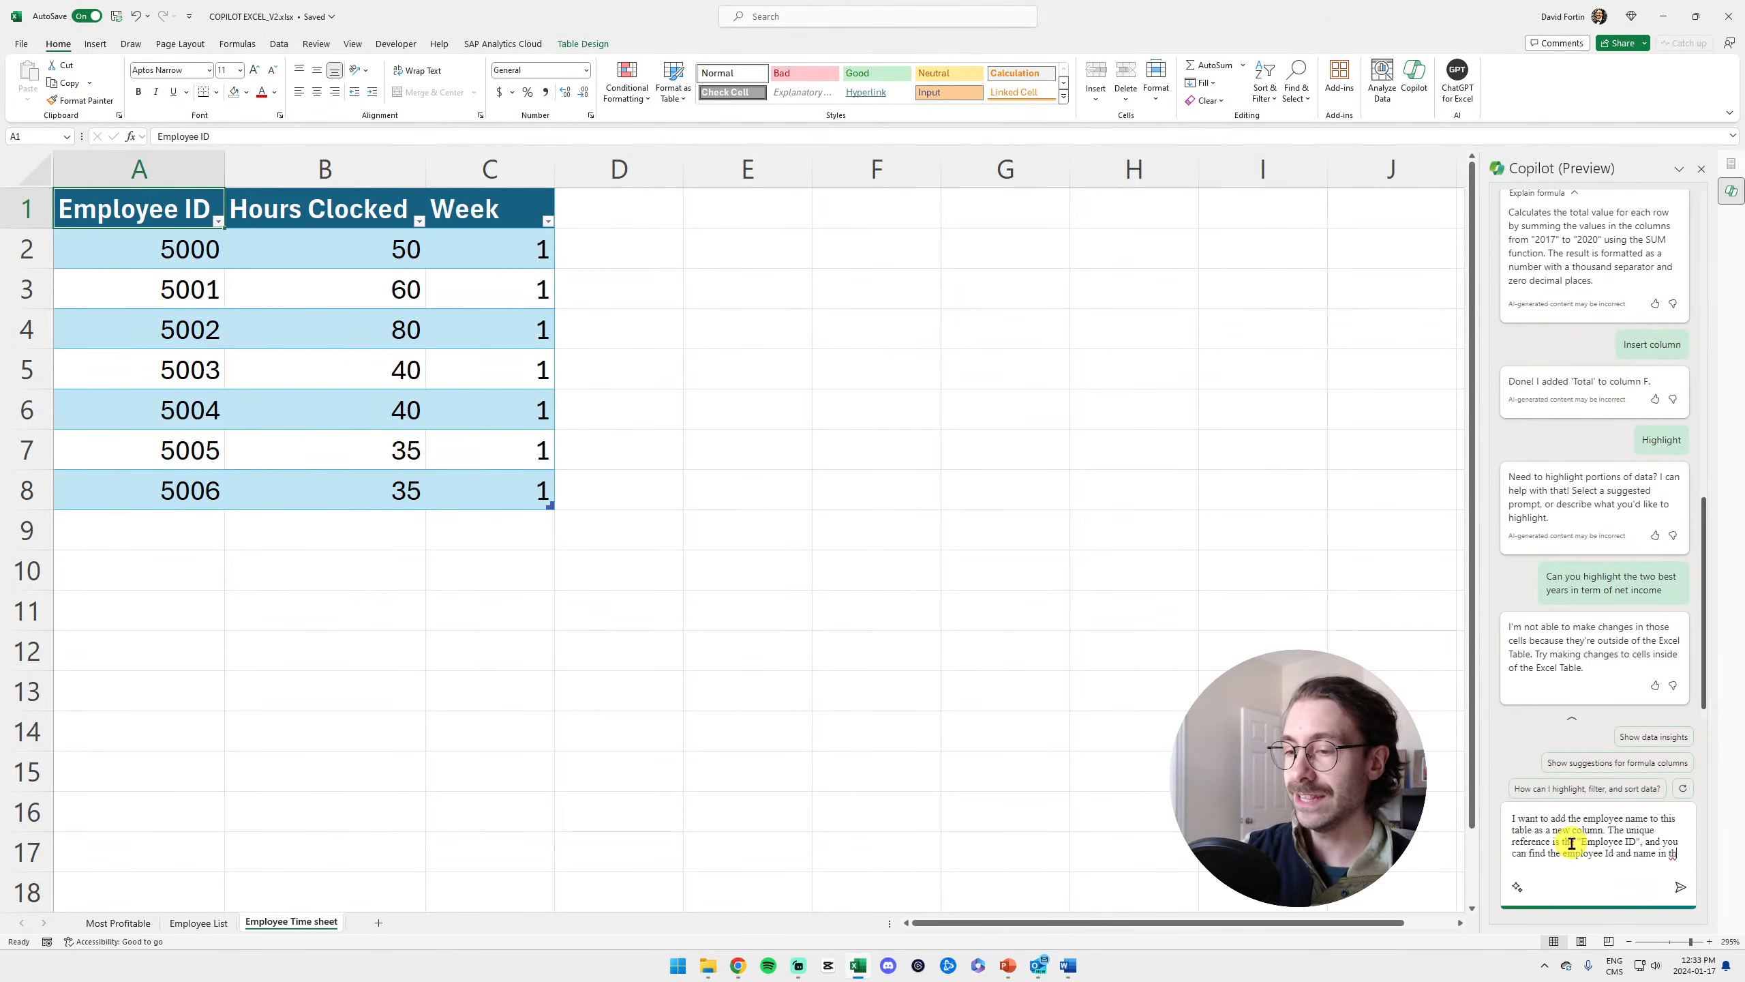
text(e tab)
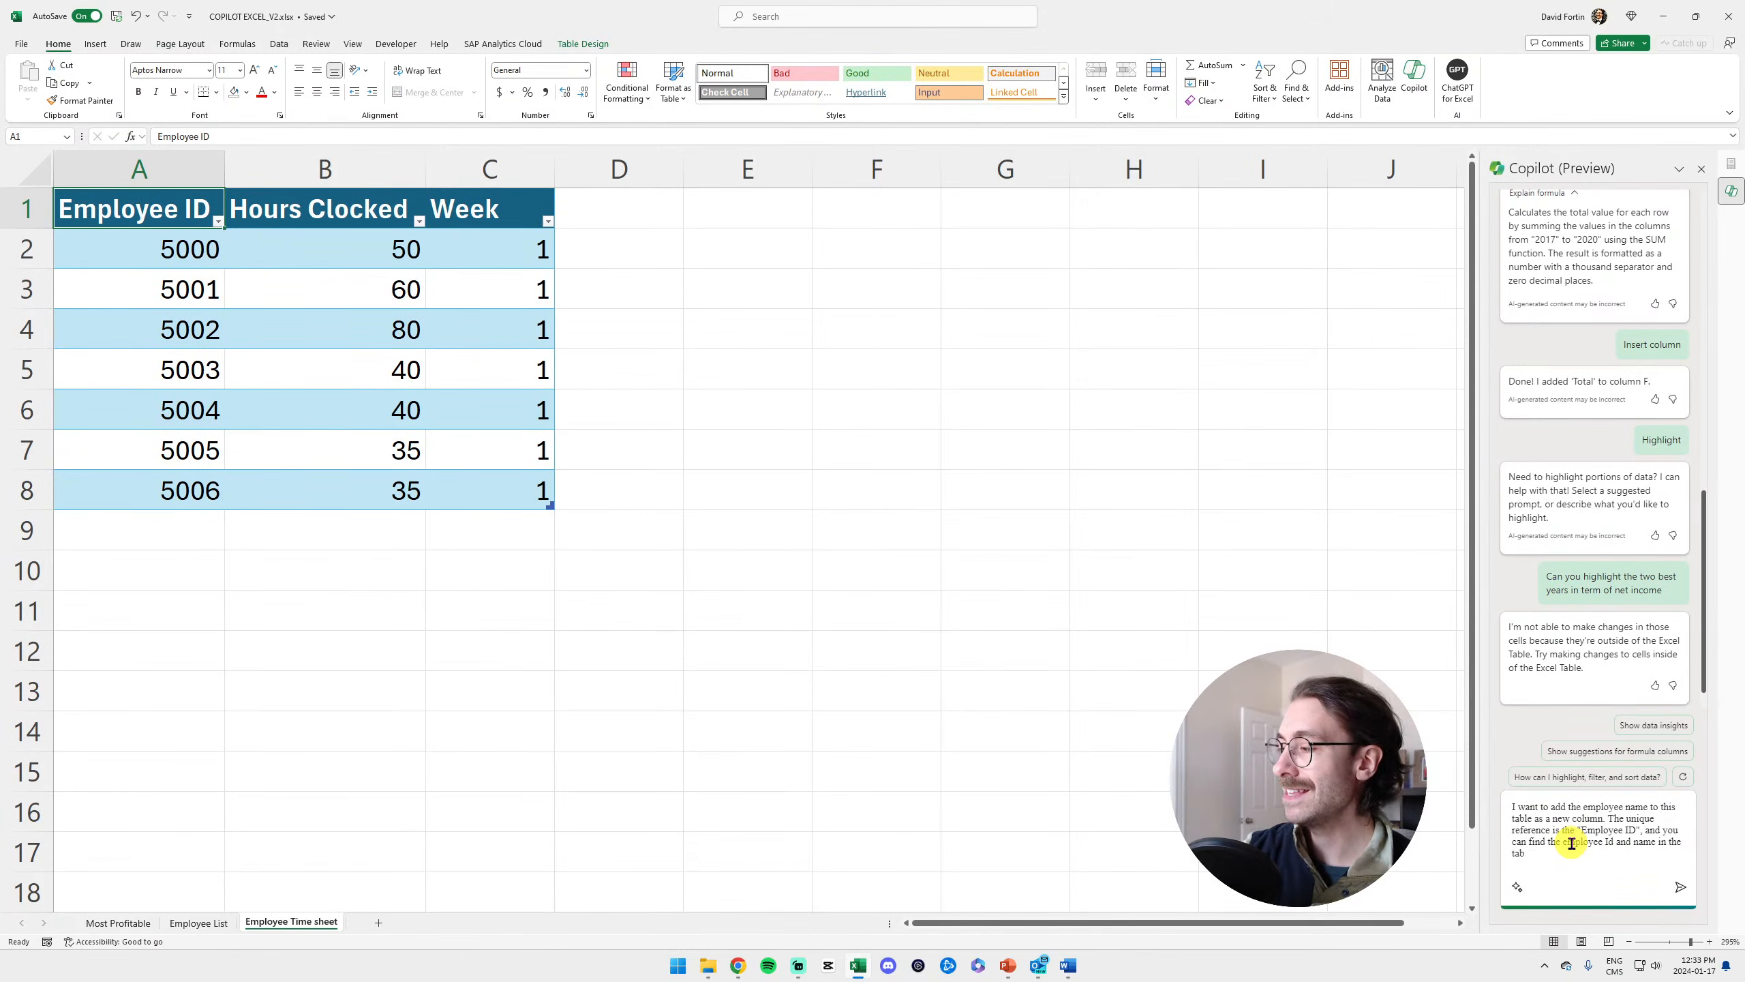
key(BackSpace)
key(BackSpace)
key(BackSpace)
text(sheet "employee list".)
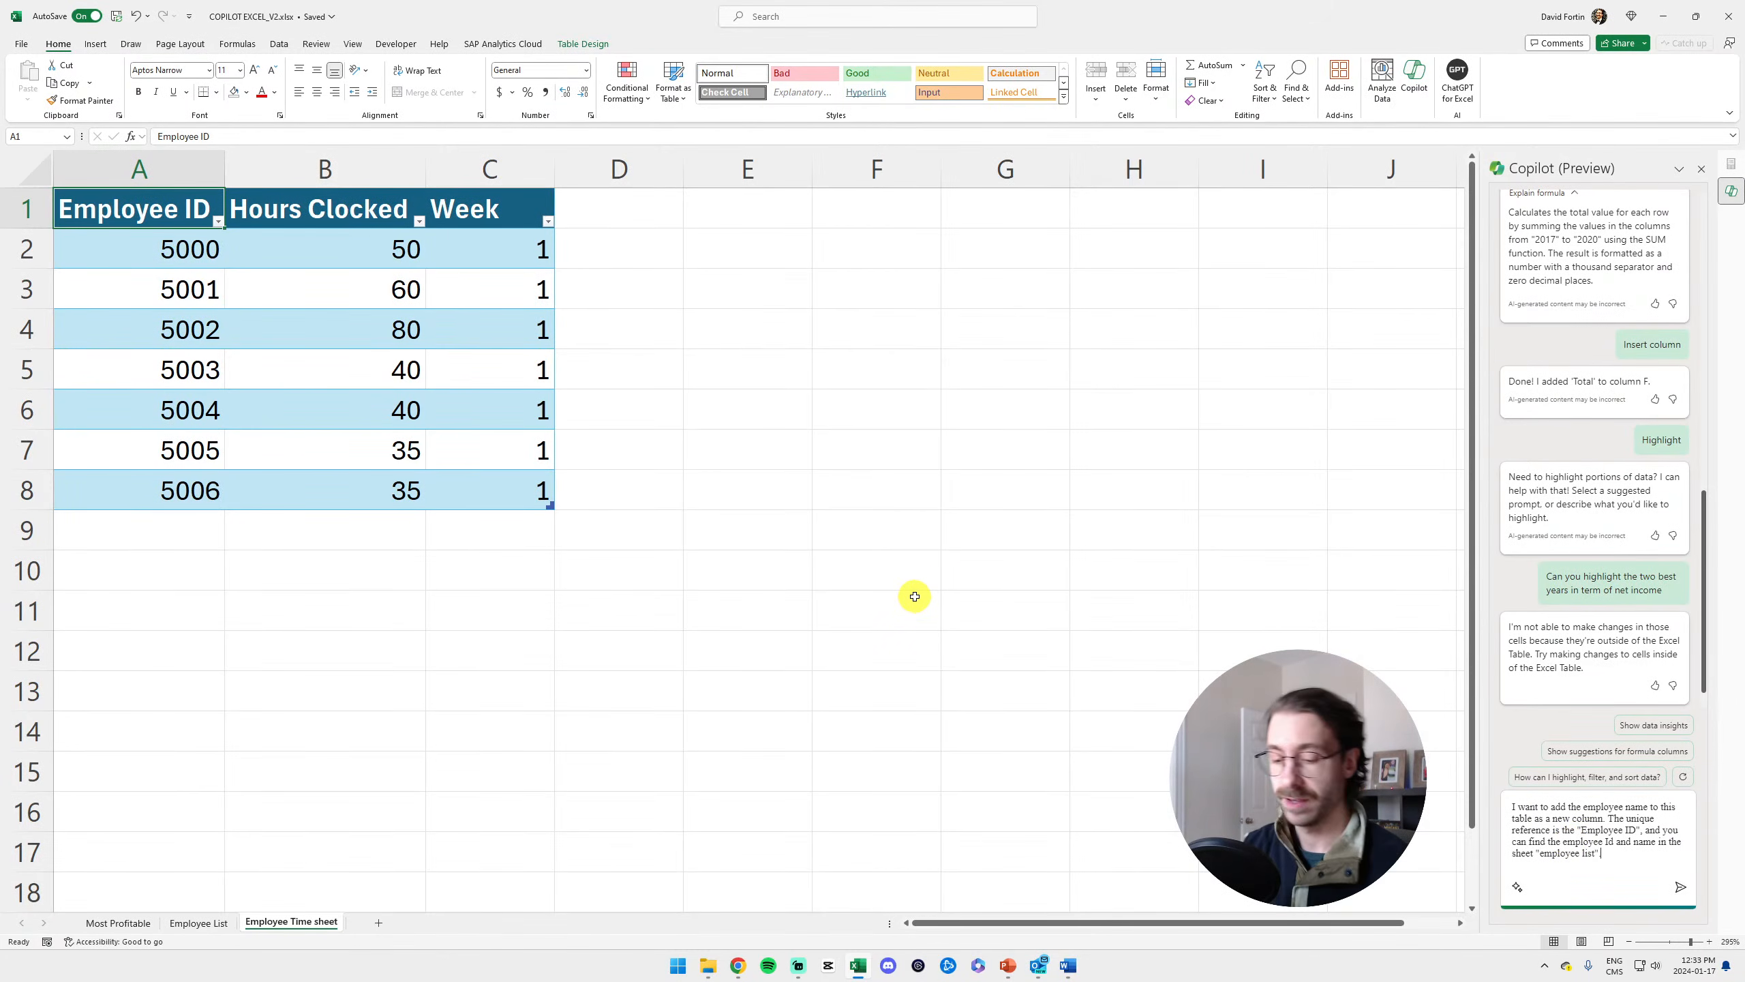
Finish the request with "Please use the VLOOKUP function.", send it to Copilot, and leave the note opened on the Employee ID header
text(VLOOKUP function.)
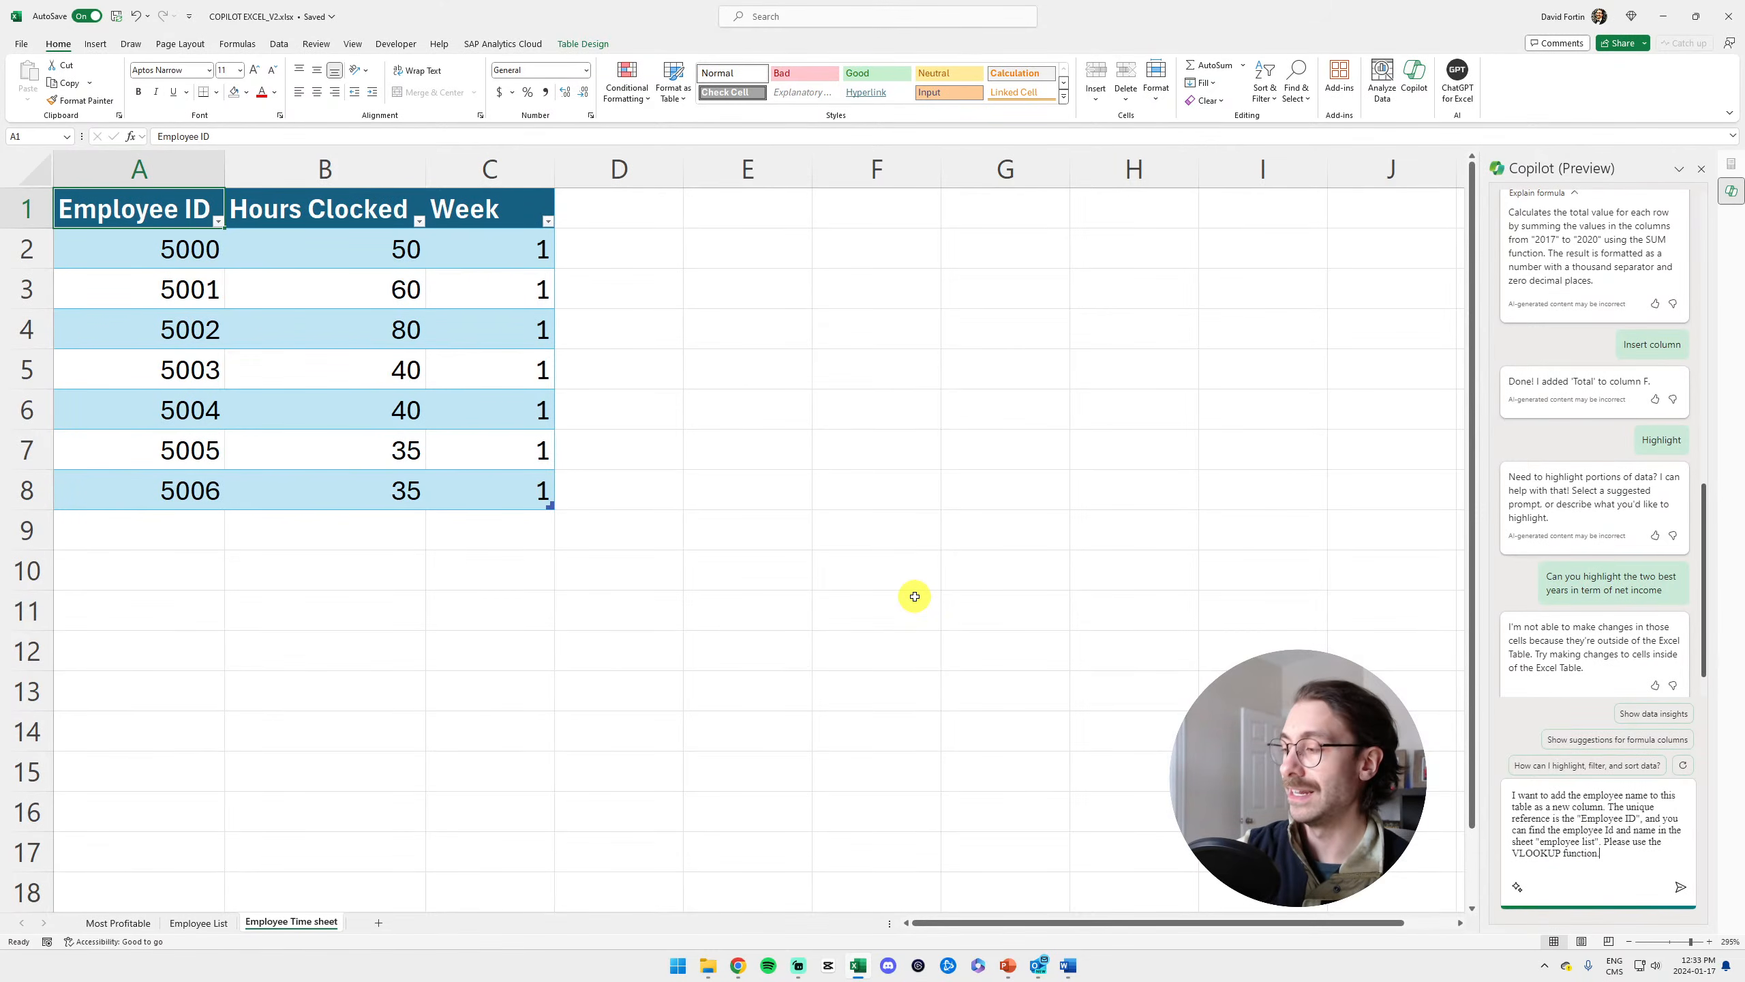
key(Return)
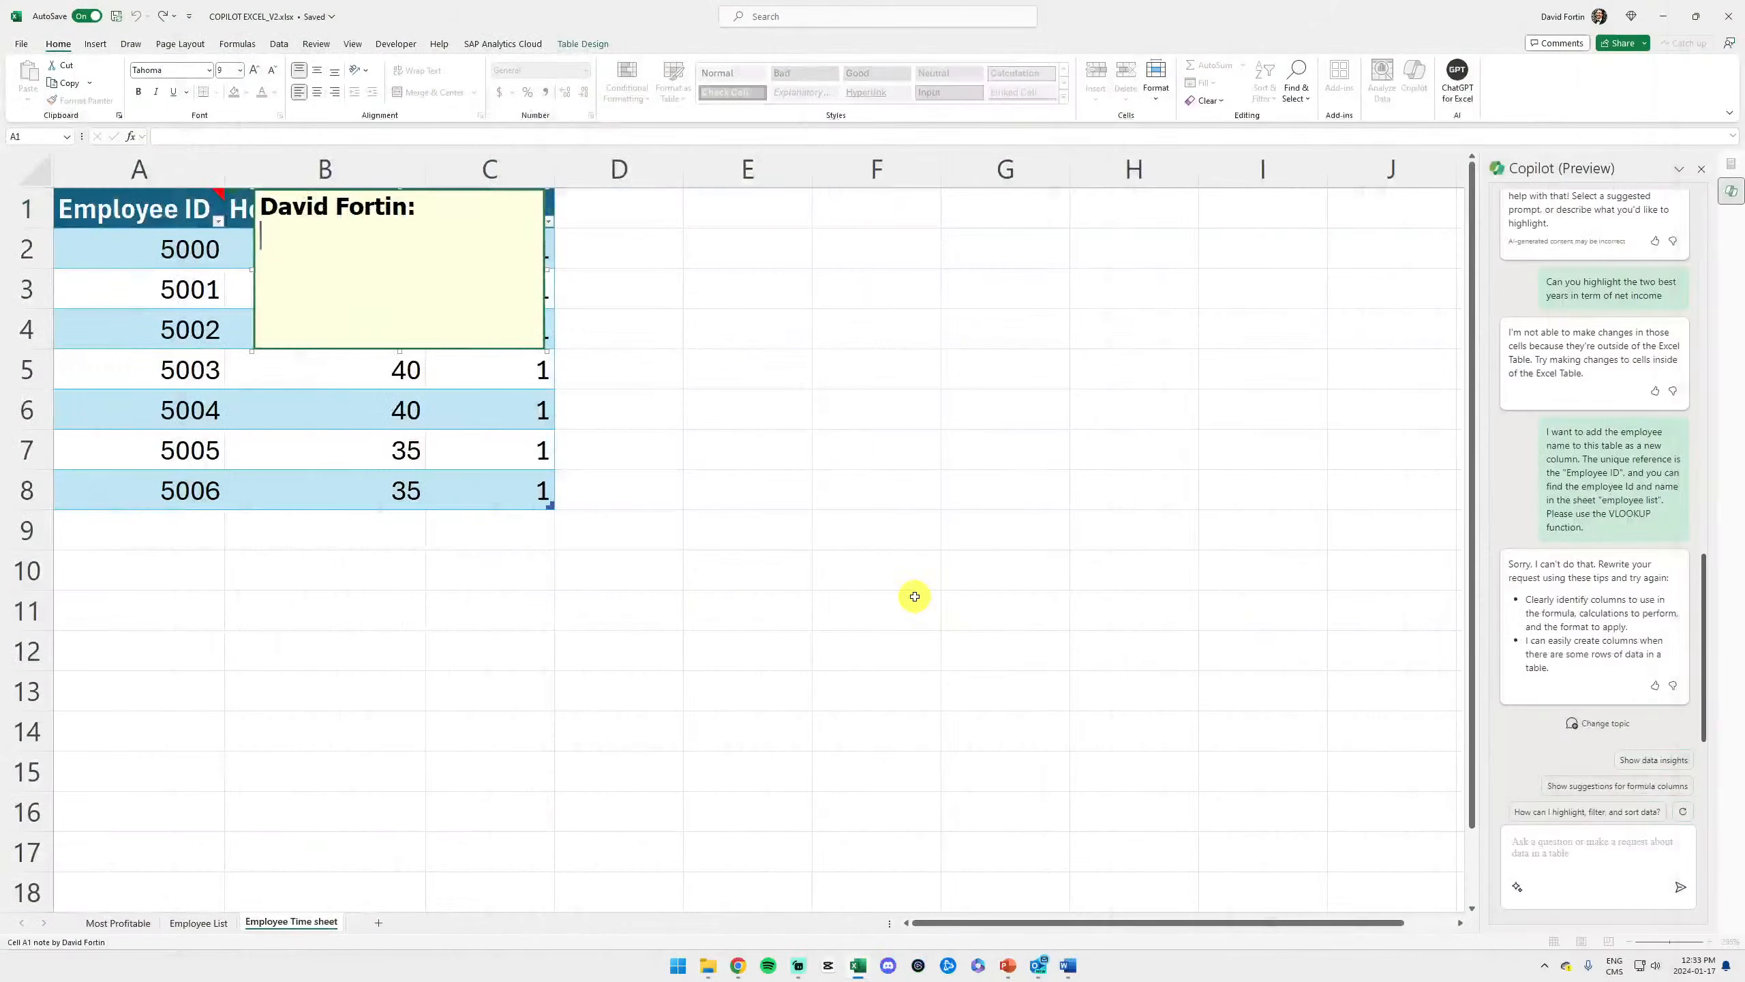
click(914, 596)
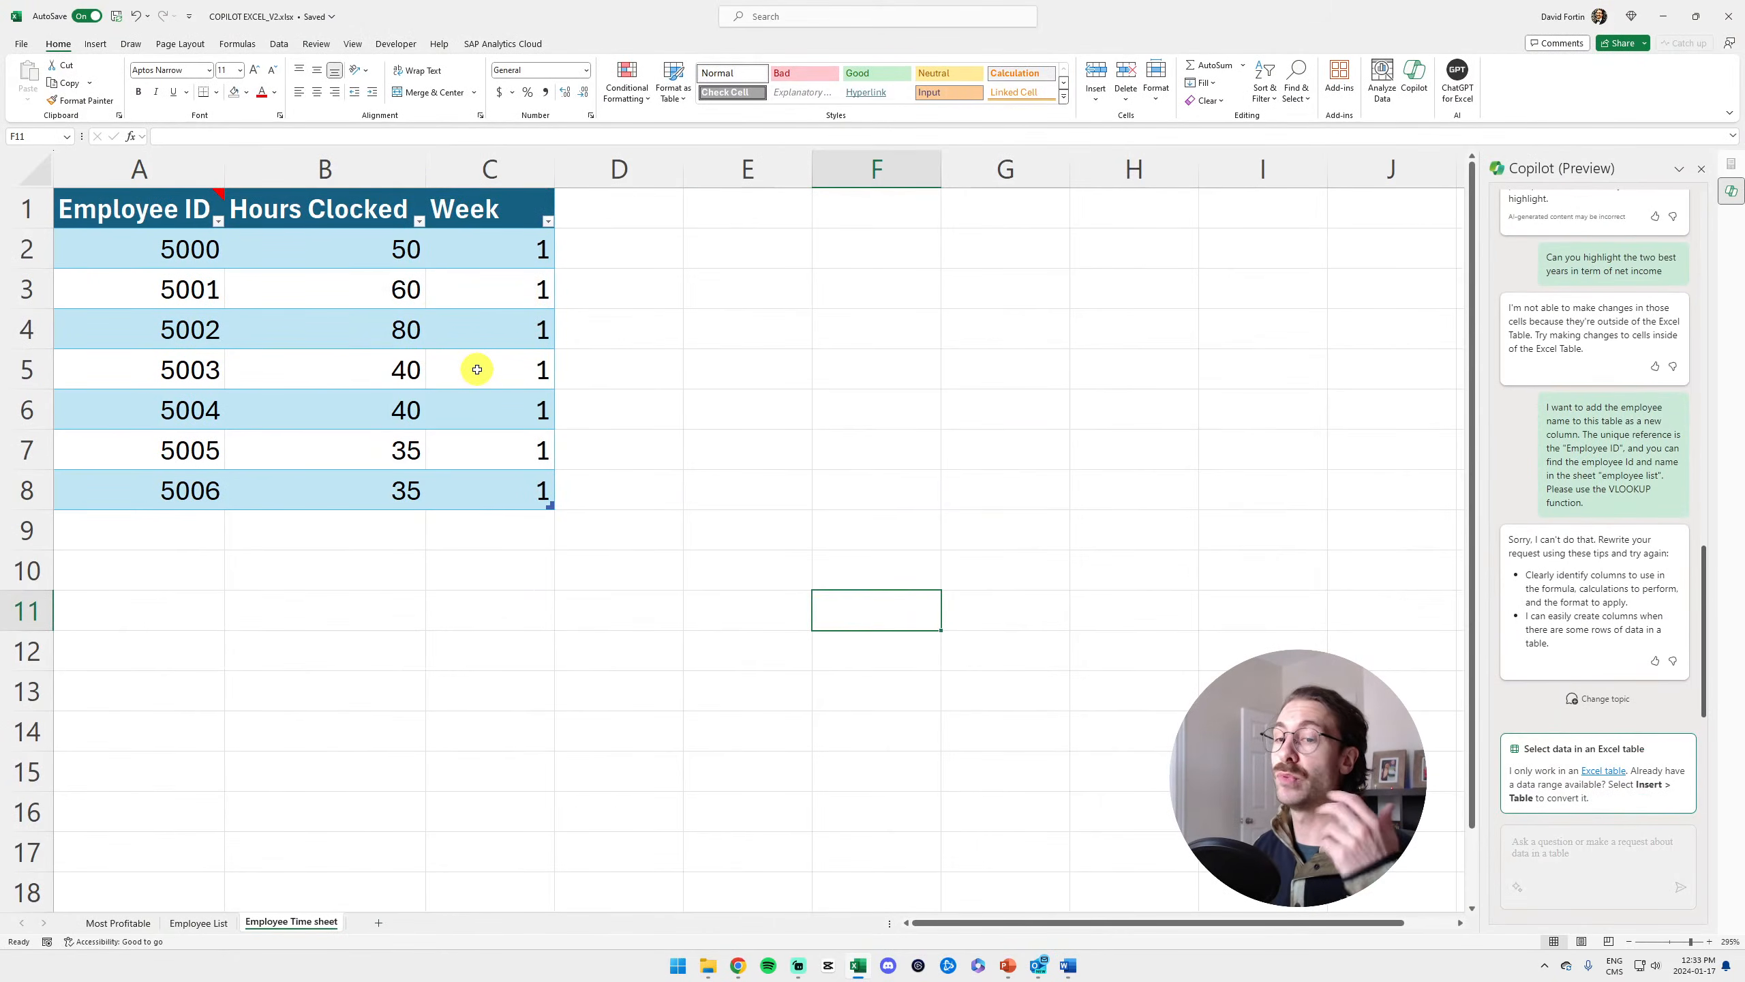
Read Copilot's tips on columns, calculations and format for rewriting the rejected employee name request
drag(1528, 575, 1566, 585)
click(1639, 615)
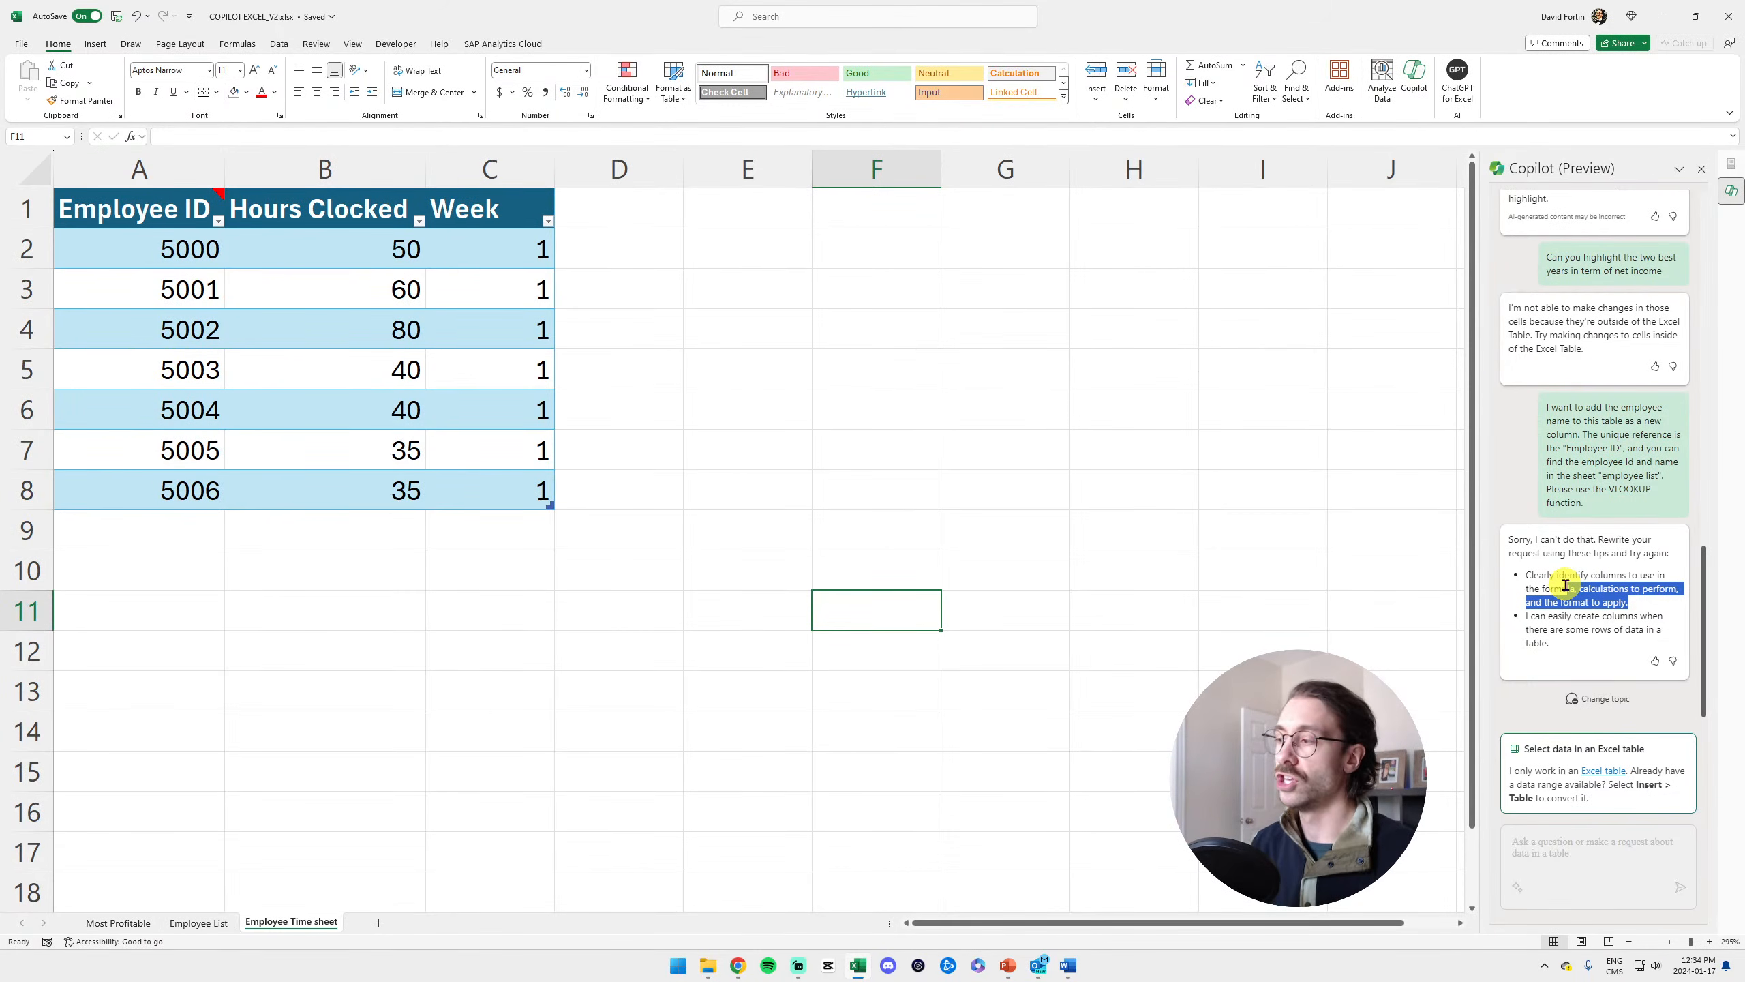
click(800, 562)
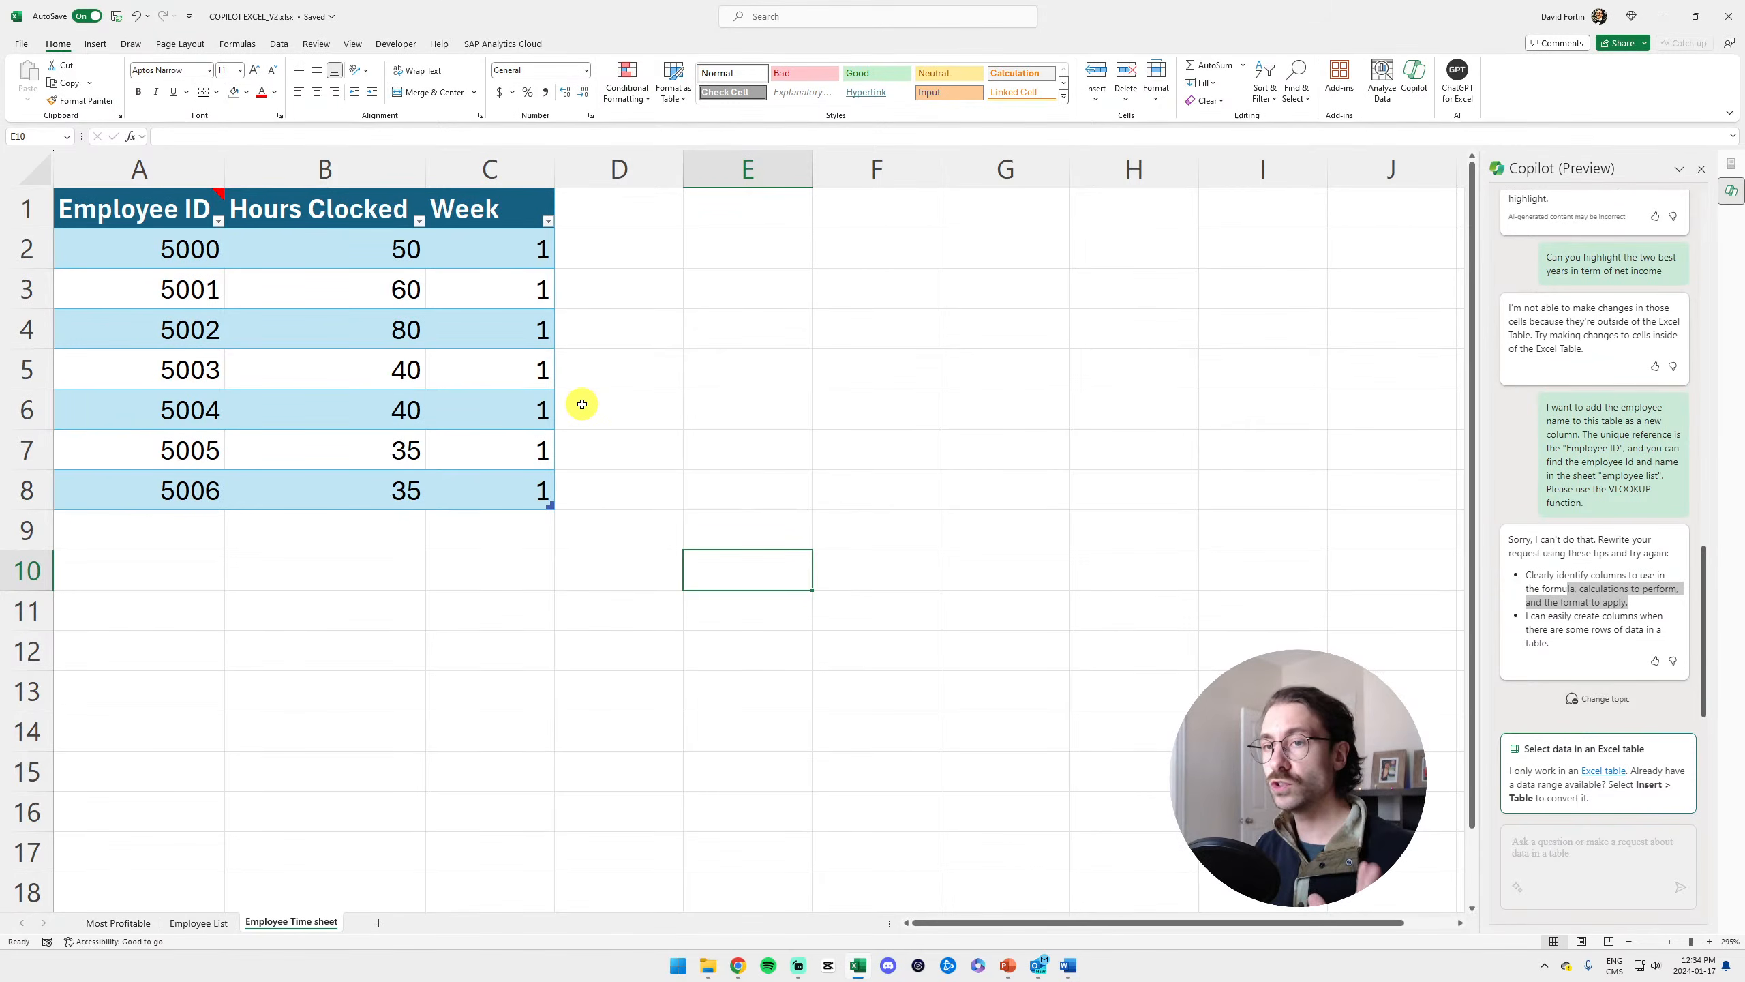
Use Copilot's Highlight option on the time sheet table with the suggestion "Highlight the highest values in 'Hours Clocked'", and undo its formatting
click(113, 199)
scroll(1602, 485, up, 15)
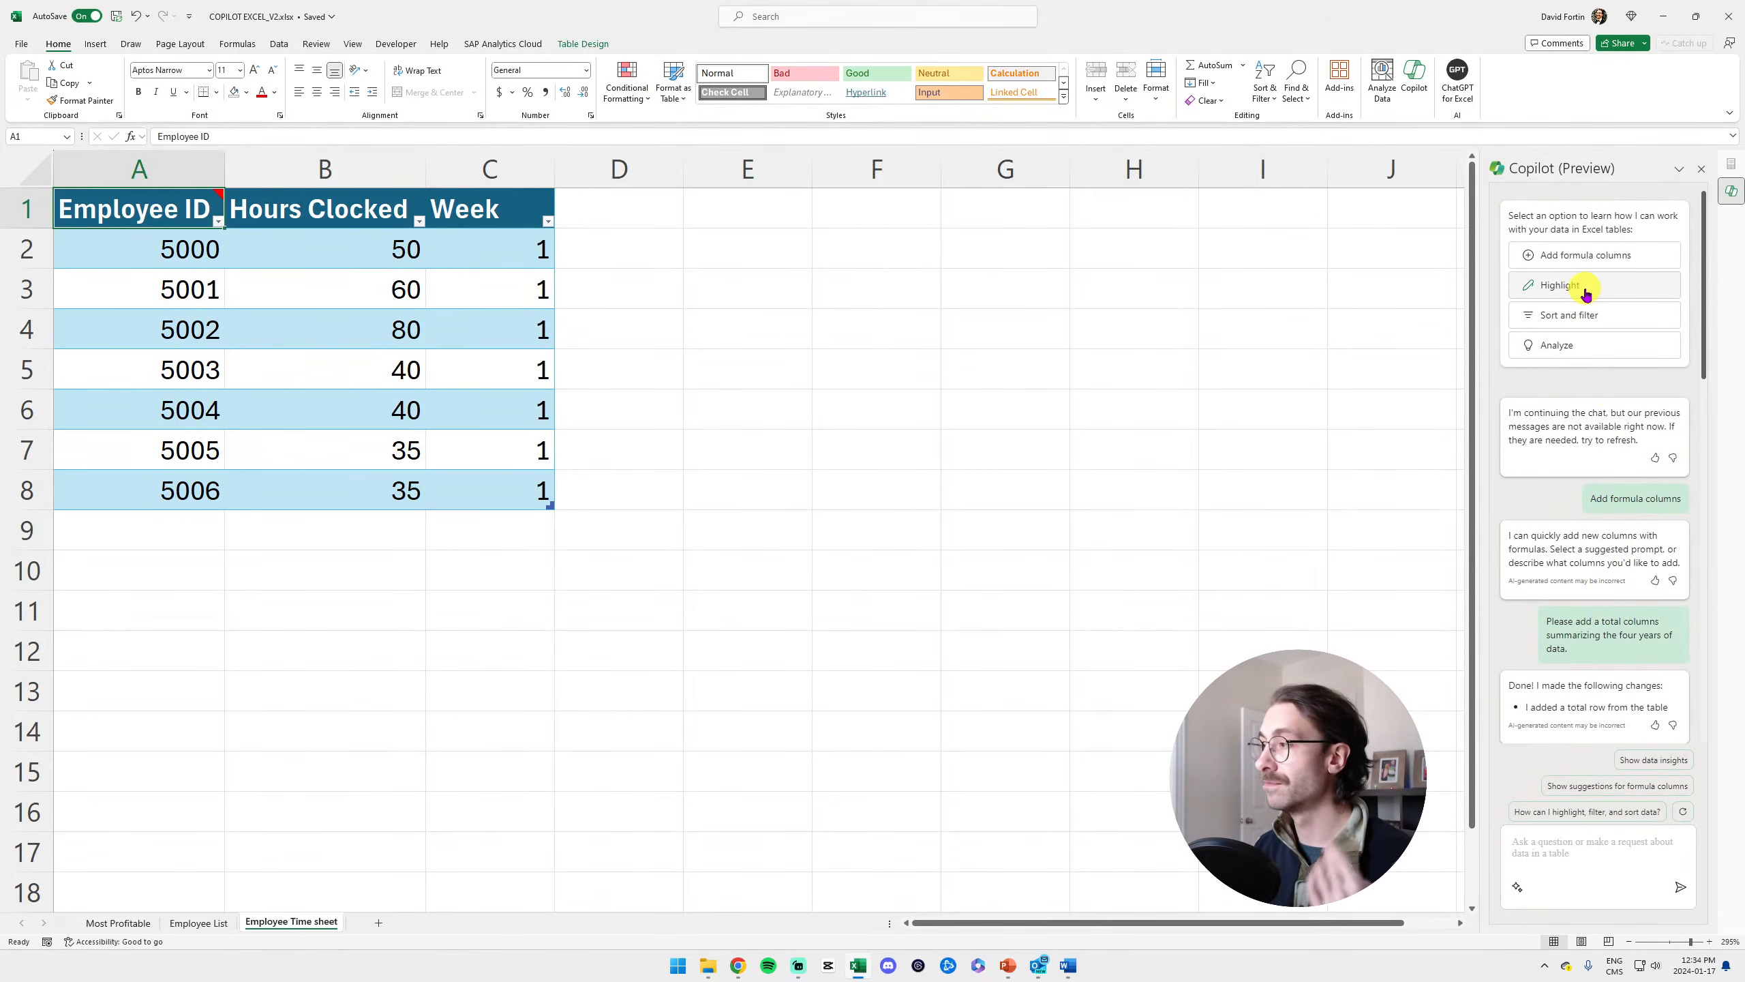
click(1640, 289)
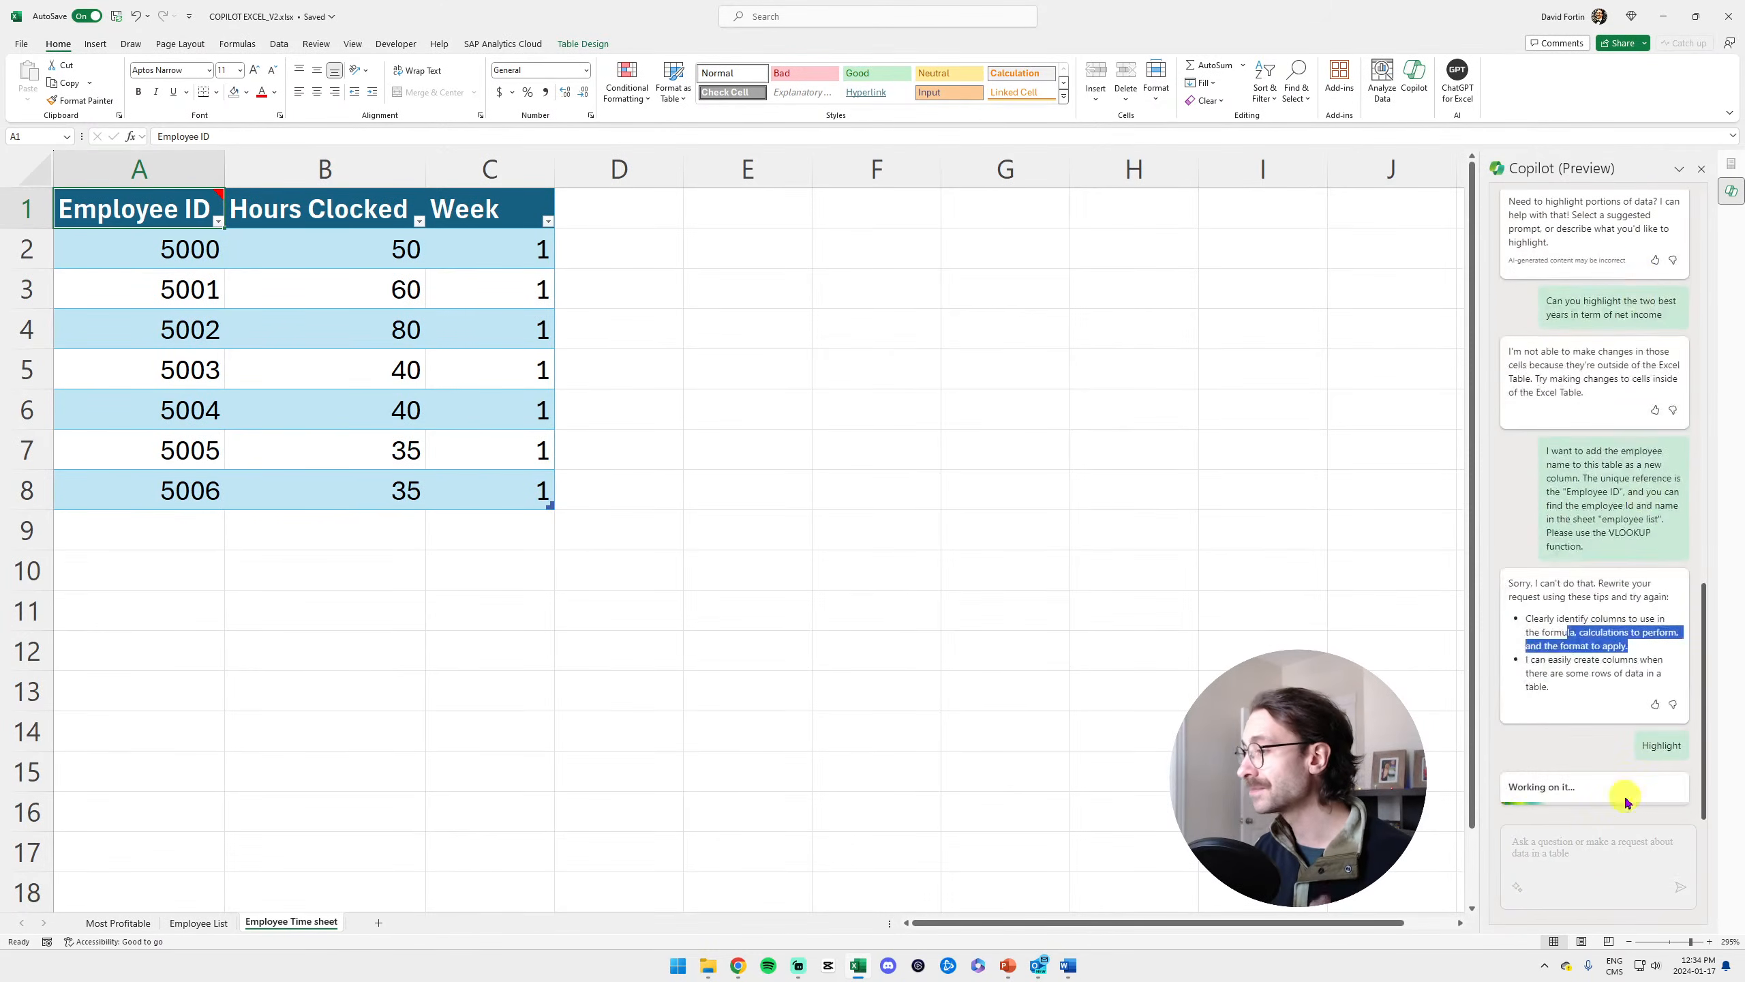
click(1591, 856)
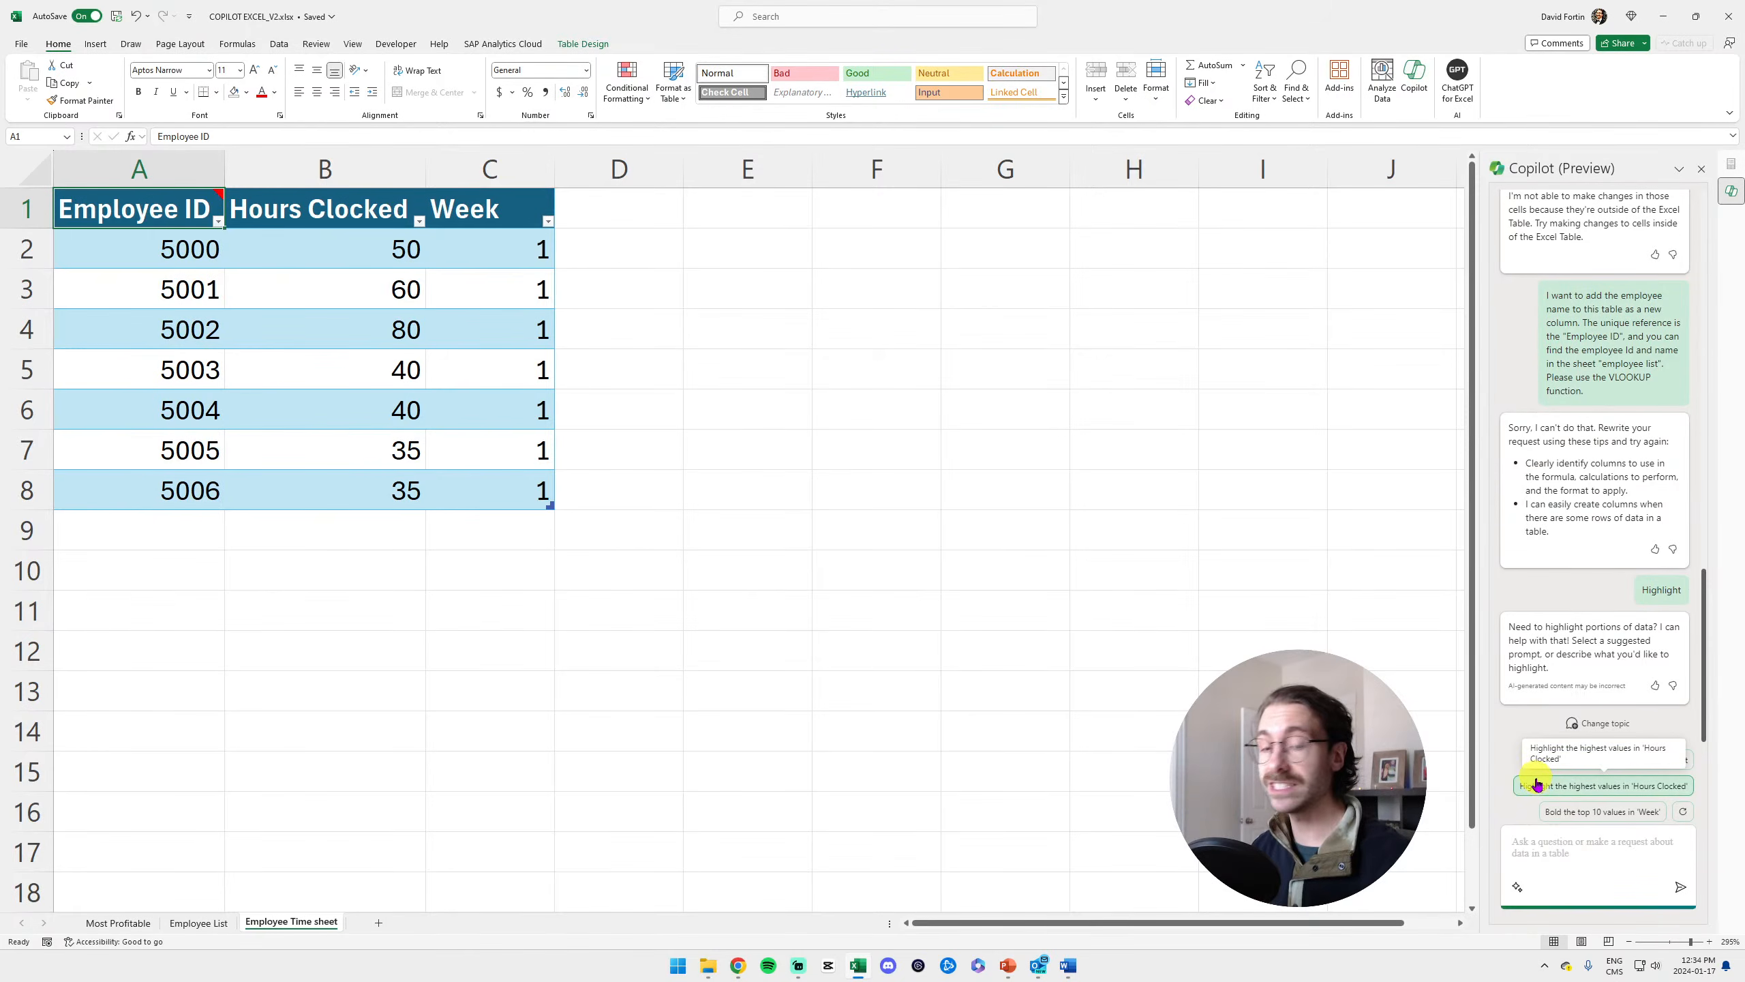
click(1627, 791)
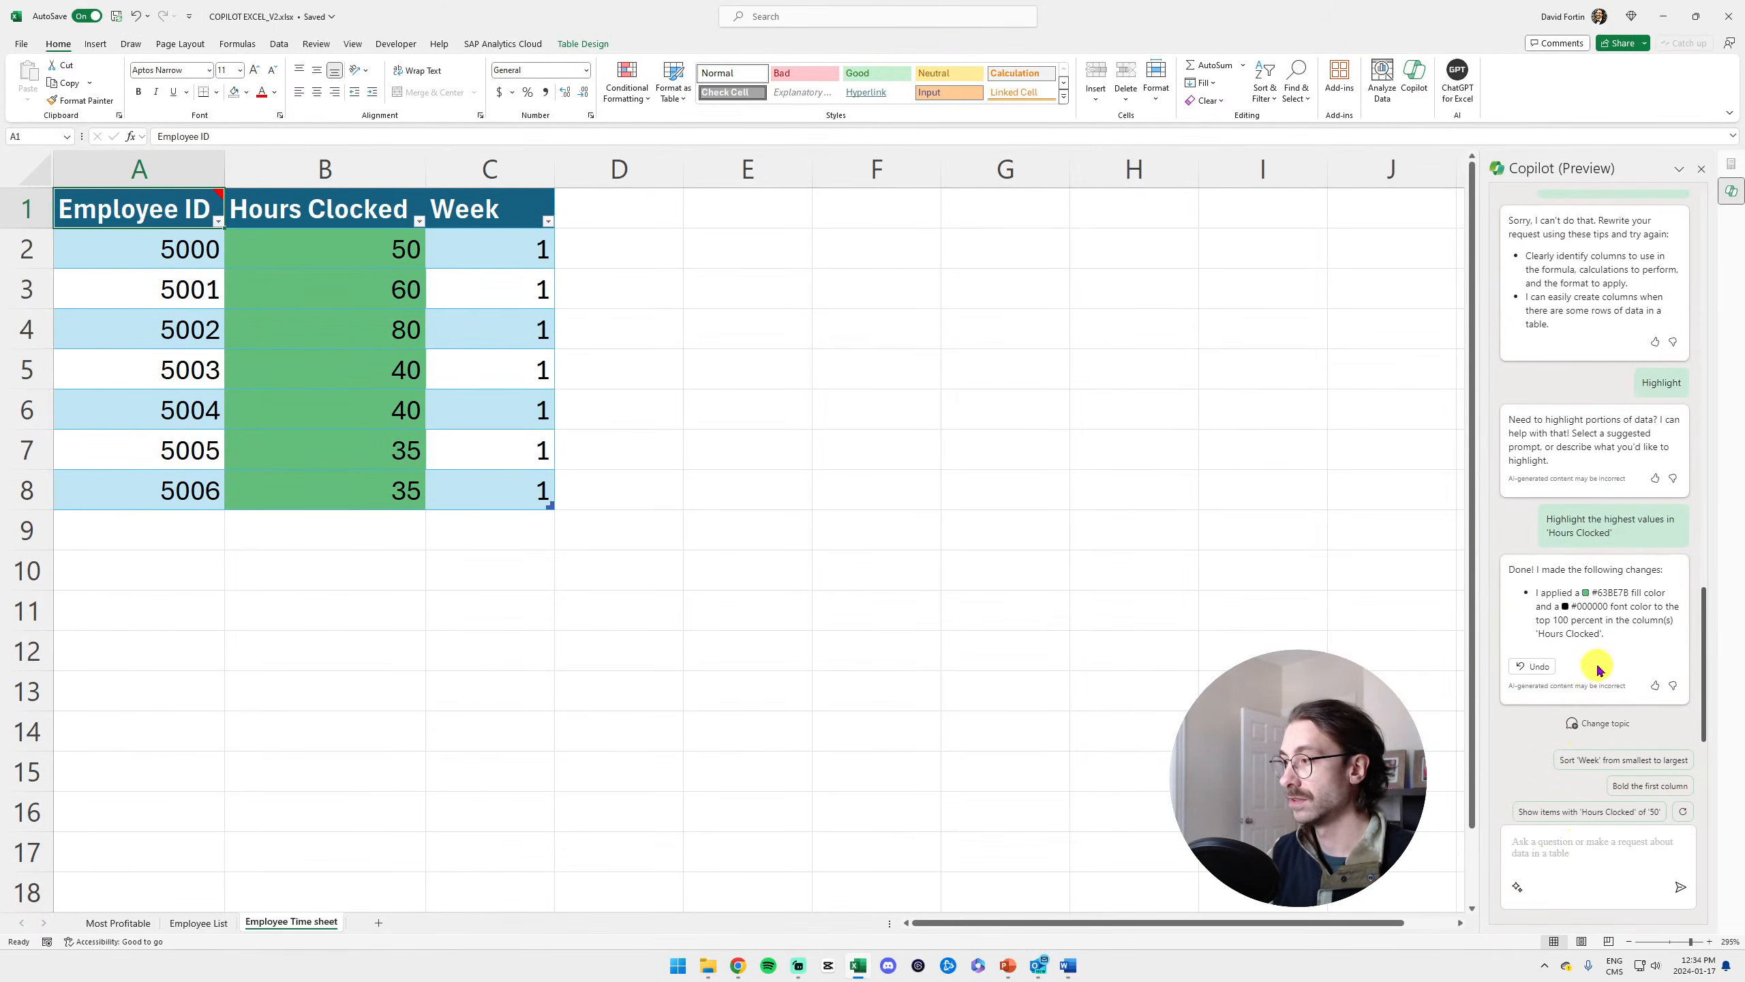
drag(1545, 620, 1614, 620)
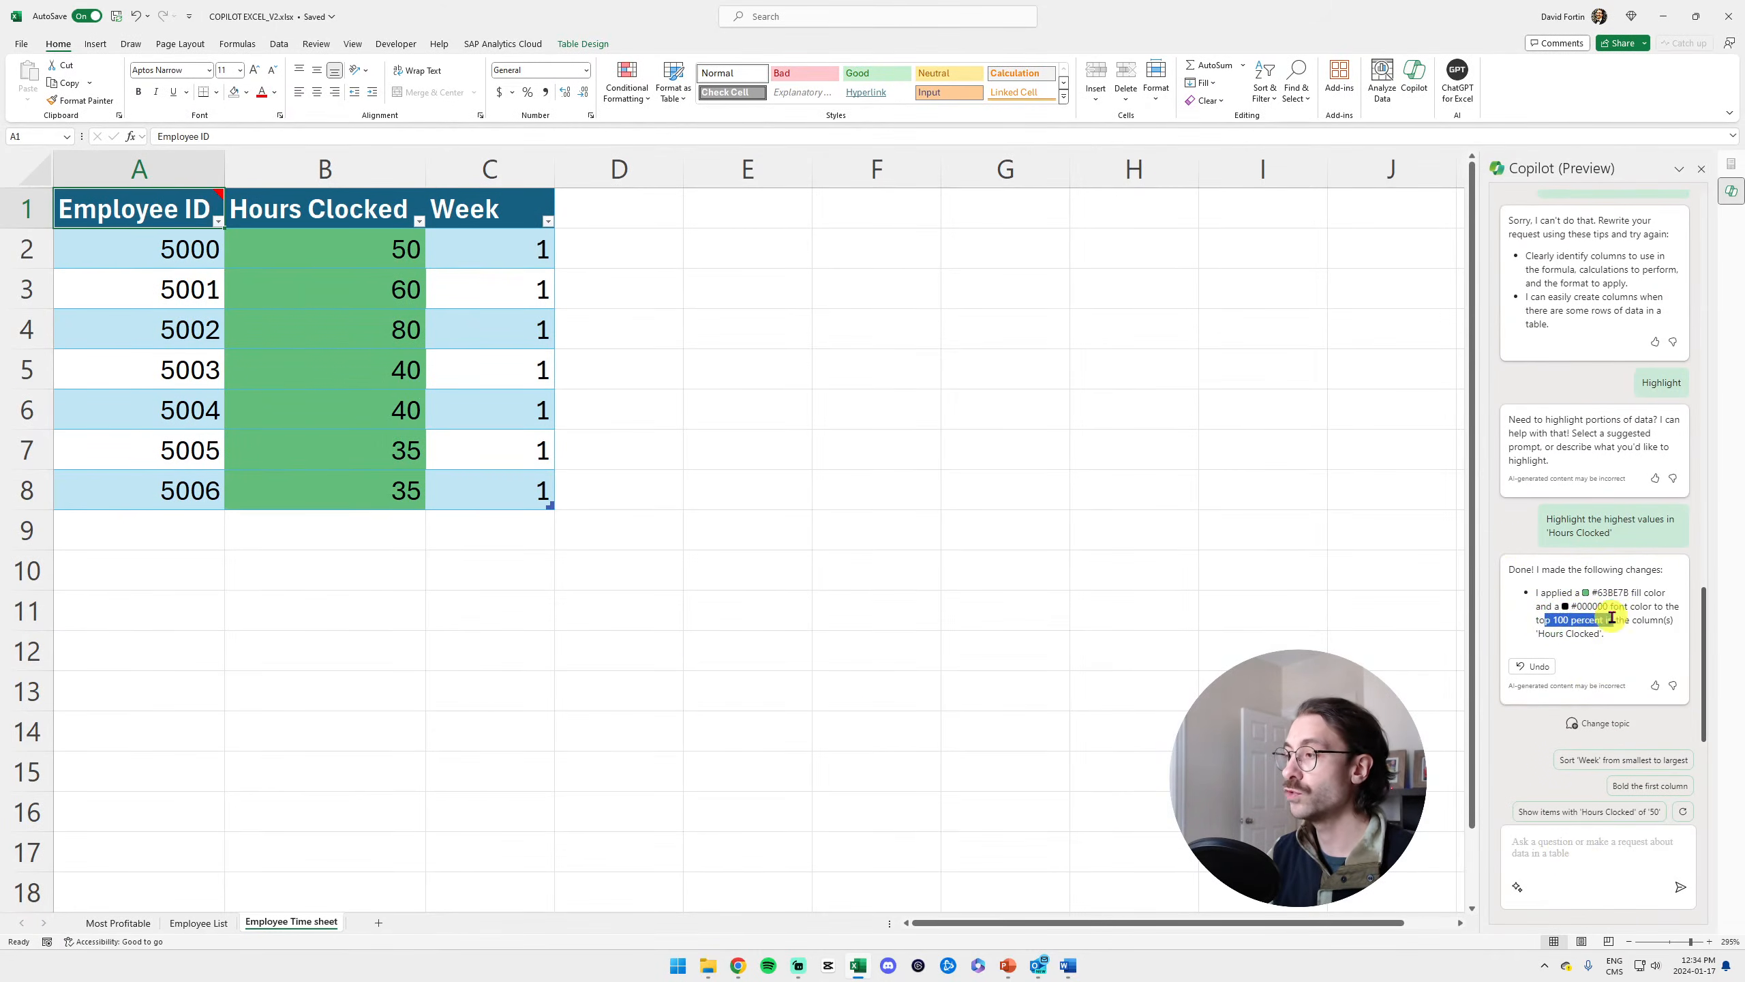
click(1529, 668)
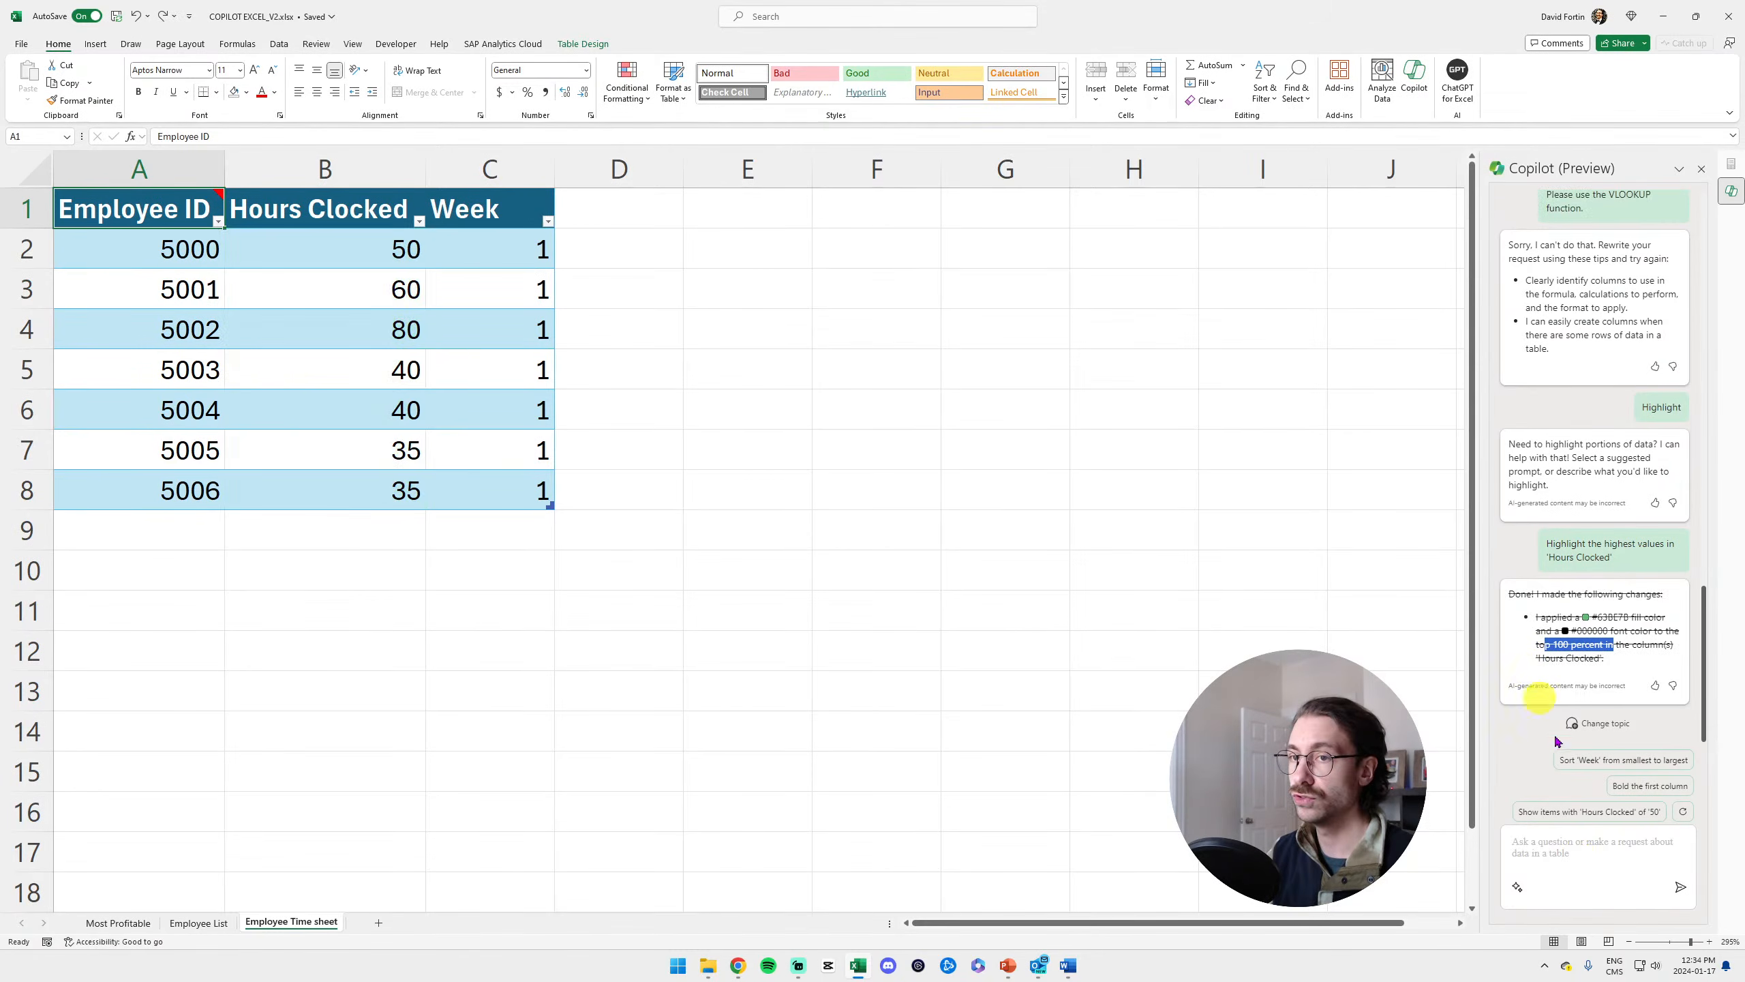
Ask Copilot to highlight the top 2 values in the hours clocked
click(1563, 852)
text(Can)
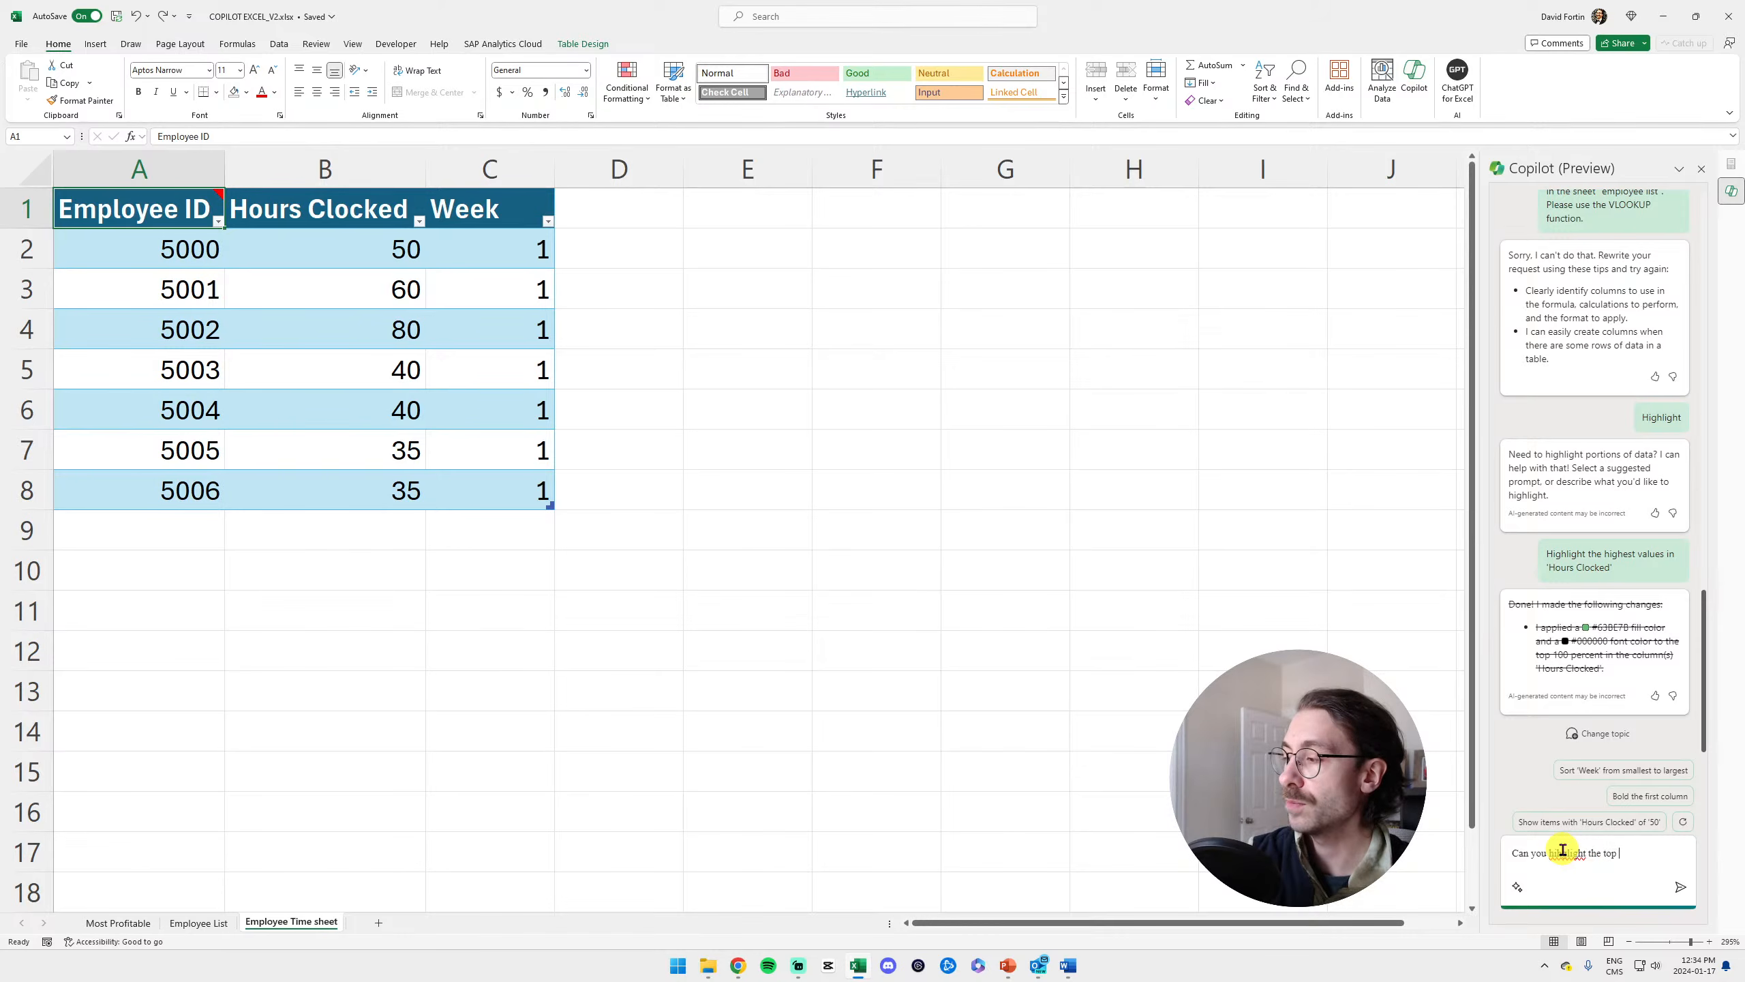
text( you highlight the top 2 values in the h)
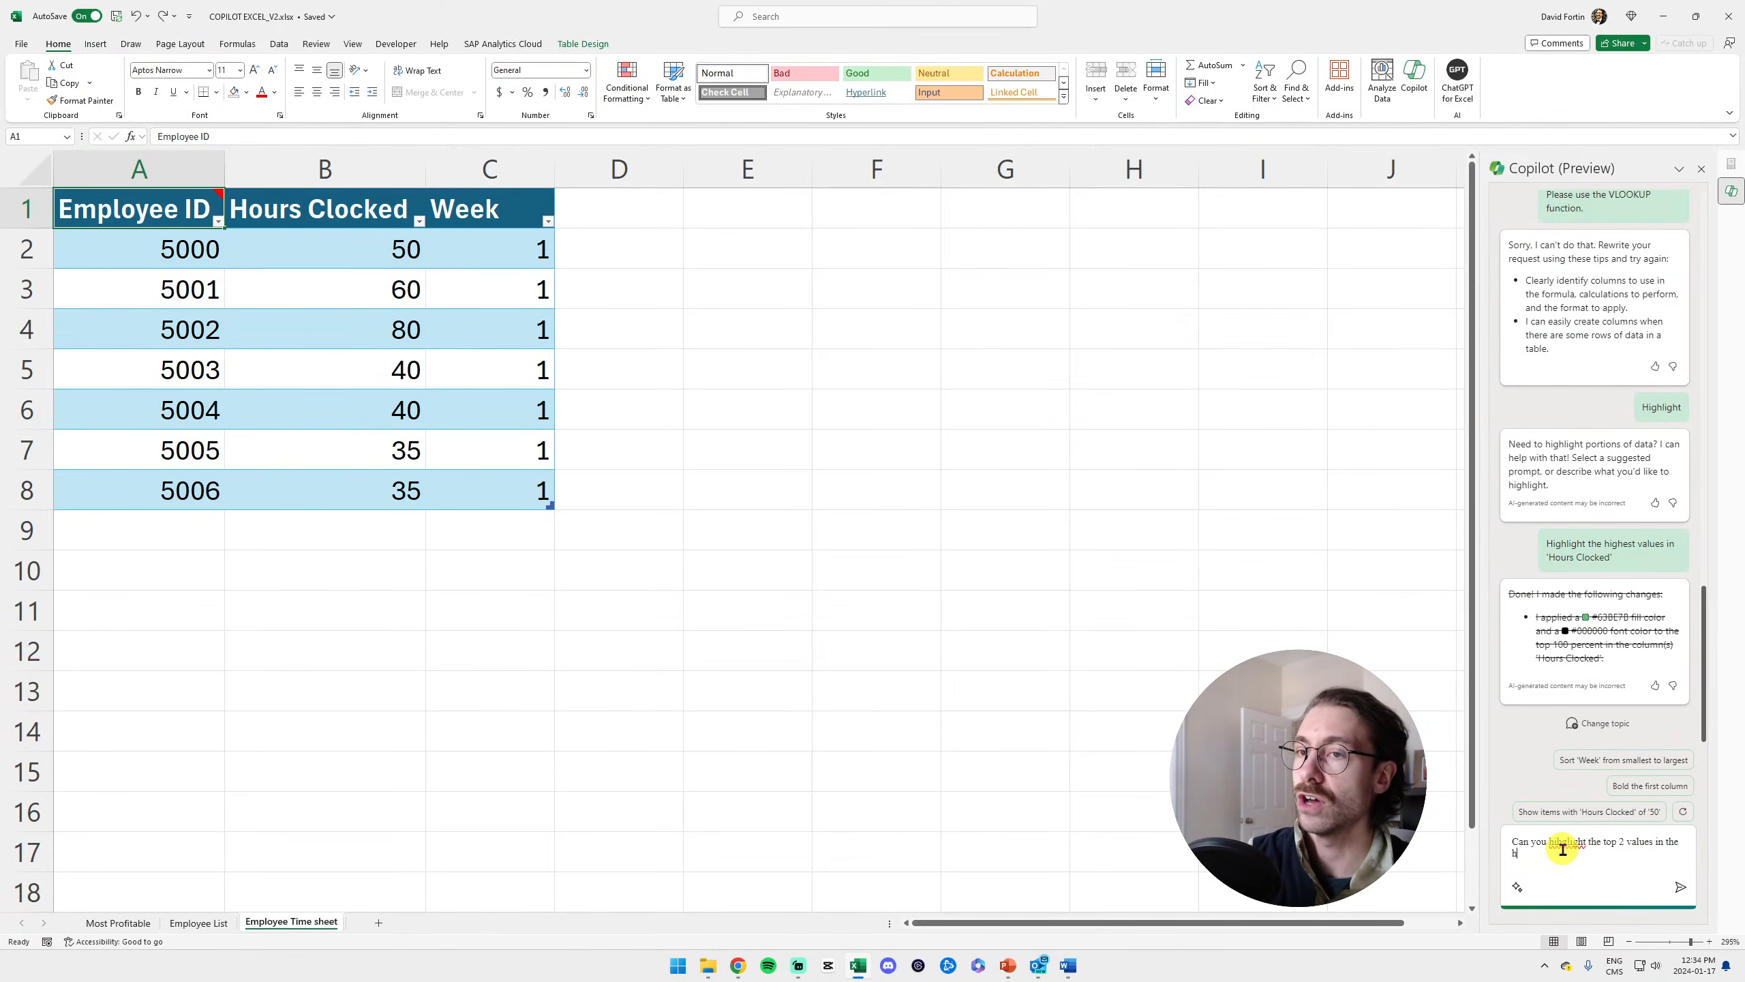
text(ours clocked)
key(Return)
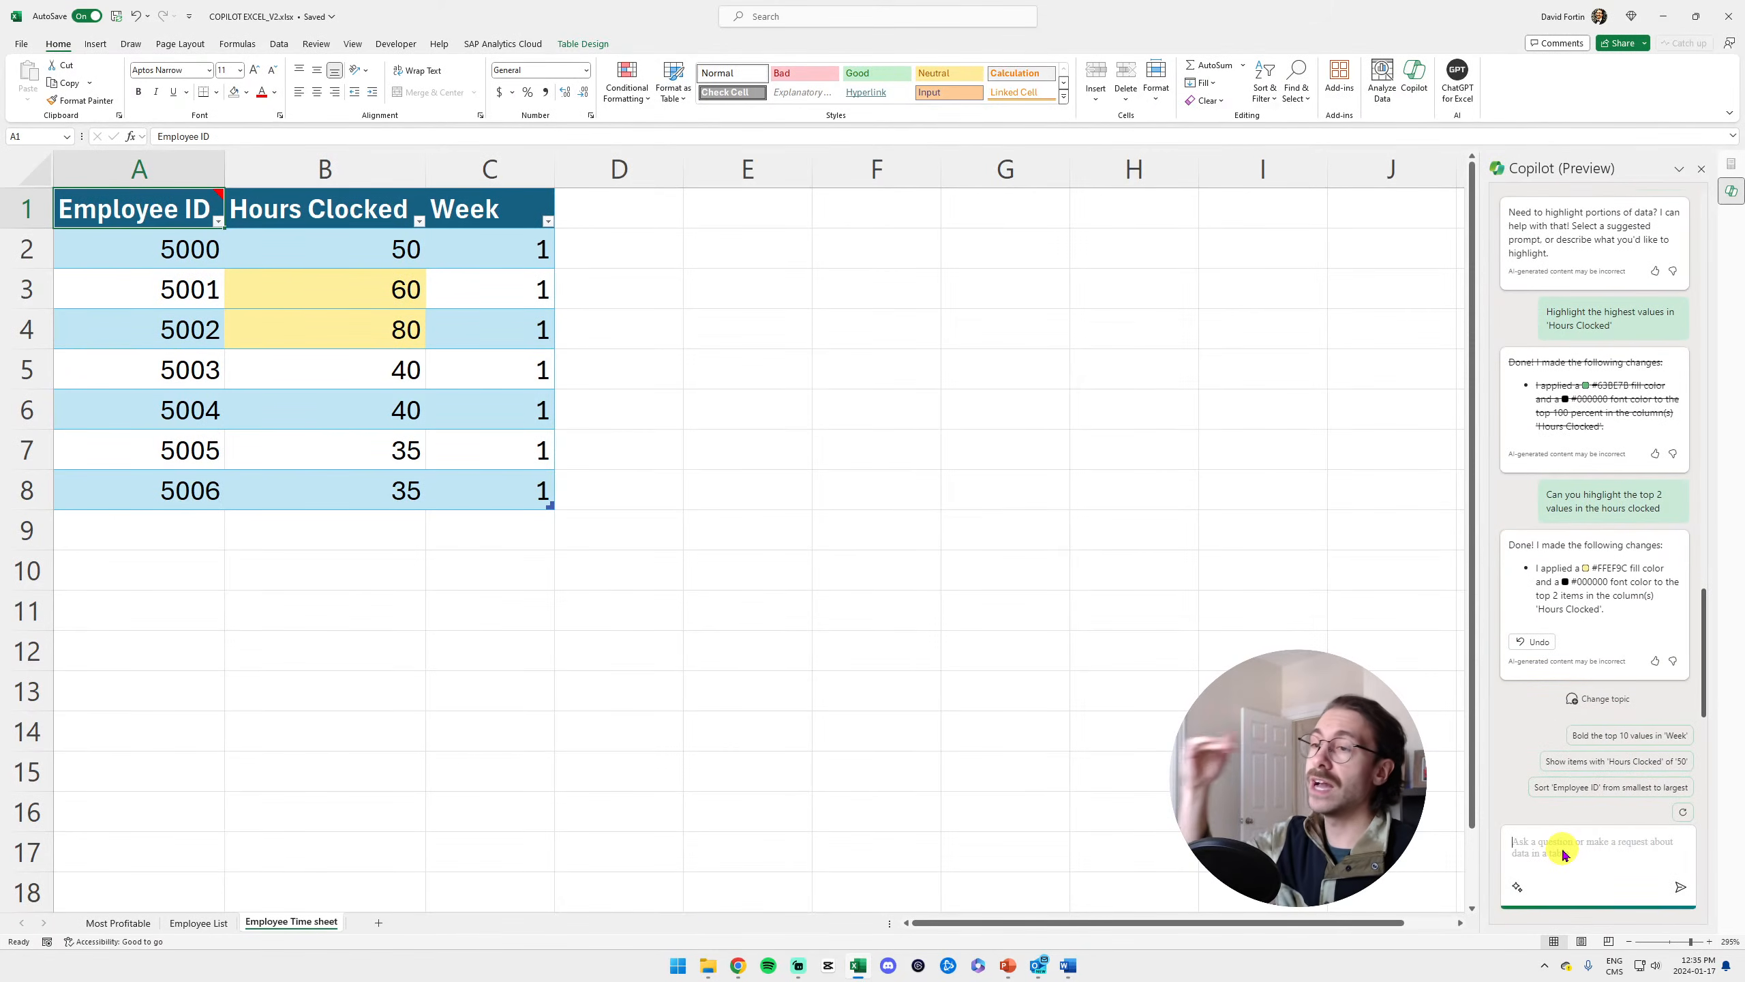
Try to change the fill colour of the two highlighted Hours Clocked cells, B3 and B4, manually
drag(407, 293, 404, 331)
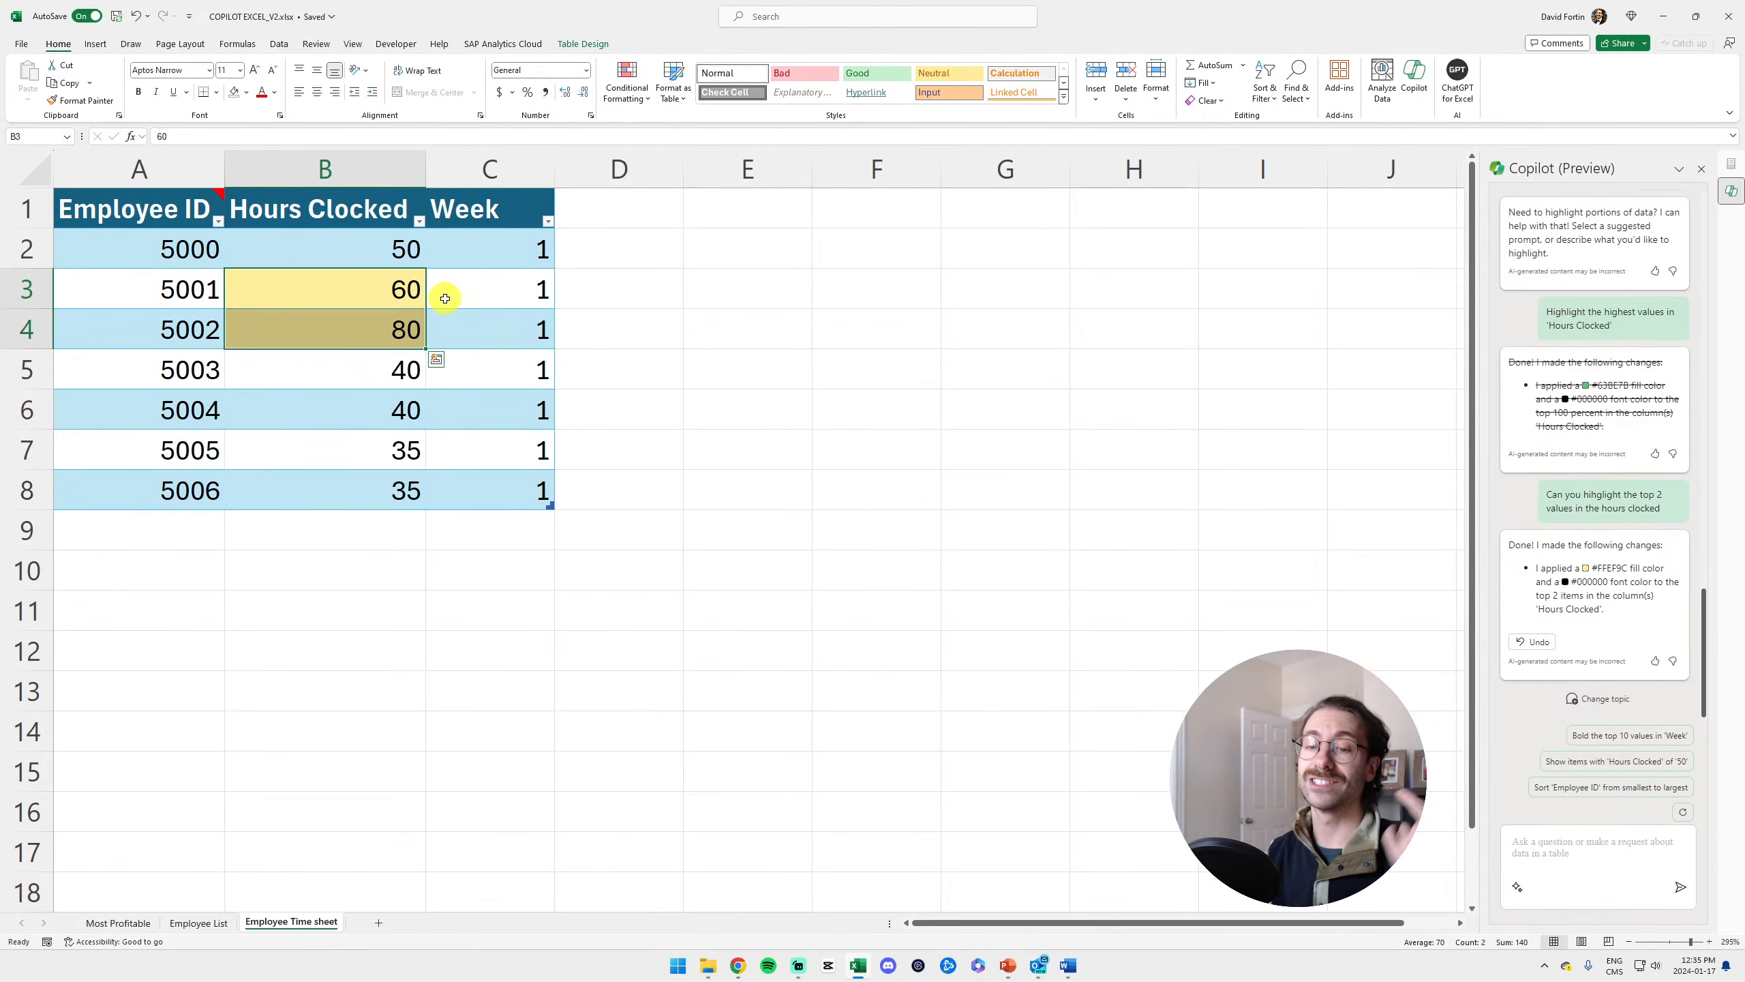
click(234, 90)
click(234, 90)
click(234, 91)
click(234, 91)
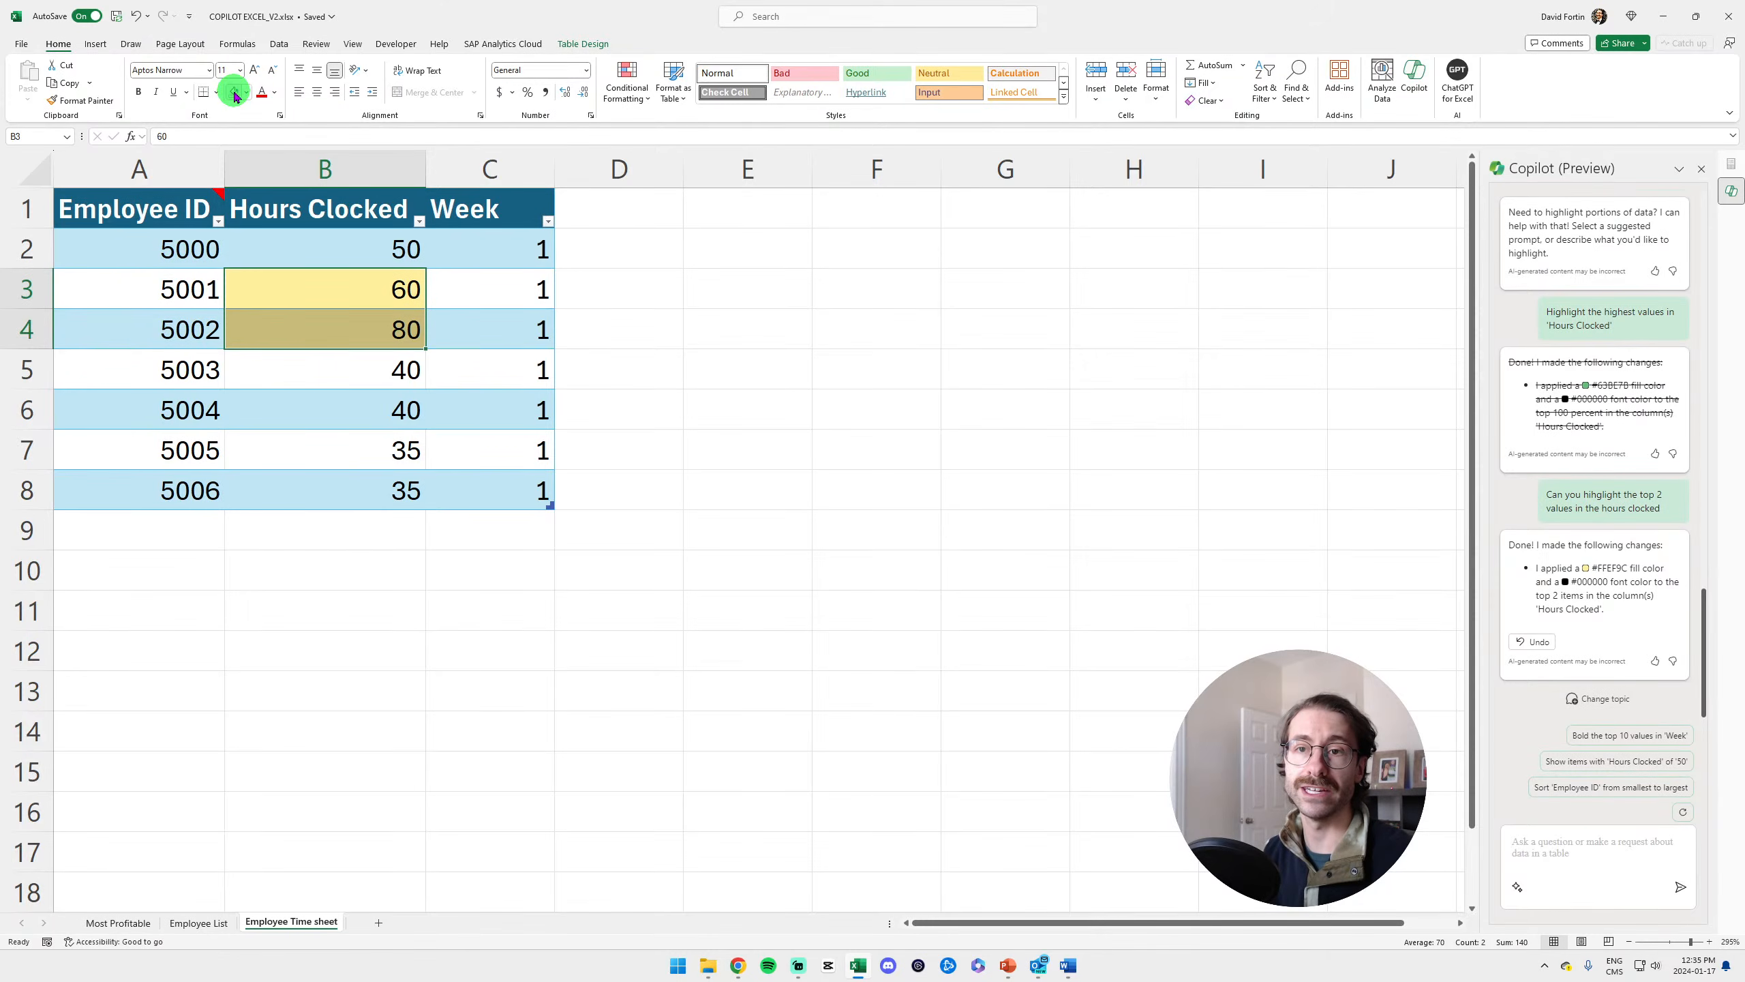
click(232, 92)
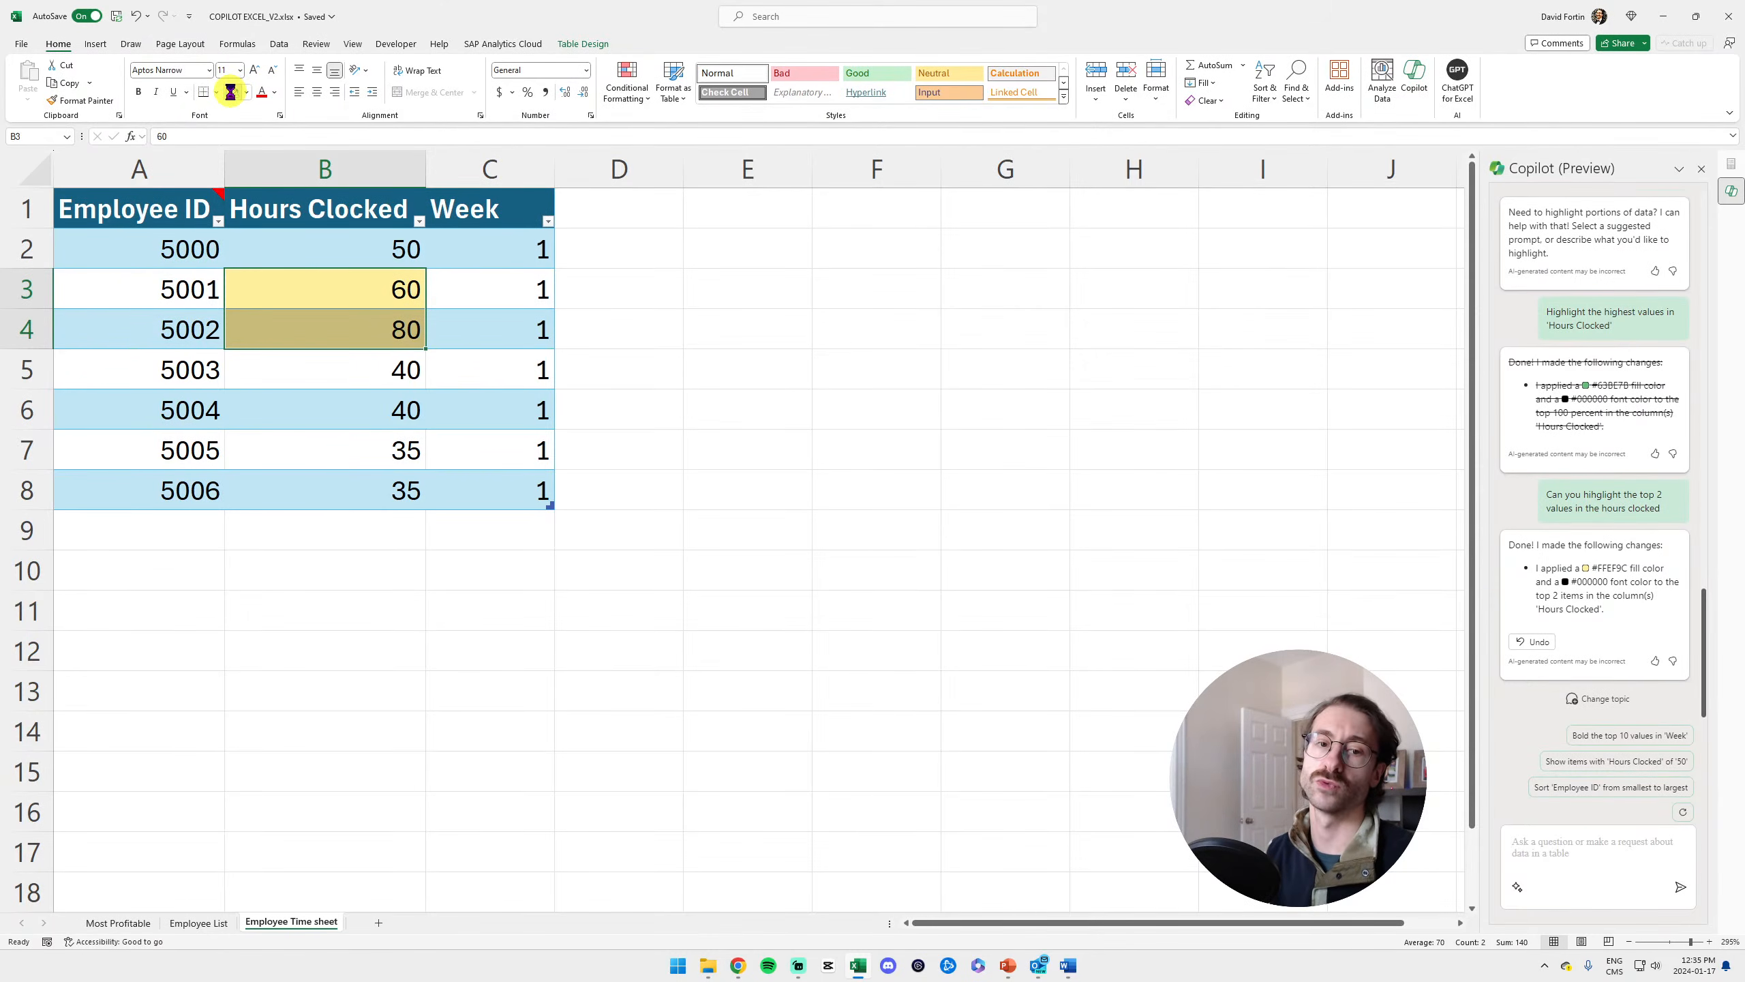
Delete the Top 2 conditional formatting rule from the Hours Clocked column
click(357, 175)
click(622, 88)
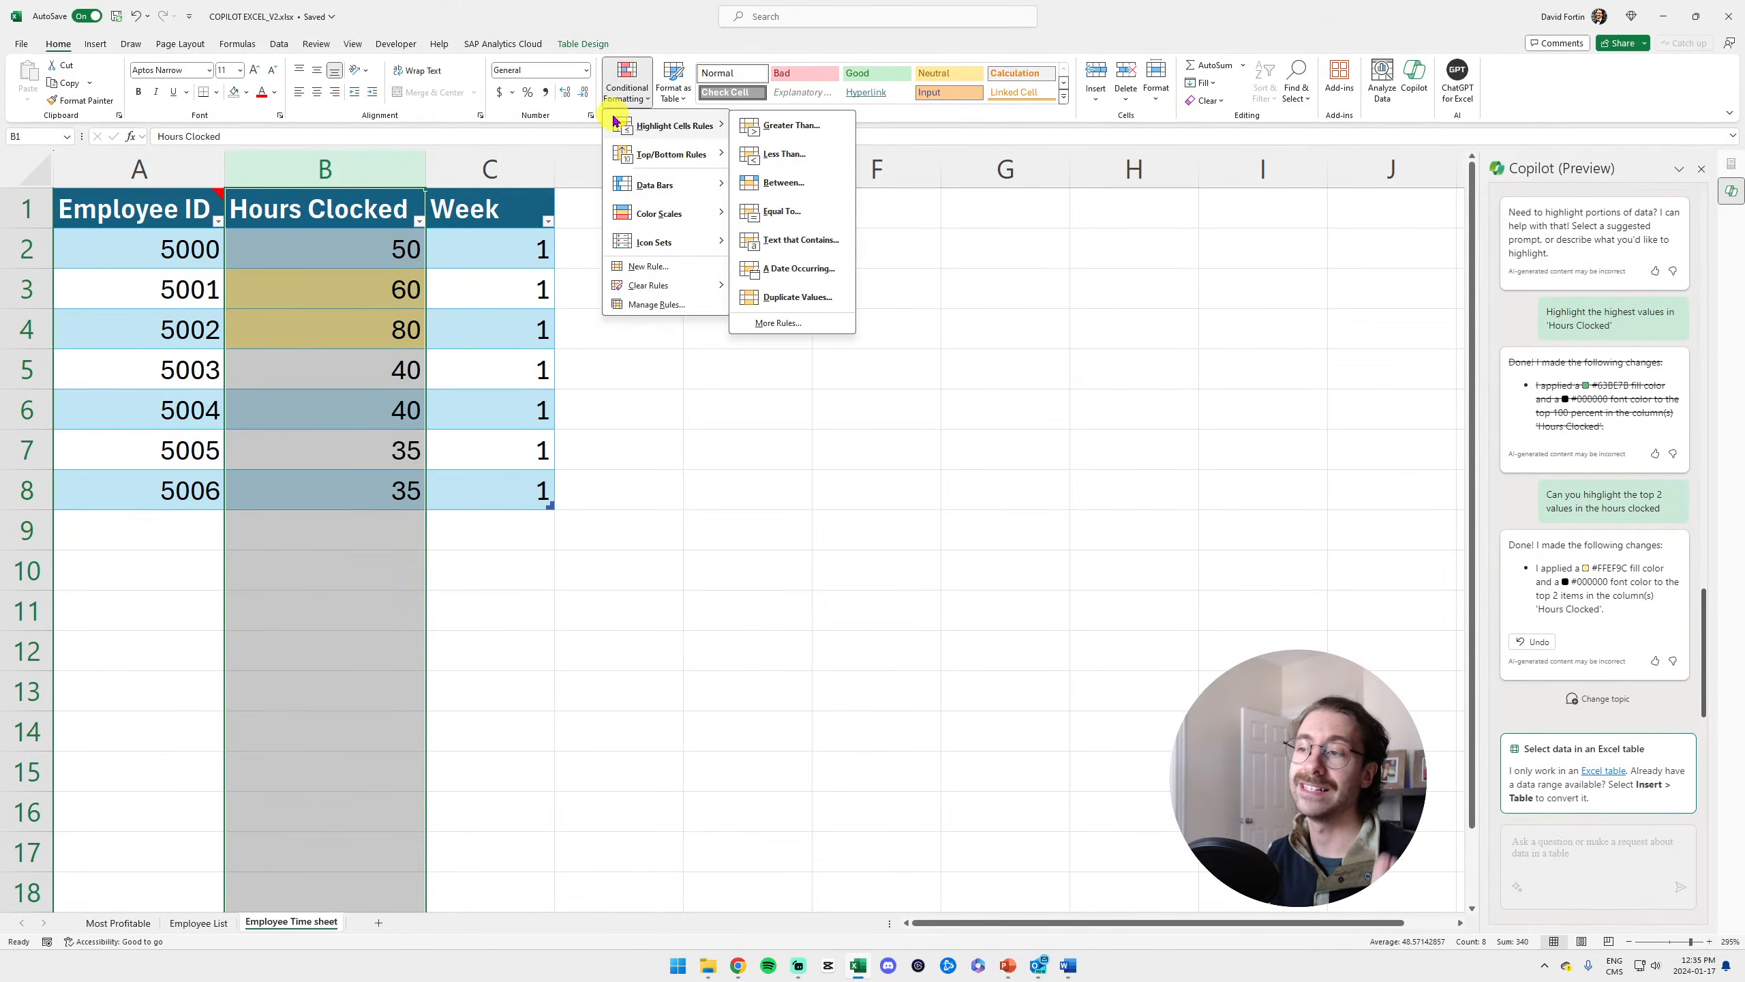
click(664, 306)
click(701, 456)
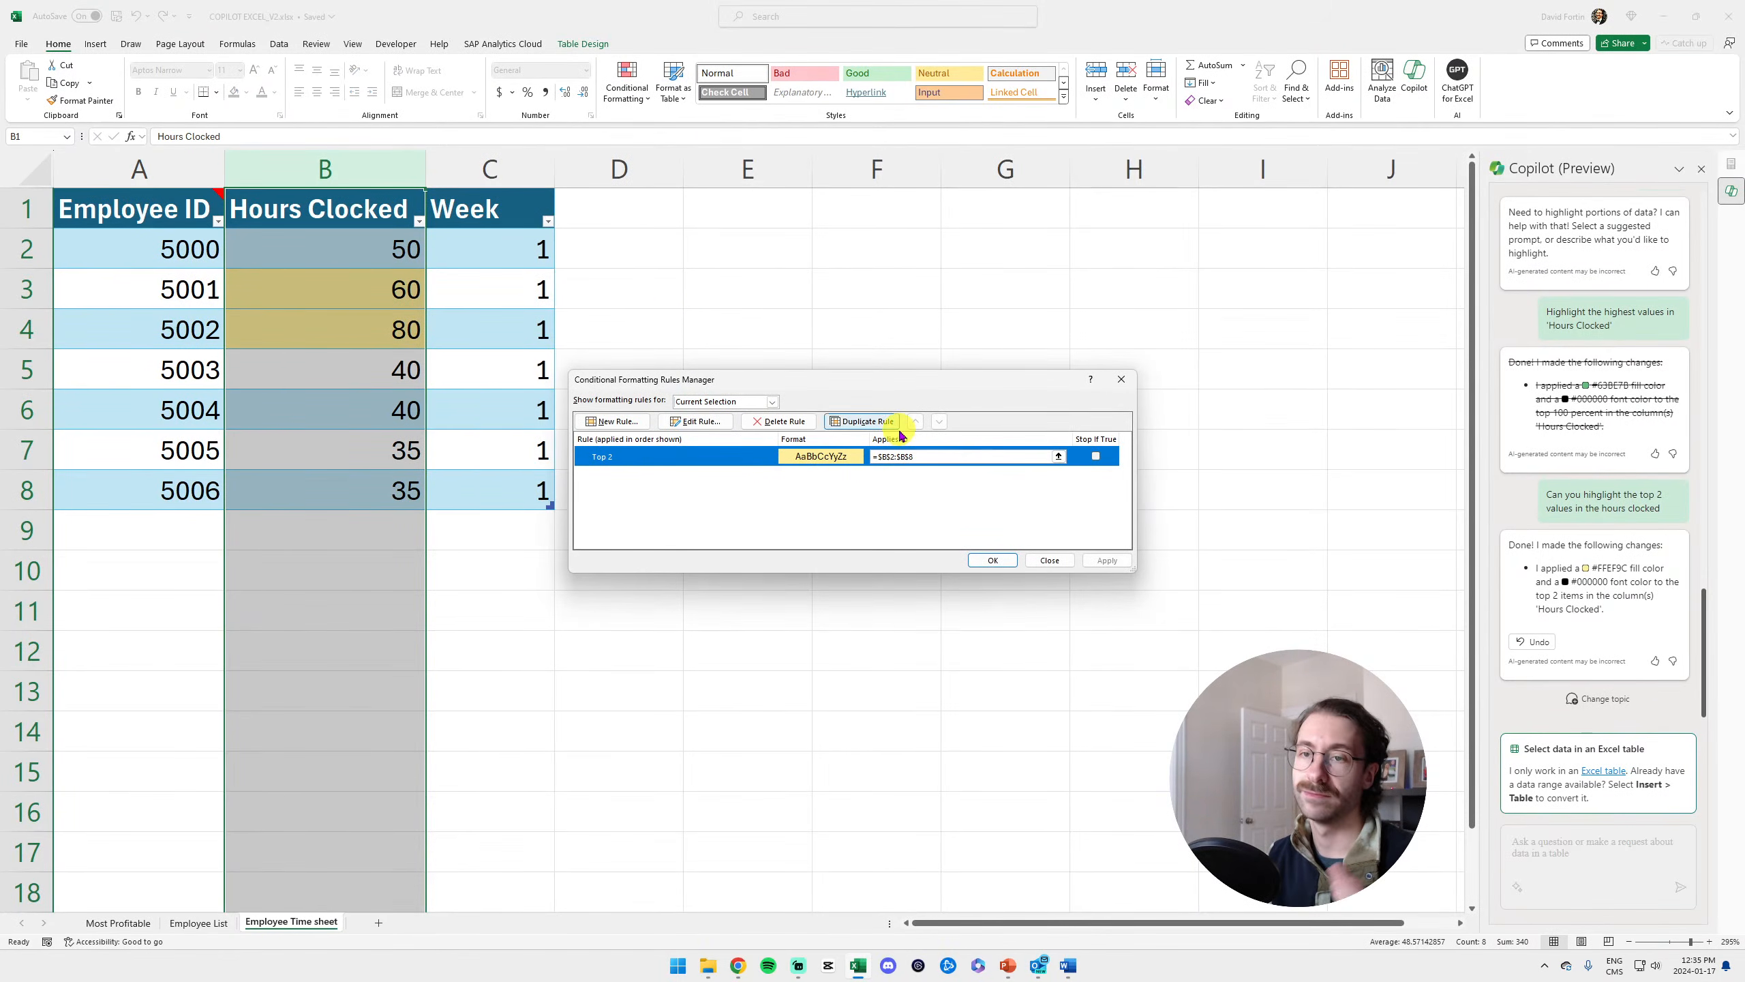
click(774, 421)
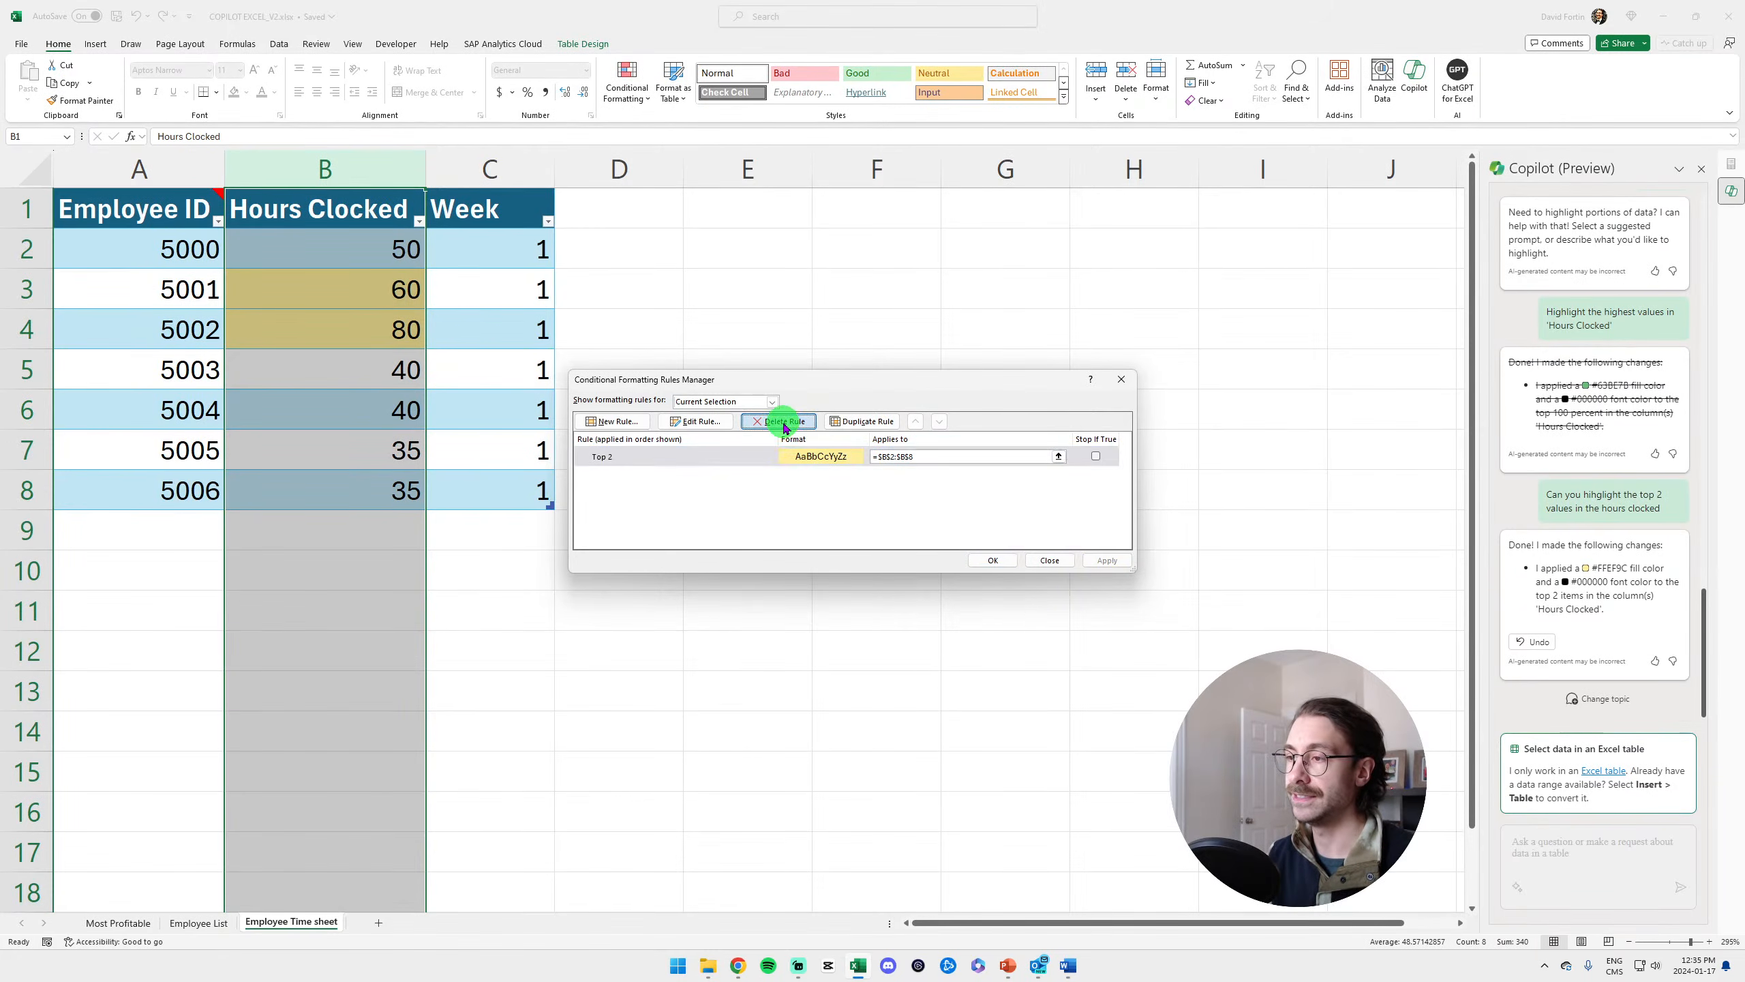
click(1099, 560)
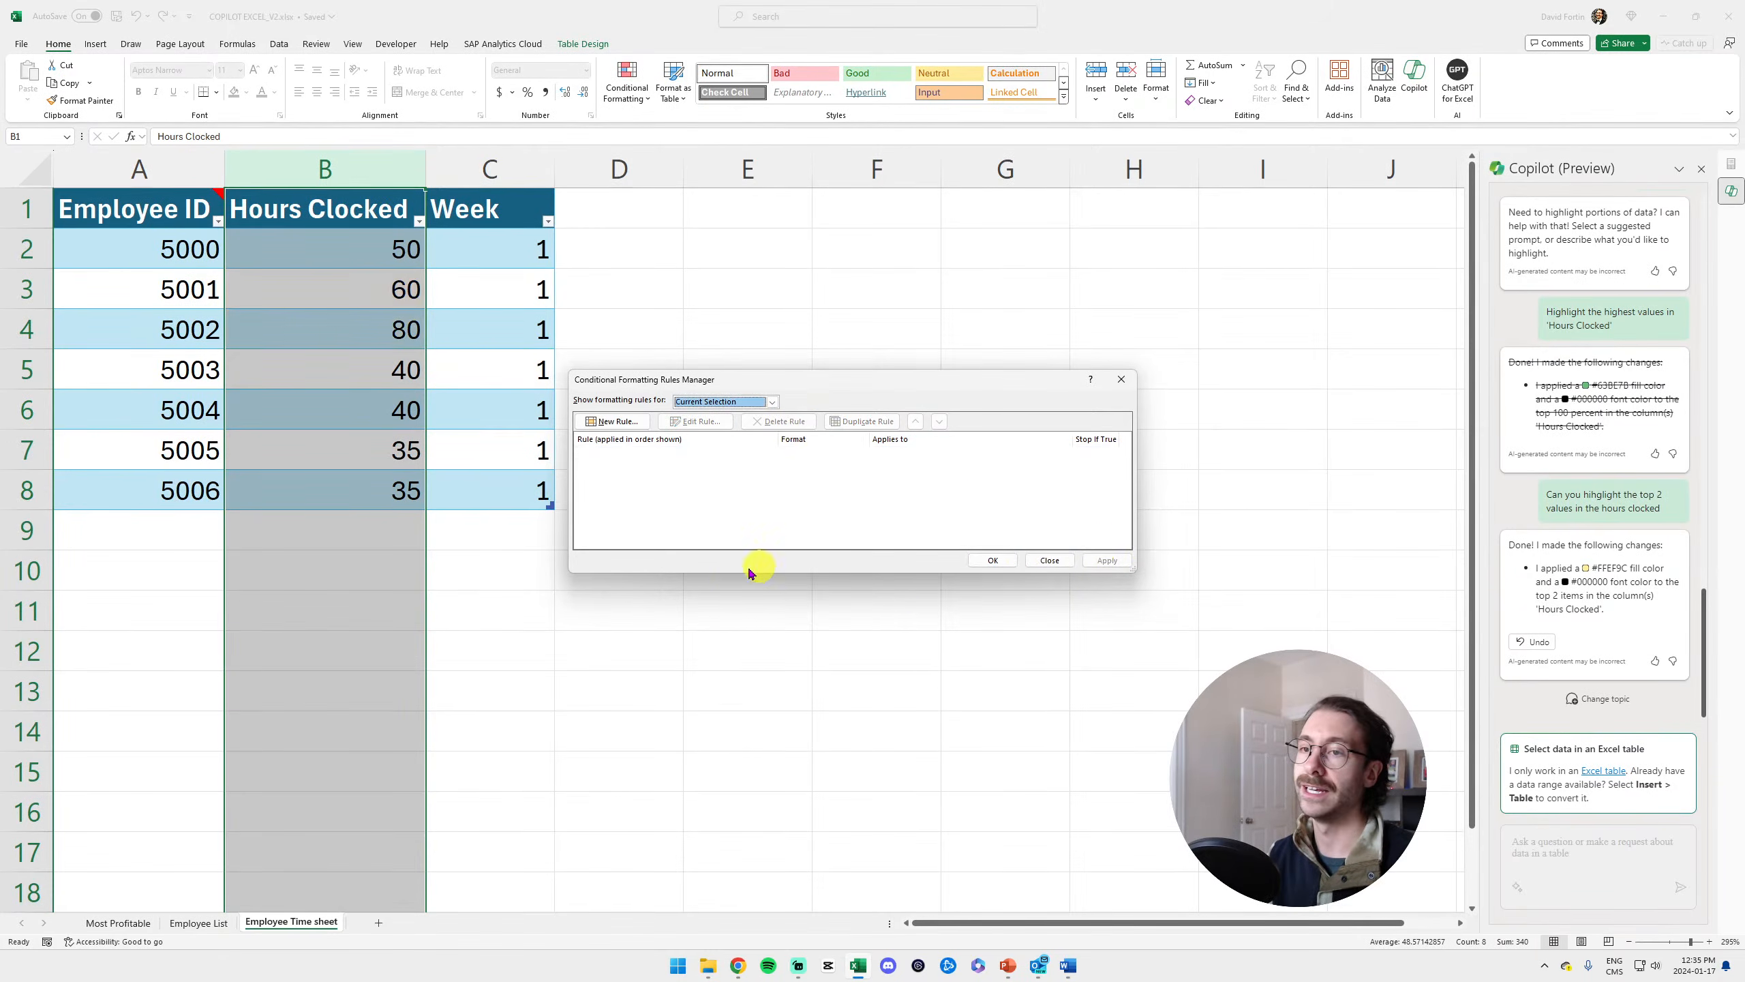
click(991, 560)
Select the Hours Clocked data and choose Copilot's Analyze option
click(307, 192)
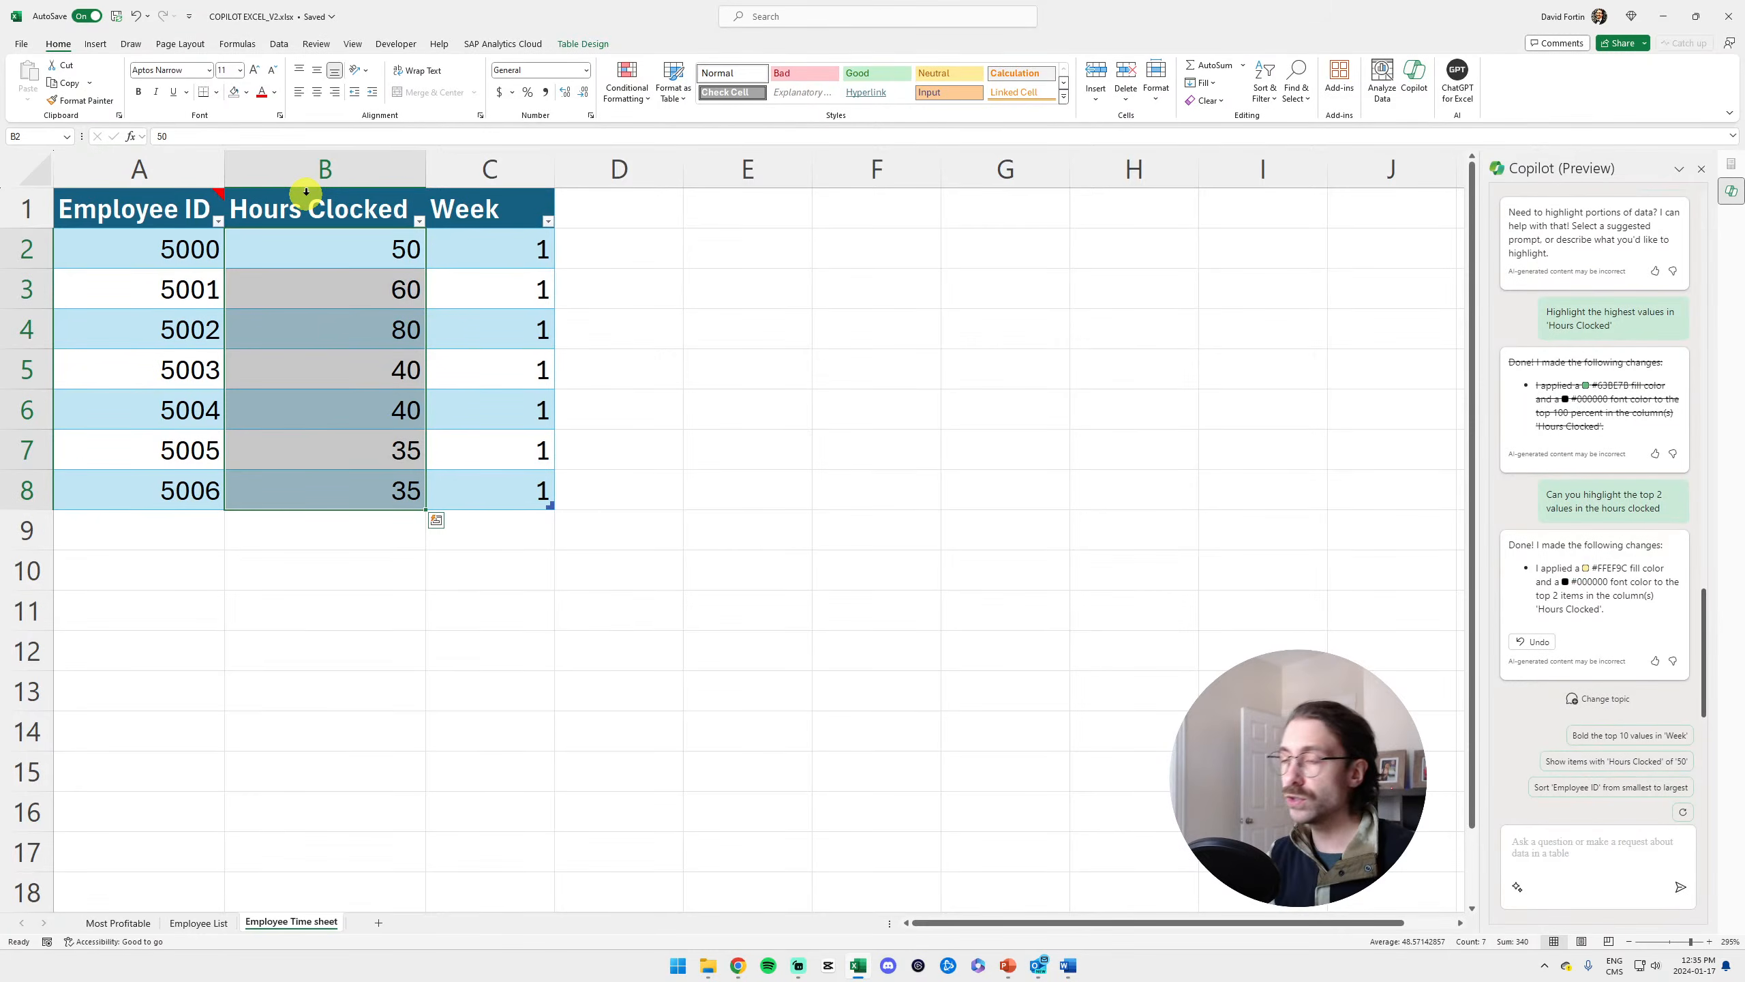
scroll(1650, 420, up, 15)
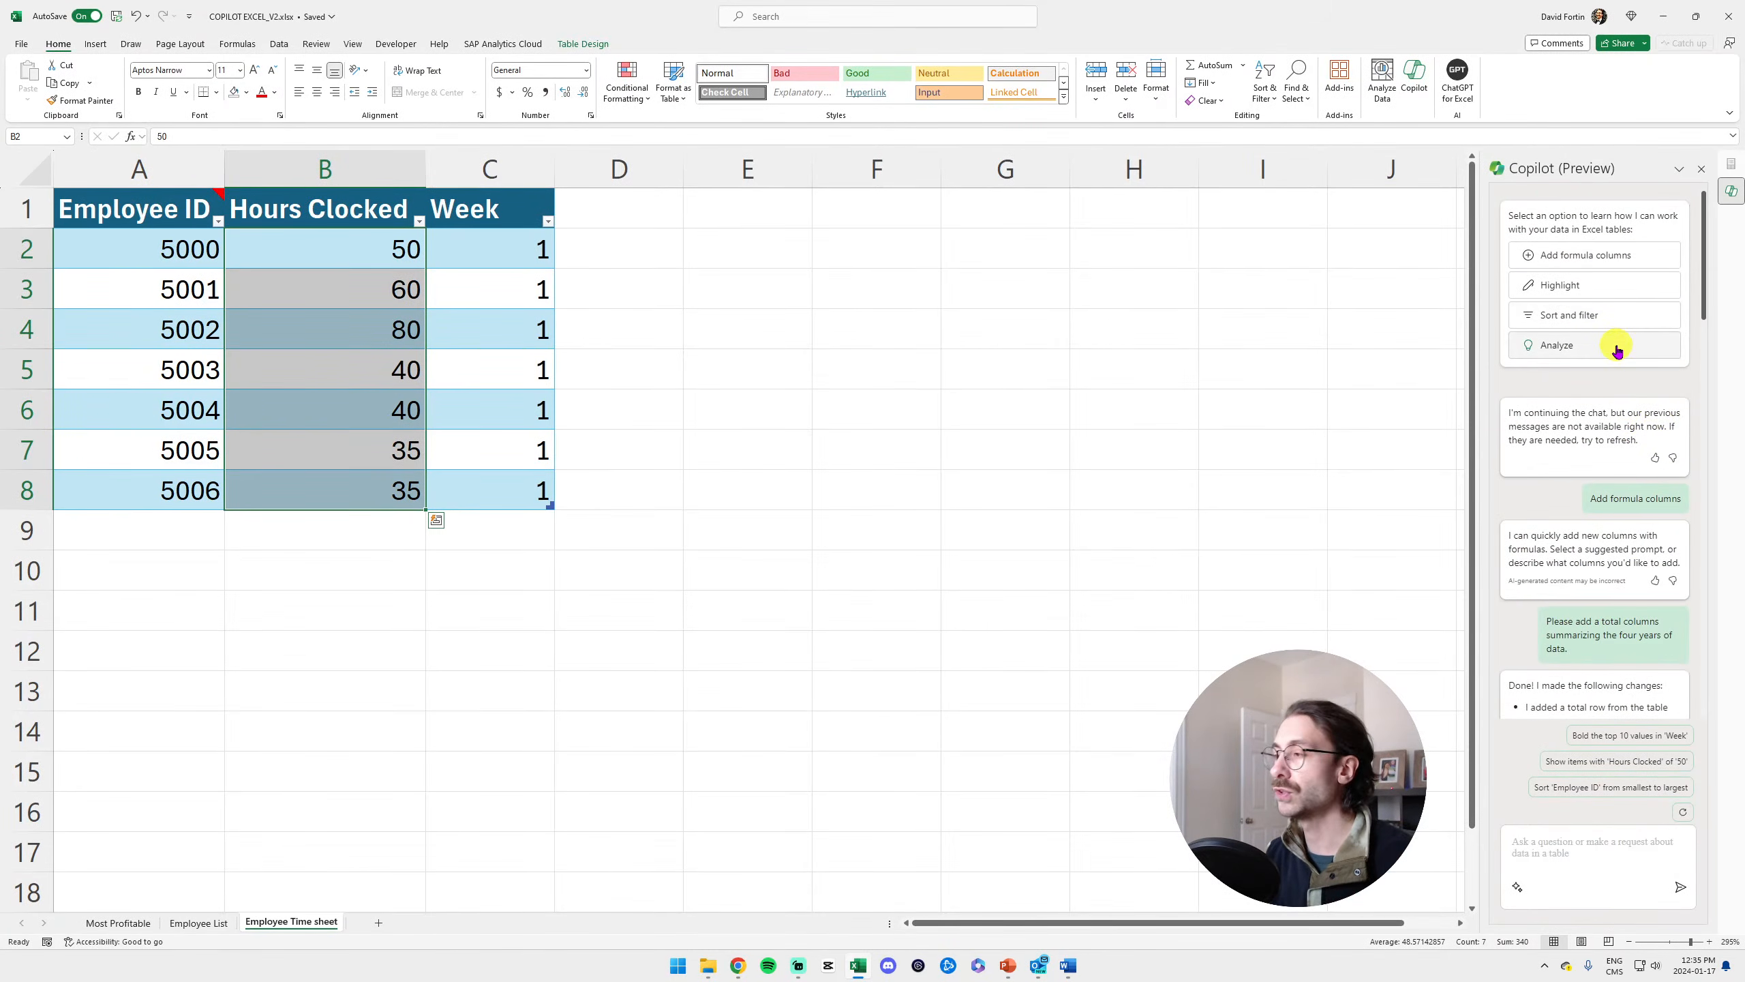
click(1618, 345)
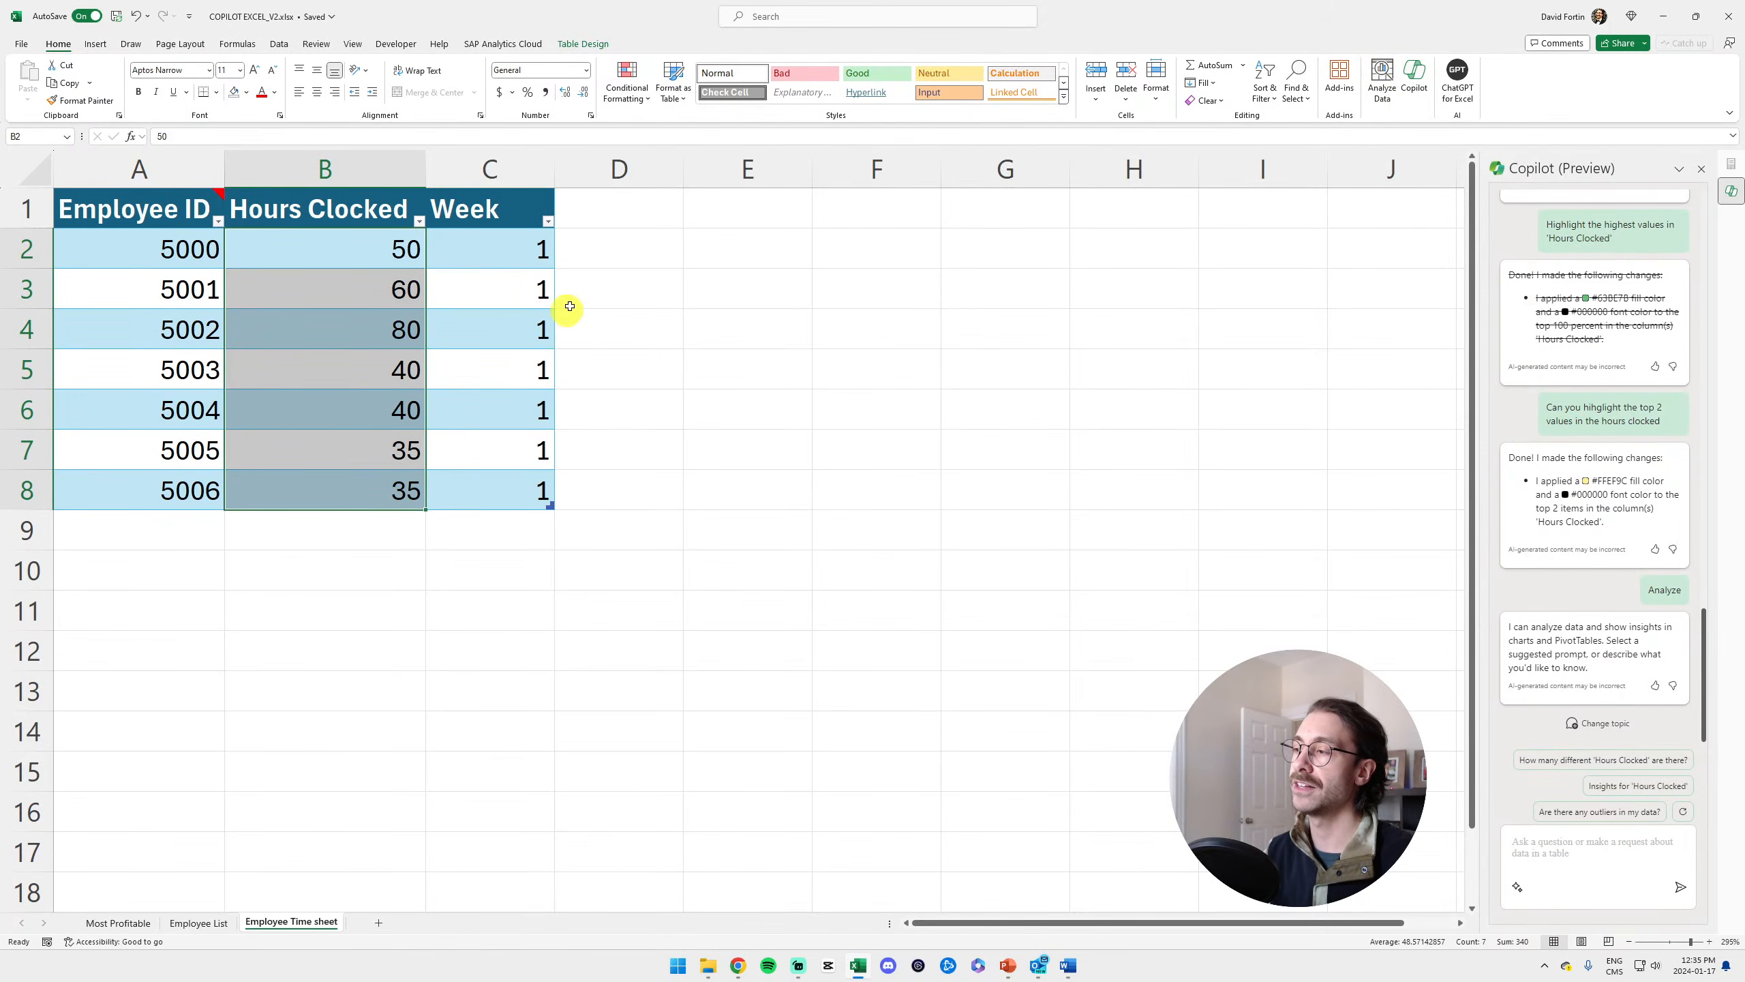
Run Analyze Data on the time sheet table and insert the suggested chart 'Hours Clocked', 'Week' by 'Employee ID'
click(135, 208)
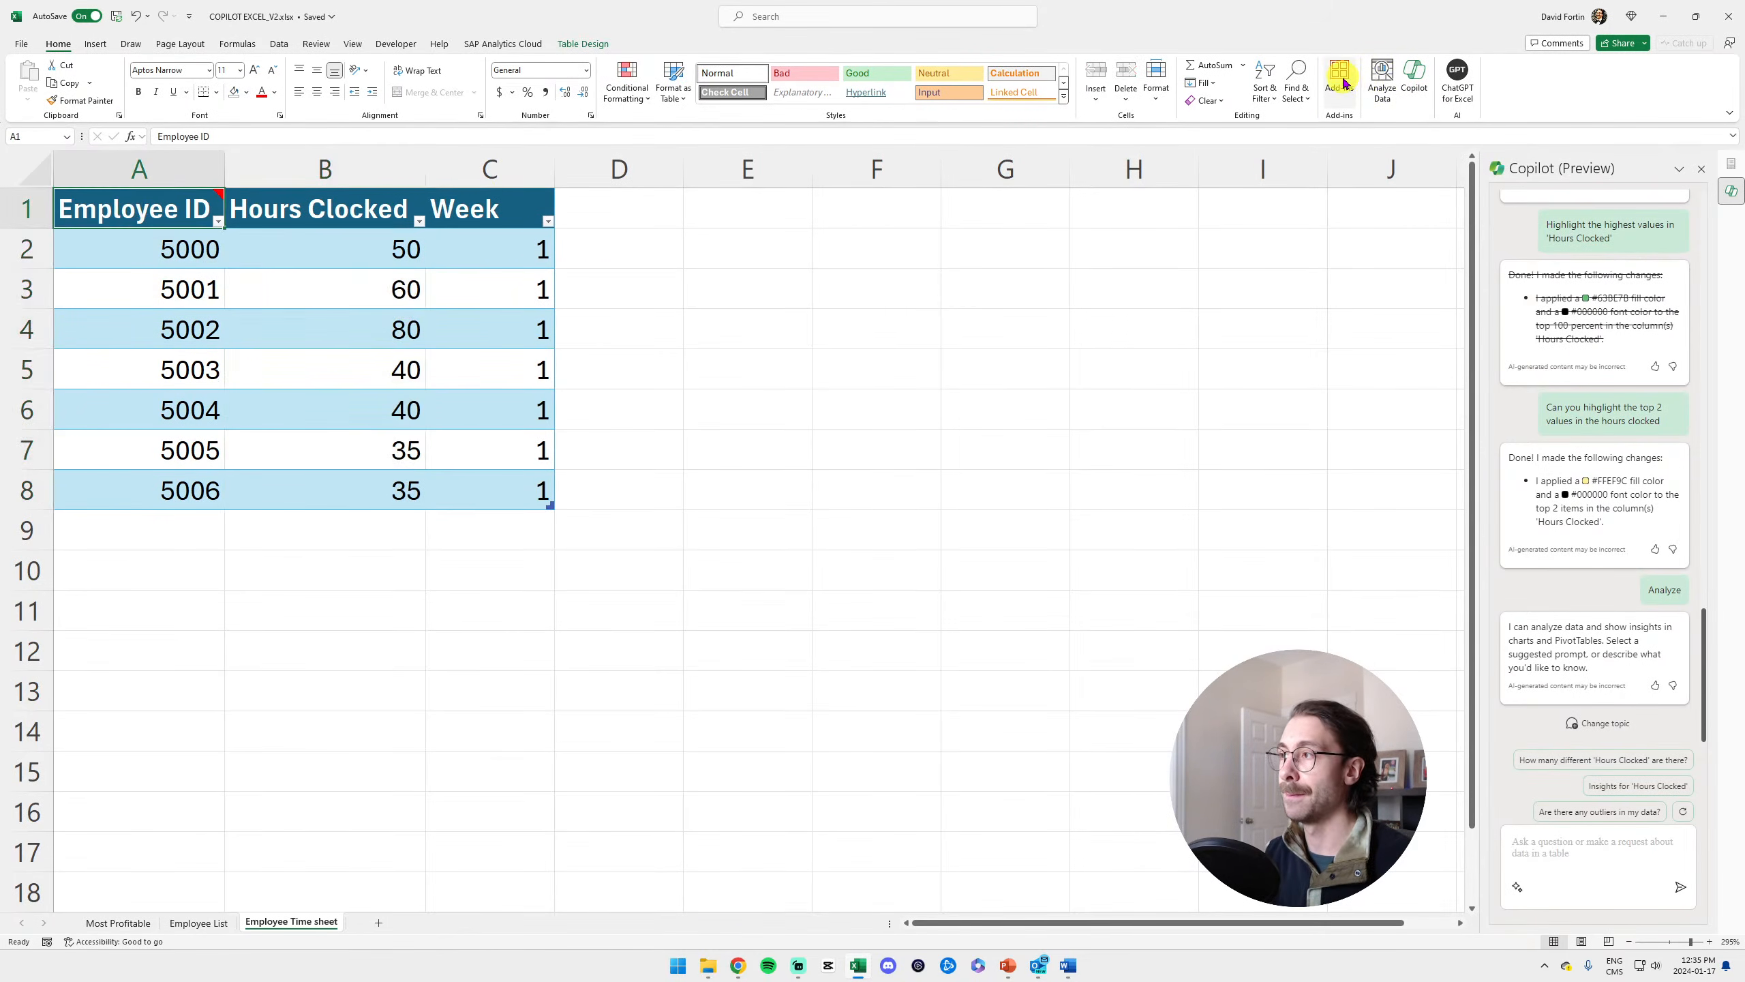
click(1380, 73)
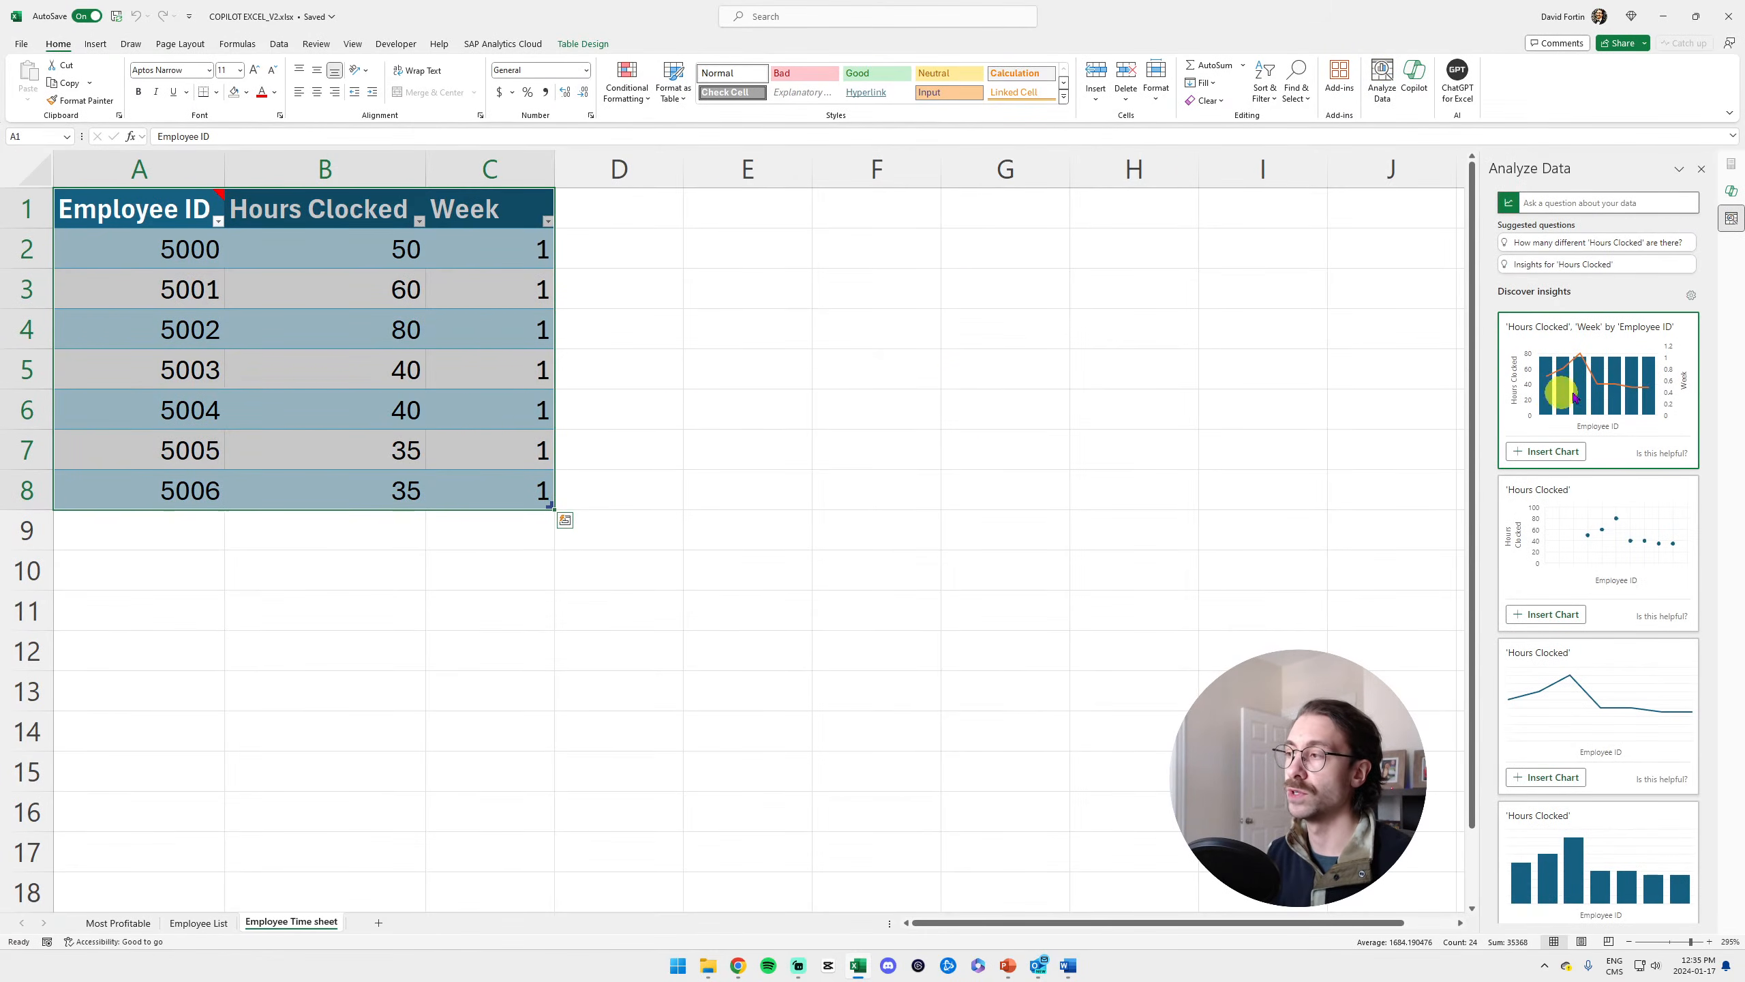
click(1551, 454)
click(947, 576)
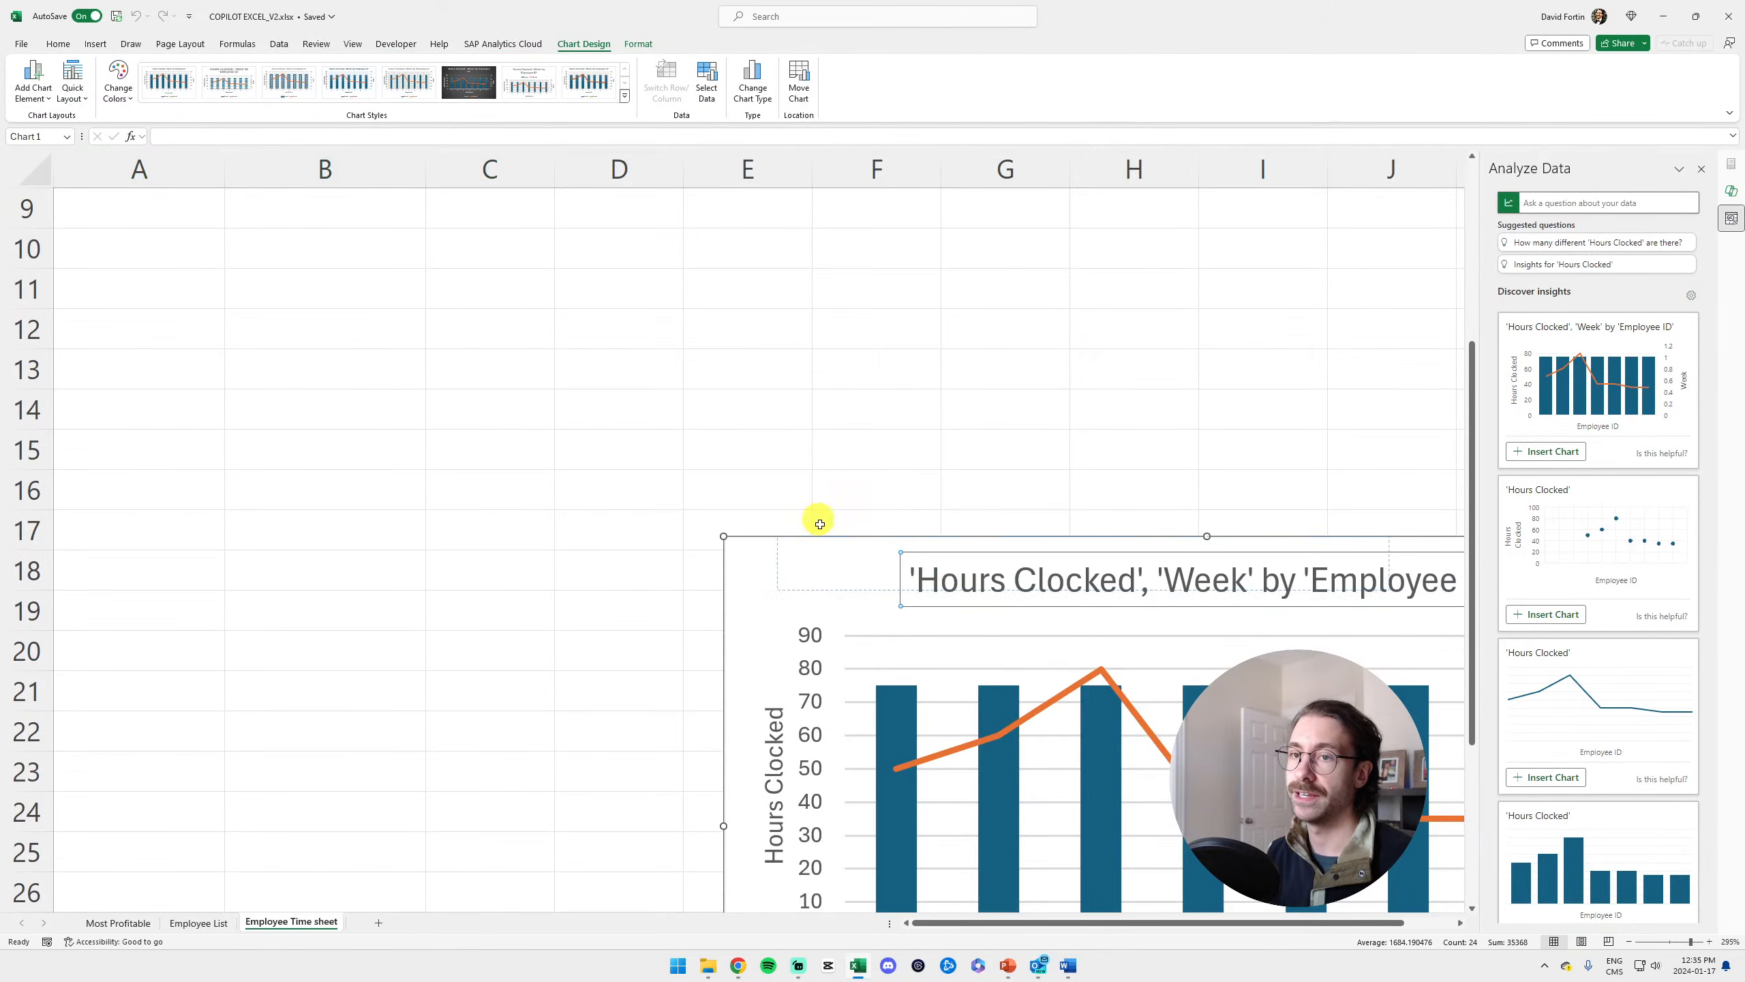
Move the inserted chart to just below the time sheet table, starting around row 10, and view it in full
click(808, 557)
drag(761, 567, 426, 283)
scroll(481, 296, up, 3)
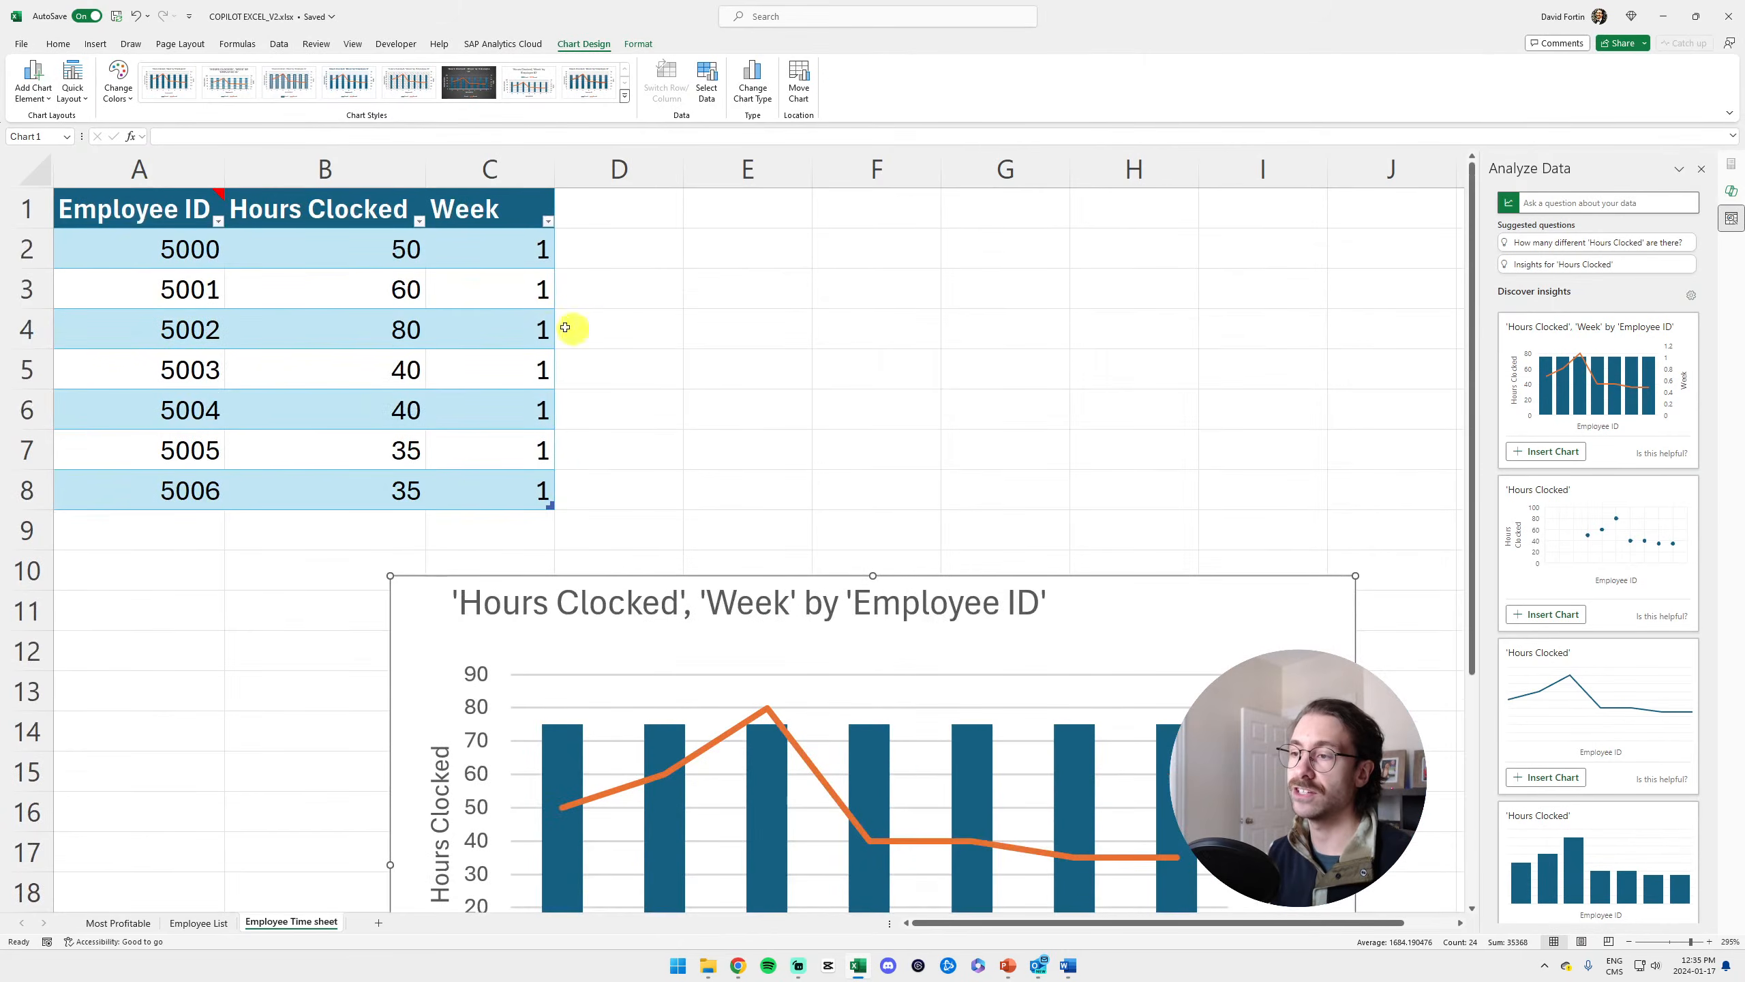
scroll(660, 337, down, 2)
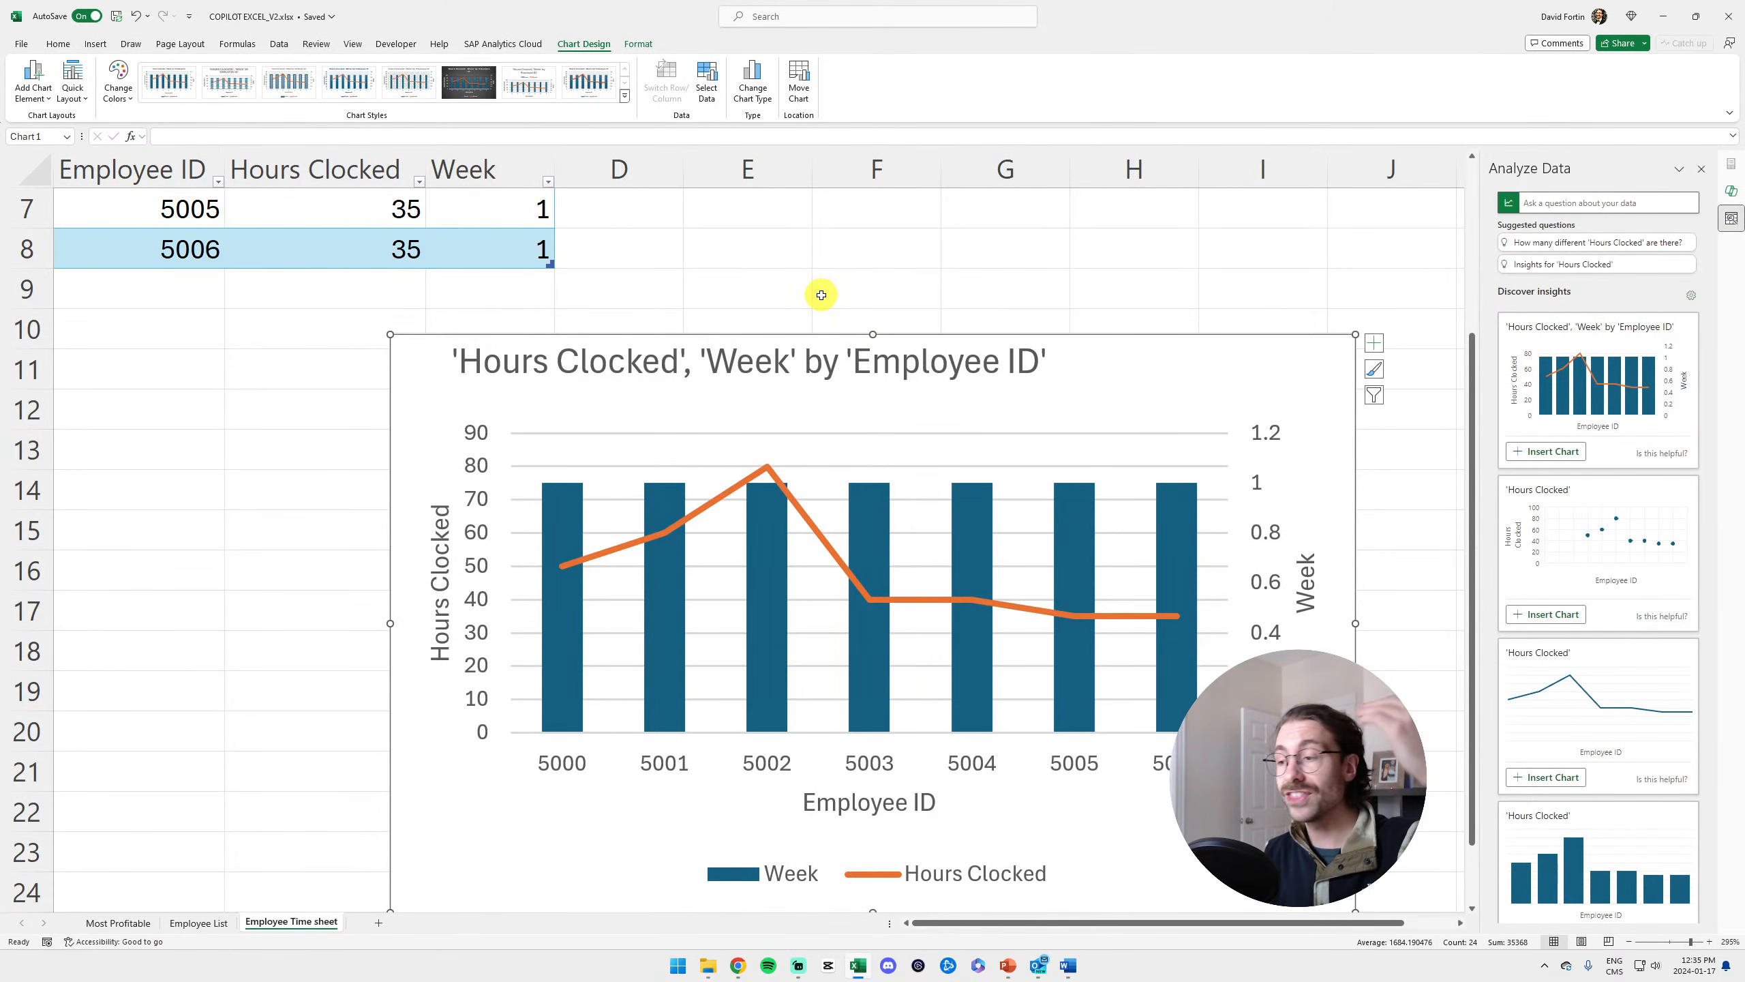
Search the computer for "onenote" and open the OneNote app
key(super)
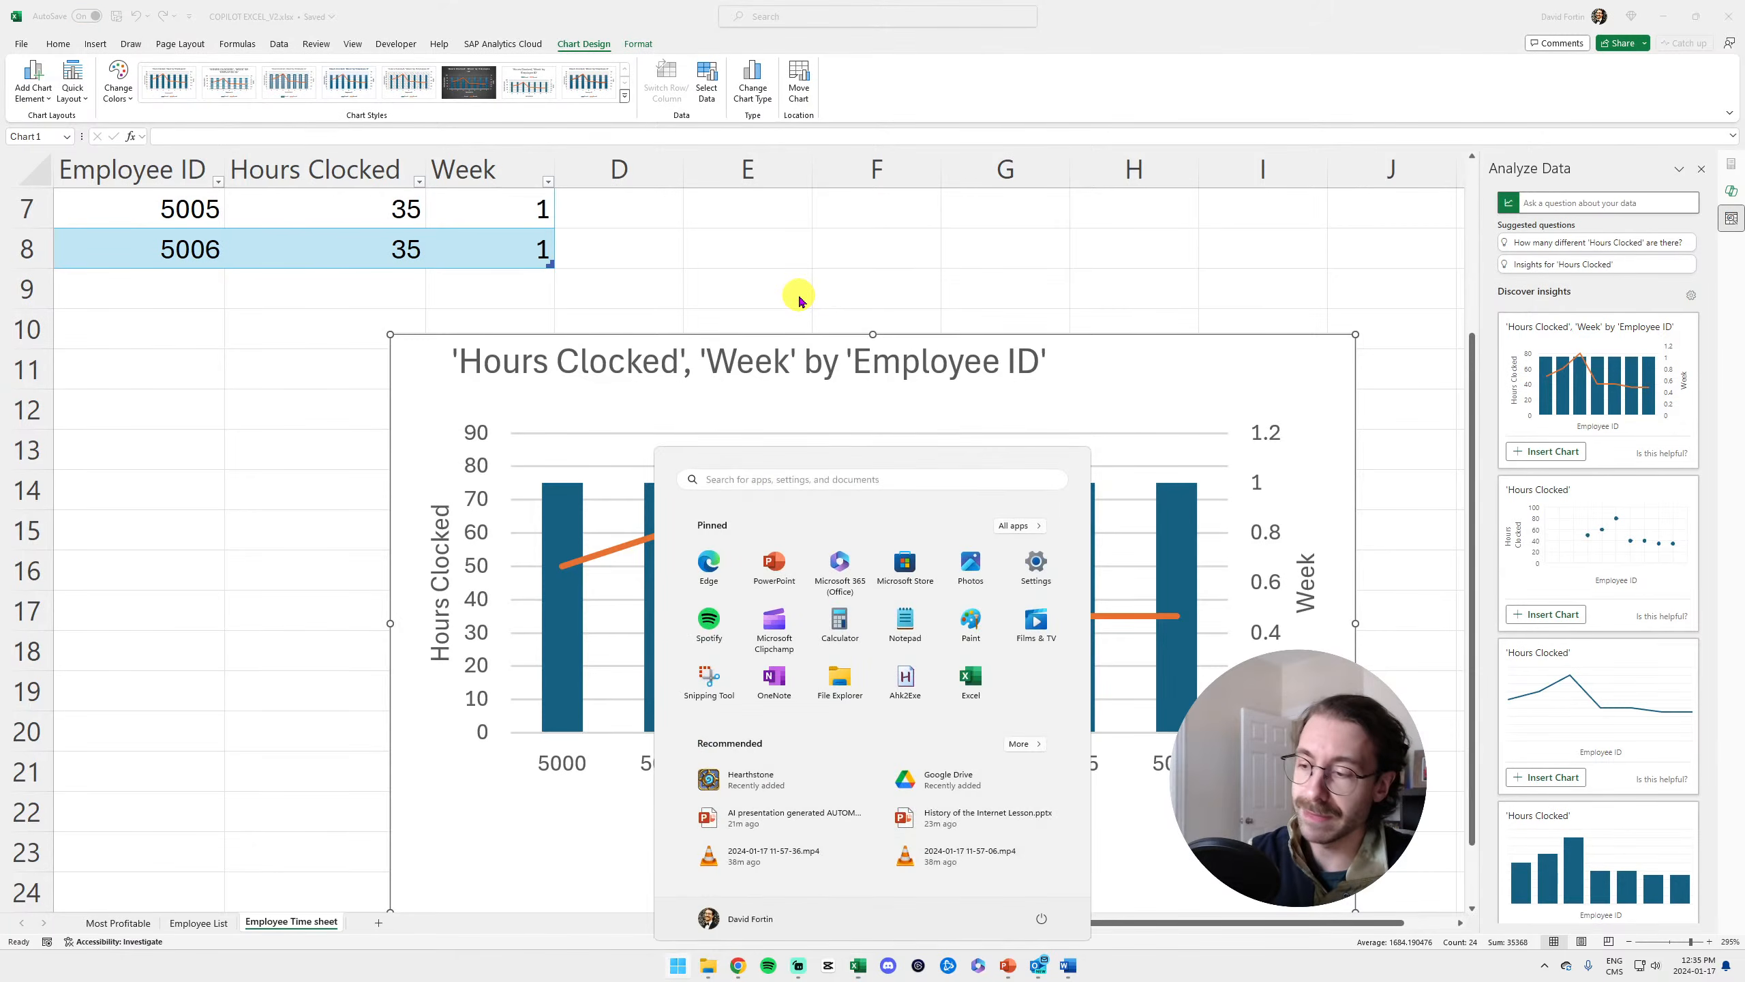
text(onenote)
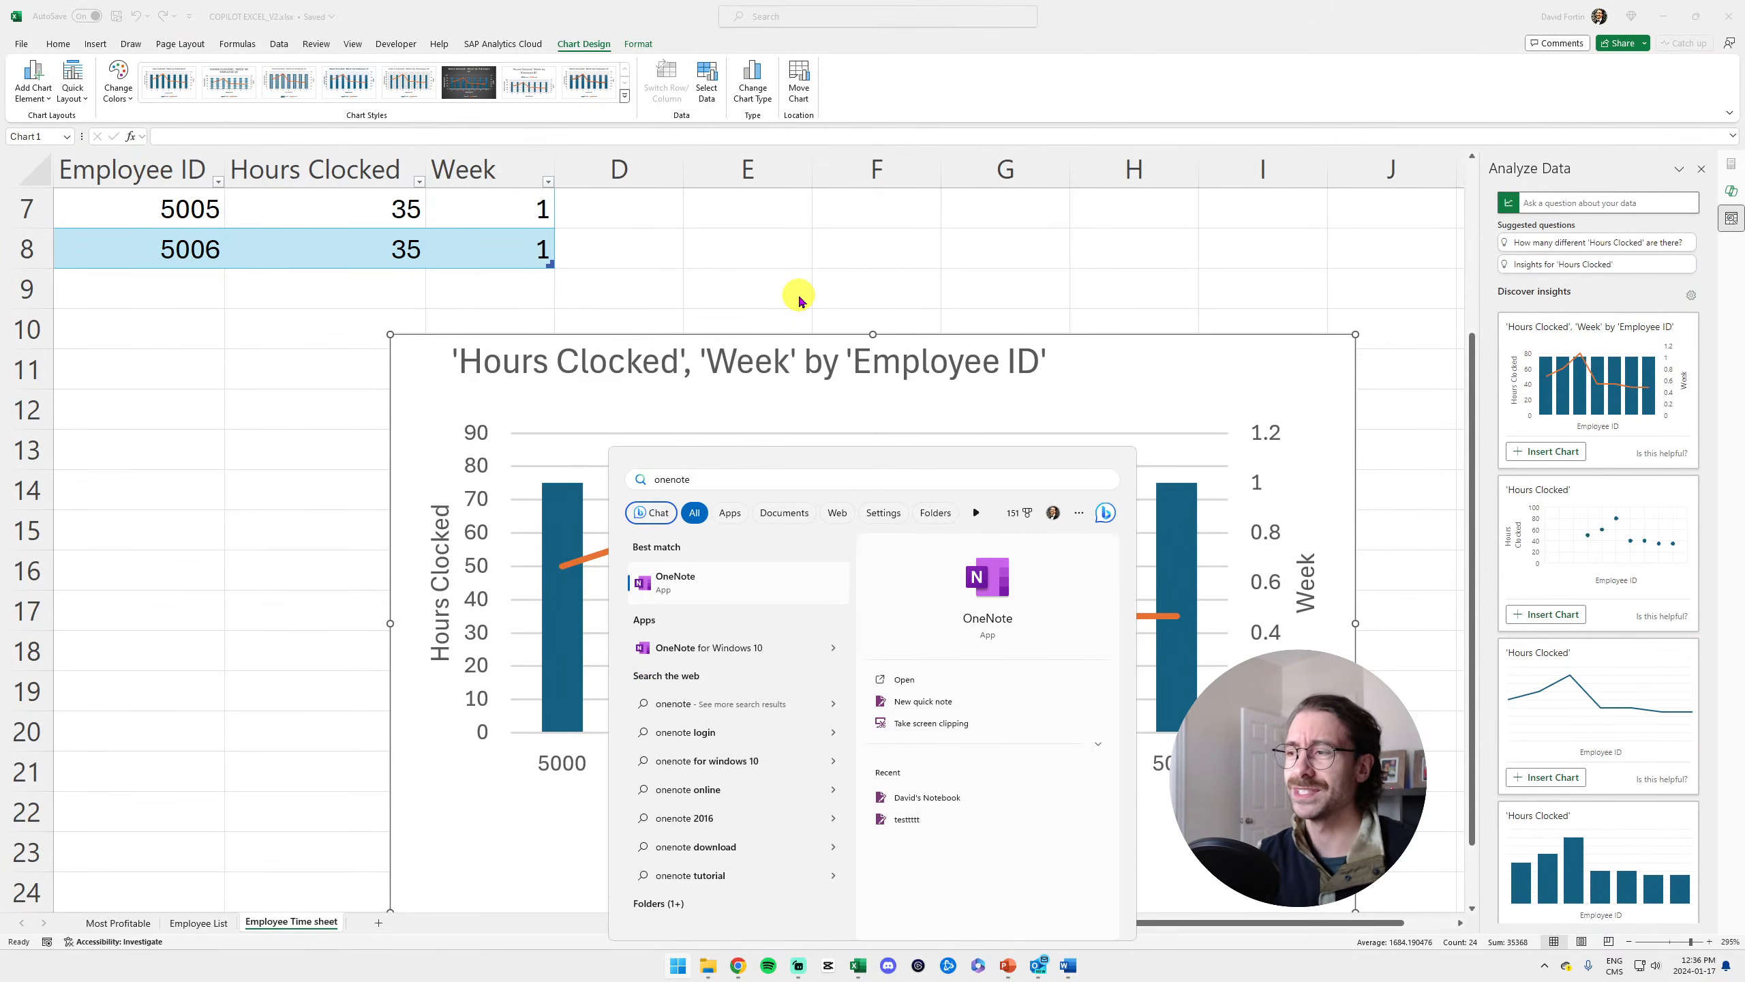
key(Return)
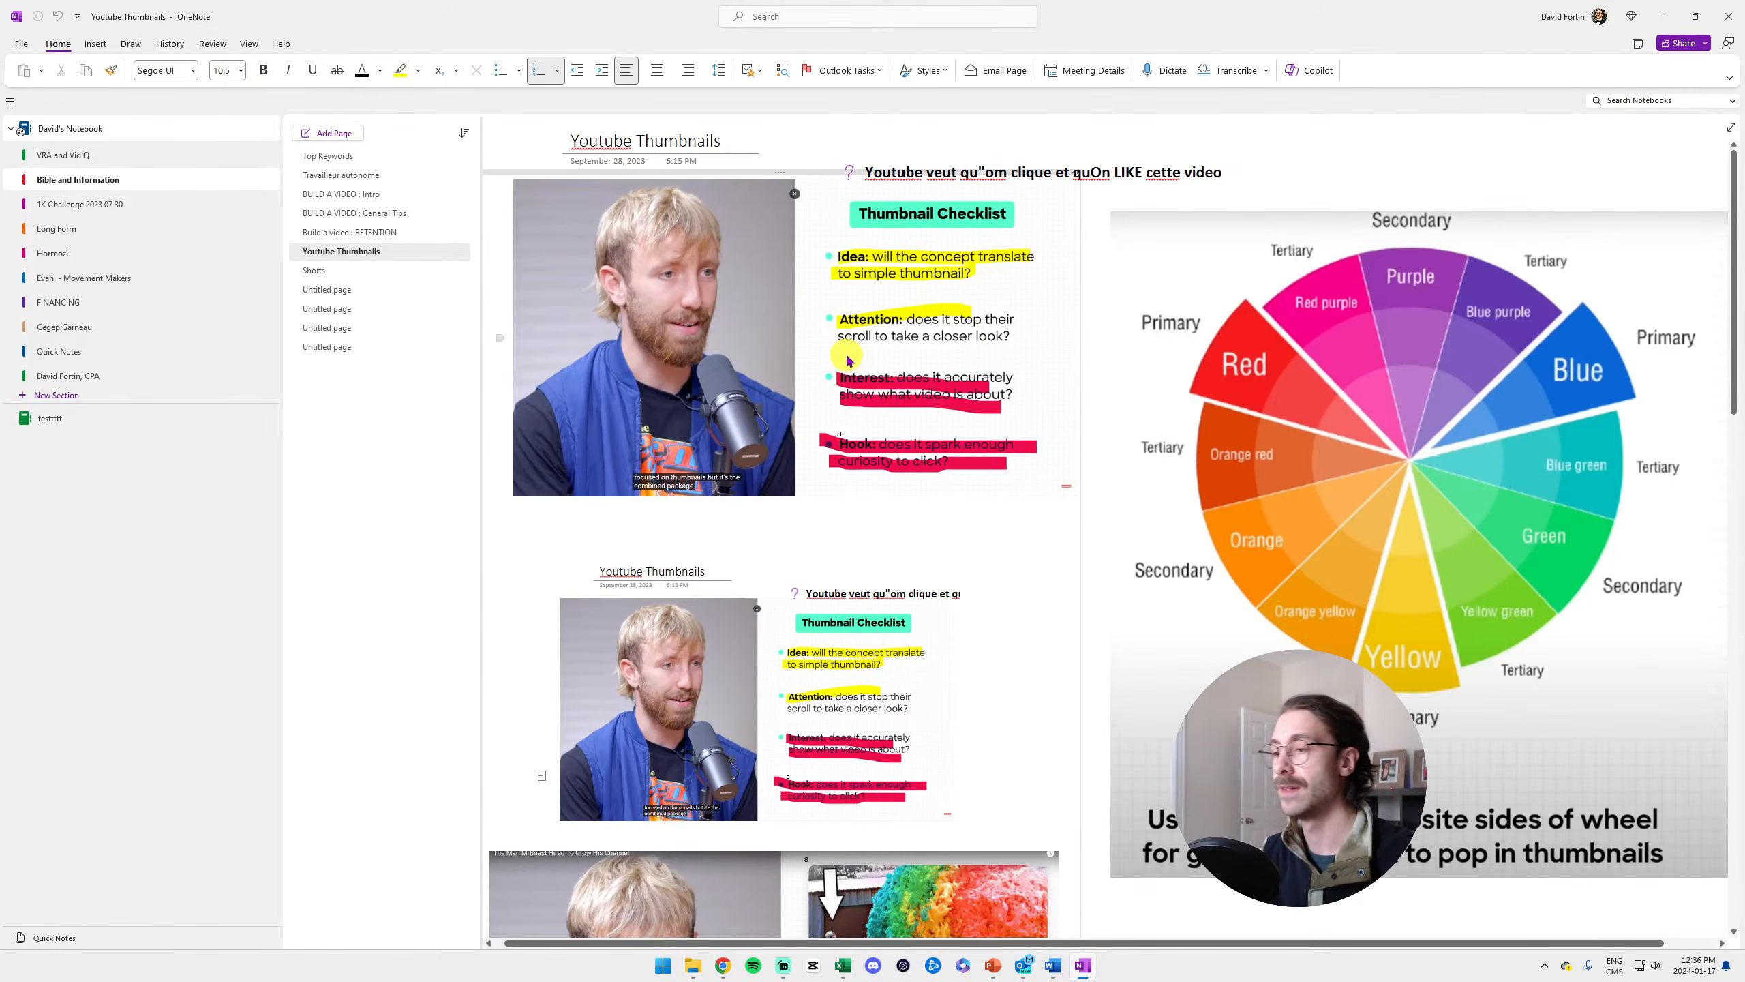
Delete the selected content at the end of the Youtube Thumbnails page and return to the start of the page
scroll(825, 313, down, 20)
drag(1034, 614, 577, 511)
key(Delete)
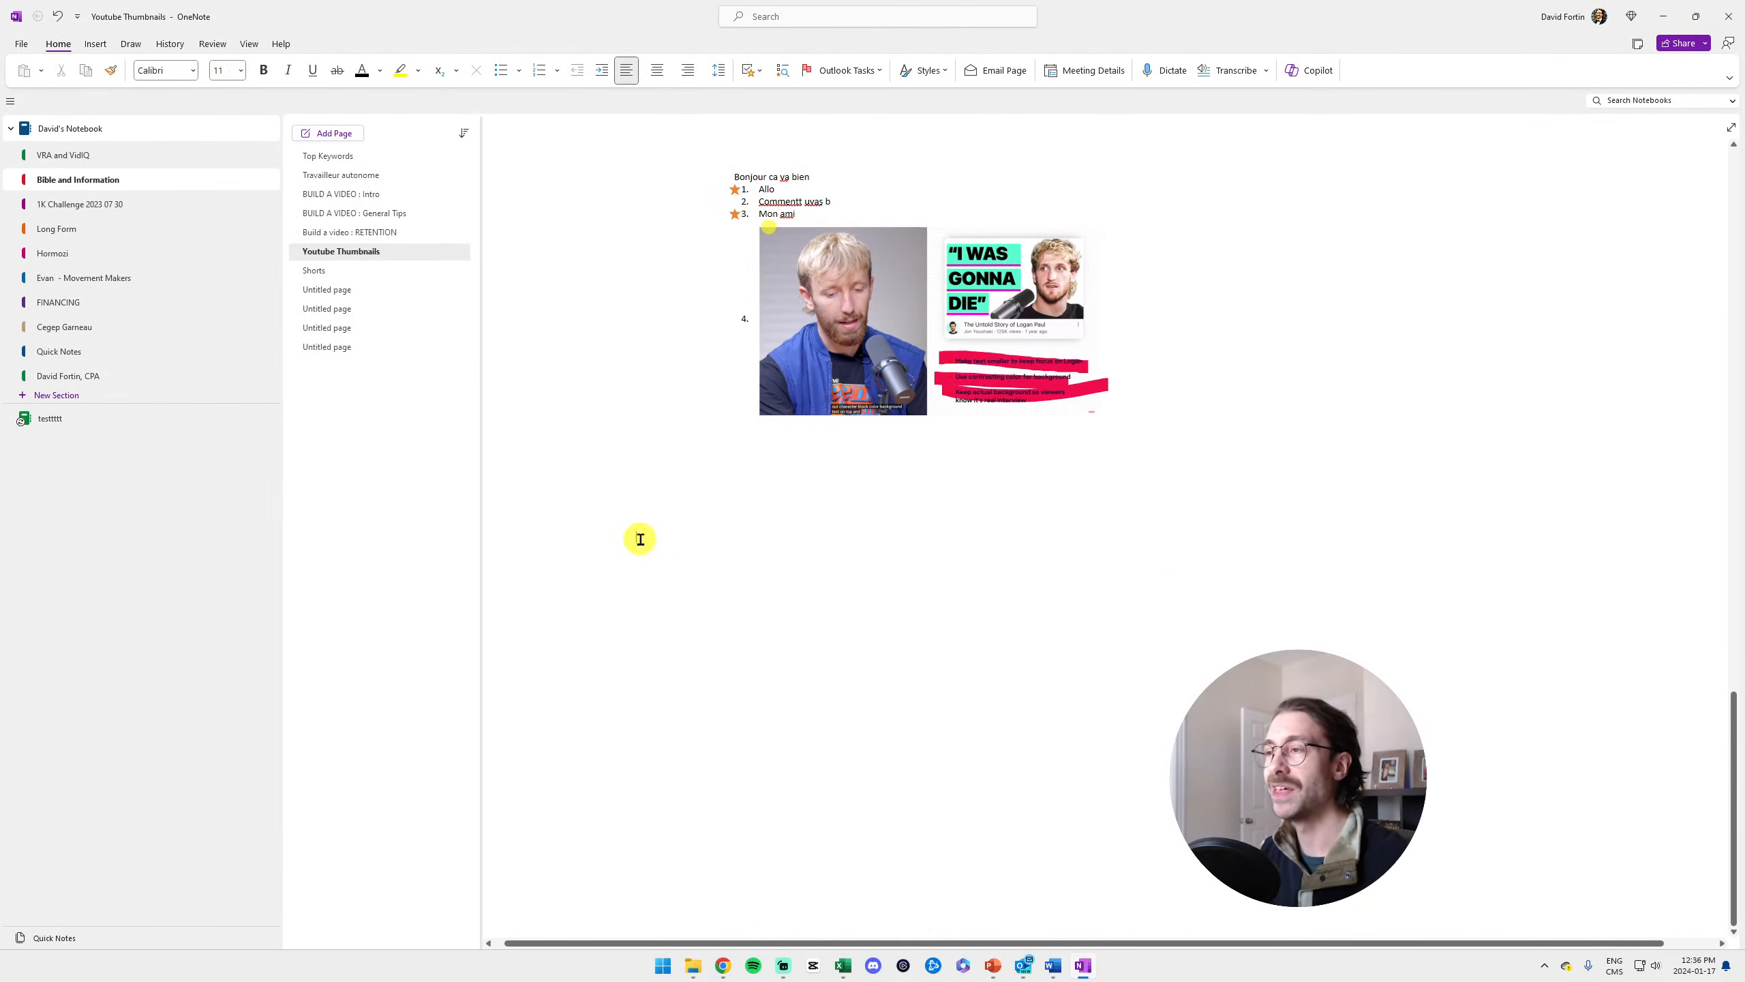
scroll(677, 507, up, 20)
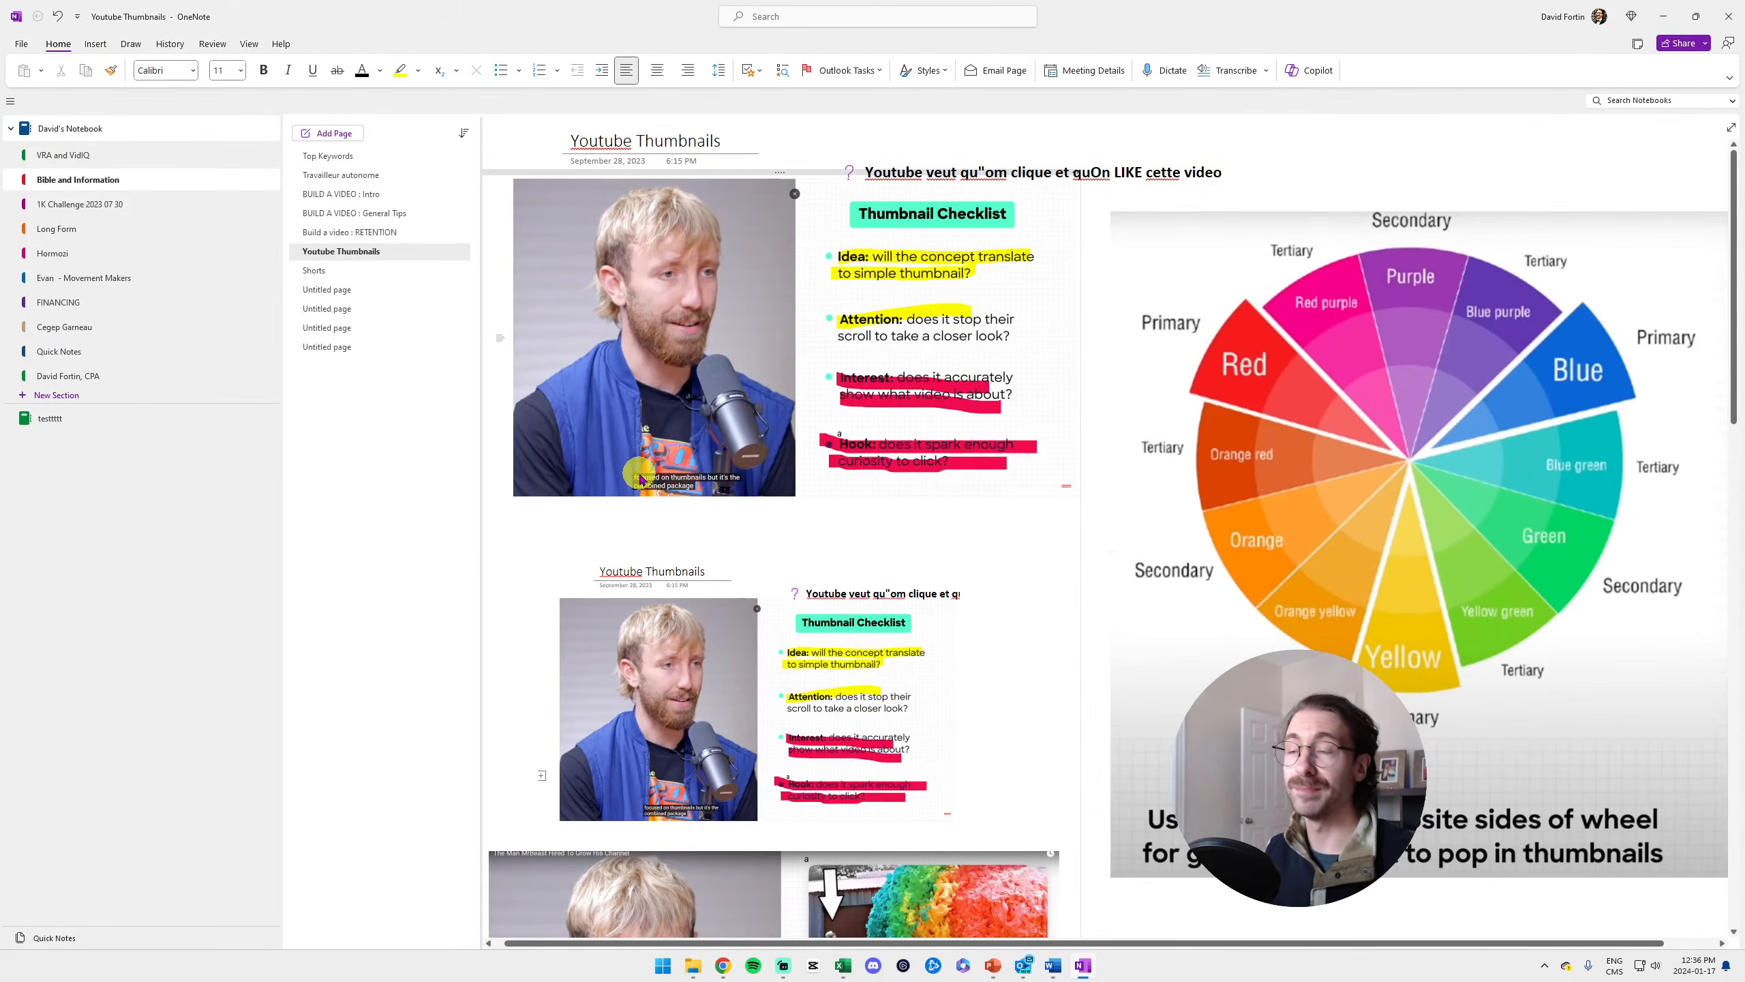
Look through the Session pages of the 1K Challenge 2023 07 30 section and return to the Bible and Information section
click(106, 203)
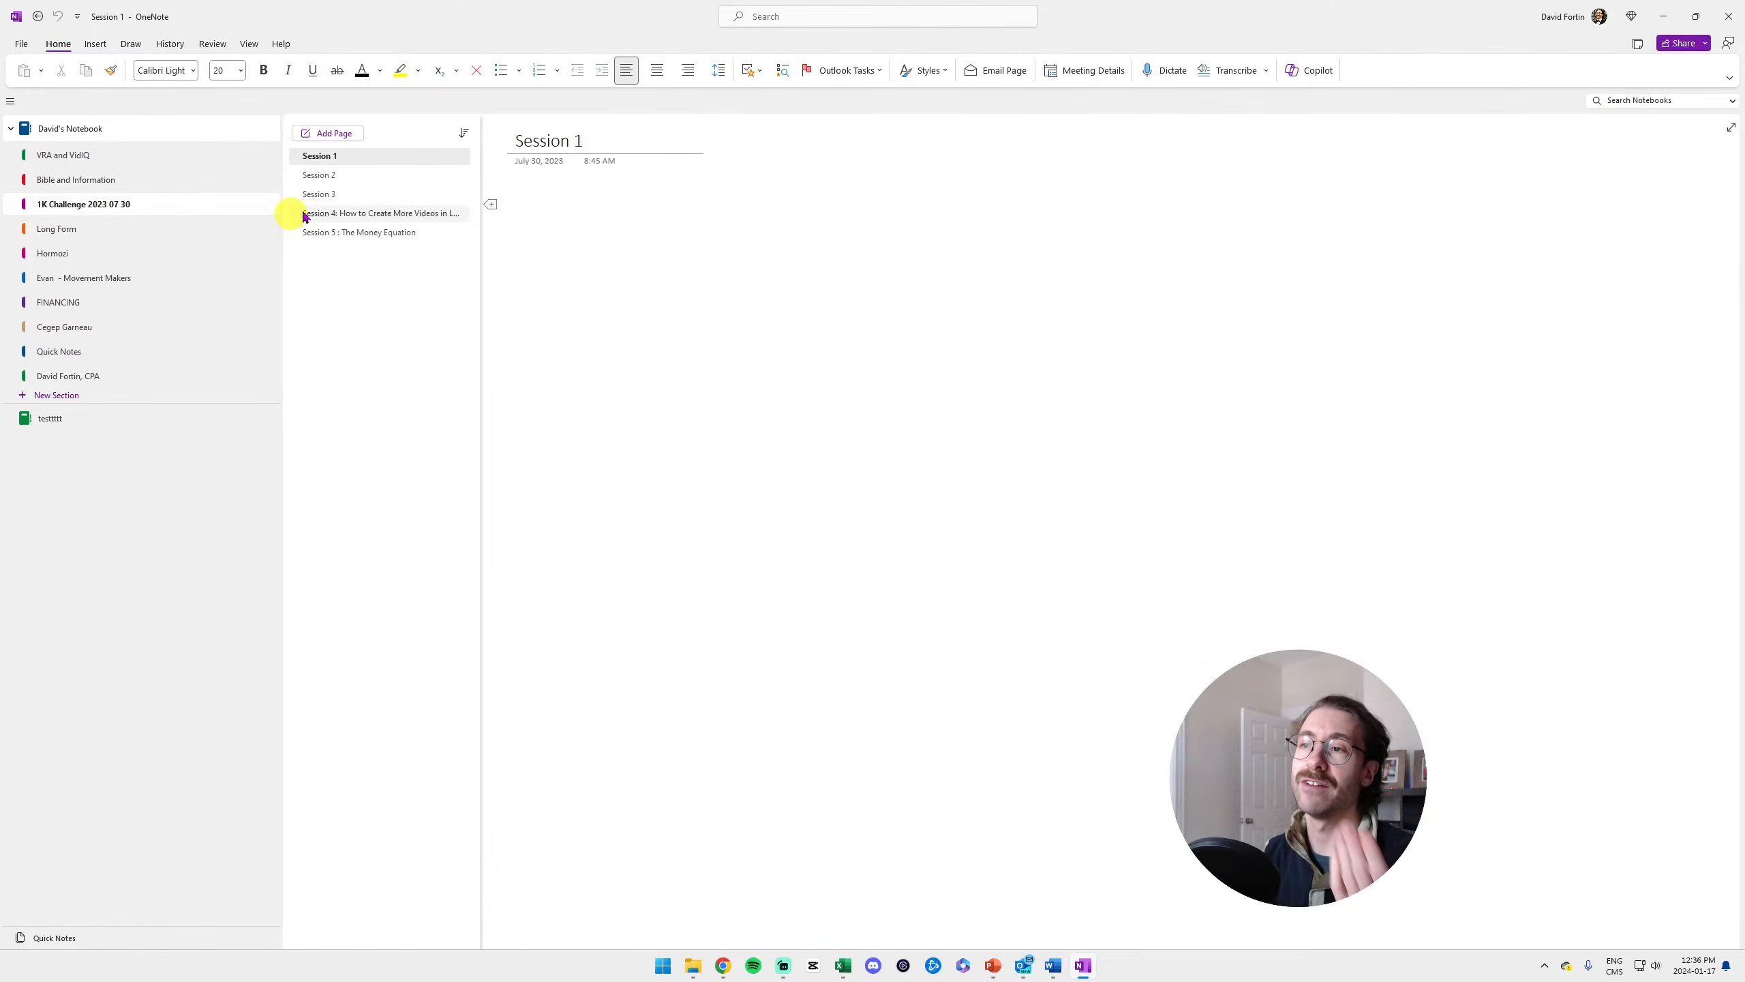
click(343, 177)
click(349, 195)
click(357, 214)
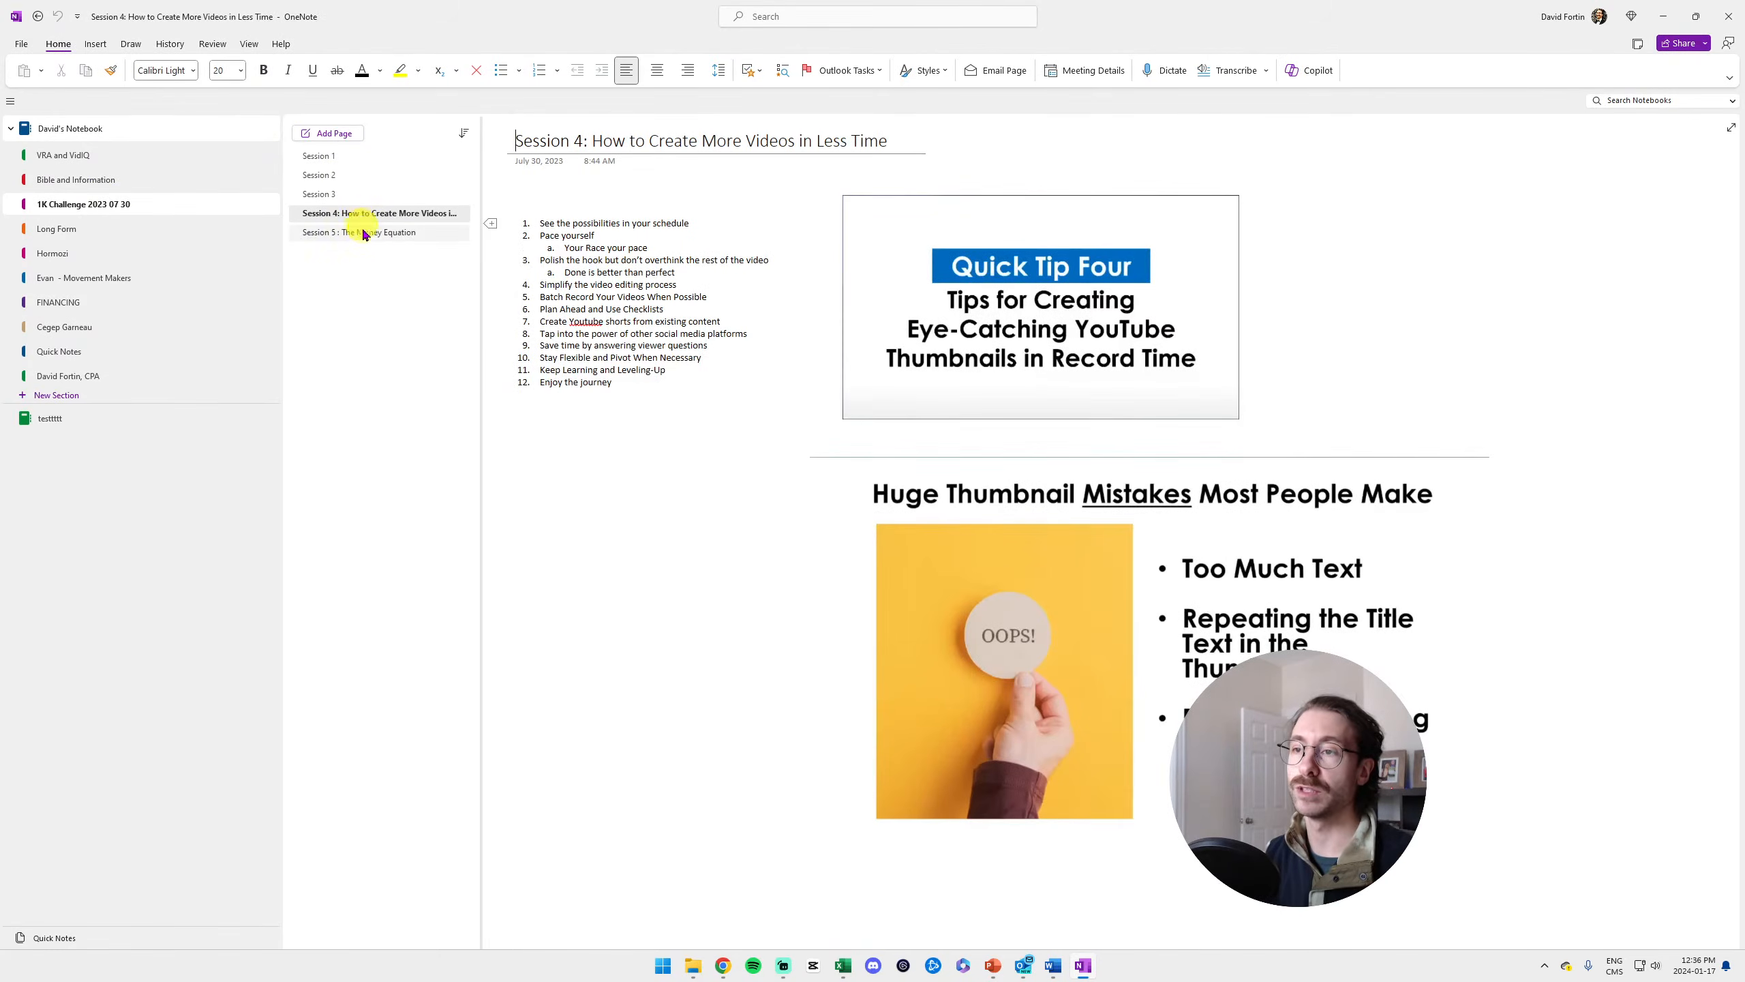
click(364, 236)
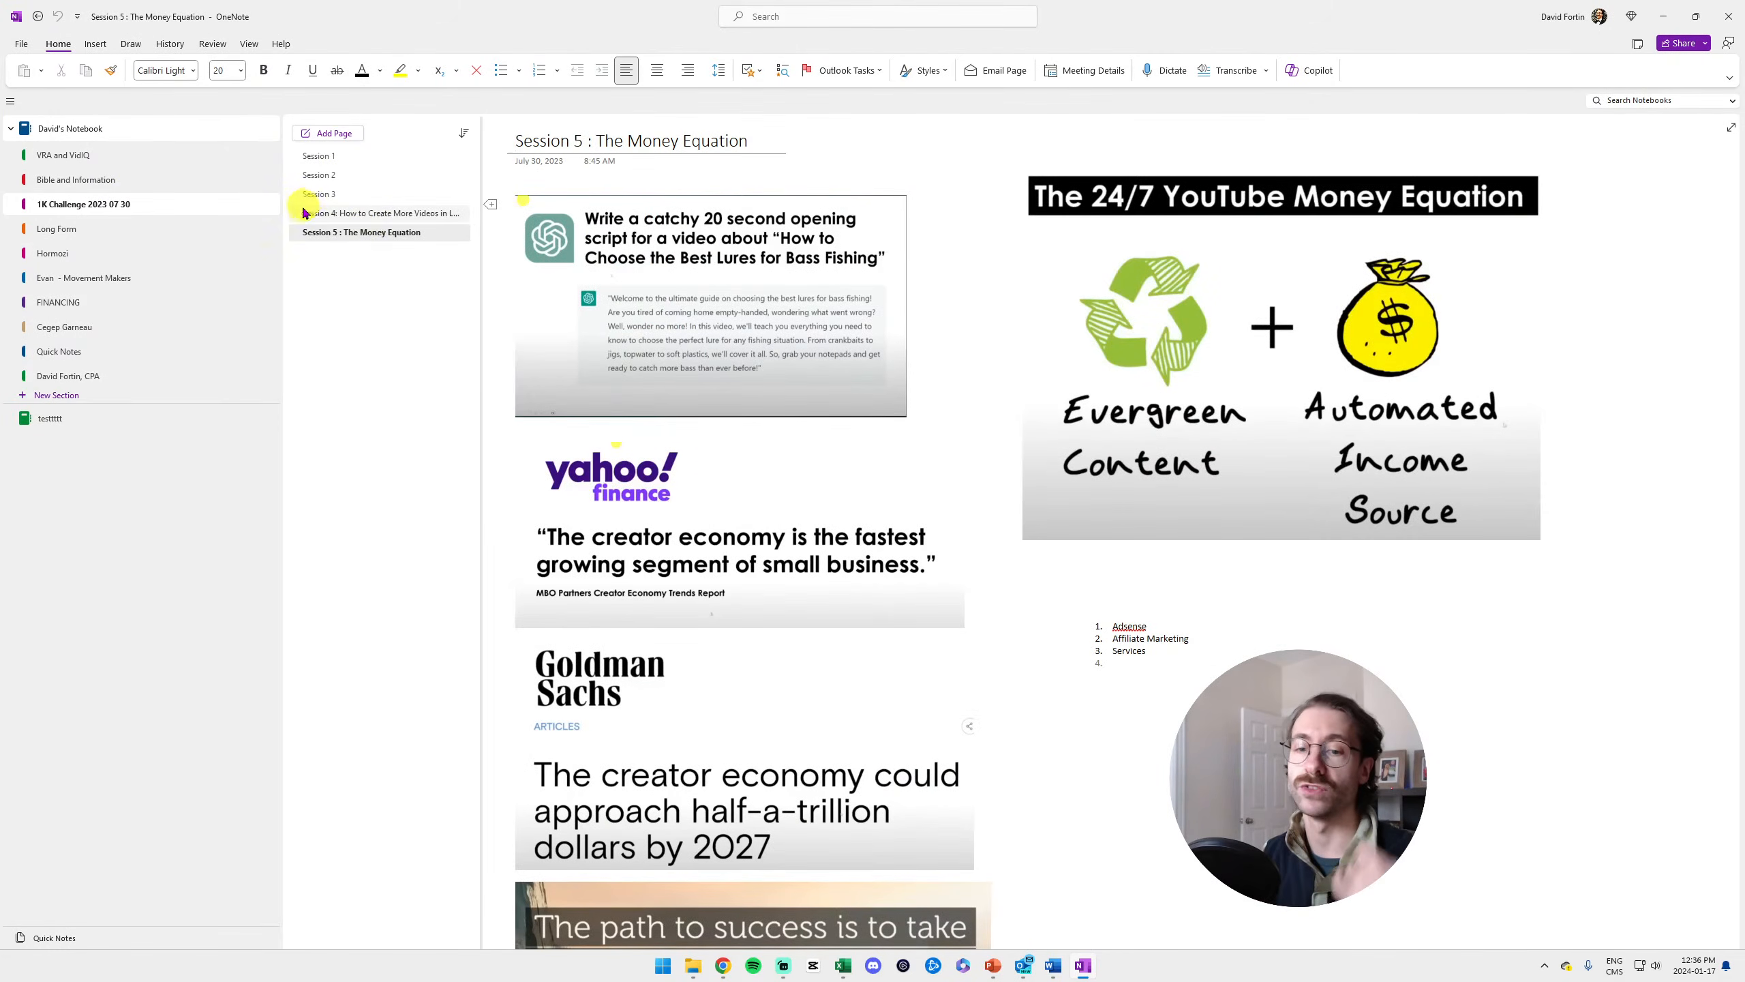
click(124, 183)
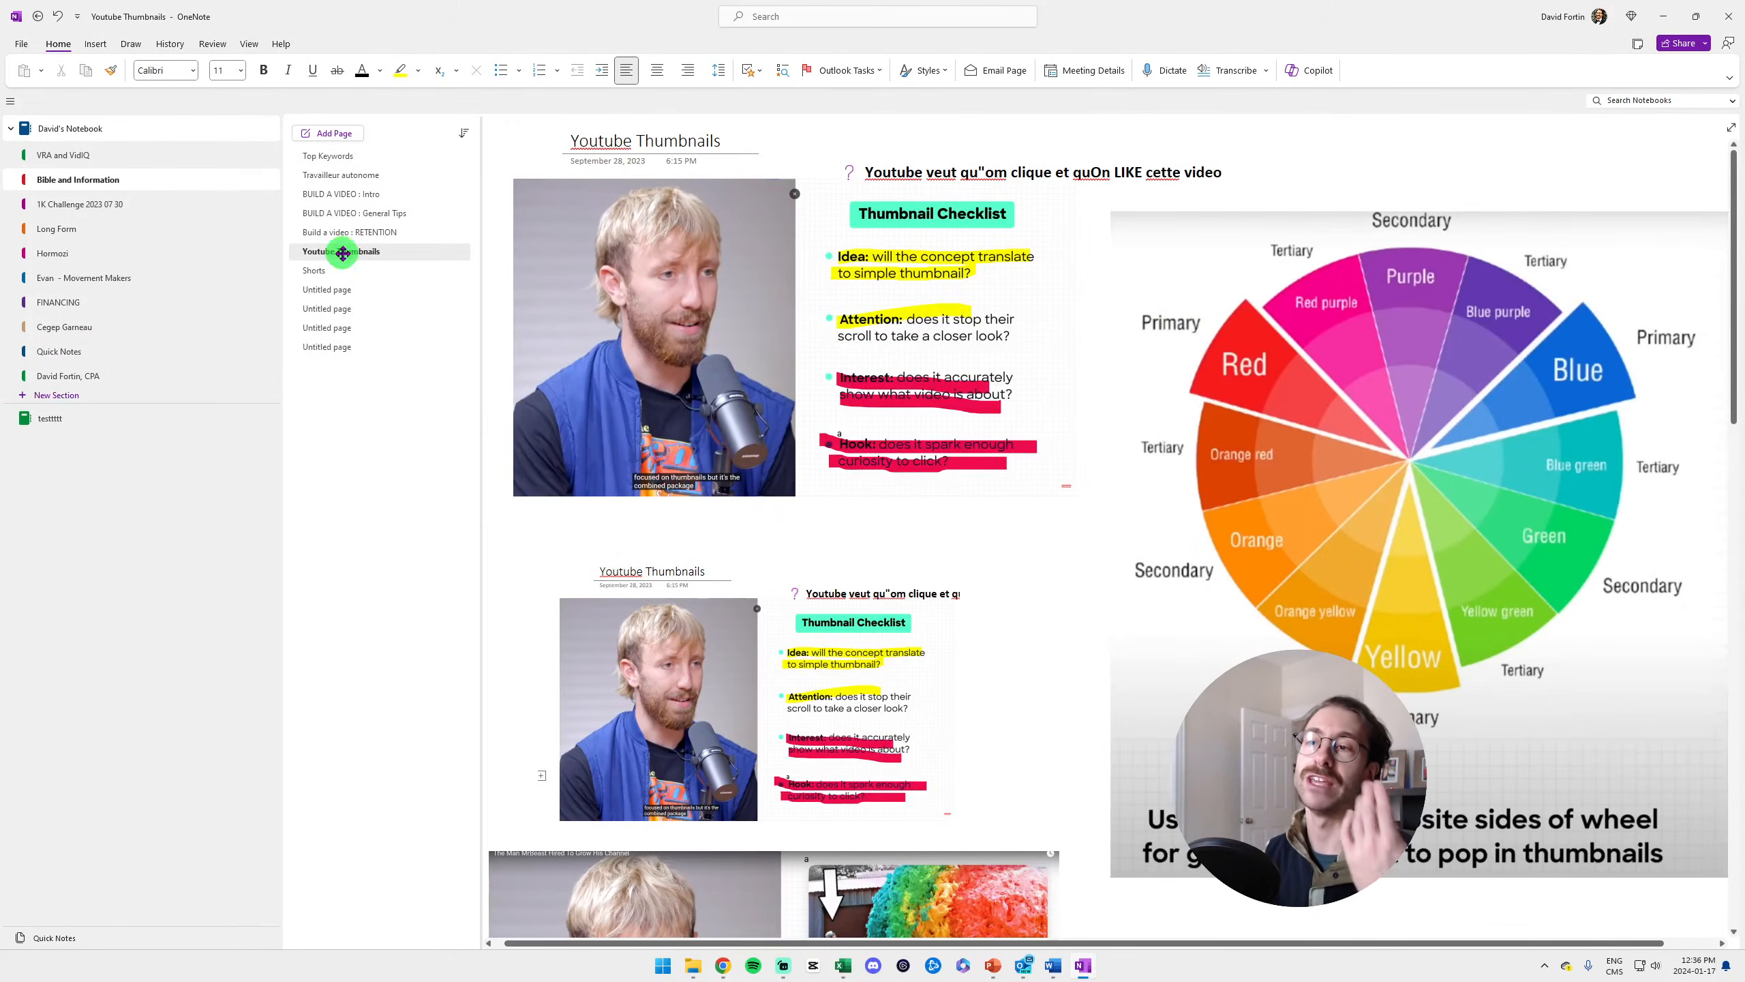
Place the cursor in the blank area at the end of the Youtube Thumbnails page and open Copilot
scroll(805, 285, down, 20)
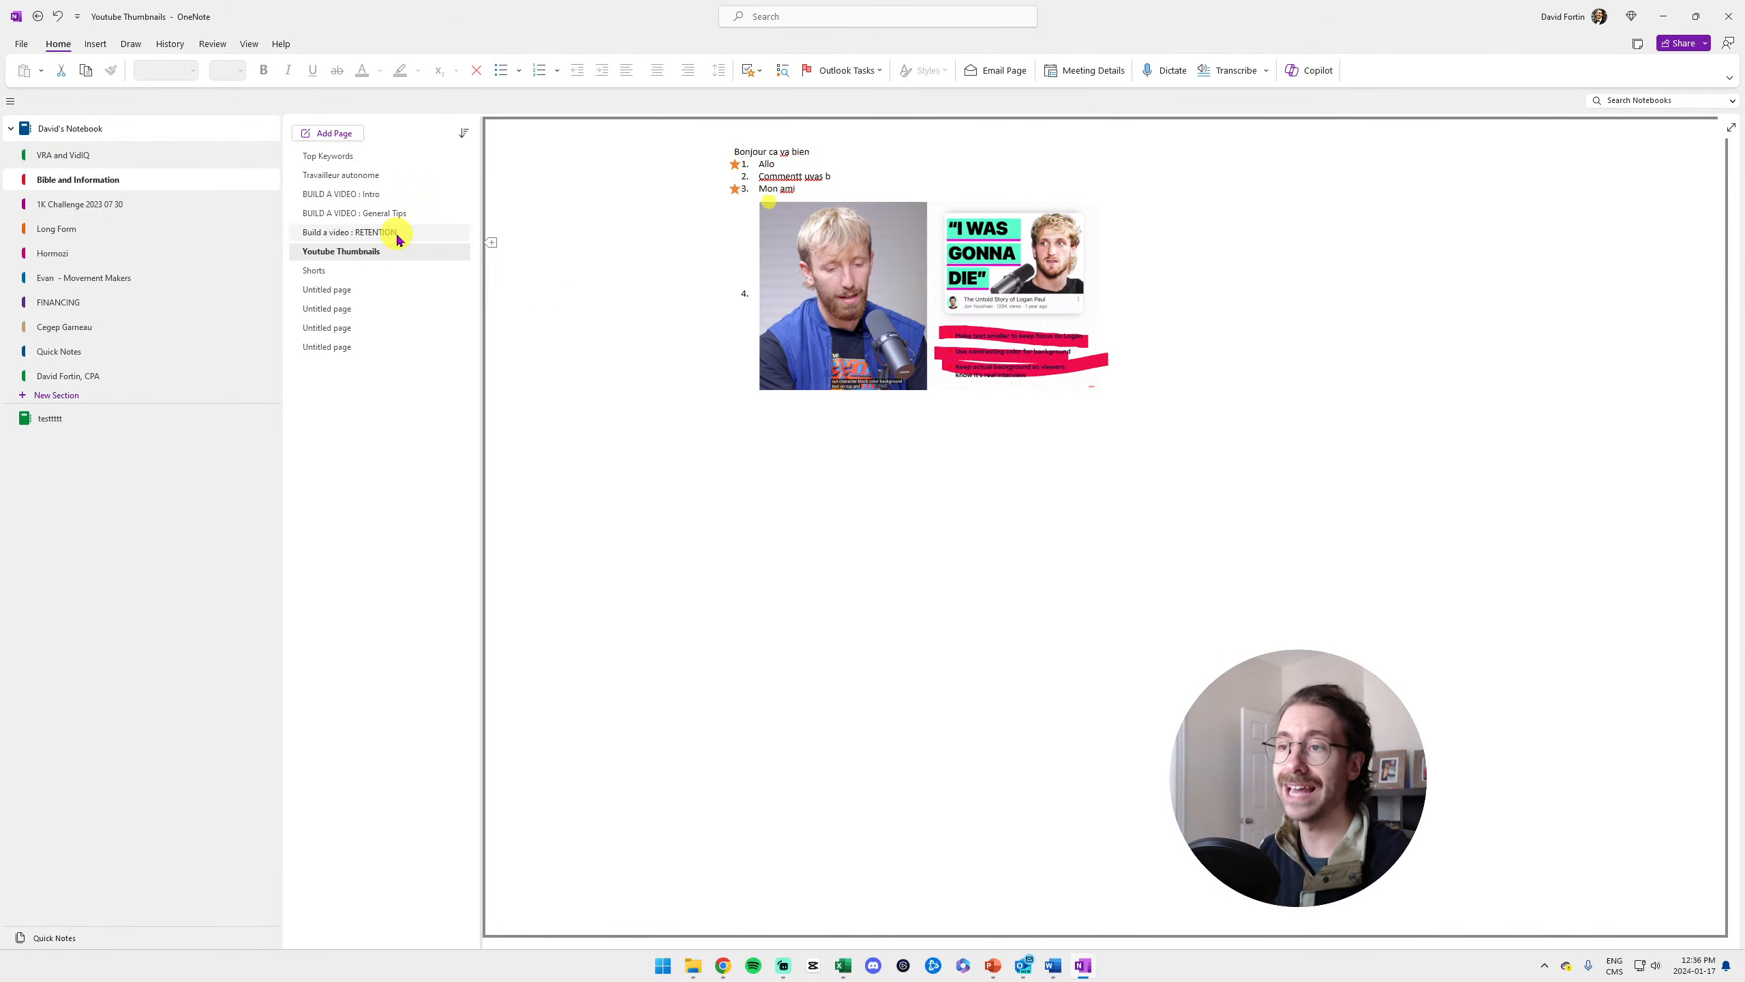
click(601, 463)
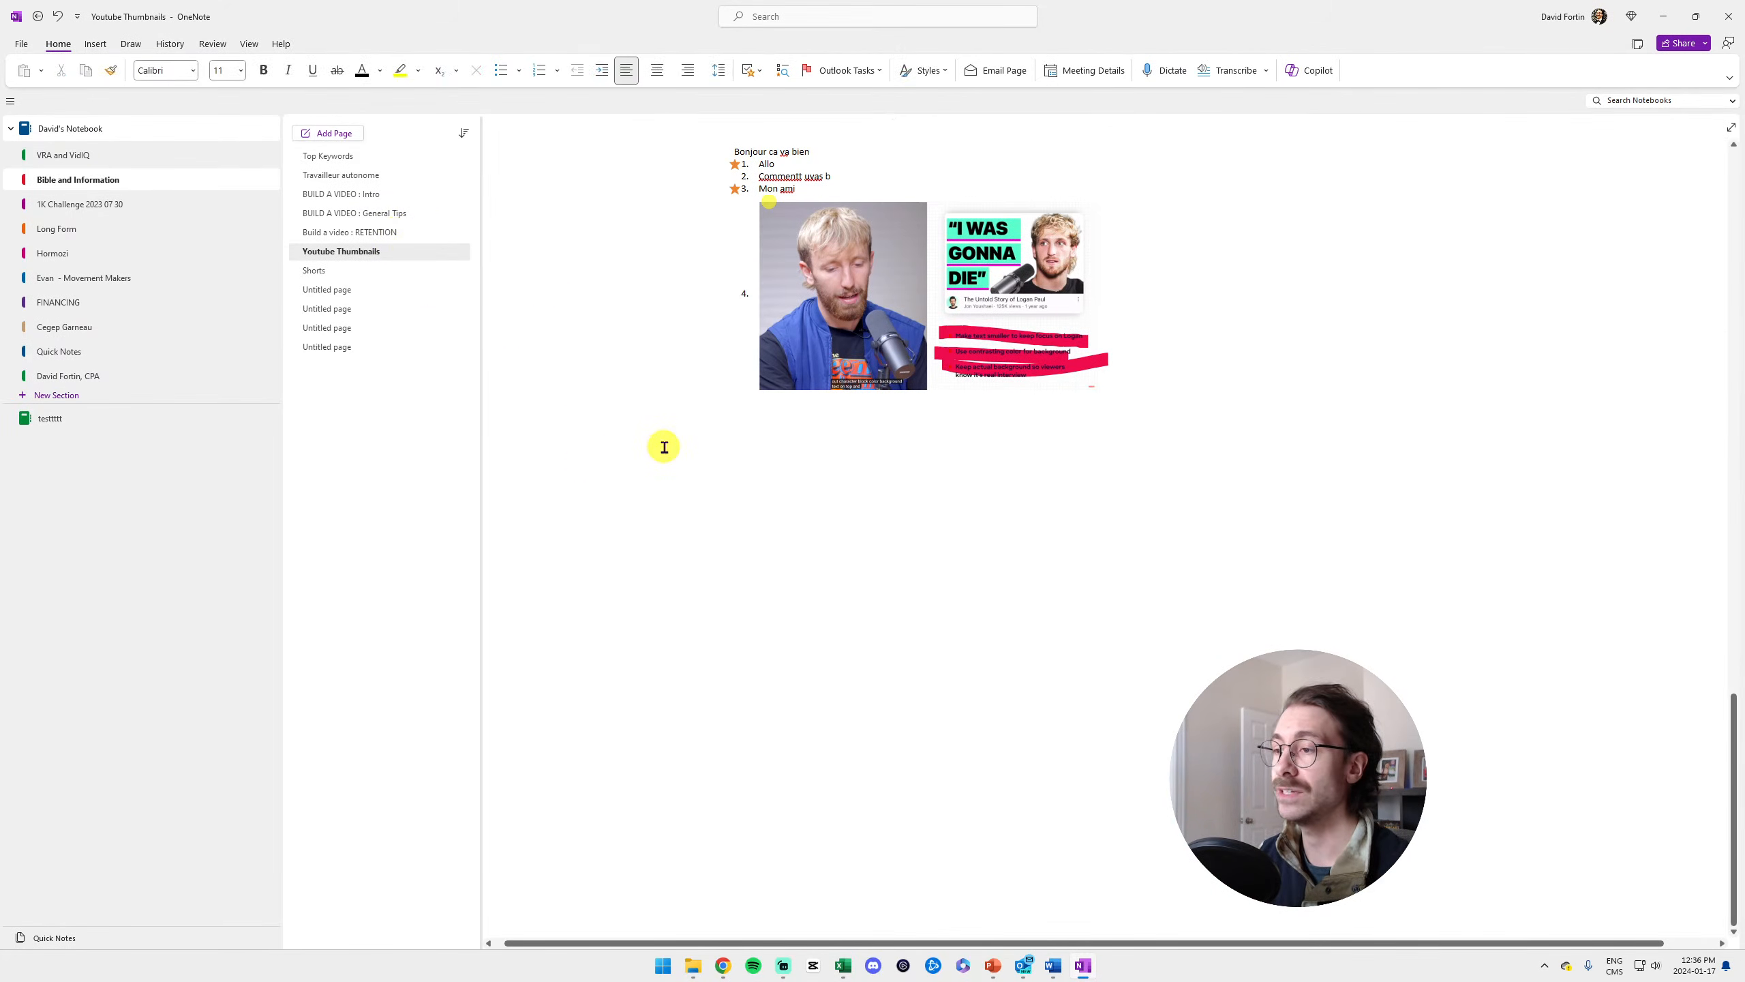
click(1309, 72)
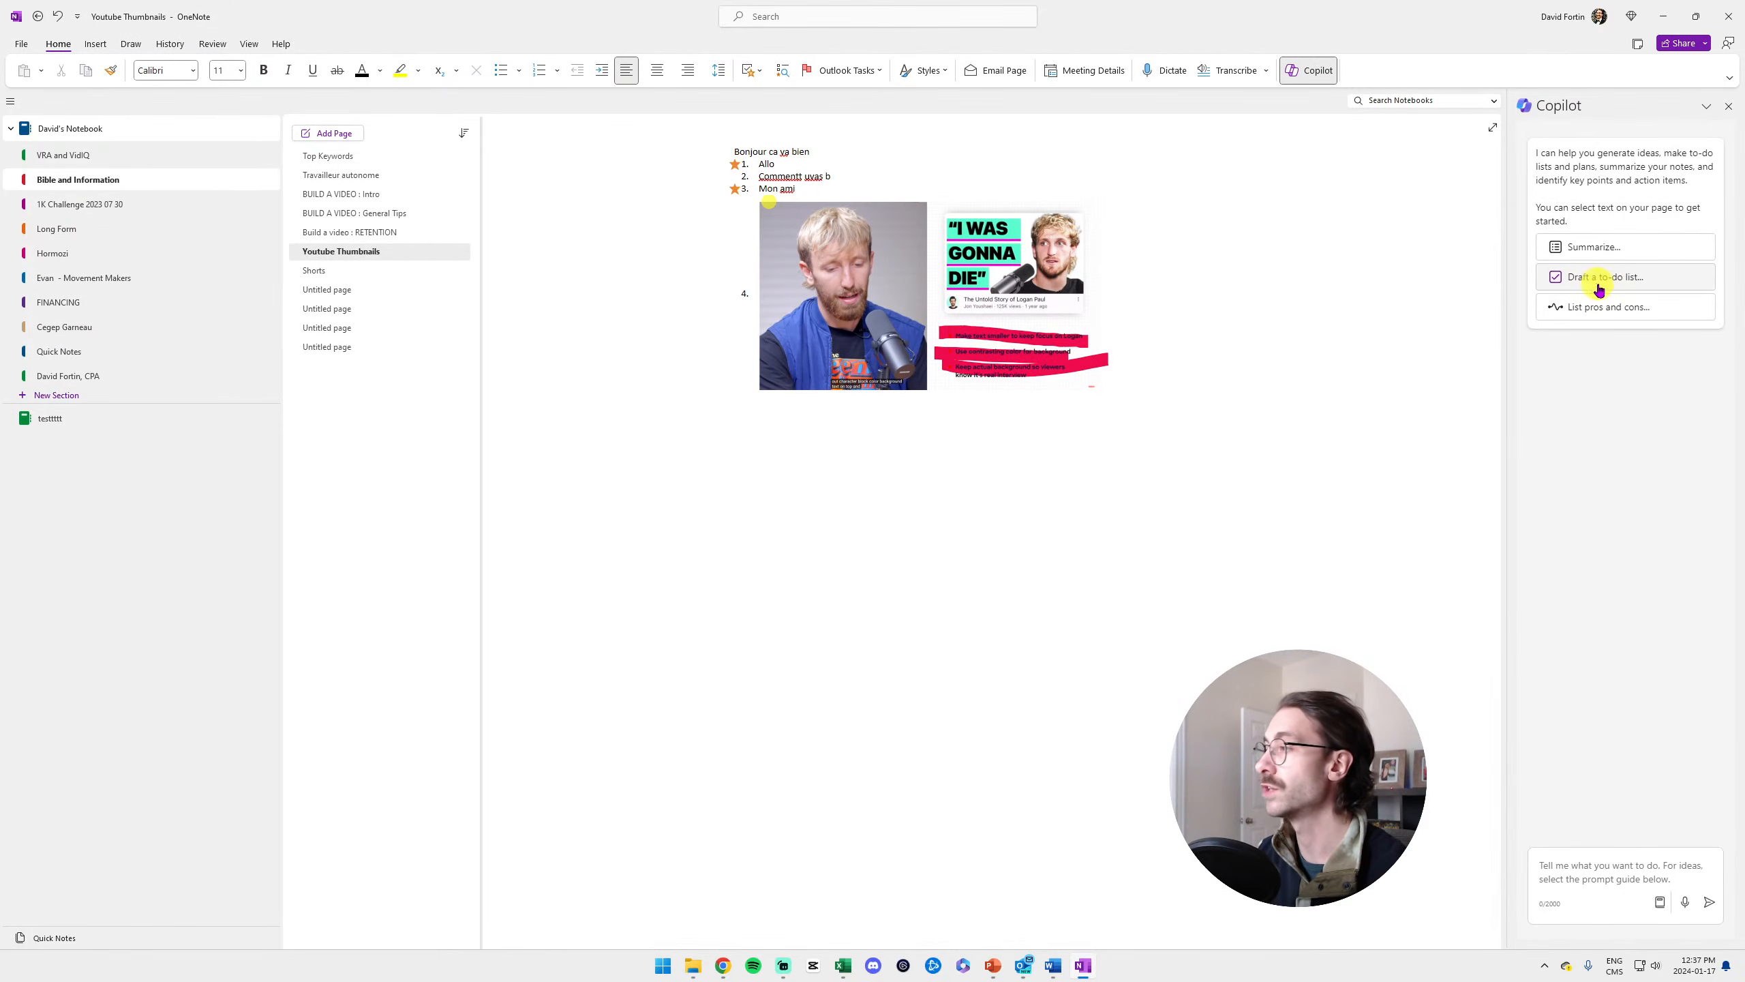
click(1608, 281)
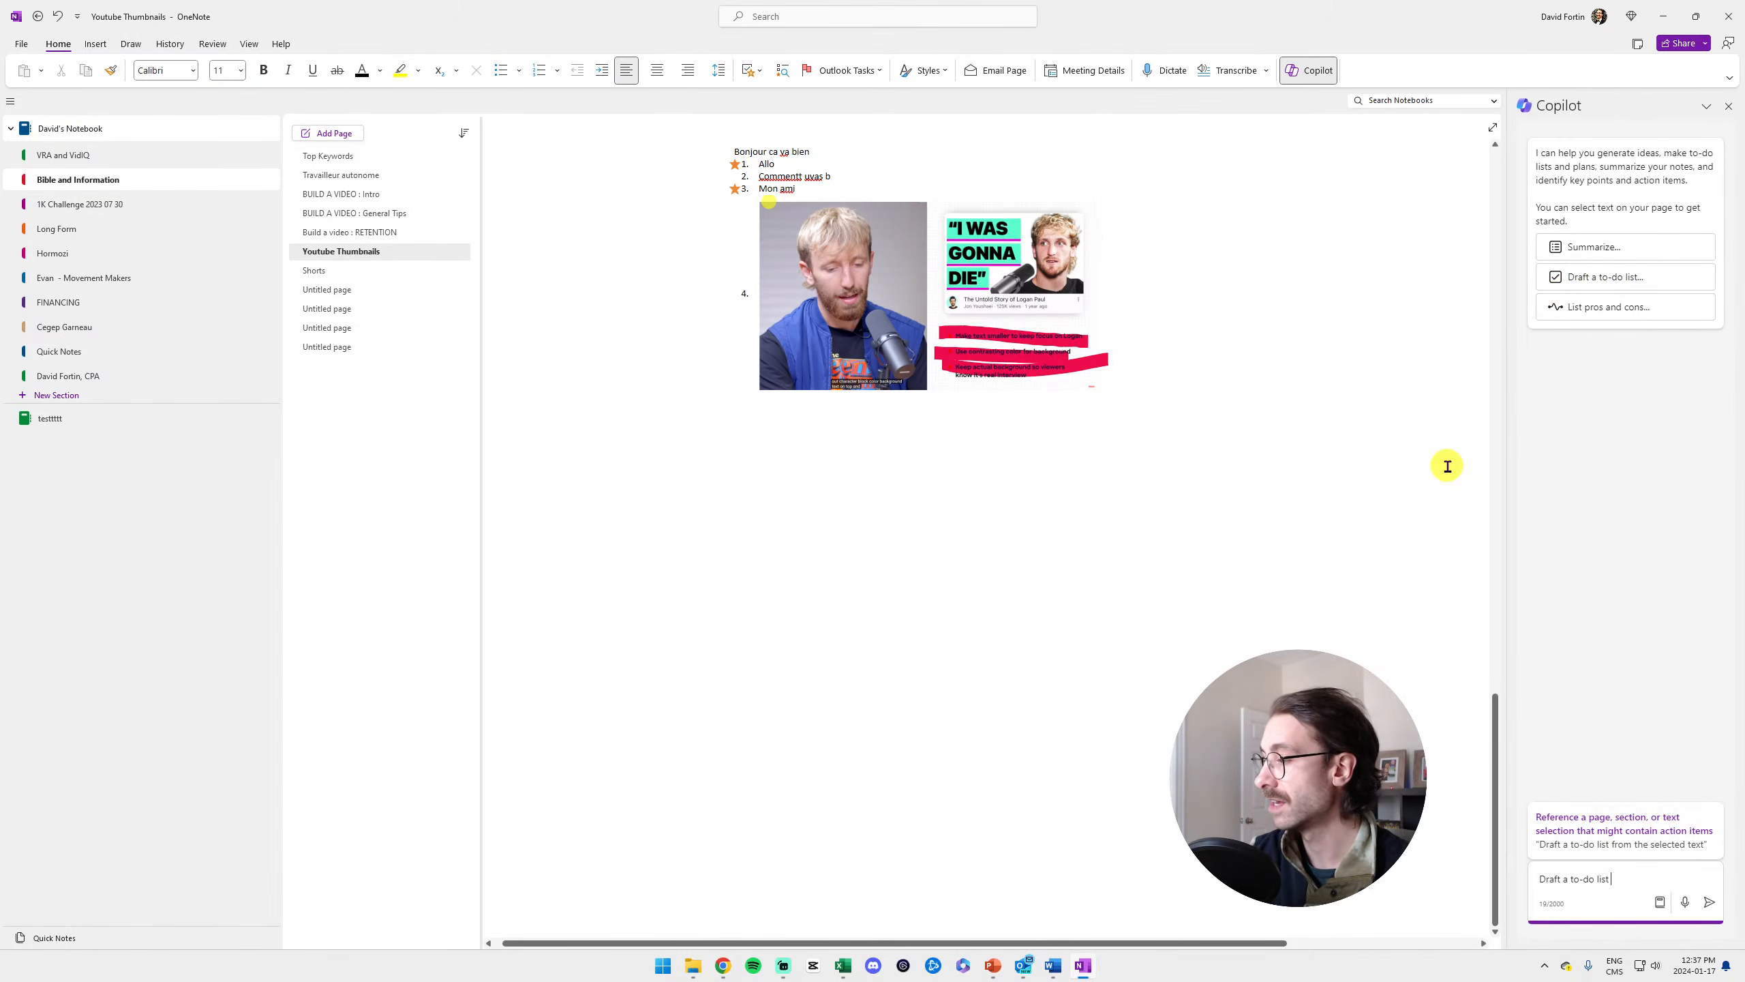
scroll(1153, 401, up, 15)
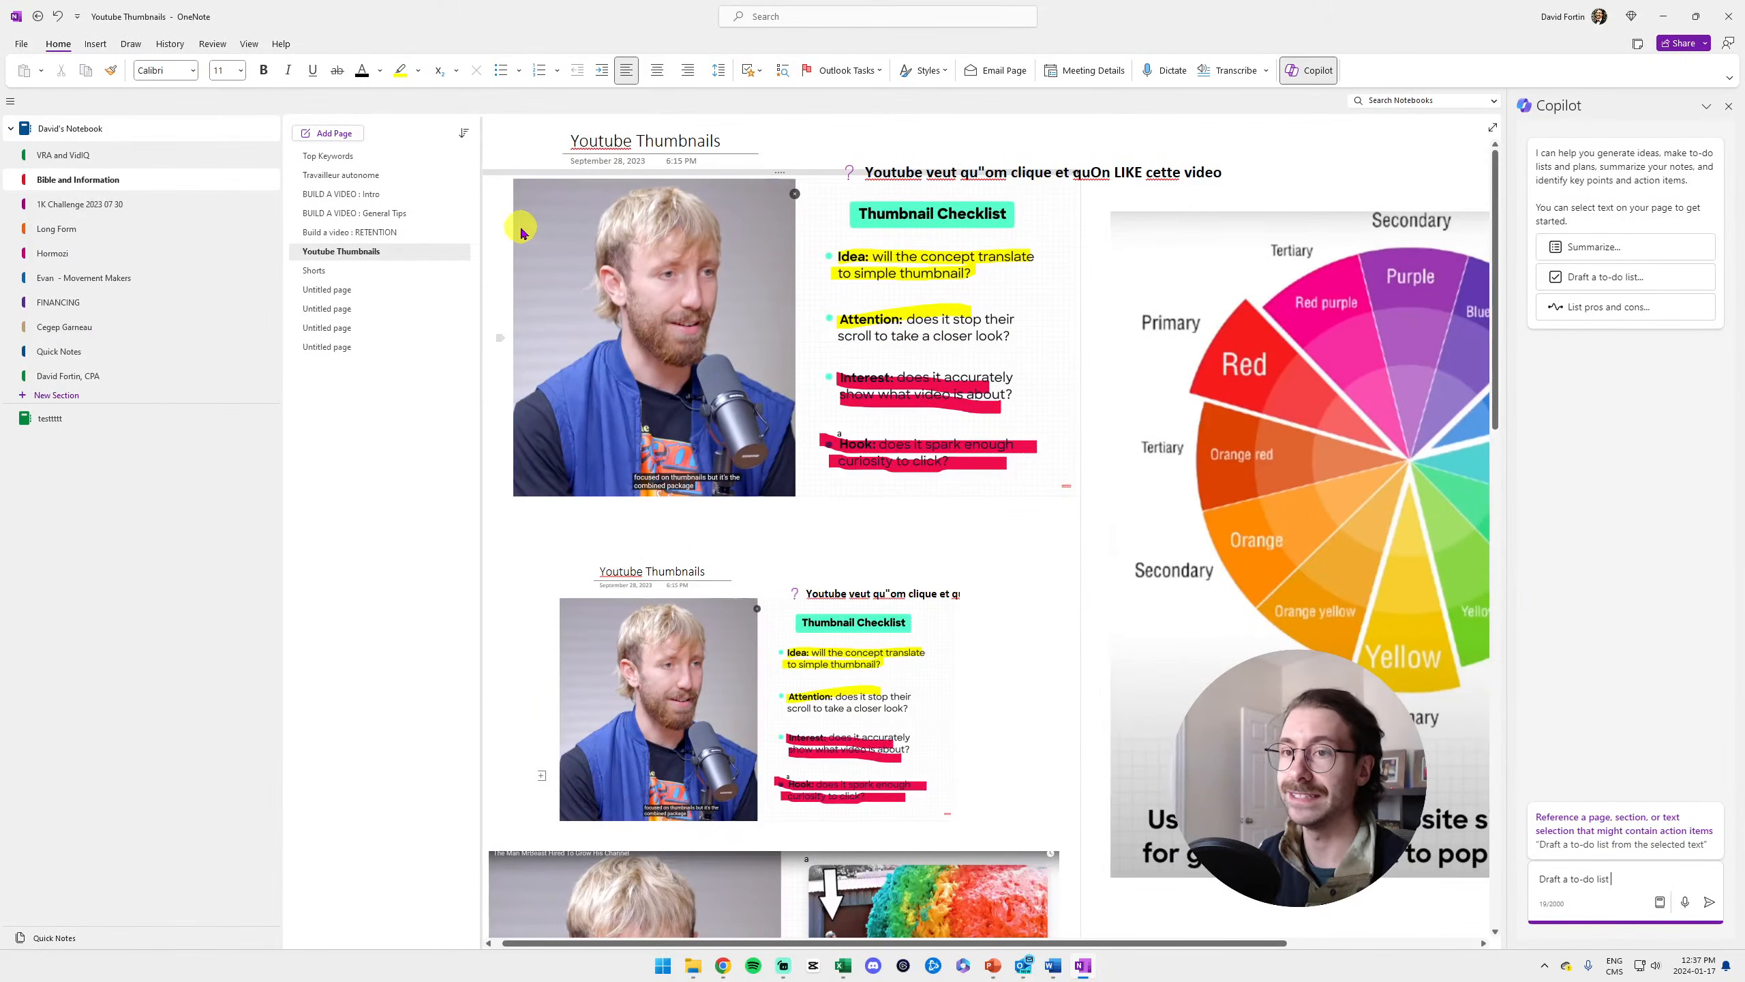
scroll(549, 234, down, 15)
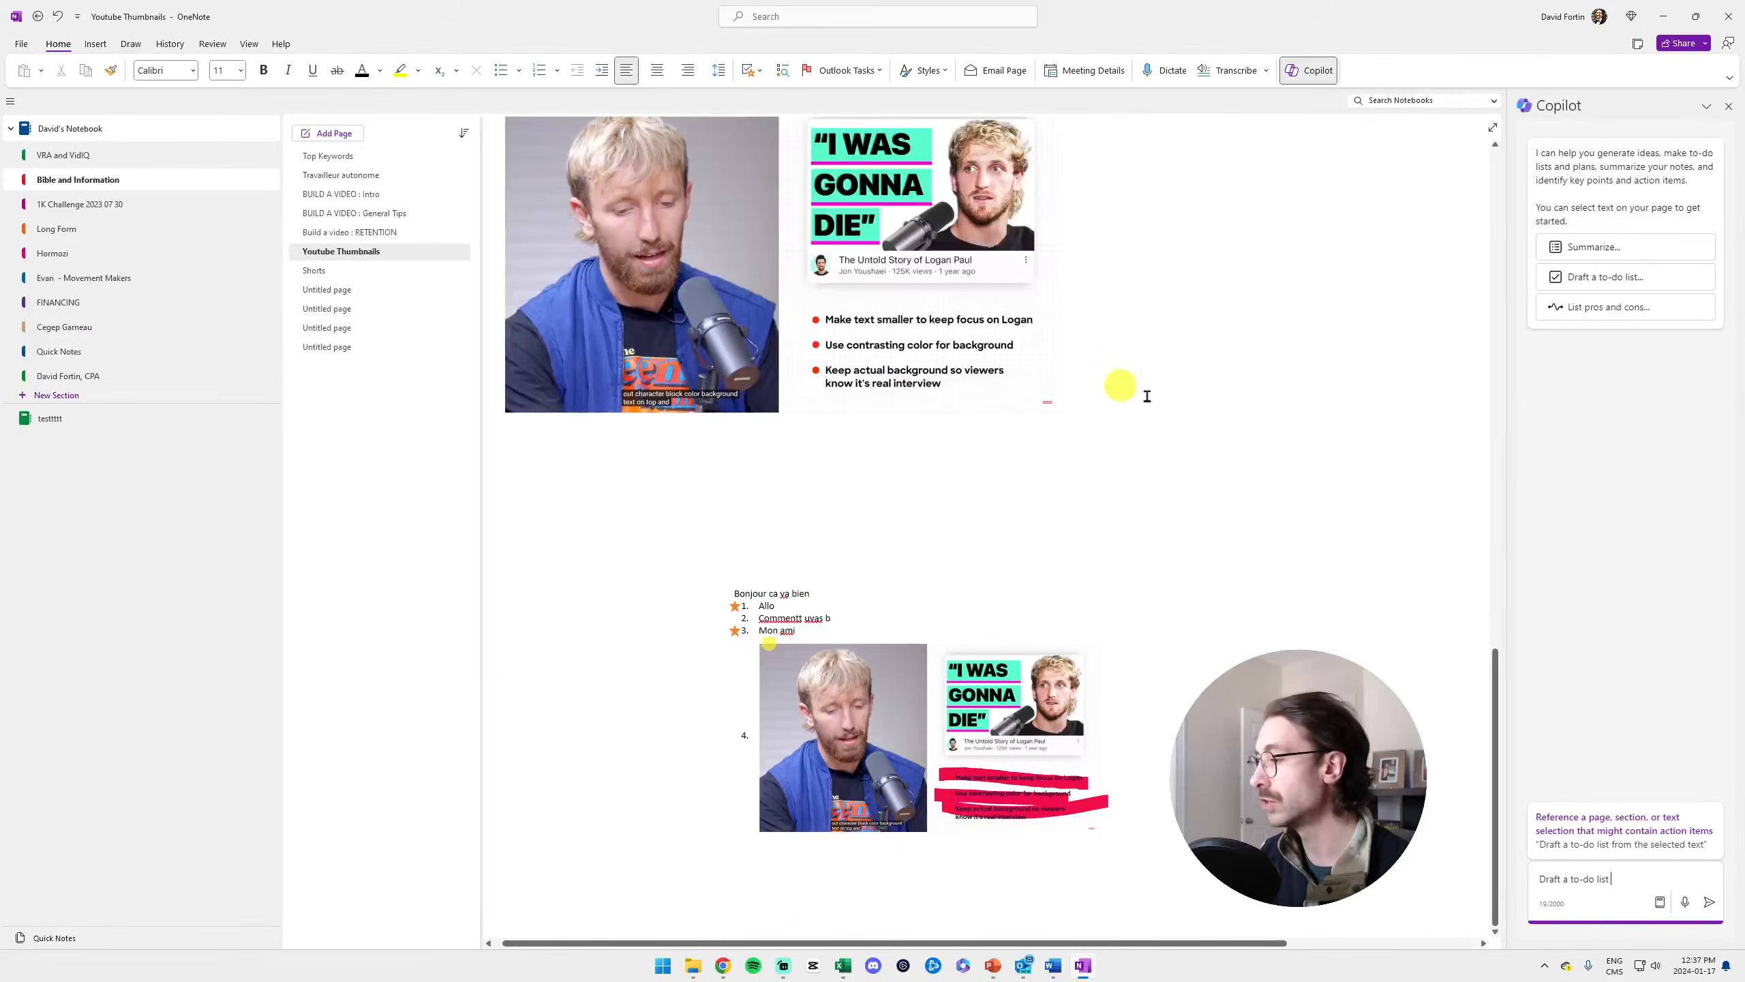
Ask Copilot to "List pros and cons of smoking cigarettes"
click(1624, 310)
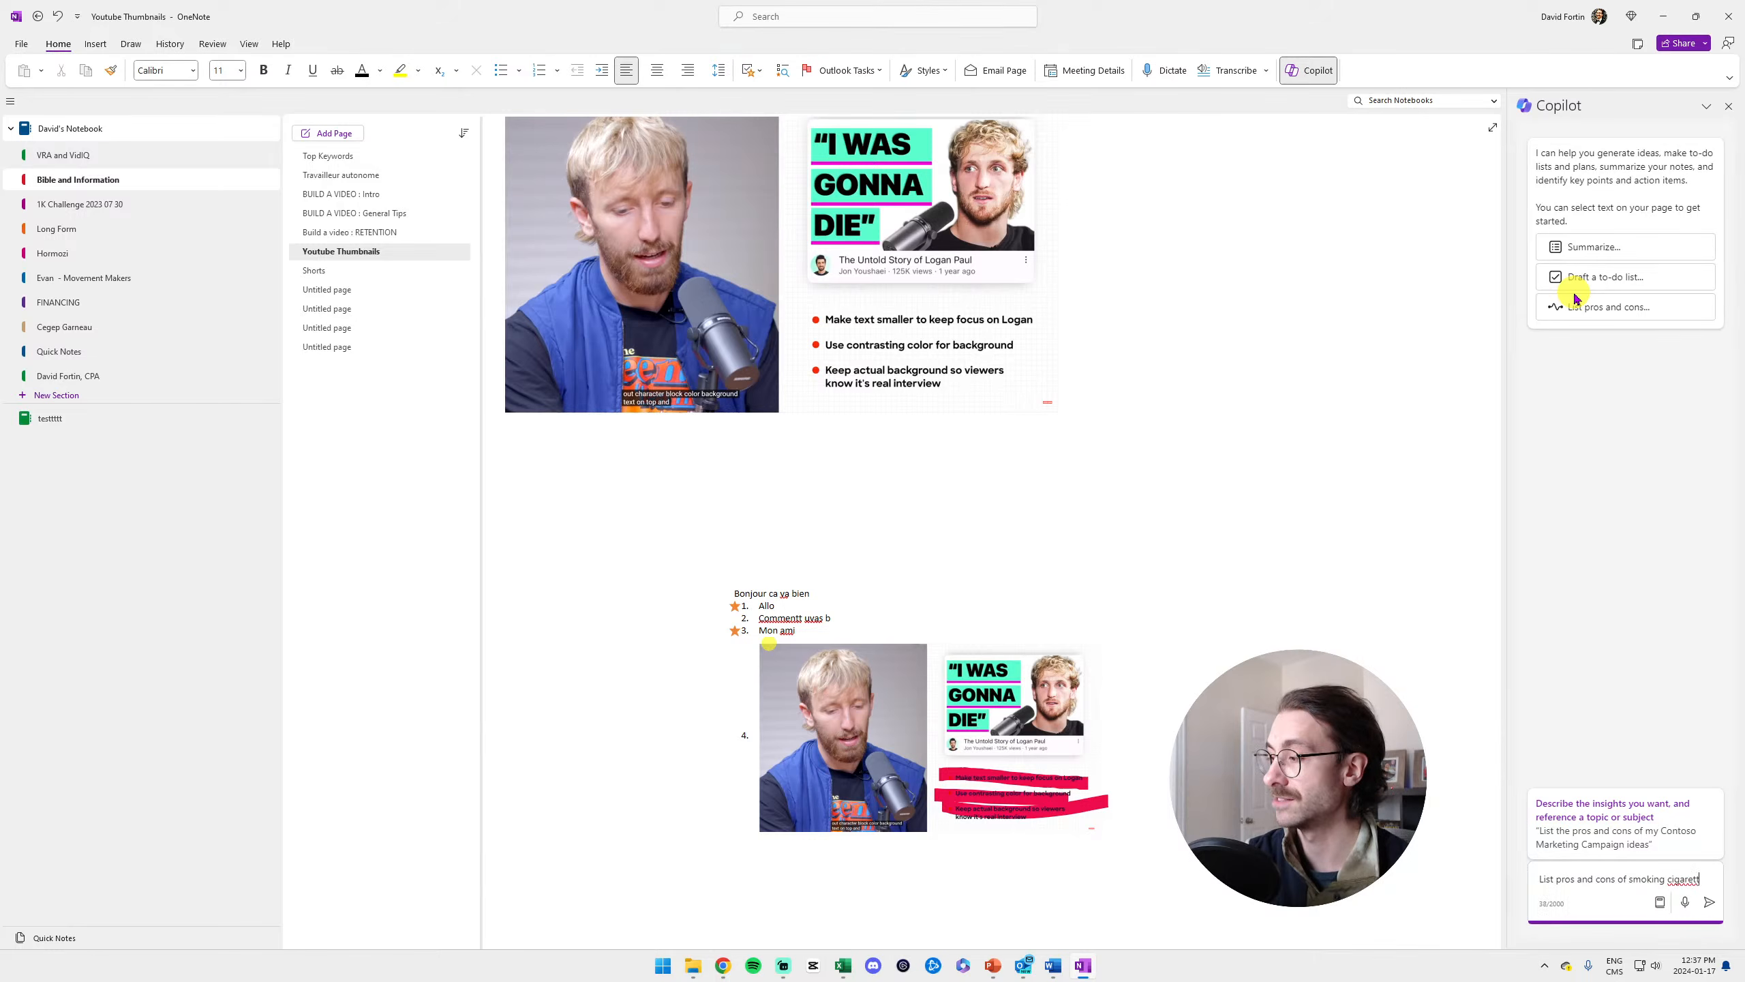
scroll(894, 557, down, 10)
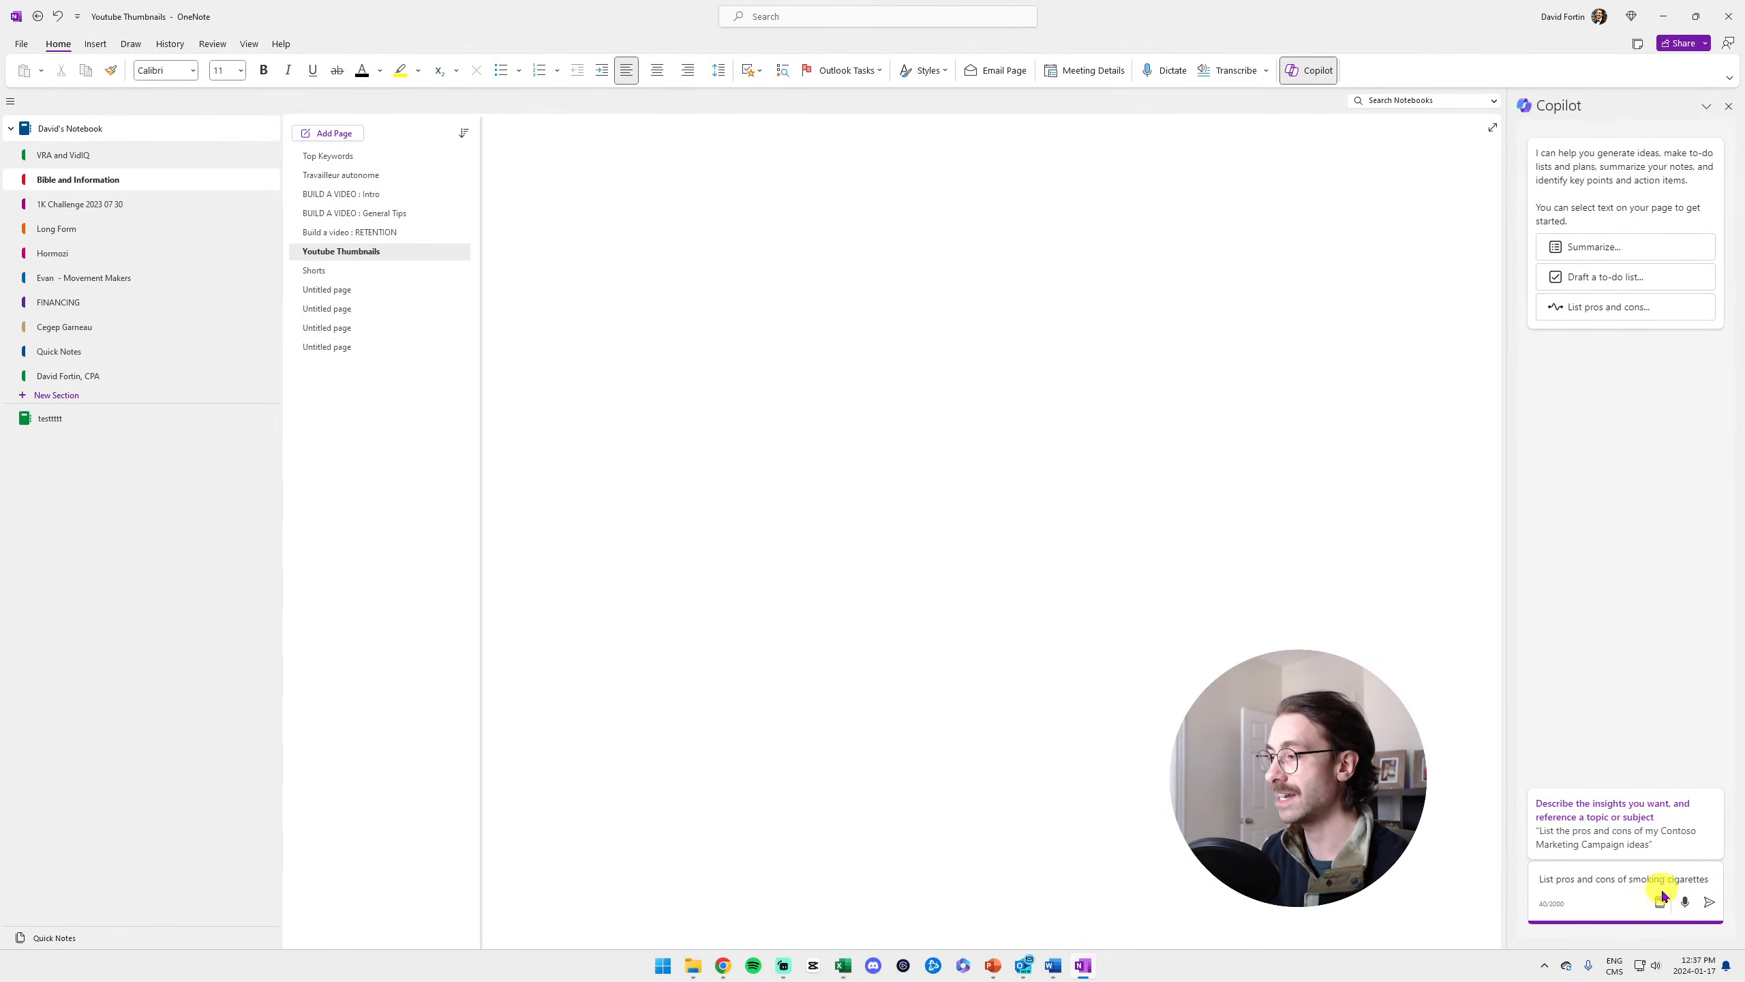
click(1707, 903)
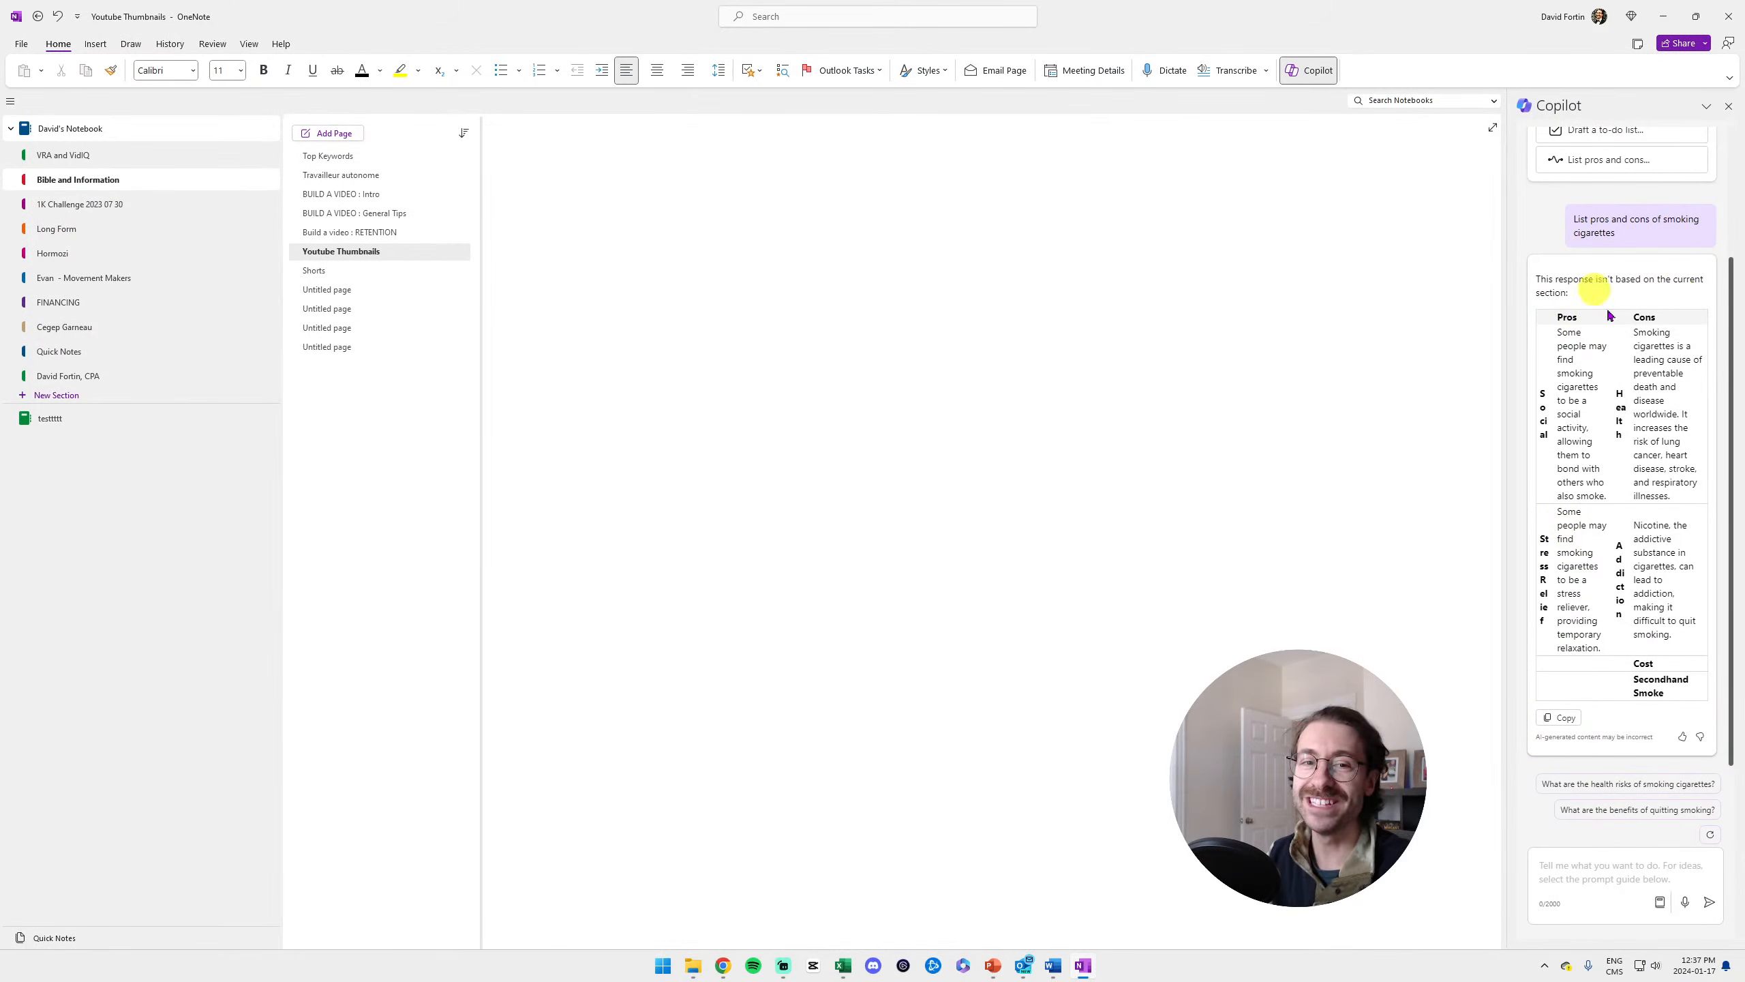
Copy Copilot's pros and cons response into the blank area at the end of the Youtube Thumbnails page and bring the table into view
click(1558, 717)
click(587, 416)
key(ctrl+v)
scroll(850, 476, up, 4)
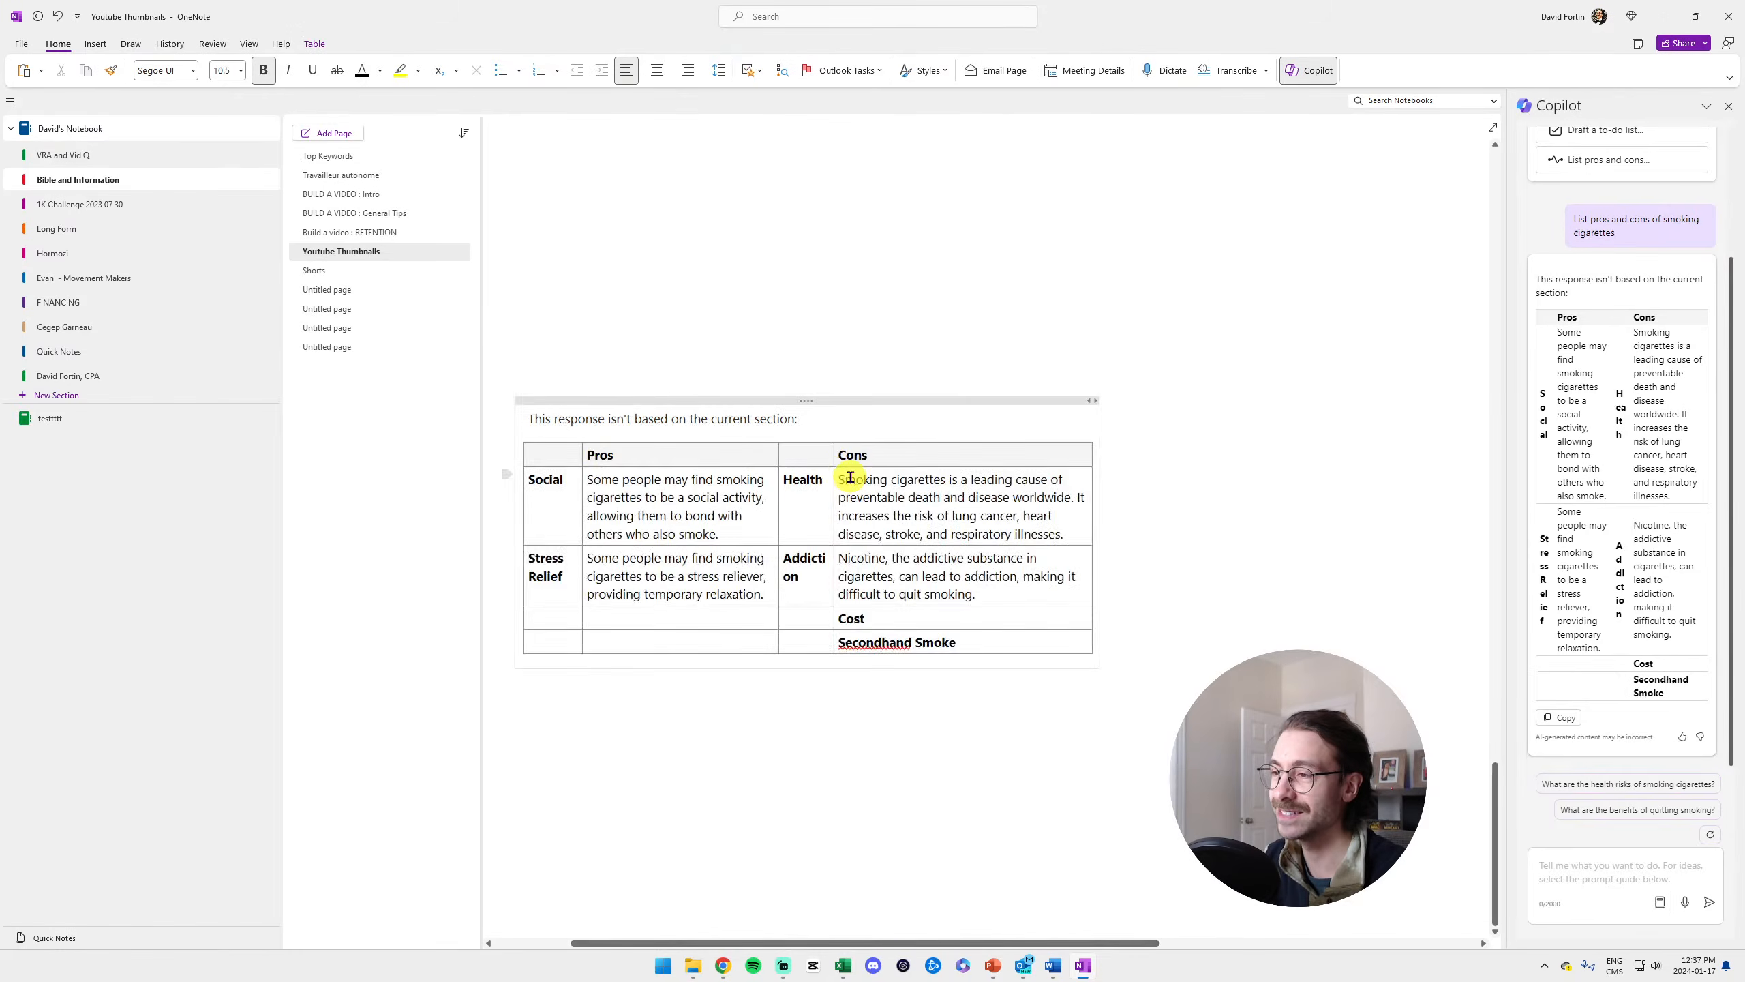
drag(1080, 933, 986, 936)
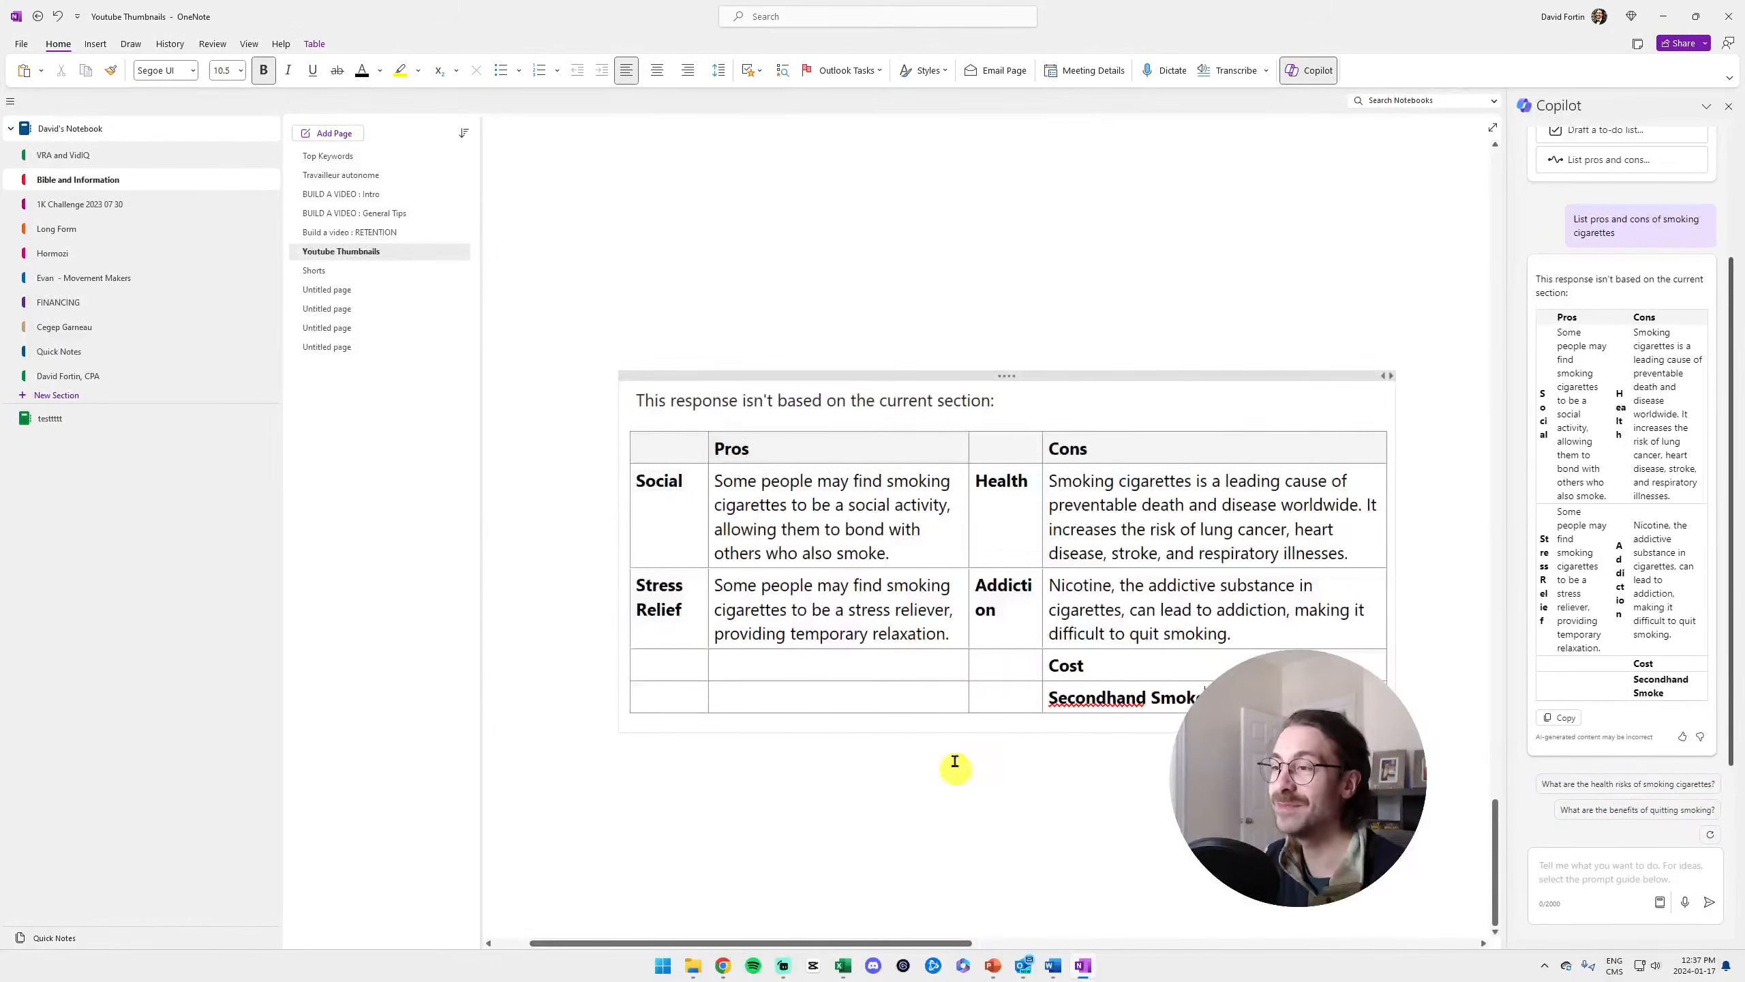
Read through the Social, Stress Relief, Health and Addiction entries of the pasted pros and cons table
click(717, 480)
drag(717, 480, 950, 509)
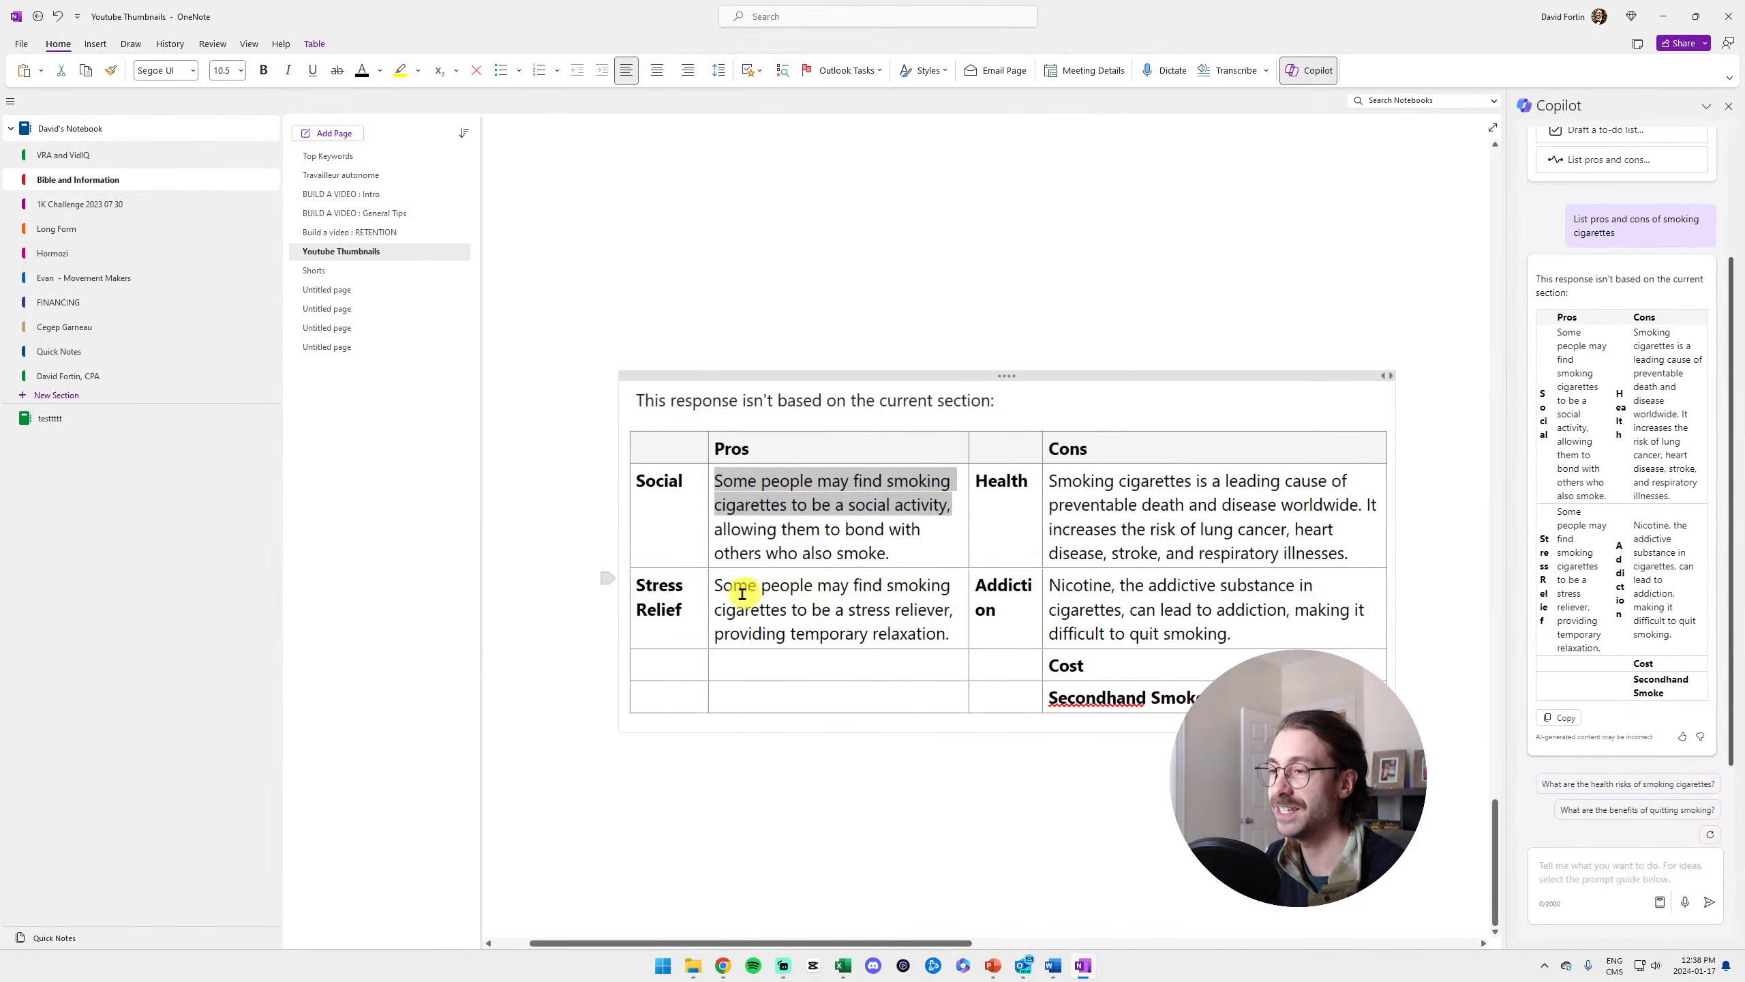
click(652, 588)
drag(718, 588, 920, 635)
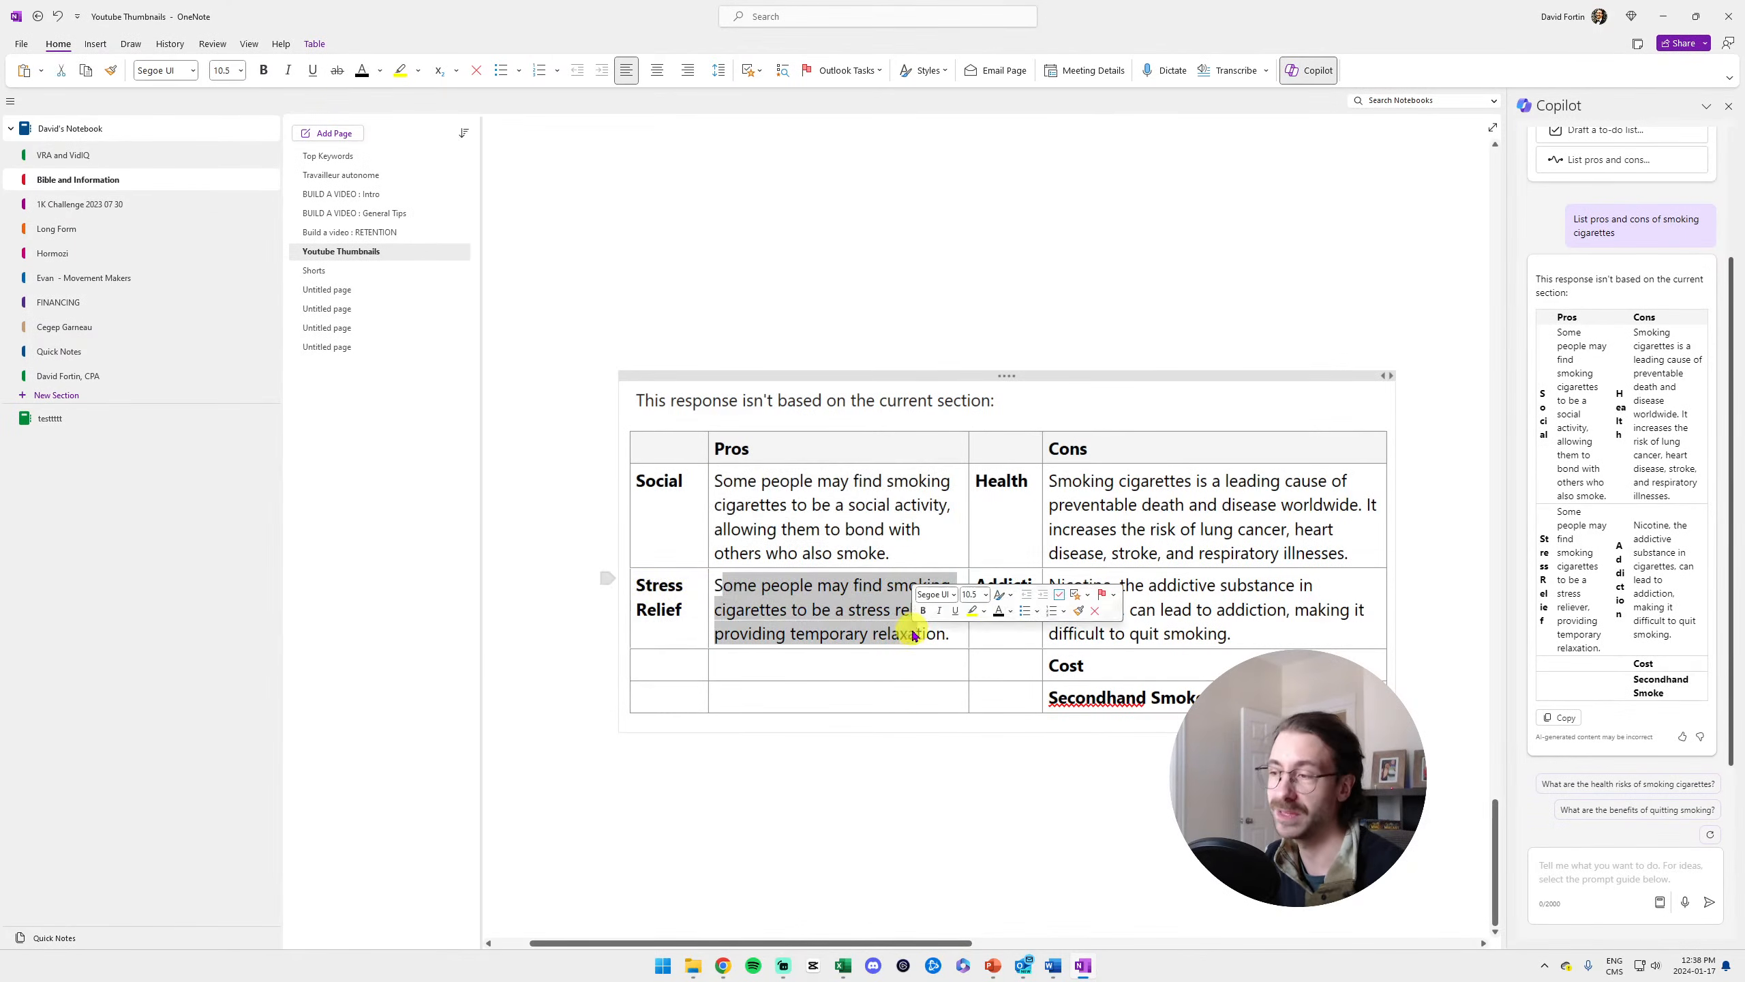
click(1023, 500)
drag(1047, 481, 1130, 499)
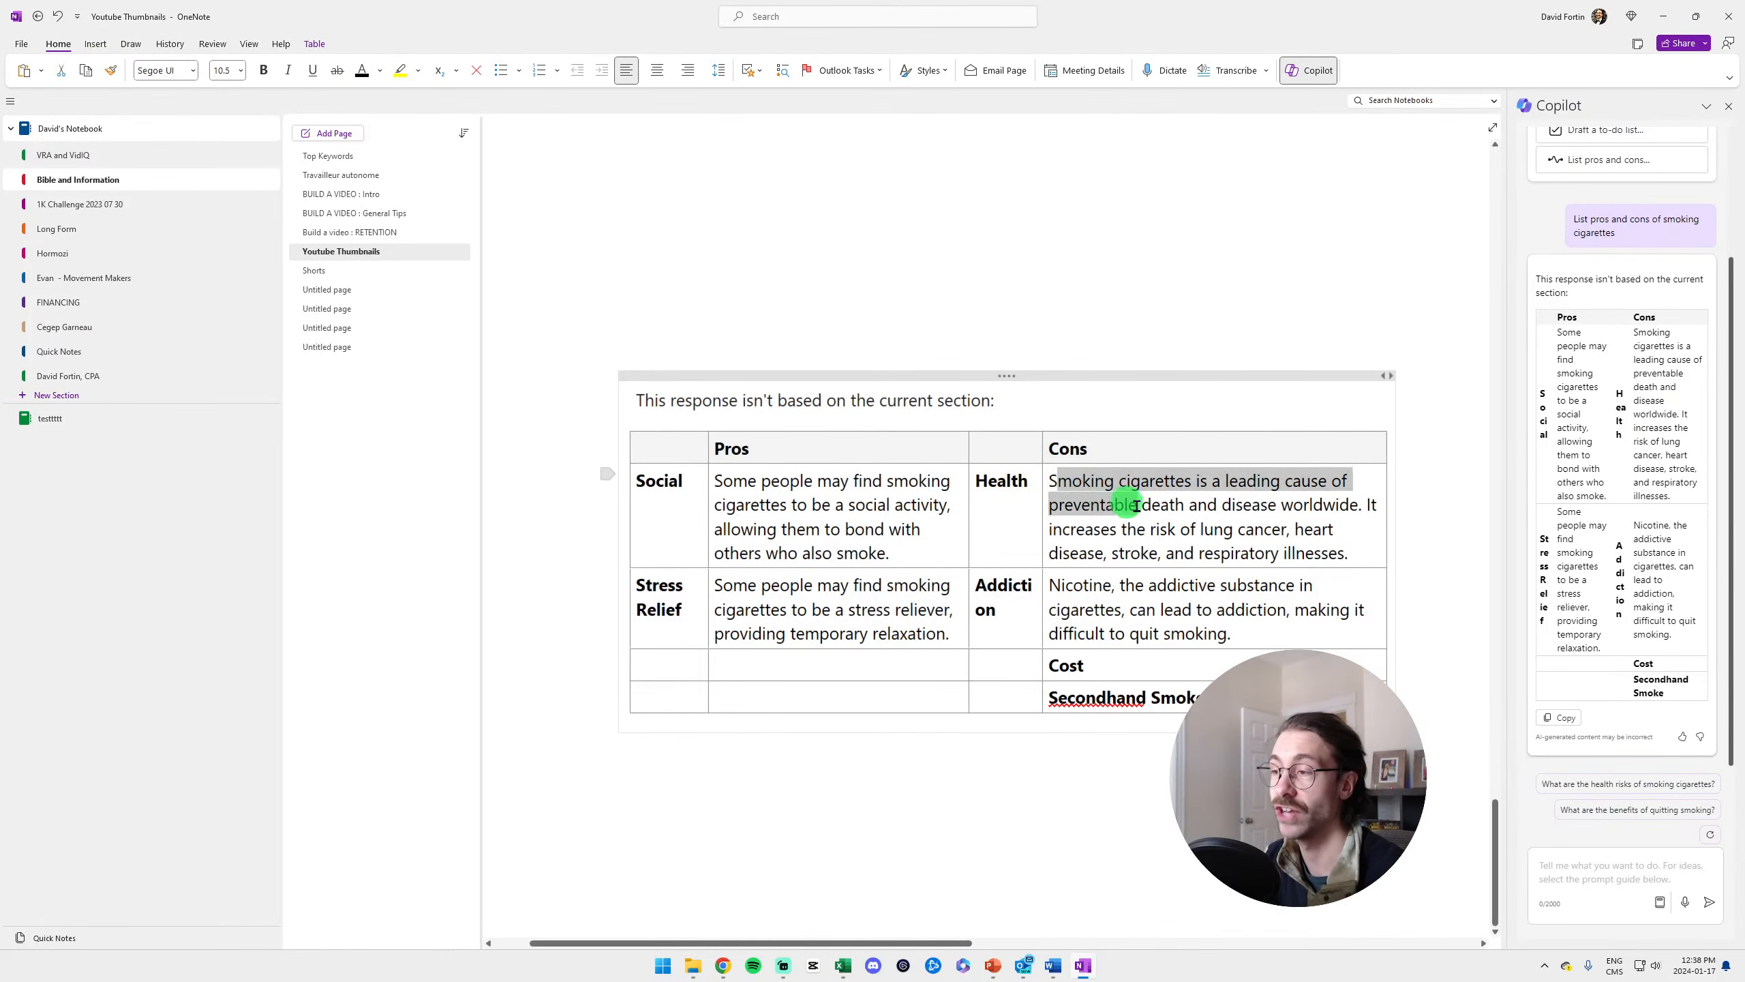
click(1142, 567)
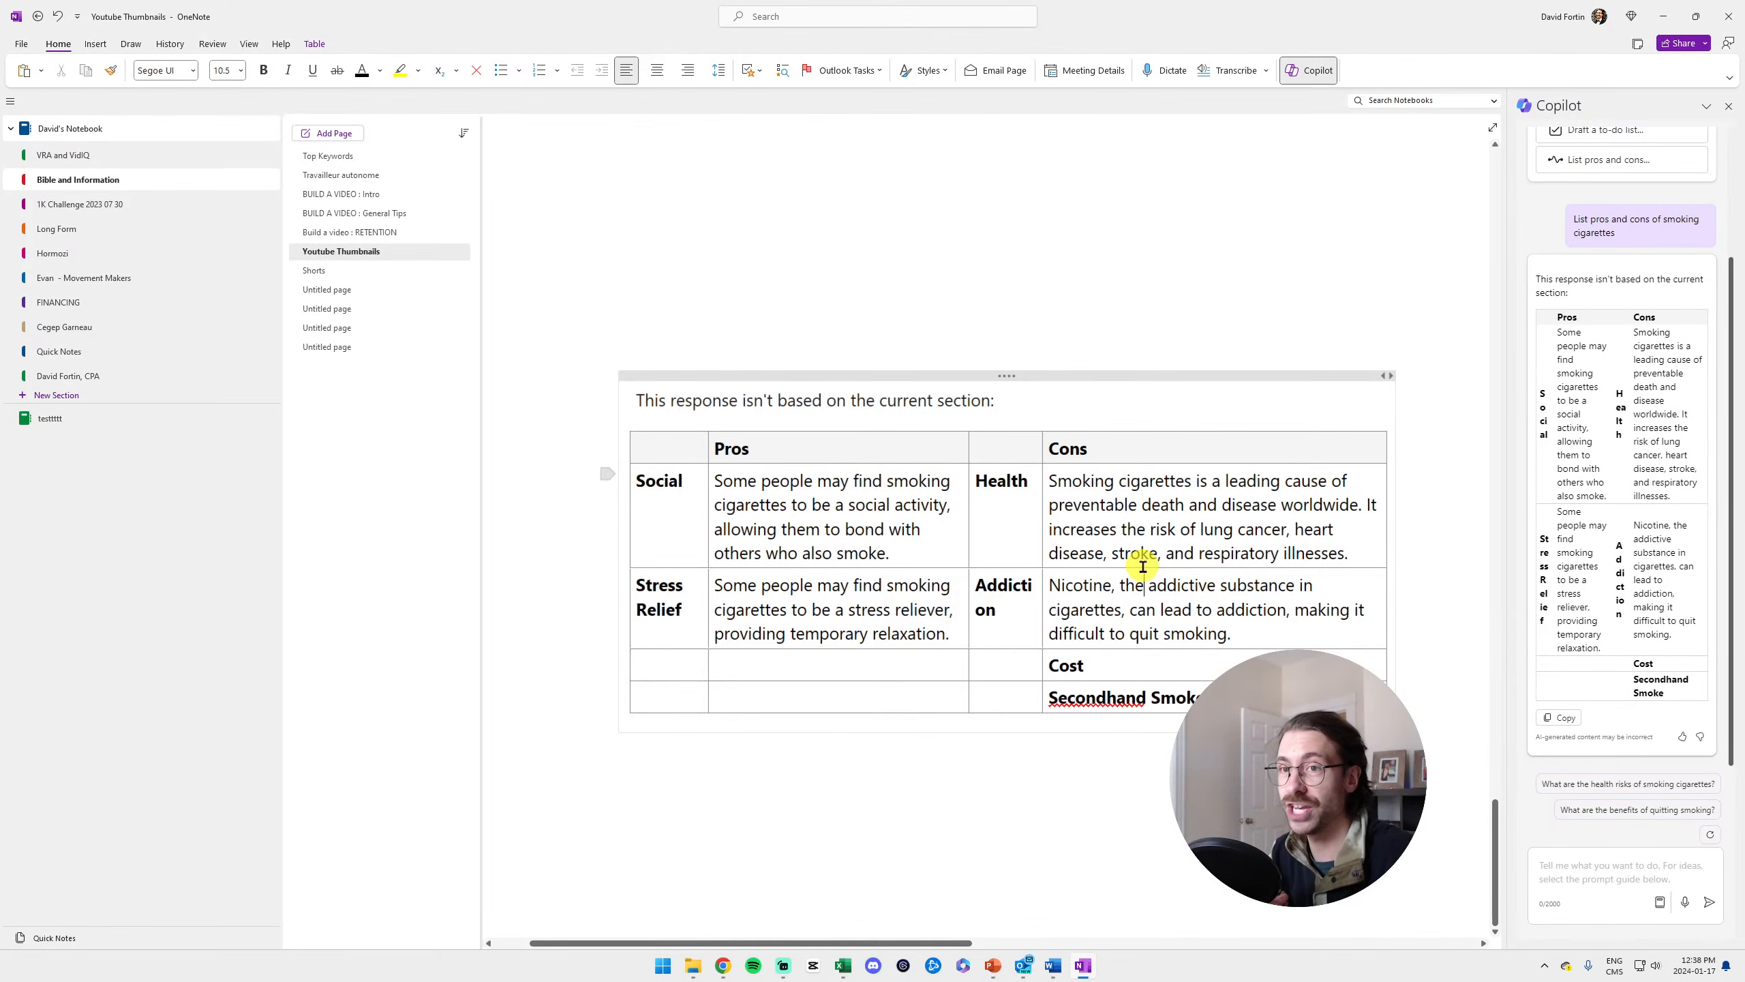
scroll(1640, 292, up, 3)
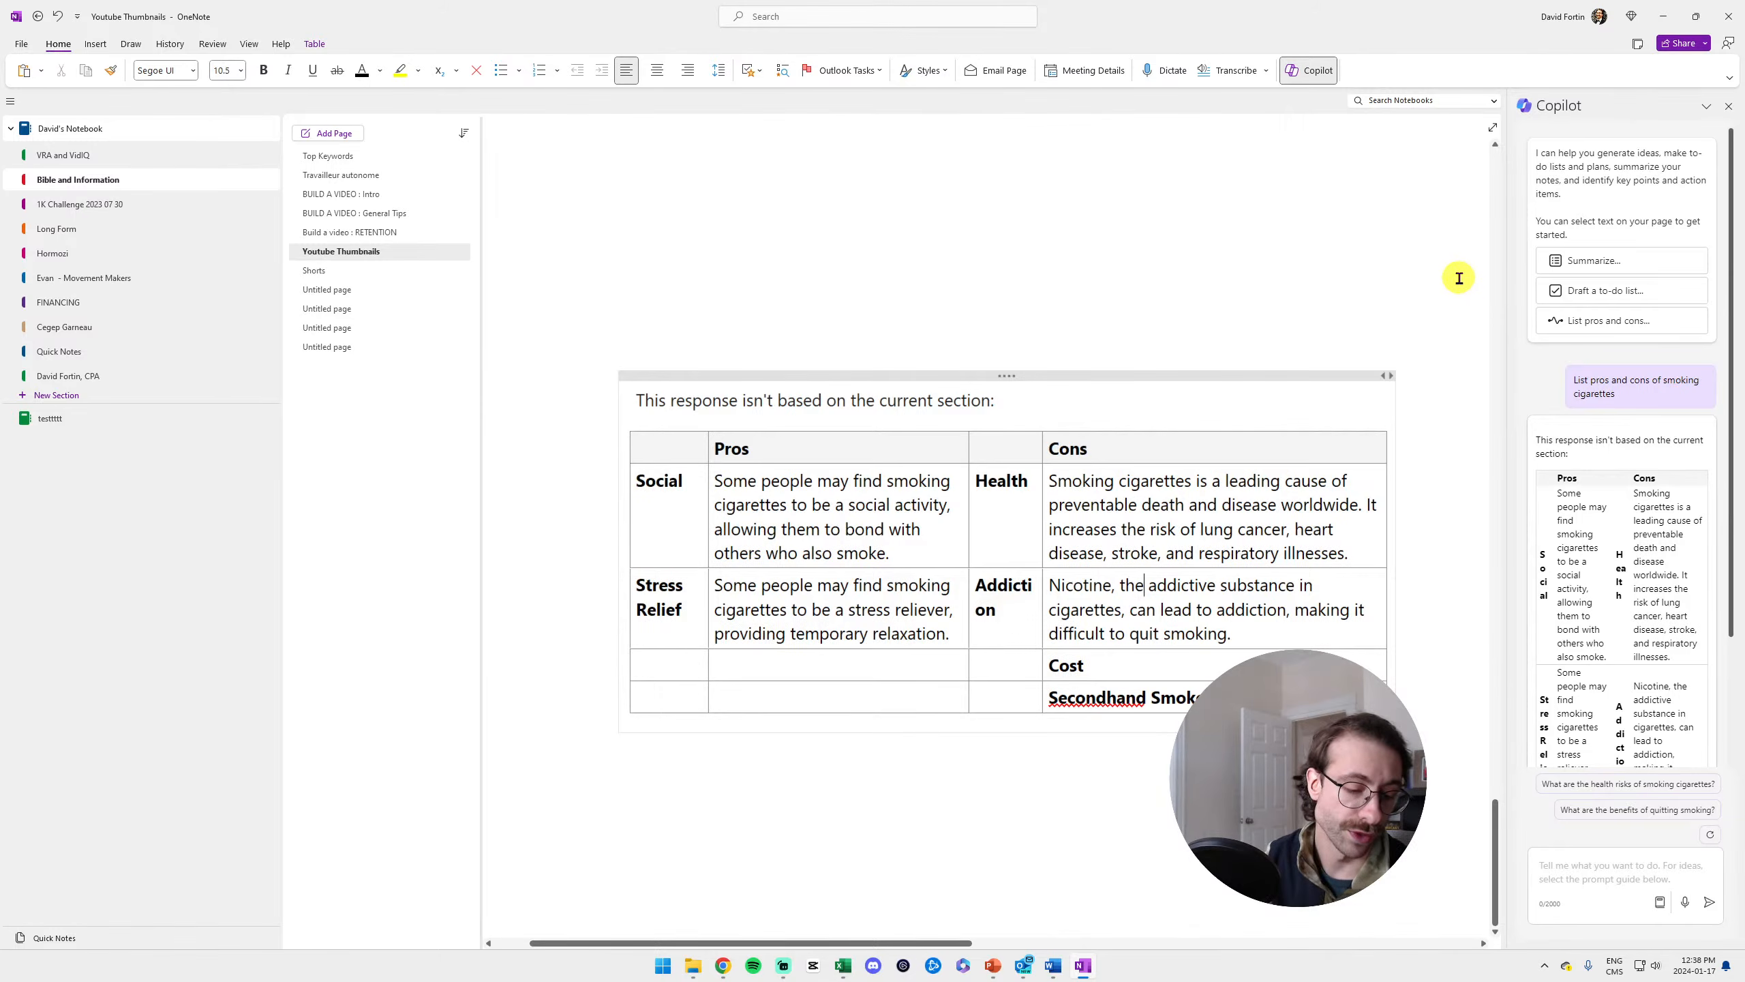
Switch to the Microsoft Copilot Overview Presentation in PowerPoint and show slide 4, the Copilot plan comparison
mouse_move(993, 965)
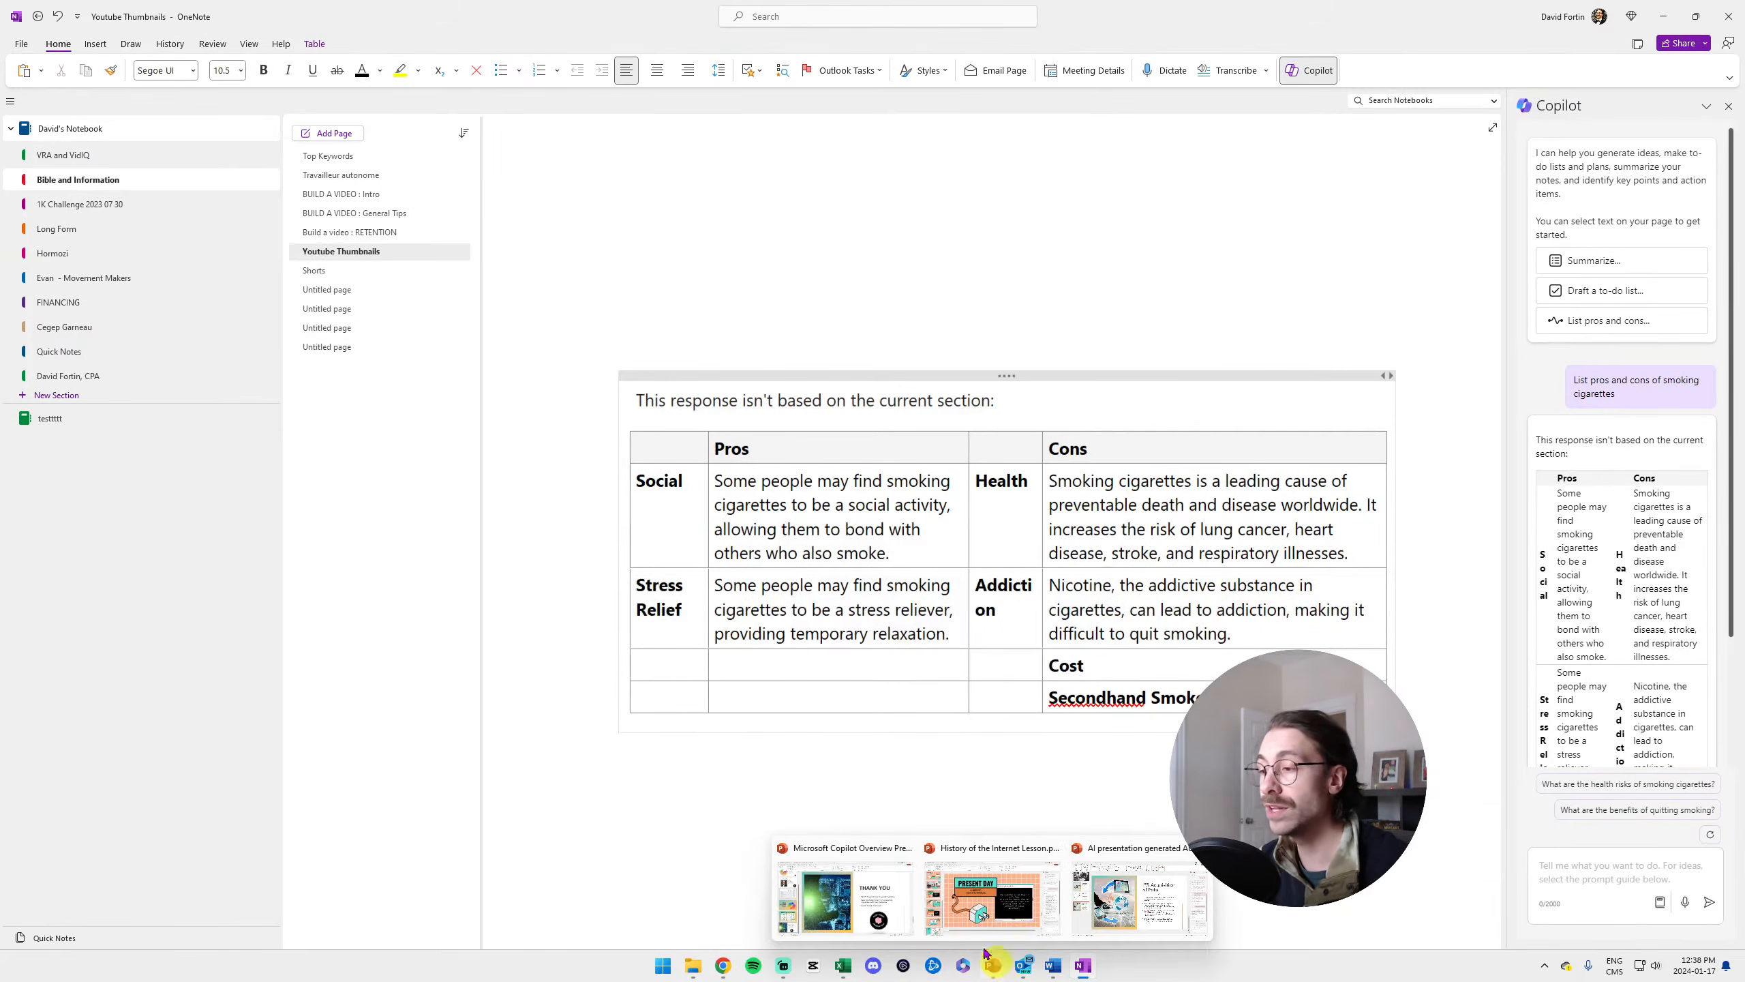
click(848, 903)
click(185, 399)
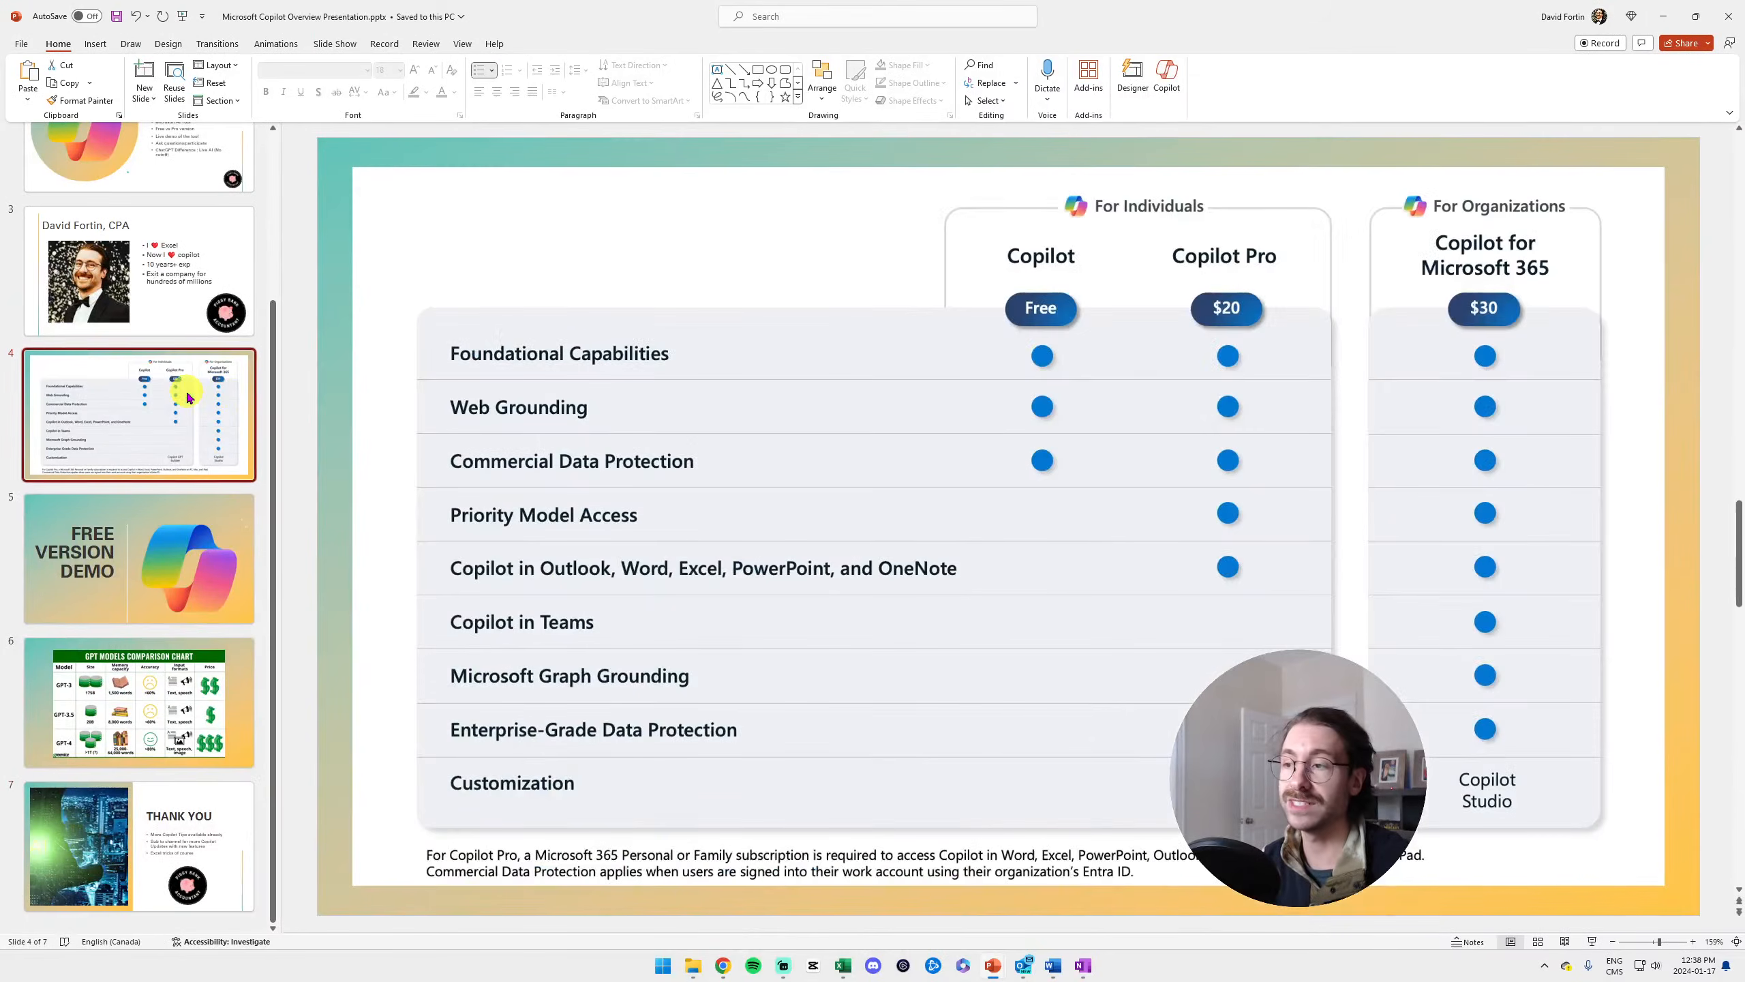